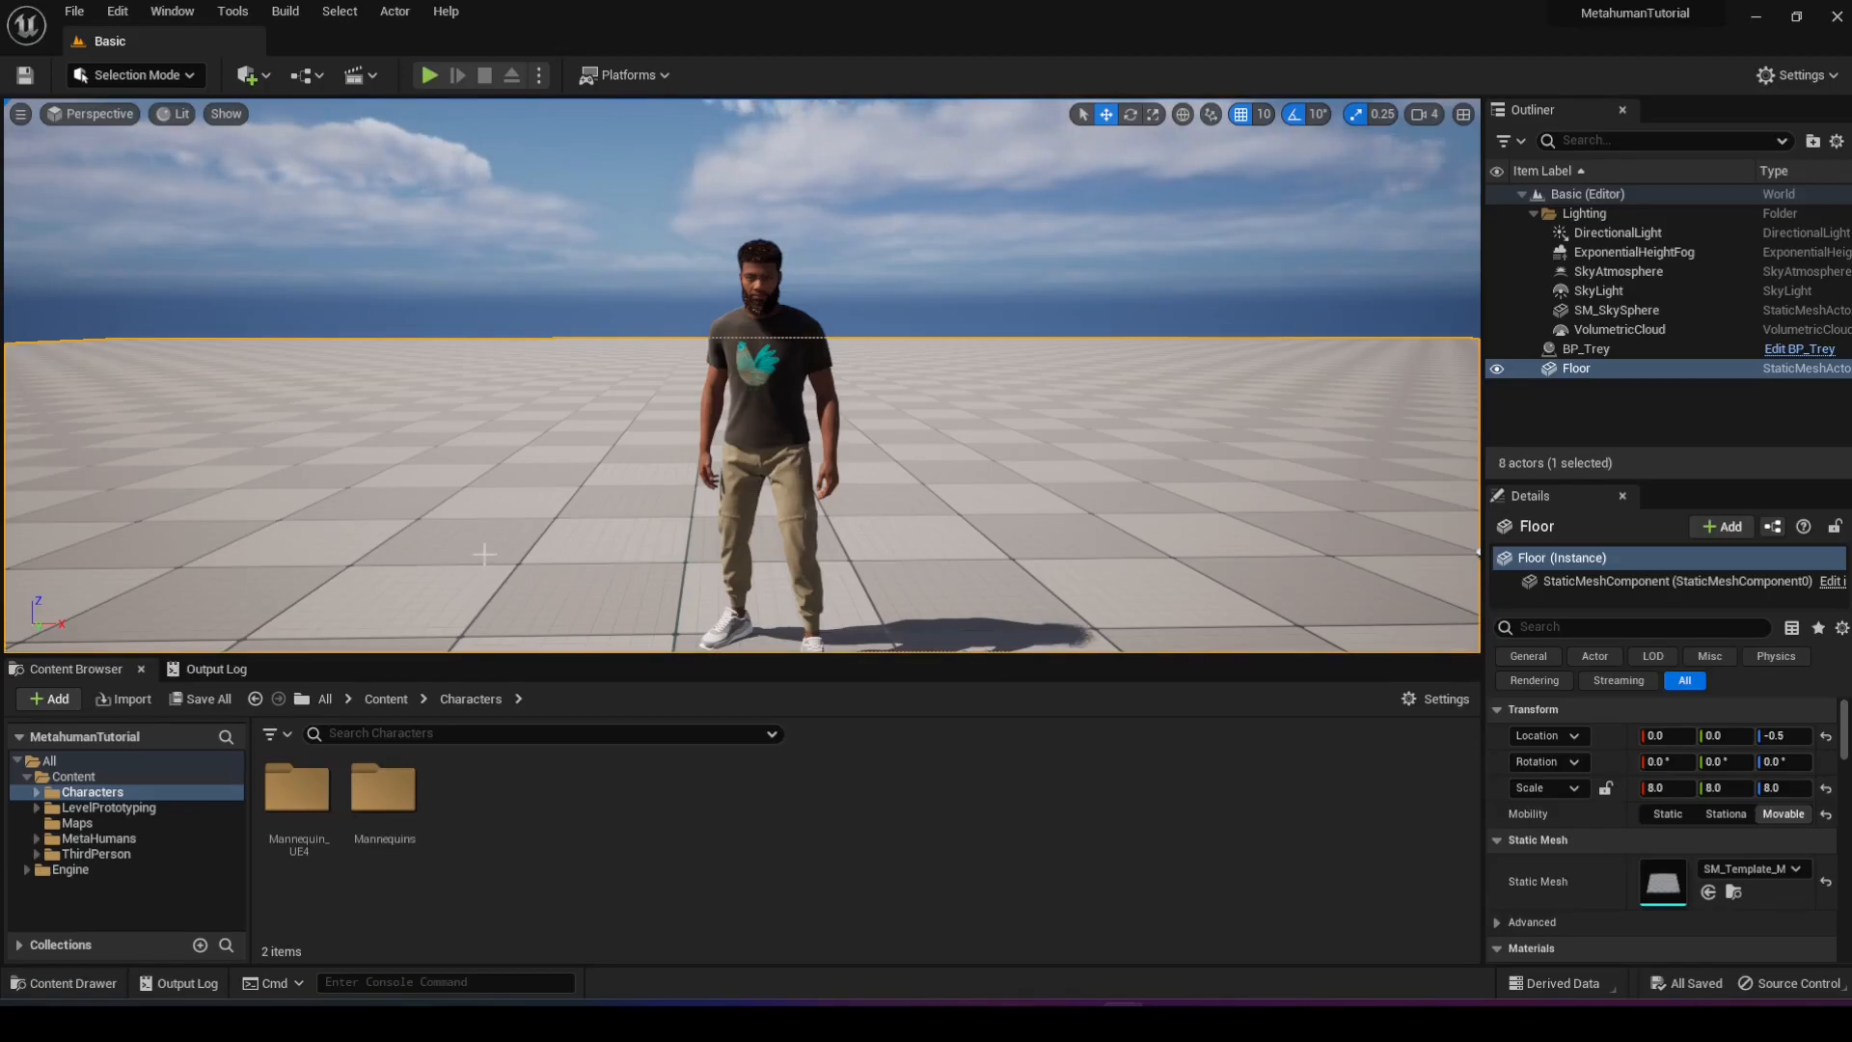
- Switch to the Epic Games Launcher and review the ActorCore Sample Motions page's animation list and Epic skeleton rigging details
mouse_move(547, 526)
right_down()
mouse_move(608, 564)
mouse_move(549, 520)
right_up()
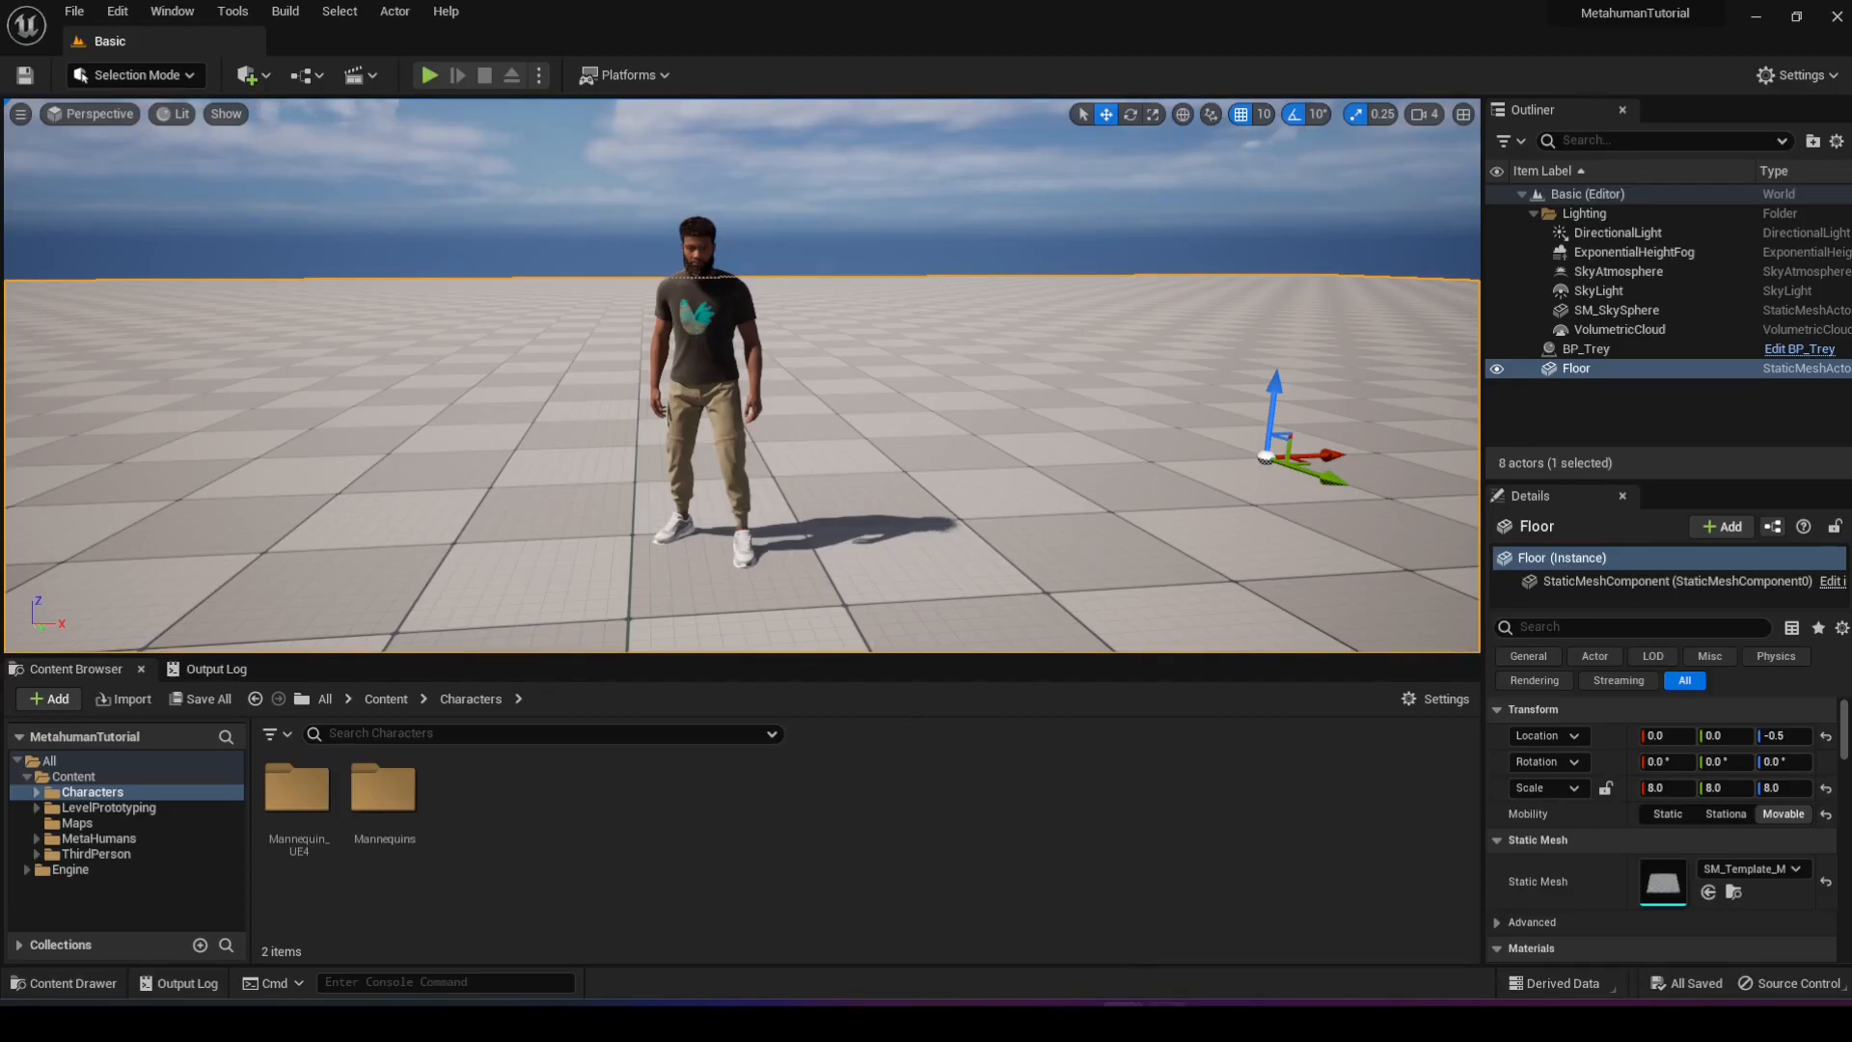
click(1165, 1020)
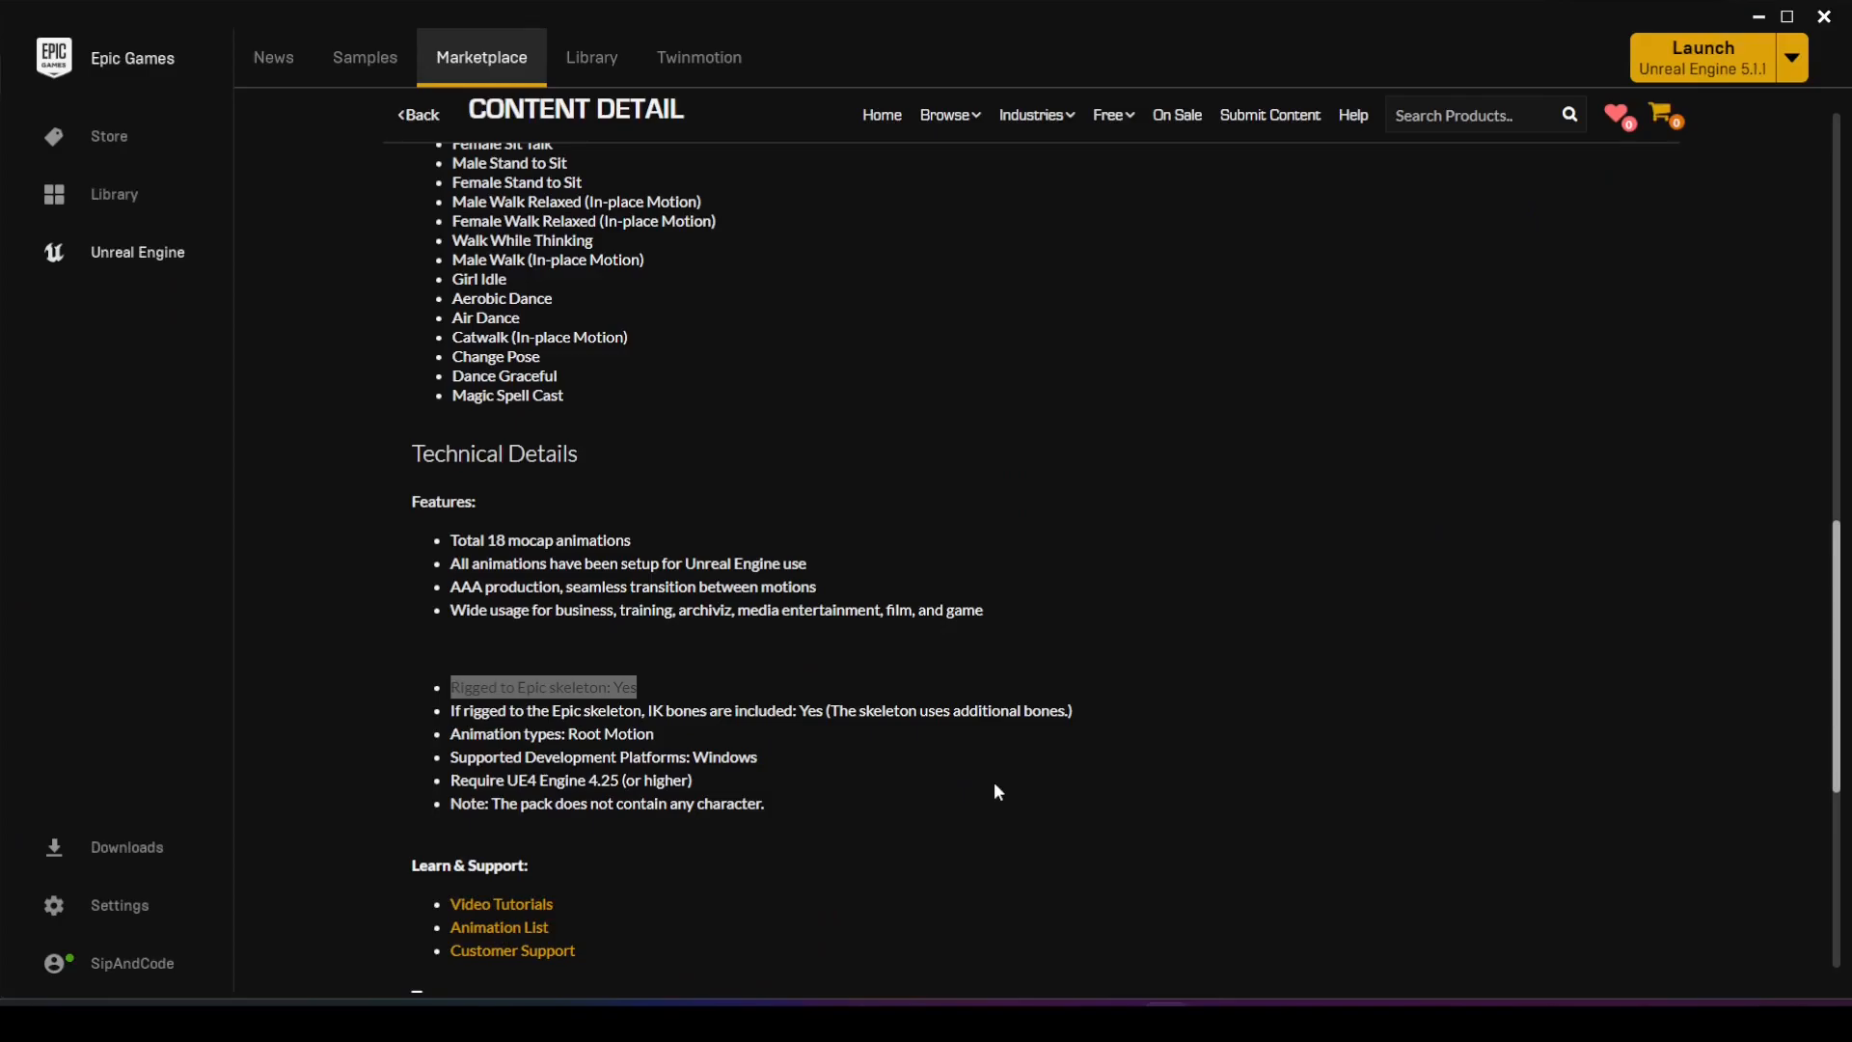
scroll(1091, 627, up, 15)
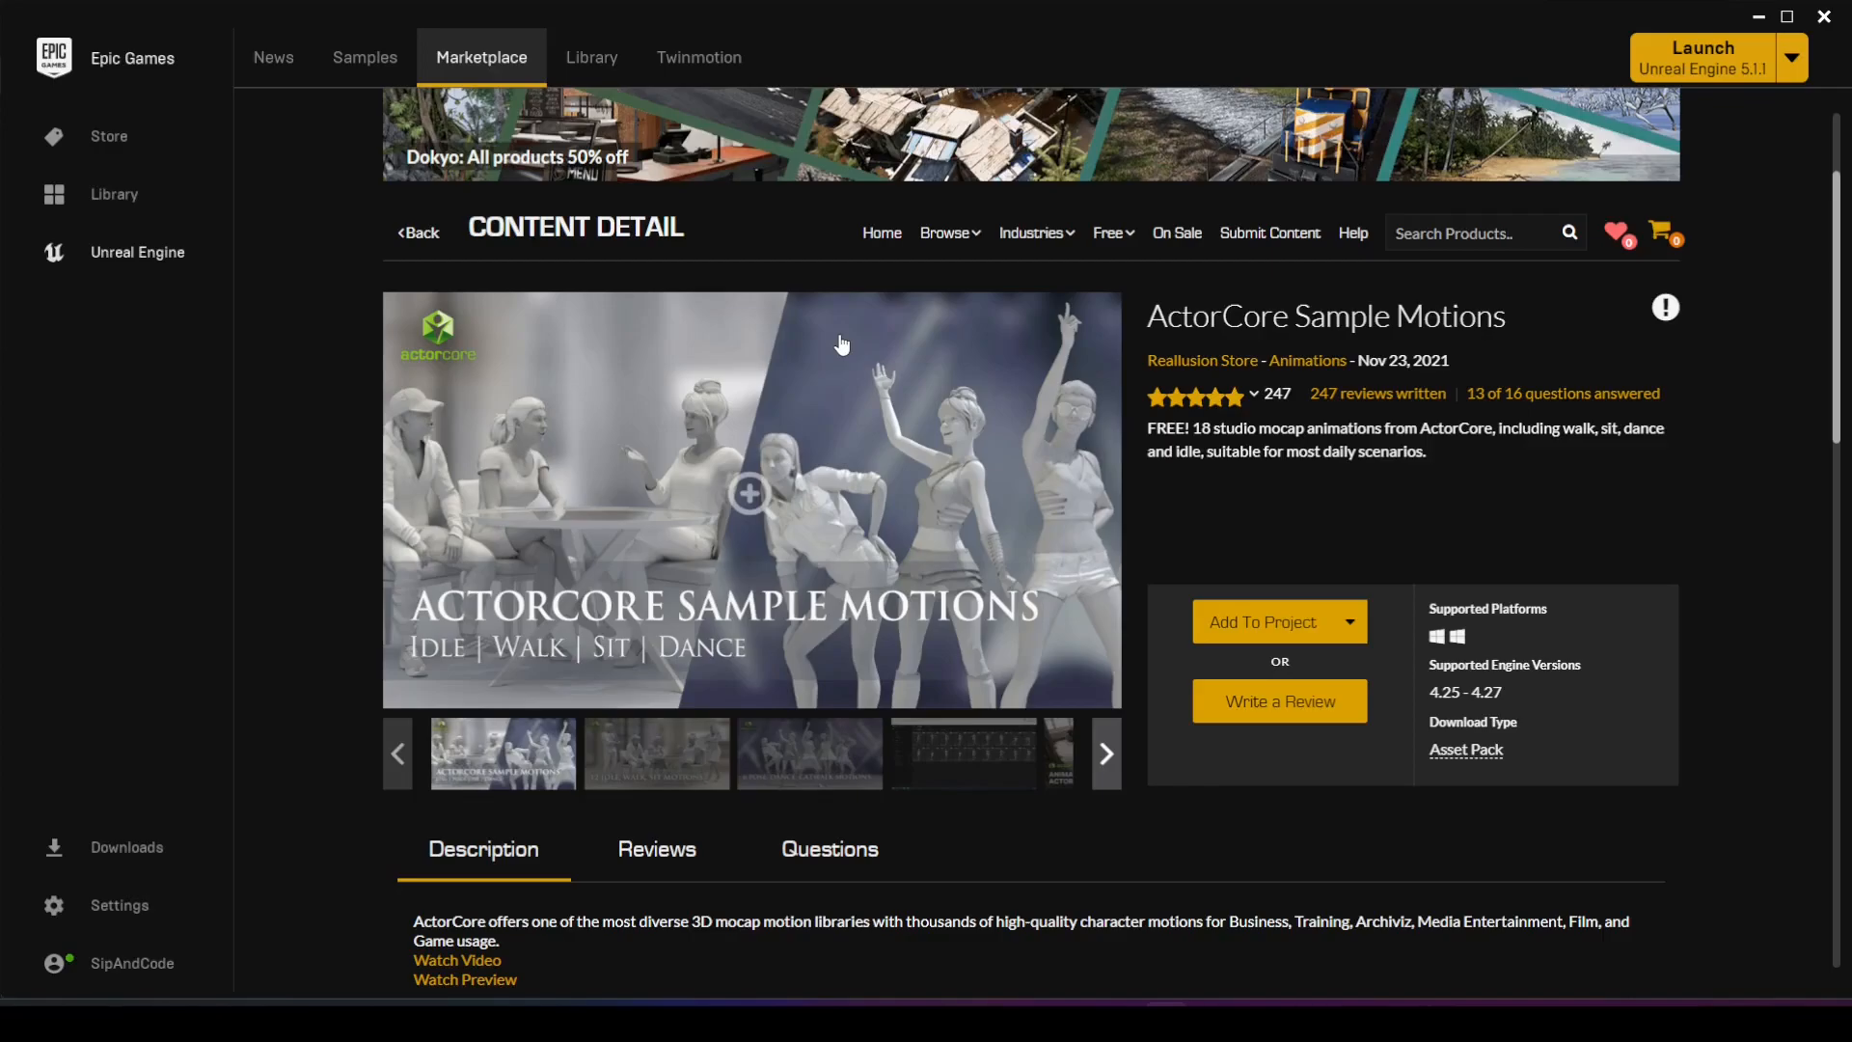
scroll(841, 345, down, 3)
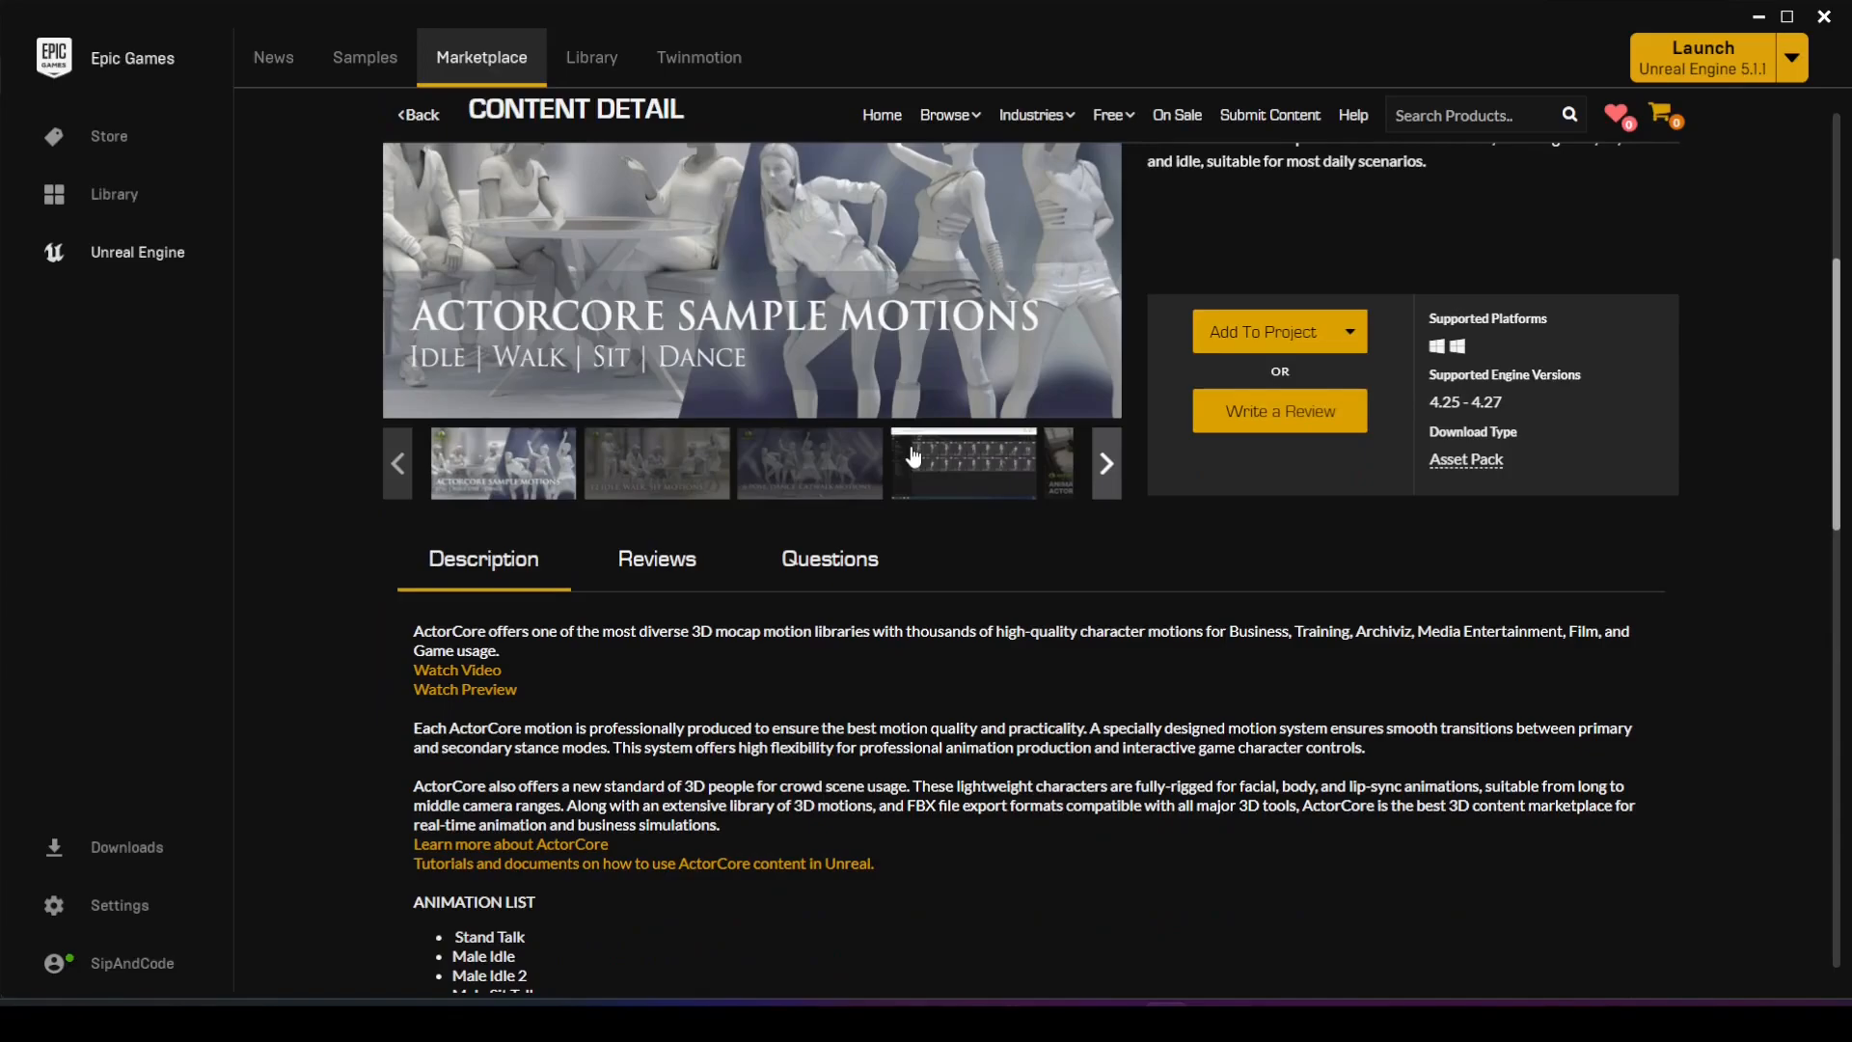
scroll(913, 456, down, 8)
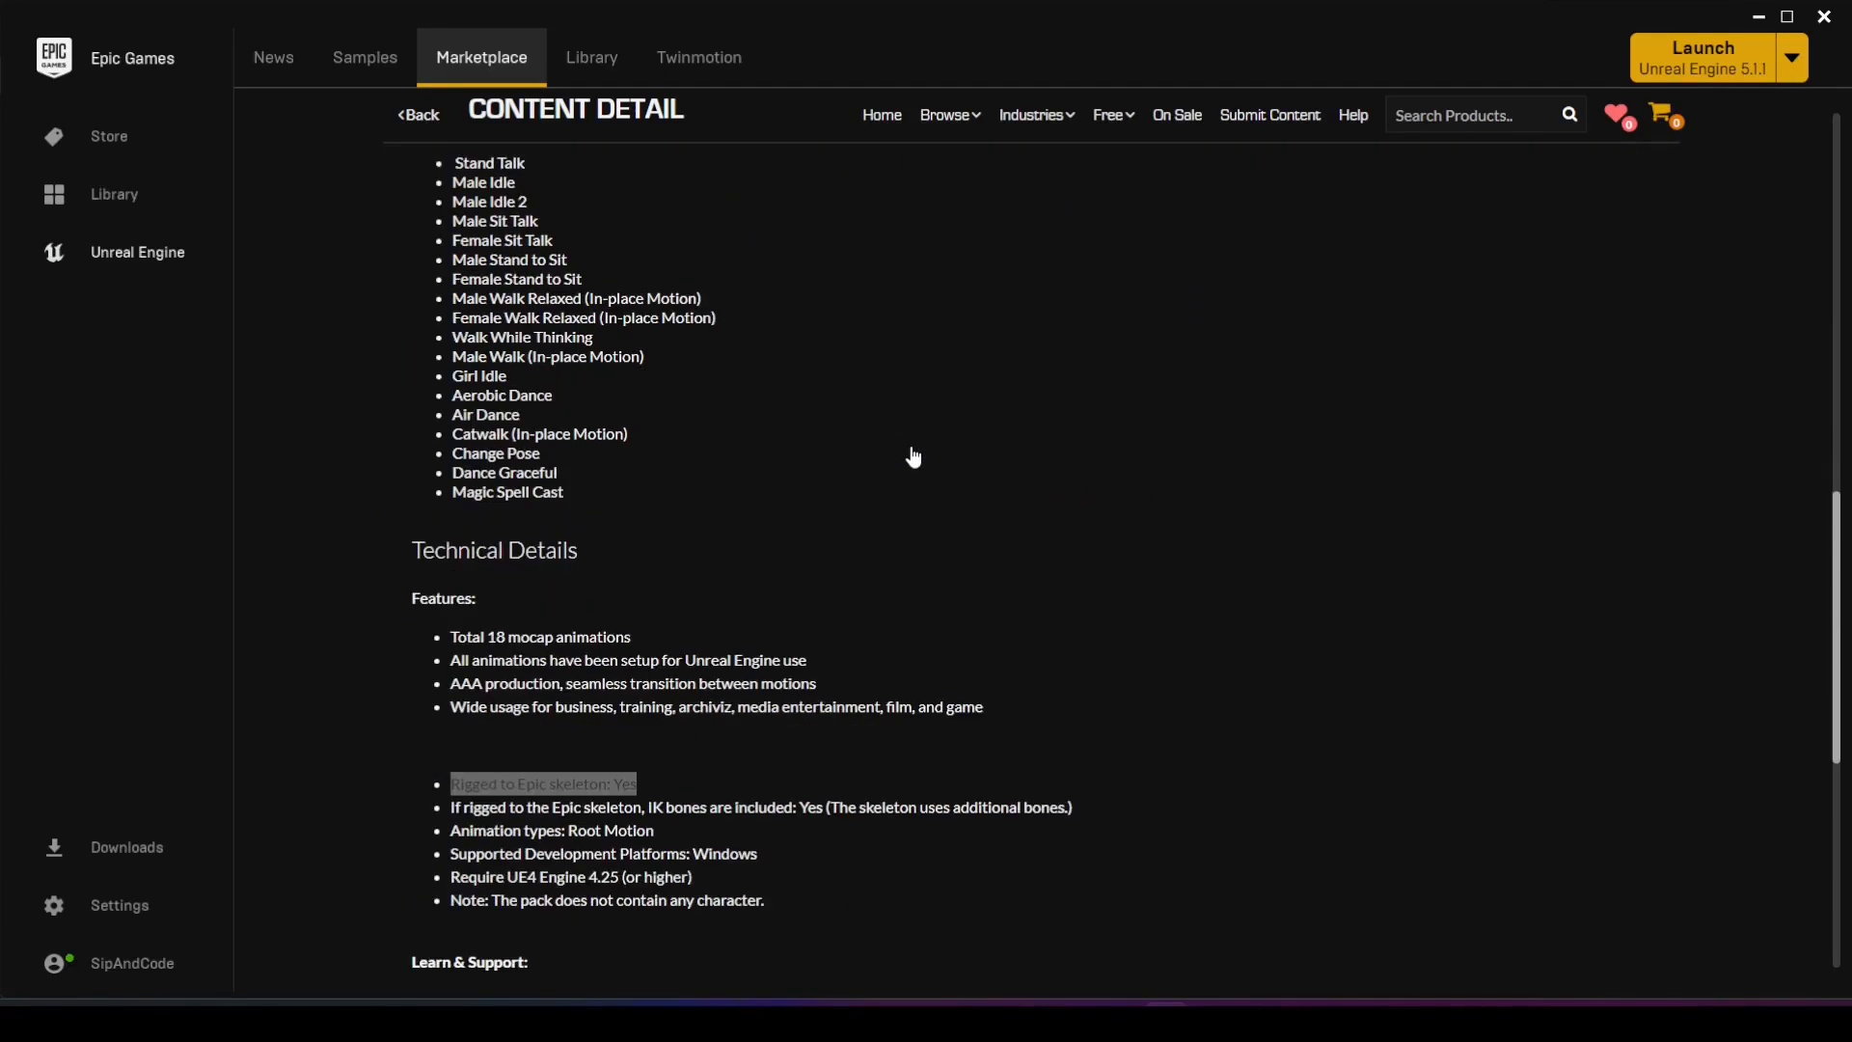
scroll(913, 456, down, 2)
click(857, 612)
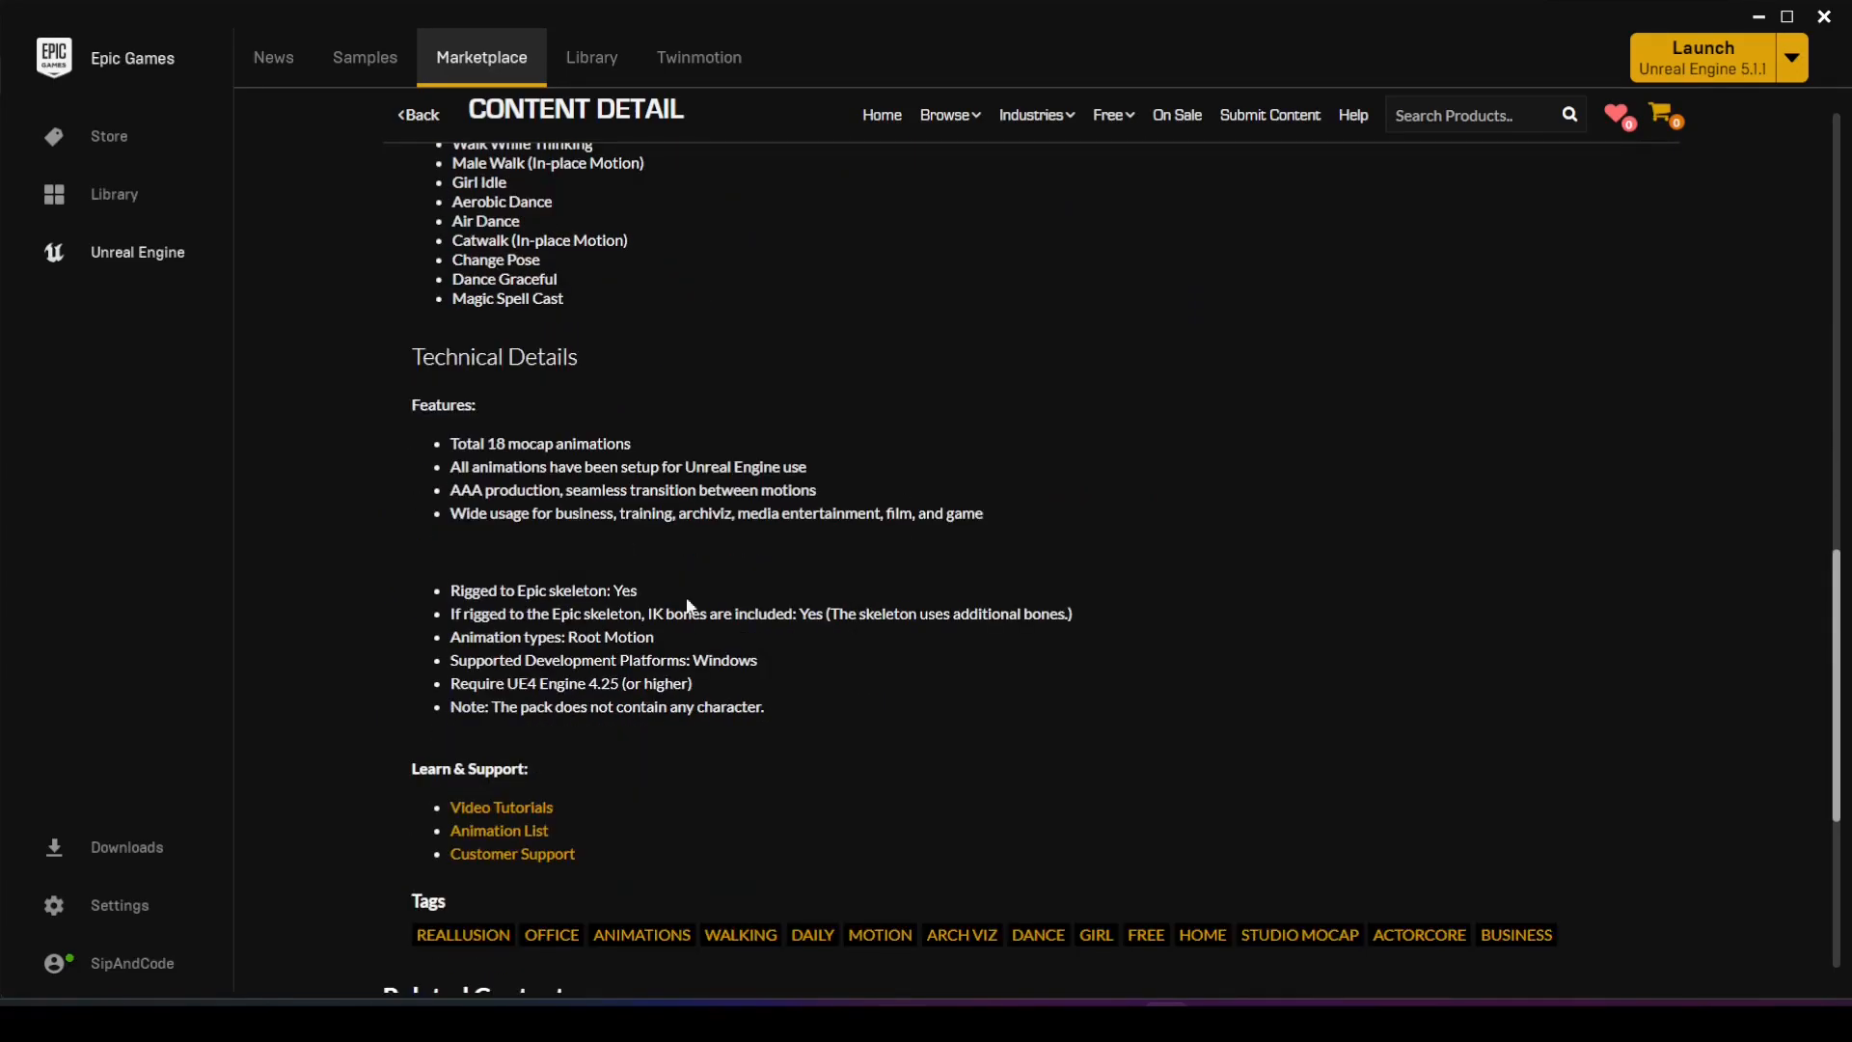
drag(460, 592, 642, 614)
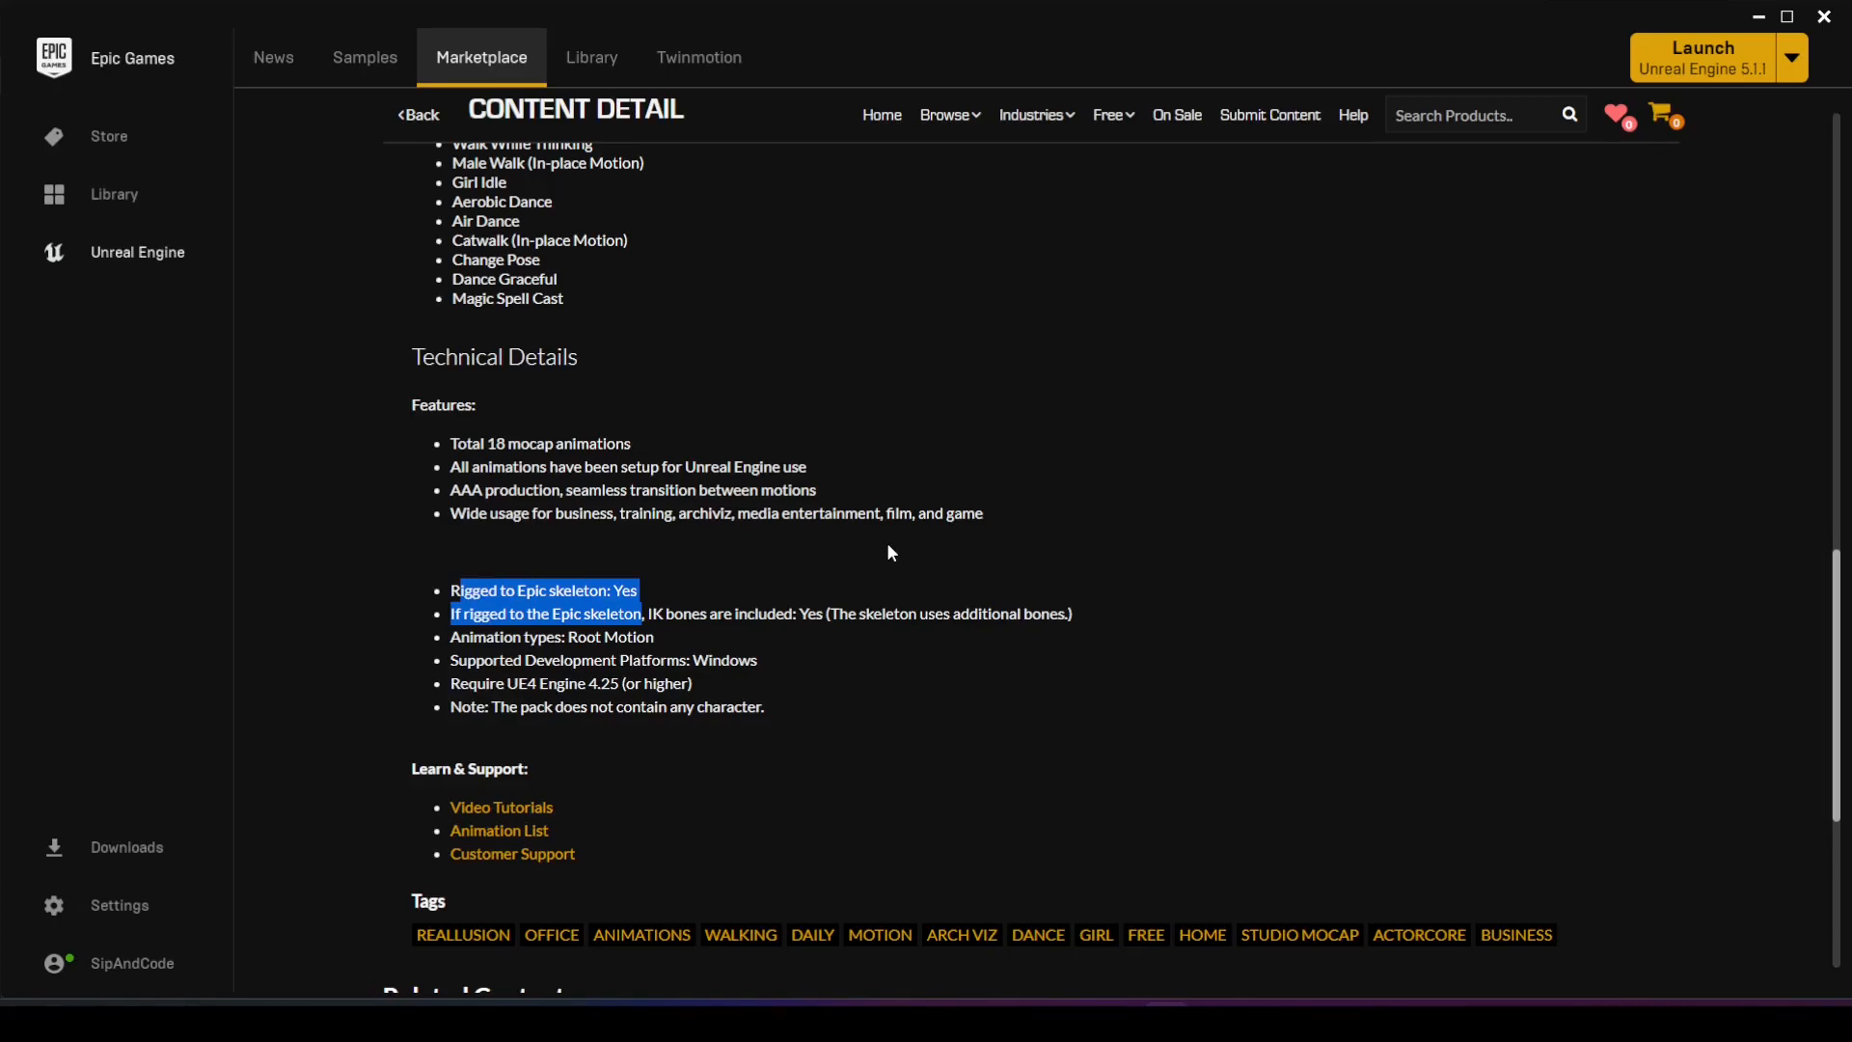
- Add the ActorCore Sample Motions pack to the MetahumanTutorial project in the MetahumanTutorial - Copy folder, showing all projects and using version 4.27
scroll(883, 542, up, 10)
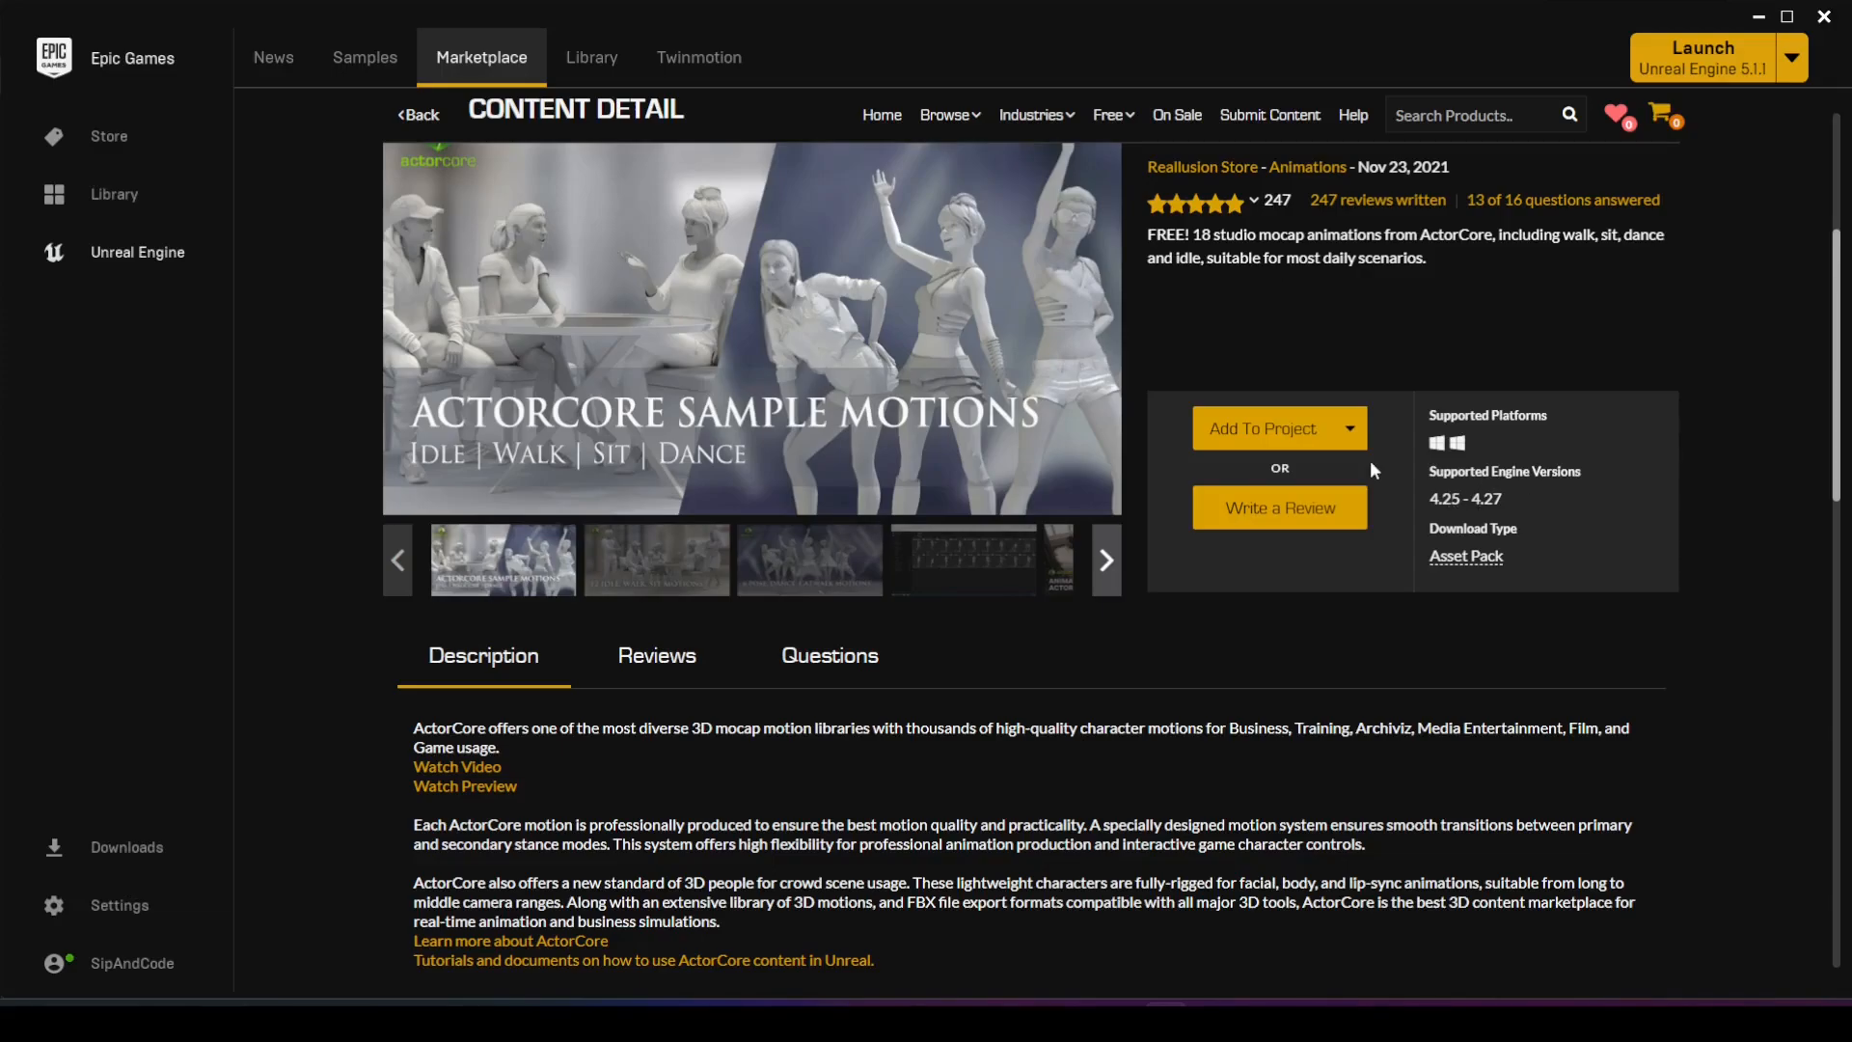
click(1269, 436)
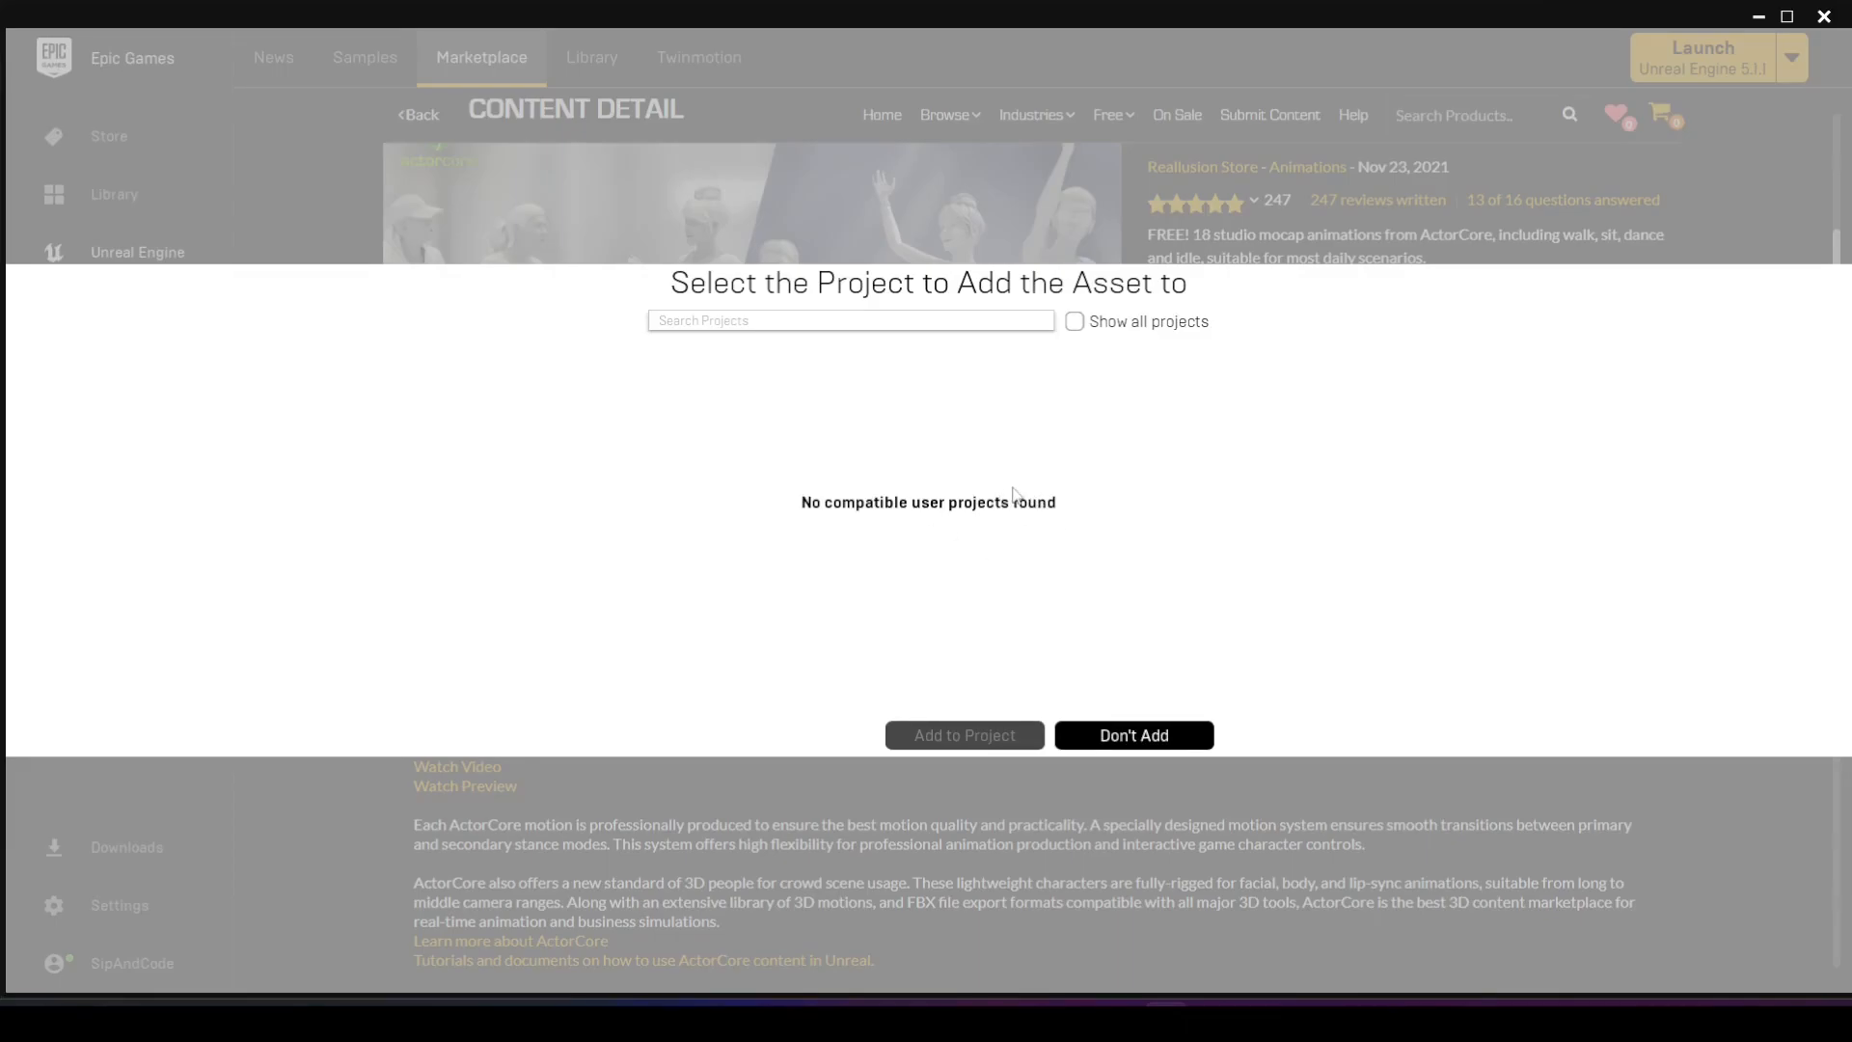
click(1111, 328)
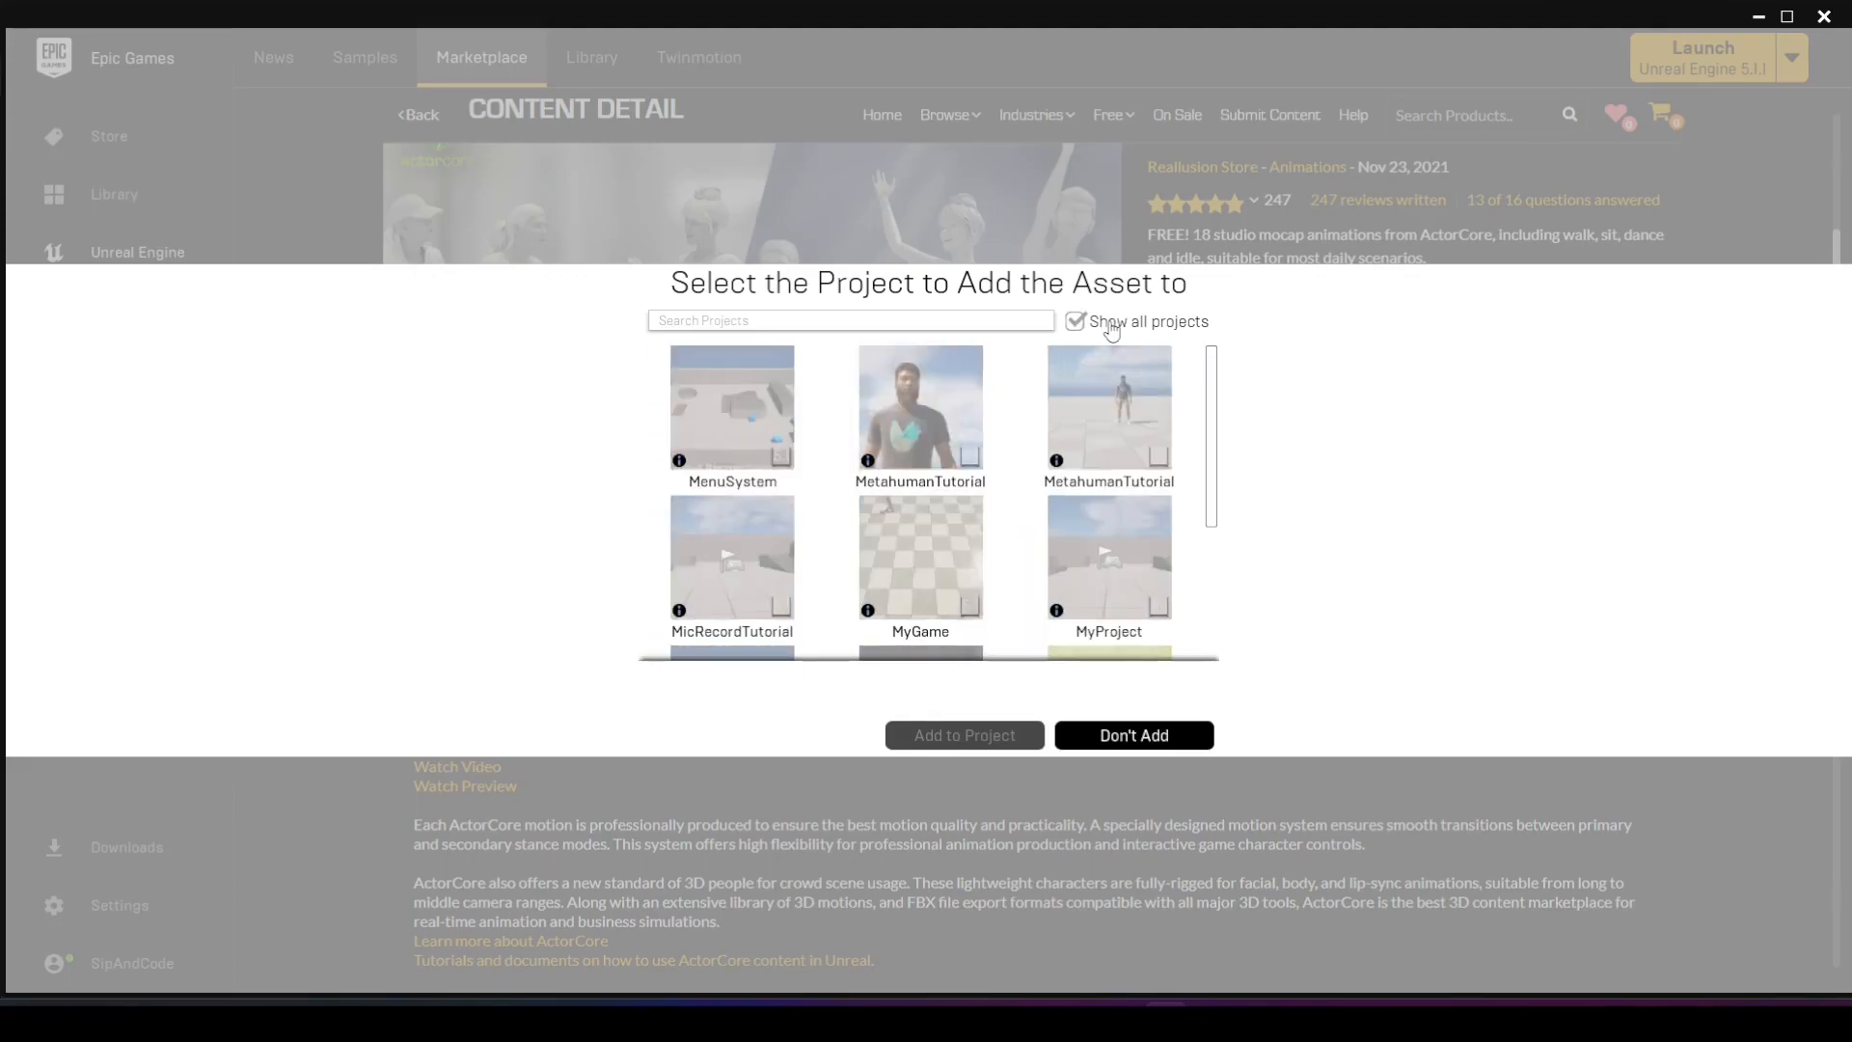
mouse_move(953, 355)
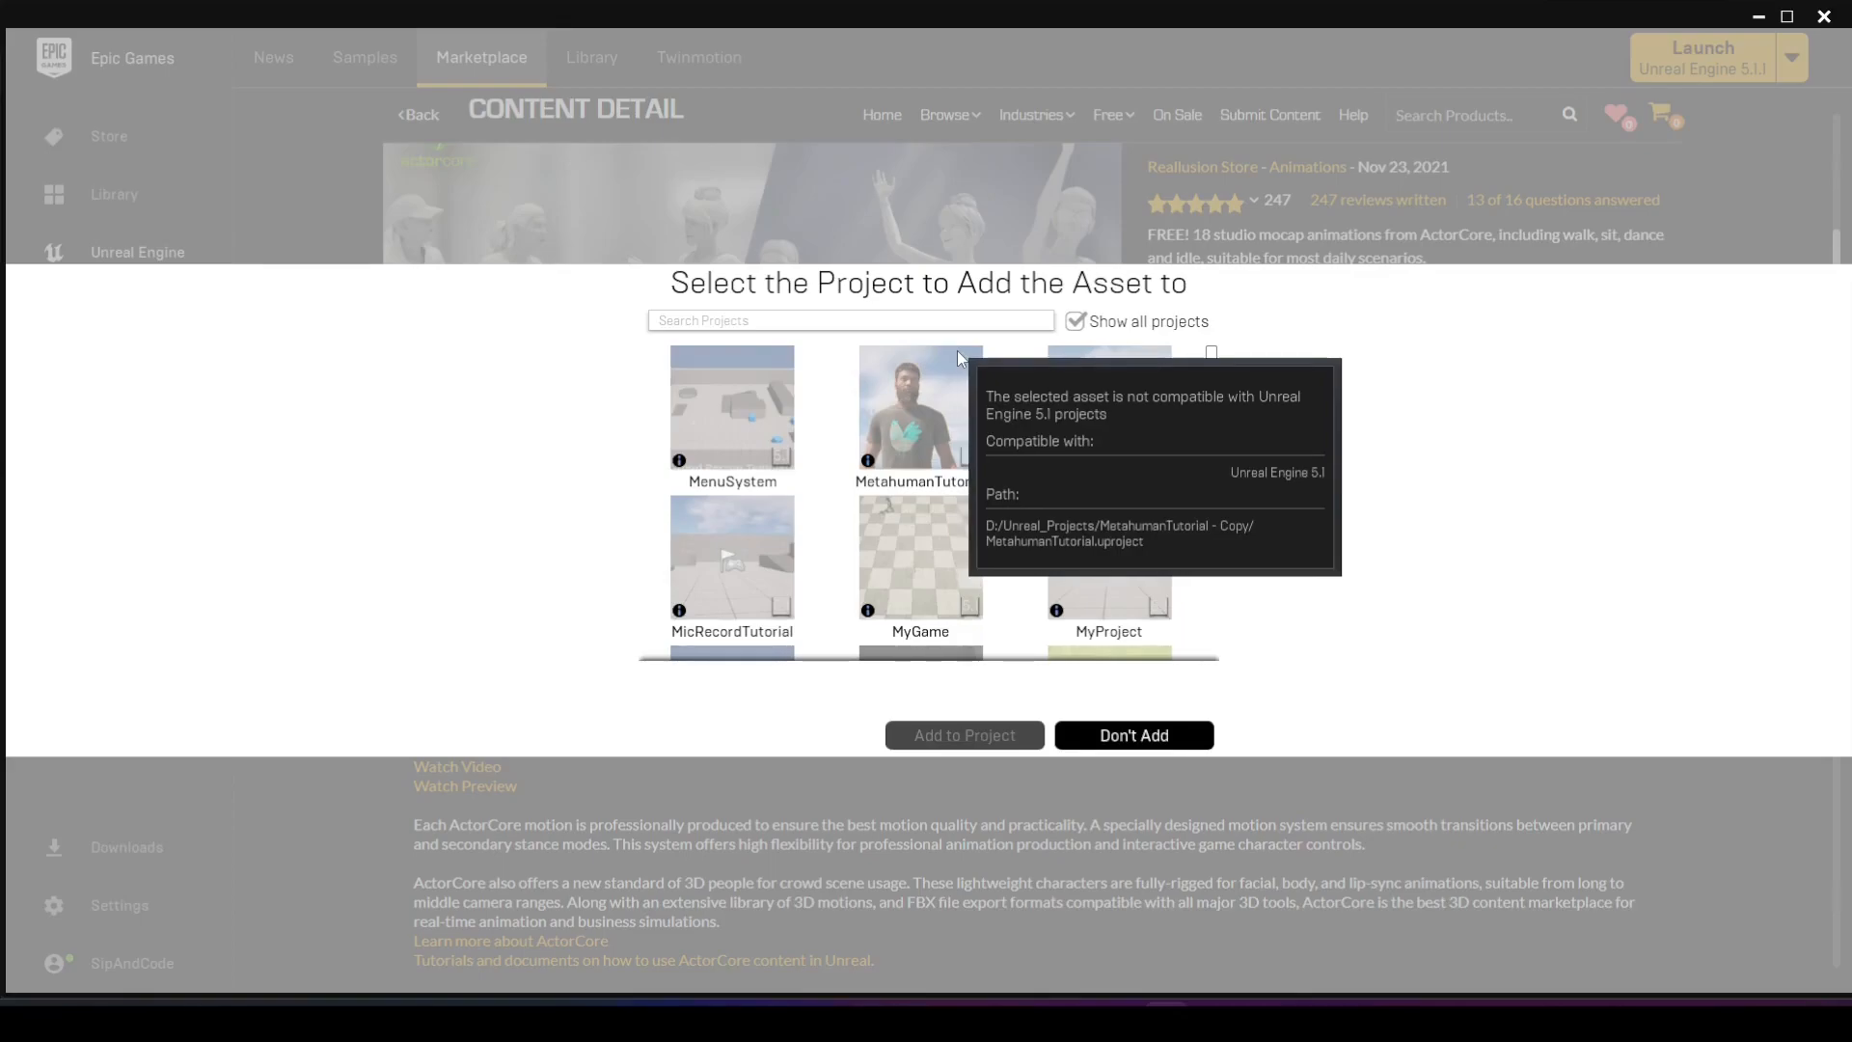
click(968, 461)
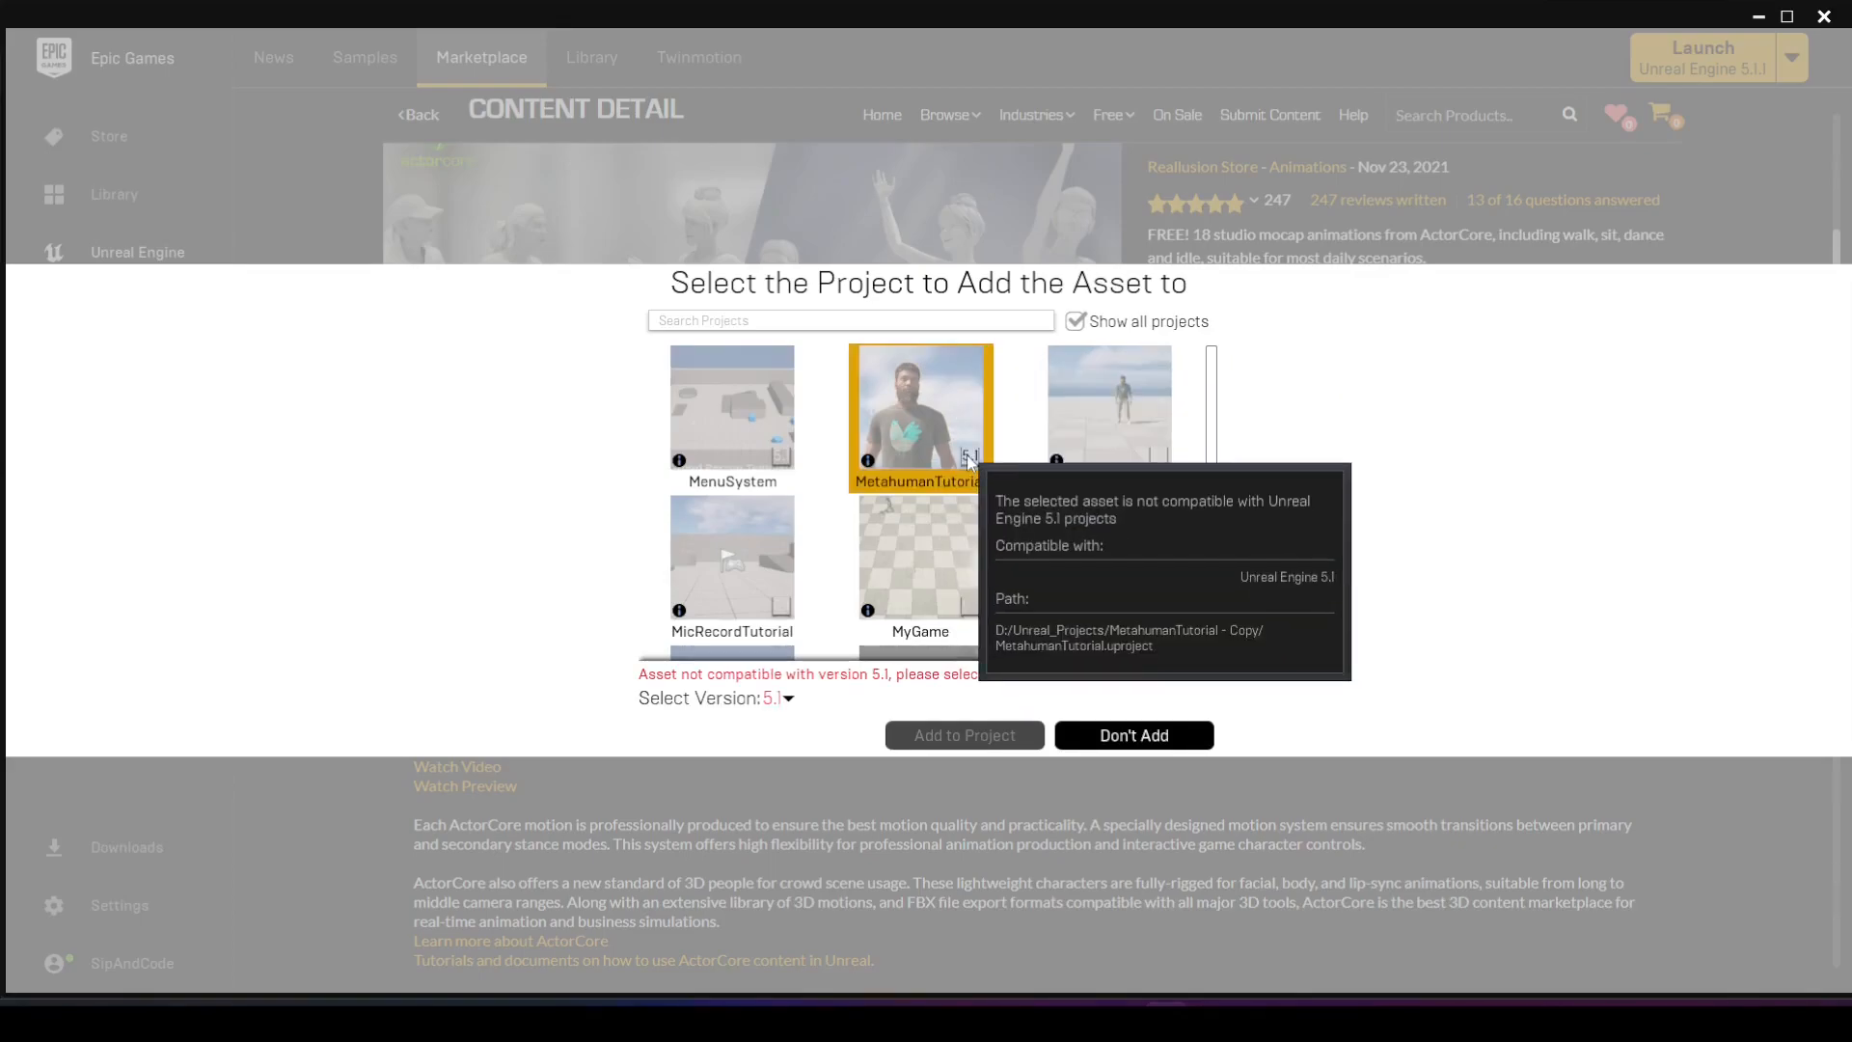
click(787, 698)
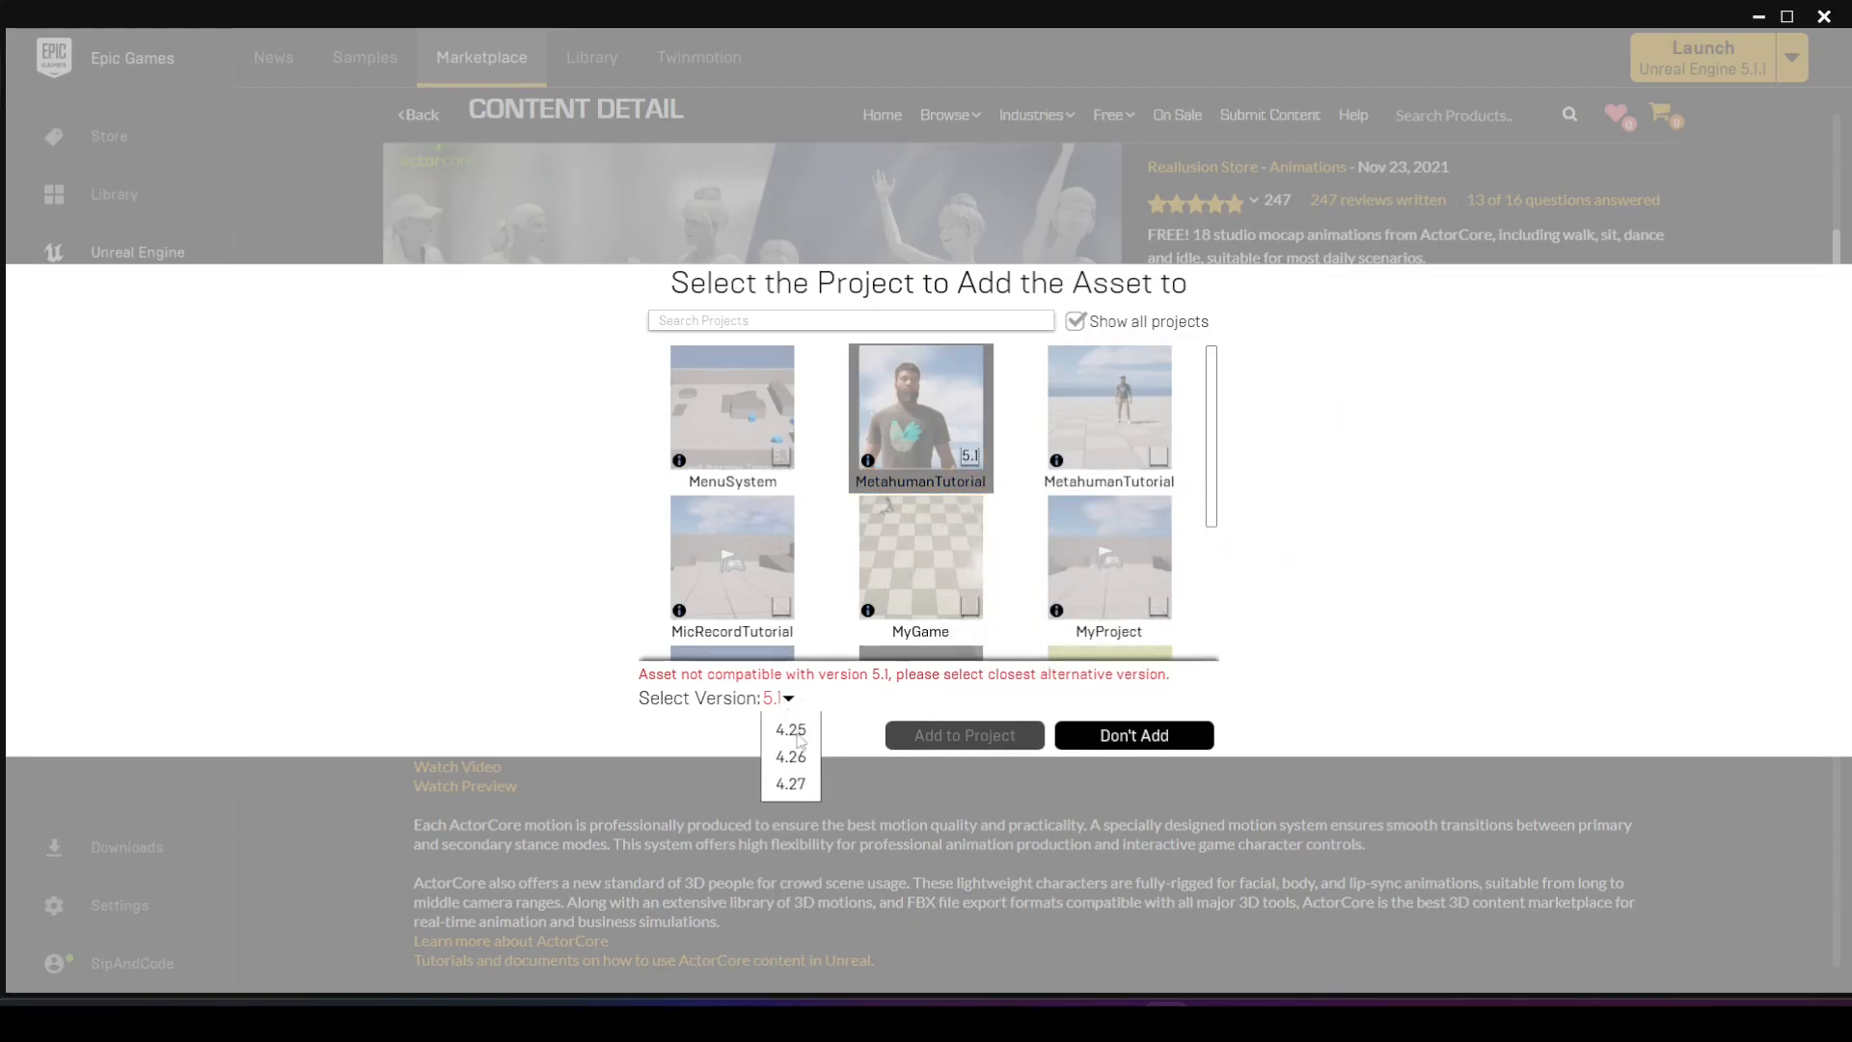
click(791, 783)
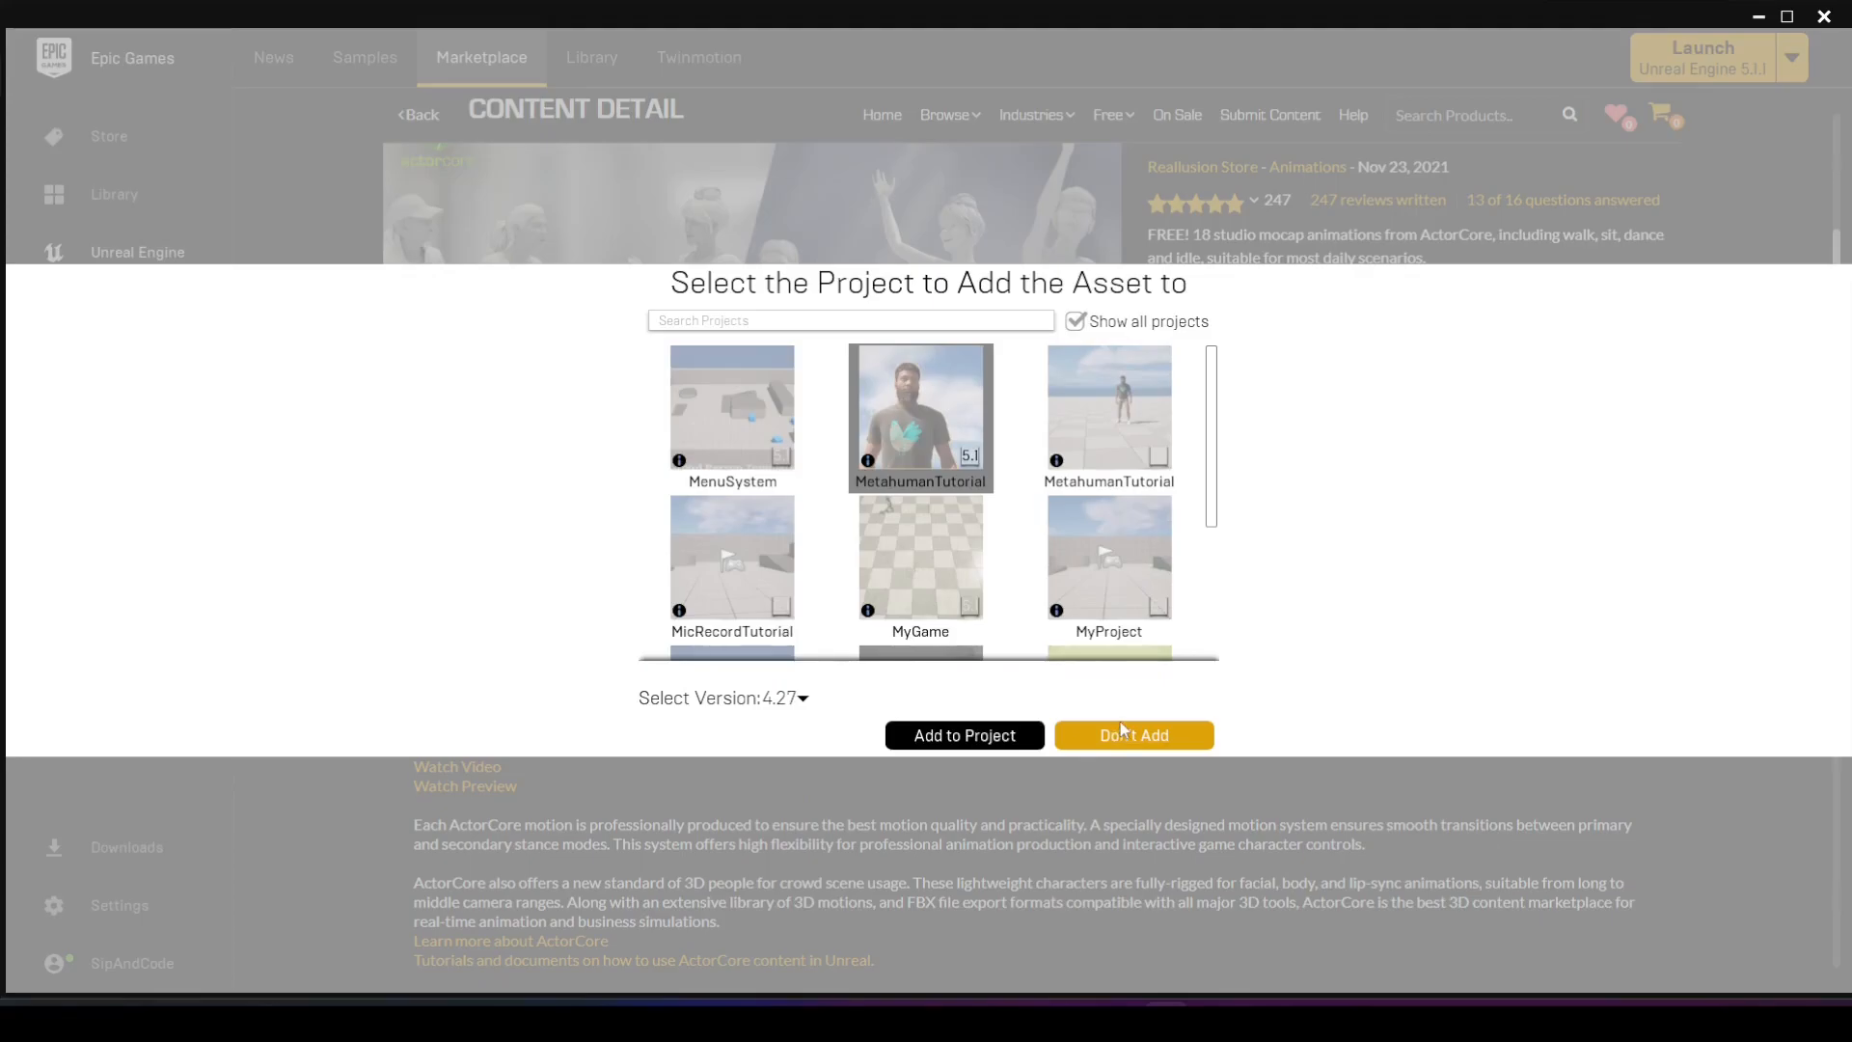
click(1011, 739)
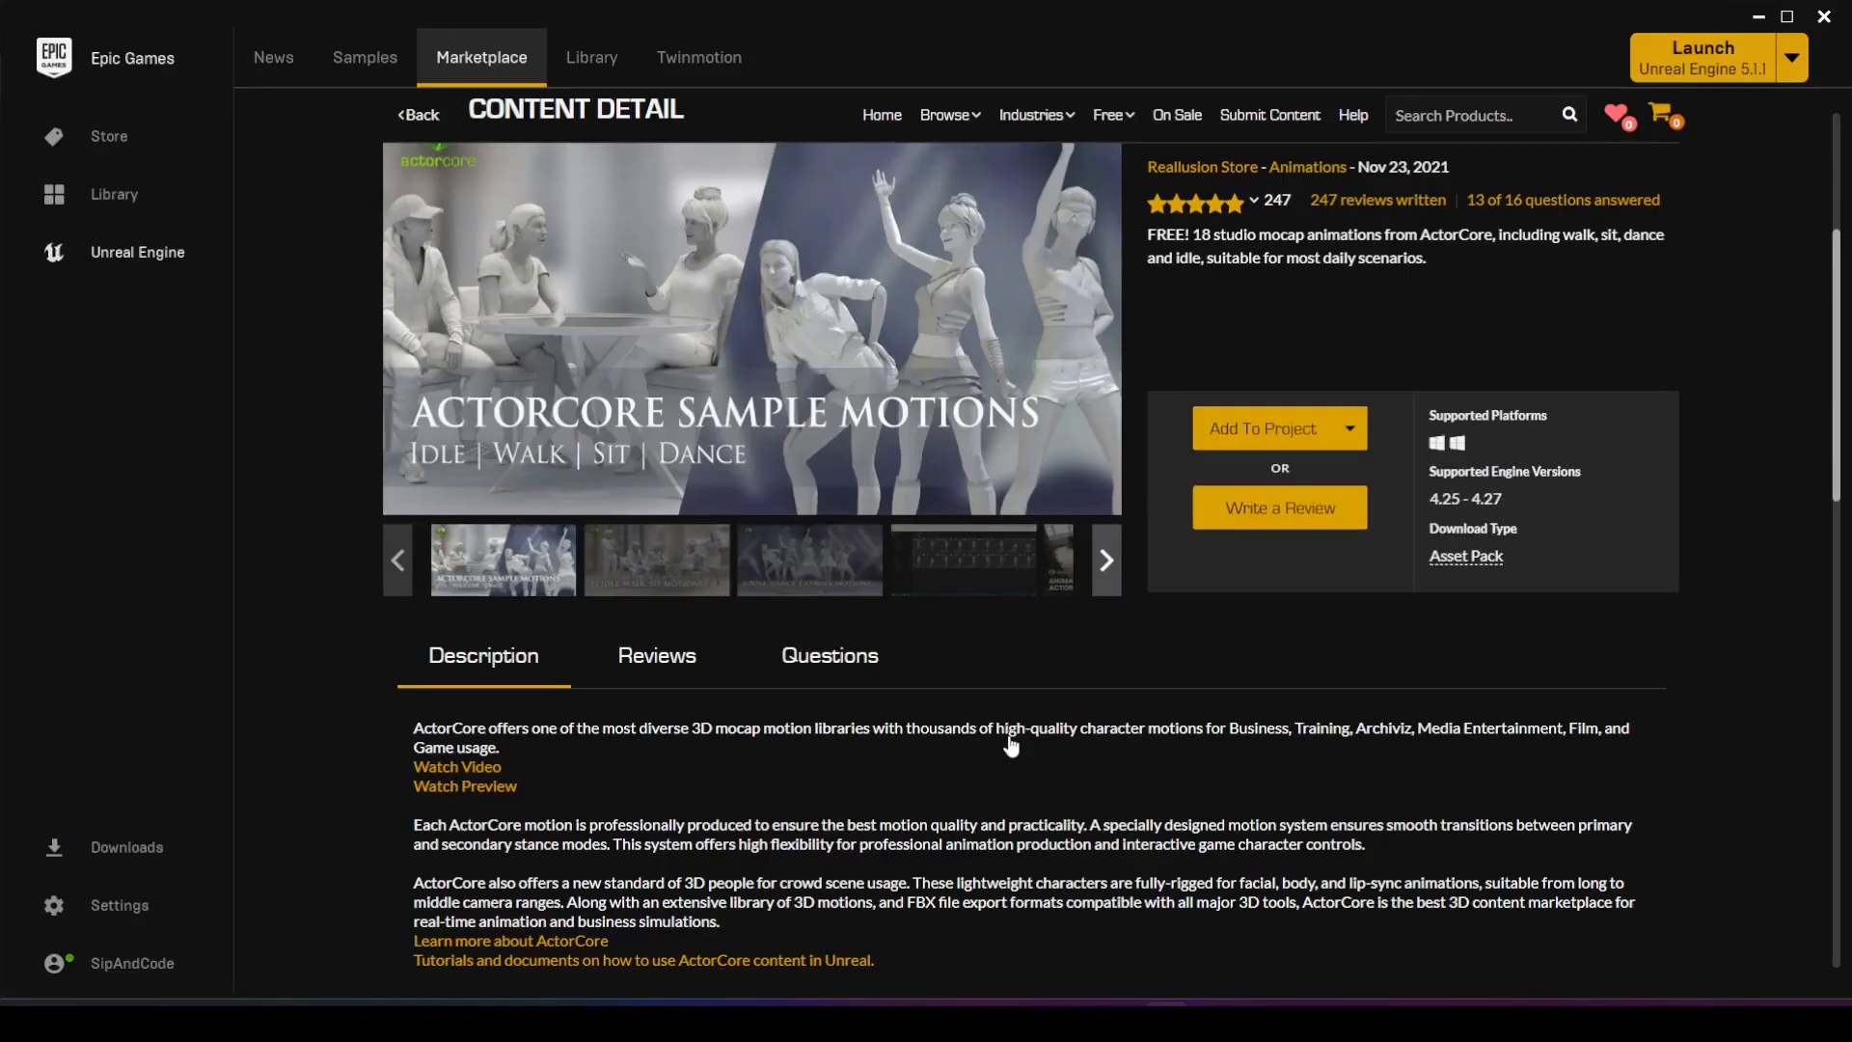
- Switch back to the Unreal Editor and open Dummy_Female_Skeleton from the Dummy_Female folder in ActorCore_Sample_Motions
mouse_move(1123, 1003)
click(1160, 941)
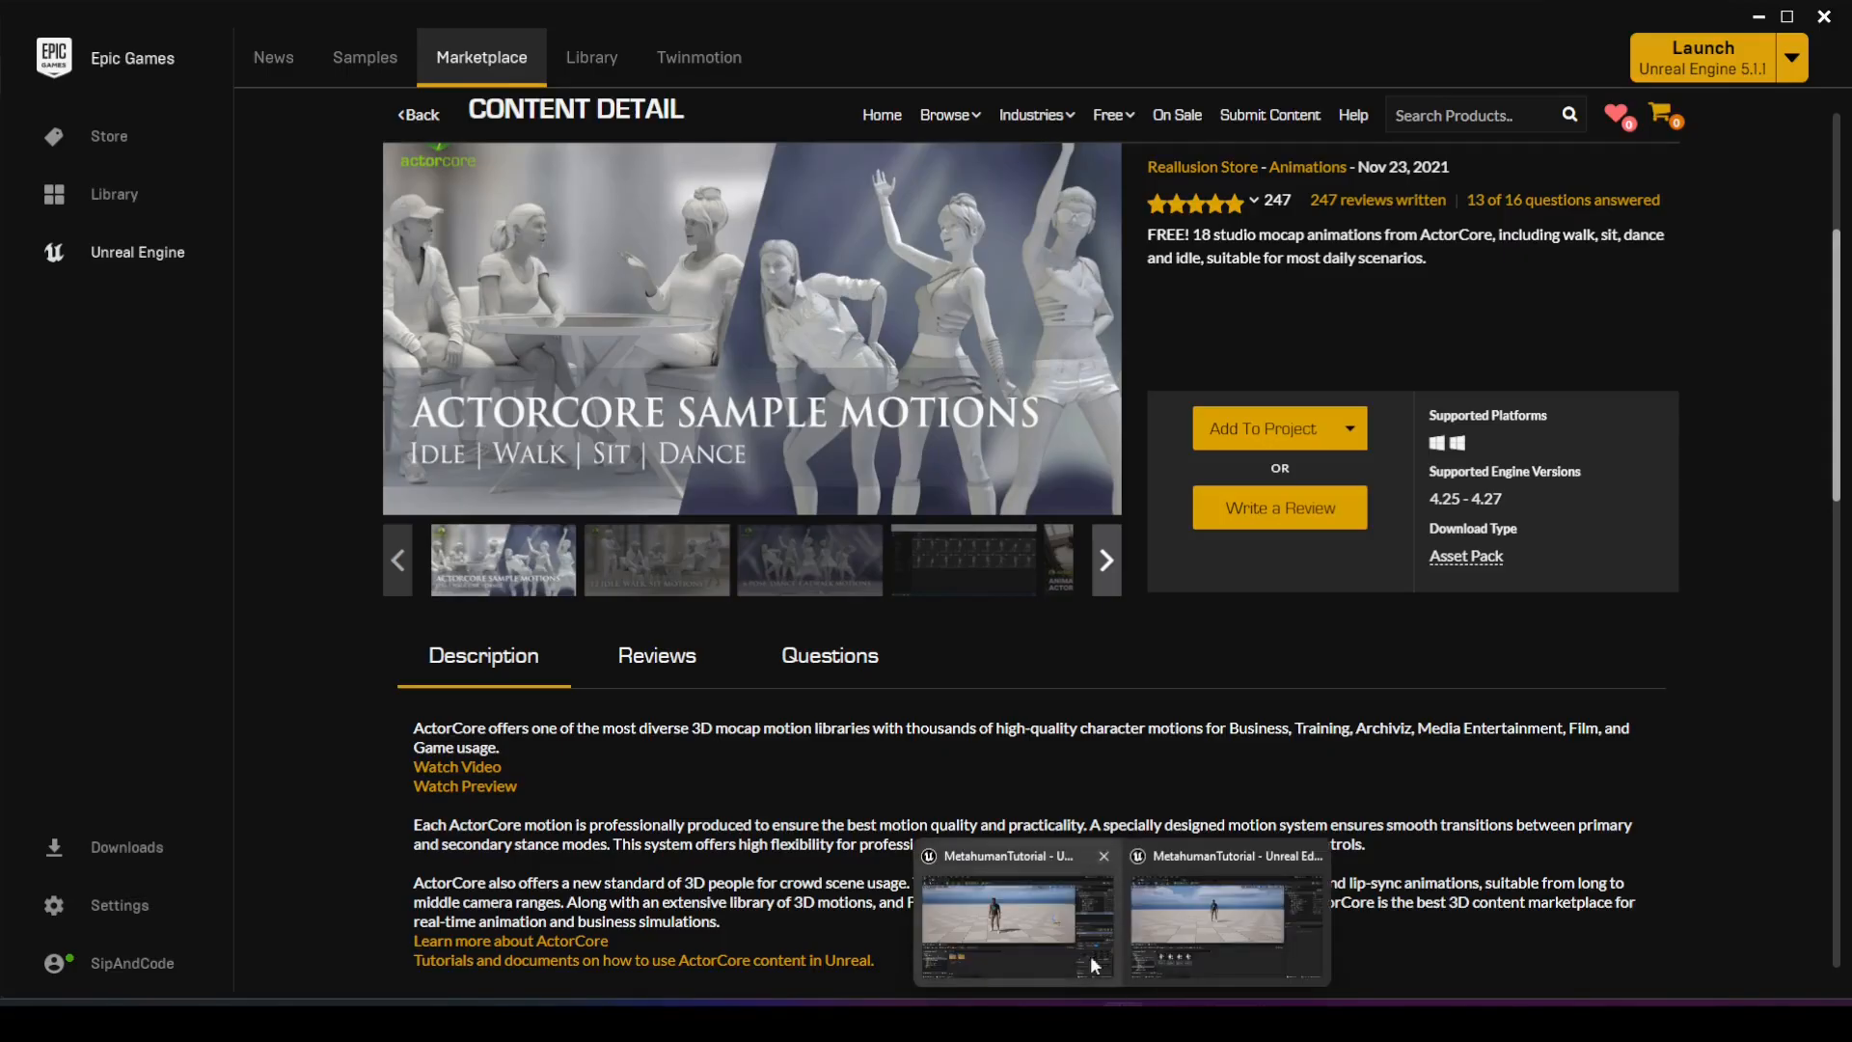
click(1099, 966)
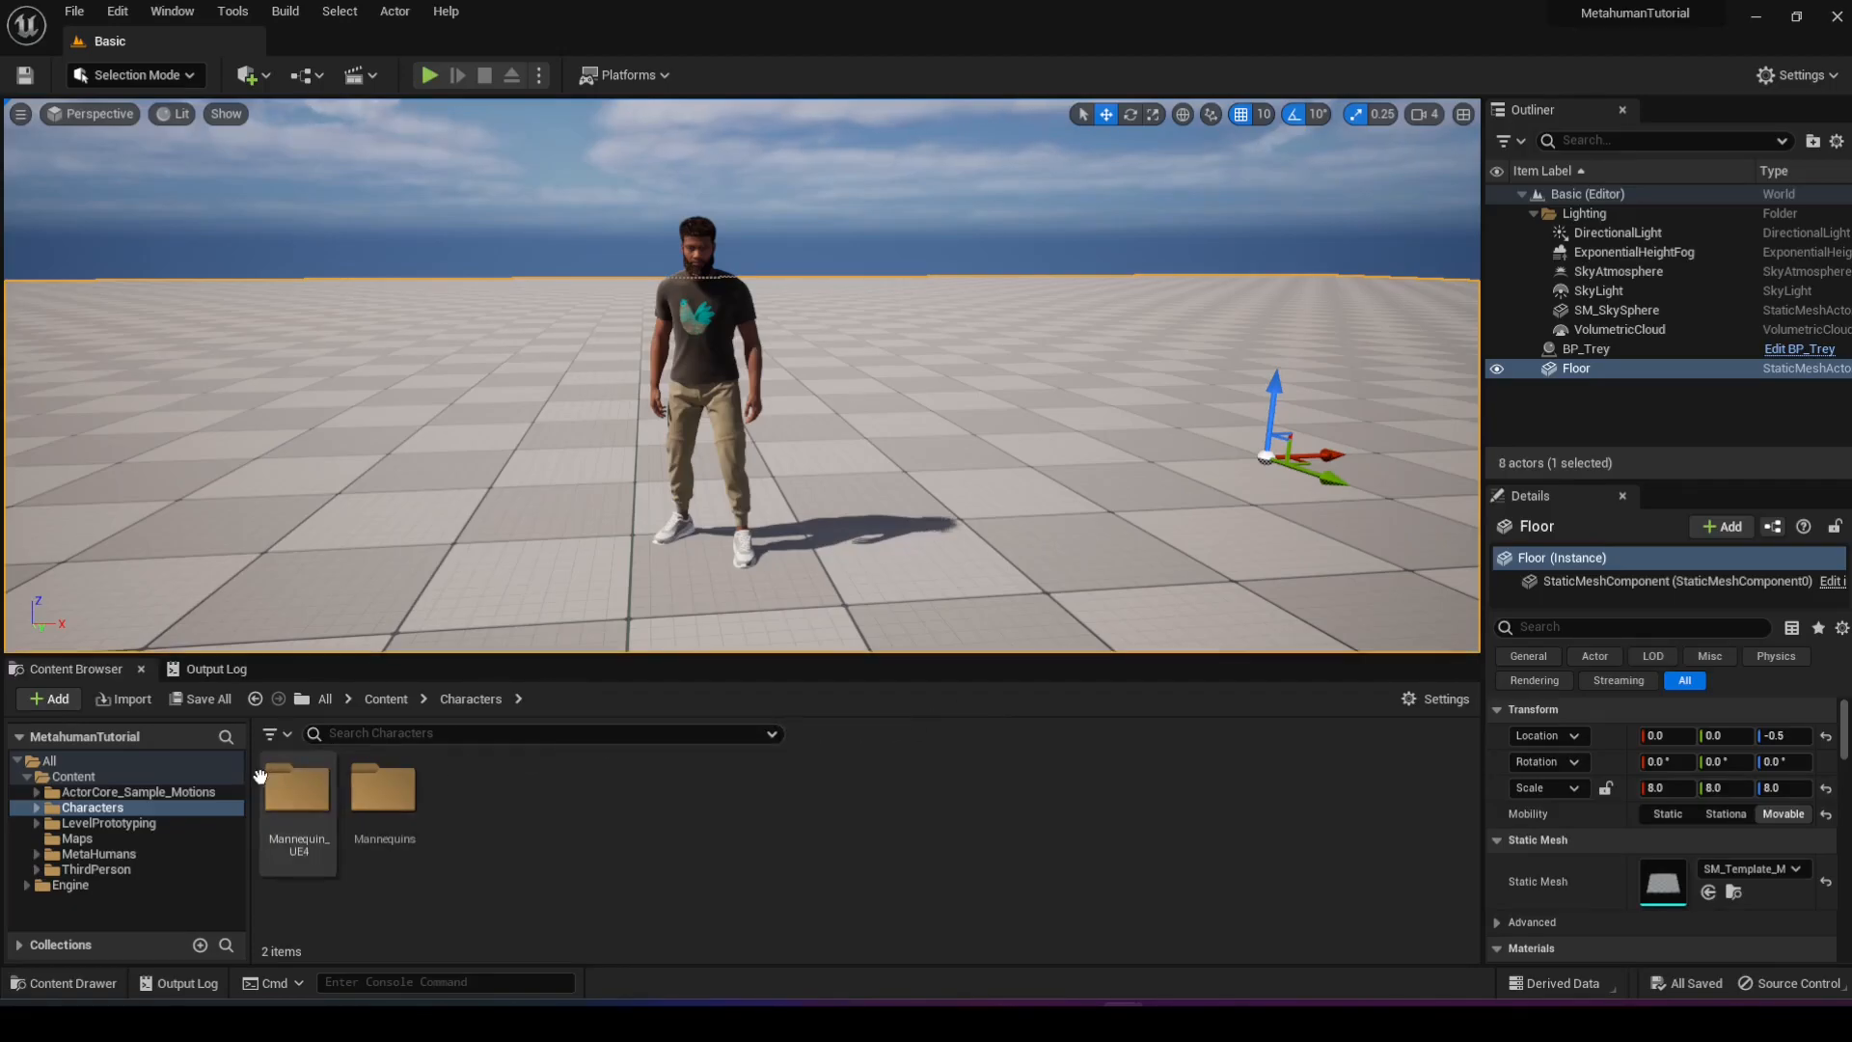
click(160, 793)
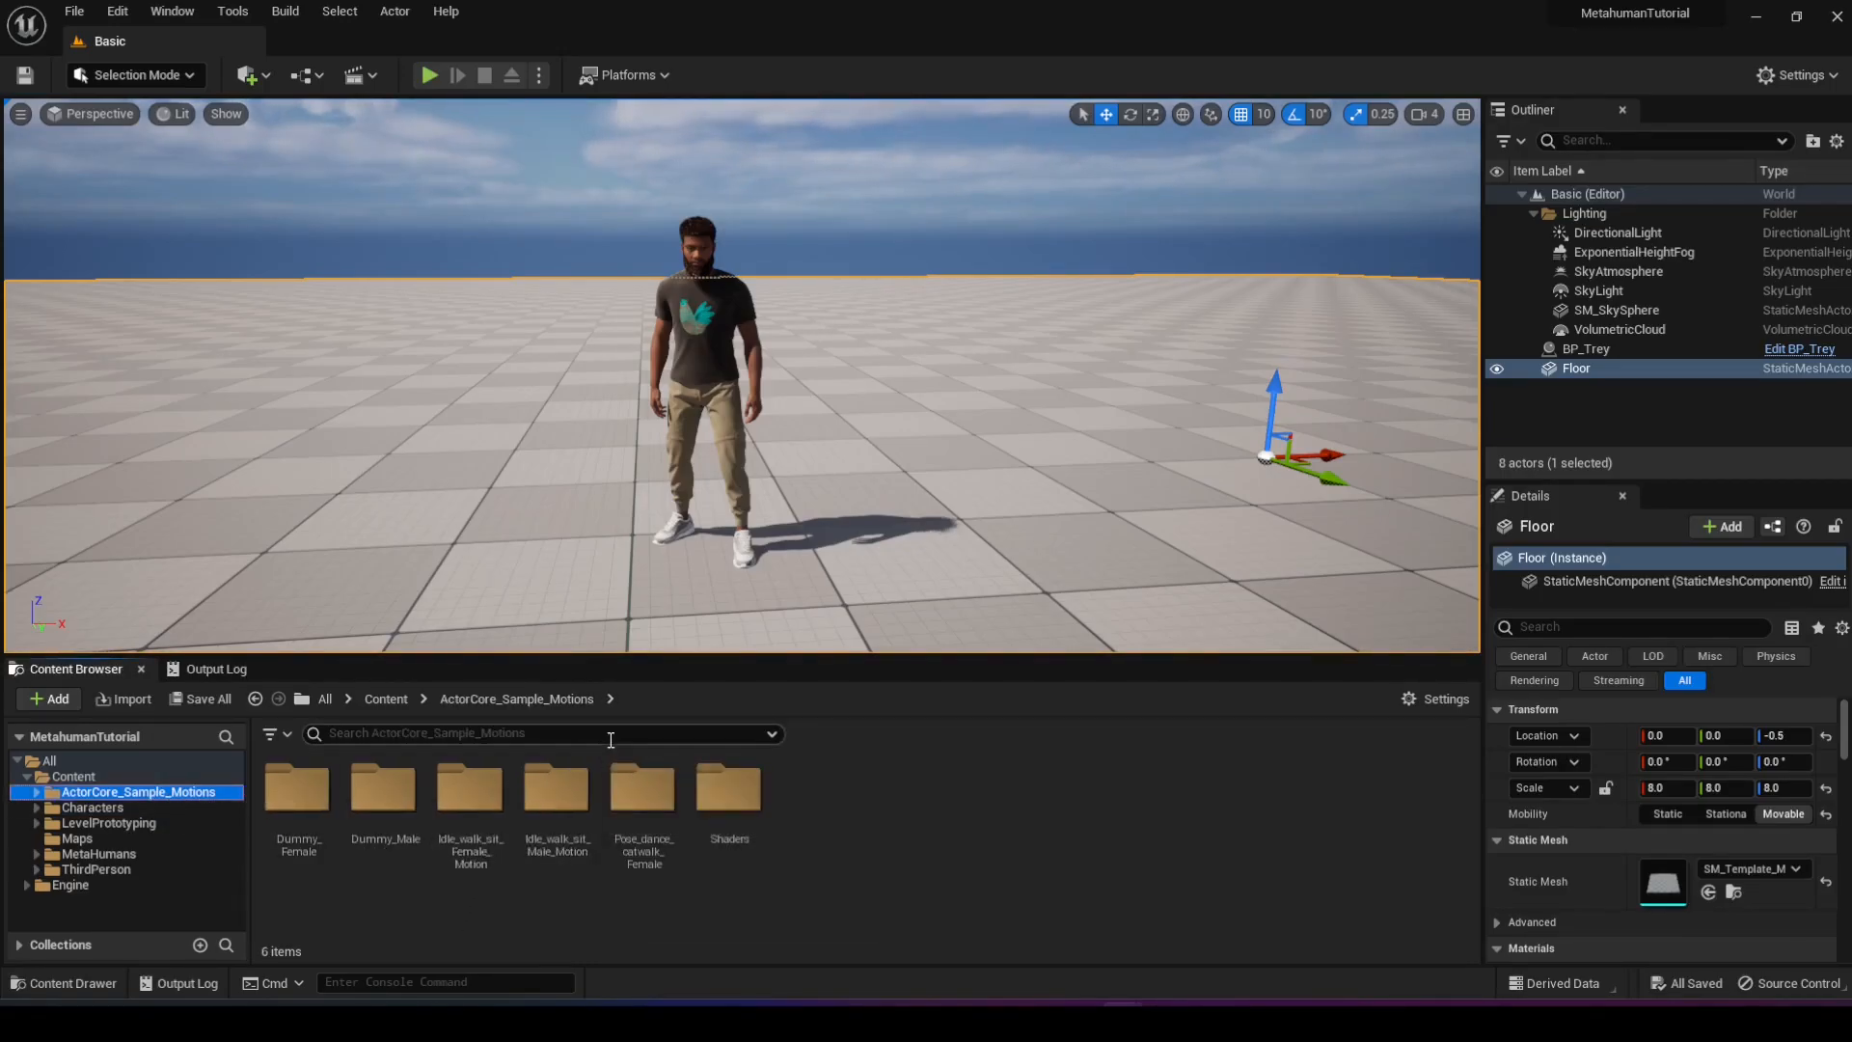
double_click(315, 791)
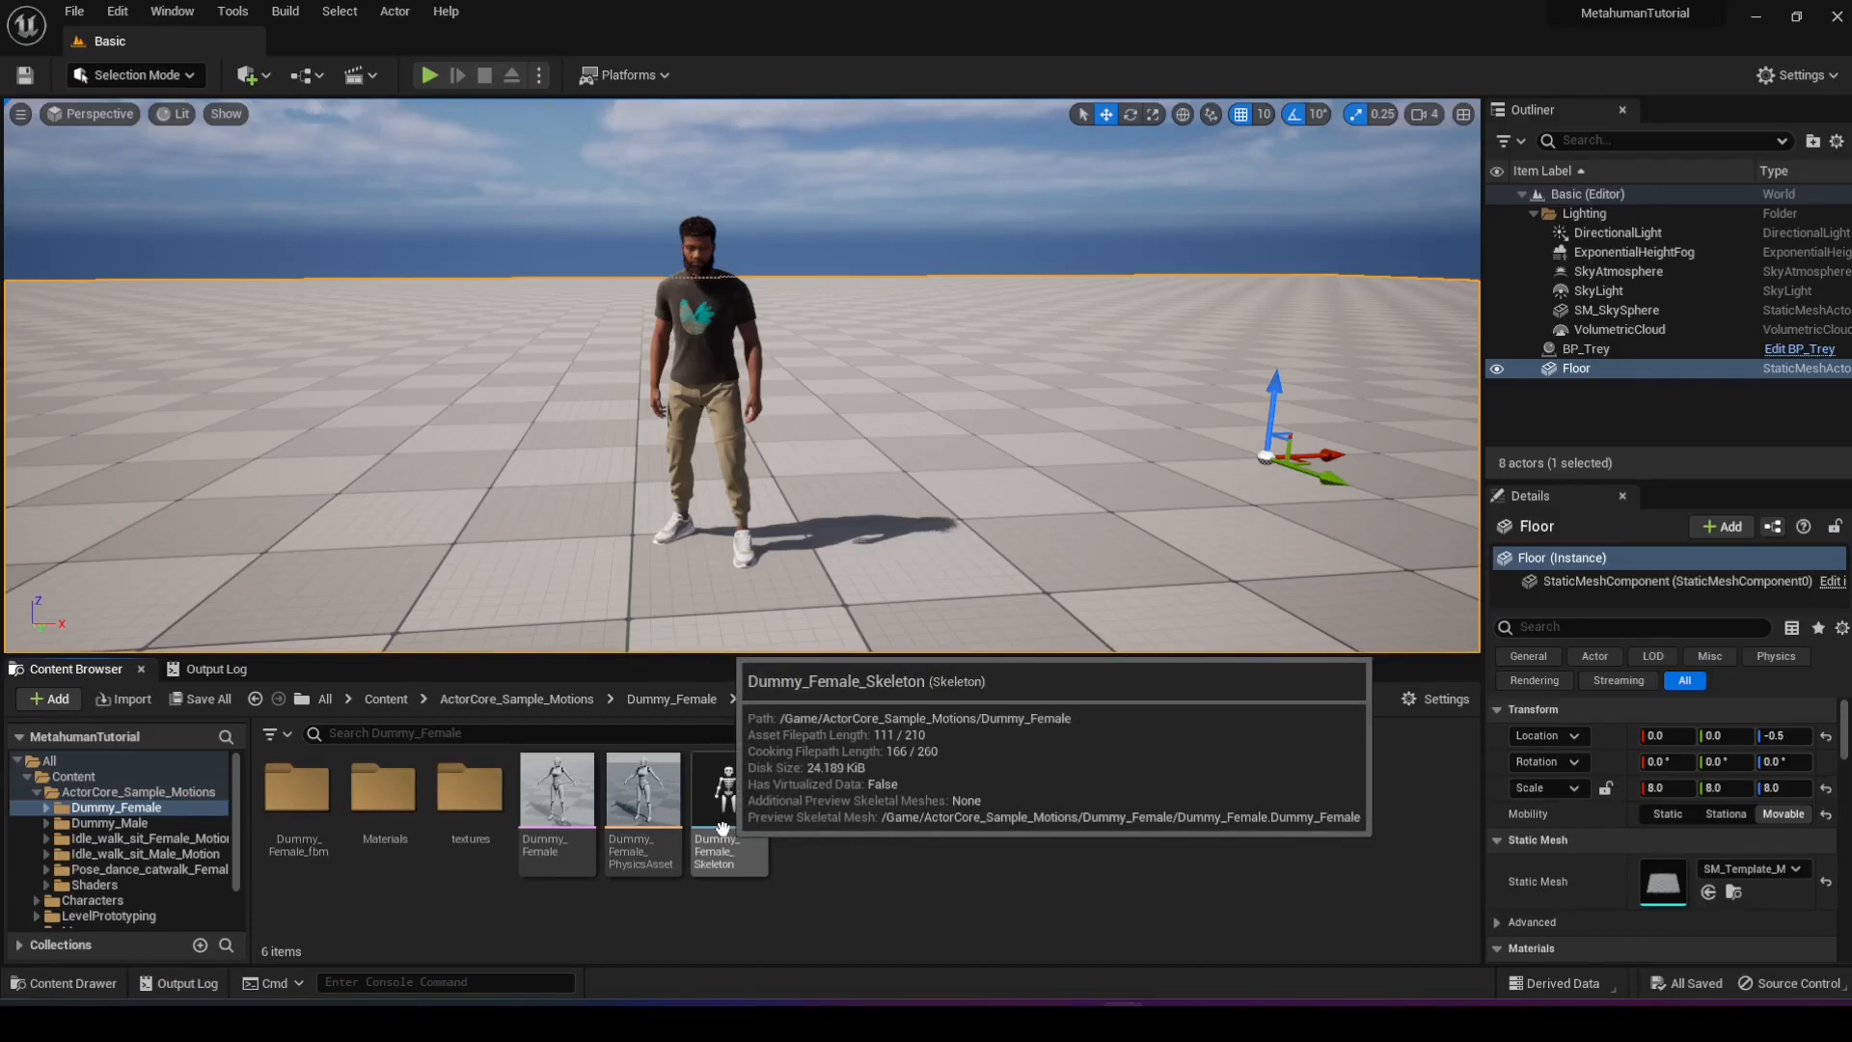
click(722, 828)
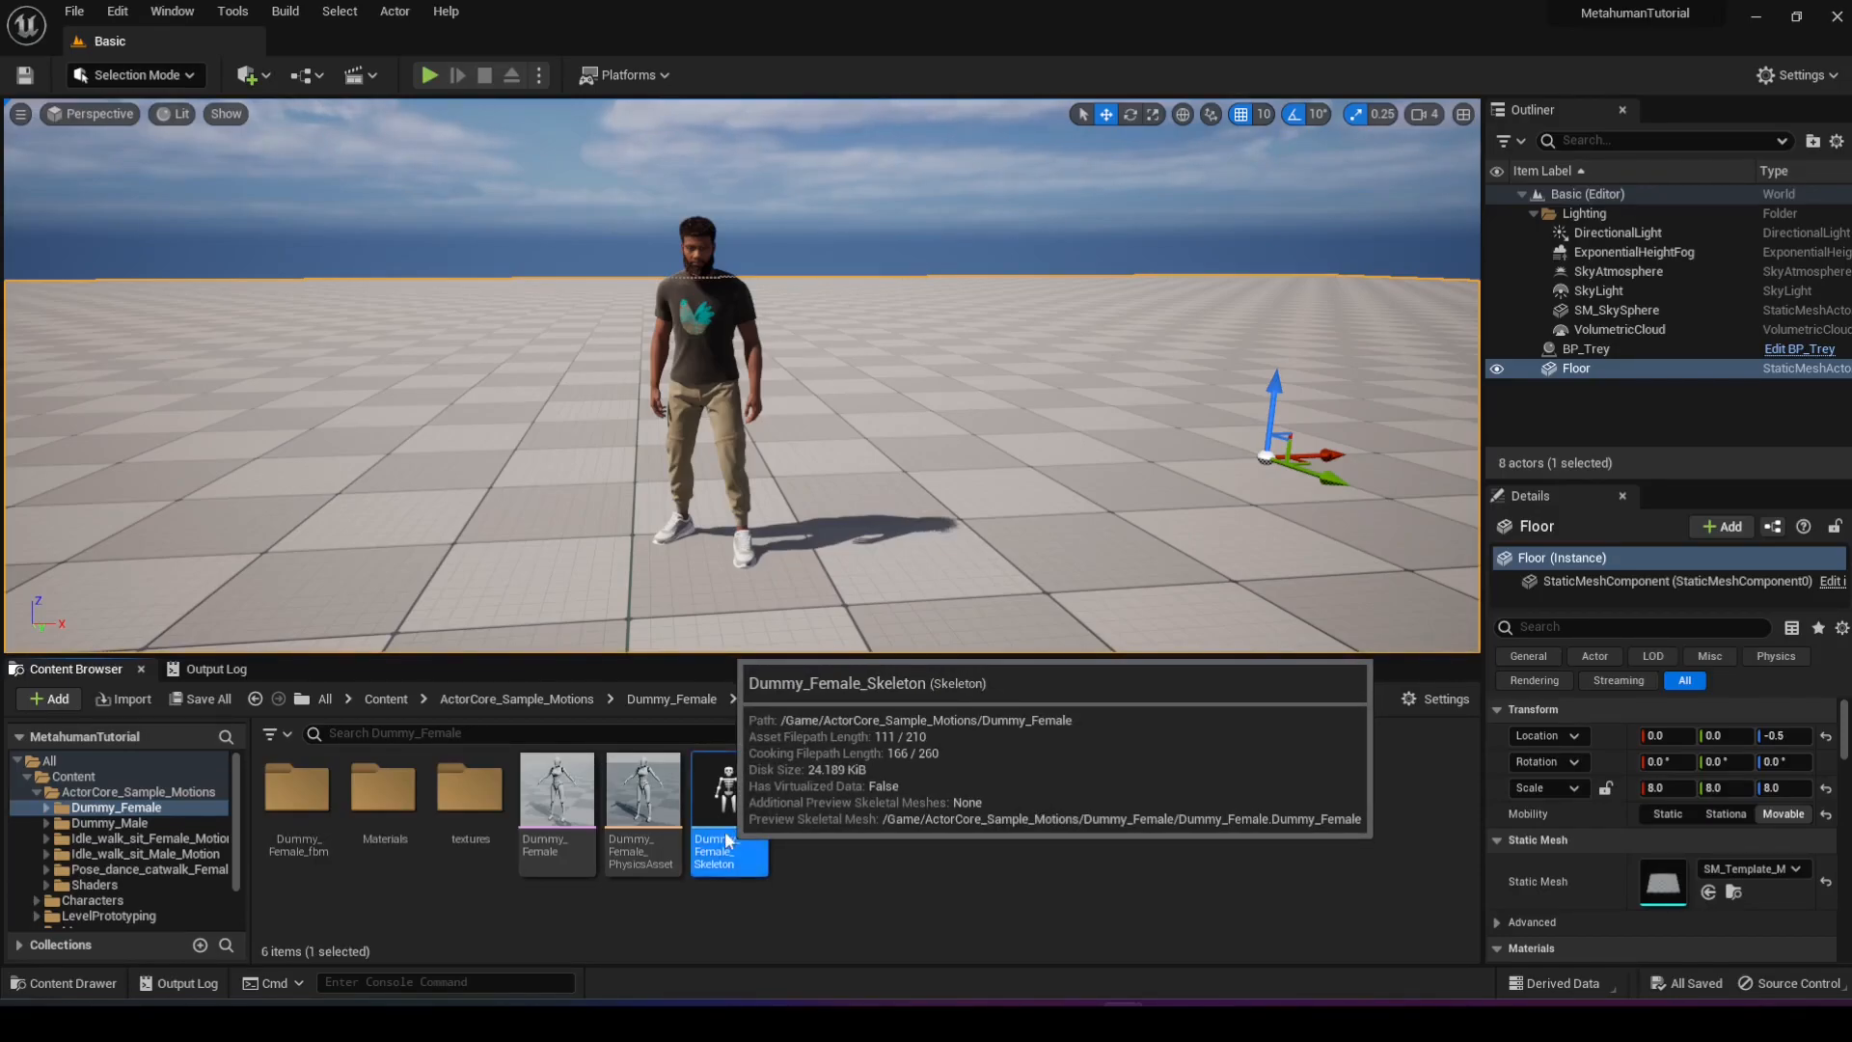
double_click(723, 827)
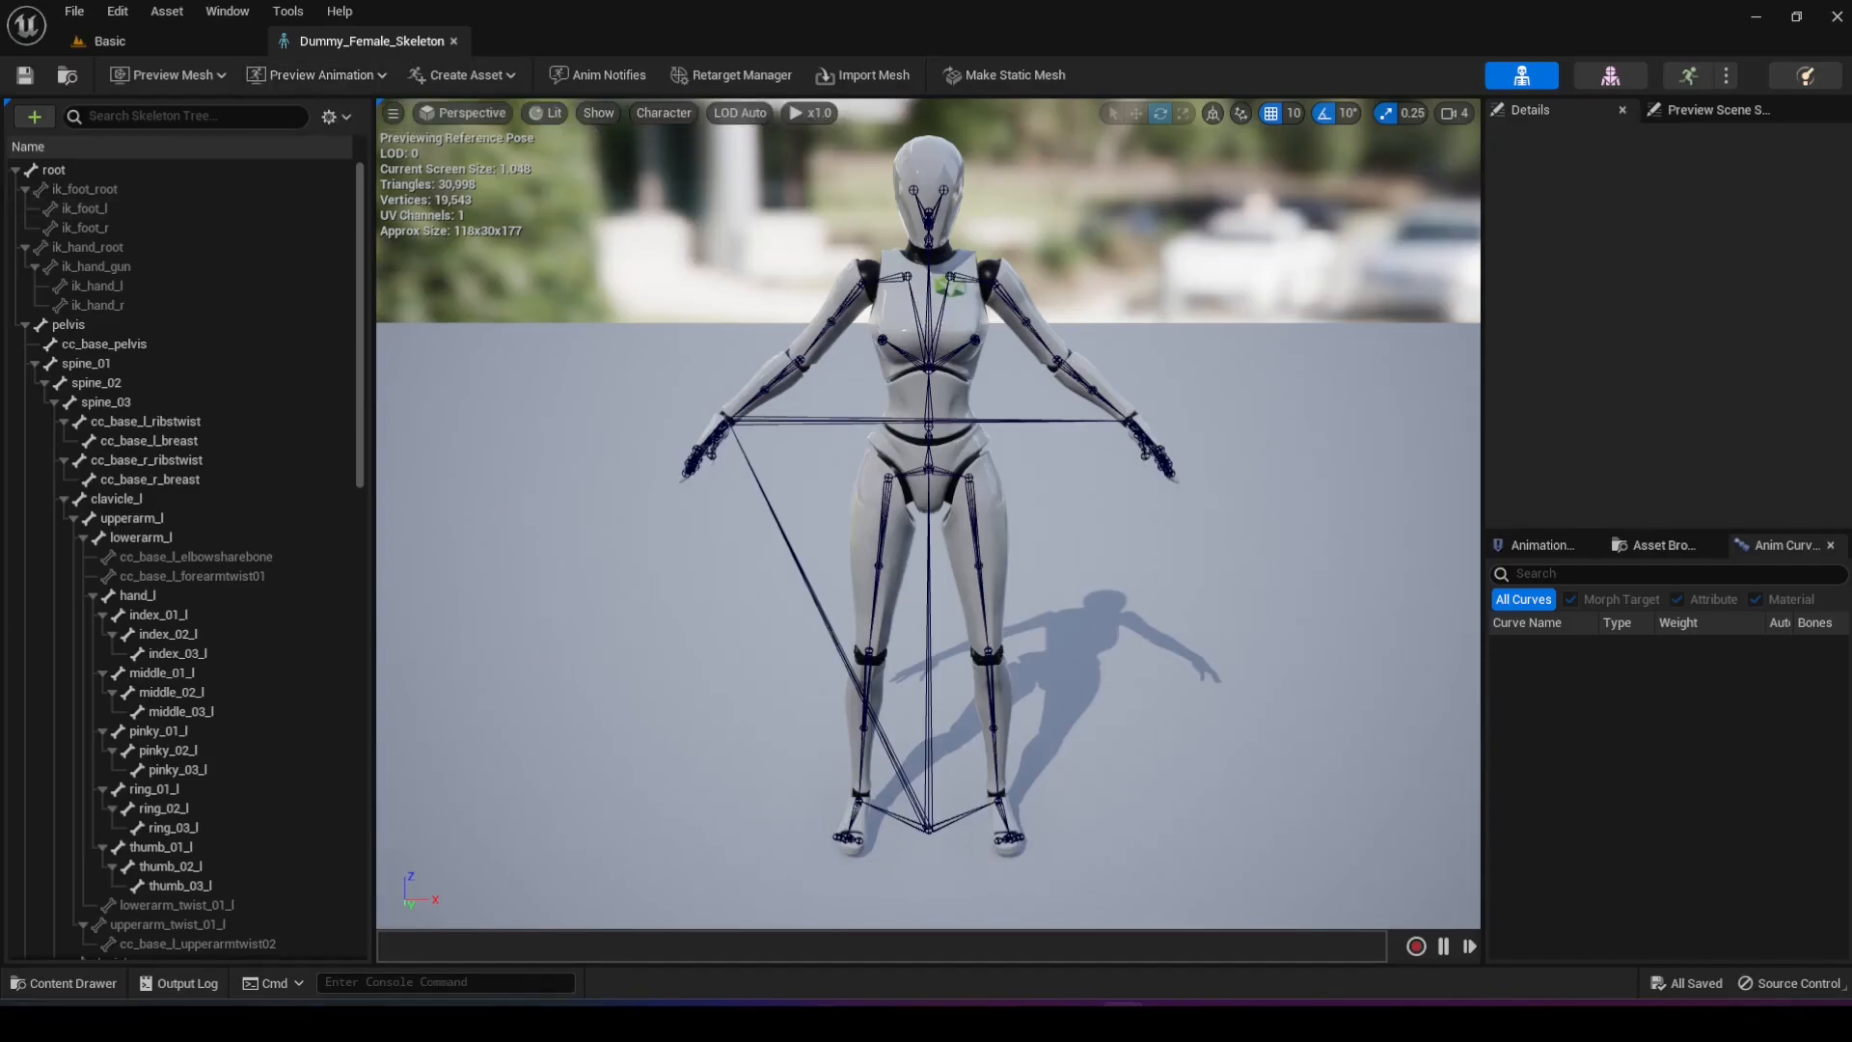
- Open SK_Mannequin_Skeleton from the Characters/Mannequin_UE4/Meshes folder
click(77, 983)
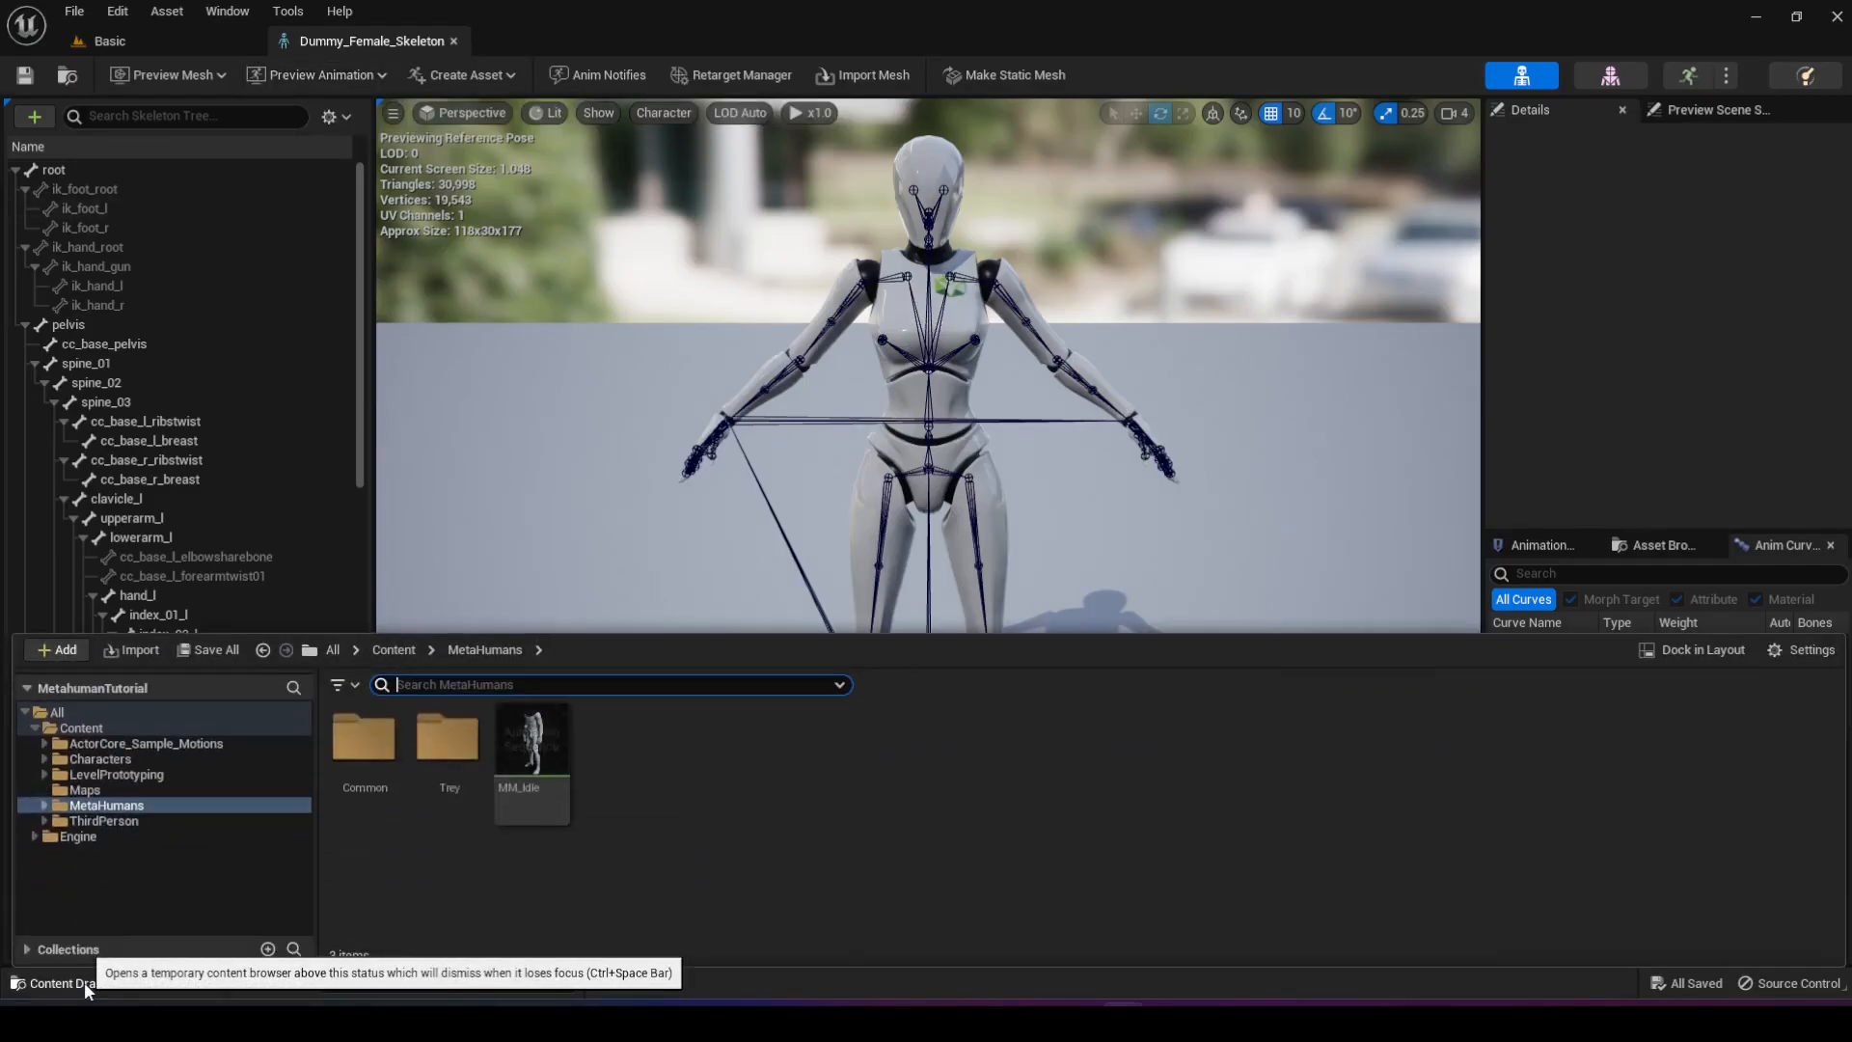
click(153, 758)
double_click(366, 750)
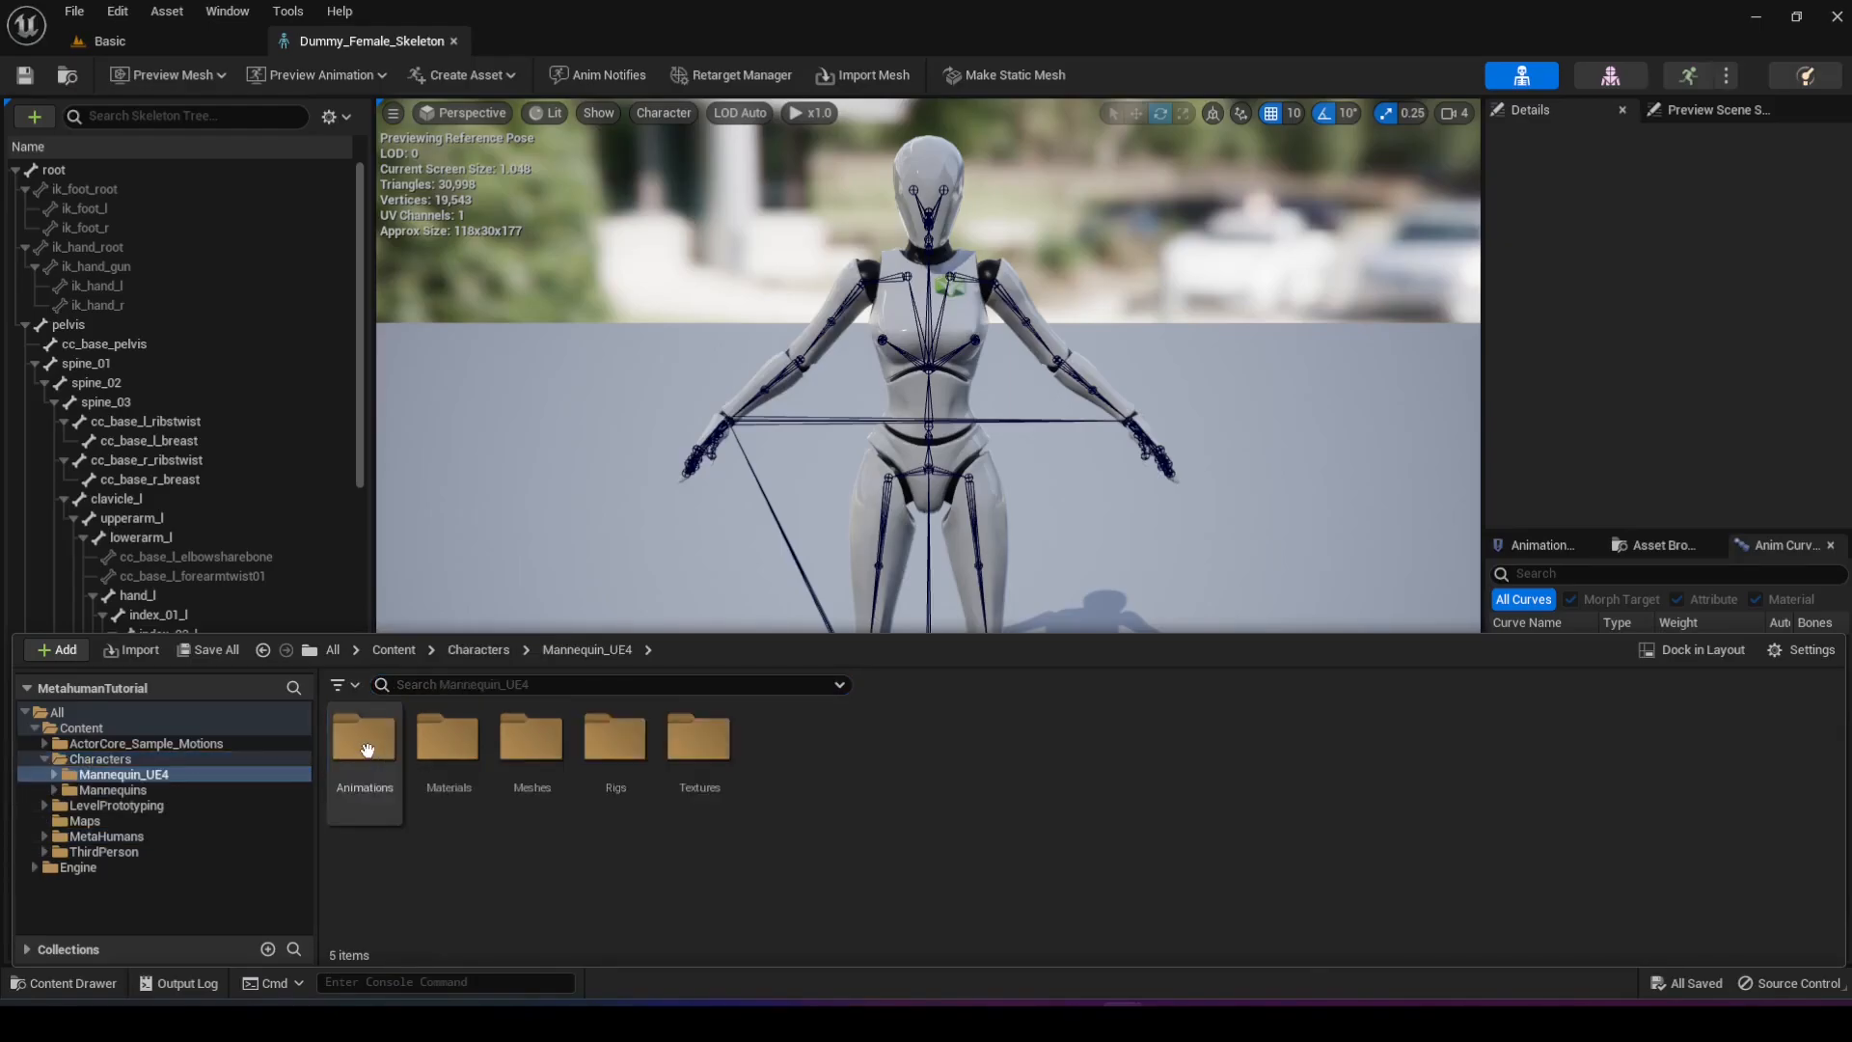
double_click(531, 735)
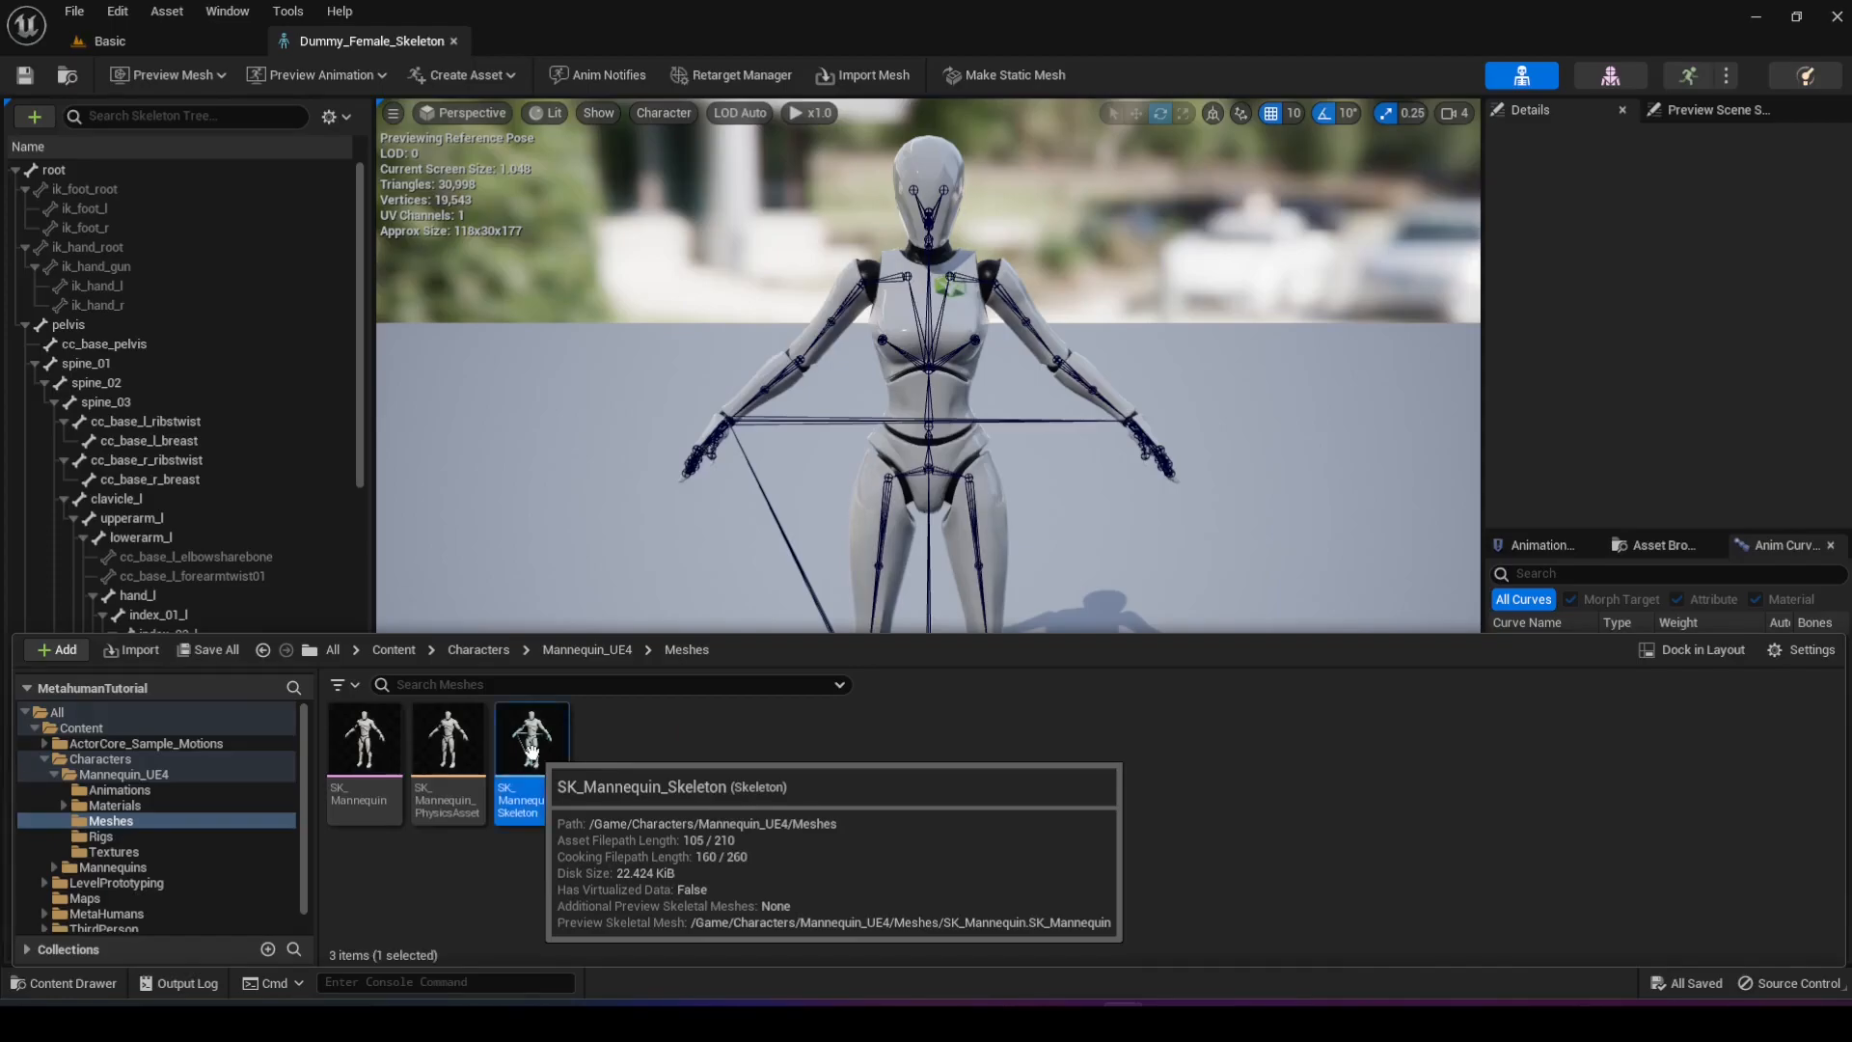
double_click(530, 743)
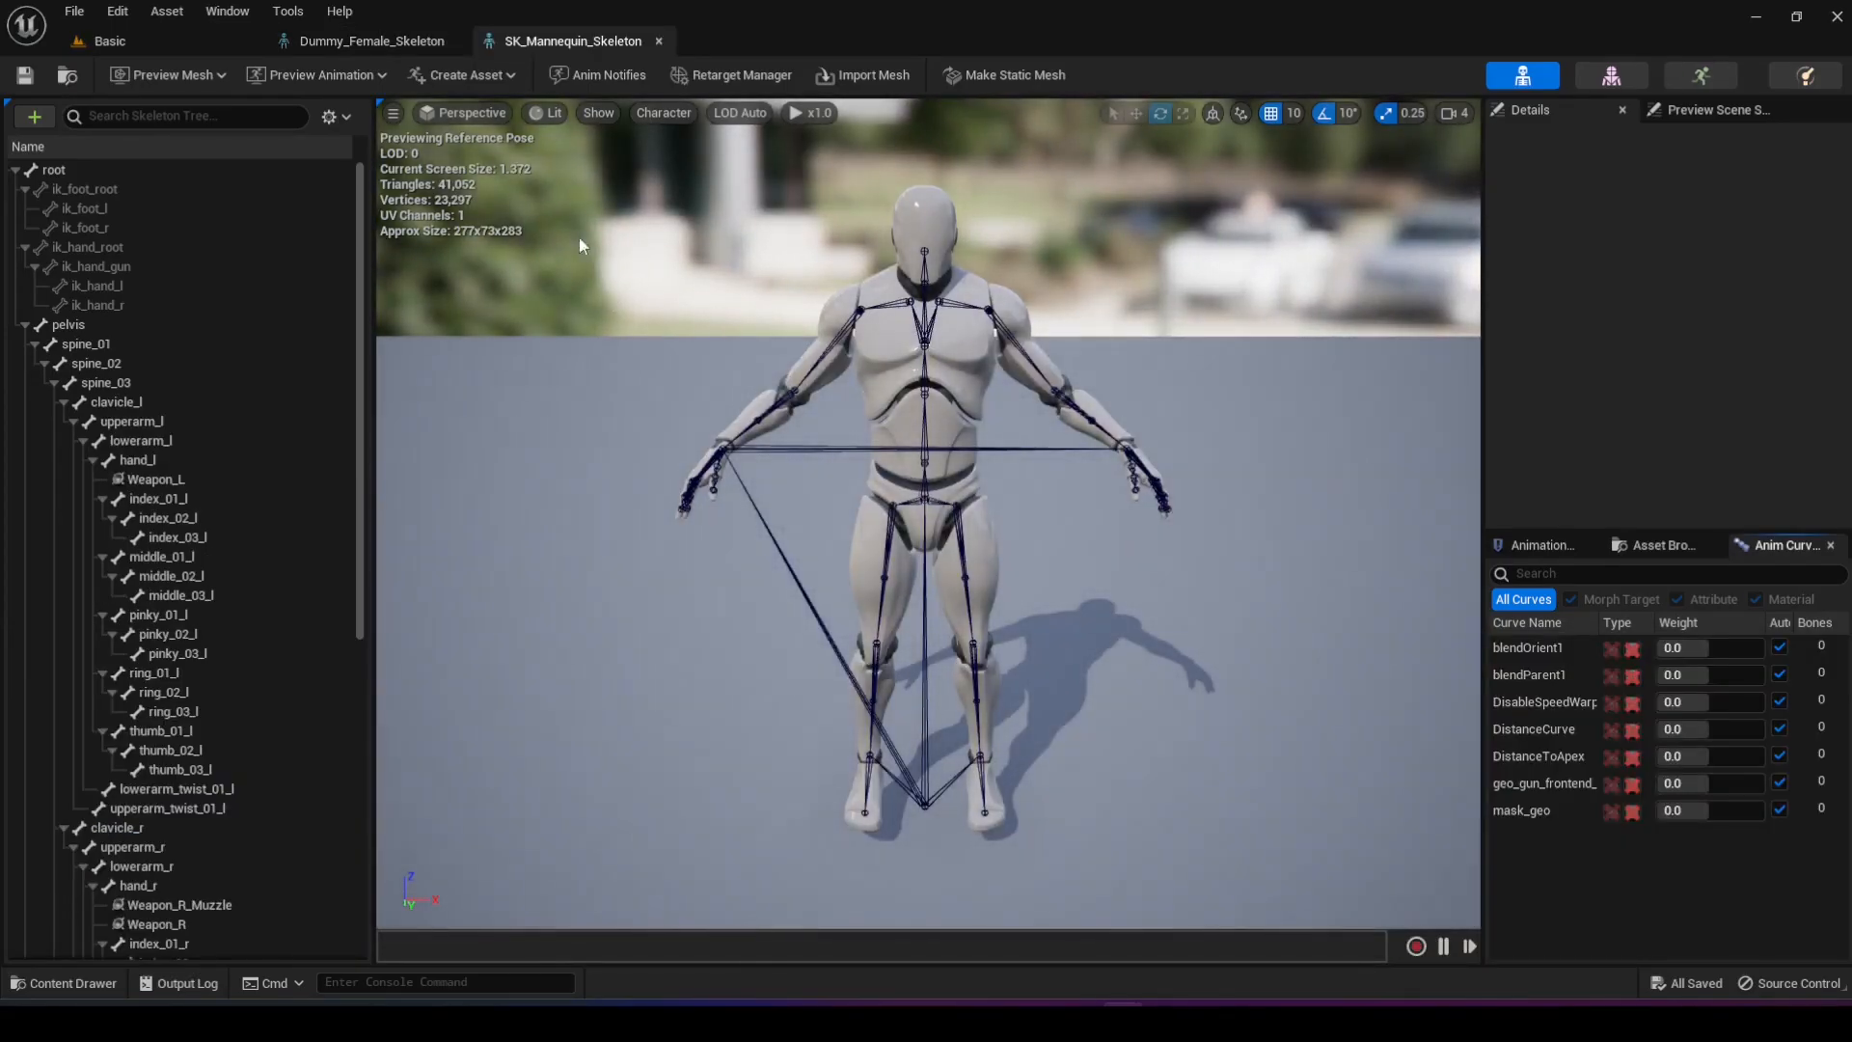
- Compare the bone hierarchies of Dummy_Female_Skeleton and SK_Mannequin_Skeleton
click(387, 46)
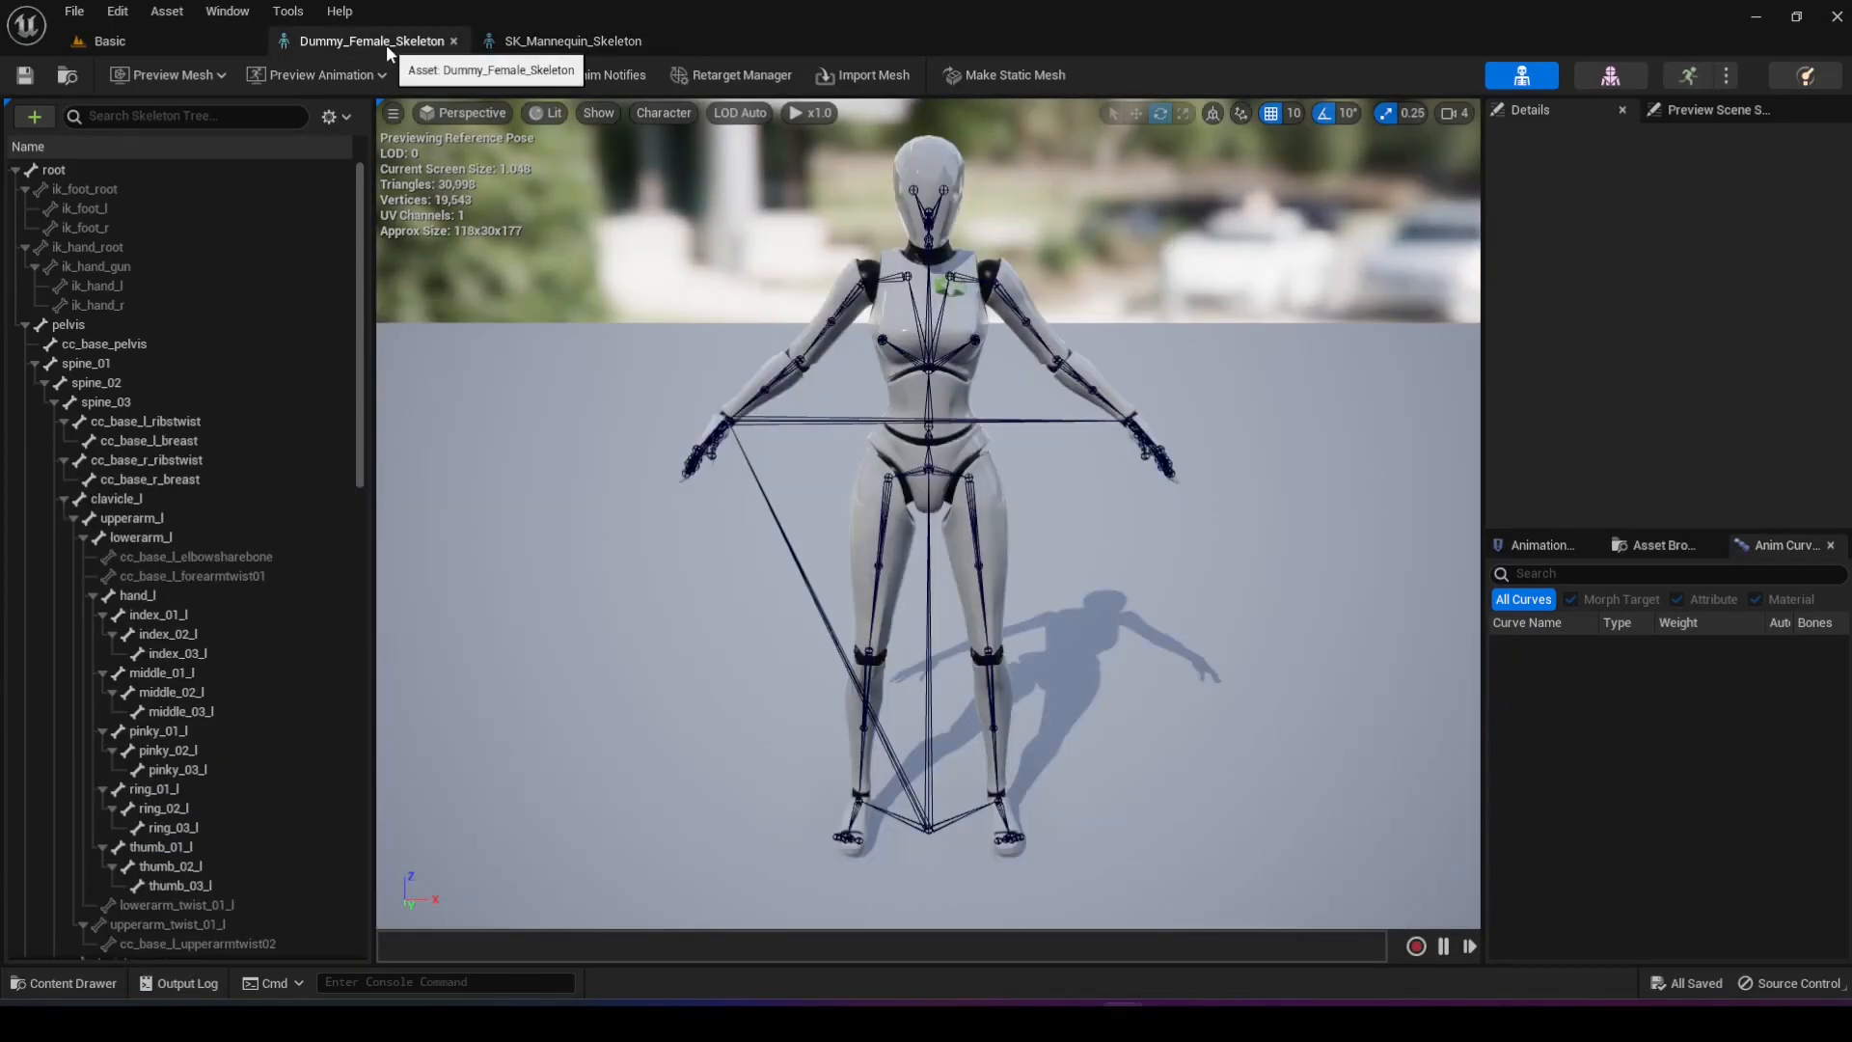
click(534, 45)
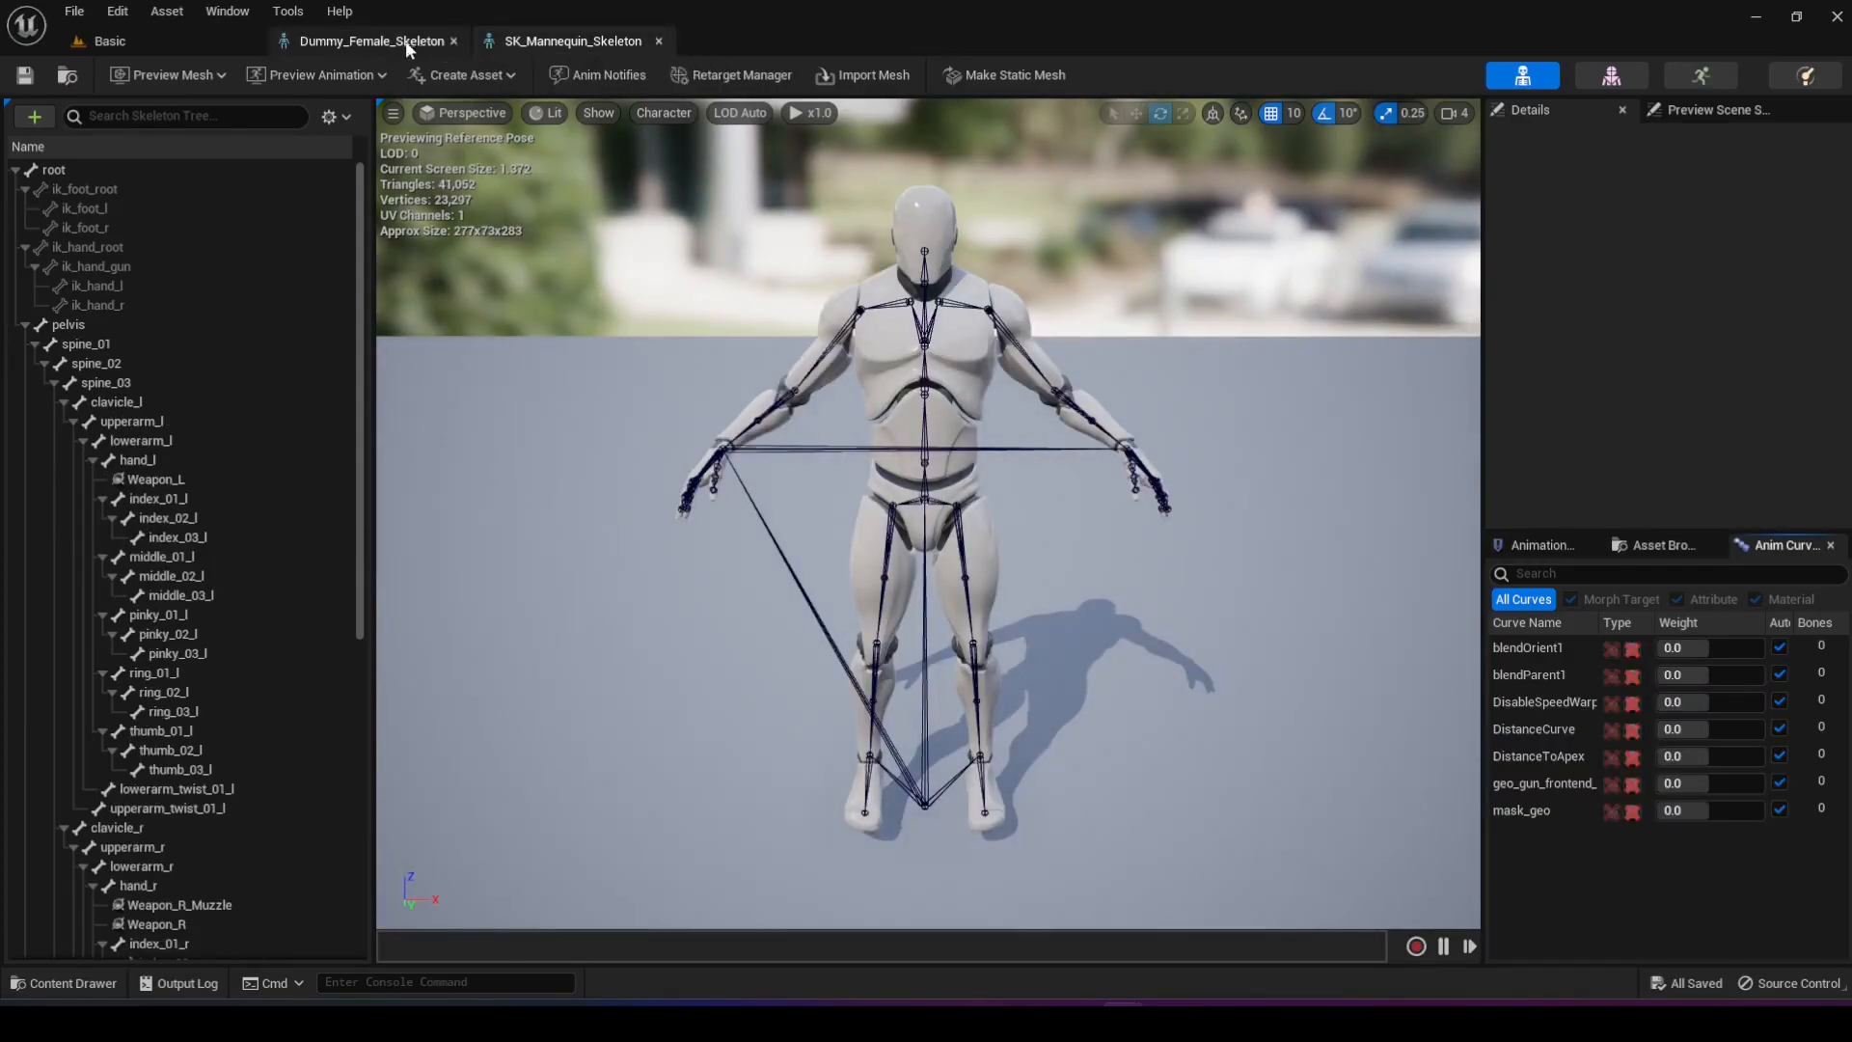
click(415, 41)
click(575, 46)
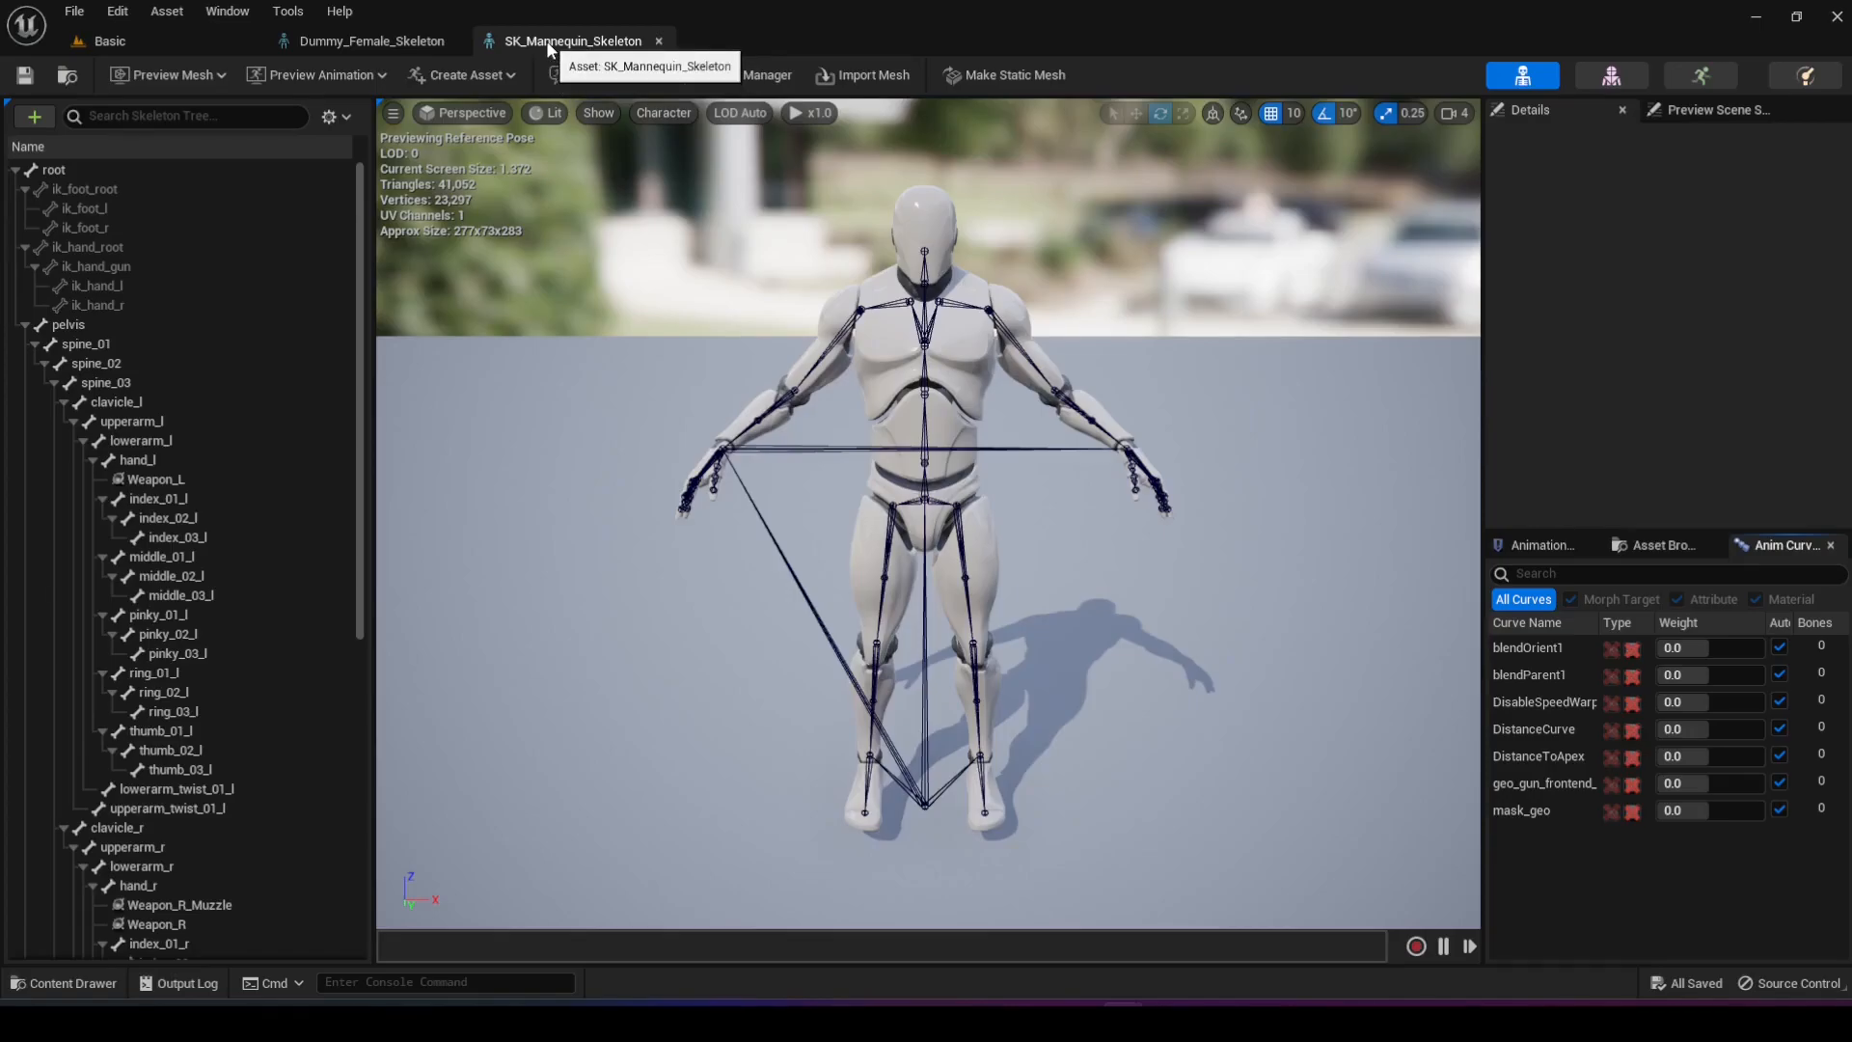
- Show the Asset Details of SK_Mannequin_Skeleton and add Dummy_Female_Skeleton to its compatible skeletons
click(179, 14)
mouse_move(228, 11)
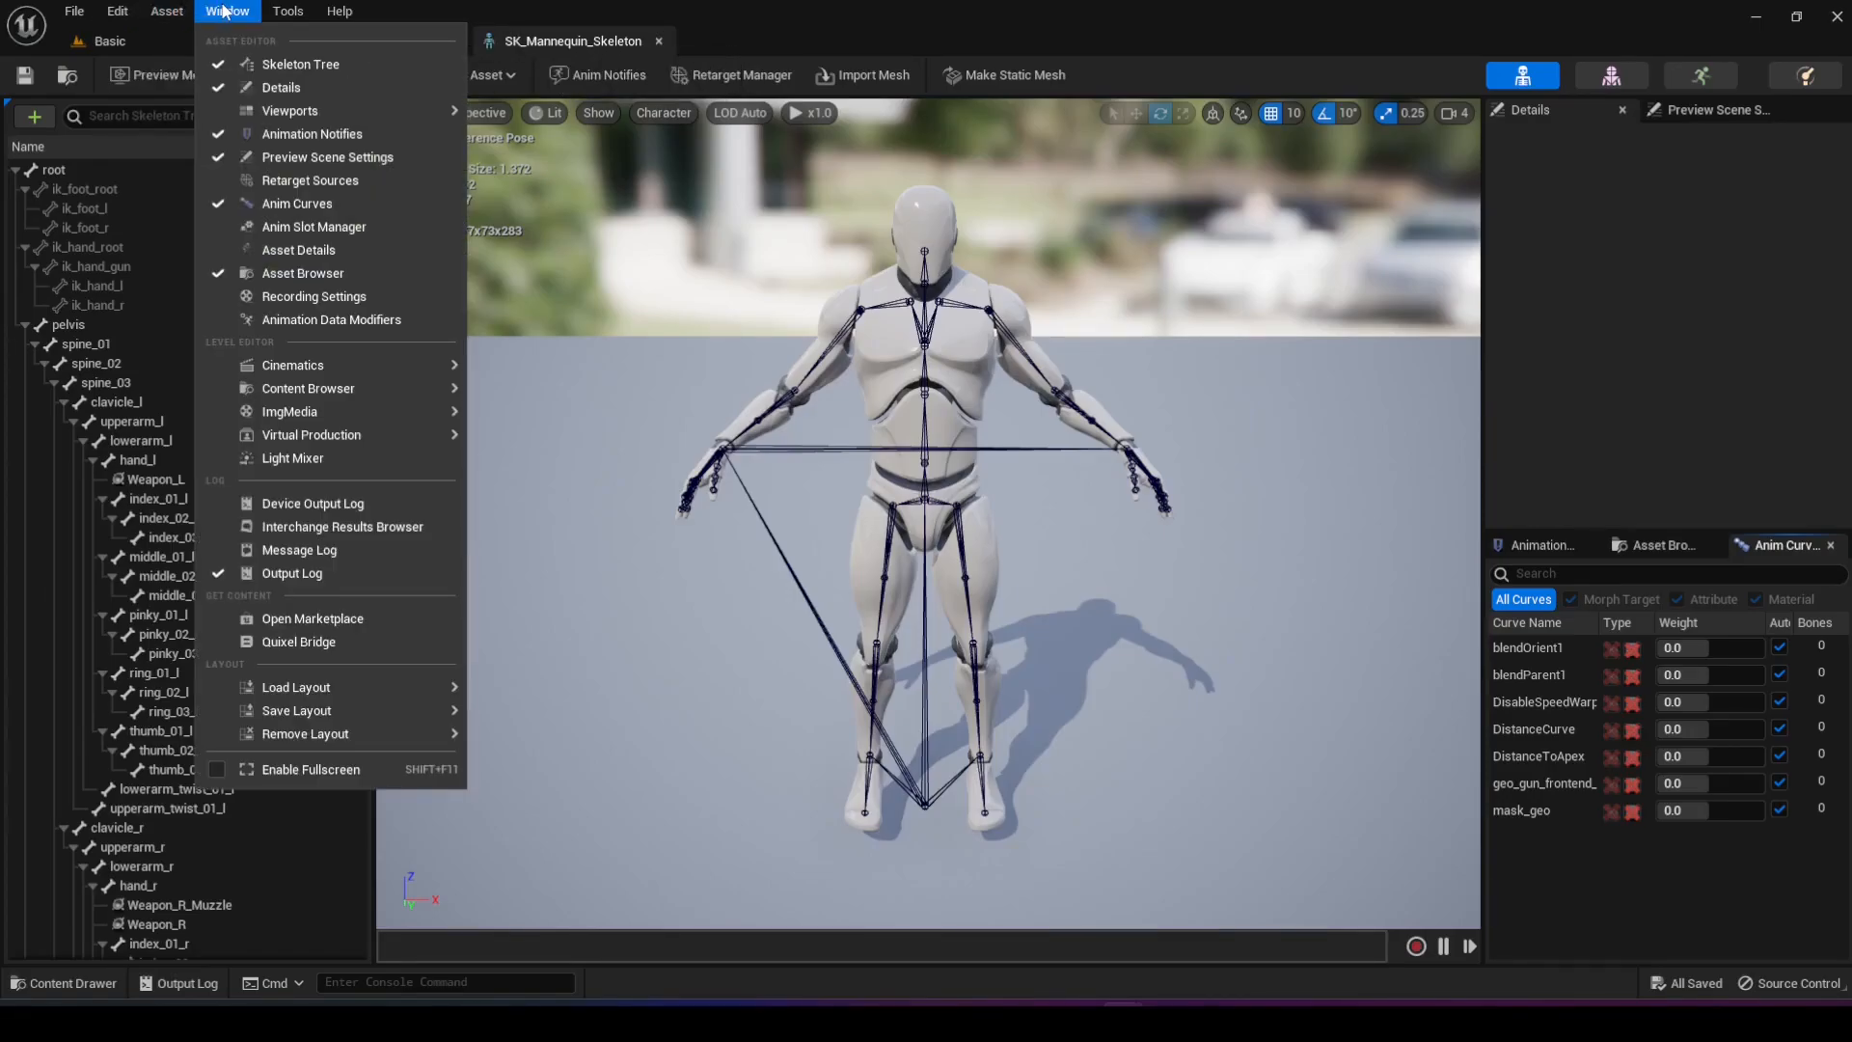
click(350, 251)
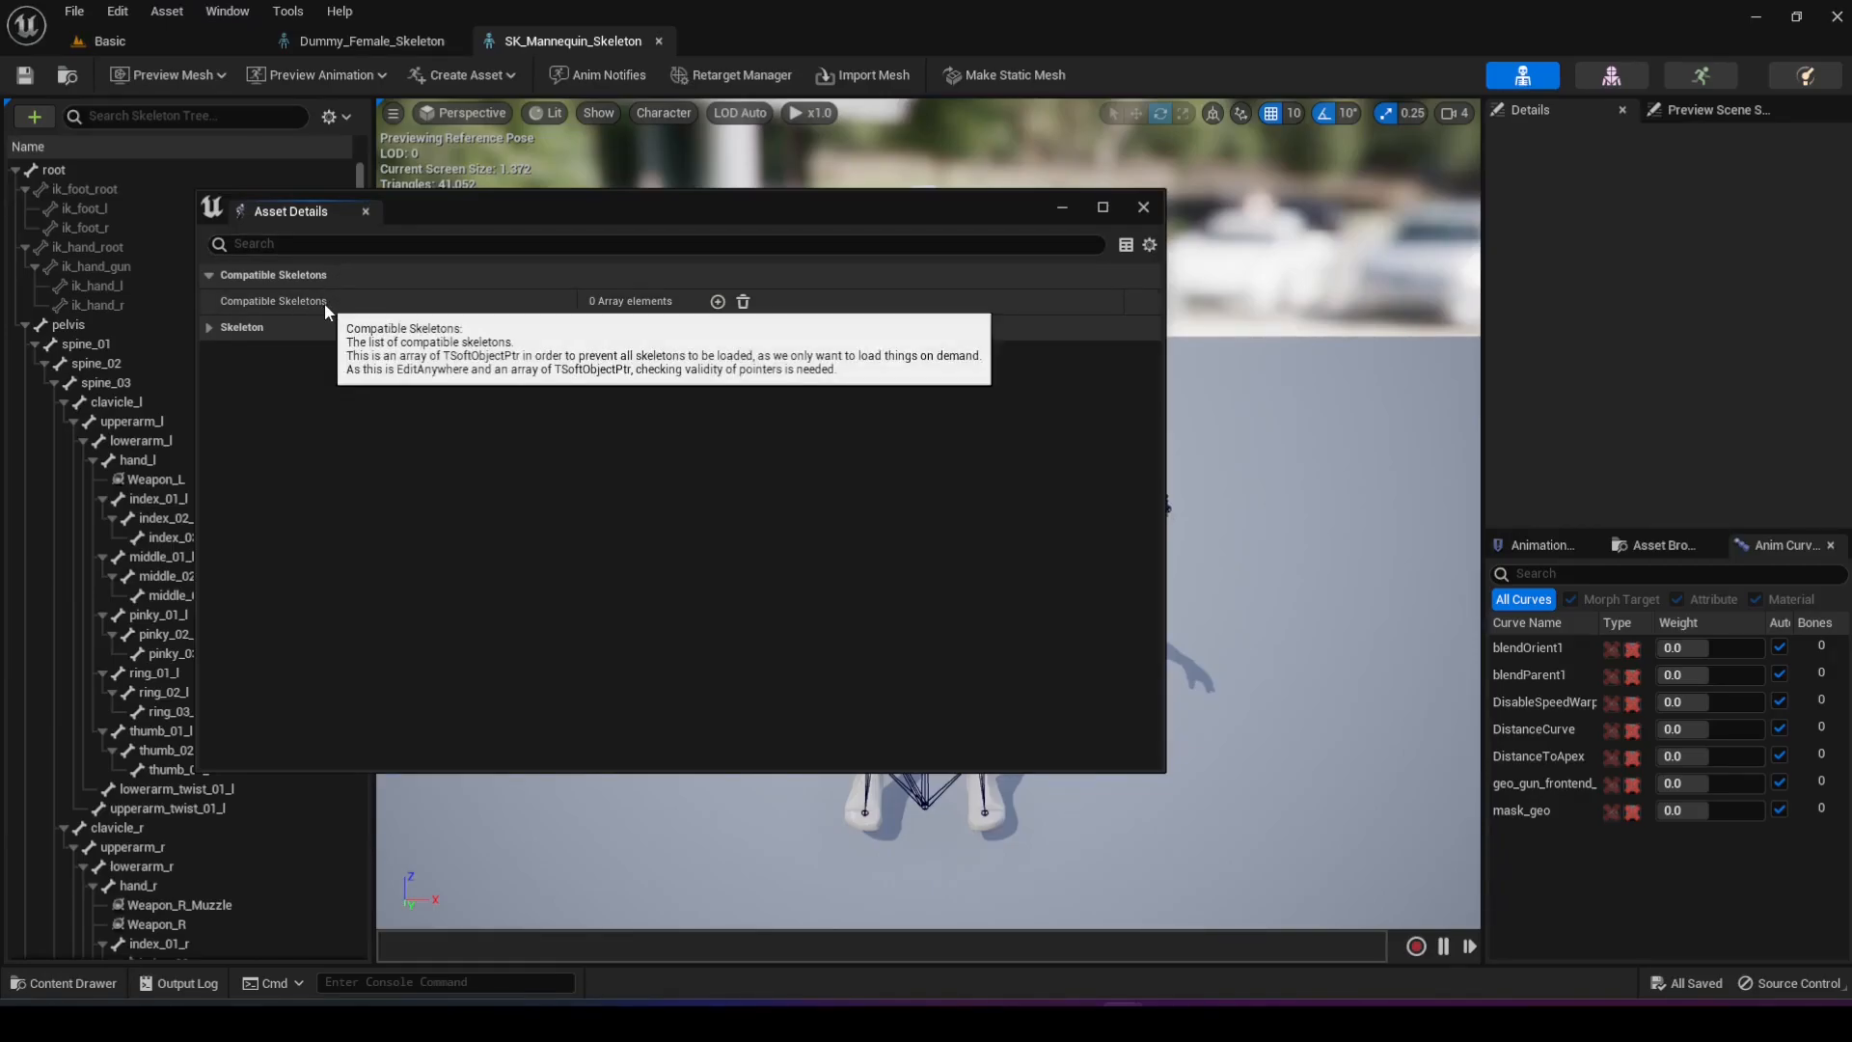
drag(614, 204, 737, 211)
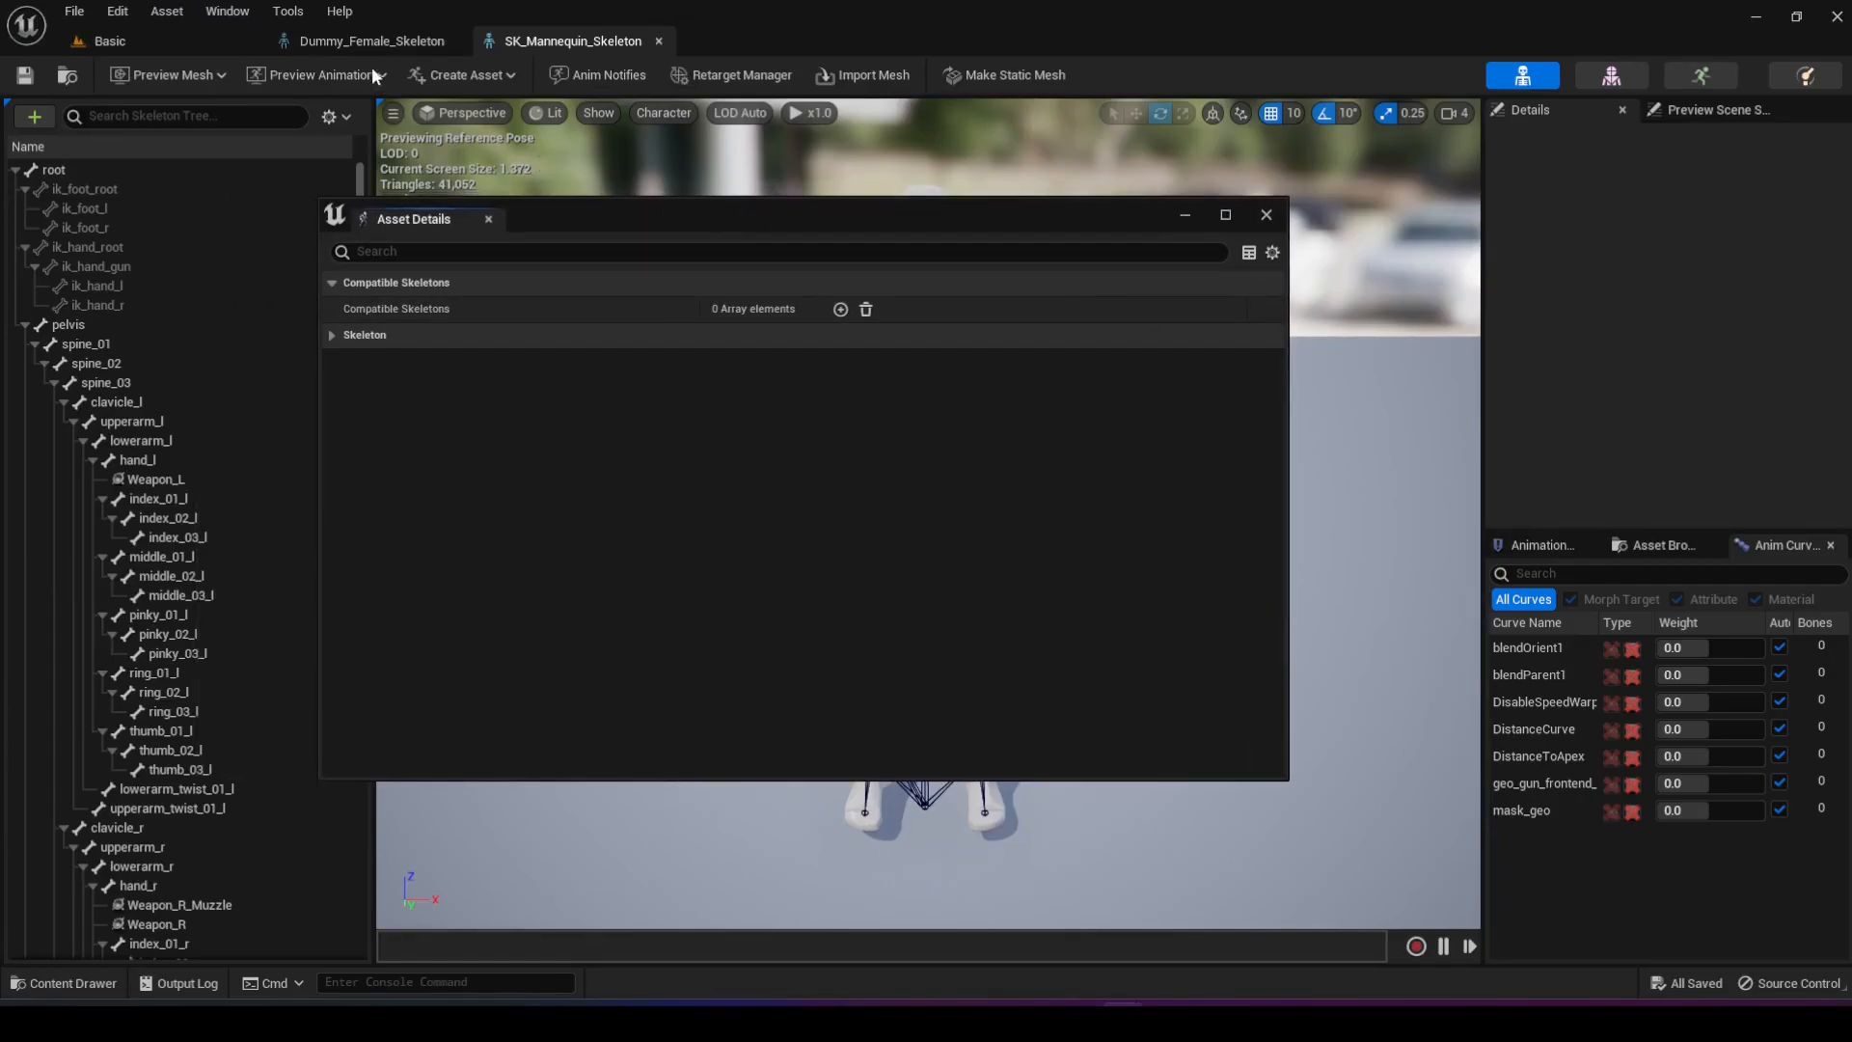
click(840, 308)
click(829, 338)
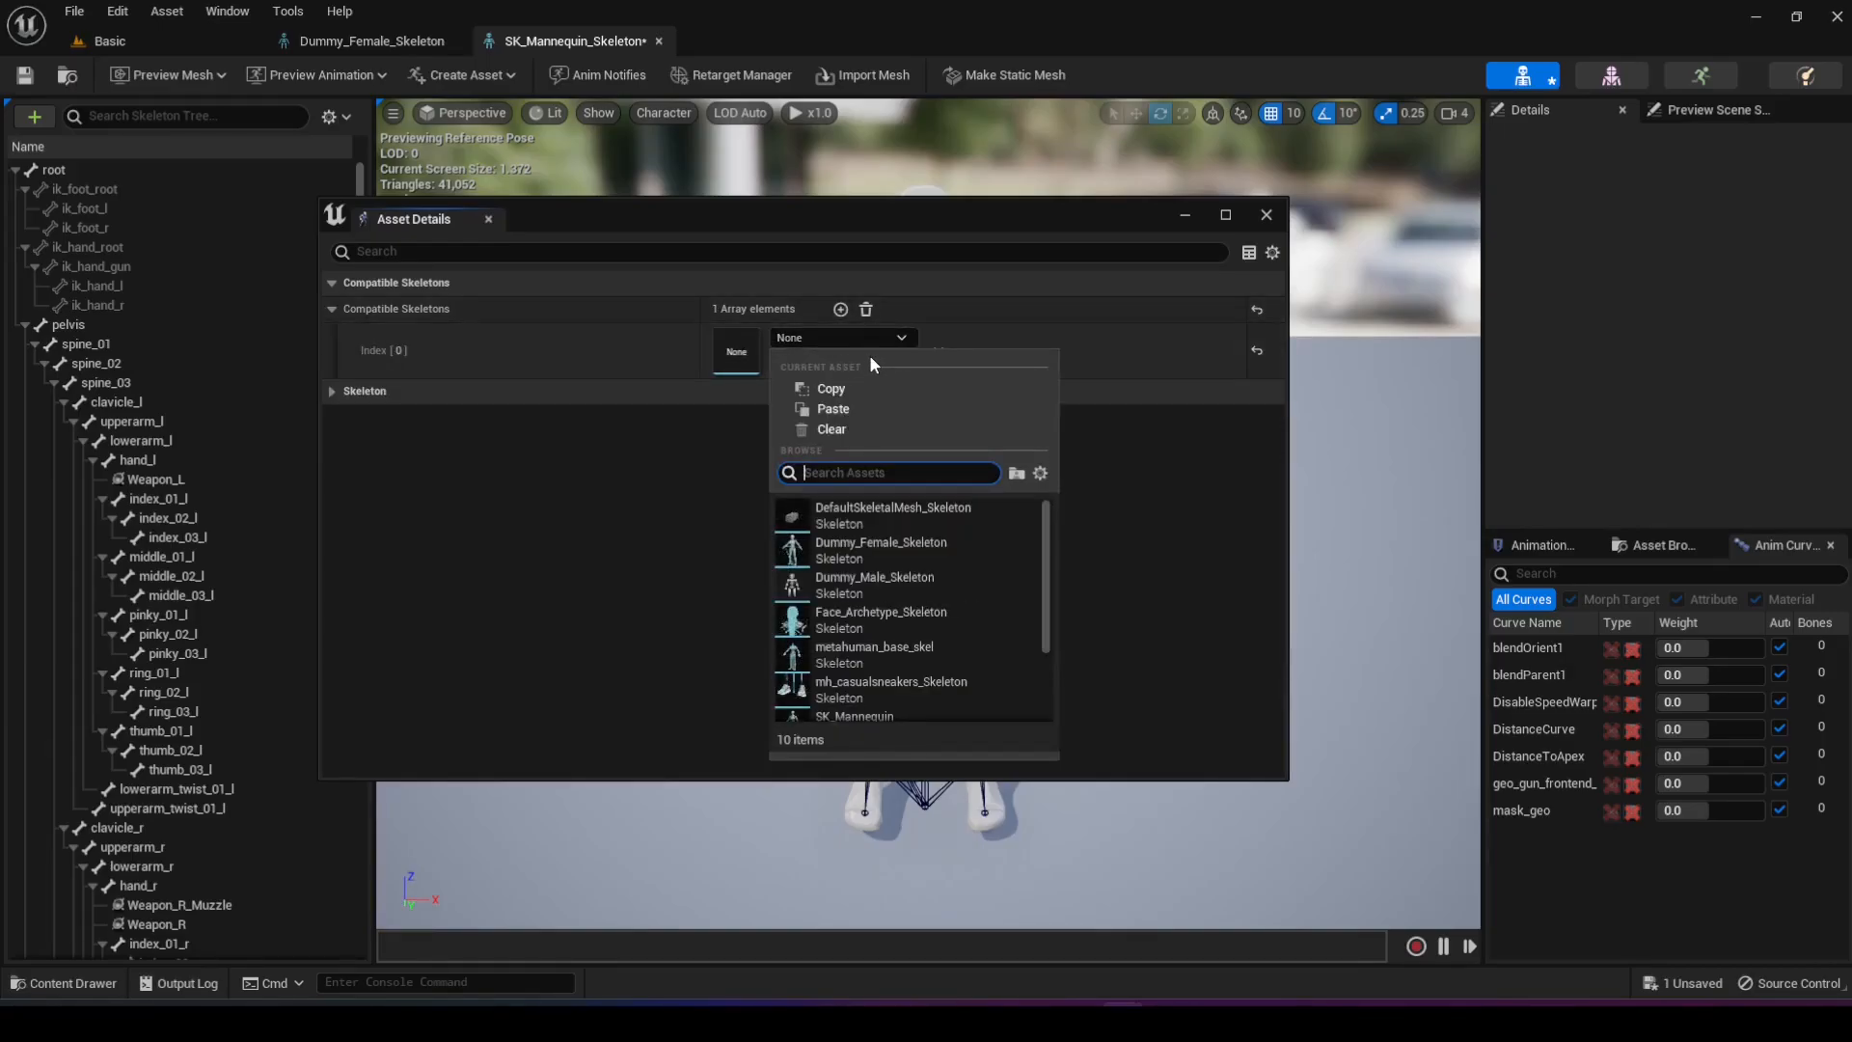
click(912, 548)
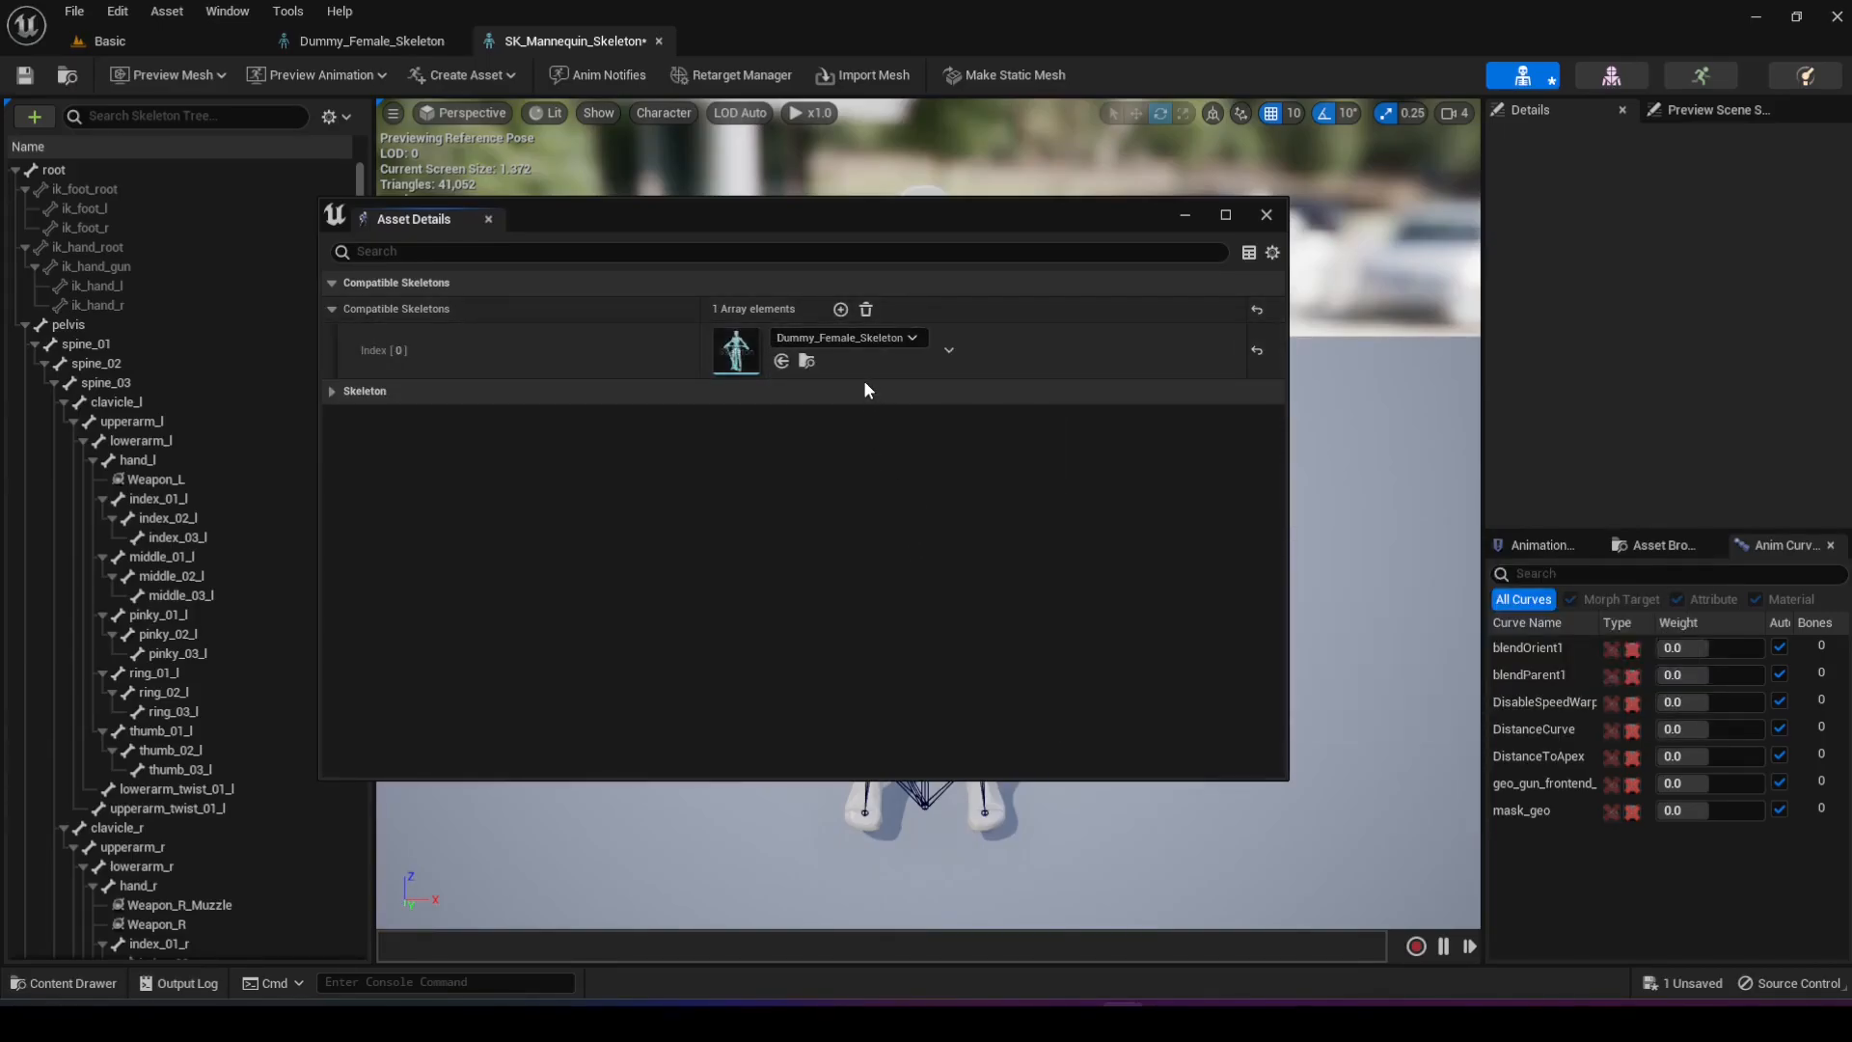
- Add Dummy_Male_Skeleton as a second compatible skeleton of SK_Mannequin_Skeleton, and close both open skeleton assets
click(848, 307)
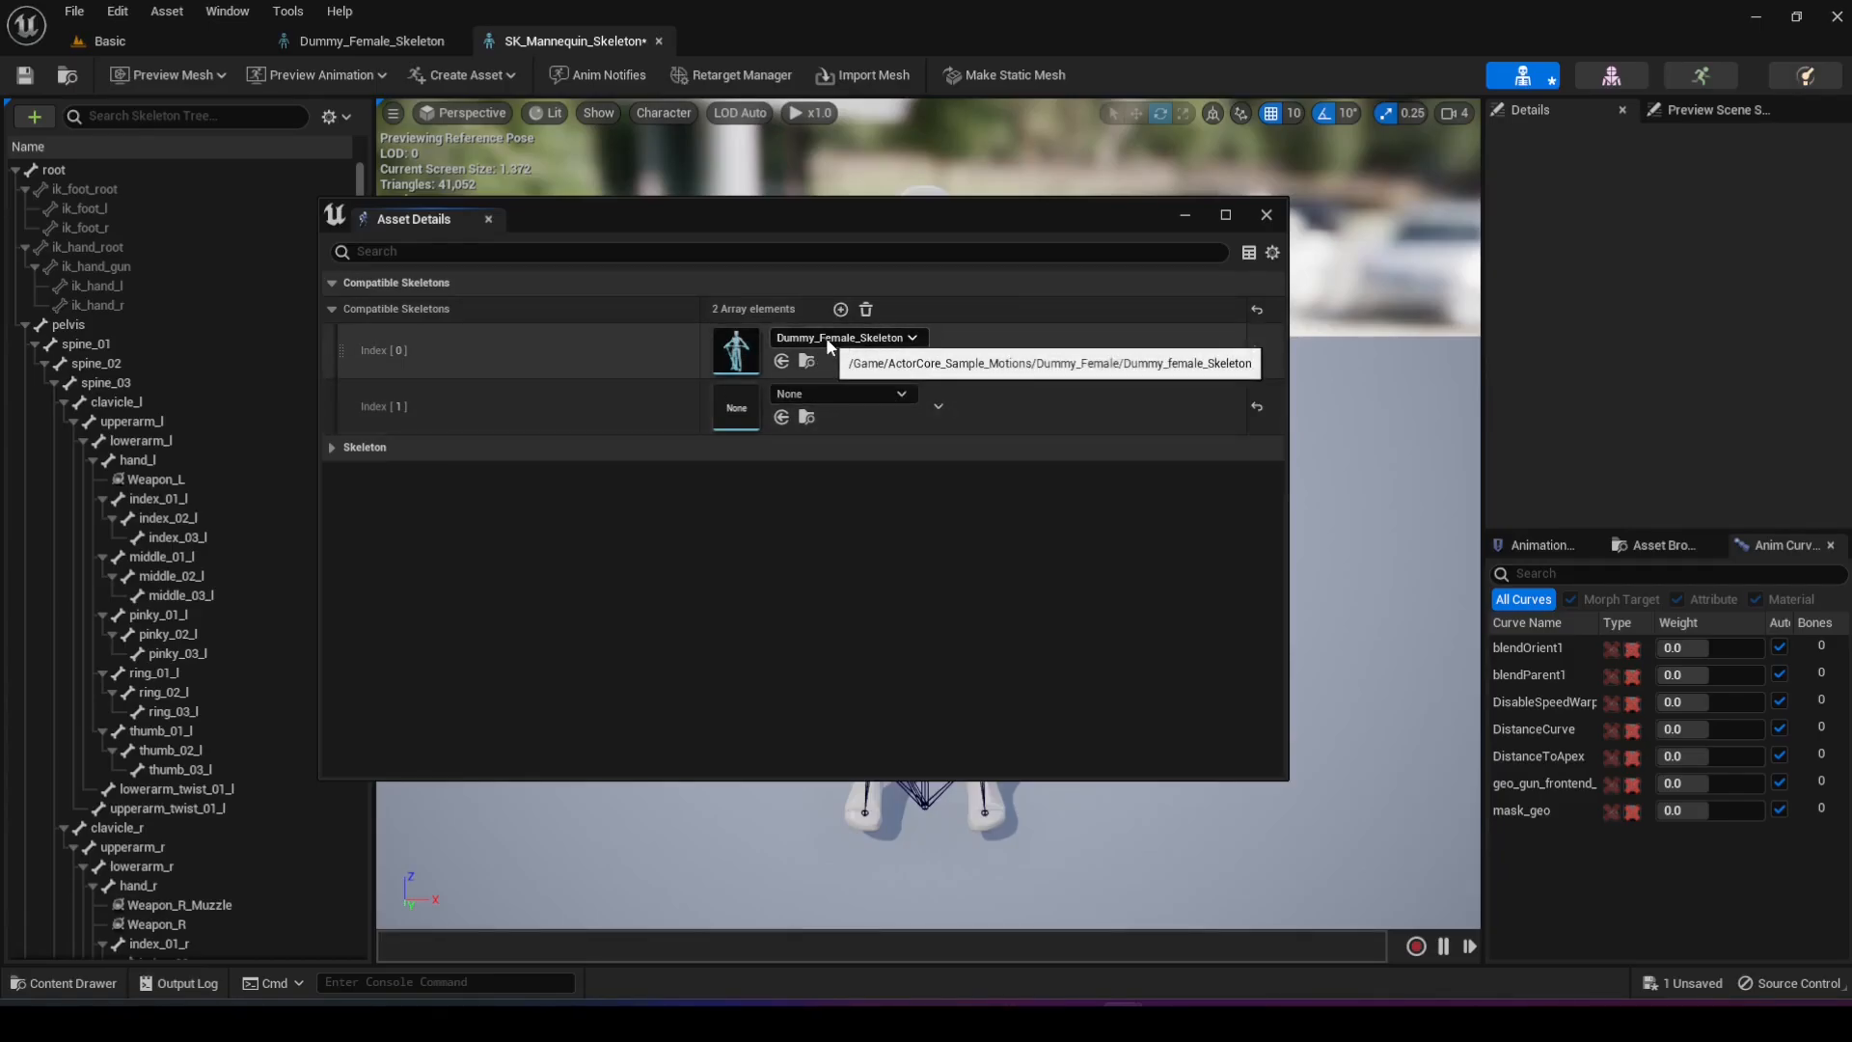
click(896, 394)
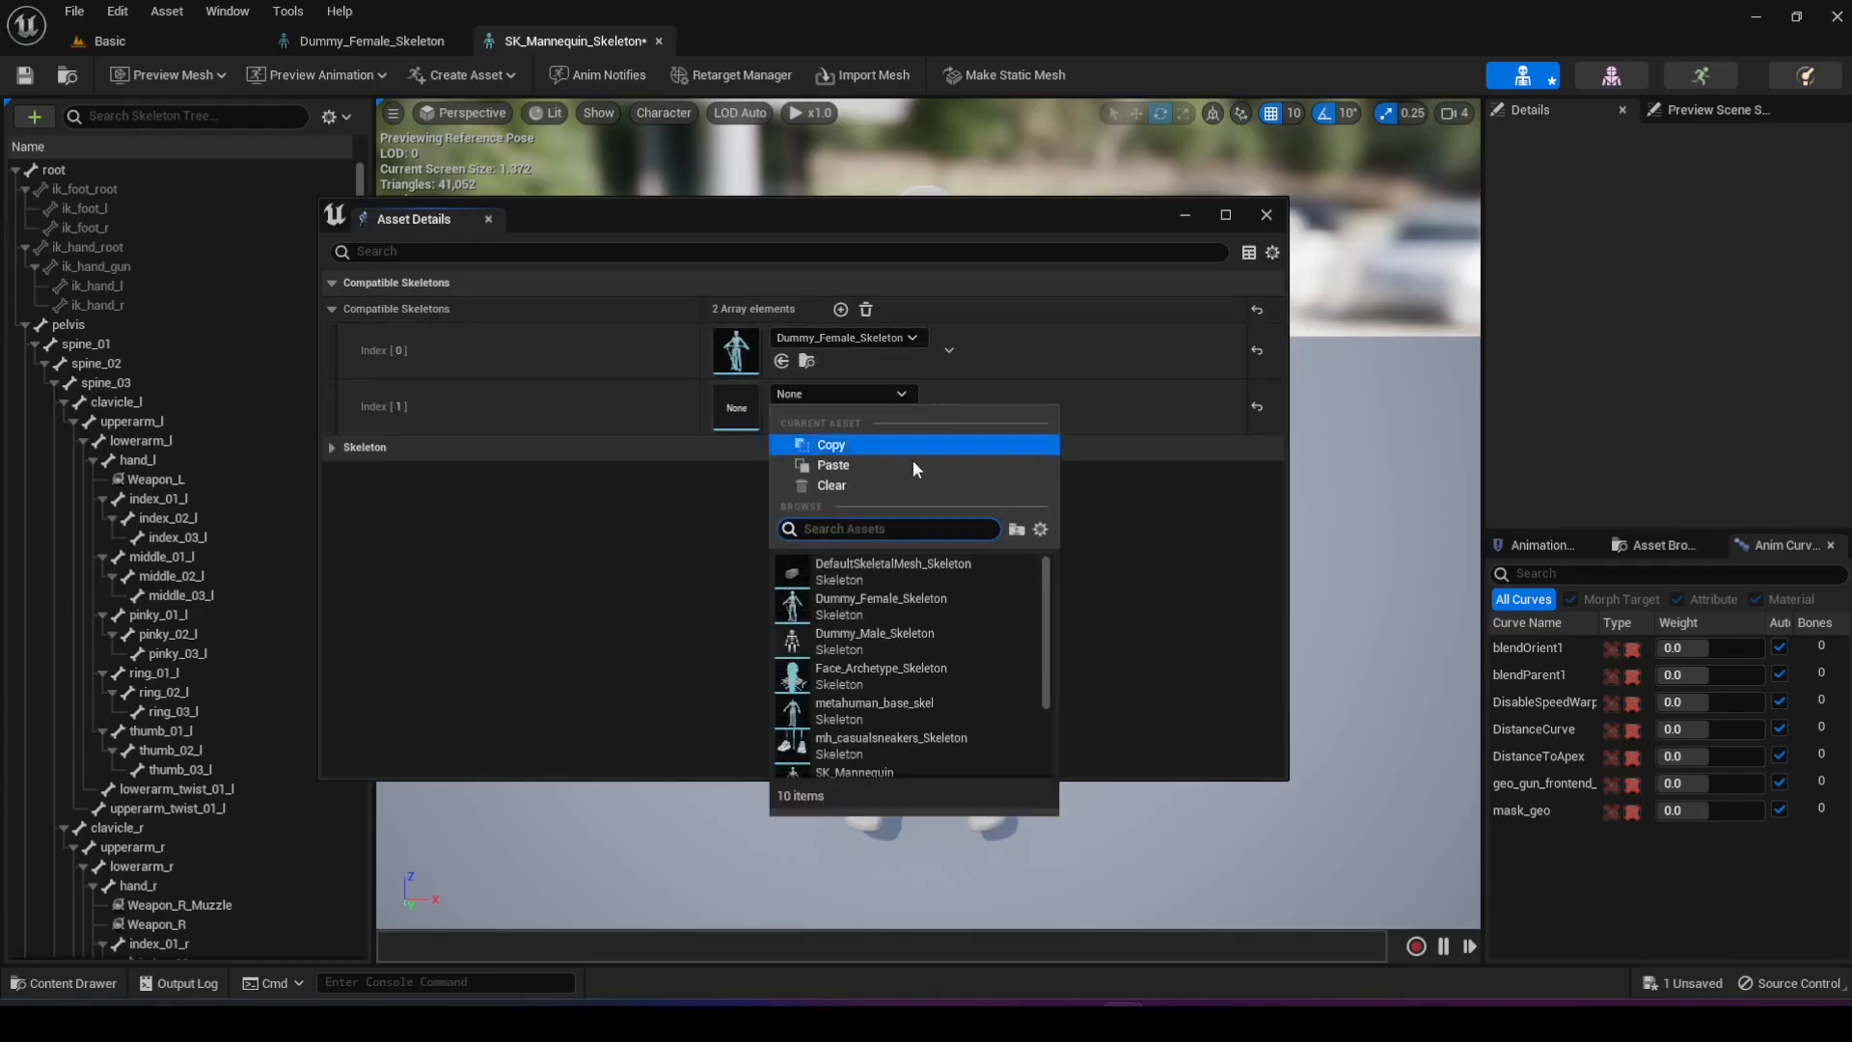
click(913, 638)
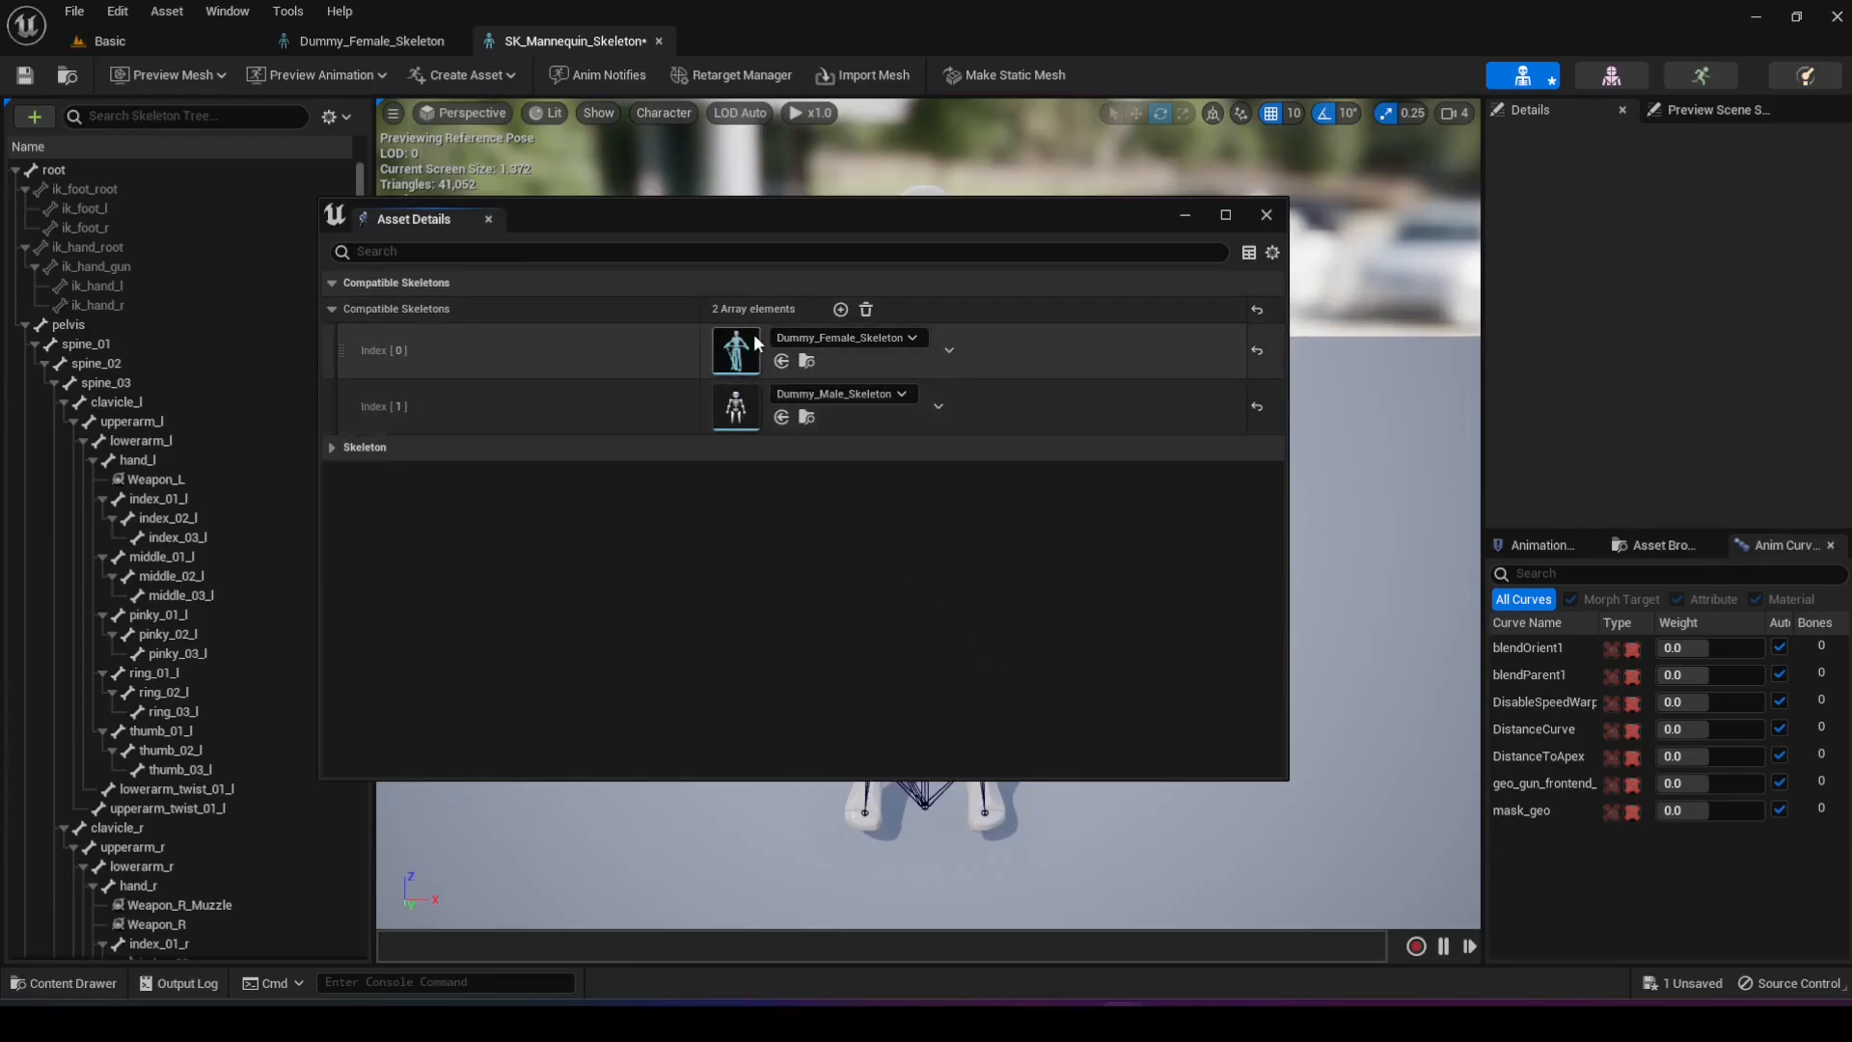
click(1266, 214)
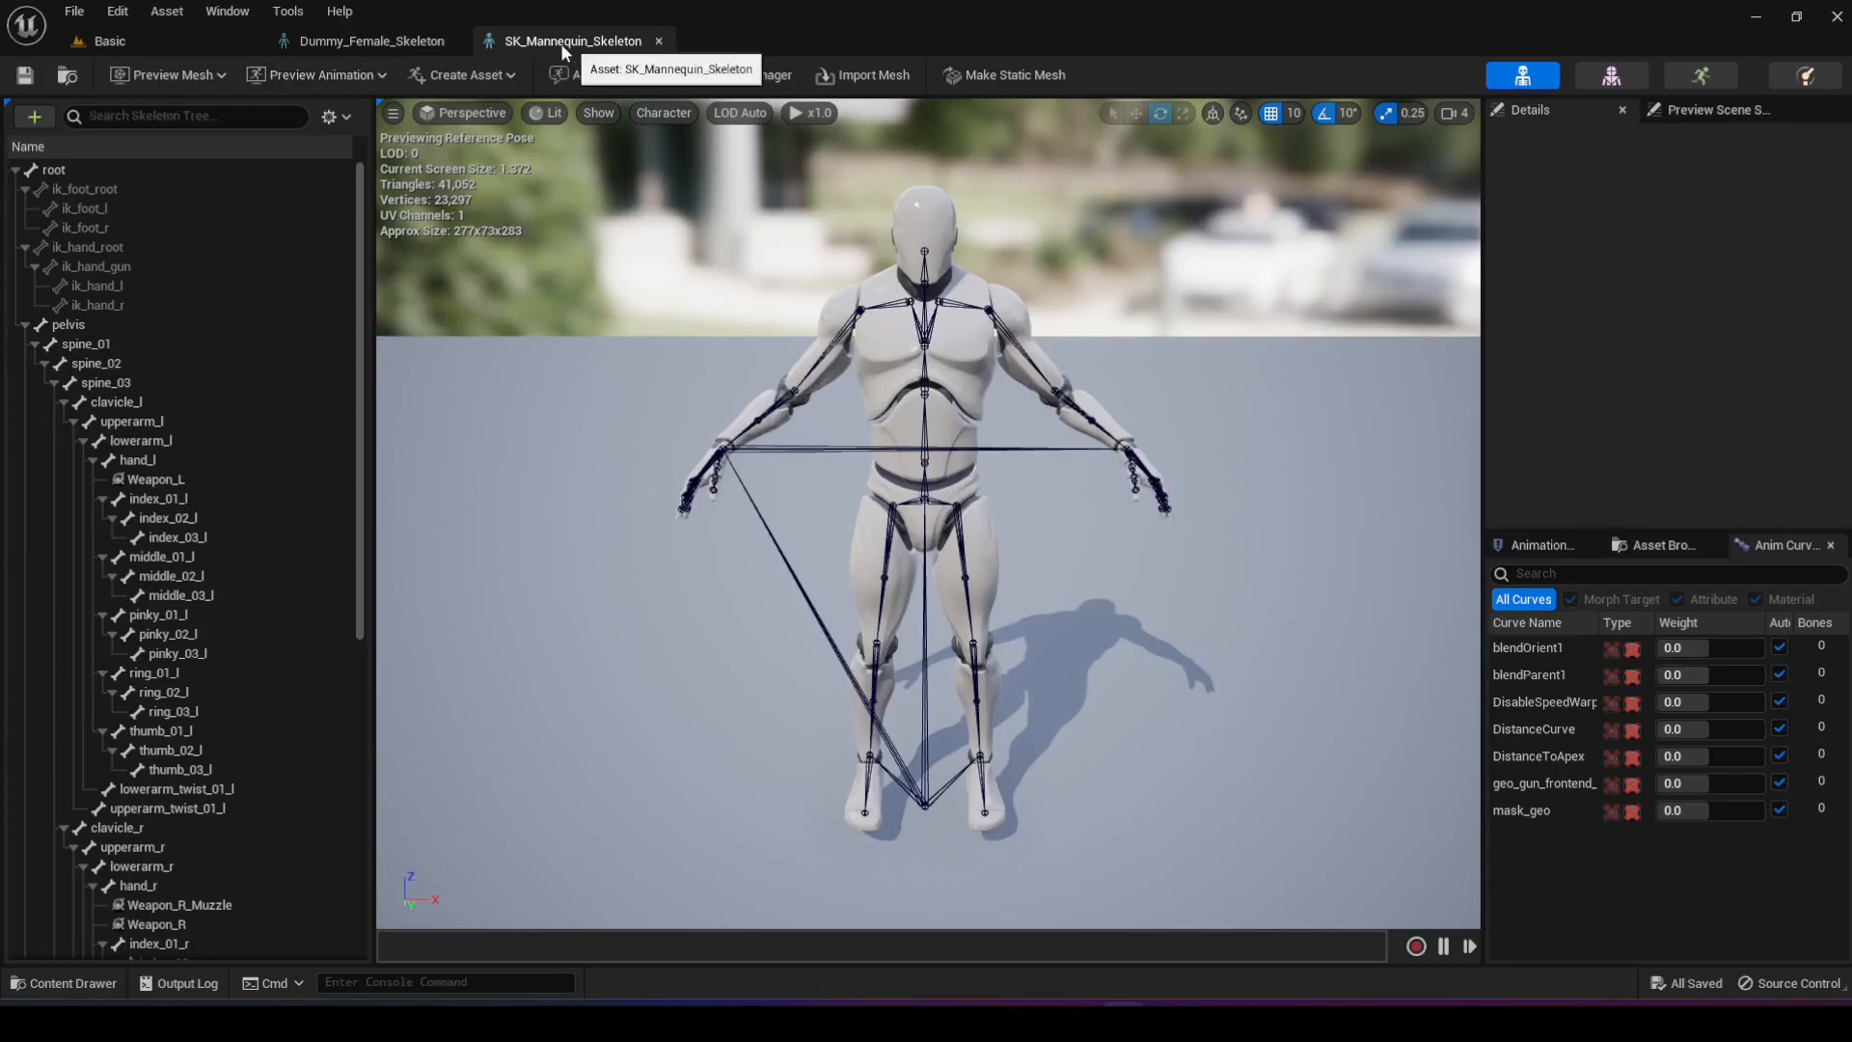
click(660, 41)
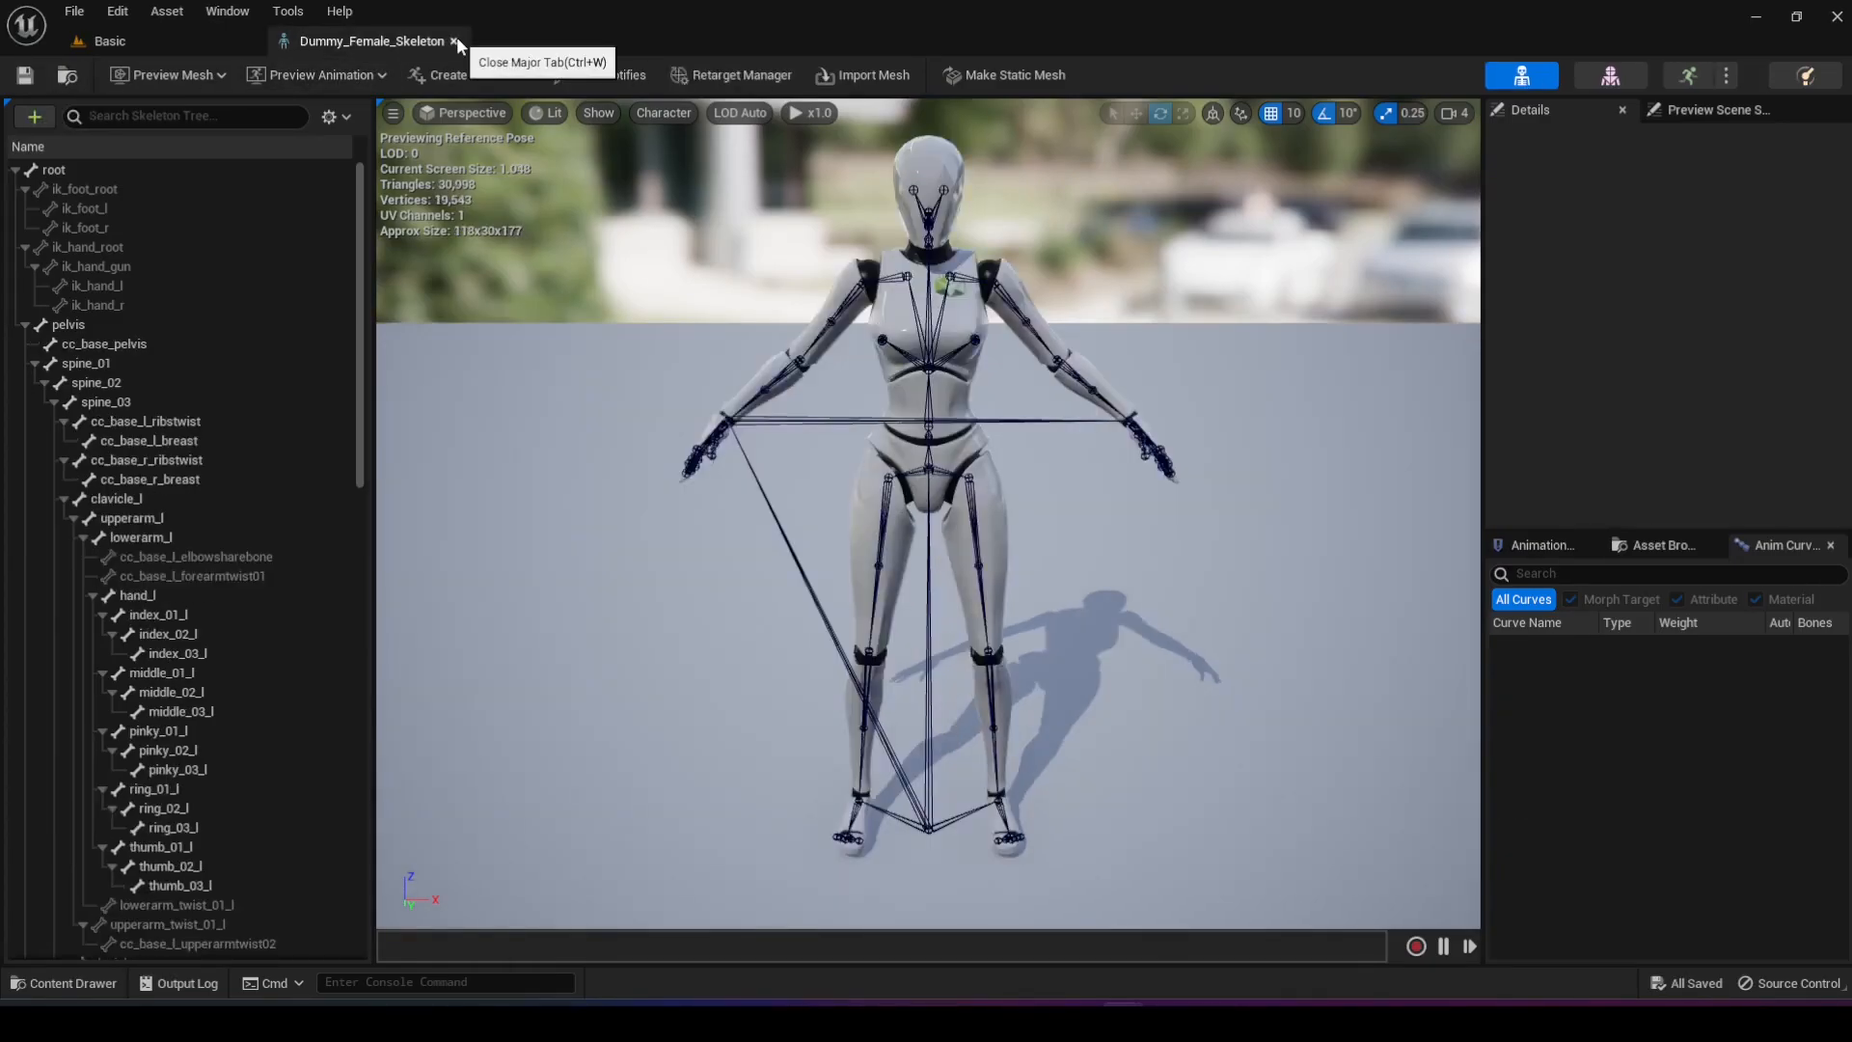
click(455, 38)
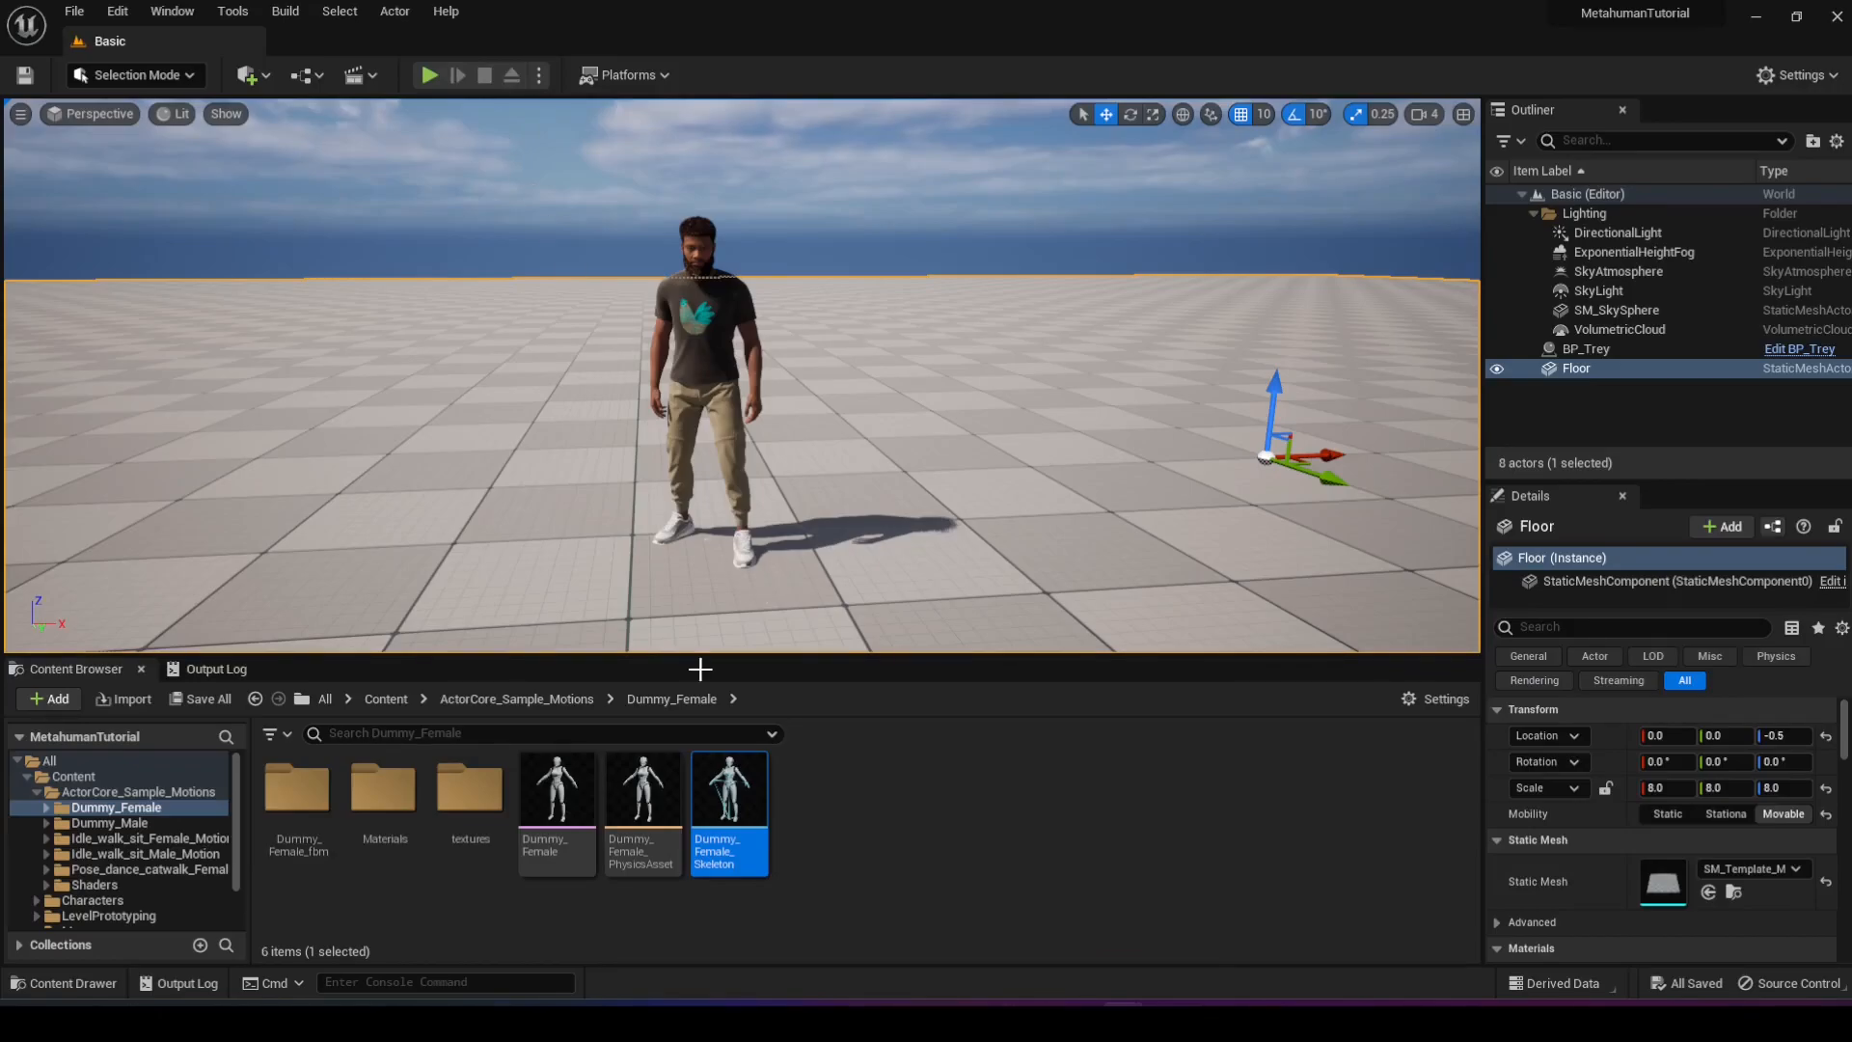
- Open the RTG_UE4Manny_UE5Manny retargeter from the Characters/Mannequin_UE4/Rigs folder
scroll(135, 868, down, 2)
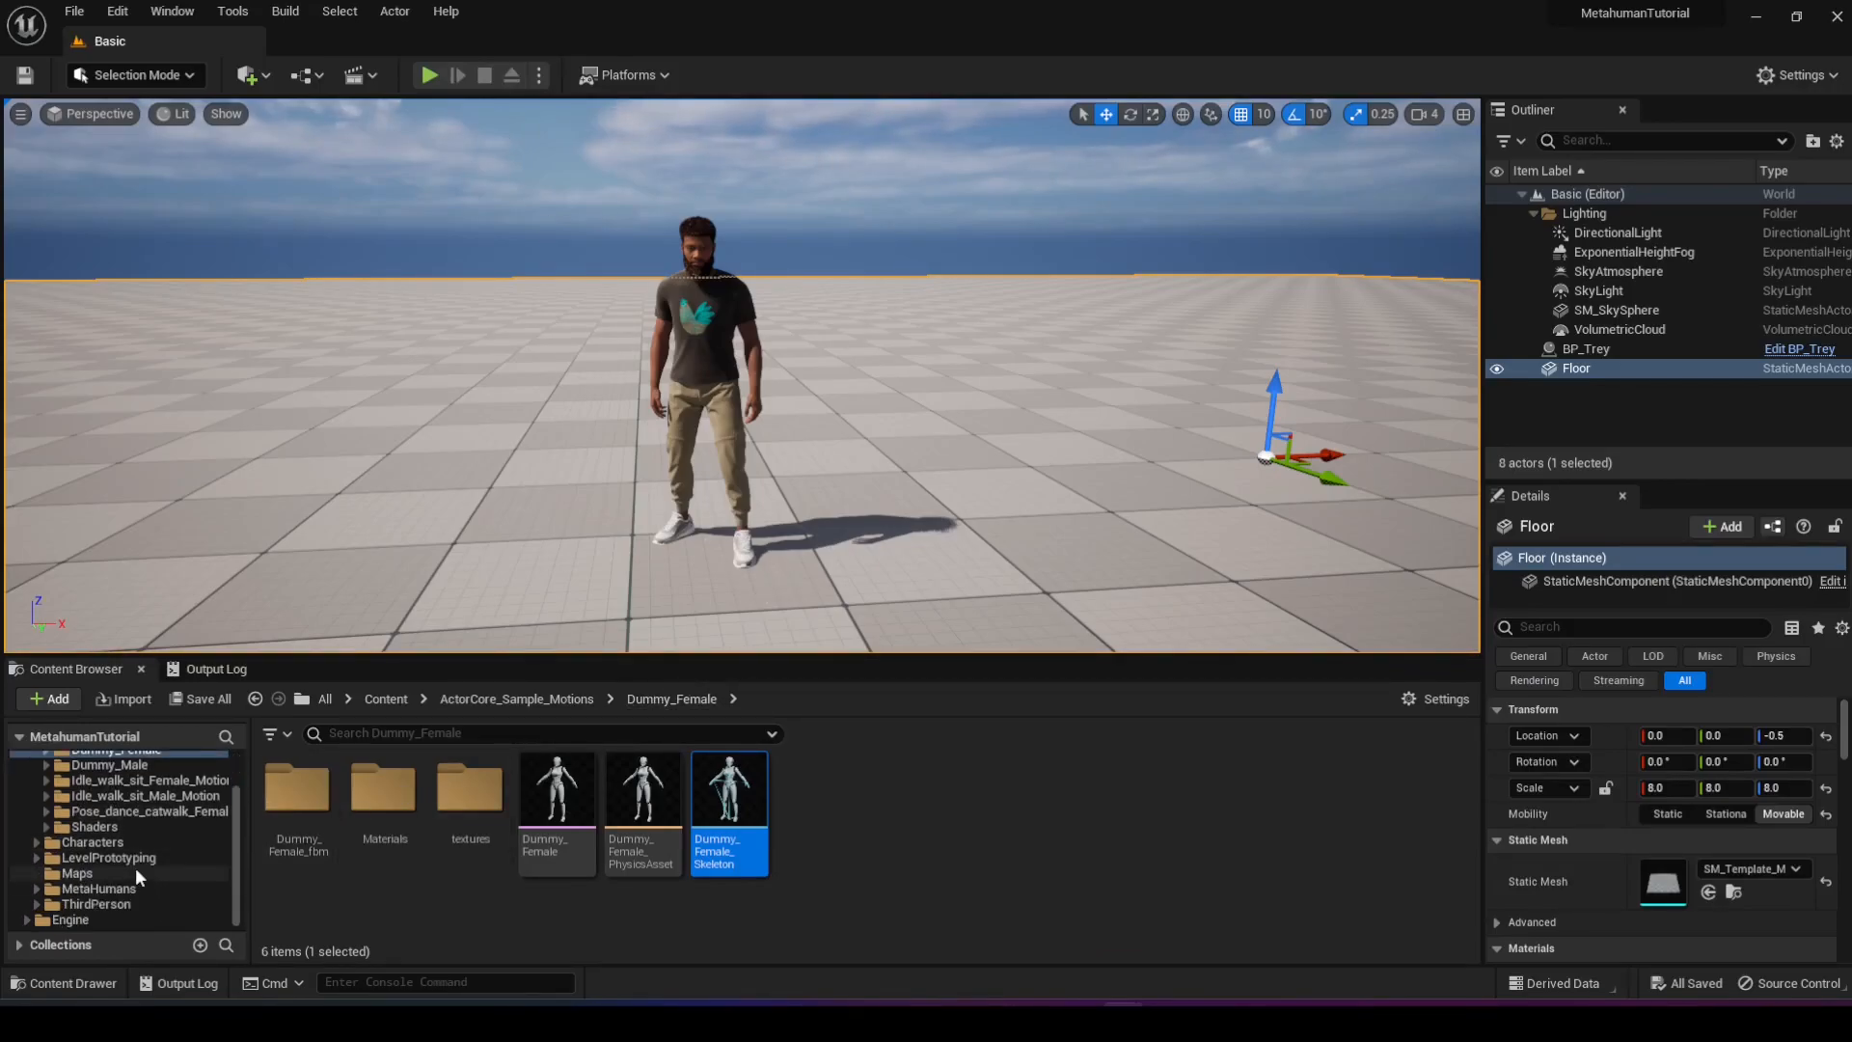
click(97, 843)
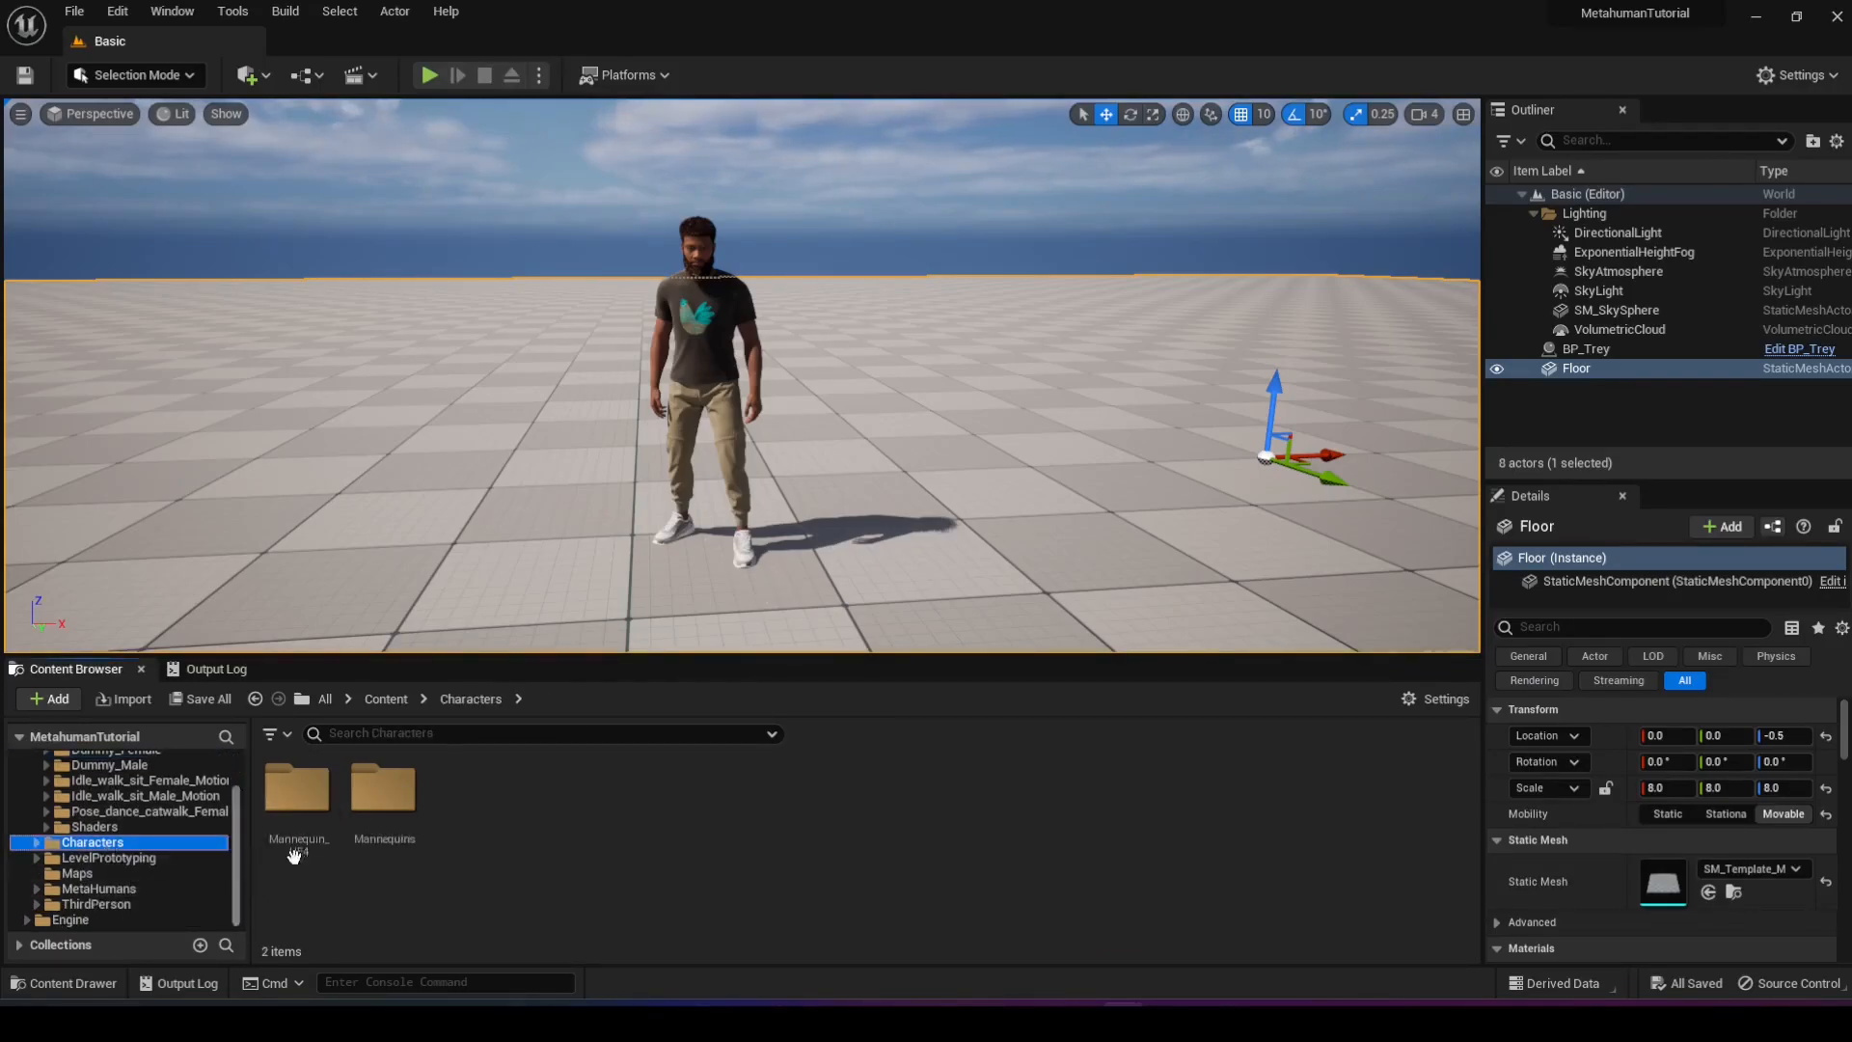
double_click(306, 811)
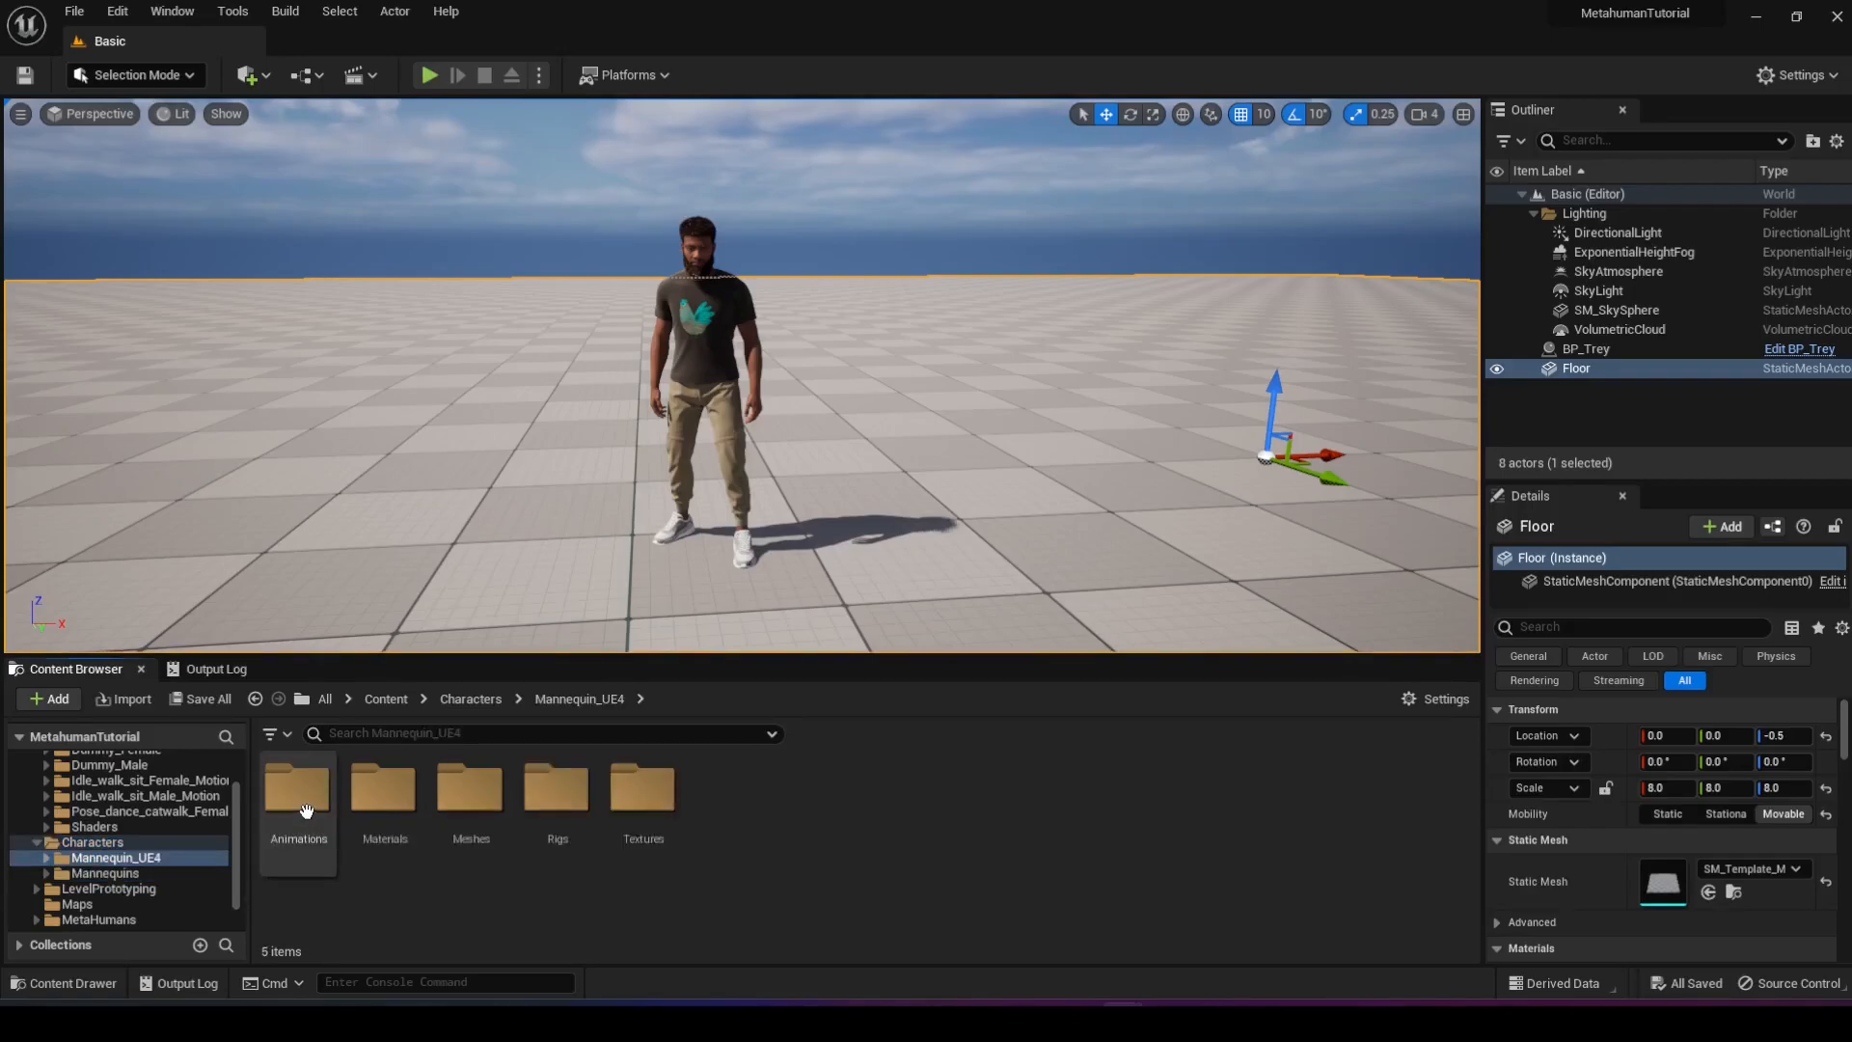
double_click(579, 803)
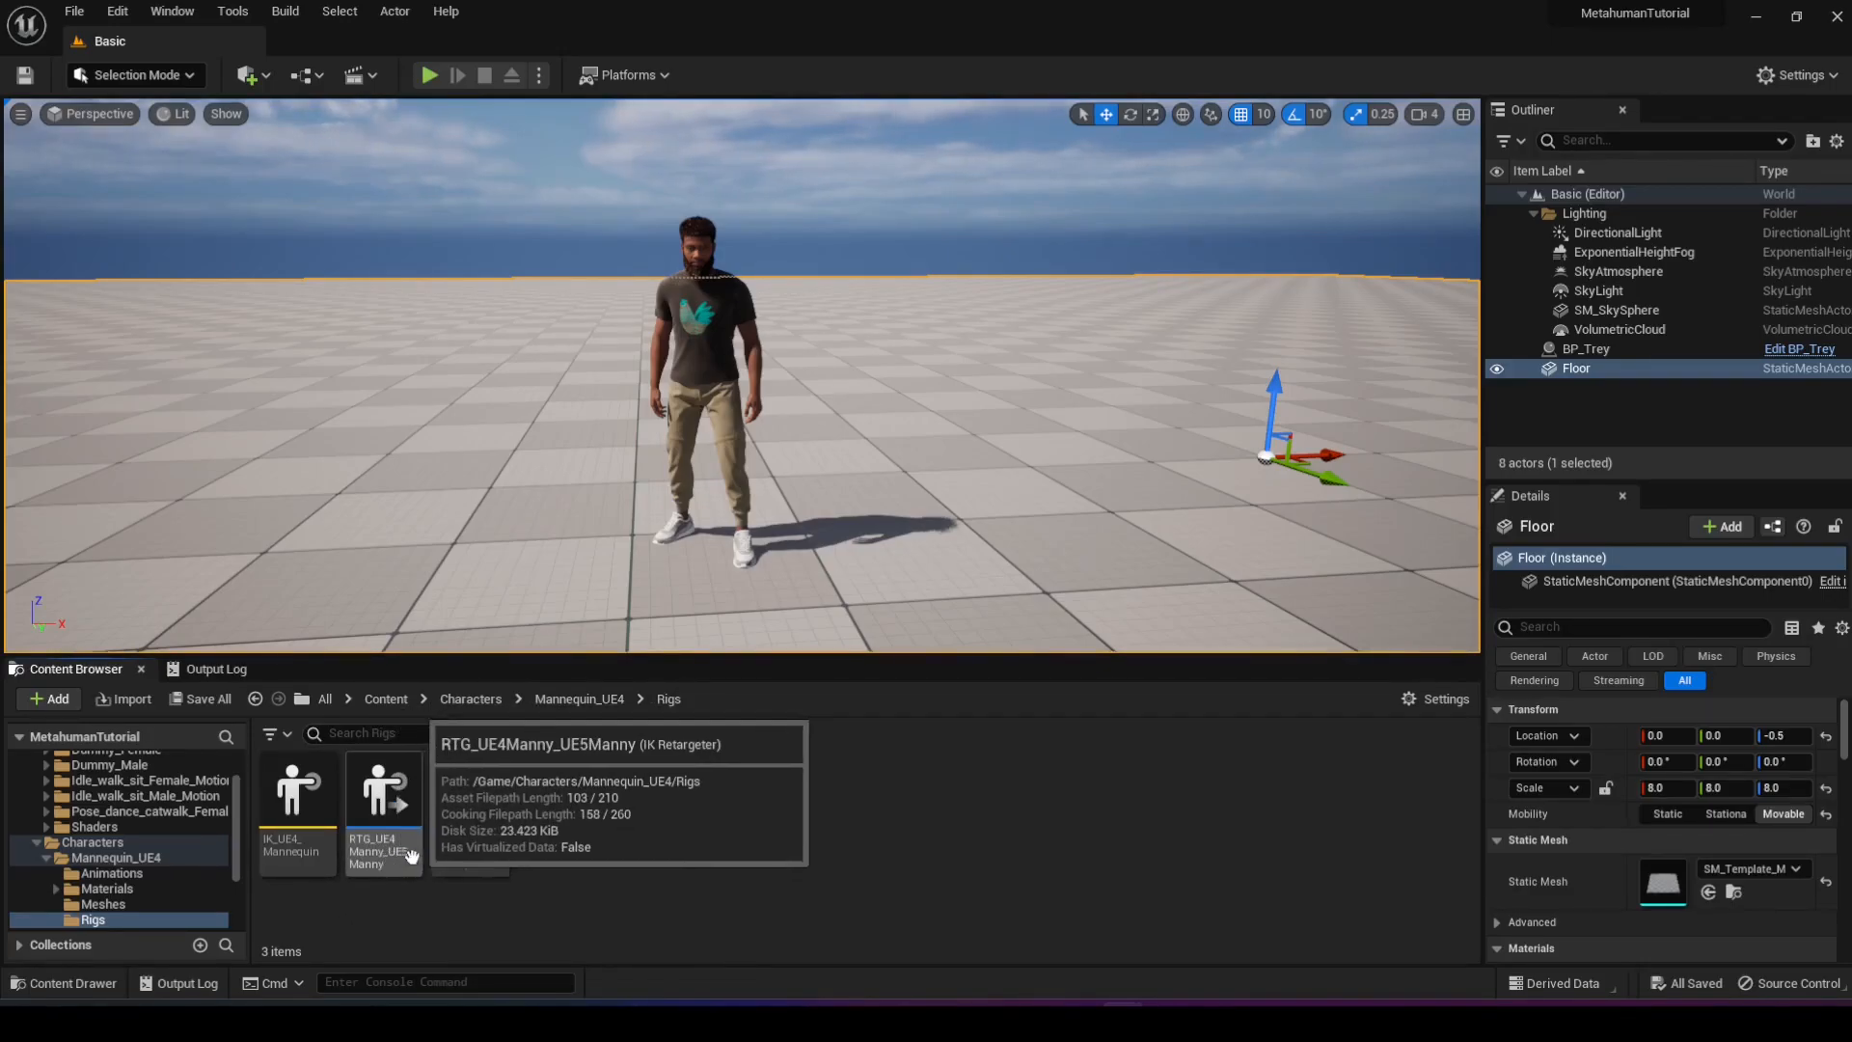
click(393, 808)
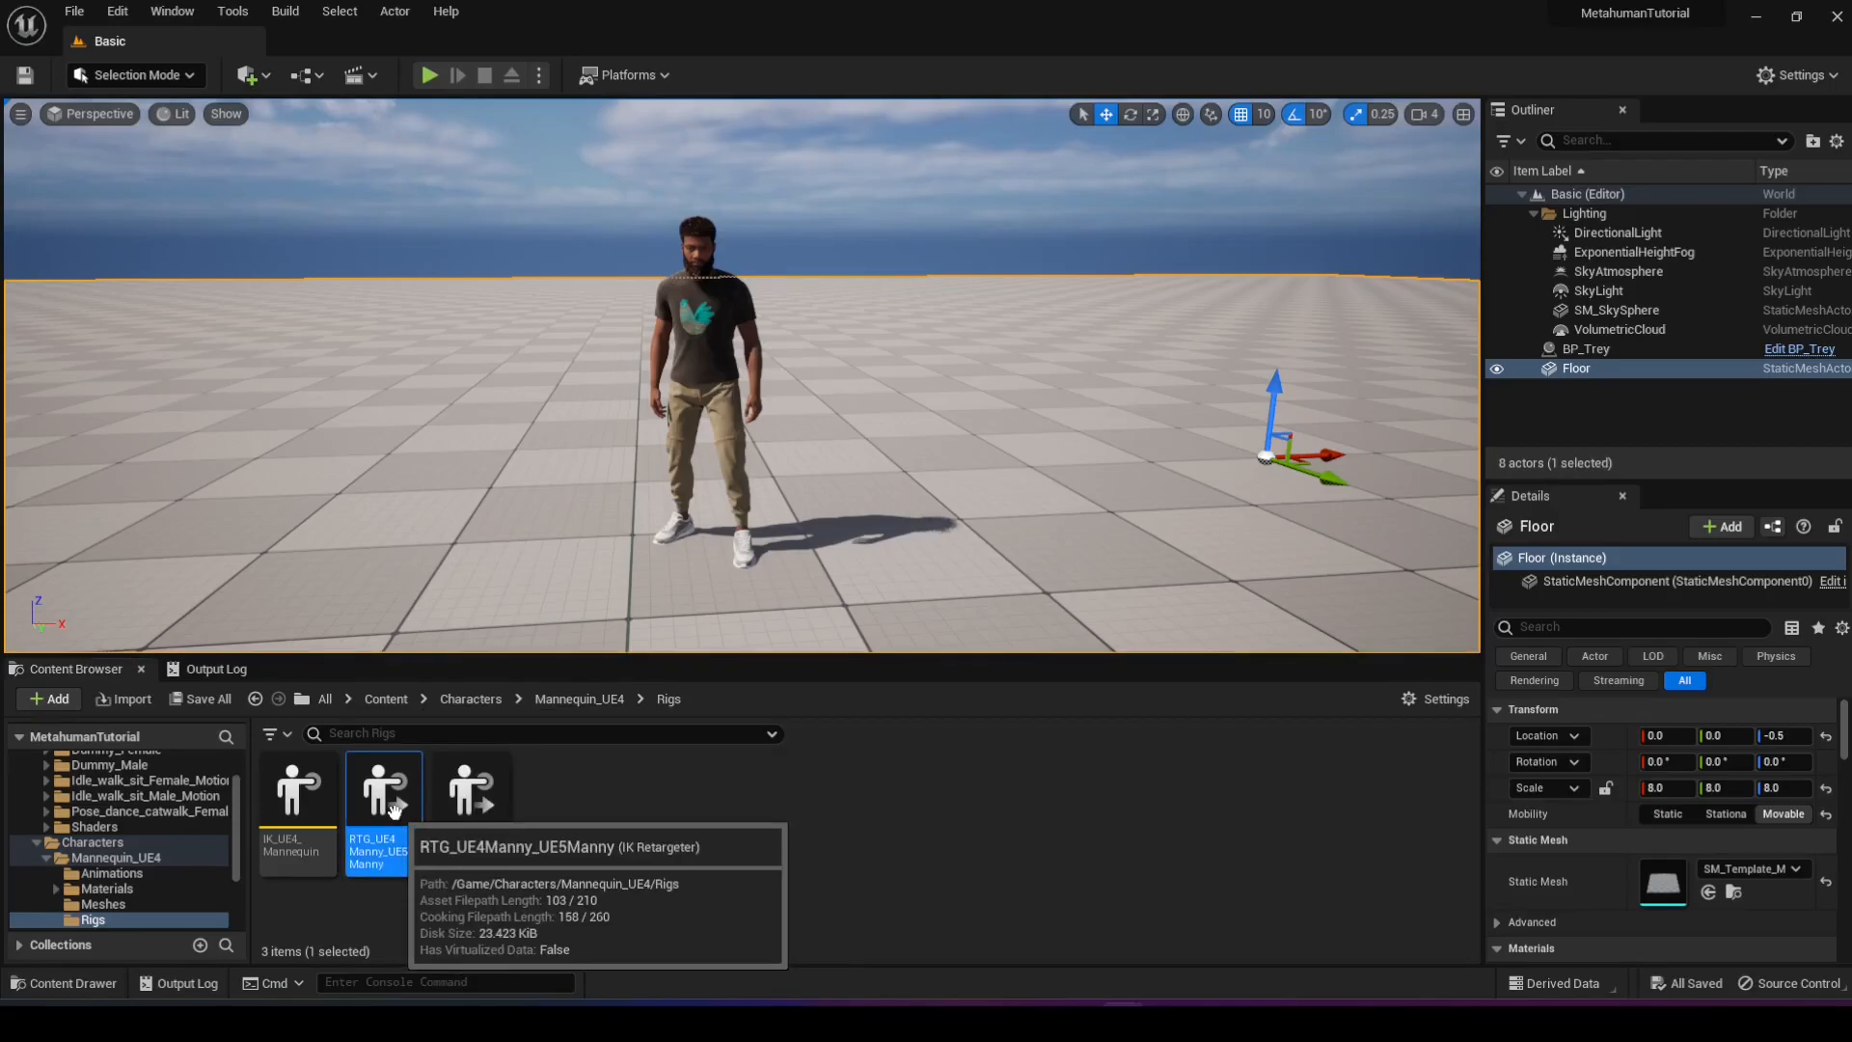
key(Return)
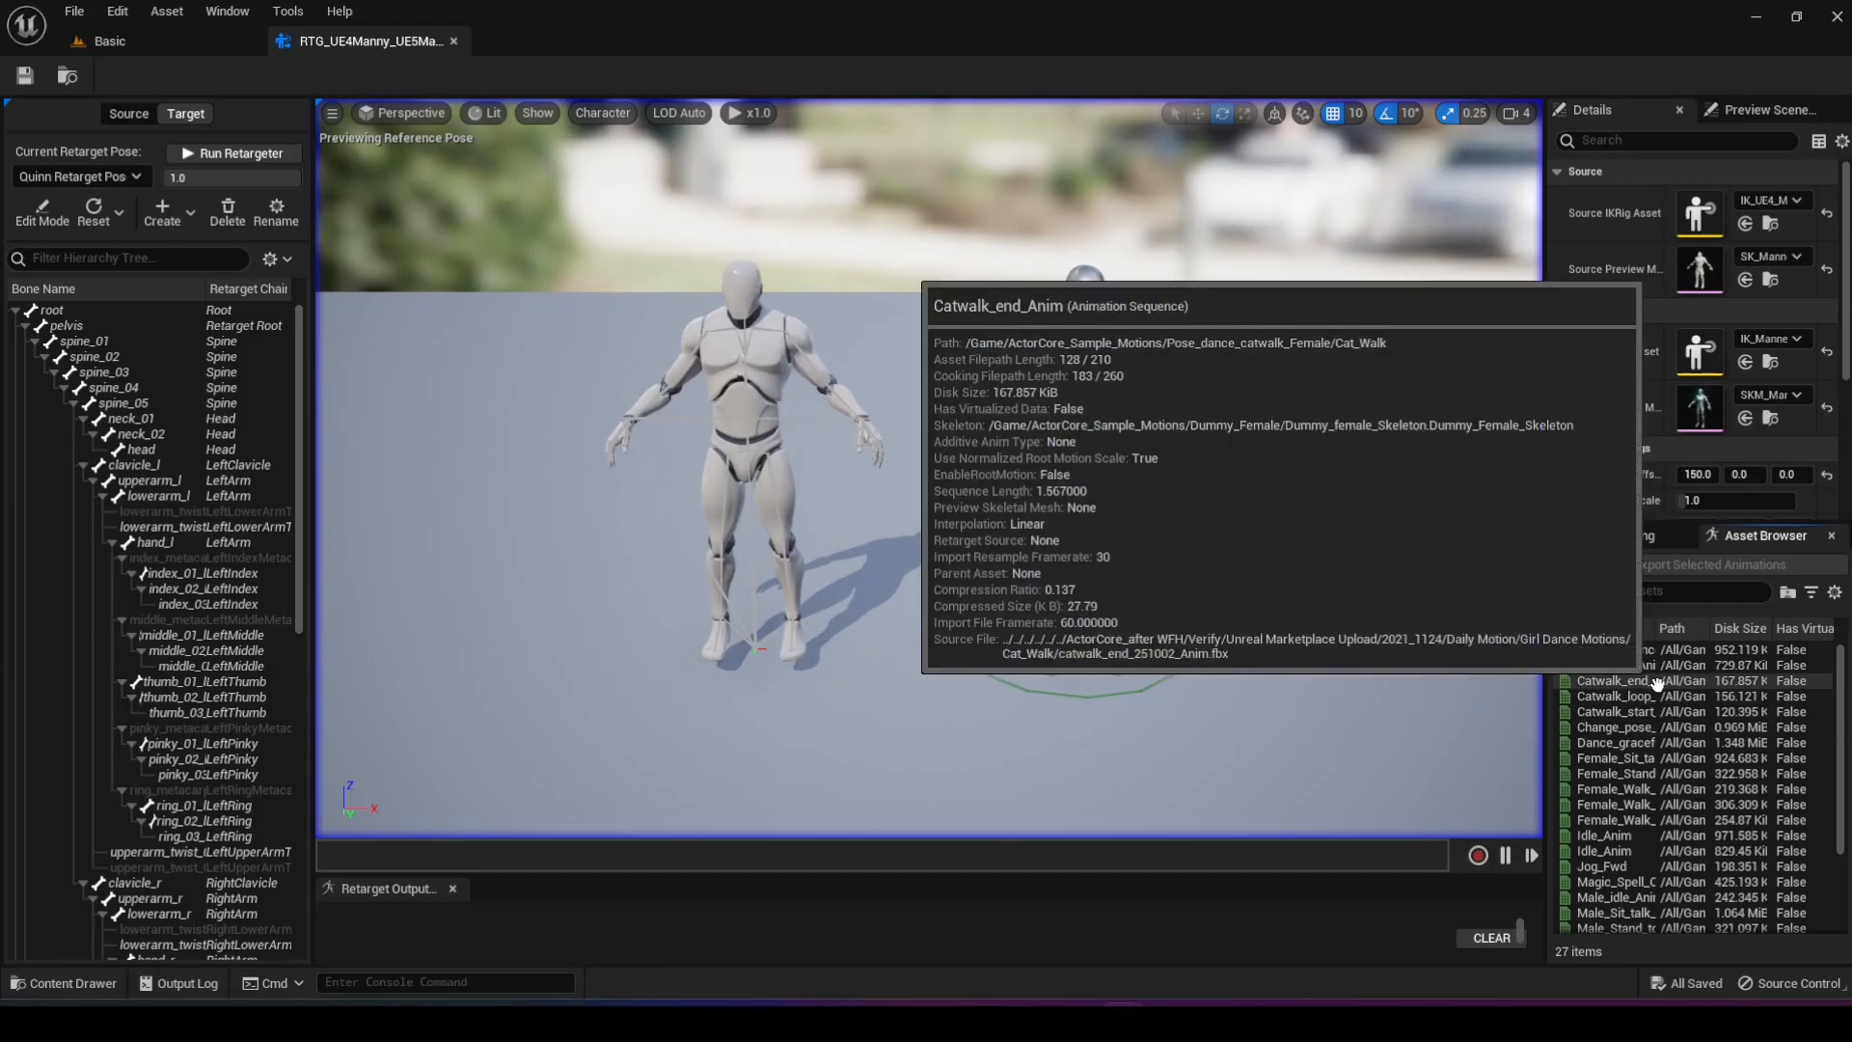
- Preview Aerobic_Dance_Anim on the source and target mannequins and pause the playback
mouse_move(1657, 653)
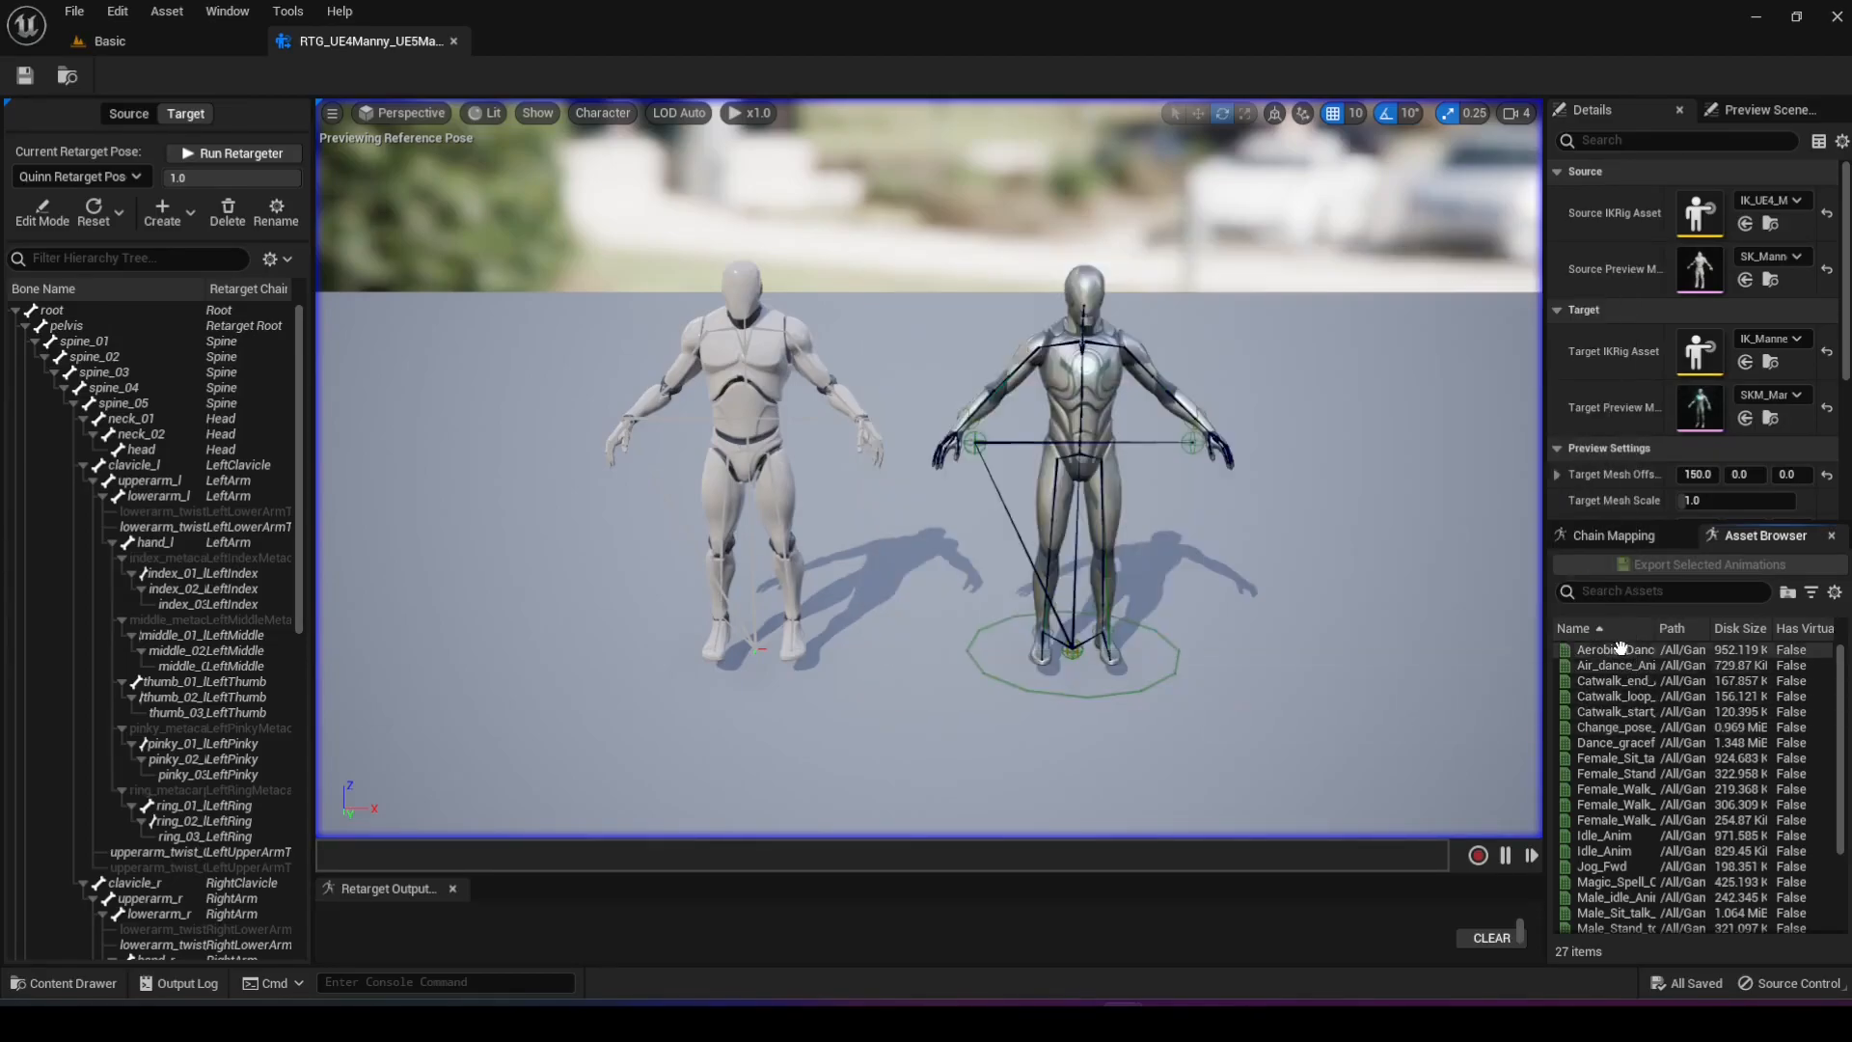
click(1614, 651)
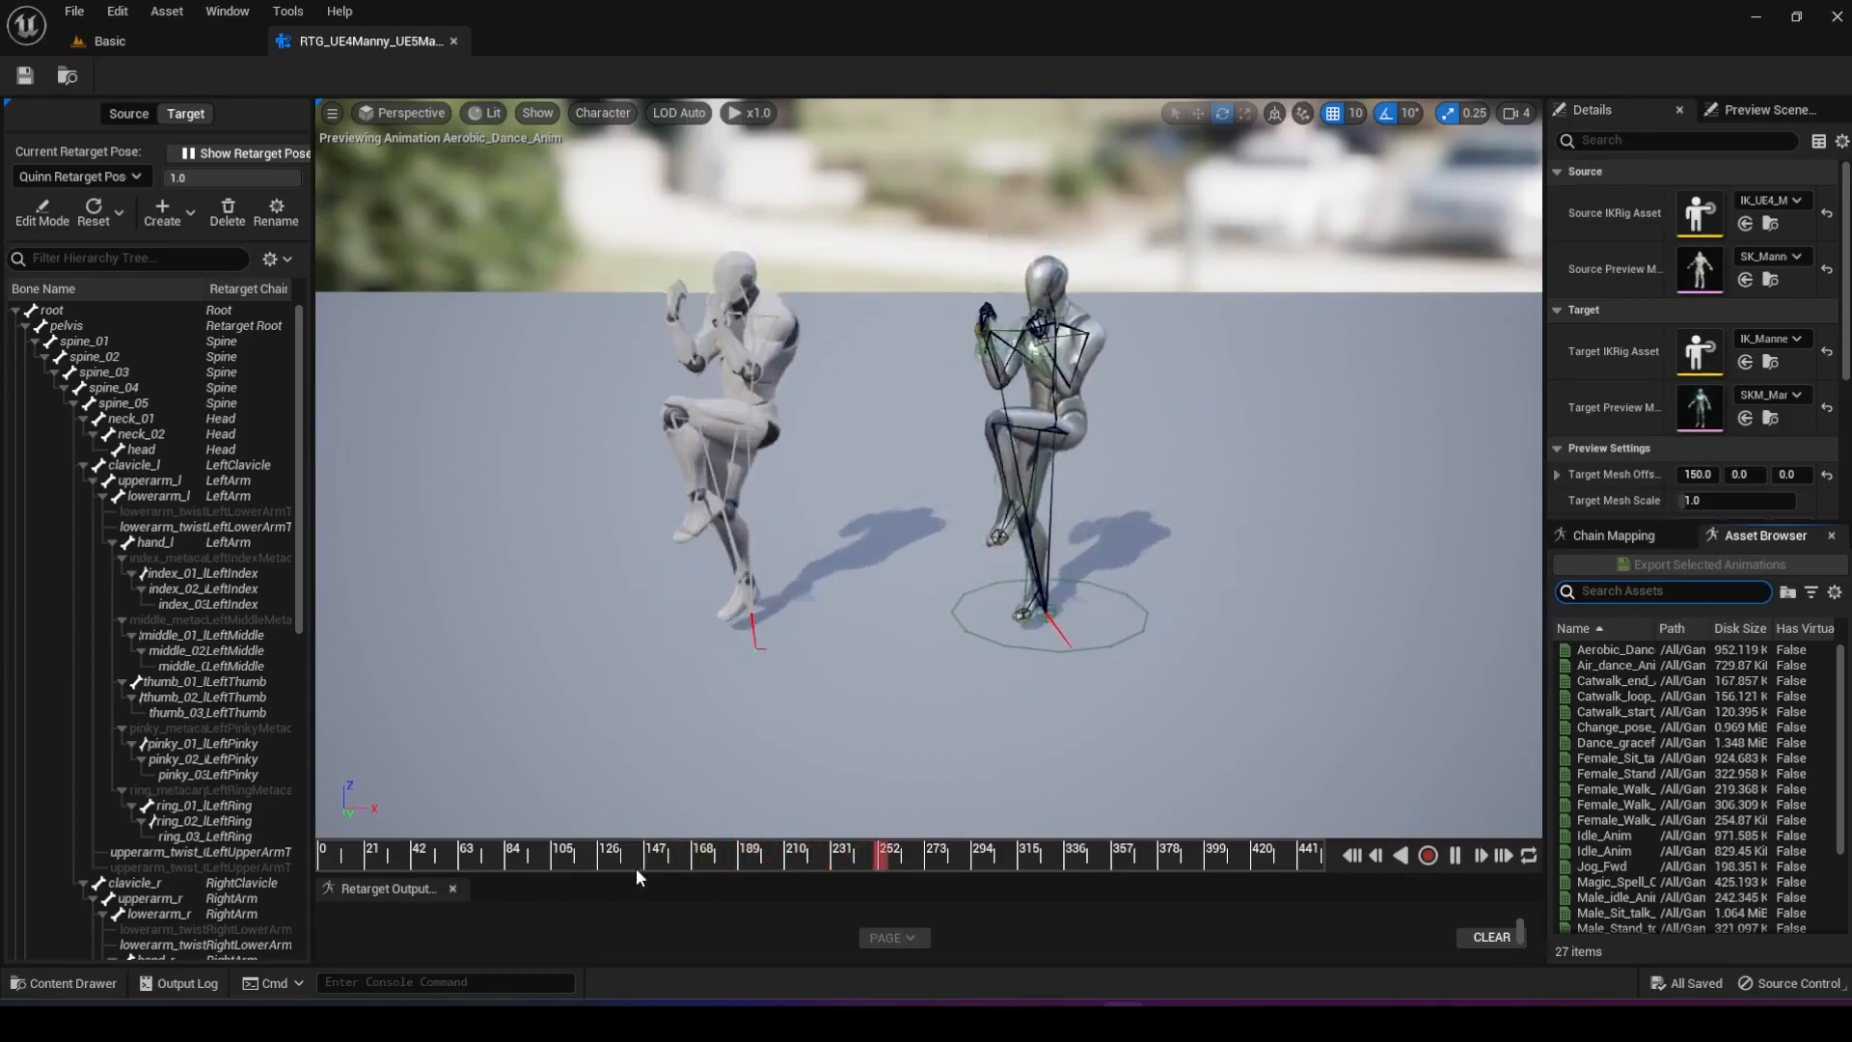
click(1455, 855)
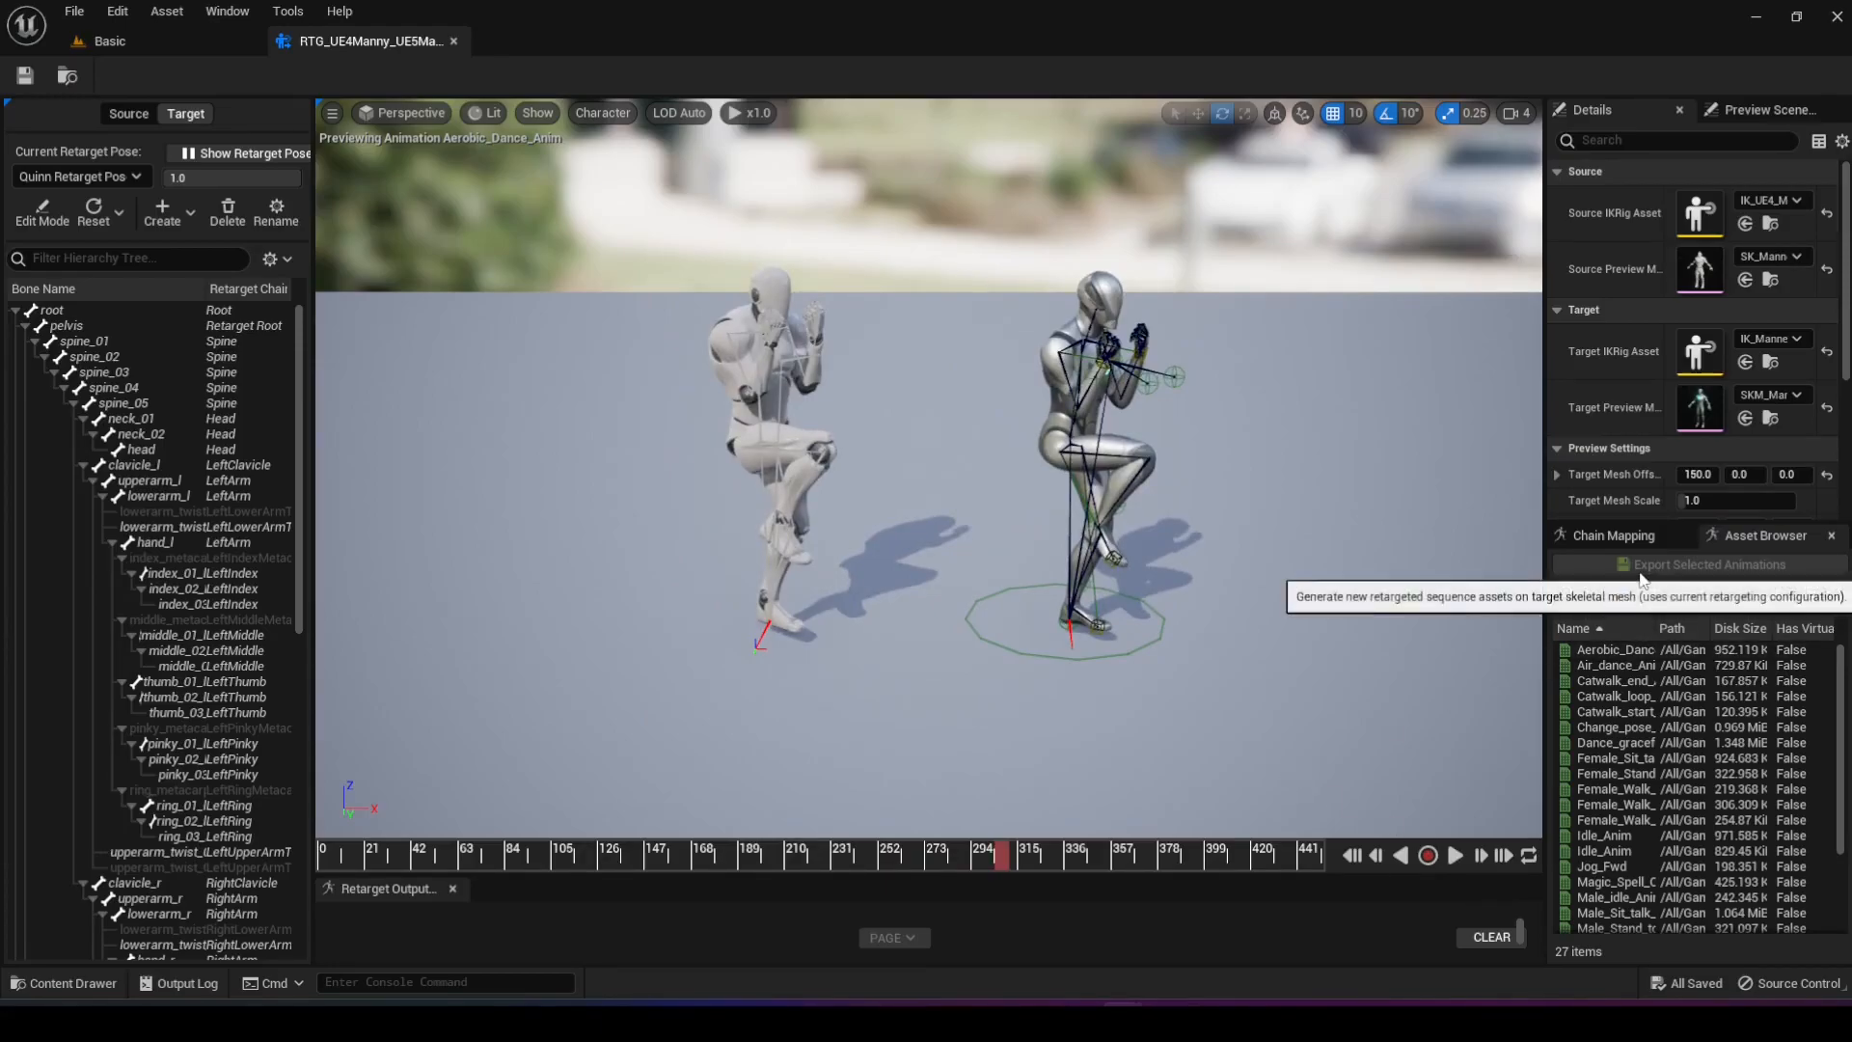
- Select the Aerobic_Dance_Anim, Air_dance_Anim, Dance_graceful_Anim and Magic_Spell_Cast_05_Anim animations for export
click(1589, 652)
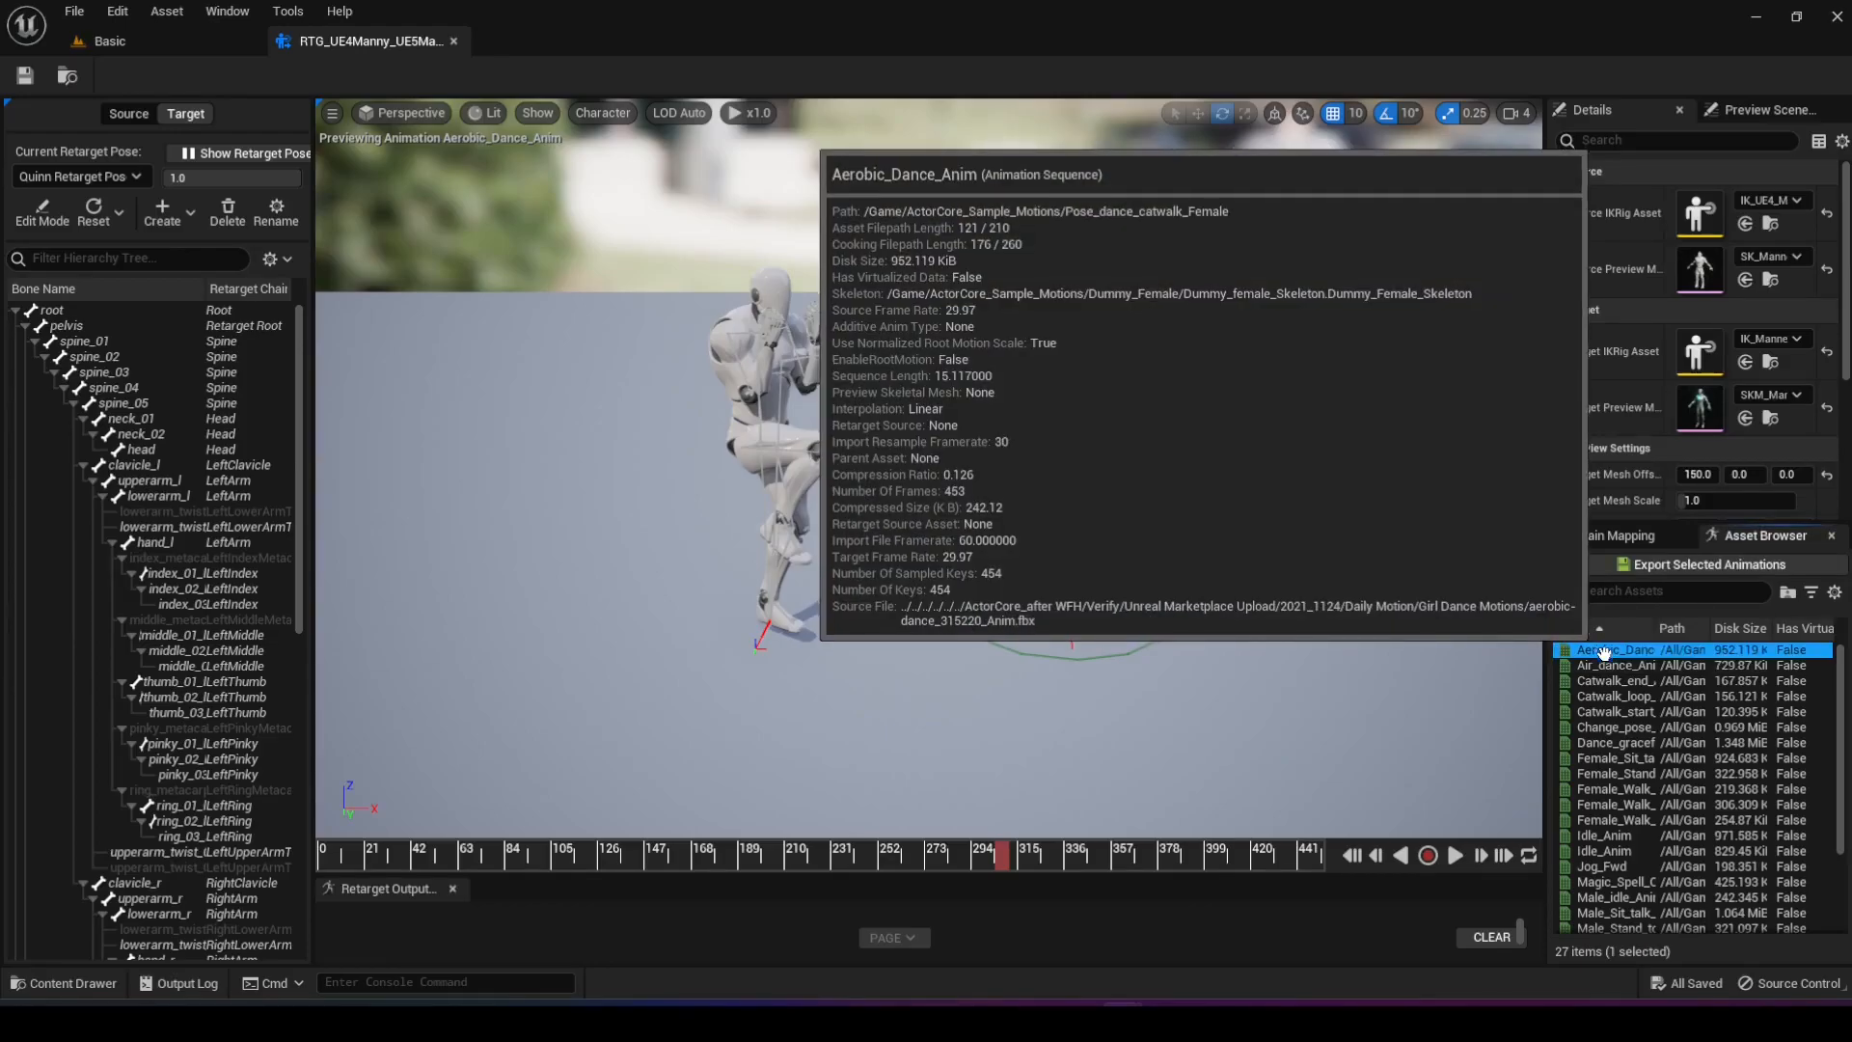
shift+click(1606, 665)
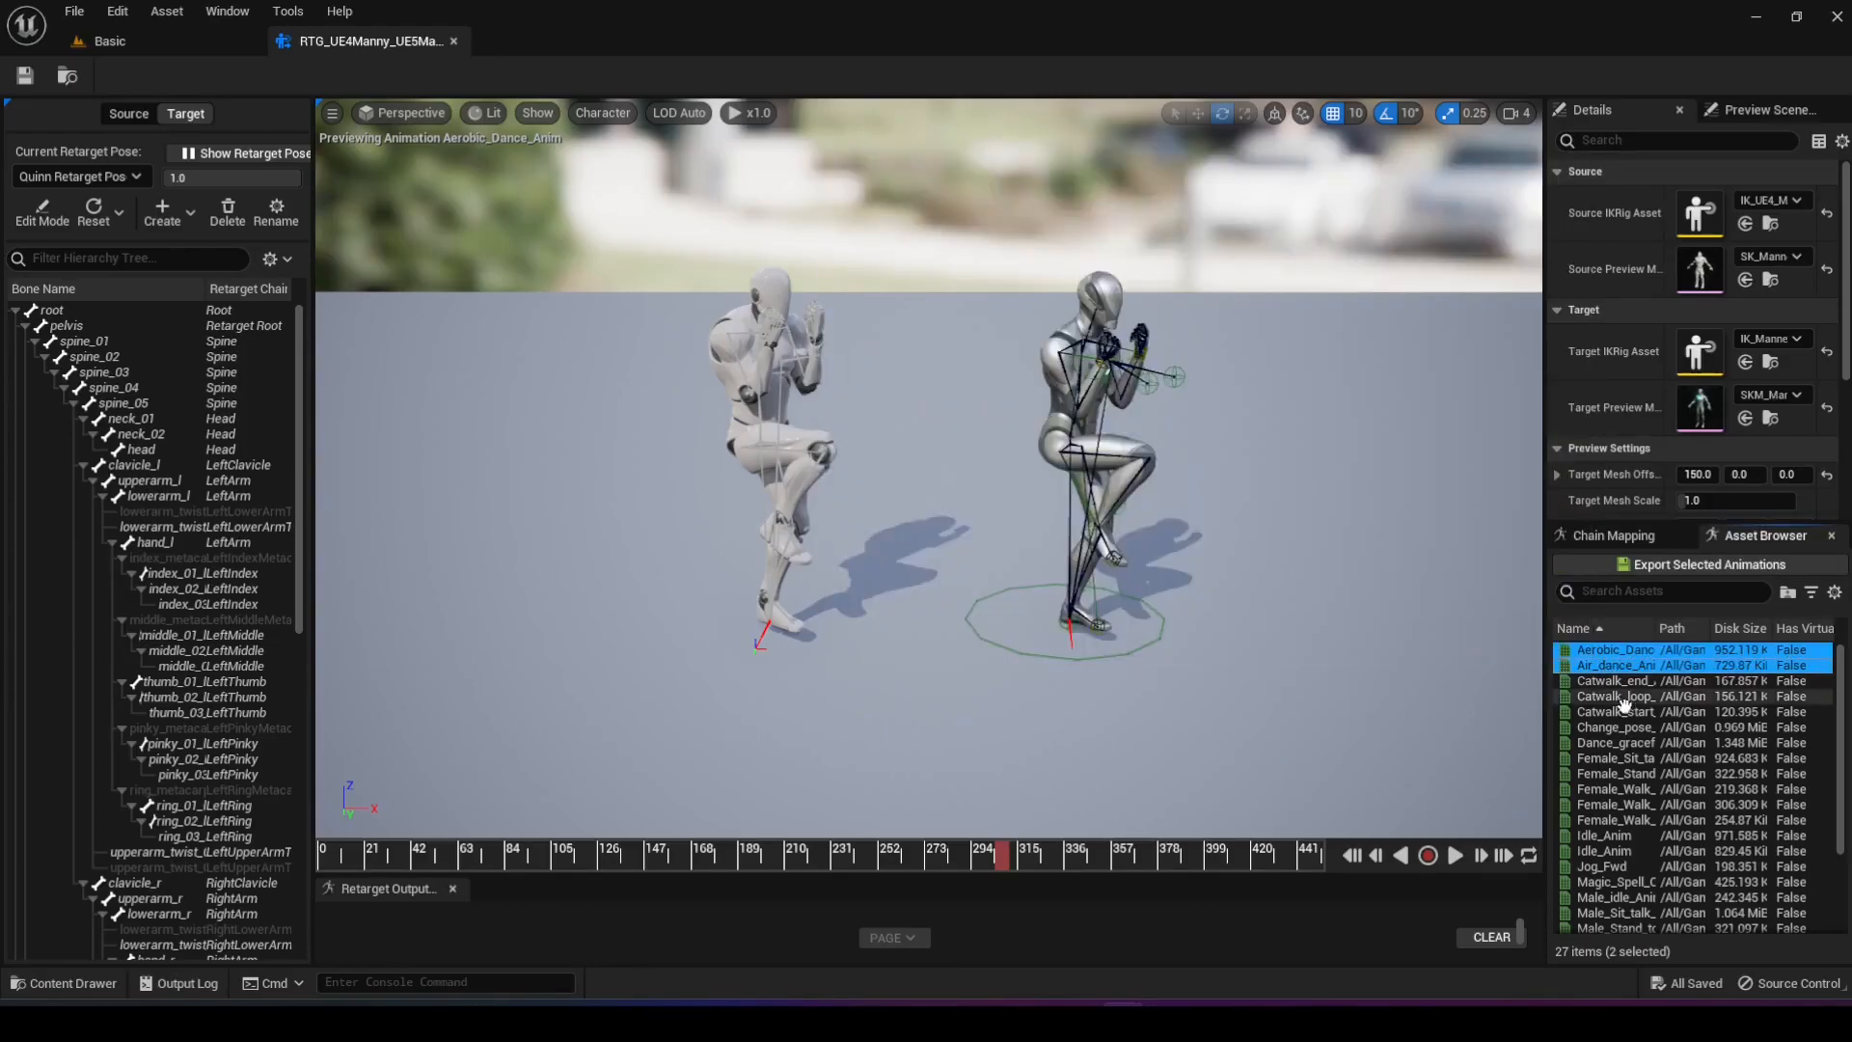
ctrl+click(1626, 744)
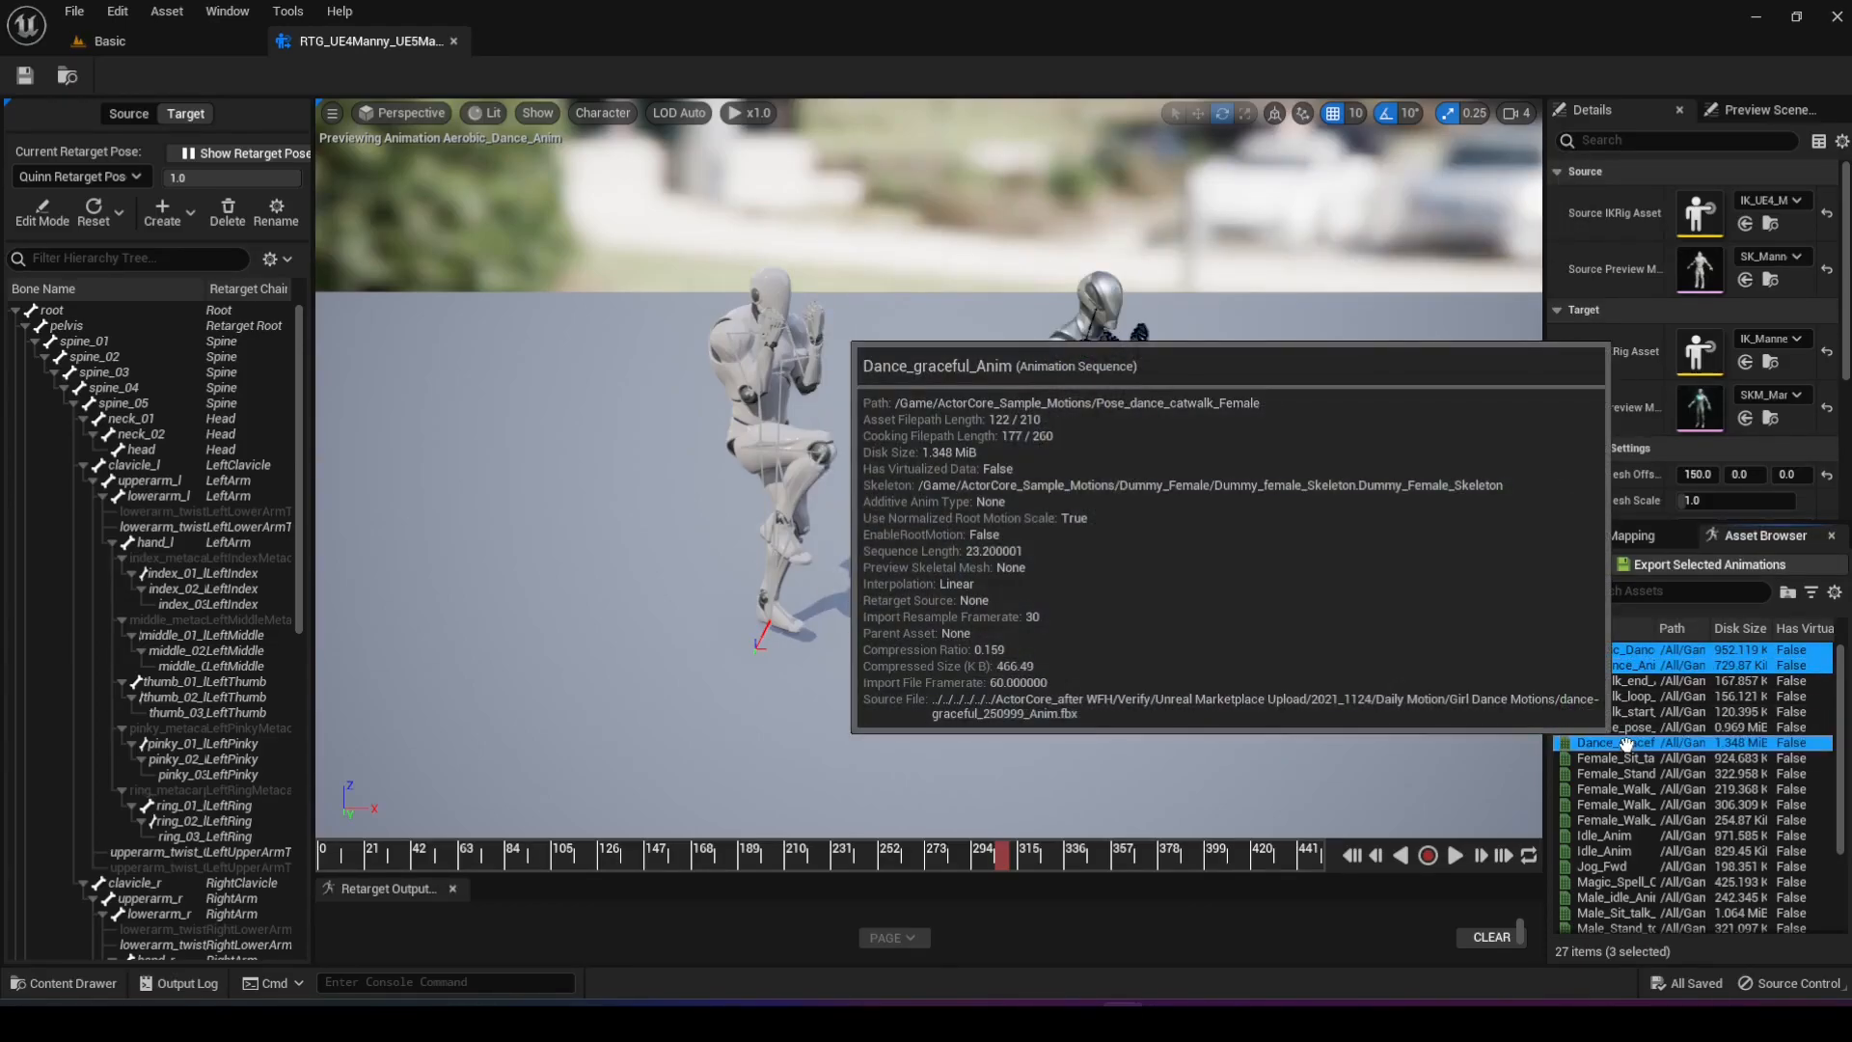
scroll(1626, 744, down, 1)
ctrl+click(1620, 851)
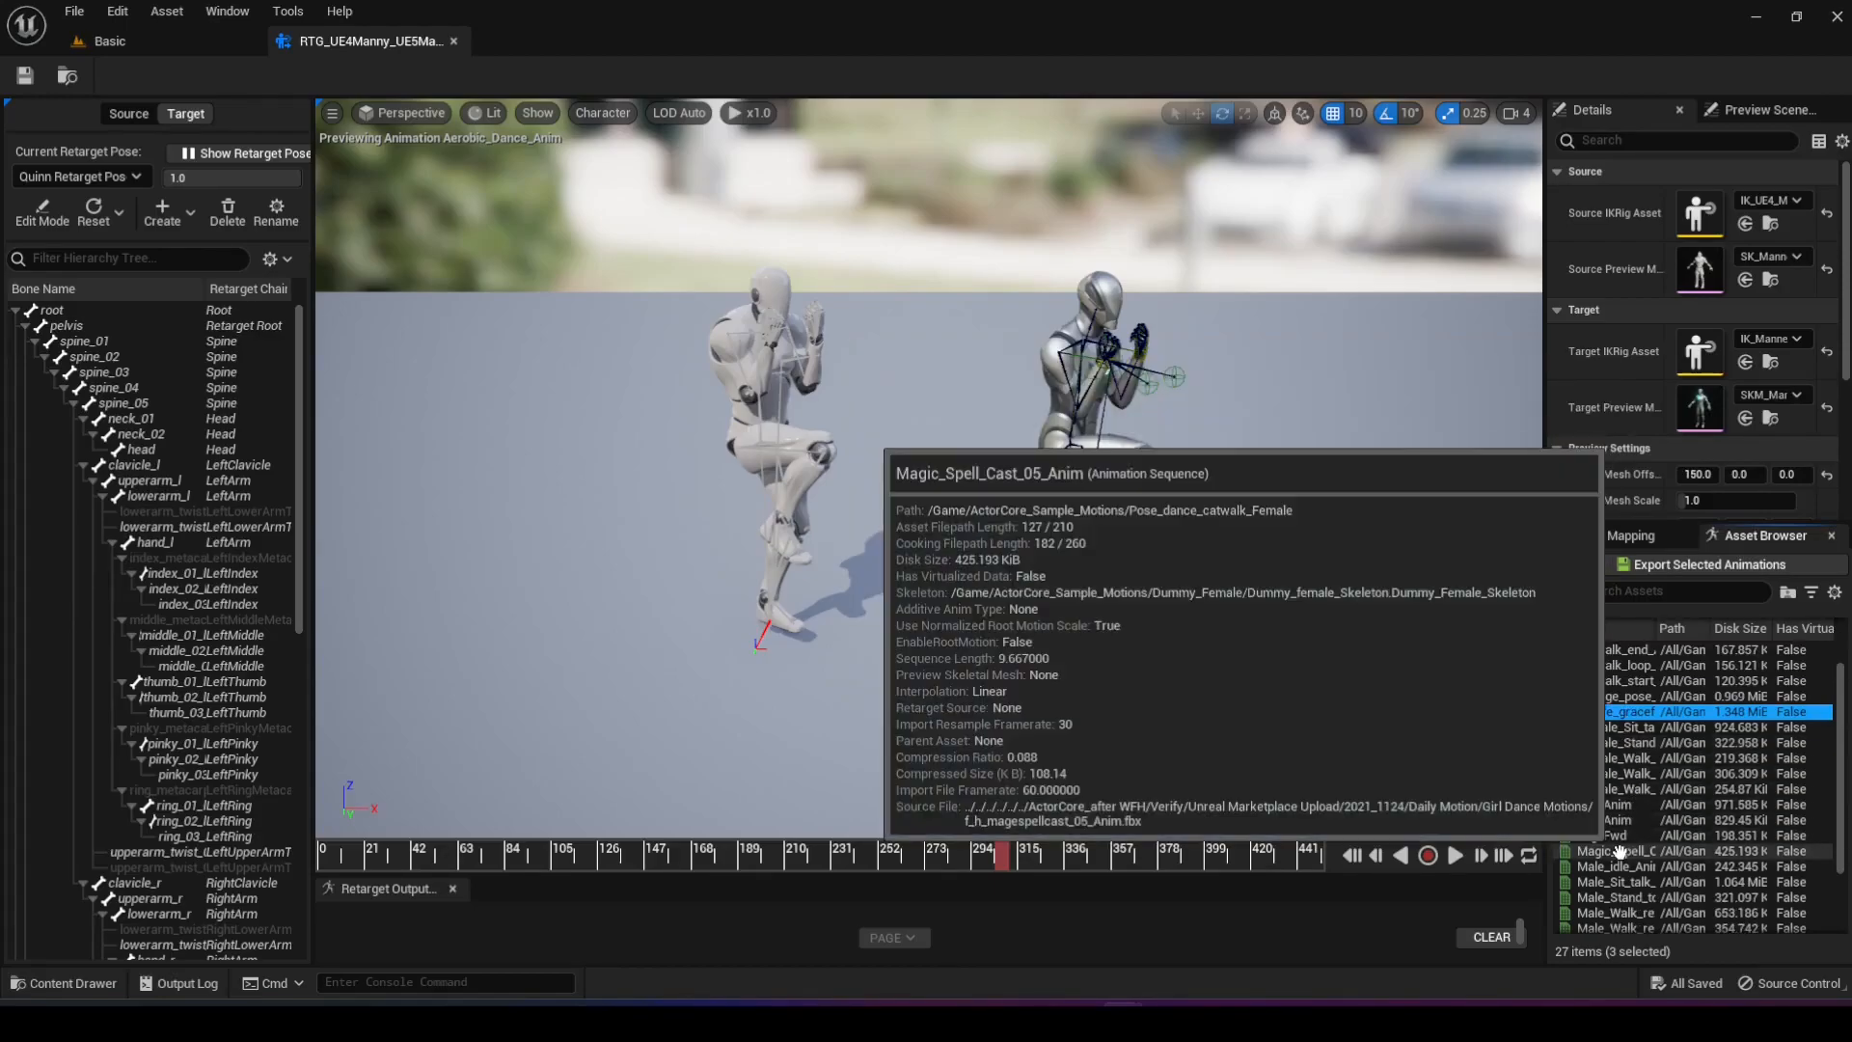
scroll(1628, 818, up, 1)
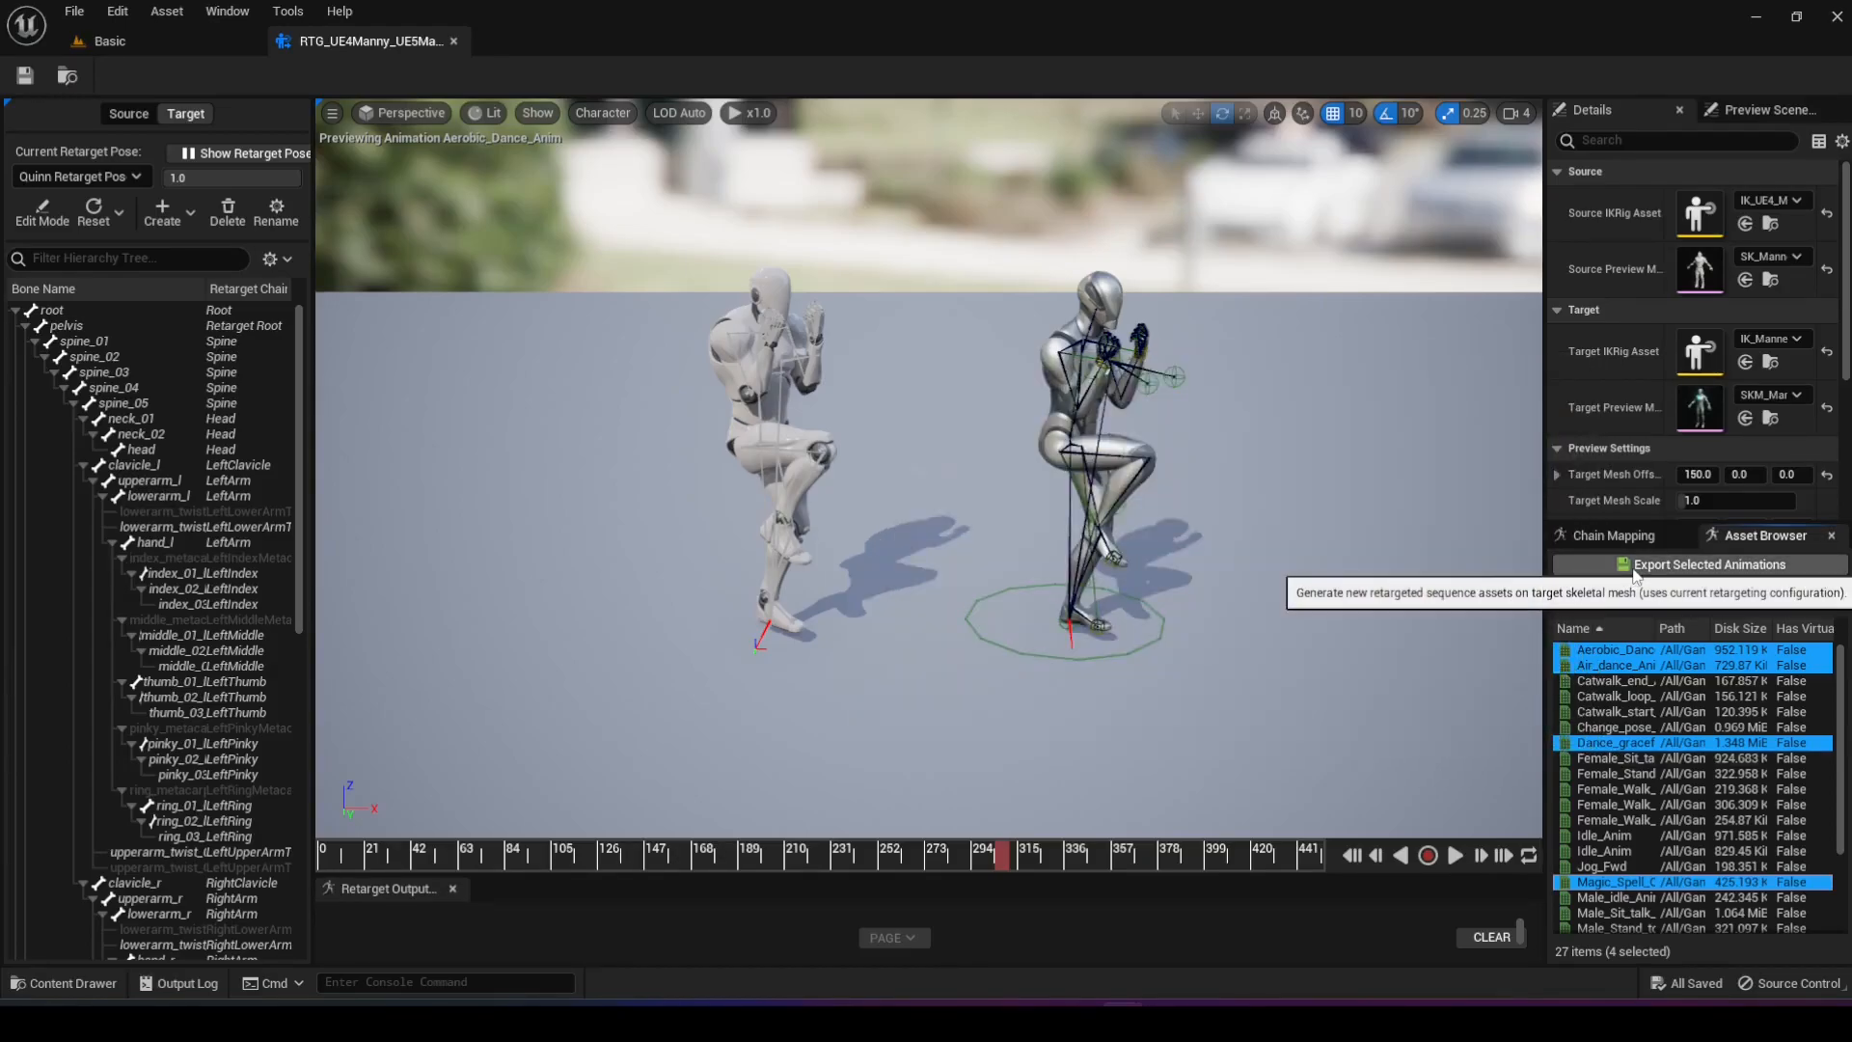
- Export the selected animations as retargeted assets to the Characters/Mannequins/Animations/Manny folder
click(1634, 565)
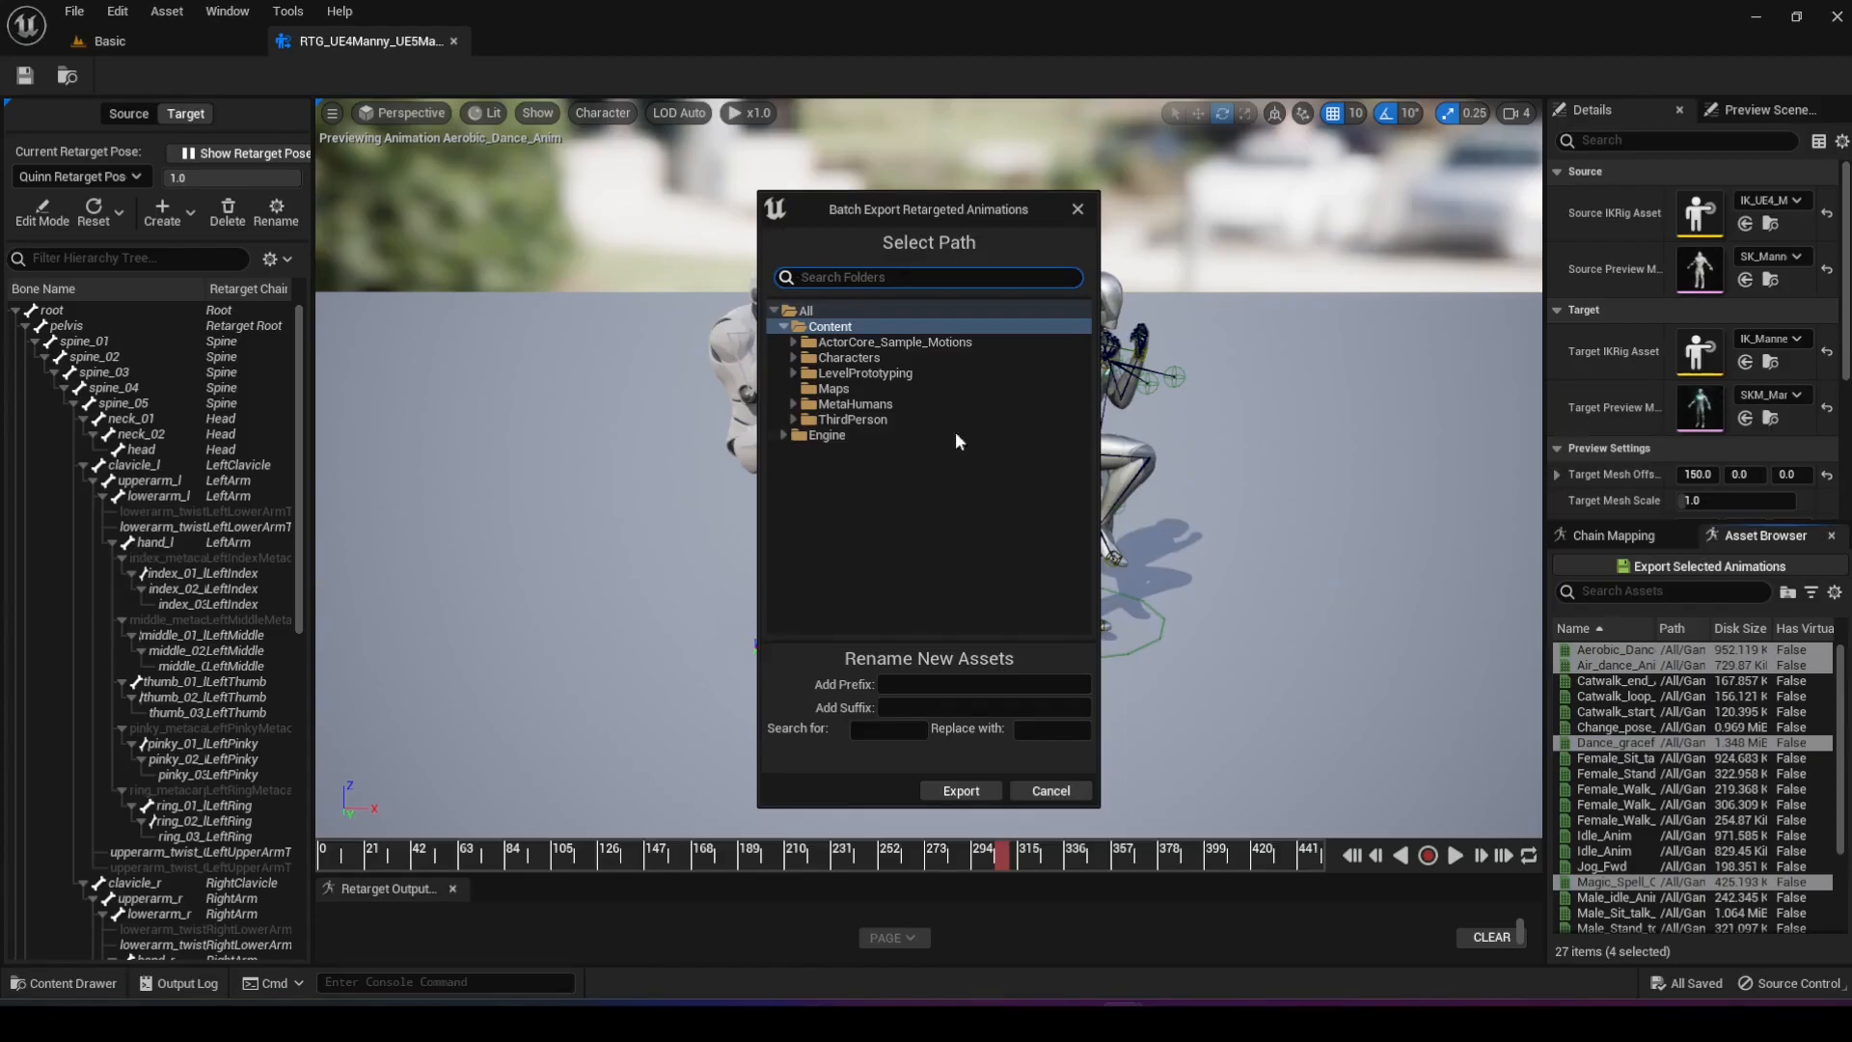
click(849, 358)
double_click(866, 358)
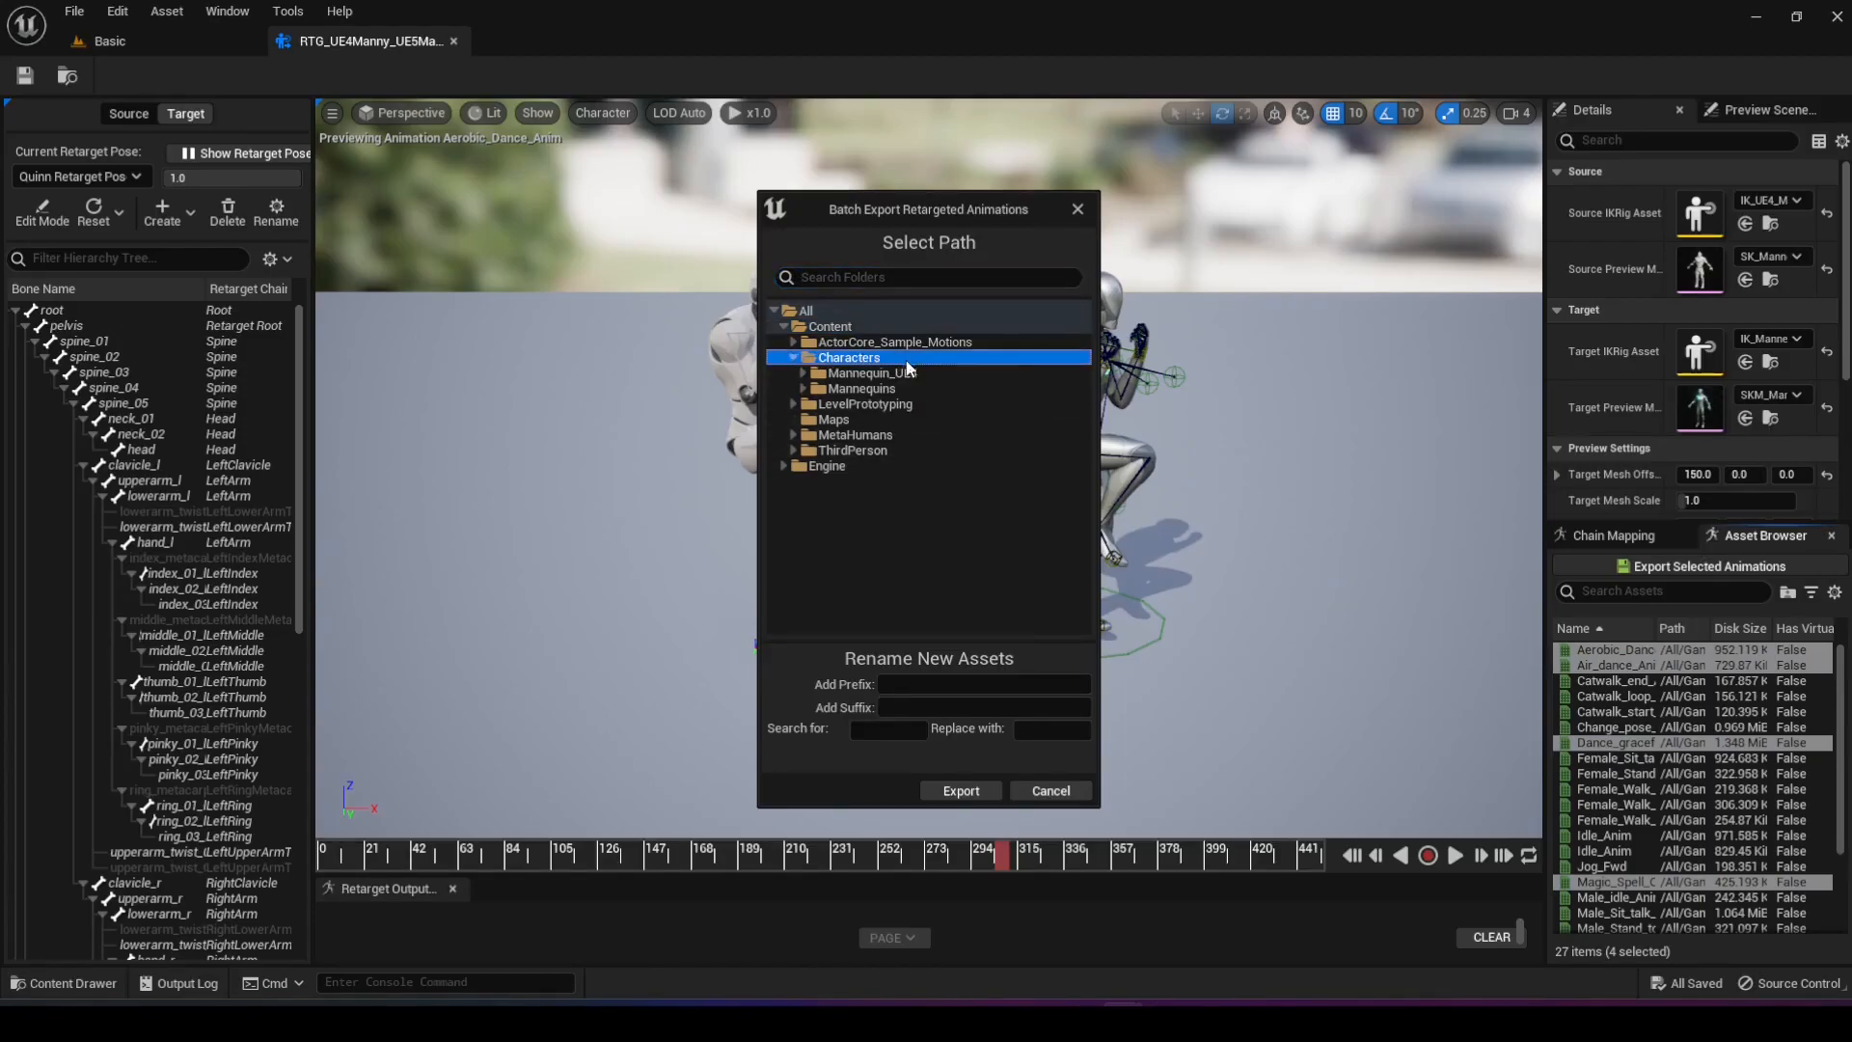
double_click(924, 388)
double_click(906, 403)
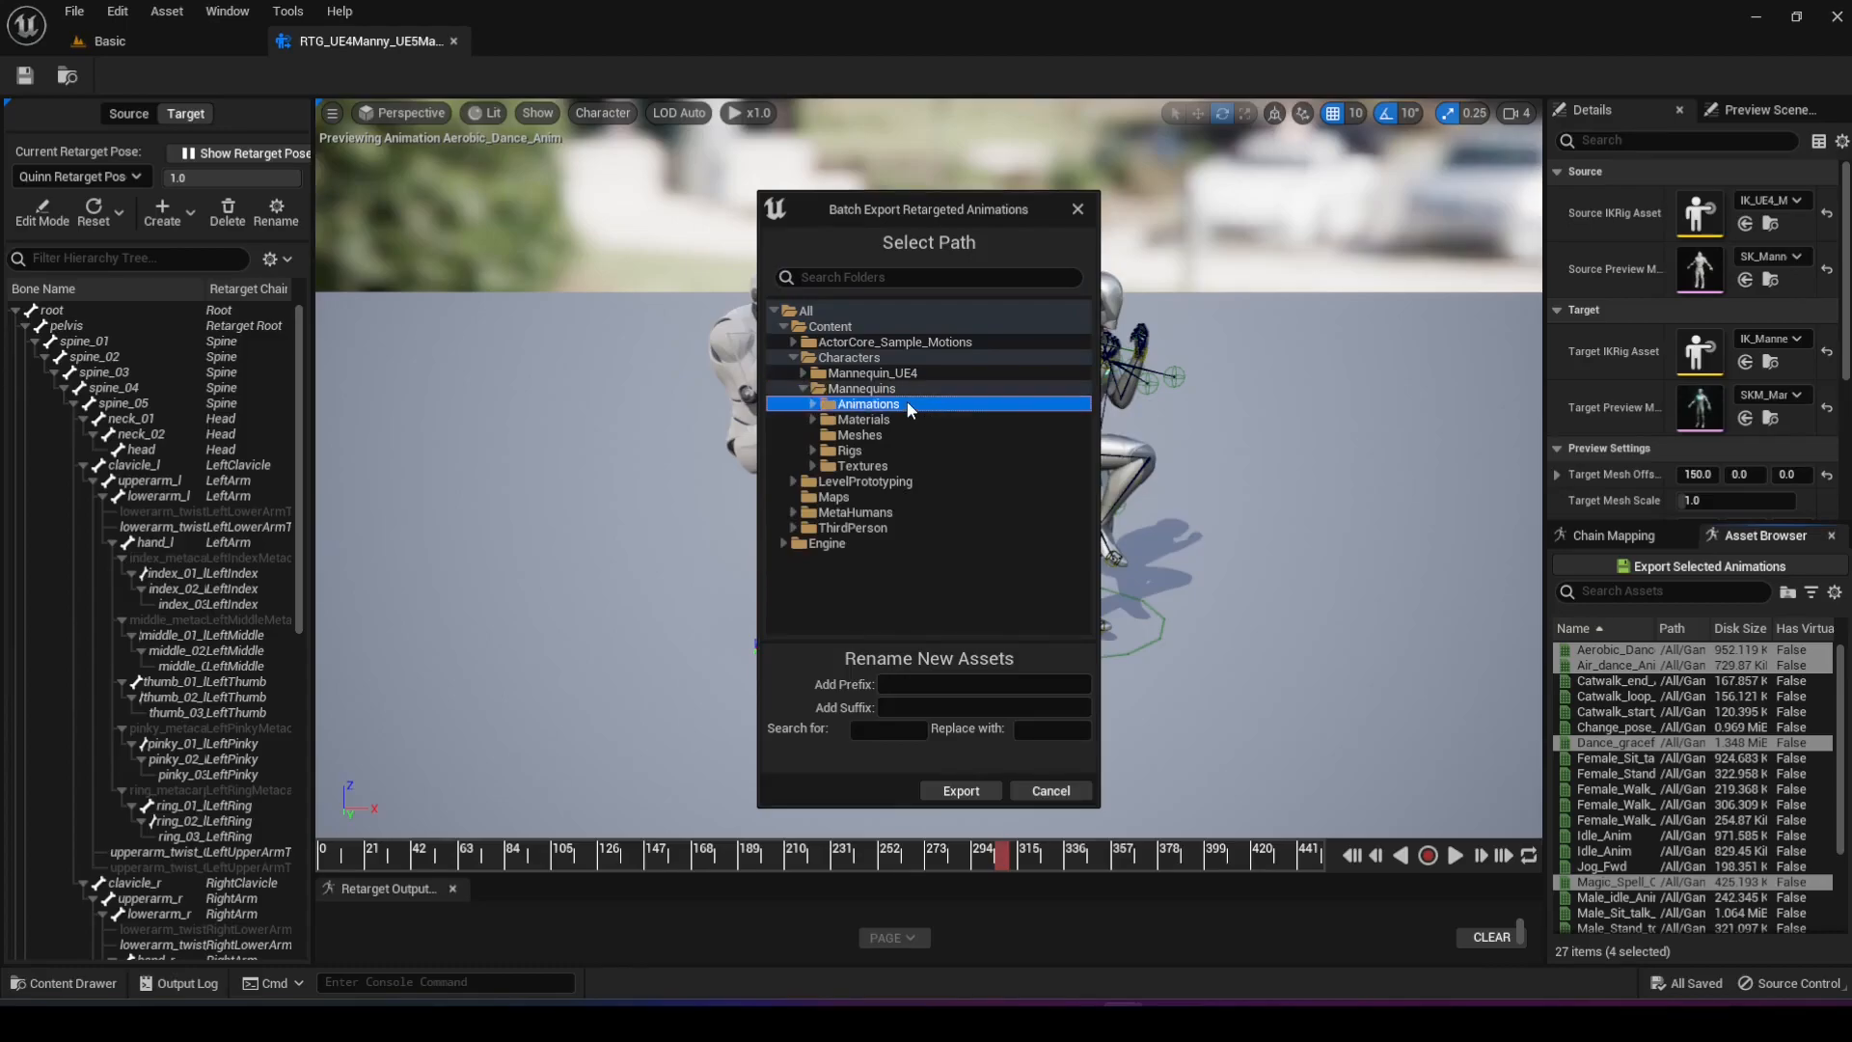
click(917, 419)
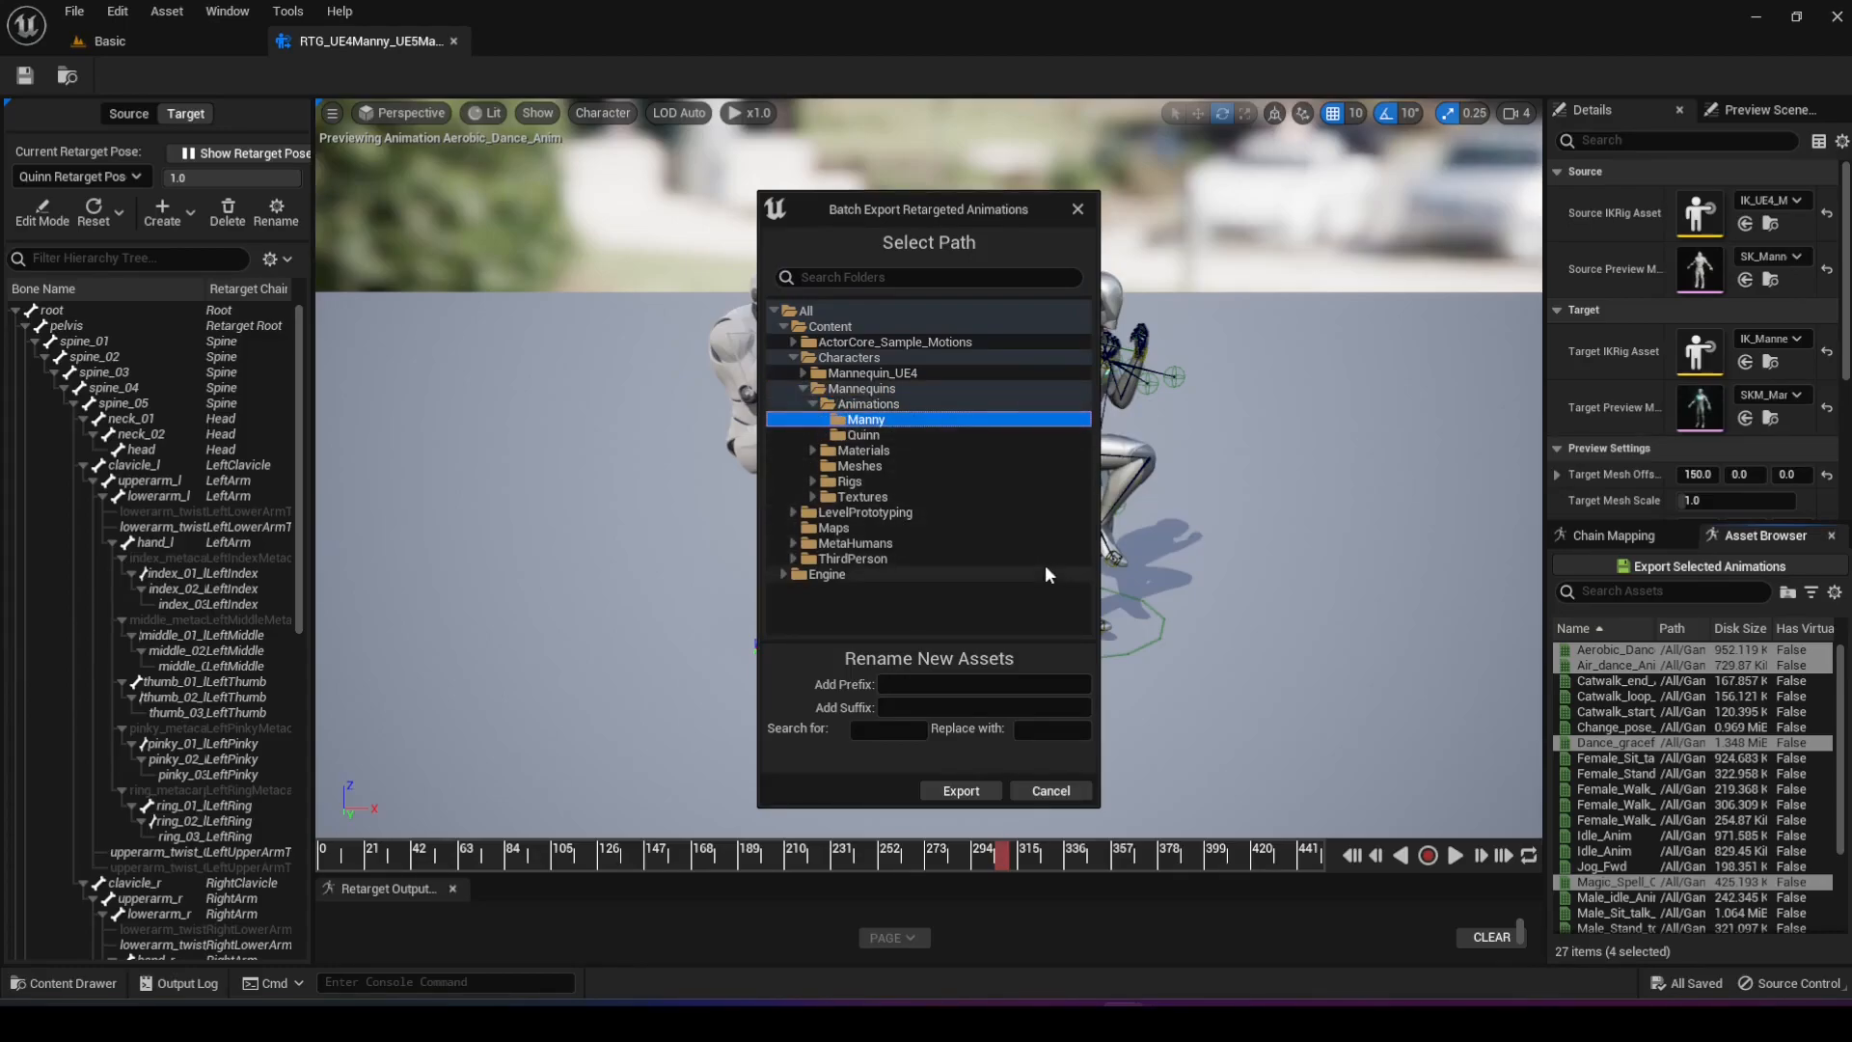
click(969, 791)
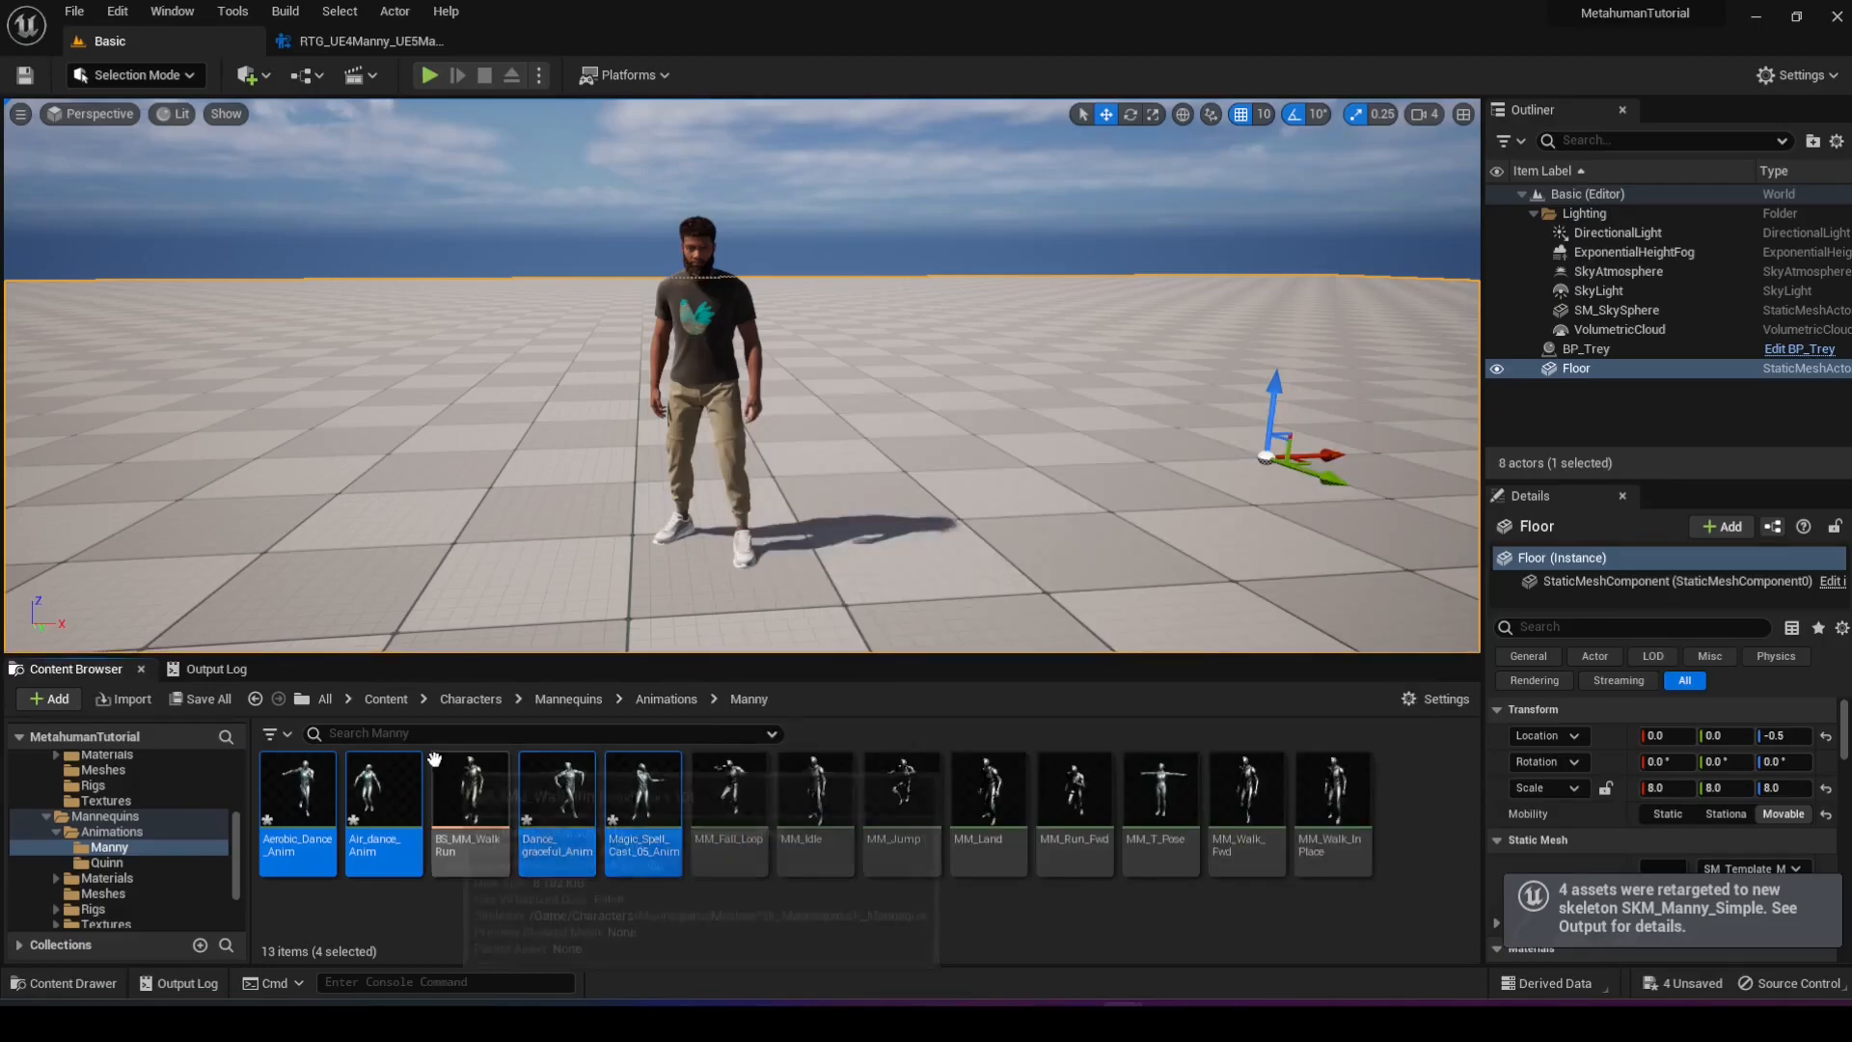
- Open the RTG_Mannequin retargeter from the Characters/Mannequins/Rigs folder and preview Aerobic_Dance_Anim on the MetaHuman body, pausing the playback
click(550, 702)
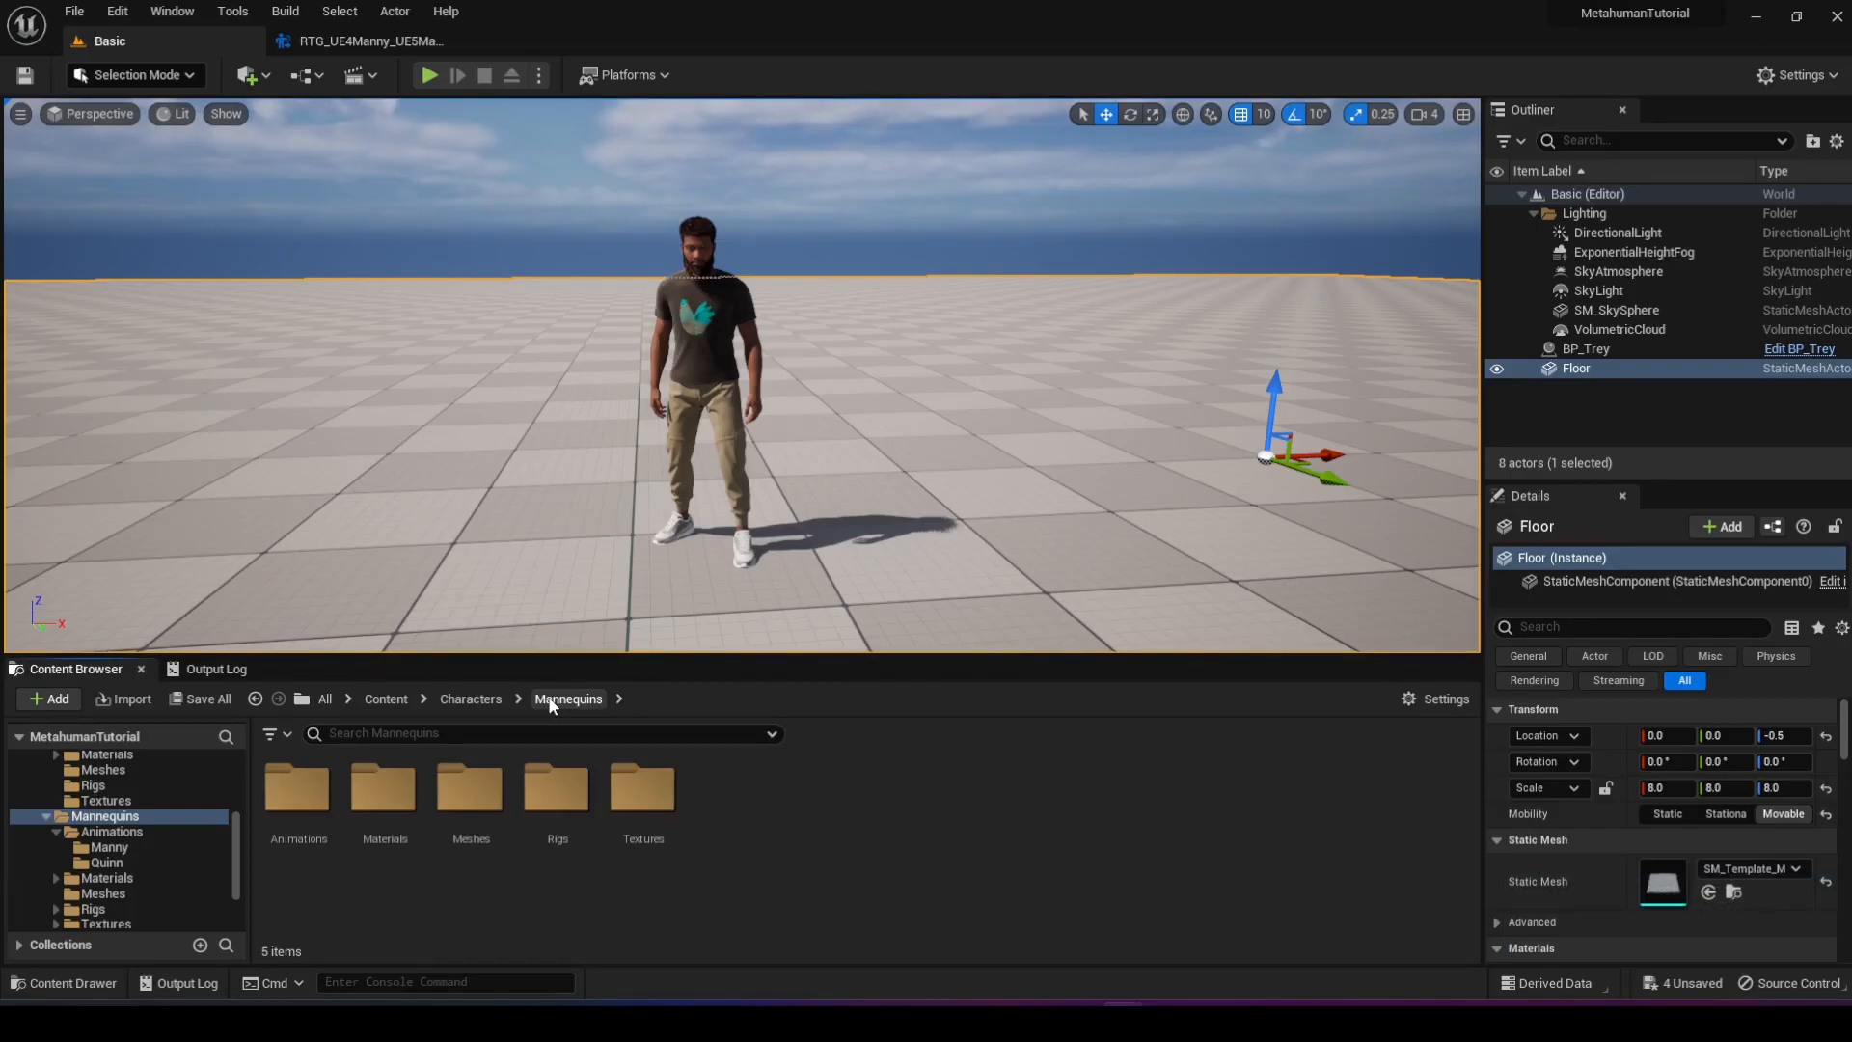
double_click(559, 789)
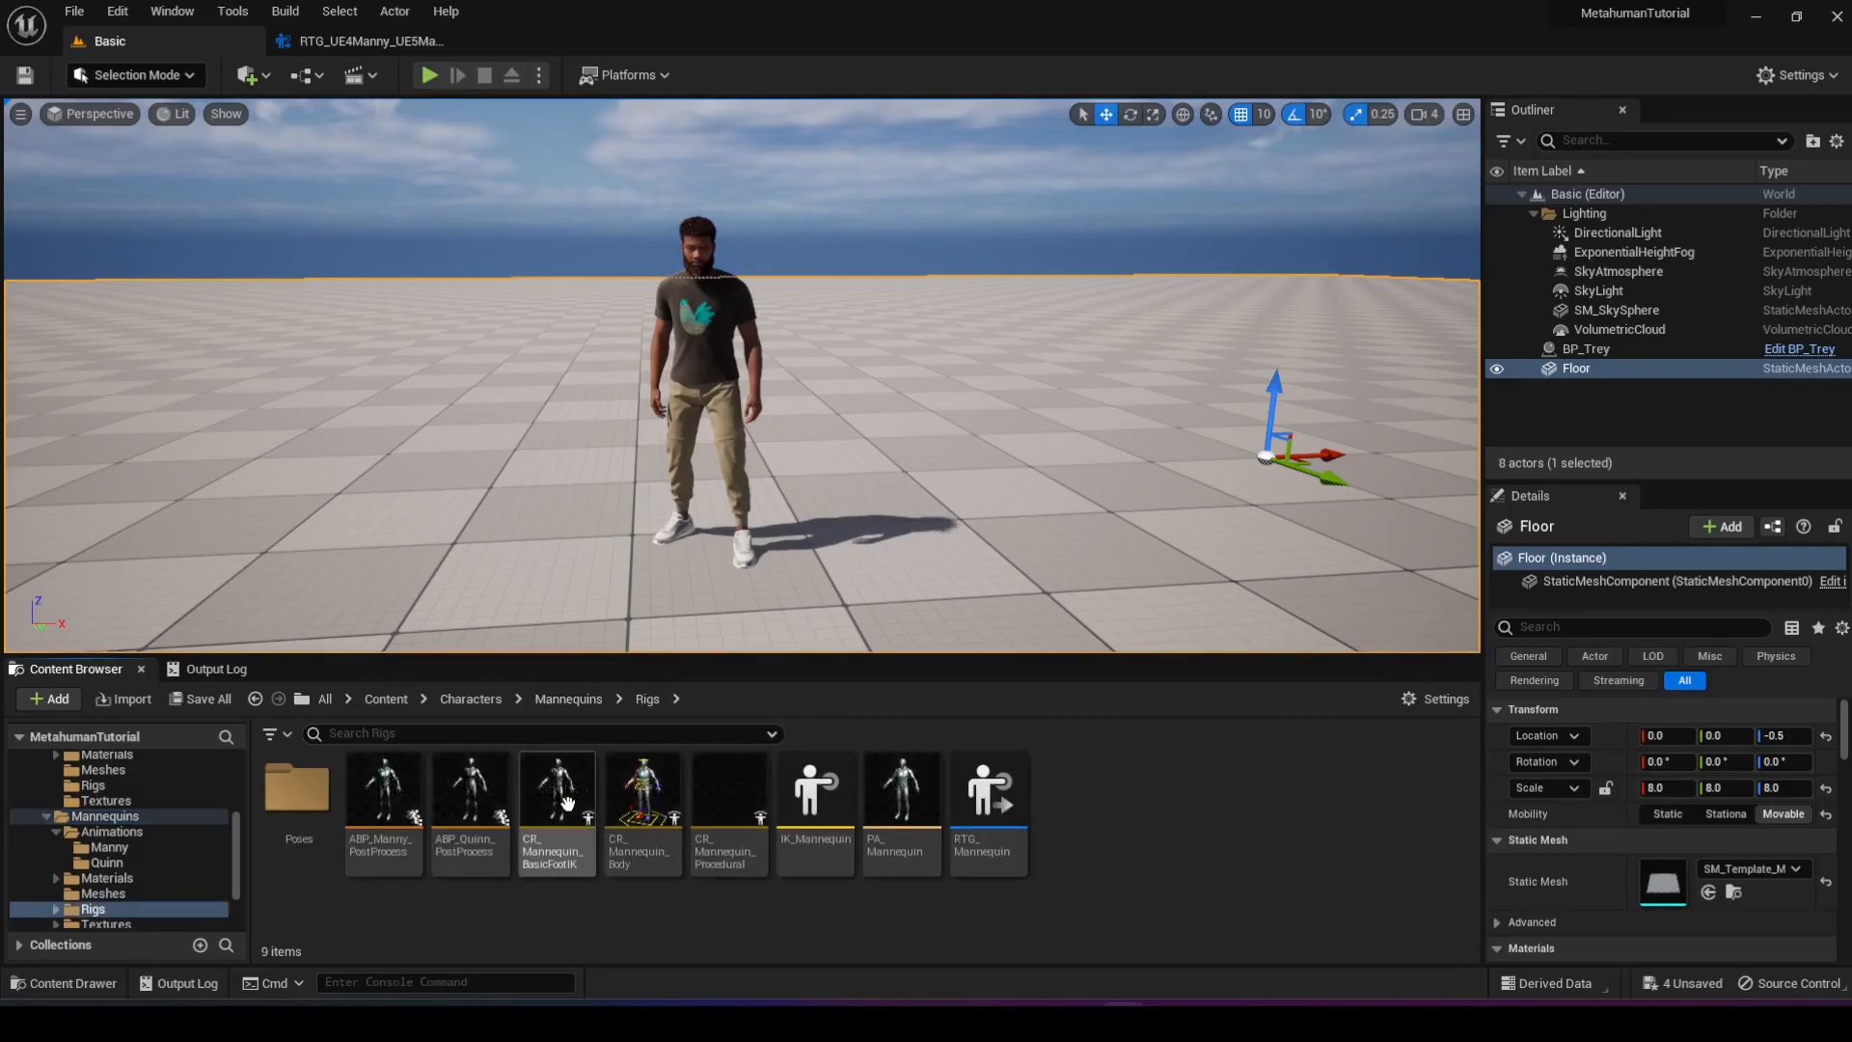
double_click(979, 841)
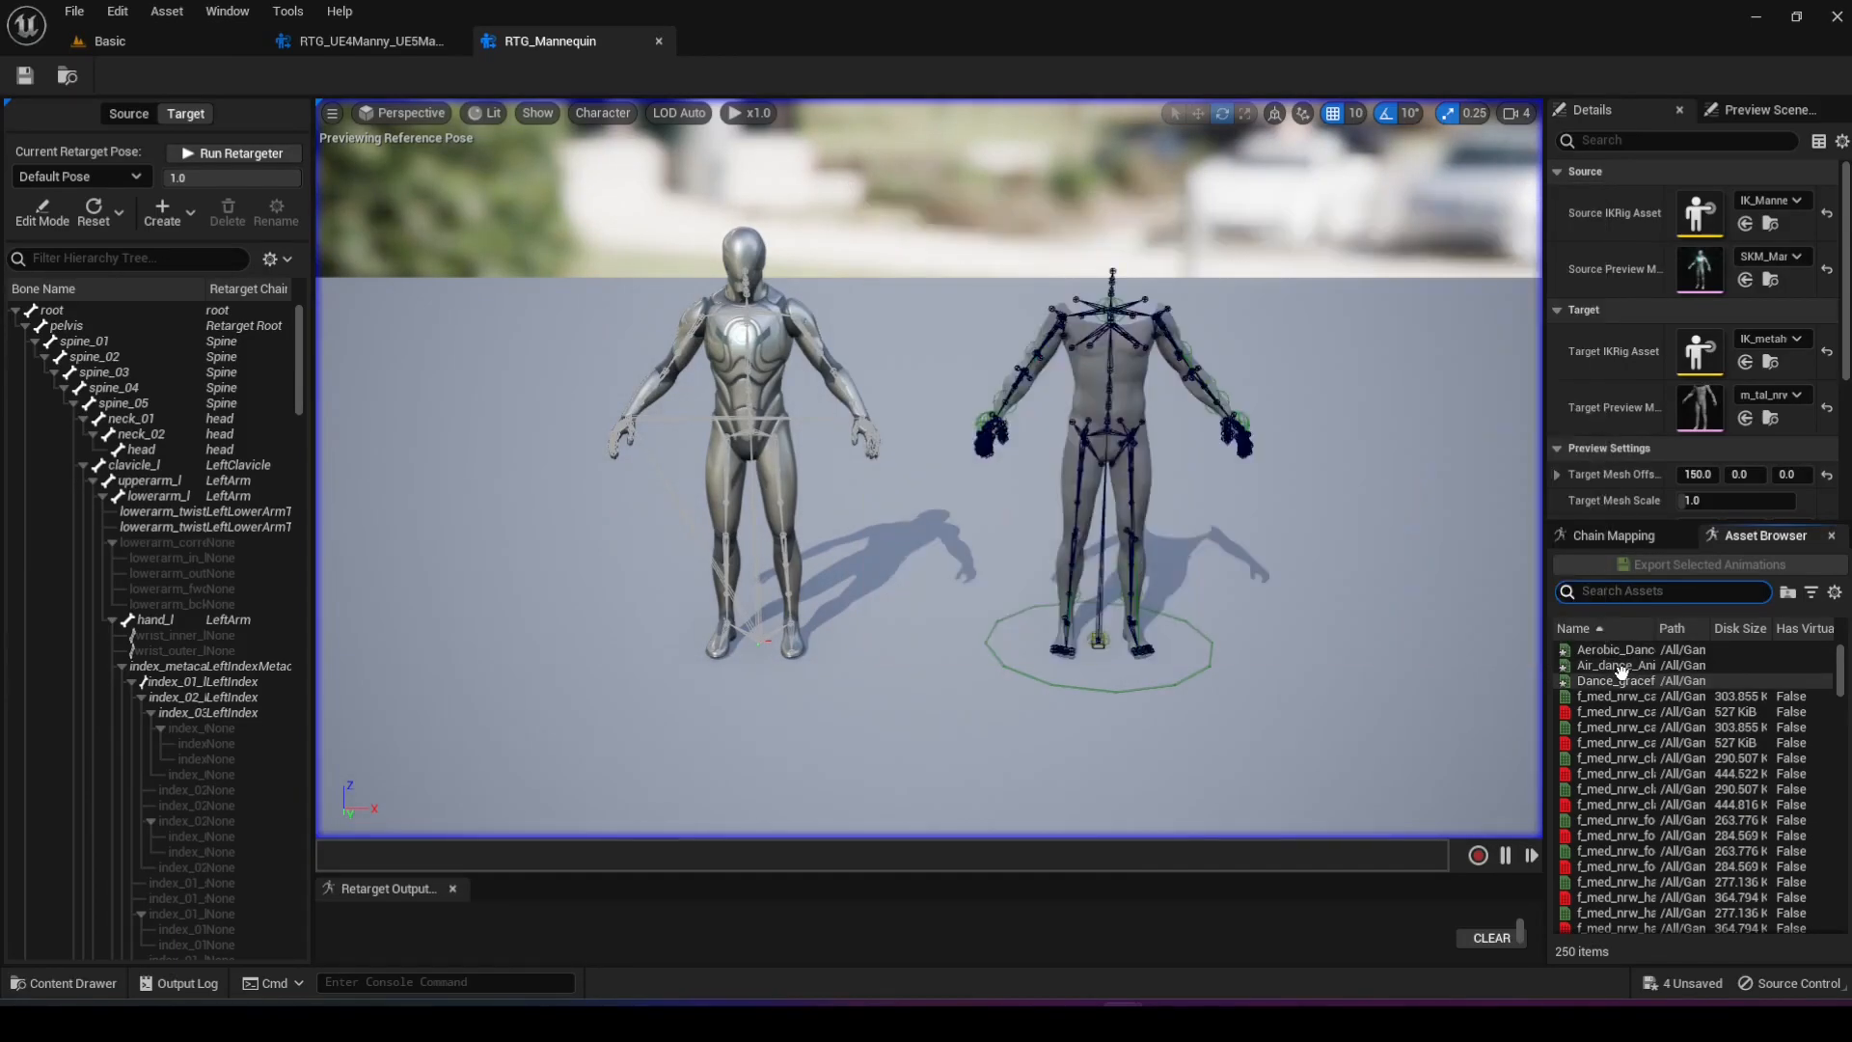
click(1590, 651)
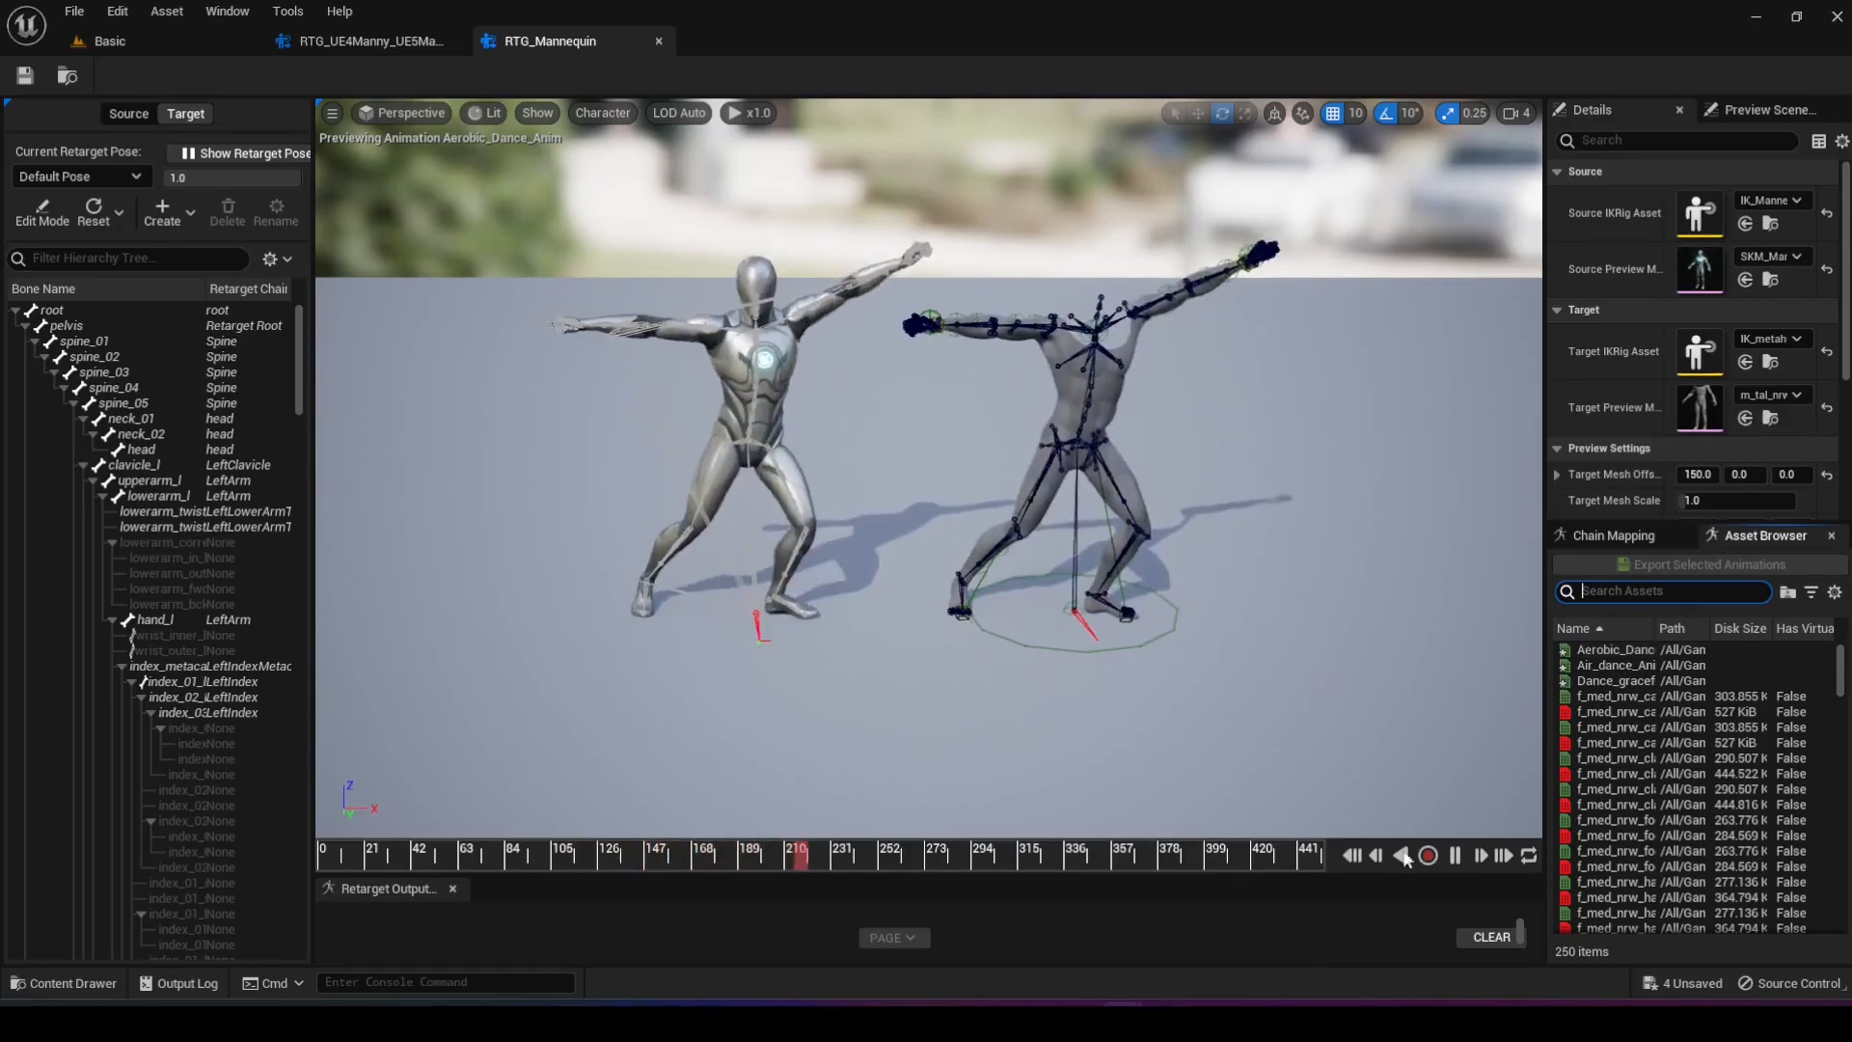
click(1456, 856)
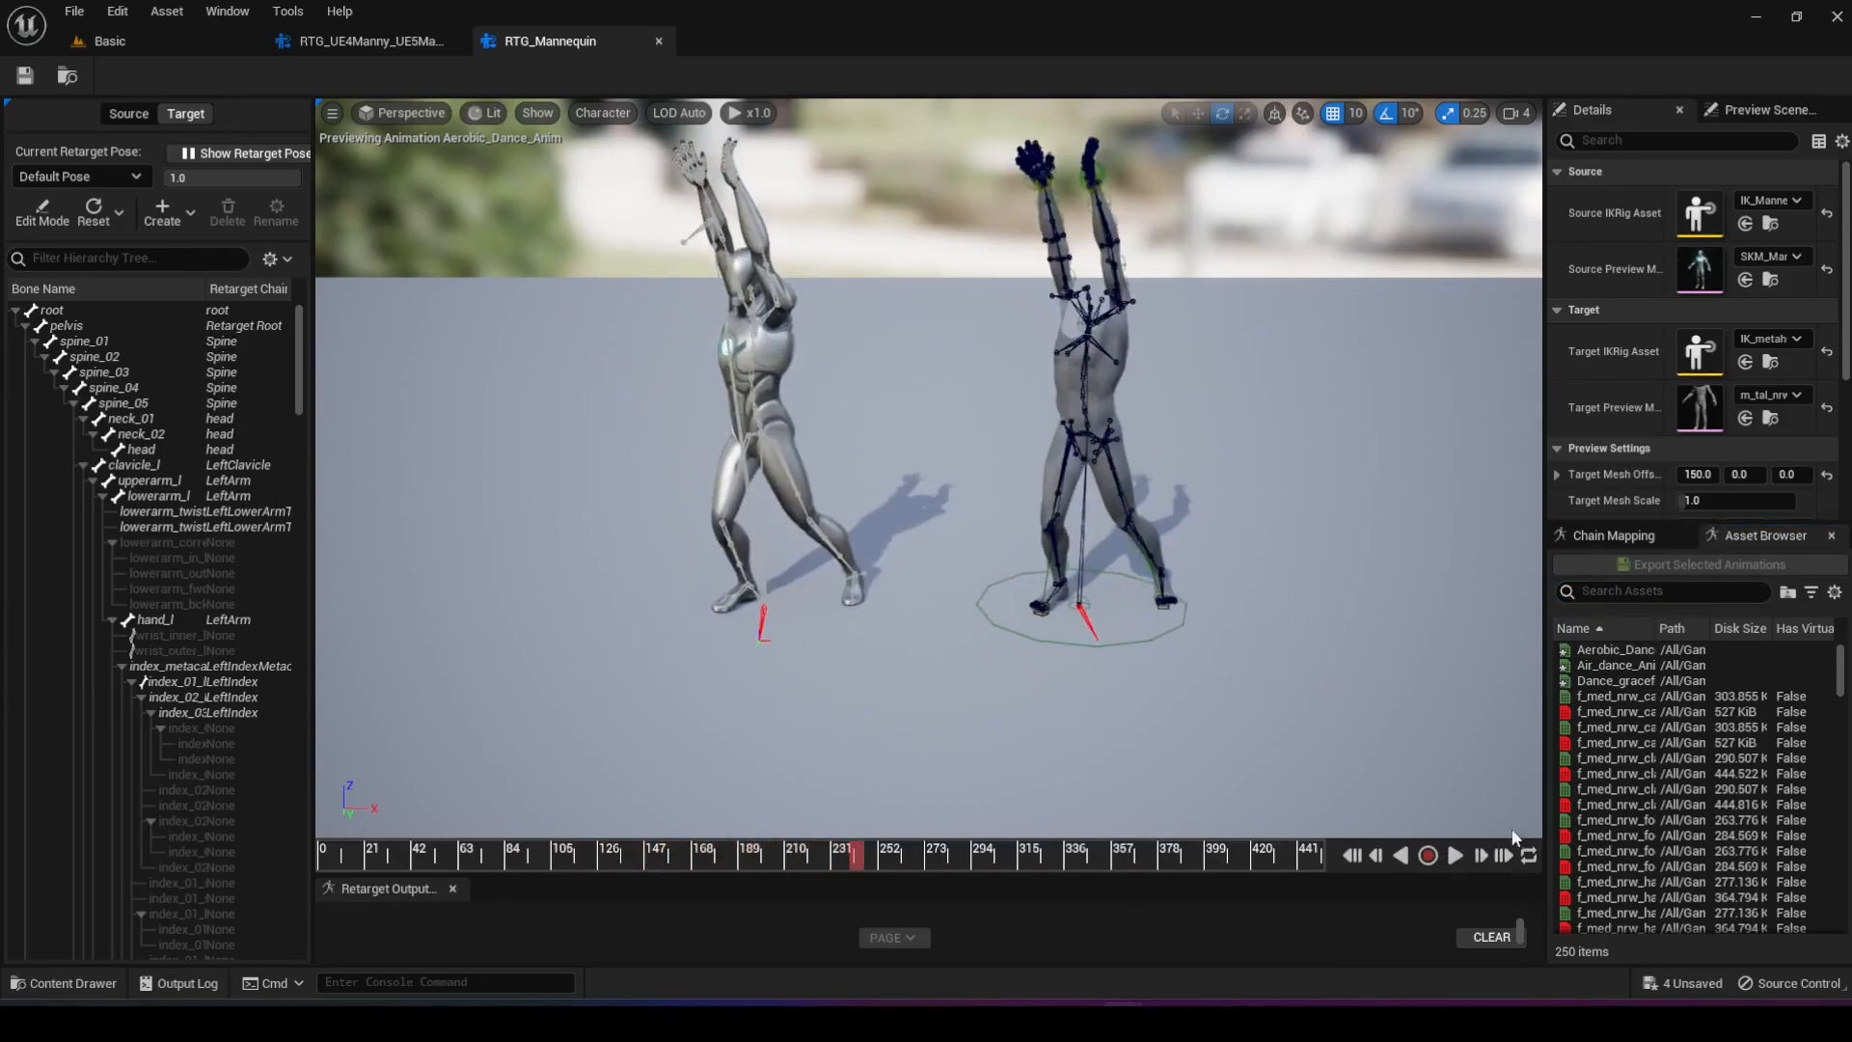
- Select the UE5 mannequin animations Aerobic_Dance_Anim, Air_dance_Anim, Dance_graceful_Anim and Magic_Spell_Cast_05_Anim for export in the RTG_Mannequin retargeter
click(1644, 653)
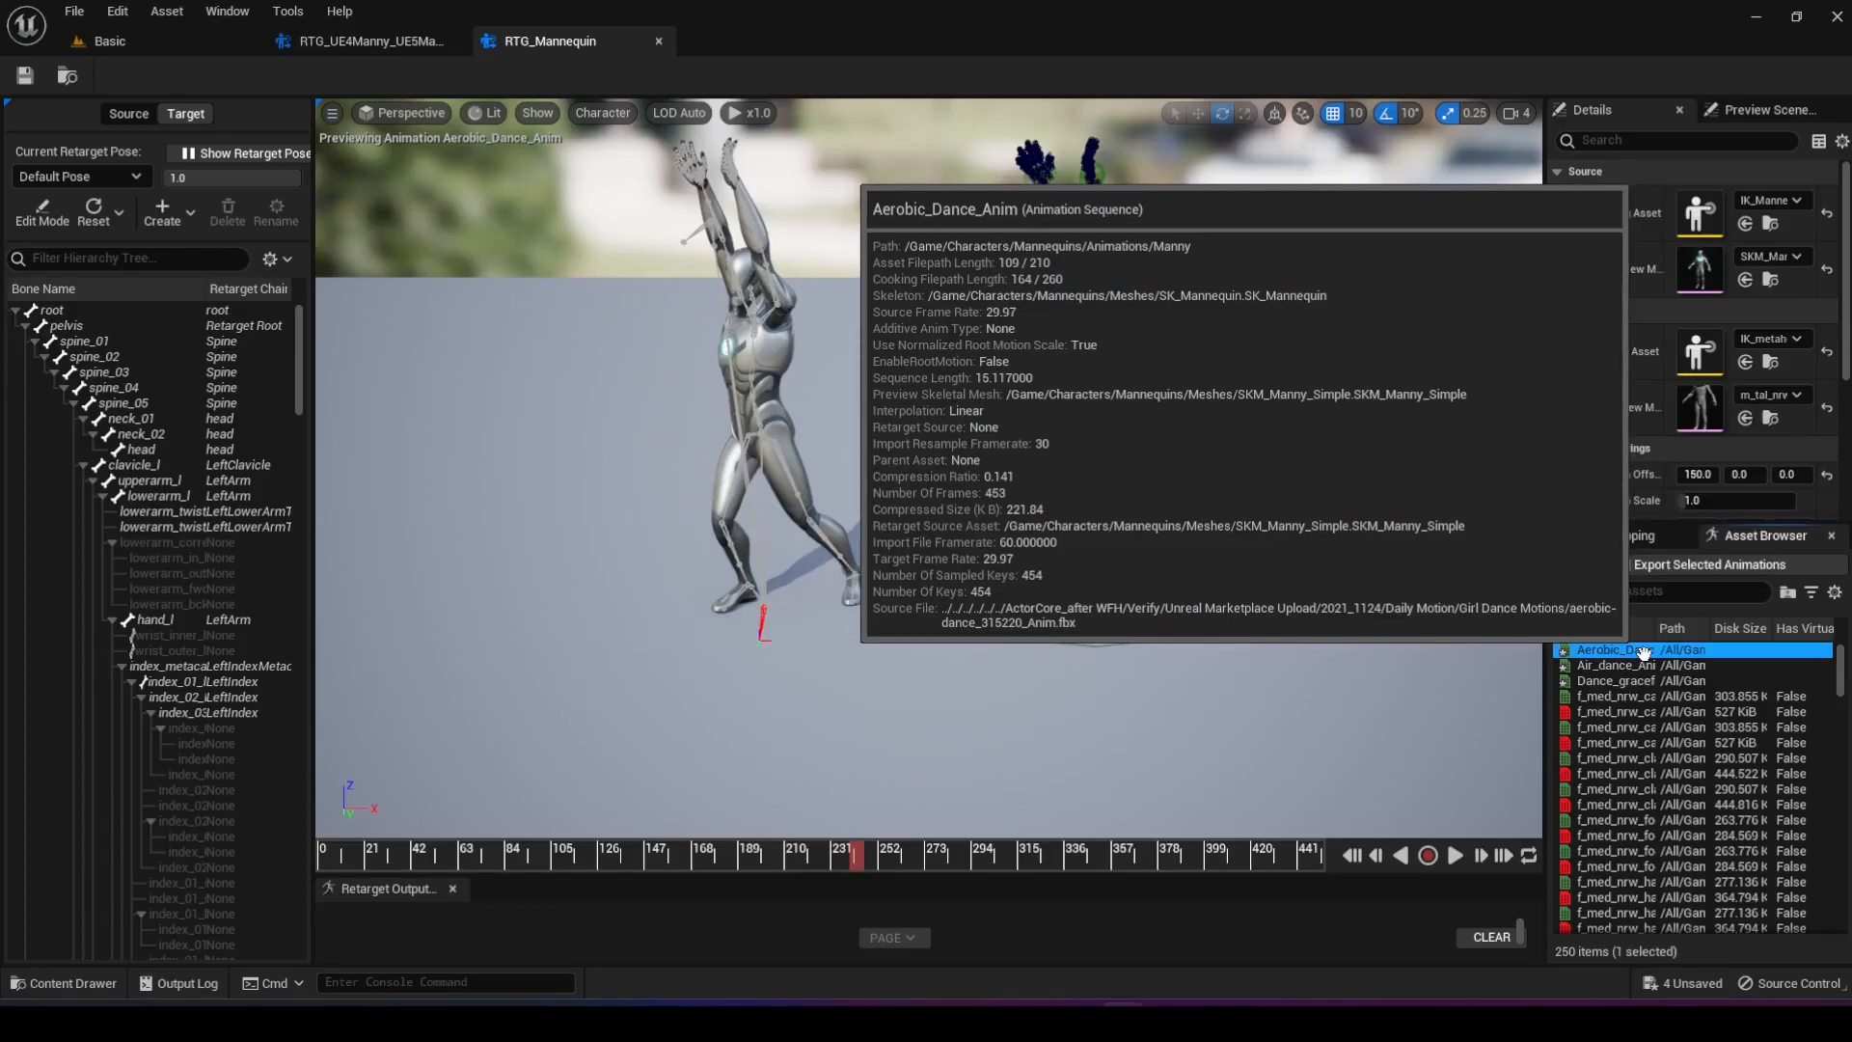
ctrl+click(1640, 666)
ctrl+click(1639, 682)
scroll(1665, 717, down, 8)
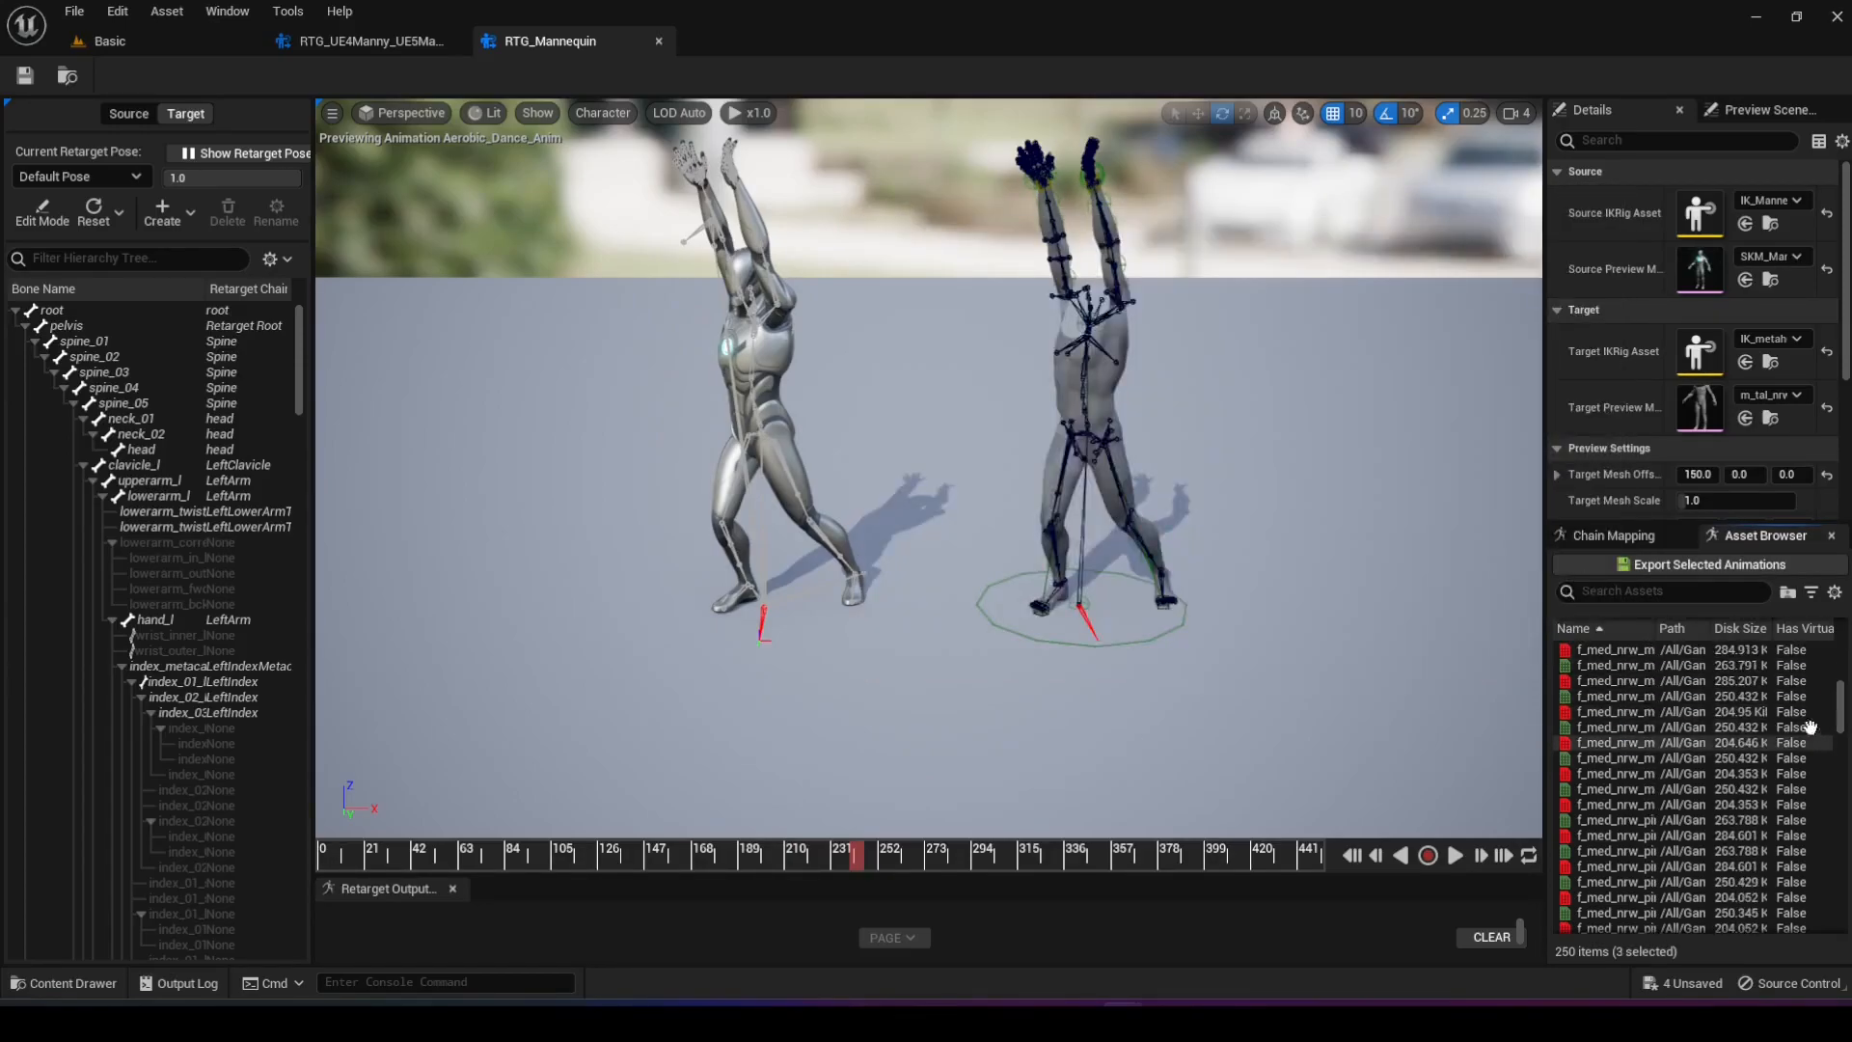
drag(1835, 703, 1835, 853)
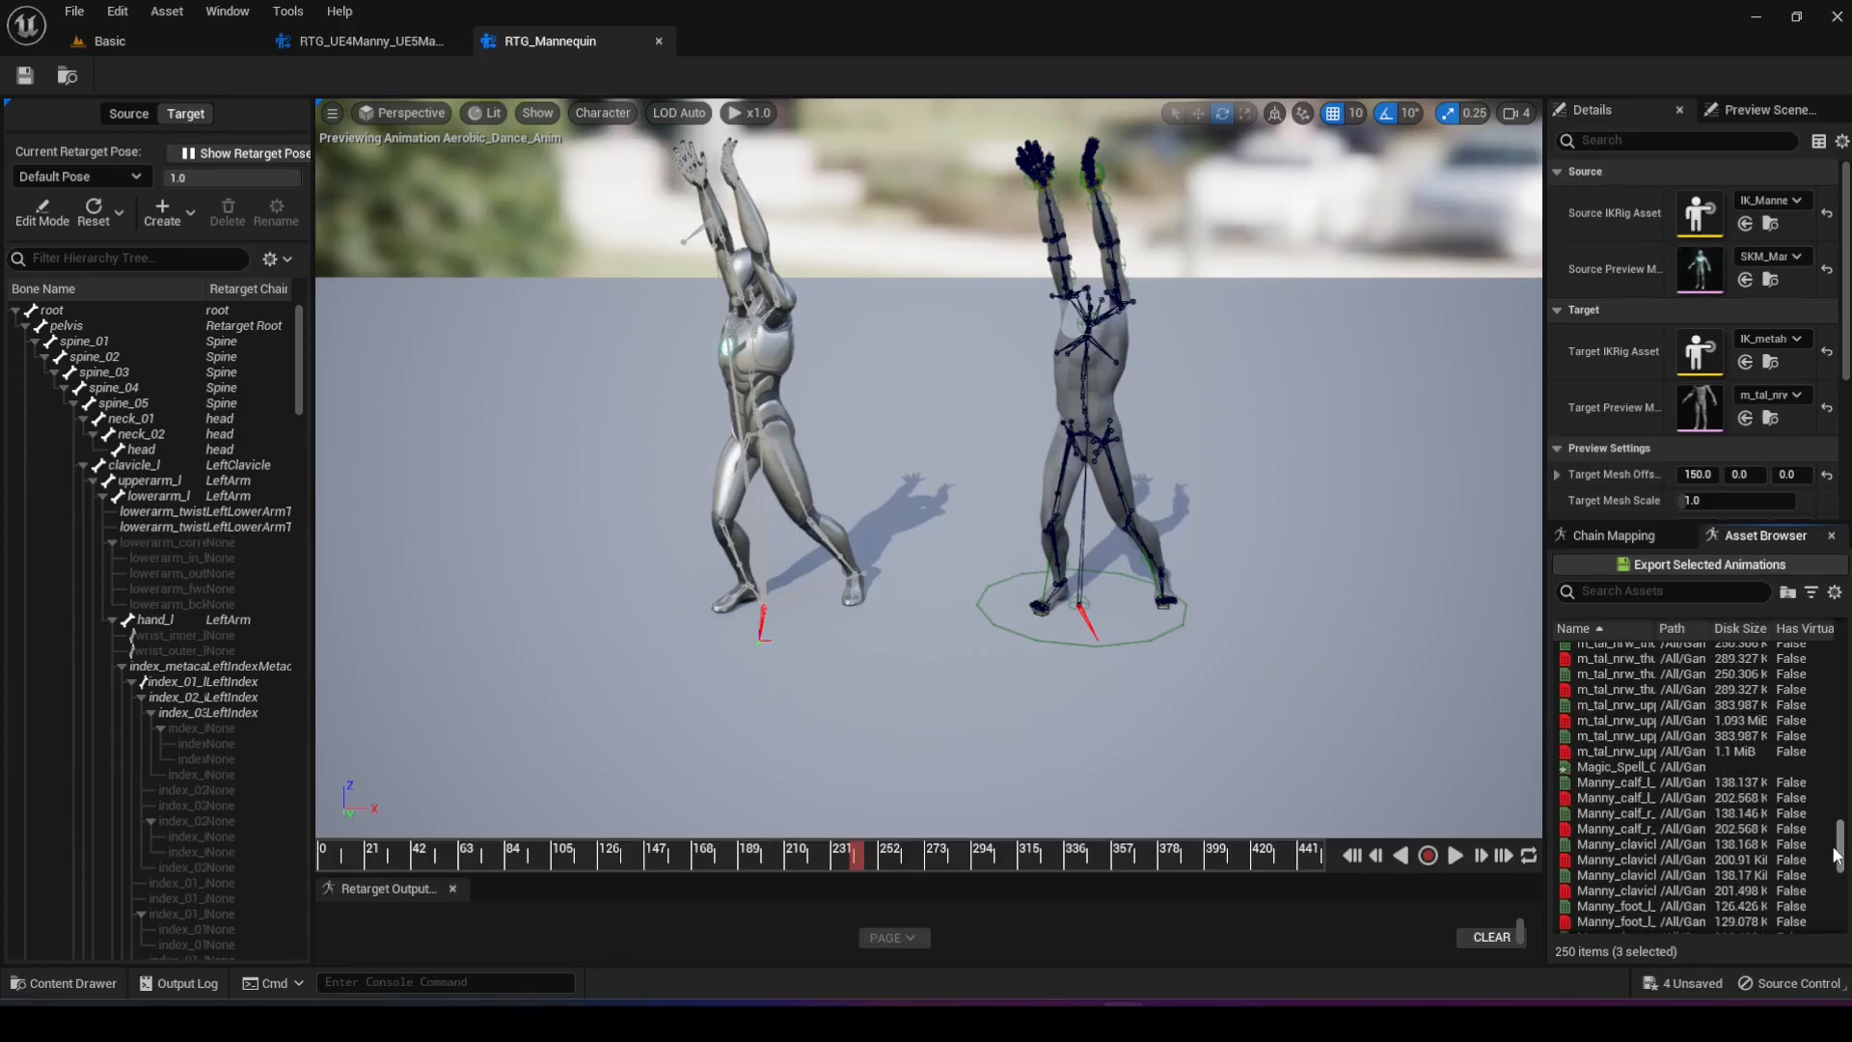
ctrl+click(1620, 766)
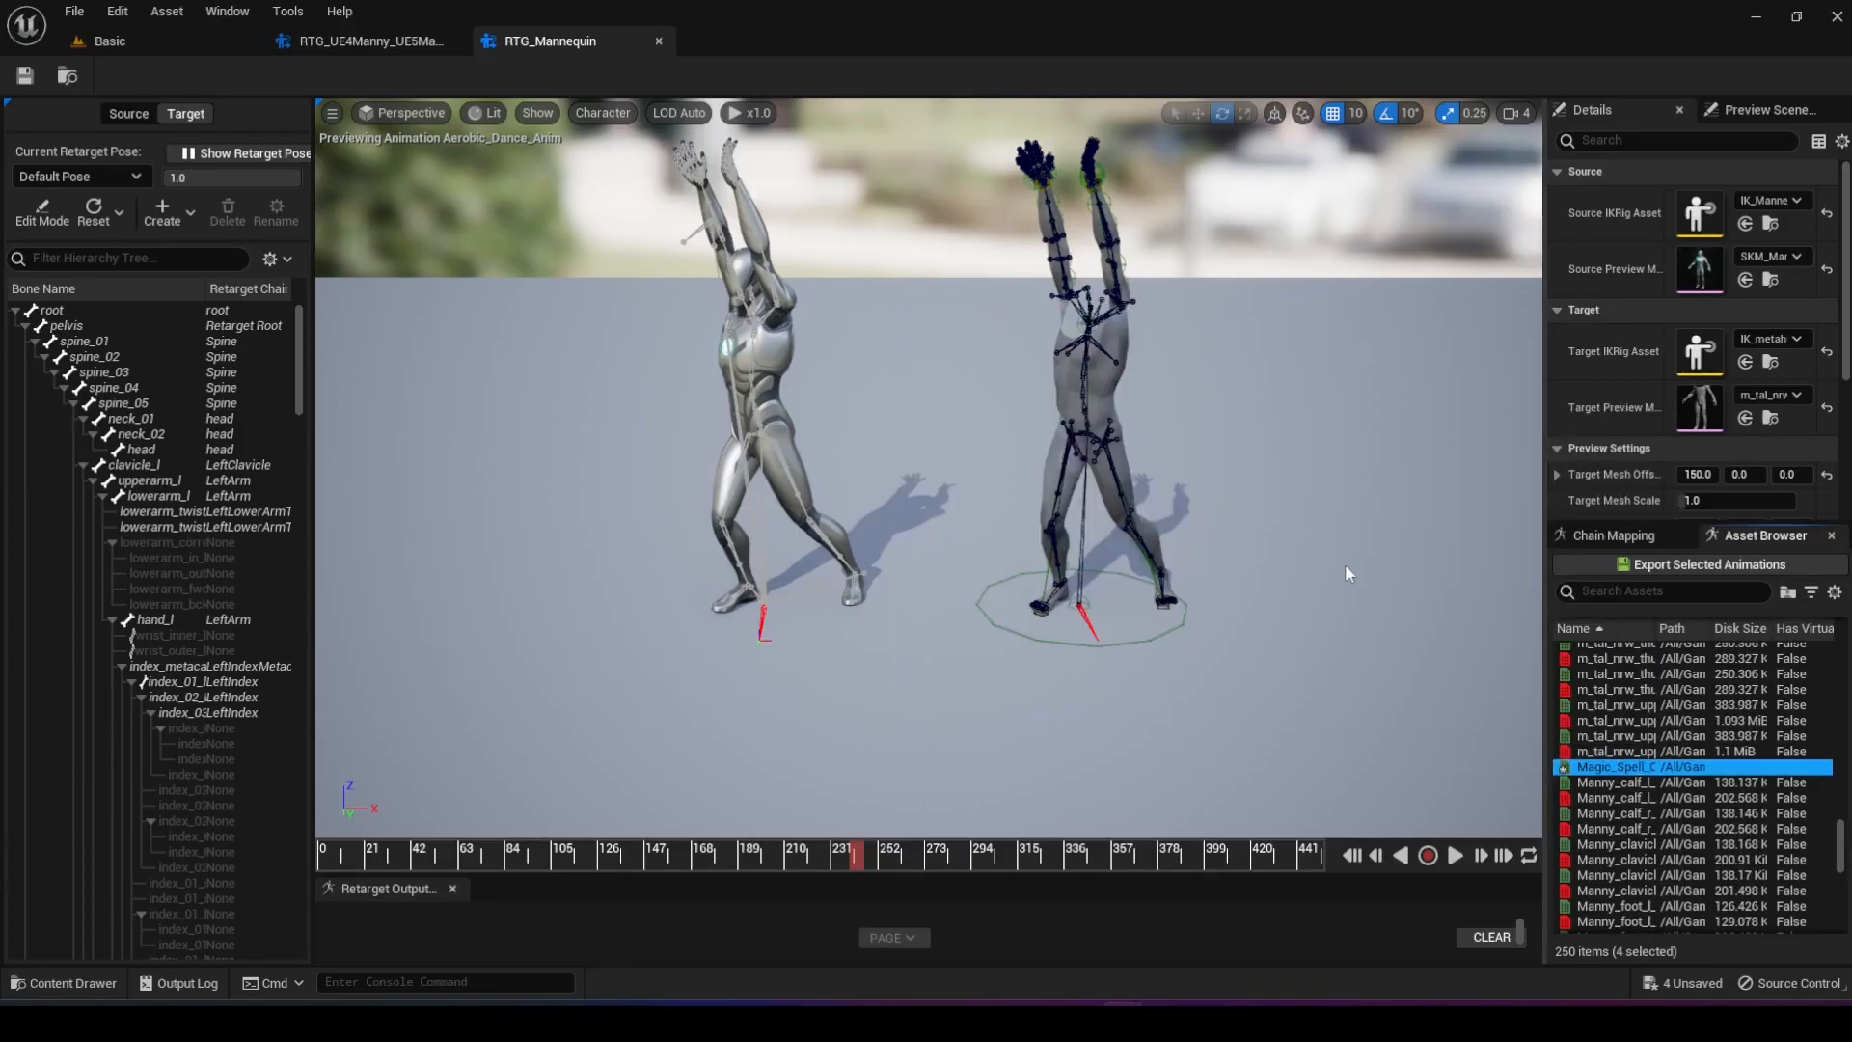
- Export the selected animations as retargeted assets to the MetaHumans/Trey folder
click(1624, 563)
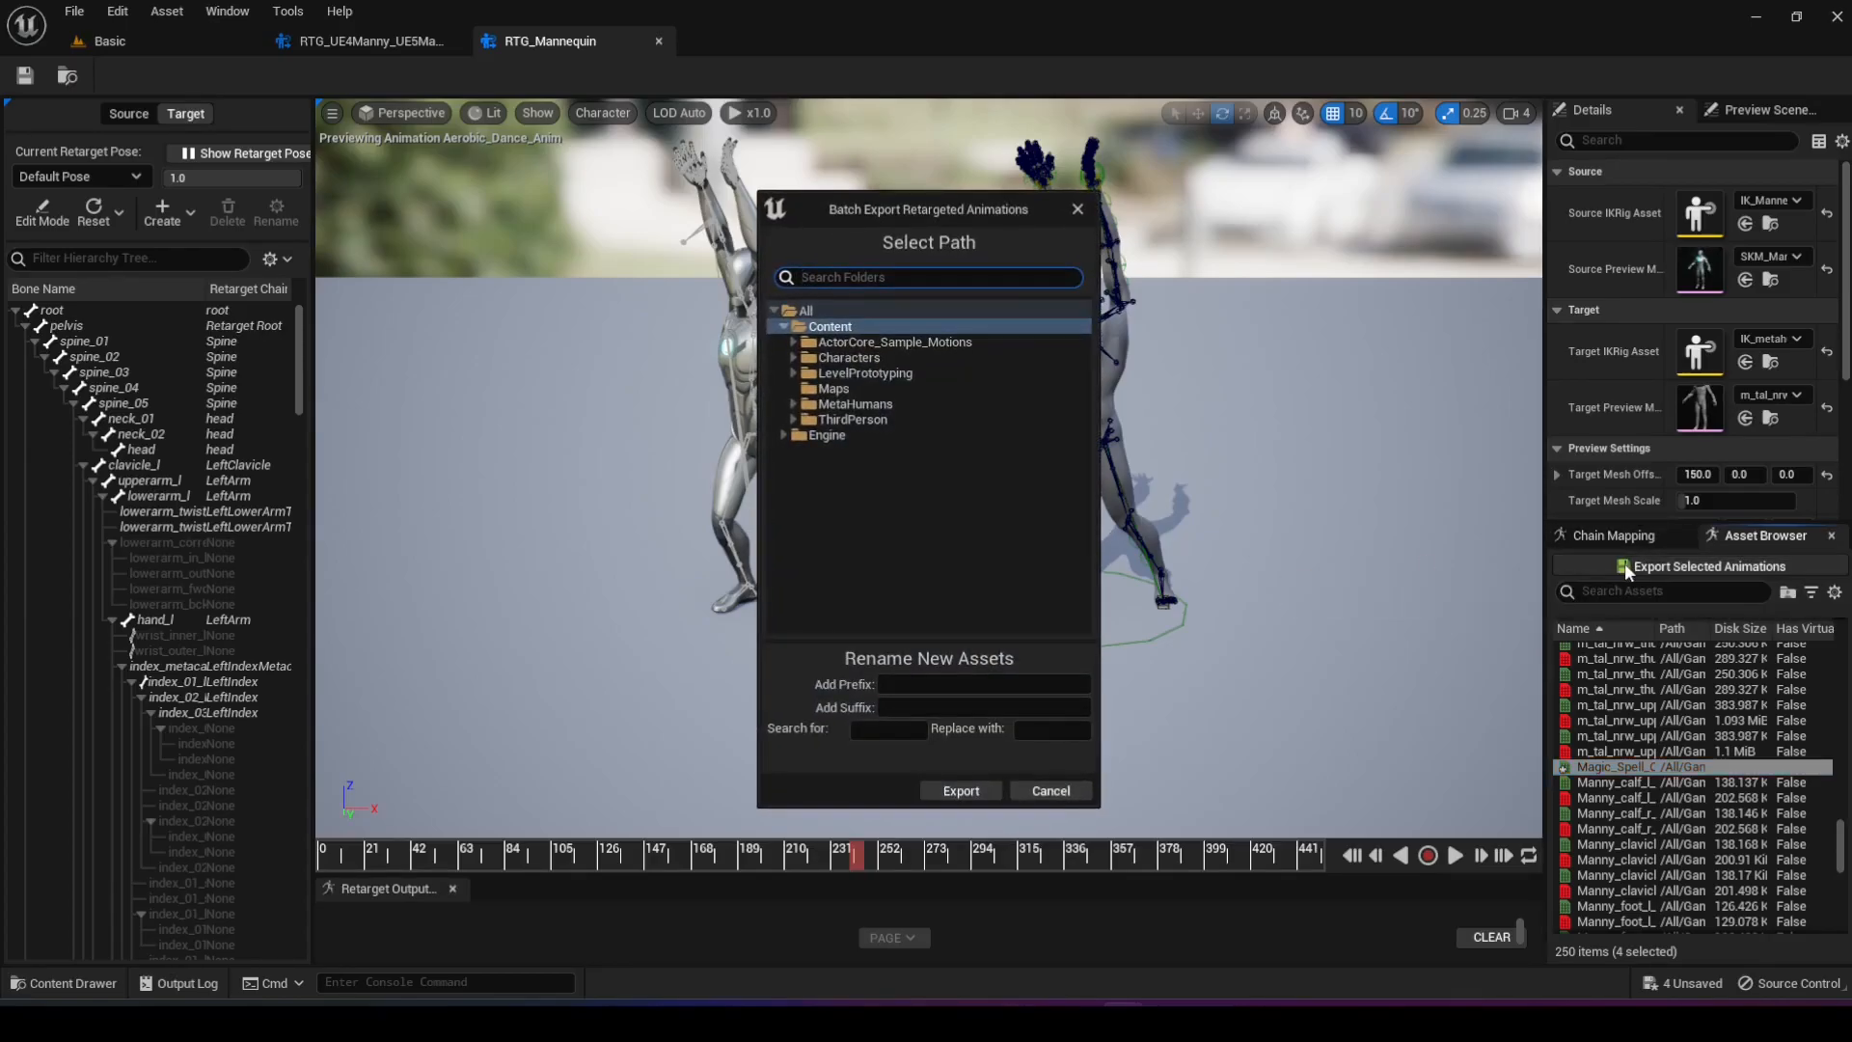
click(882, 406)
click(793, 404)
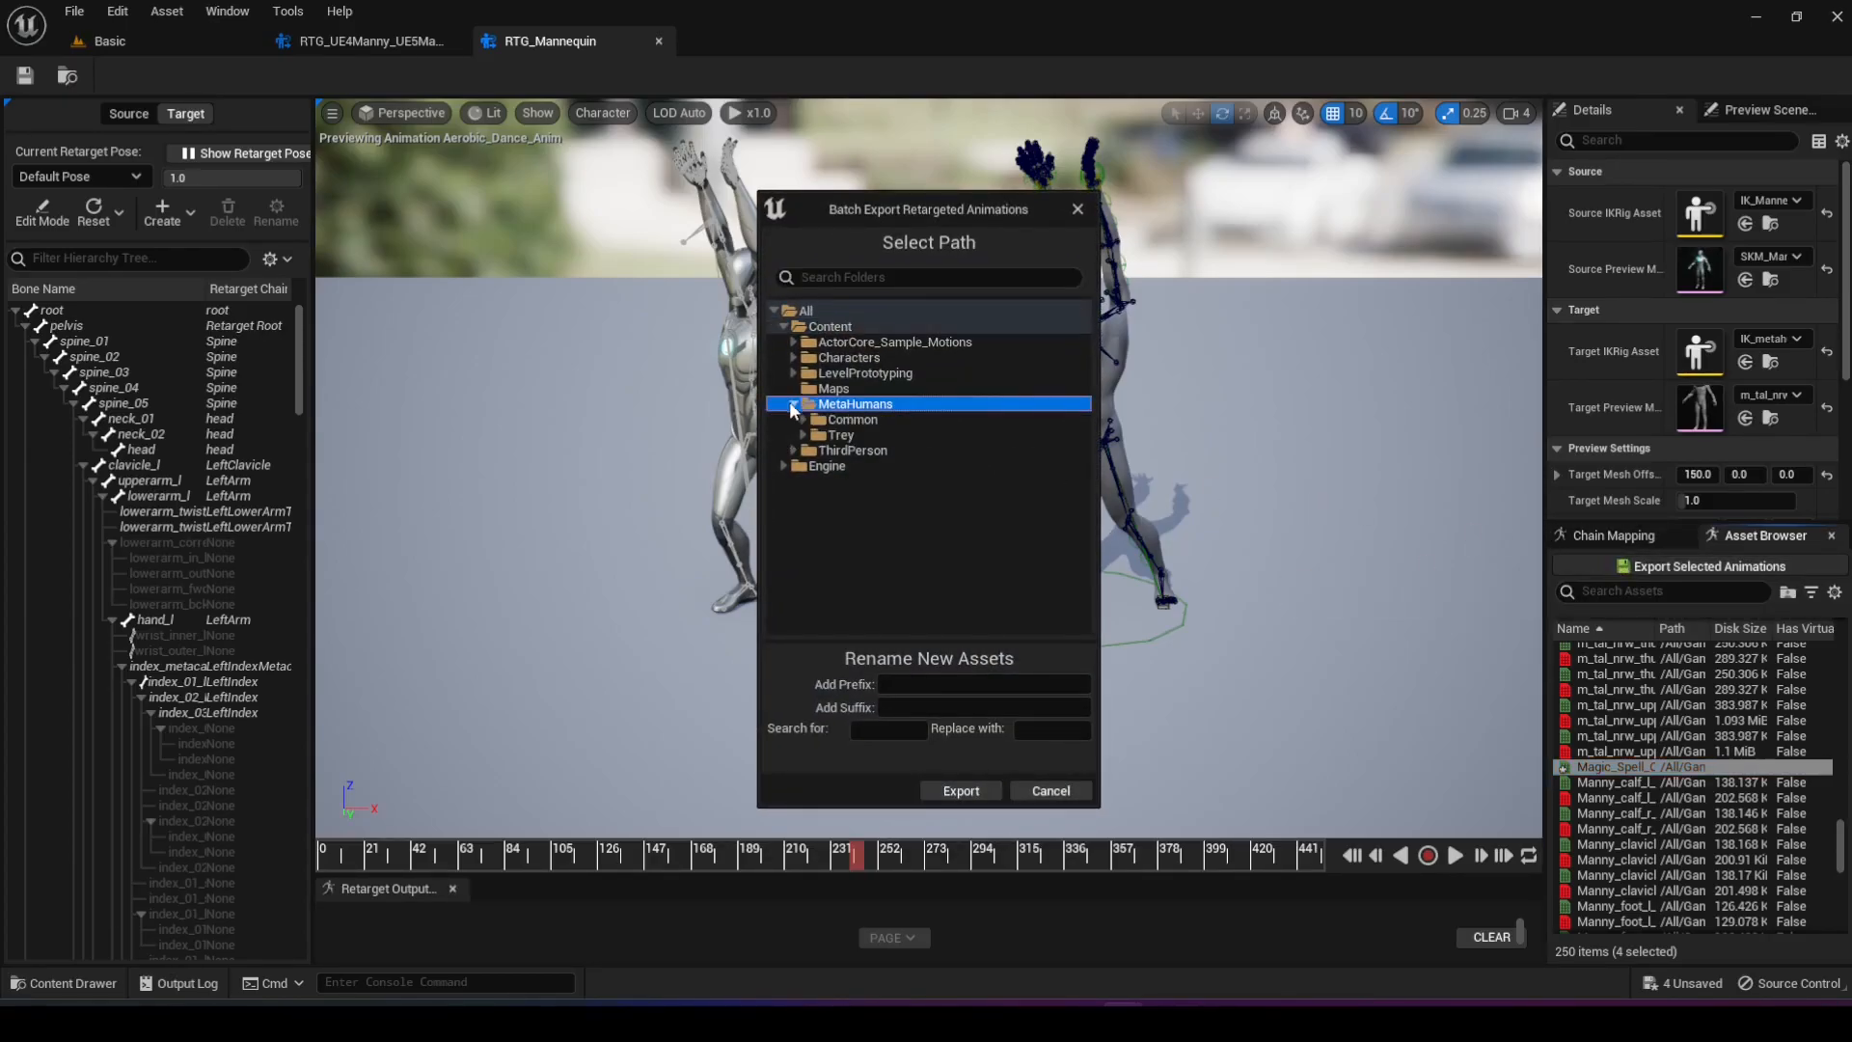
click(802, 435)
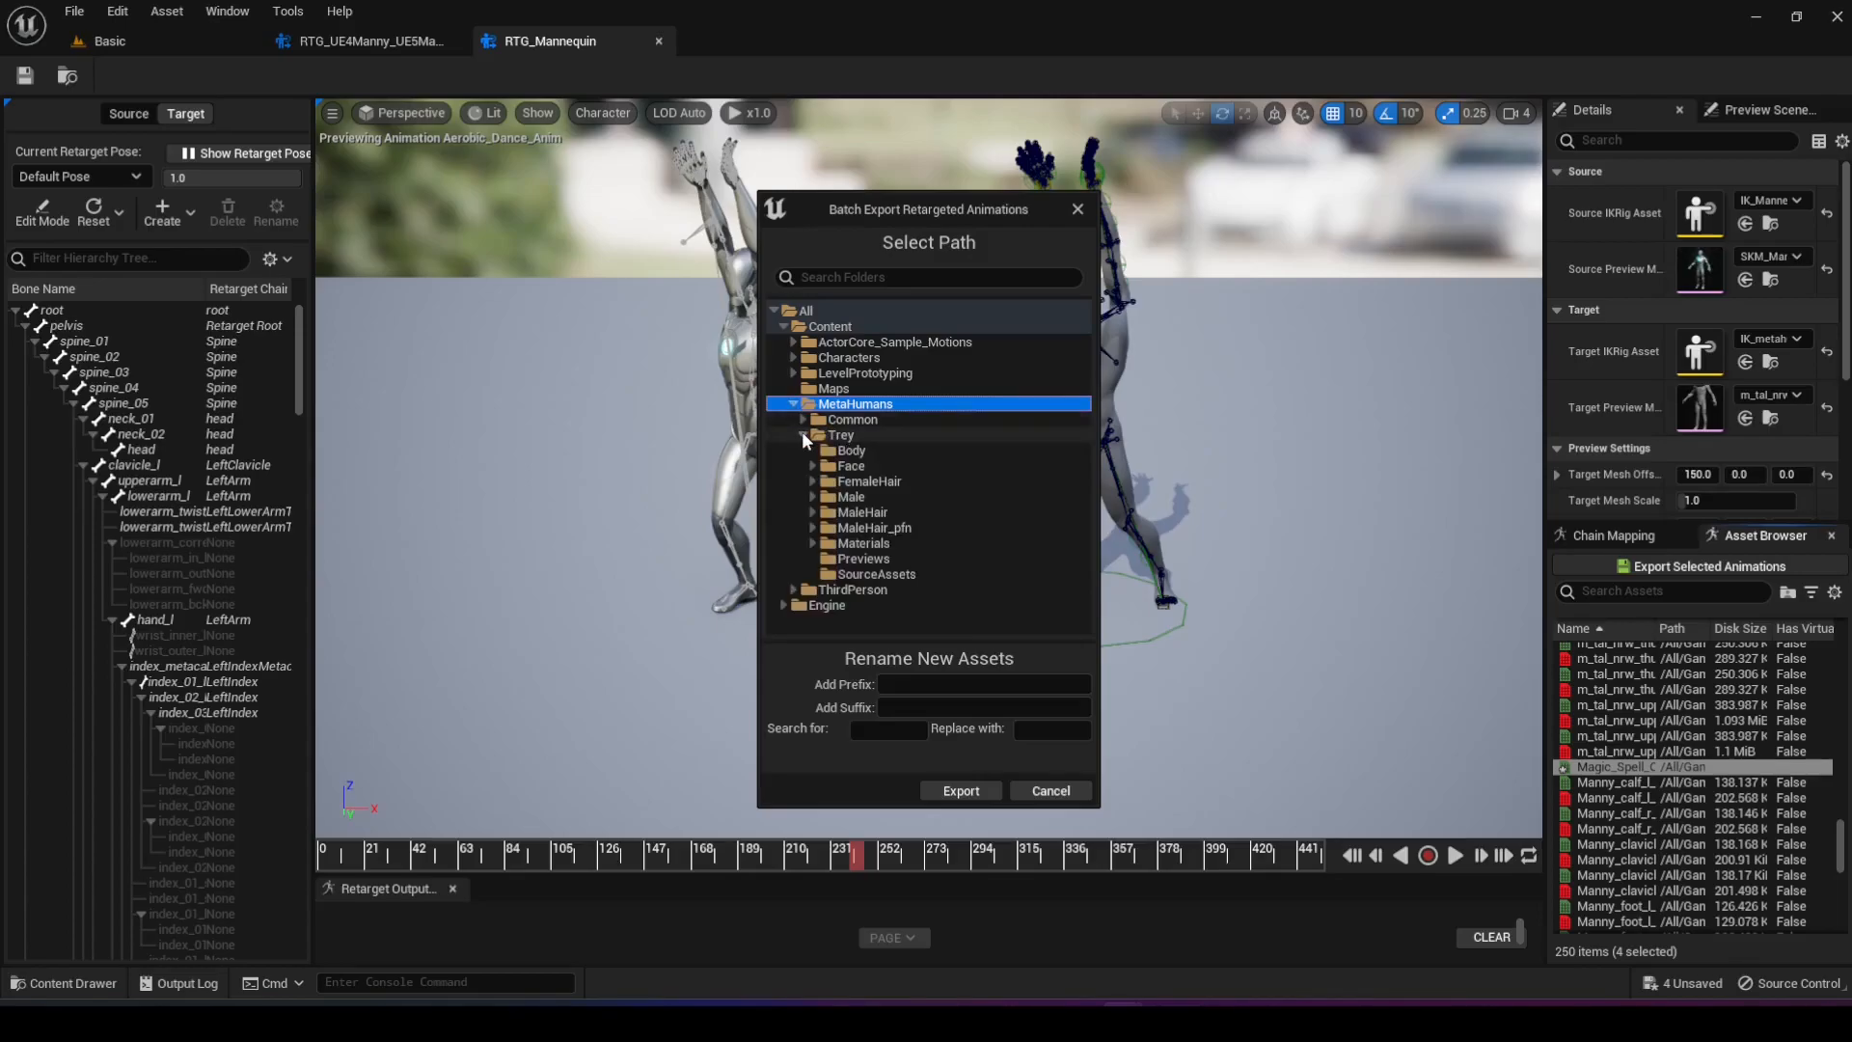
click(882, 436)
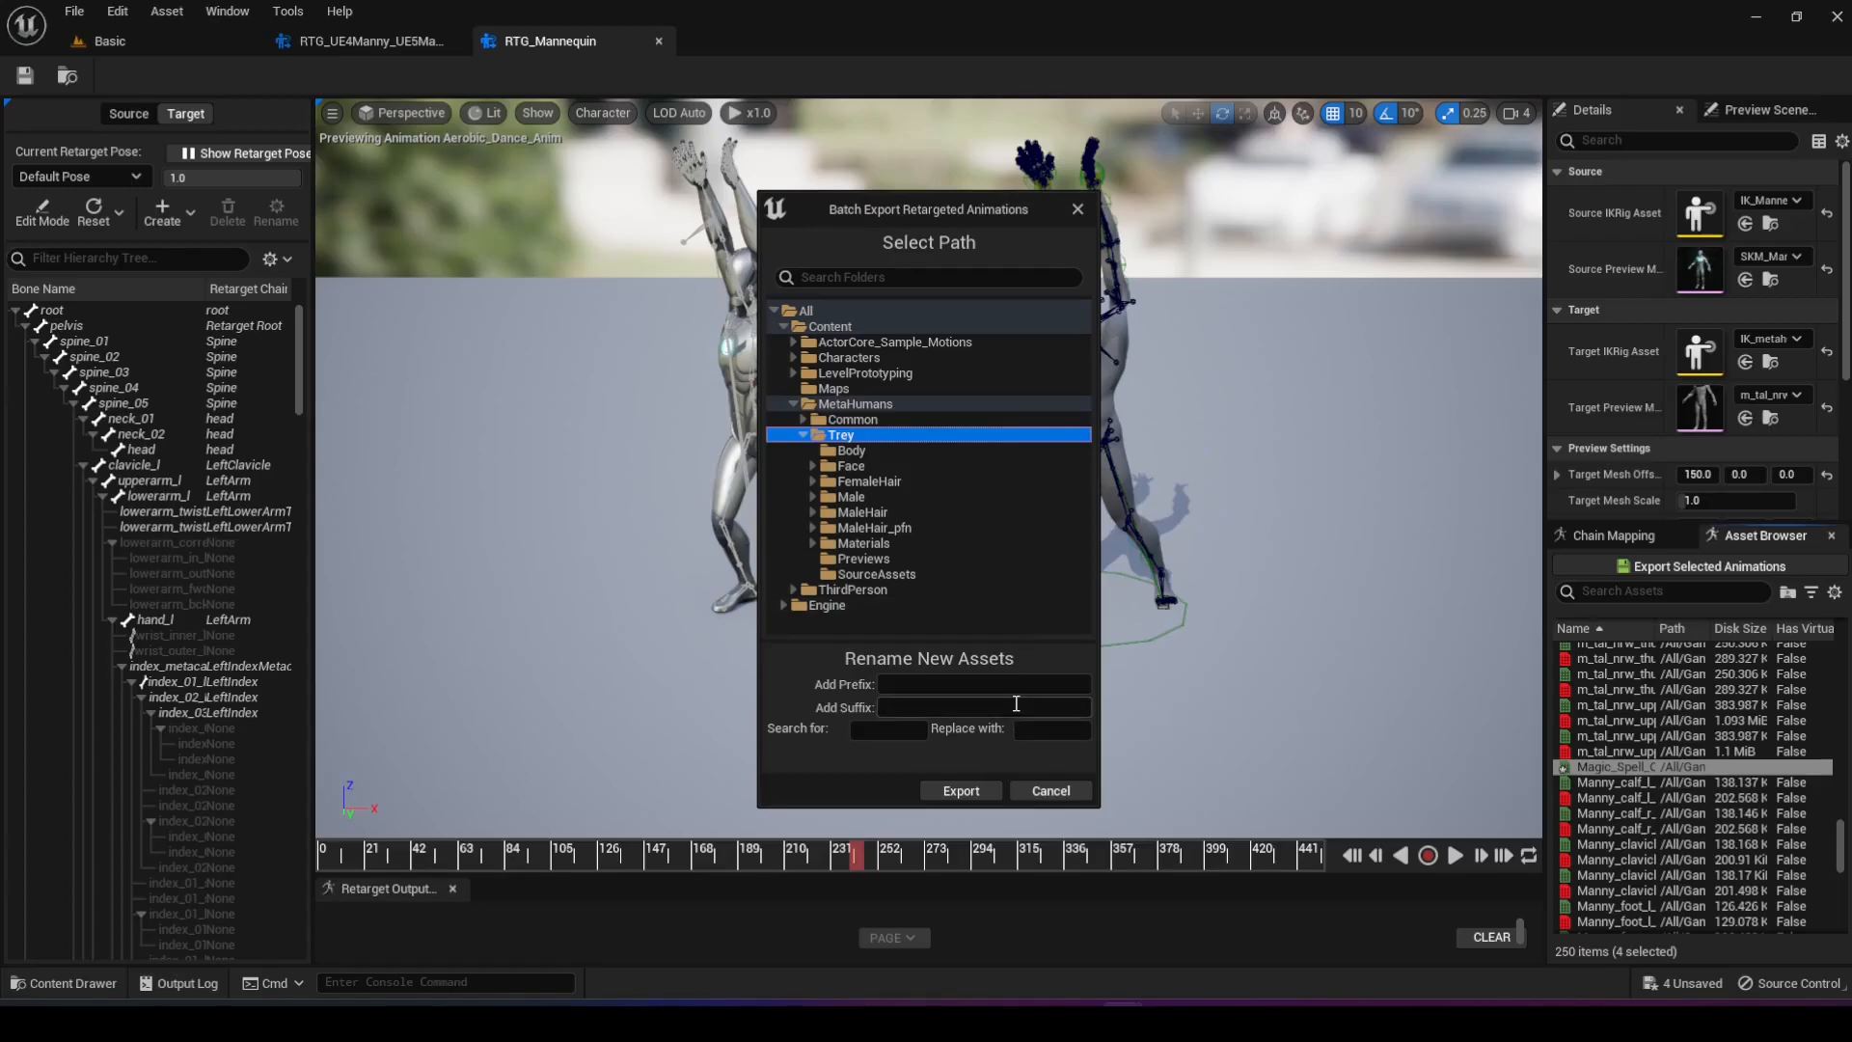
click(963, 791)
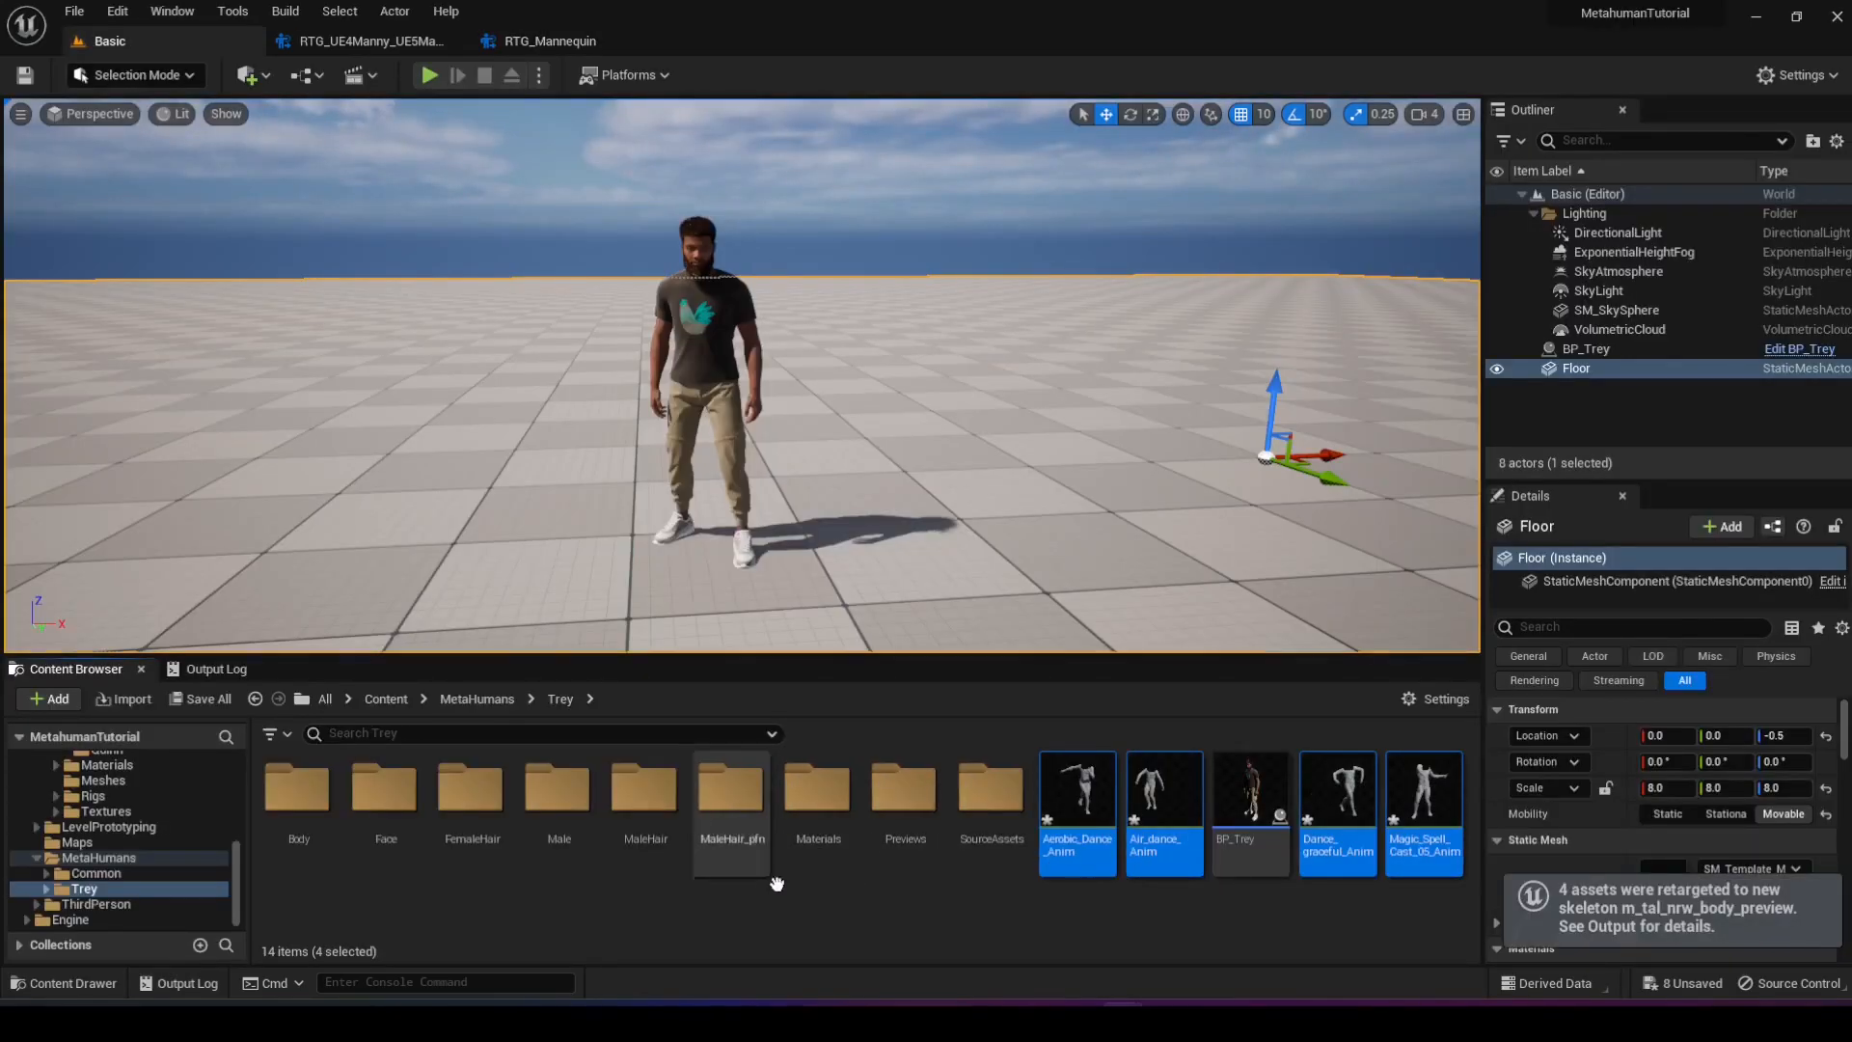
click(664, 909)
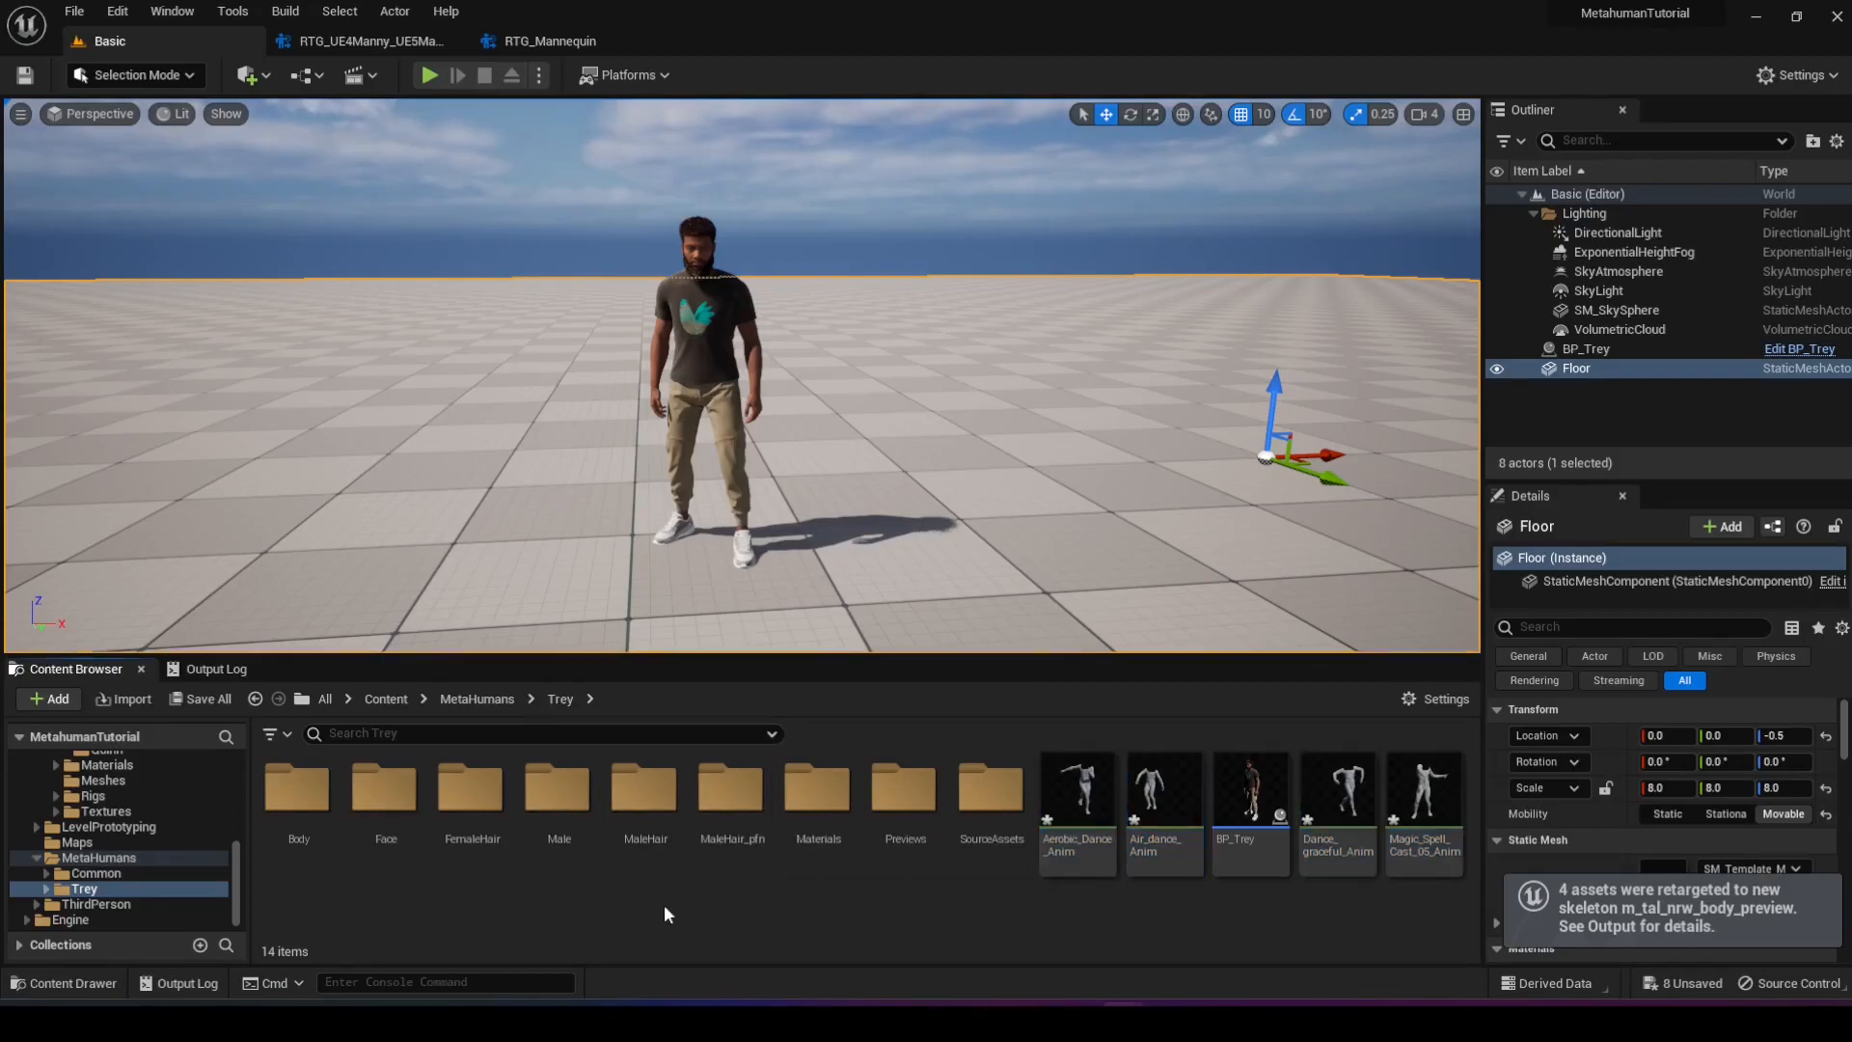
- Create a folder named Animations inside the MetaHumans/Trey folder
right_click(845, 897)
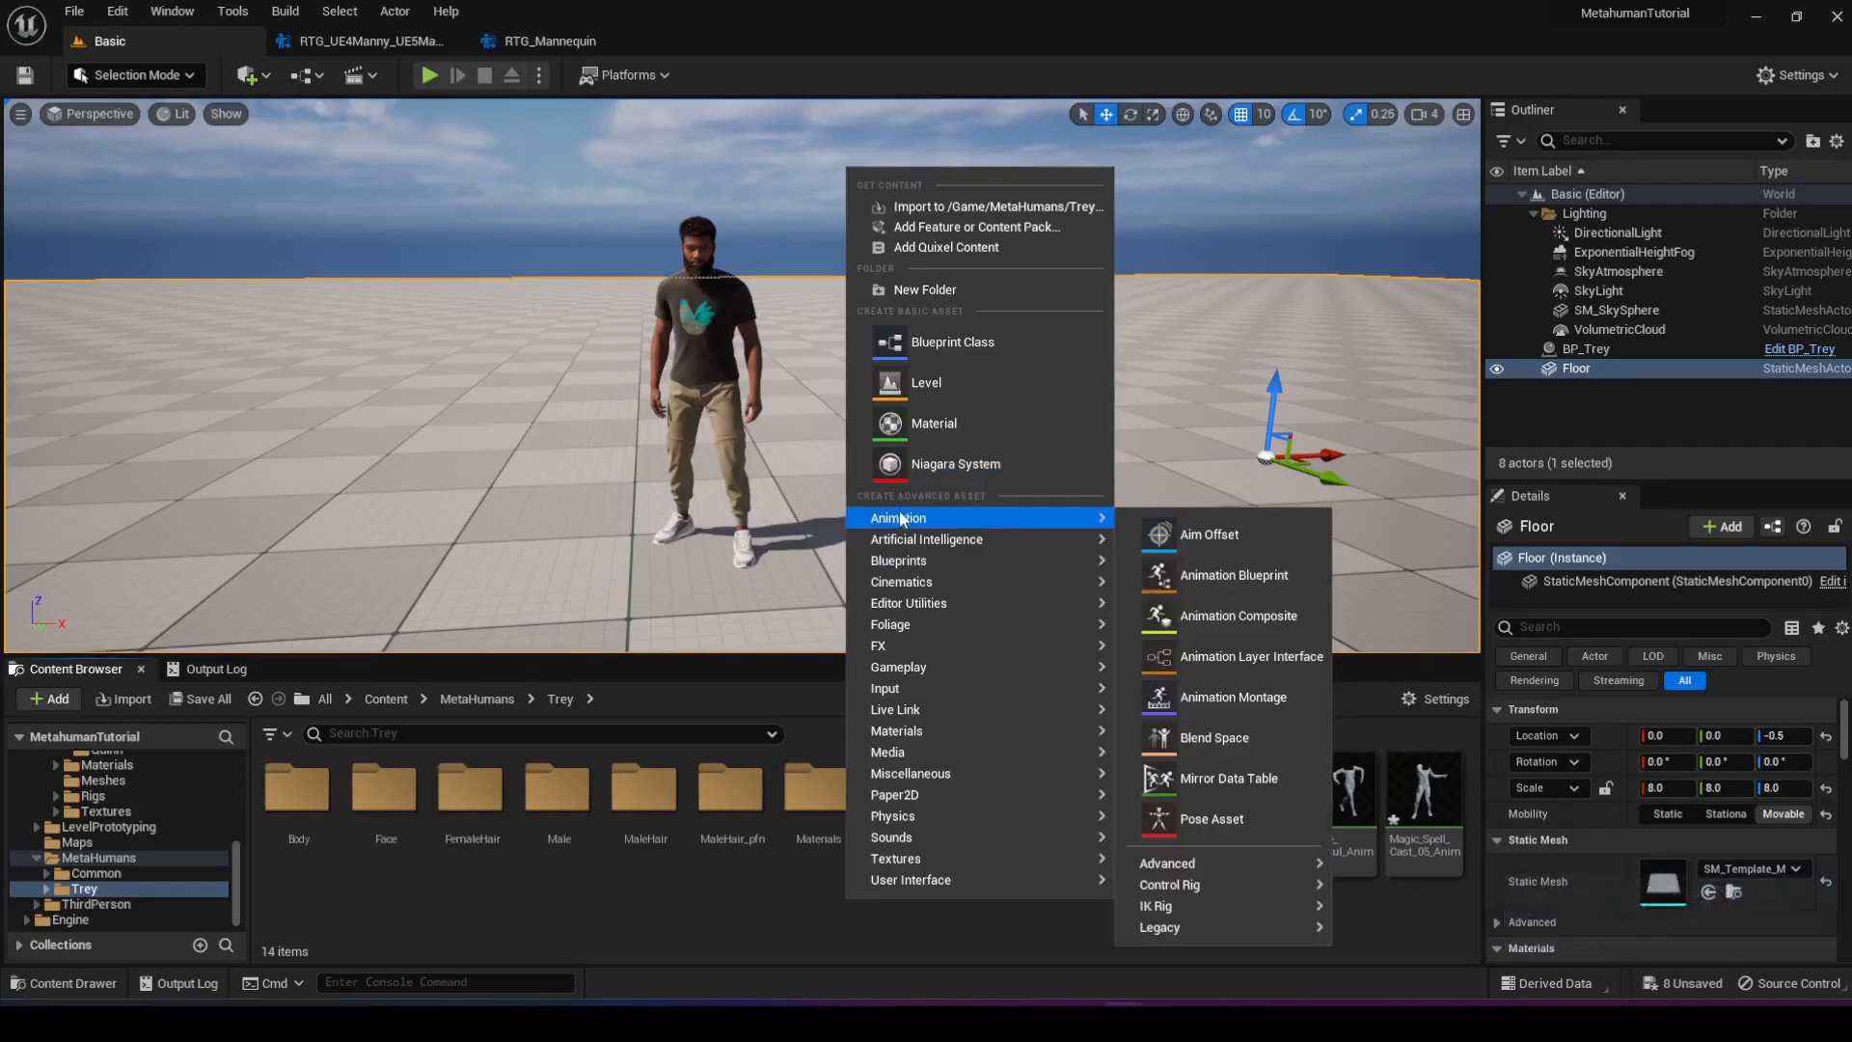
click(964, 291)
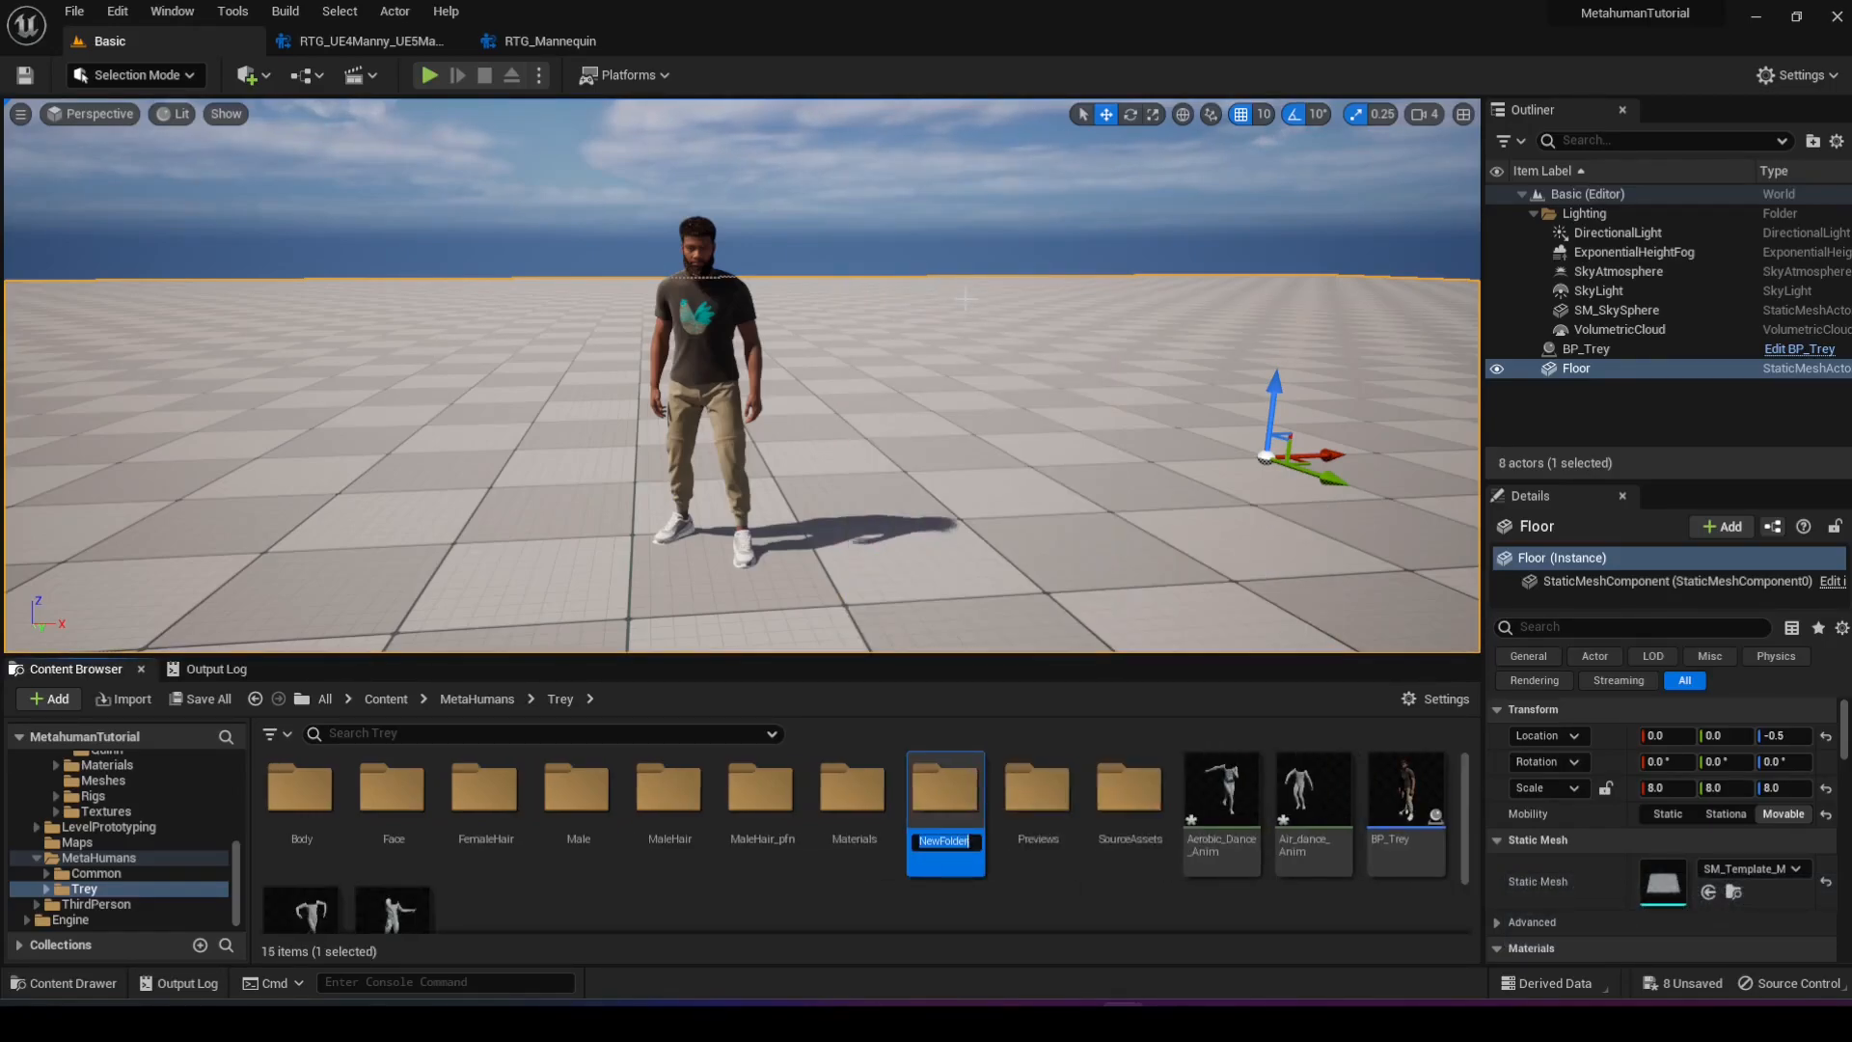
text(Animations)
key(Return)
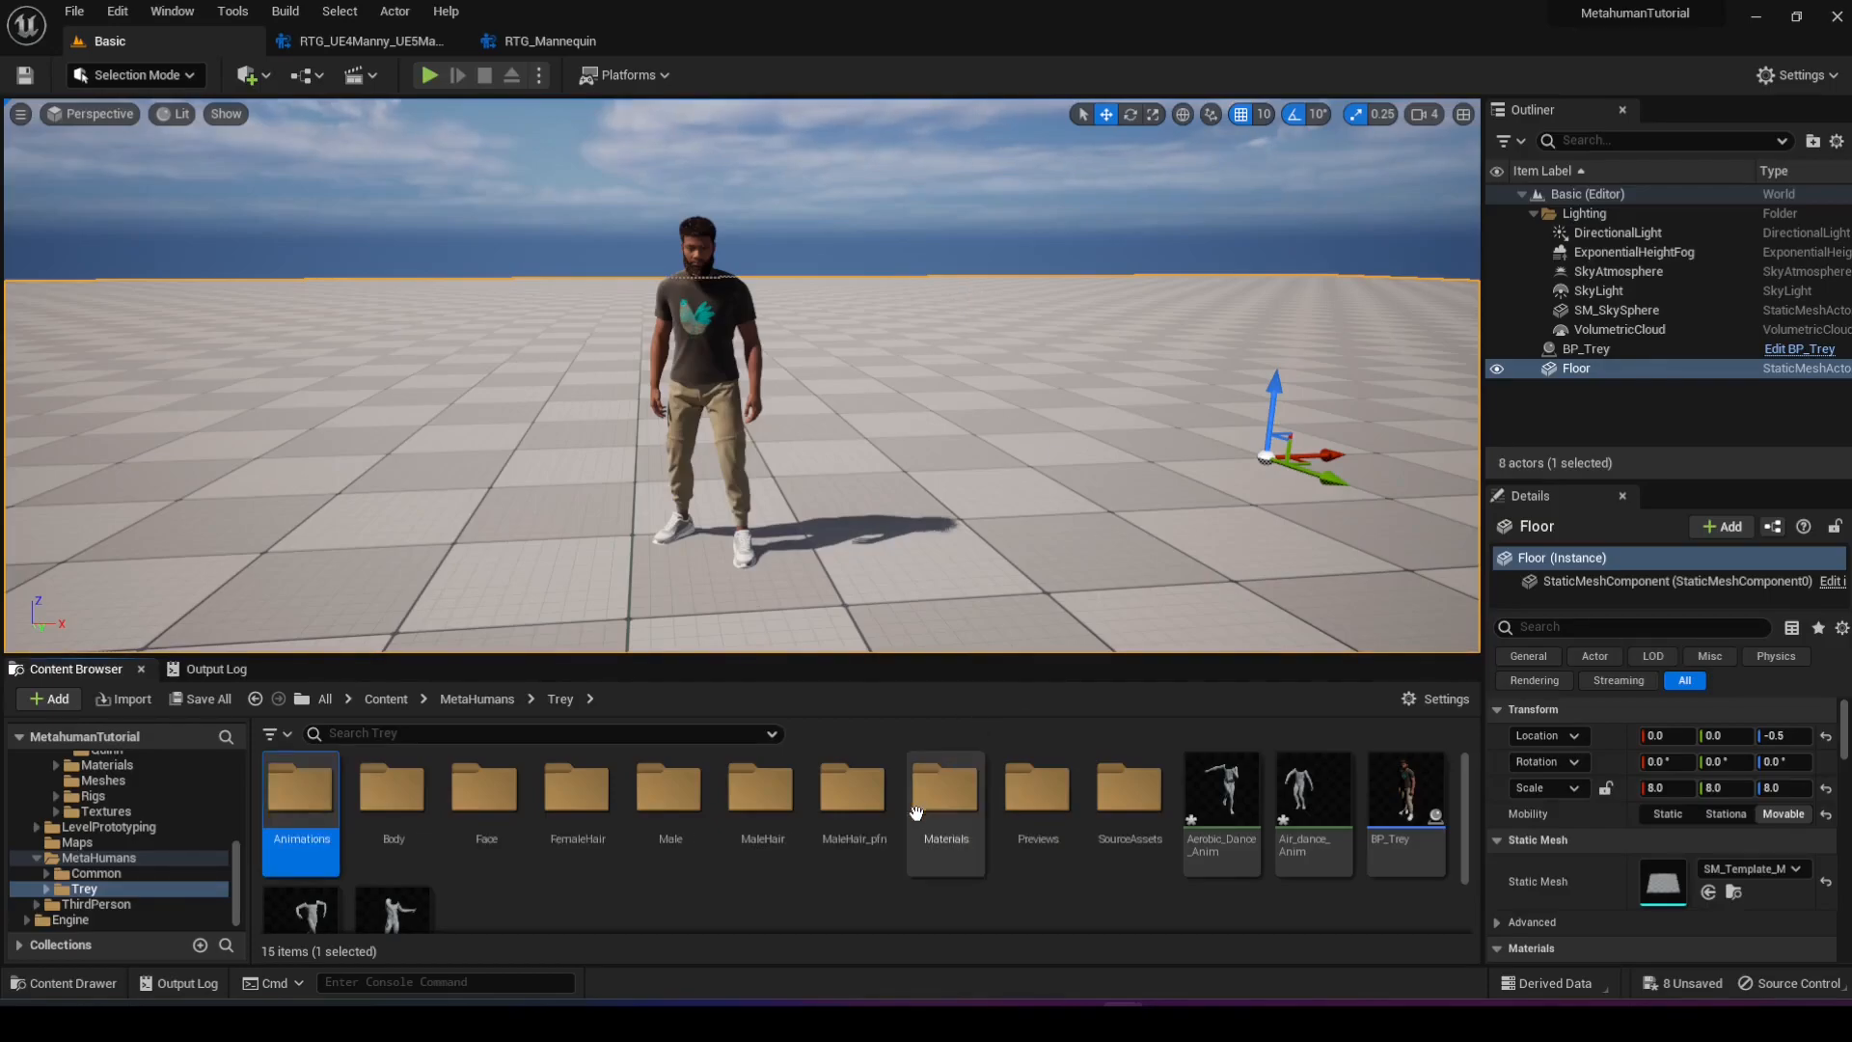
- Move the four retargeted animations from the Trey folder into its Animations subfolder
scroll(919, 810, down, 1)
click(1228, 819)
ctrl+click(1314, 815)
ctrl+click(368, 911)
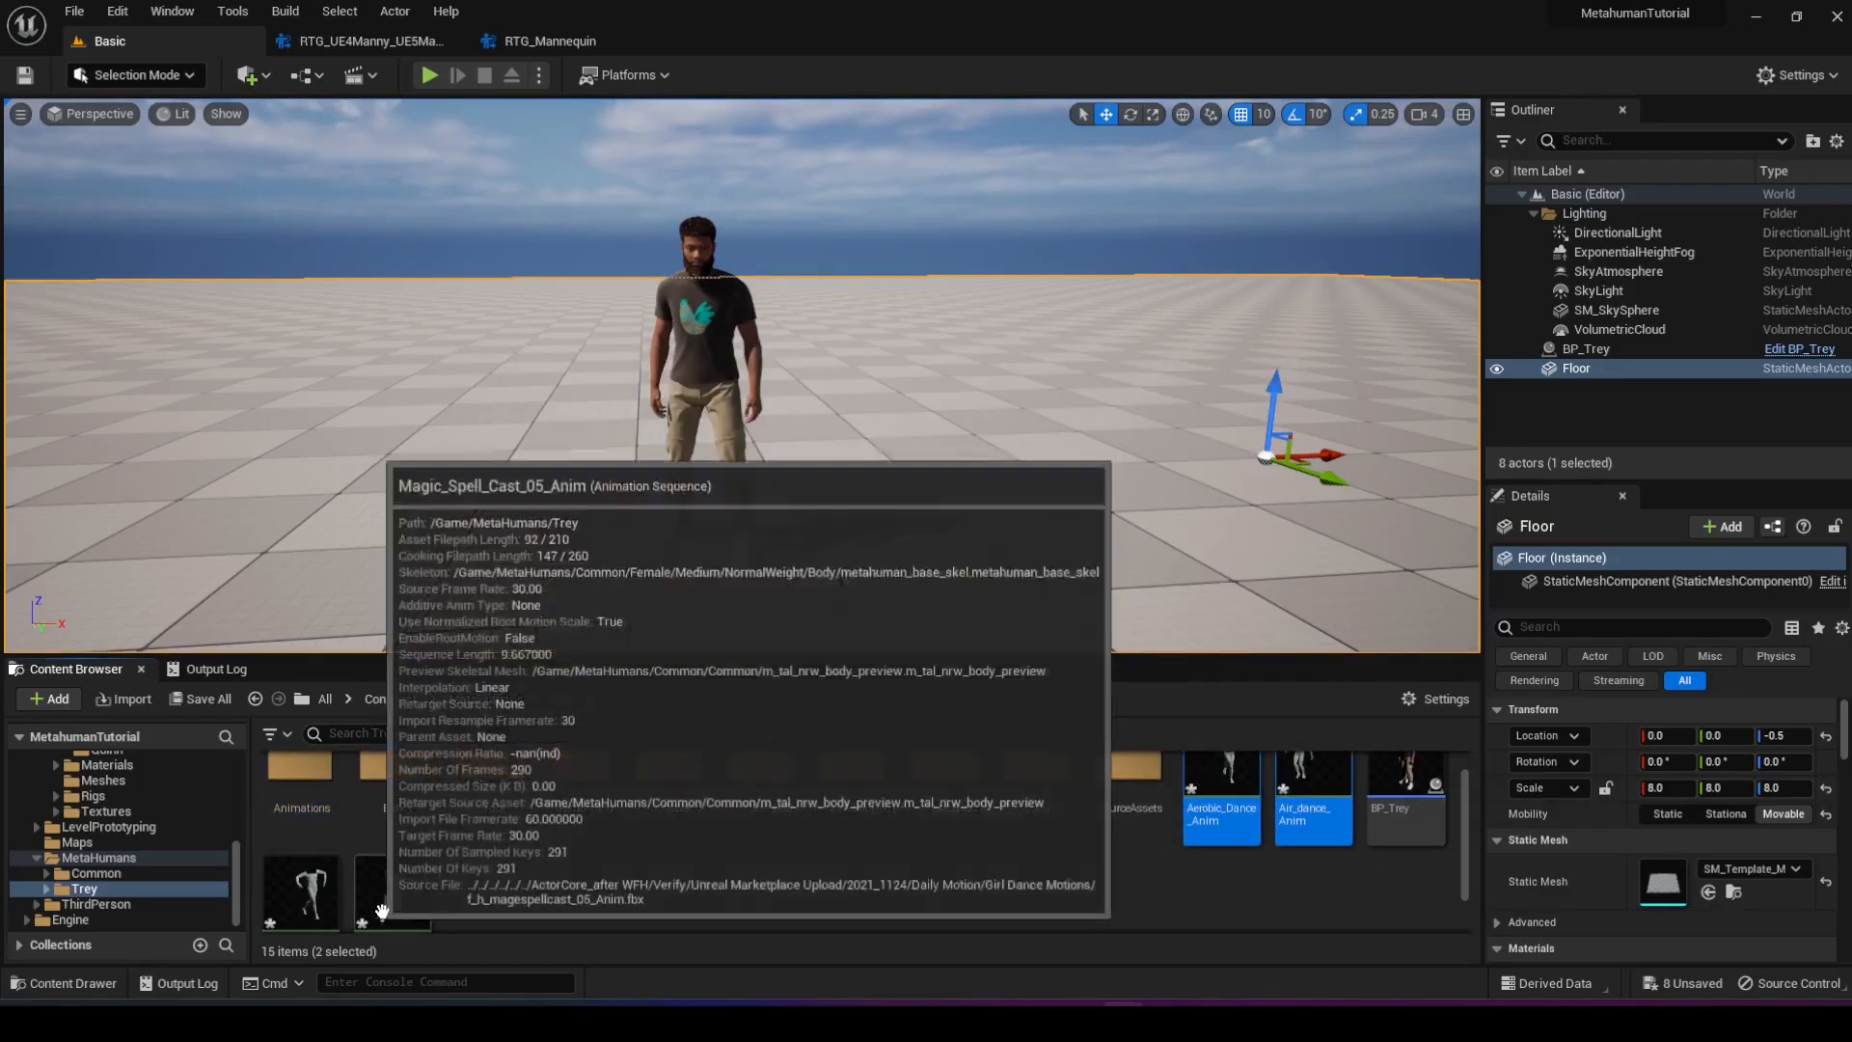
ctrl+click(304, 904)
drag(287, 904, 303, 783)
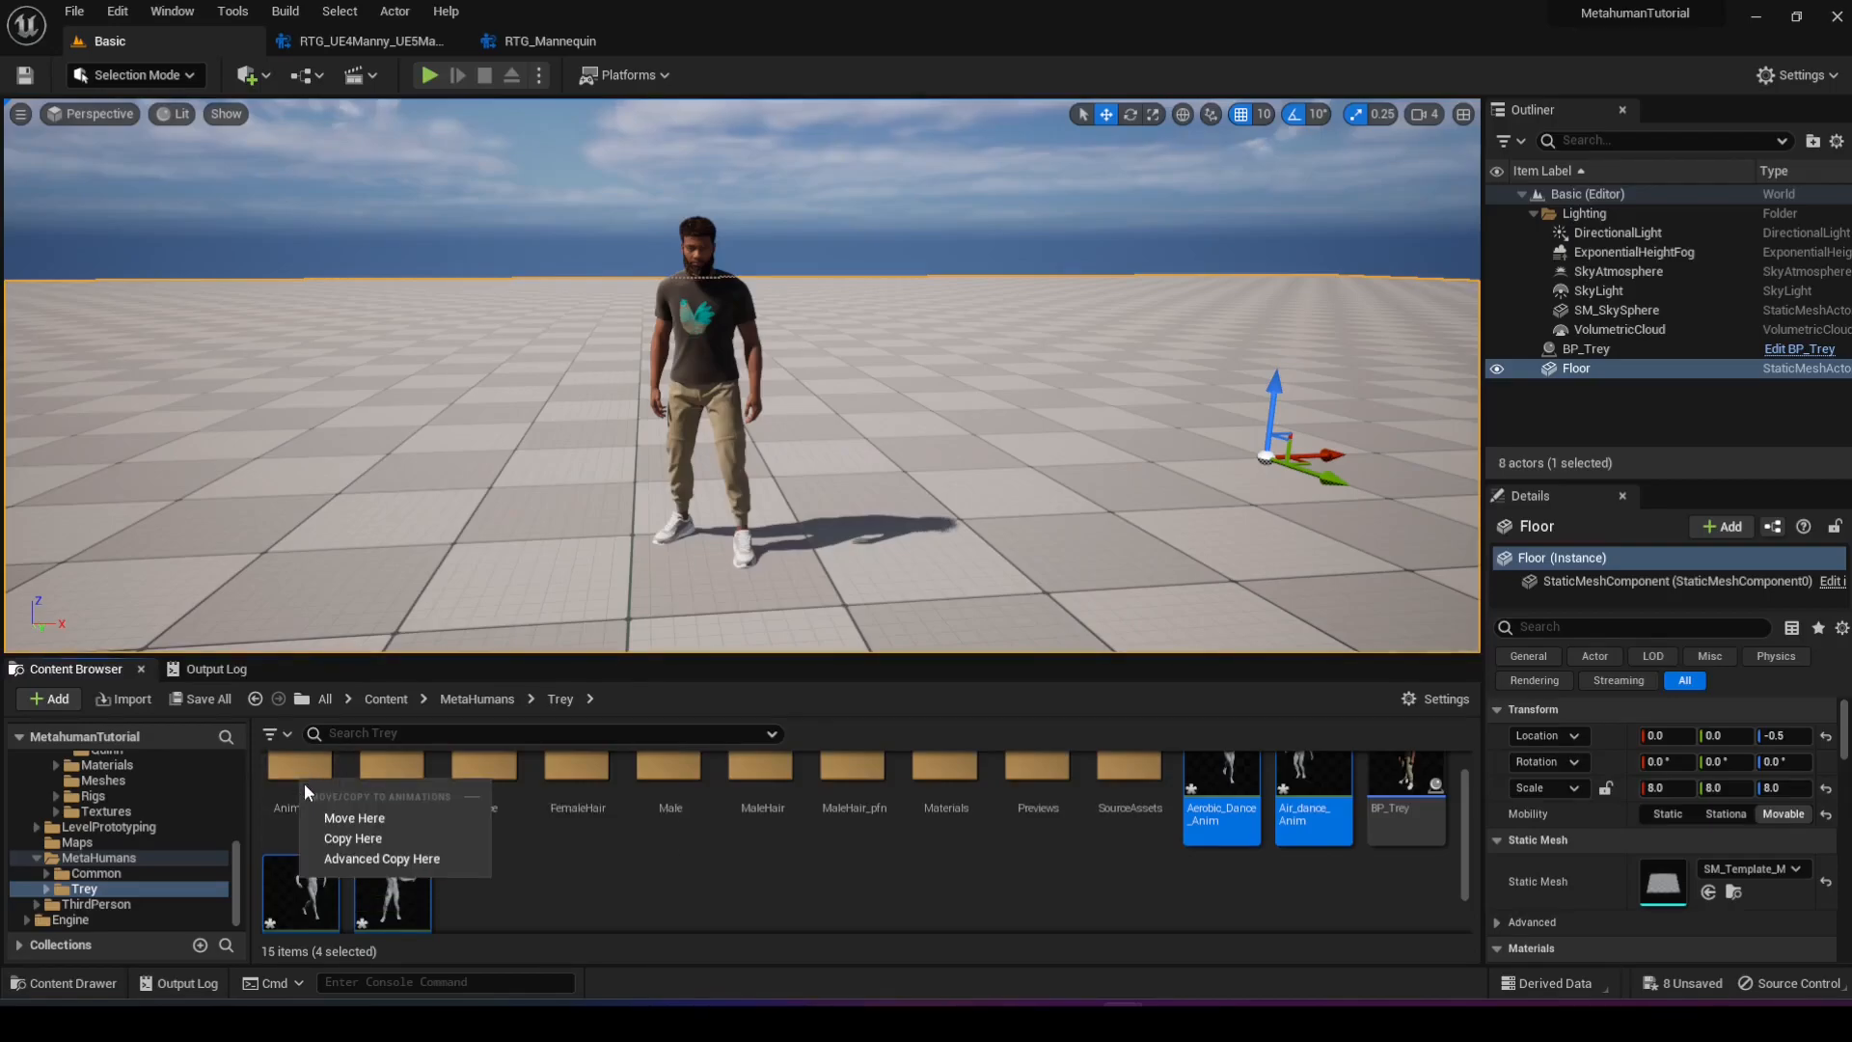
click(333, 815)
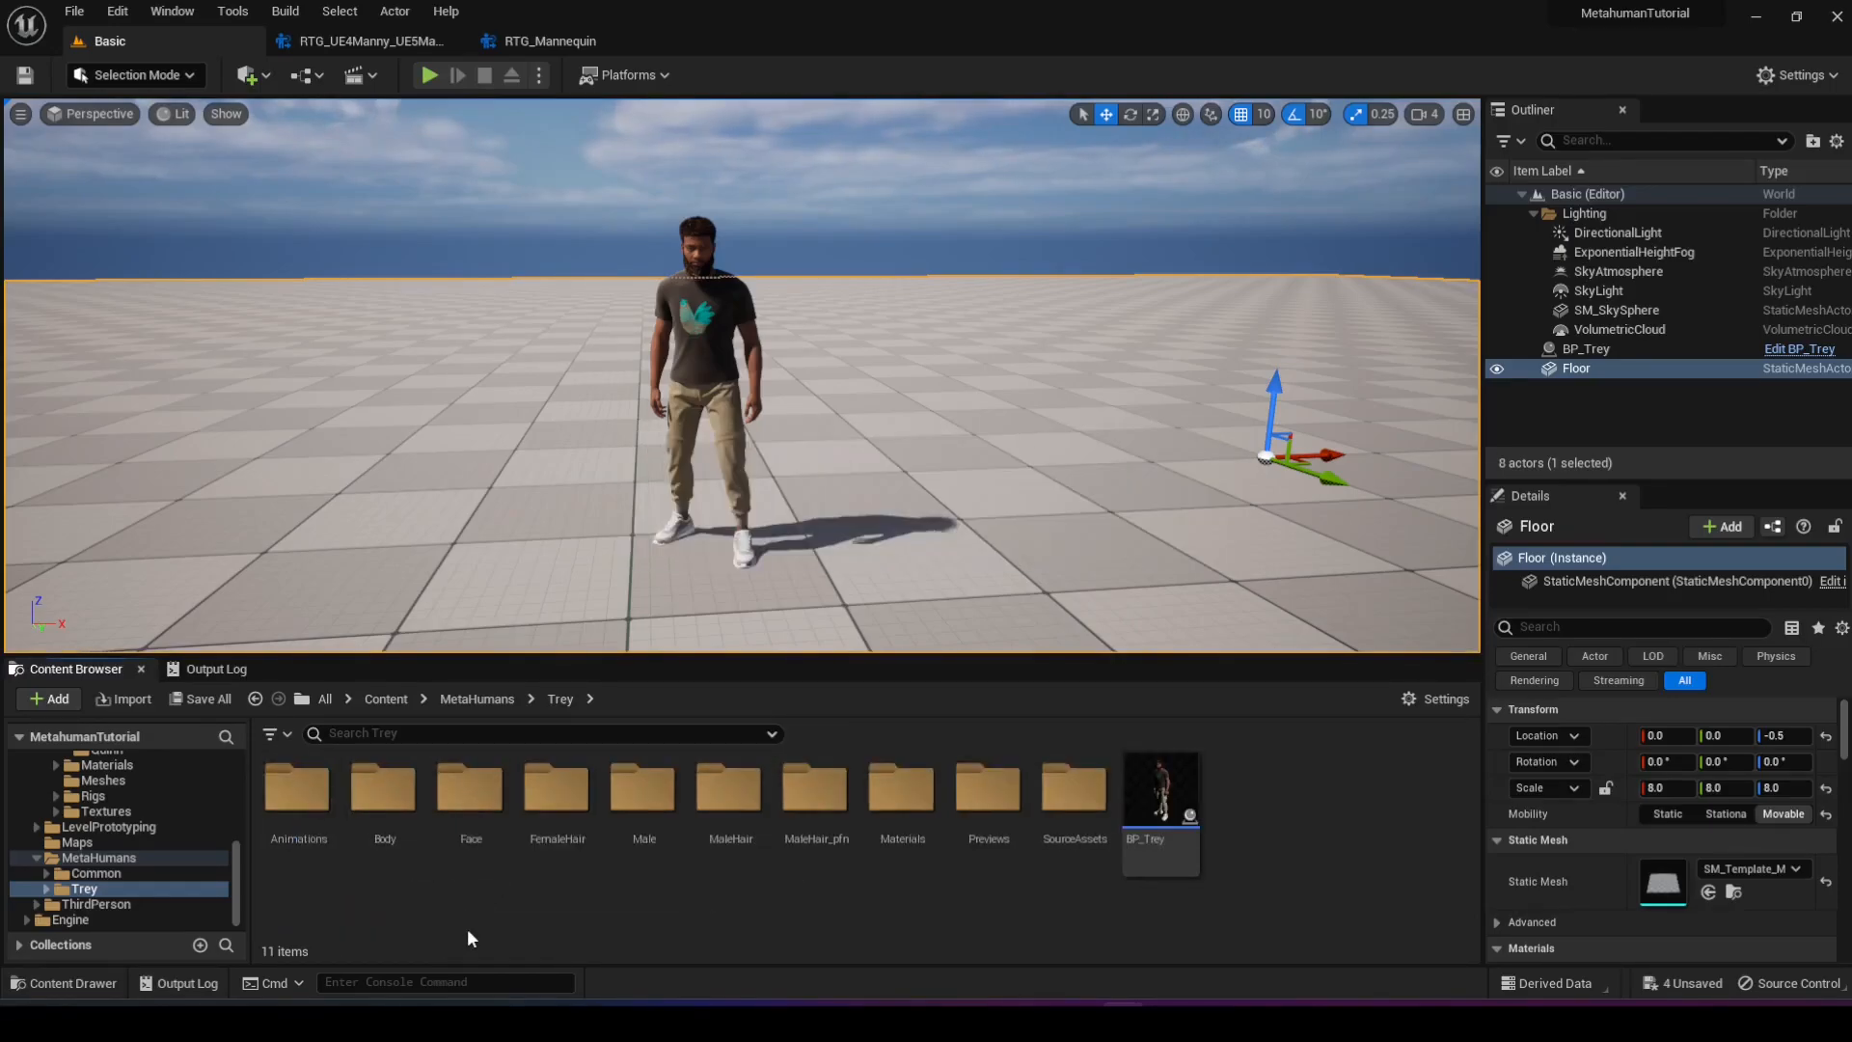
- Create an Animation Montage named AM_Emotes in the Trey/Animations folder, using the metahuman_base_skel skeleton
double_click(328, 822)
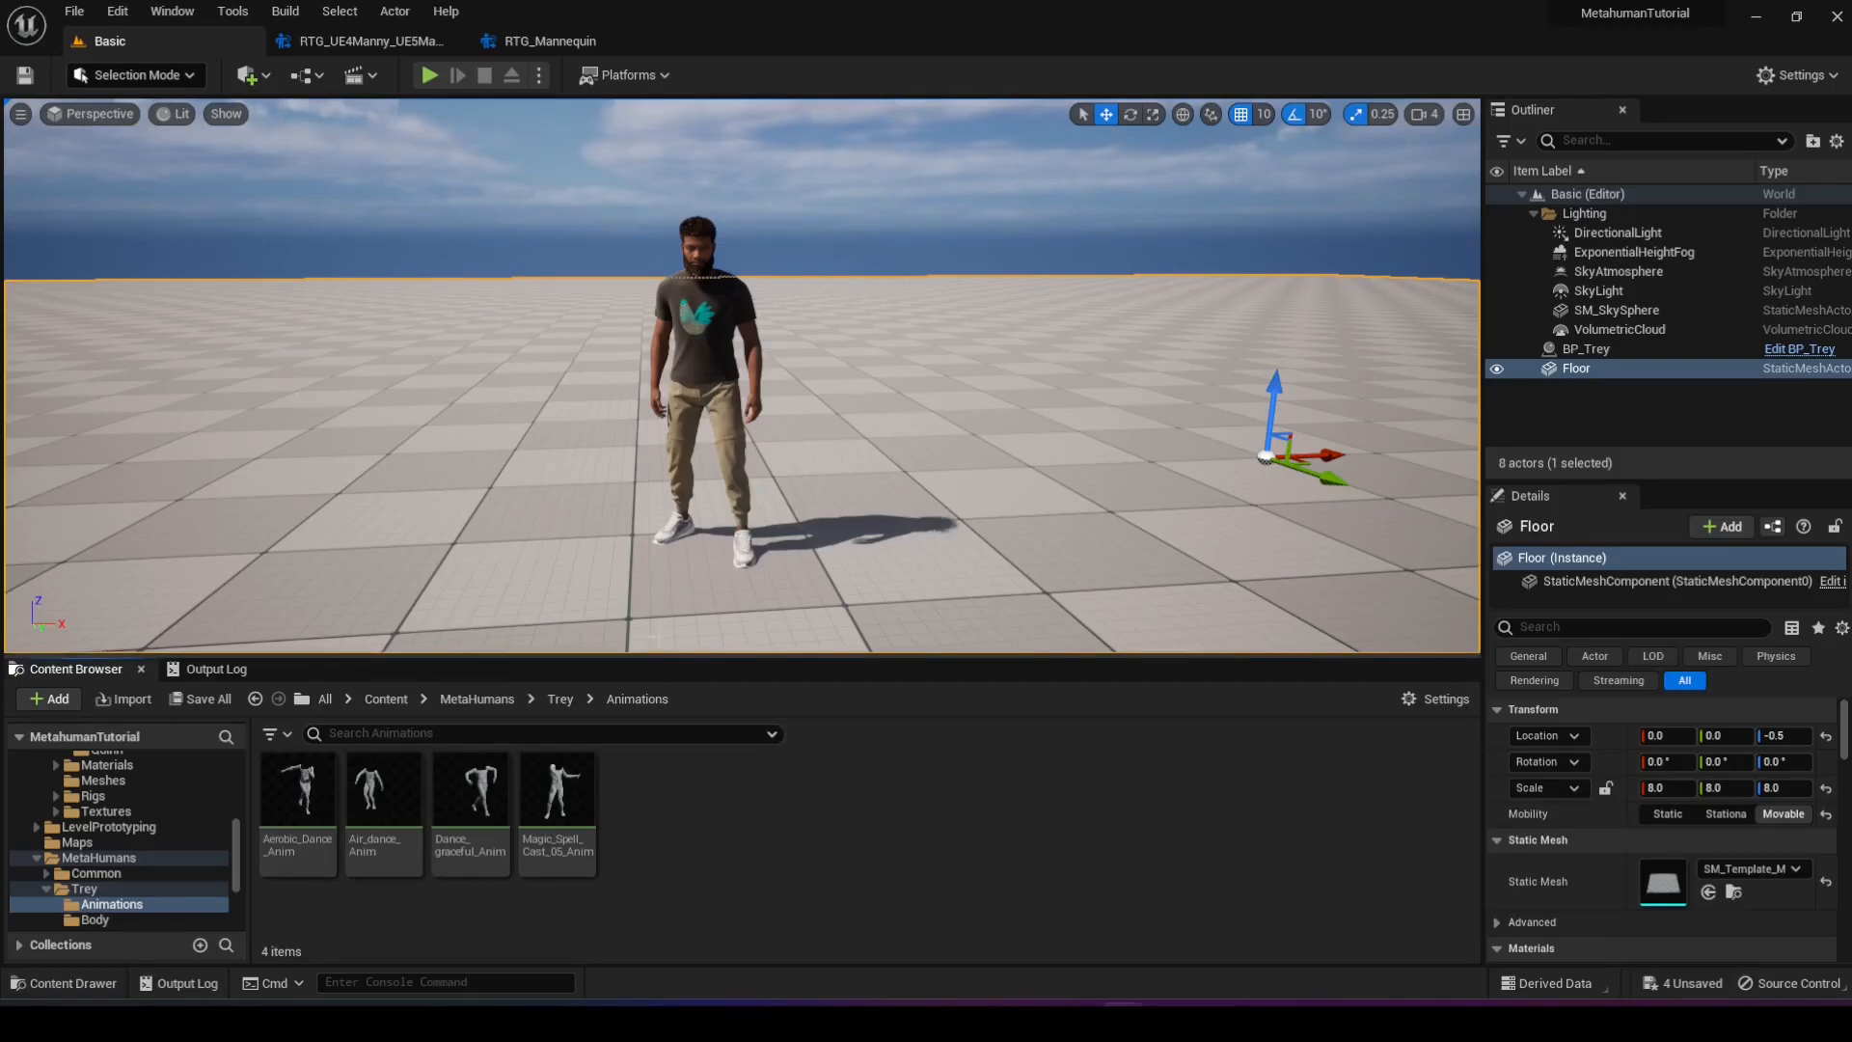
right_click(697, 799)
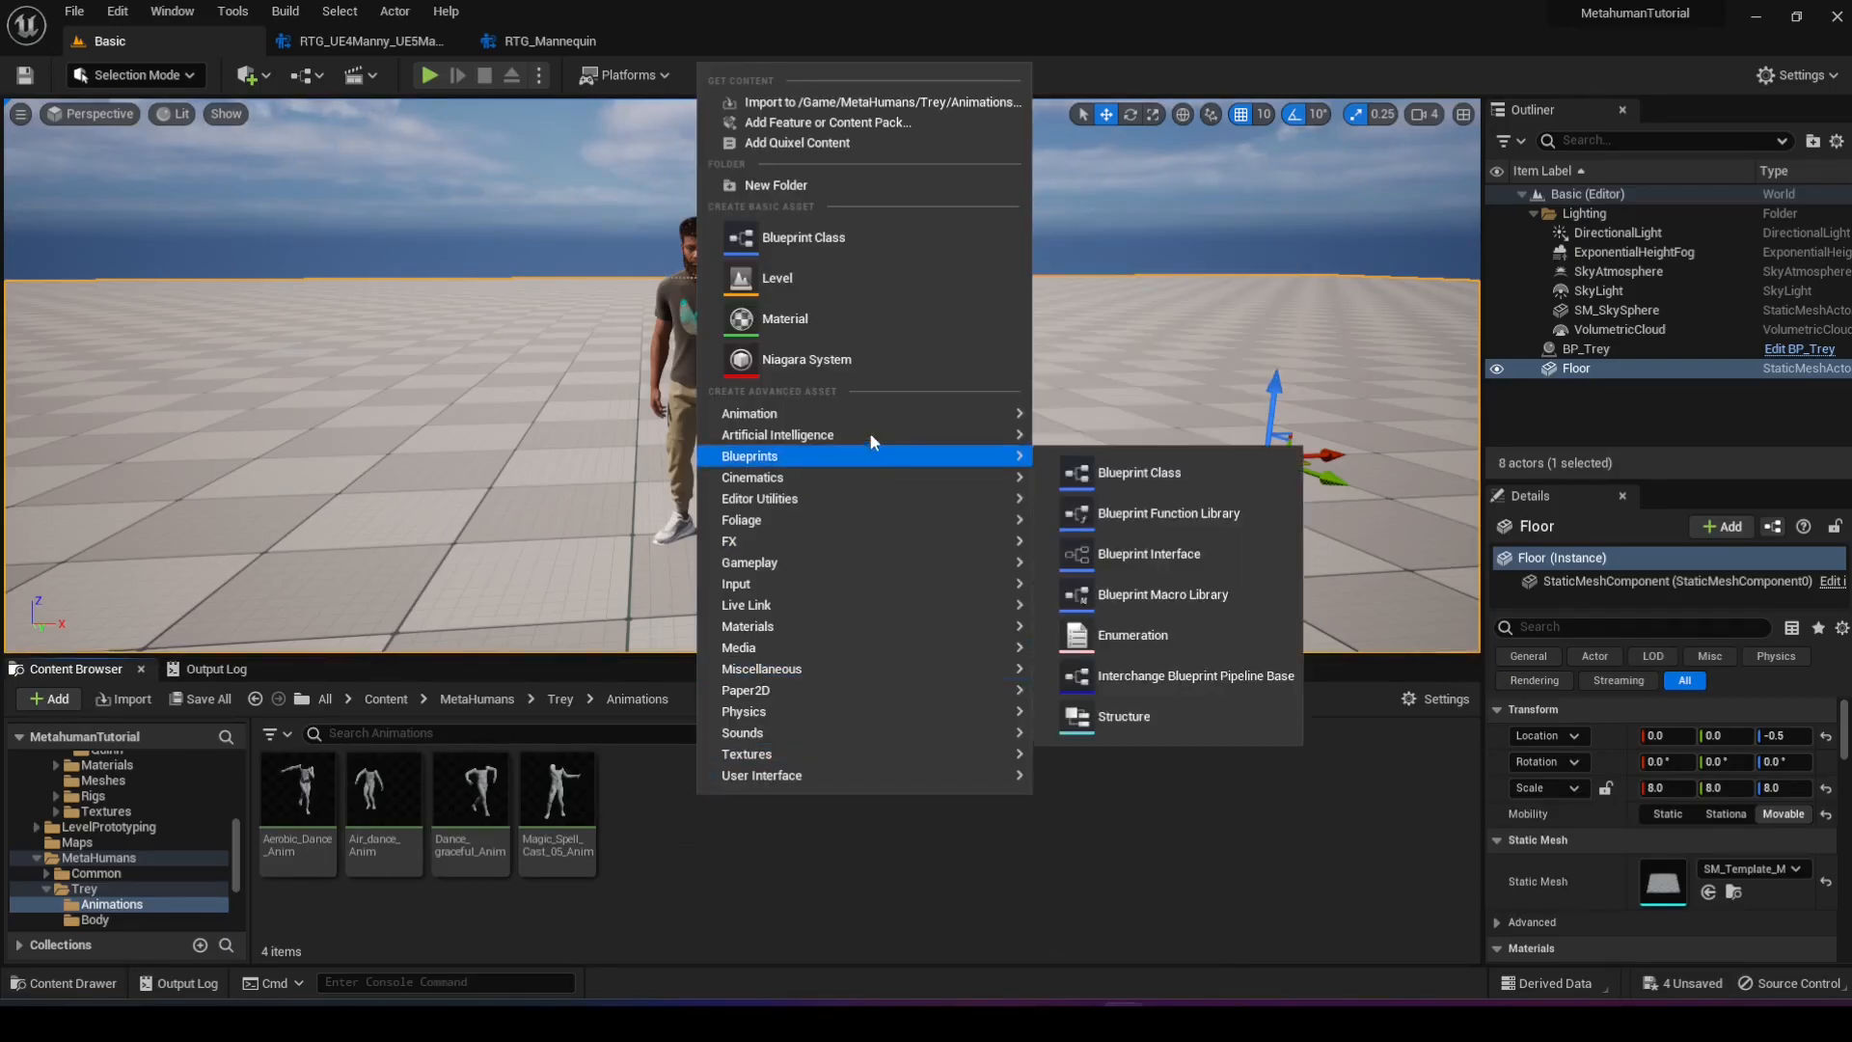
mouse_move(873, 413)
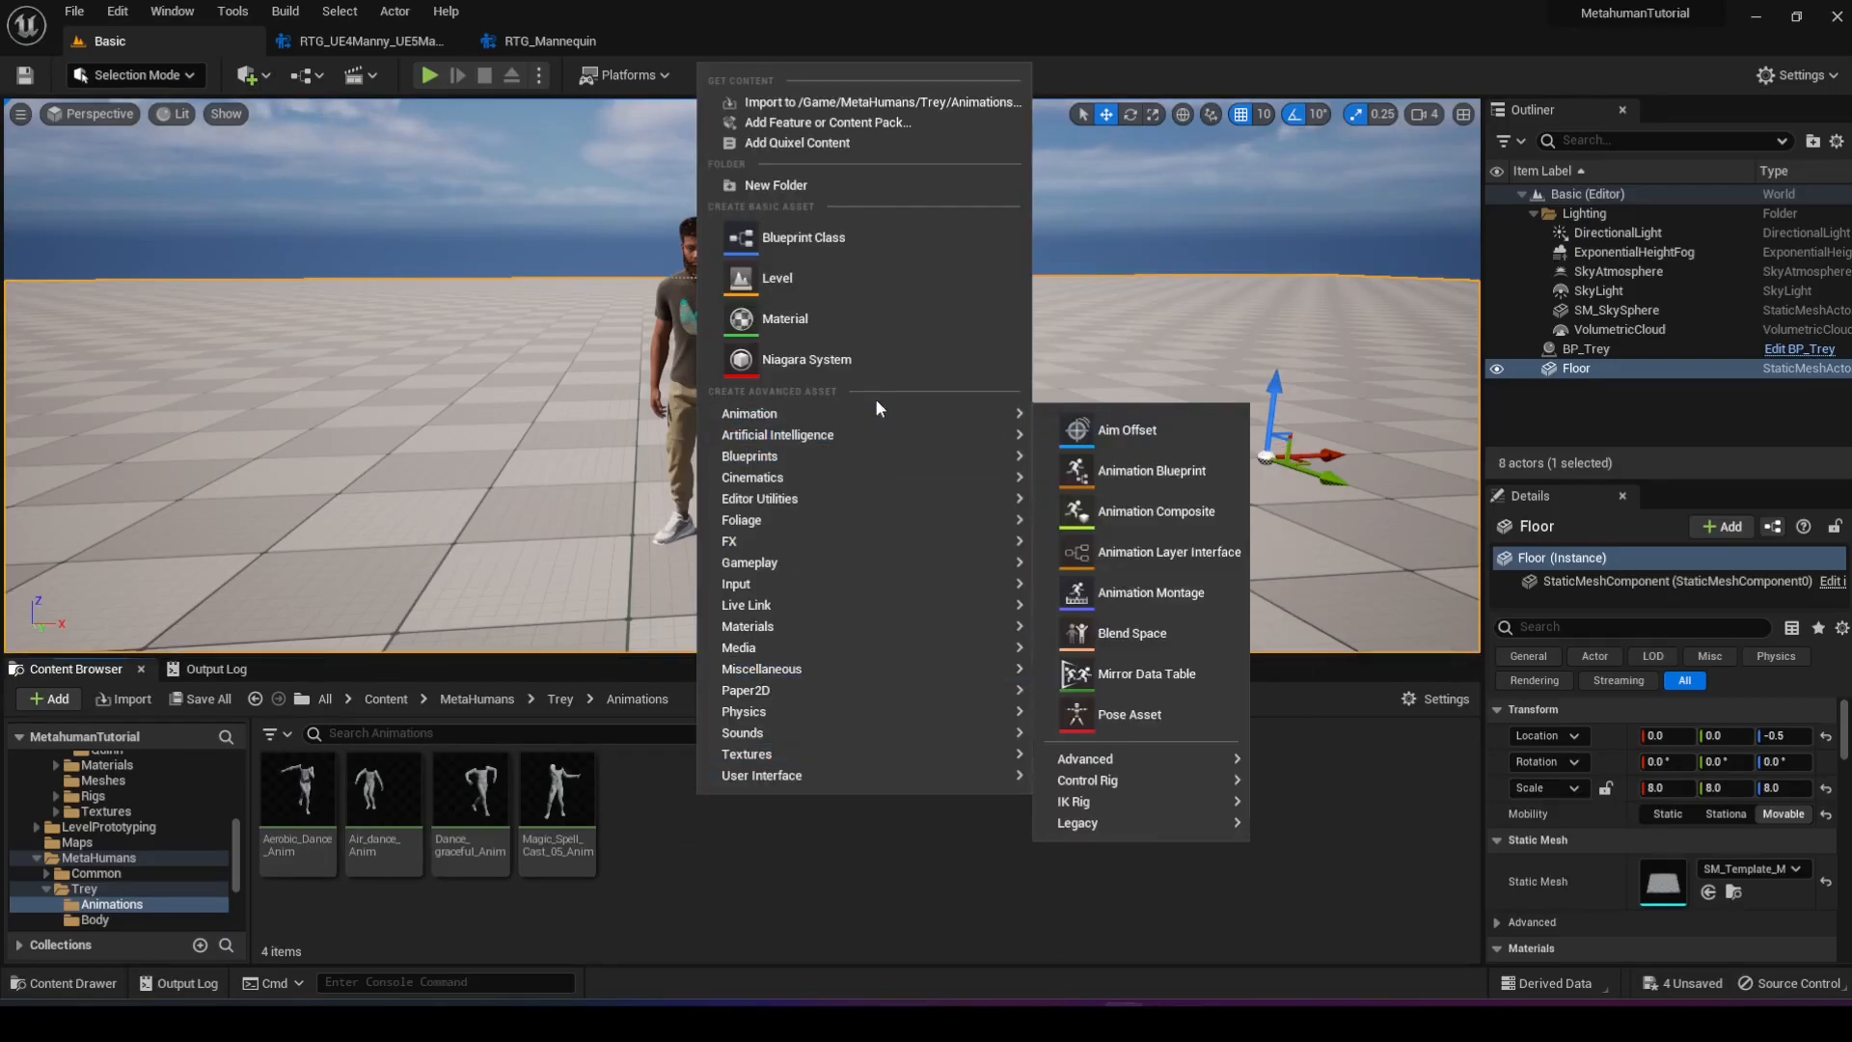
click(1150, 597)
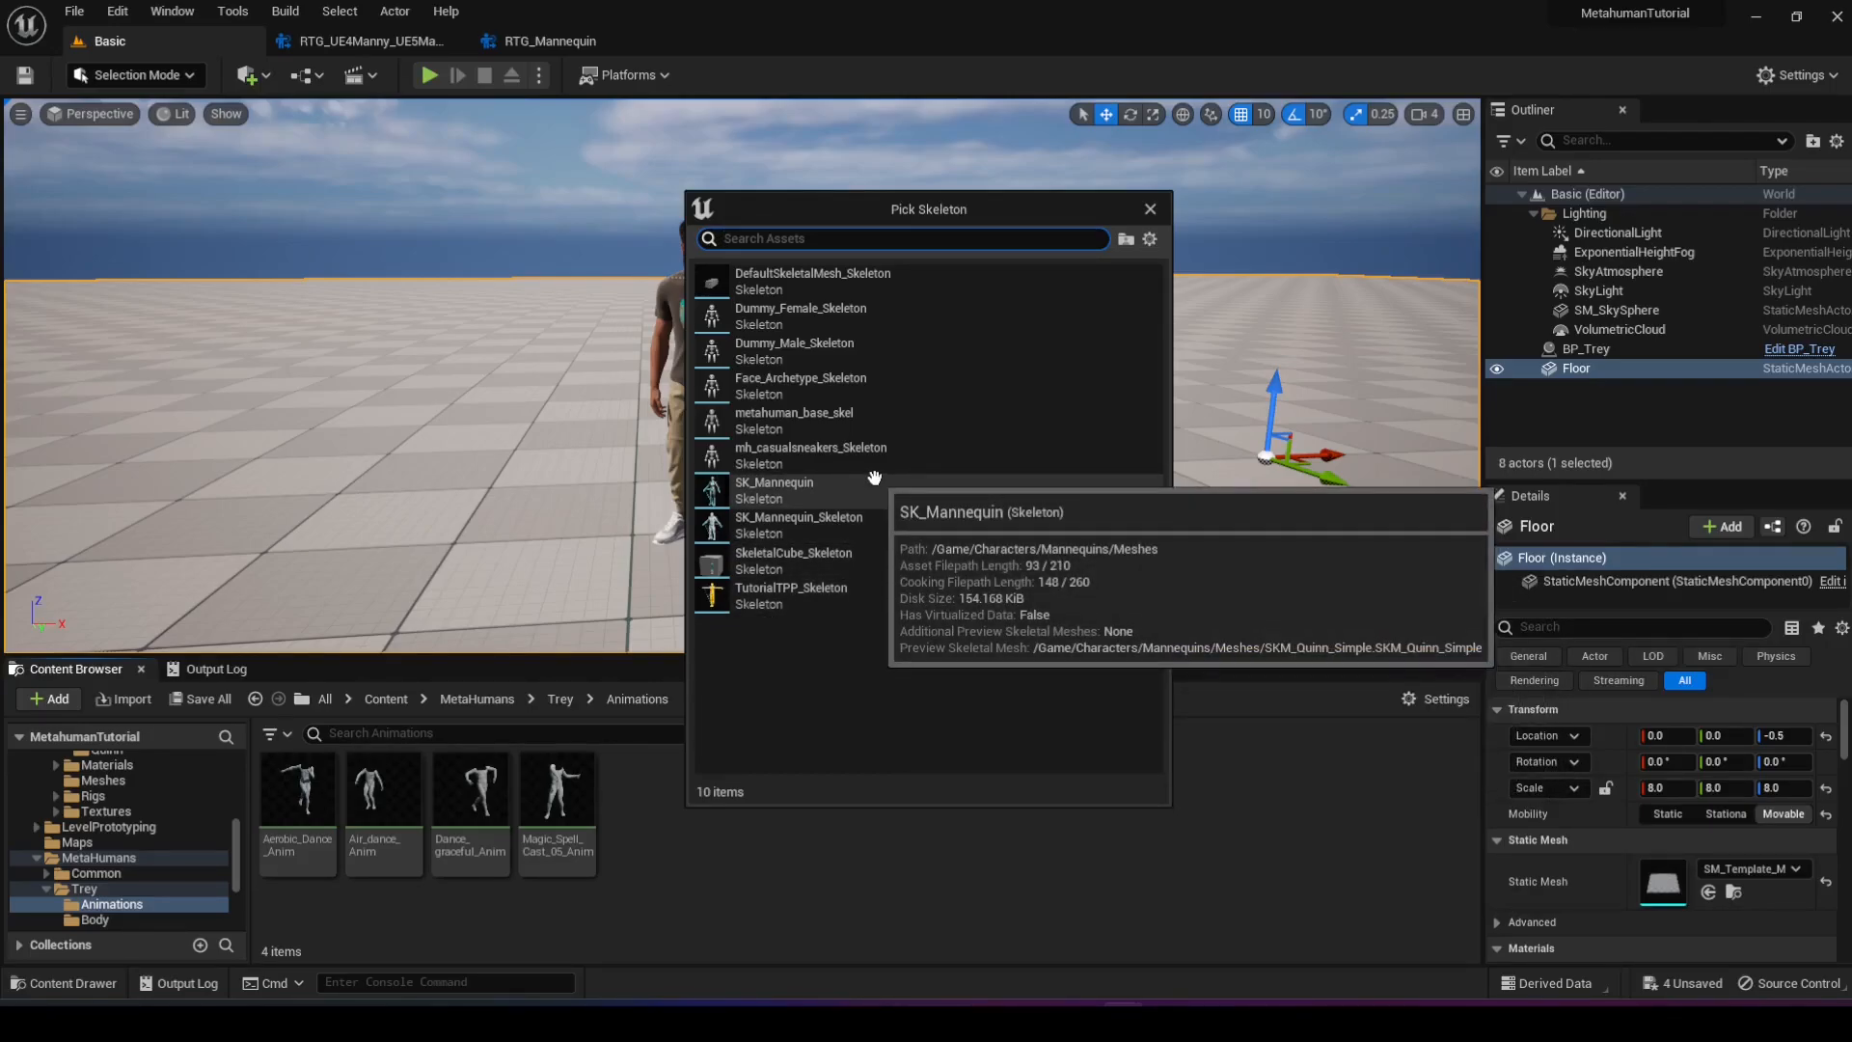
click(903, 420)
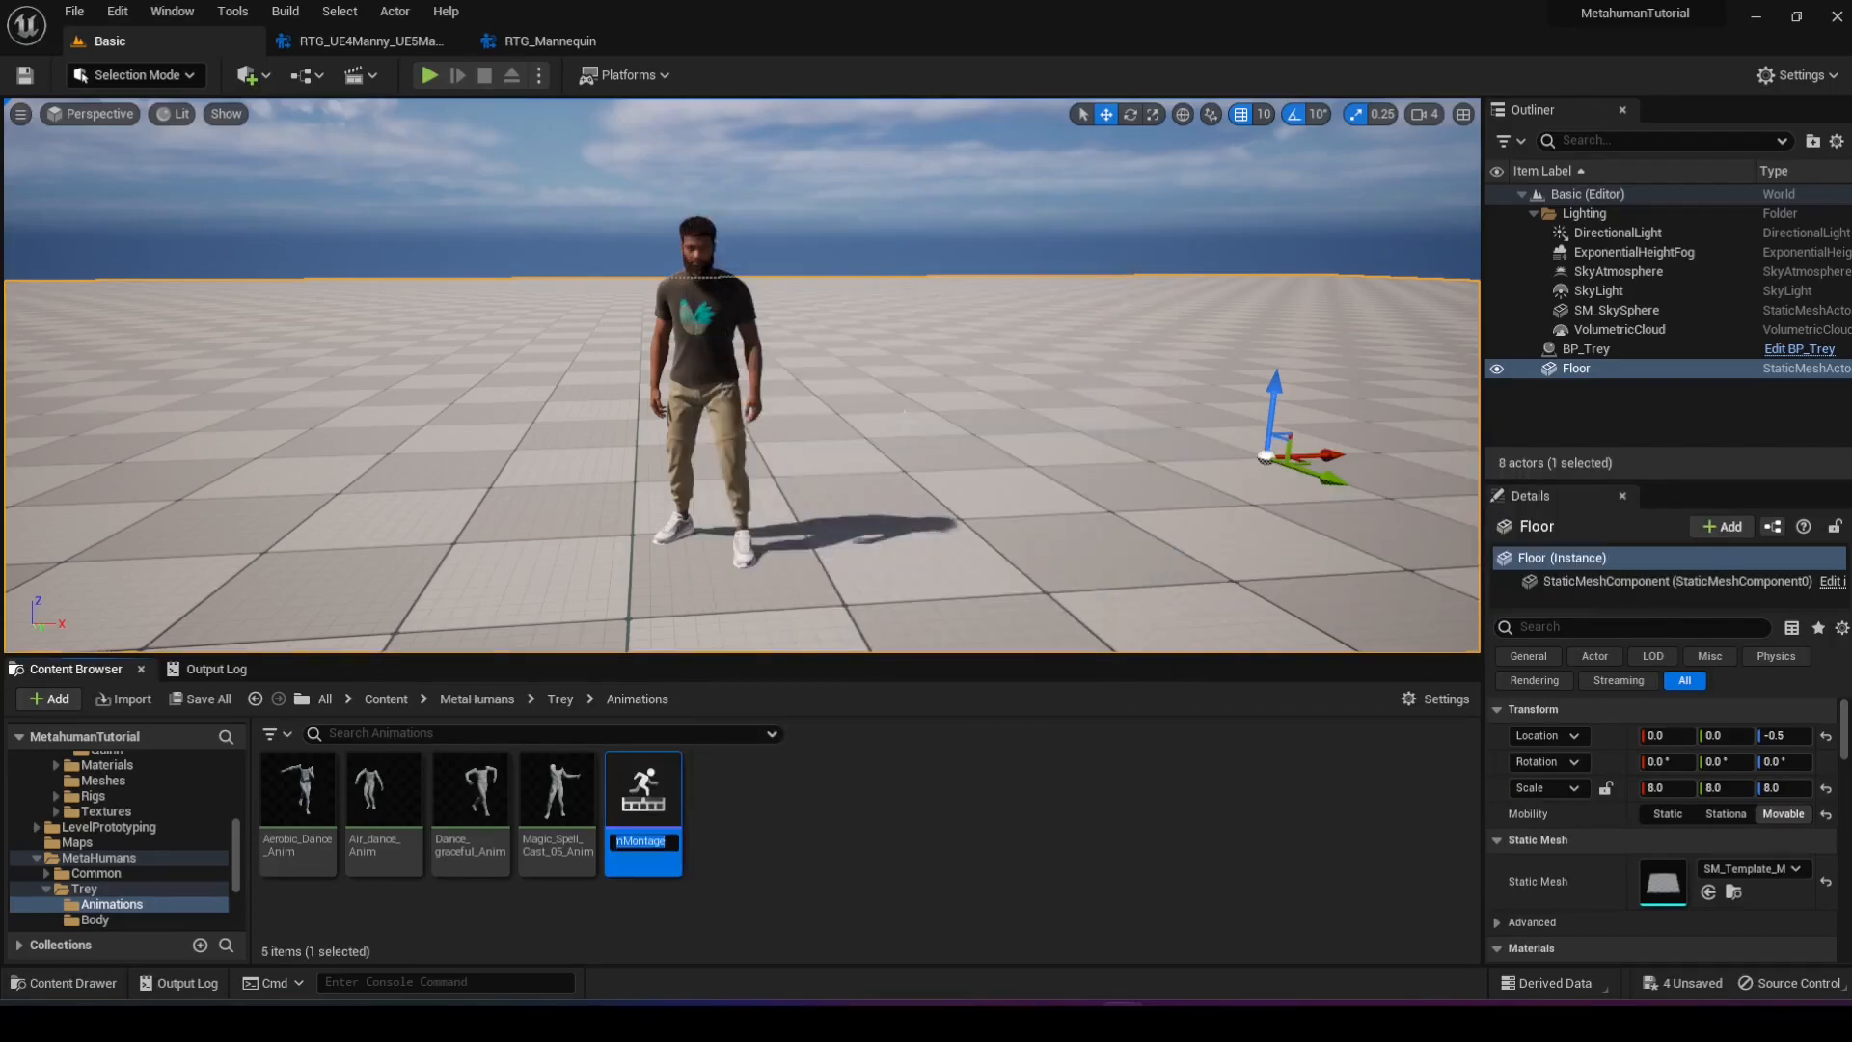
text(AM)
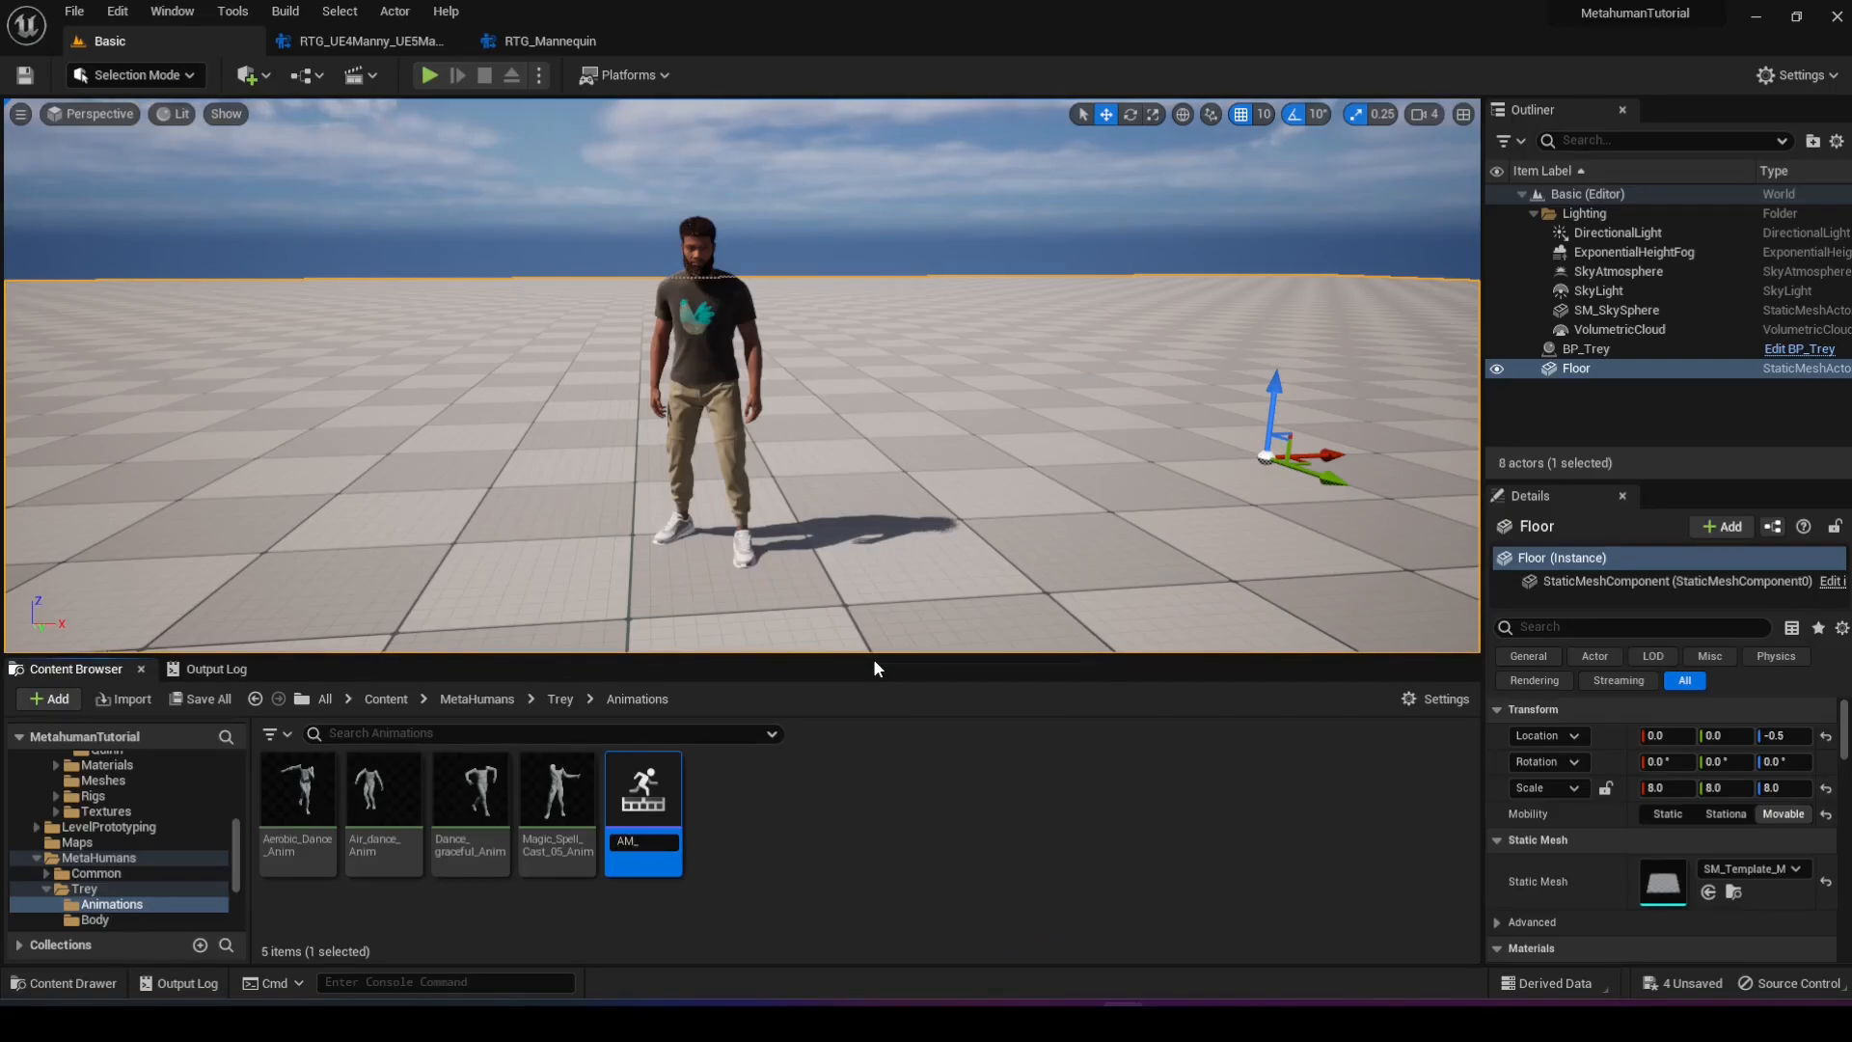
text(_Emotes)
key(Return)
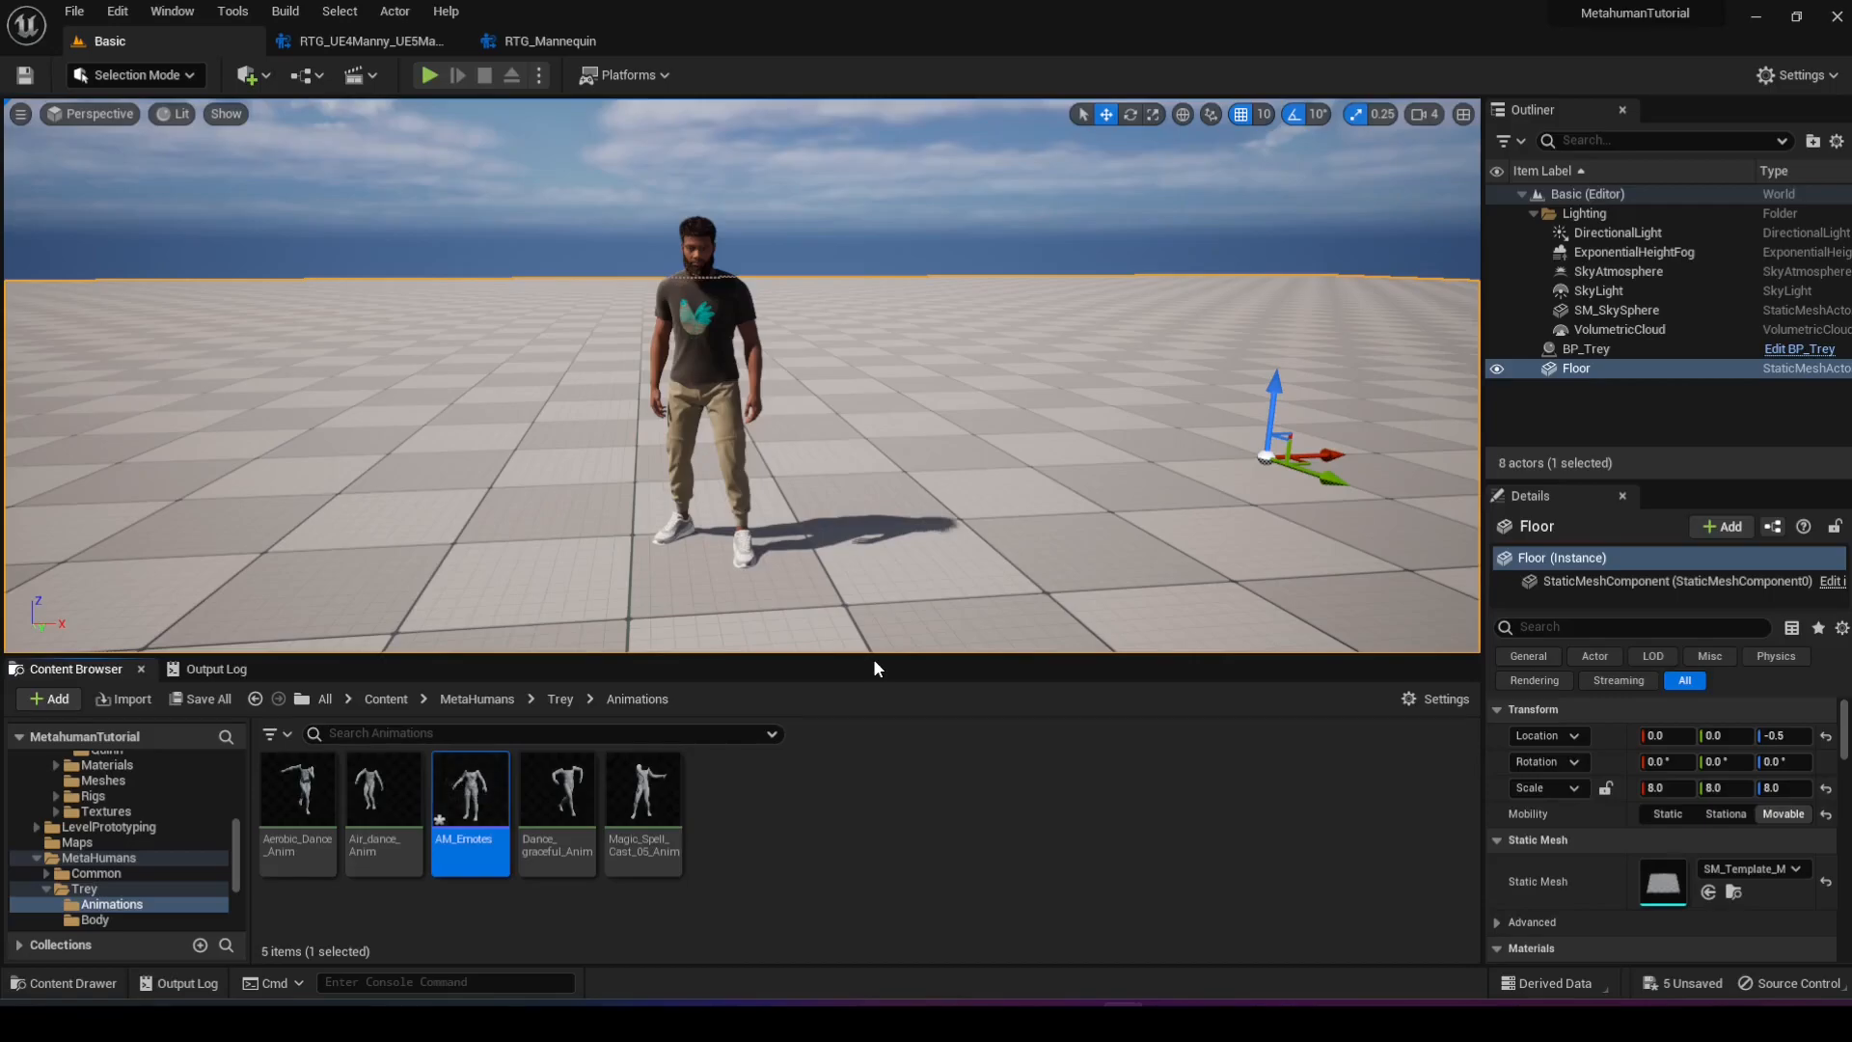
- Add the Aerobic_Dance, Air_dance, Dance_graceful and Magic_Spell_Cast_05 animations to the AM_Emotes montage's DefaultSlot and scrub through the first clip
double_click(473, 799)
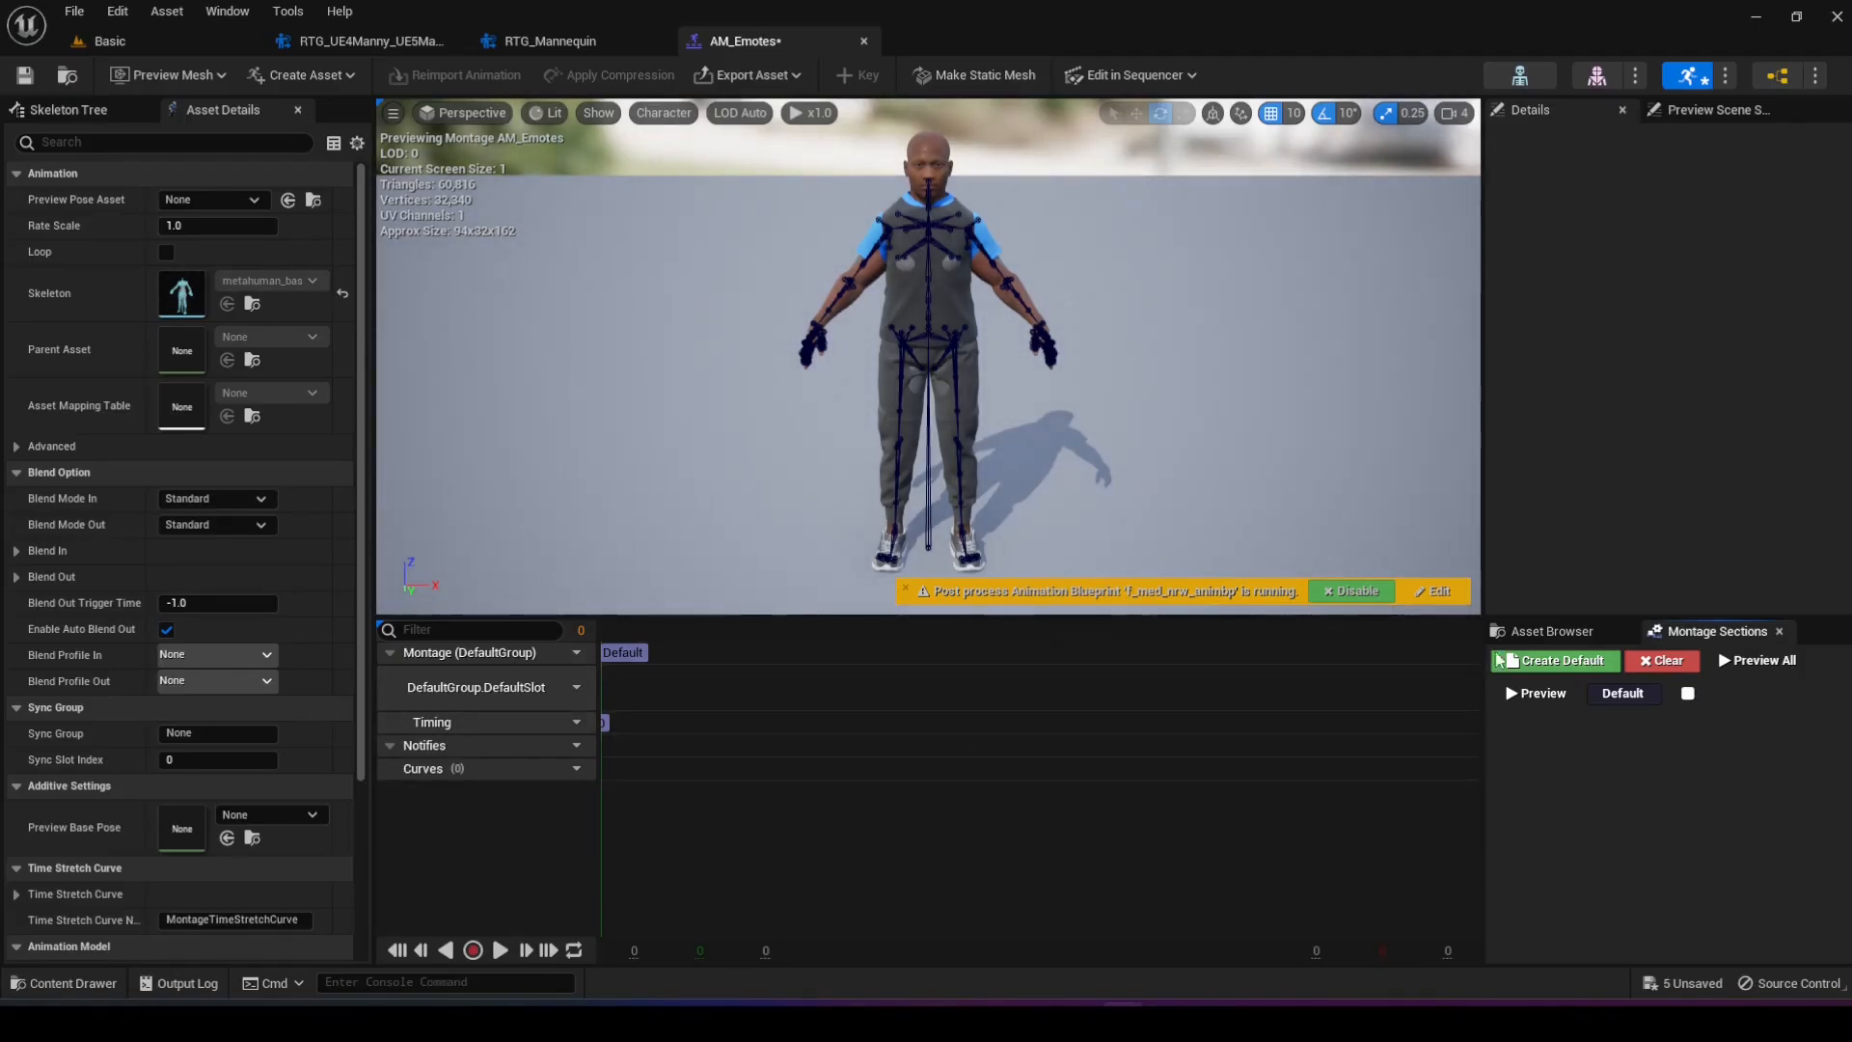
click(1543, 631)
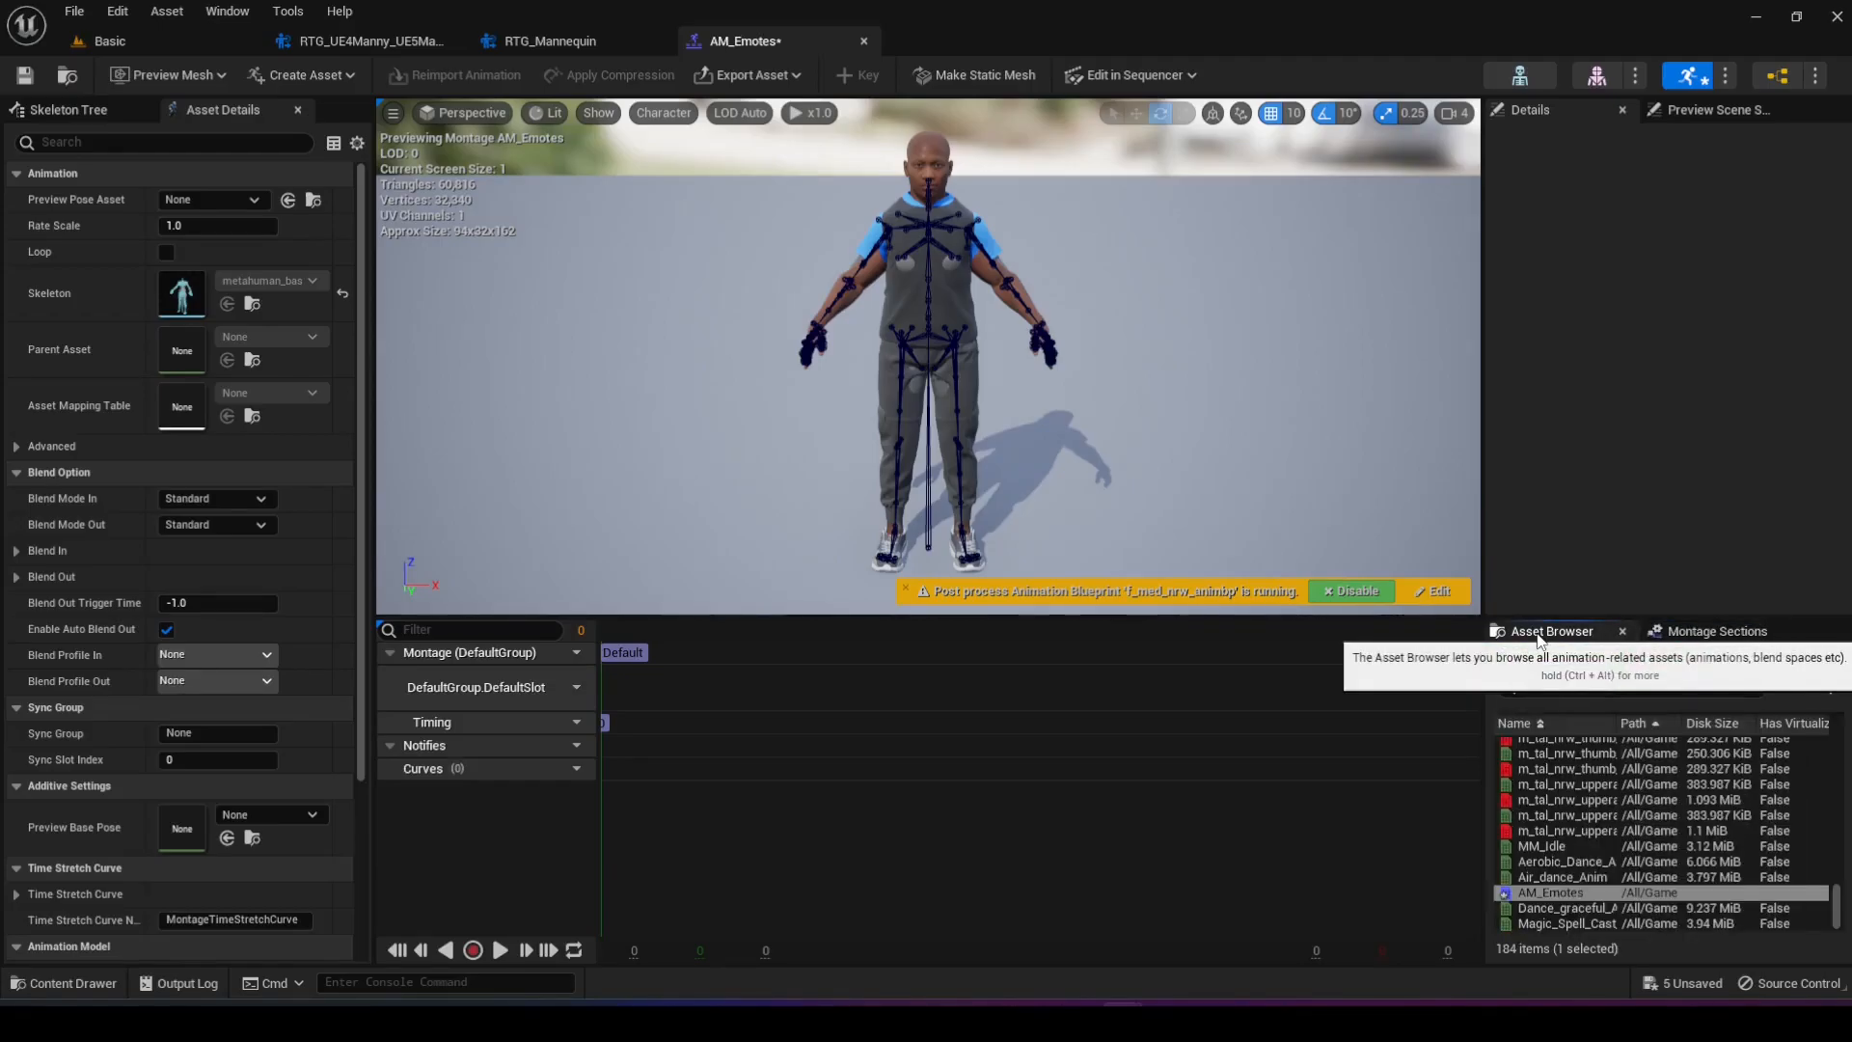
click(1568, 876)
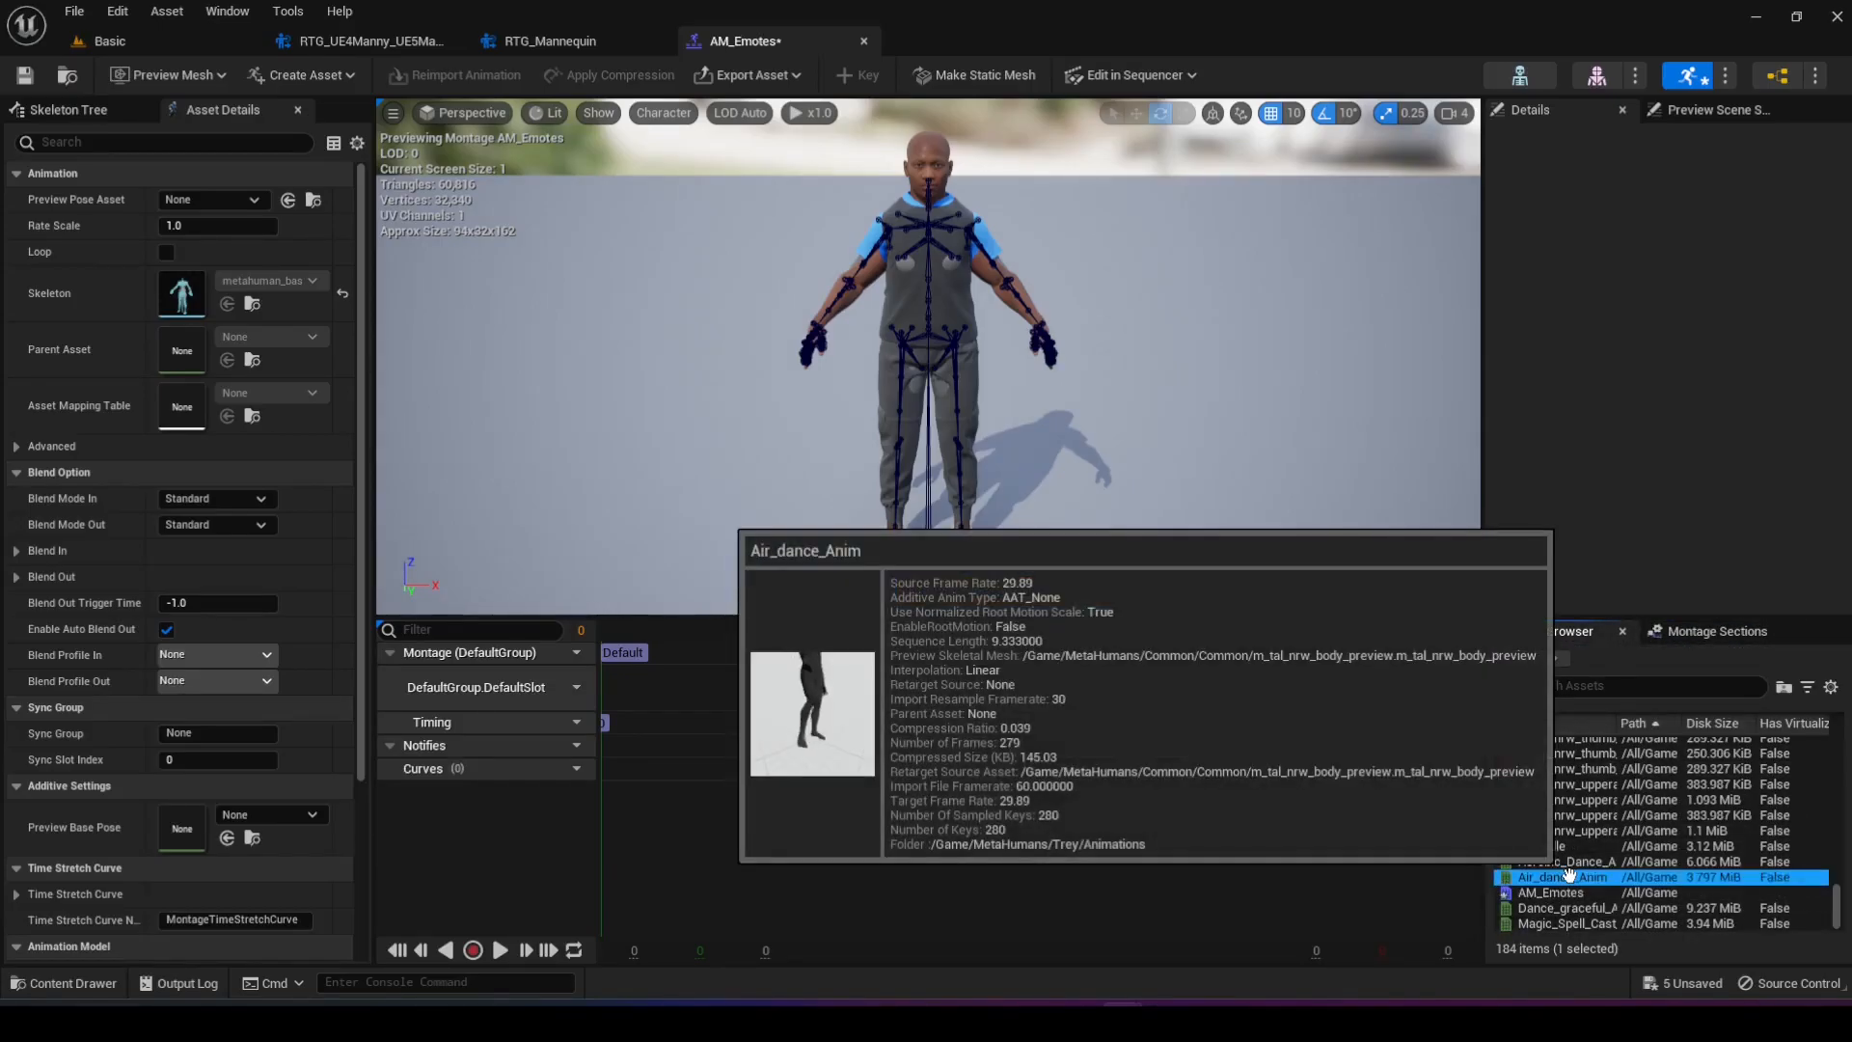
click(1552, 892)
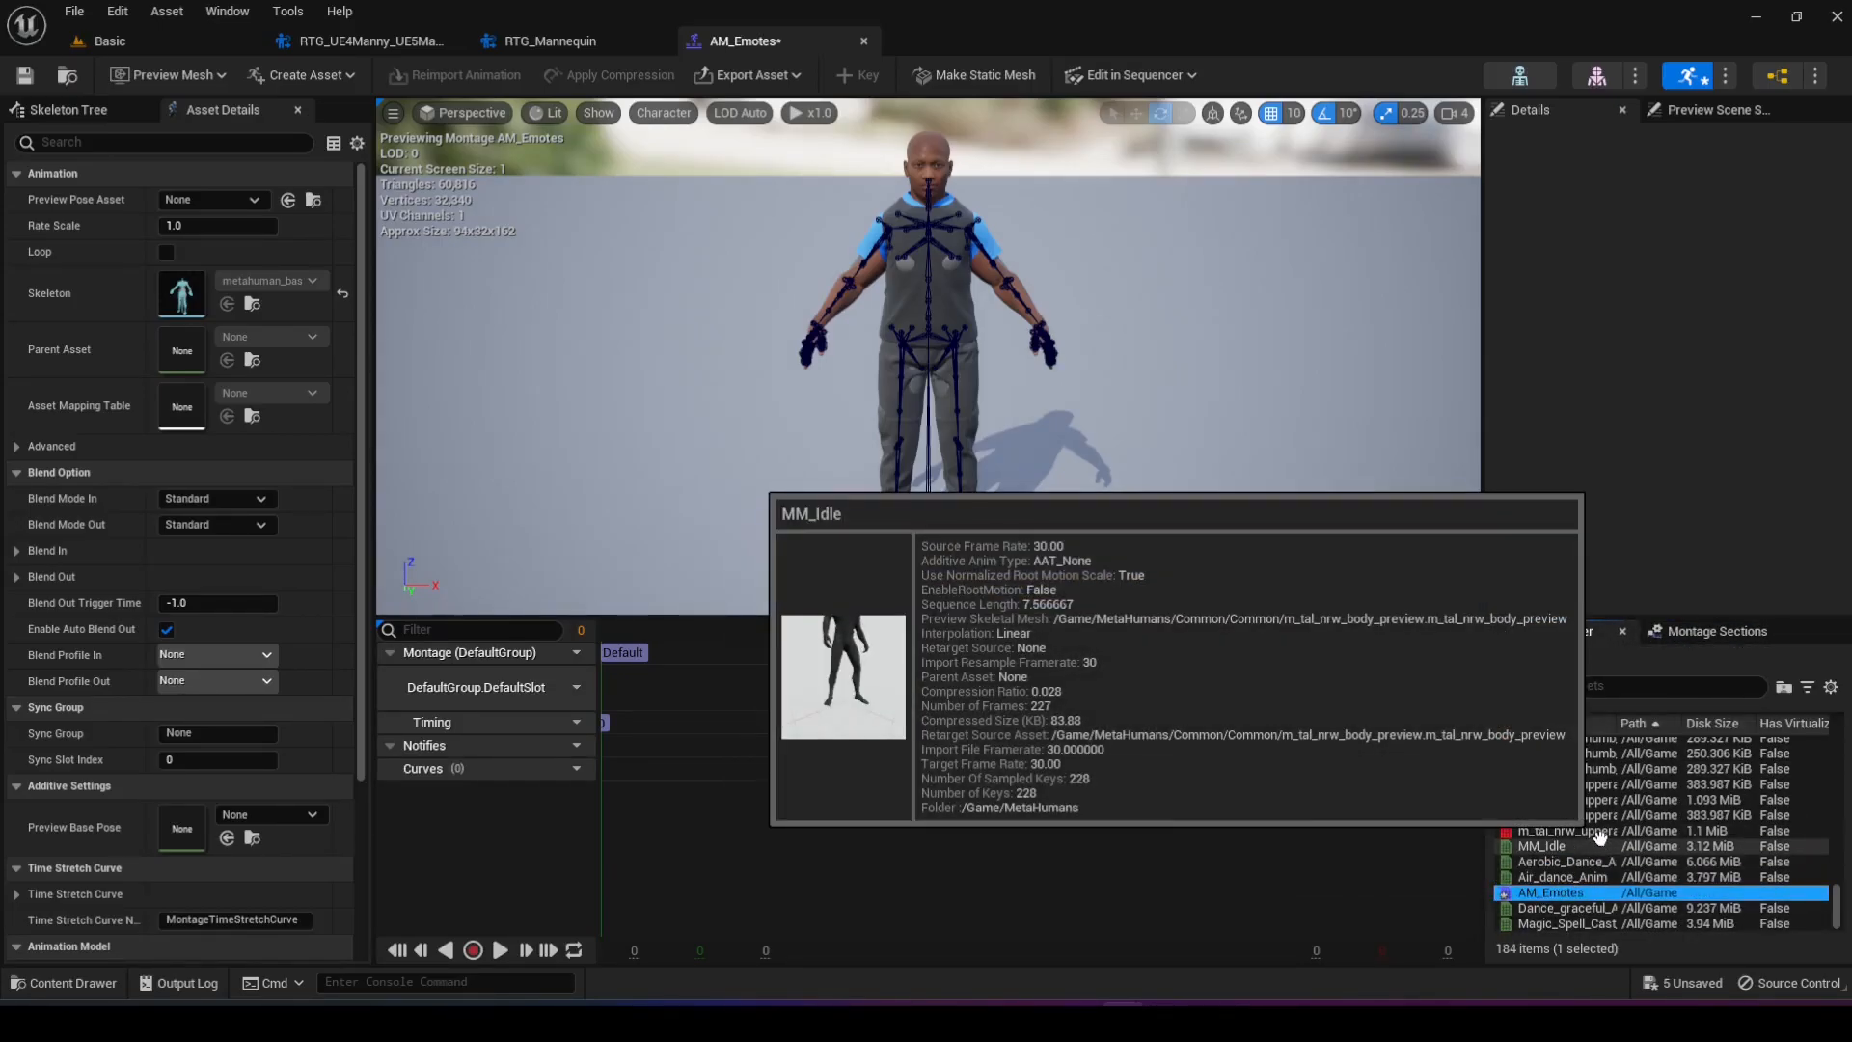
click(1562, 862)
shift+click(1558, 877)
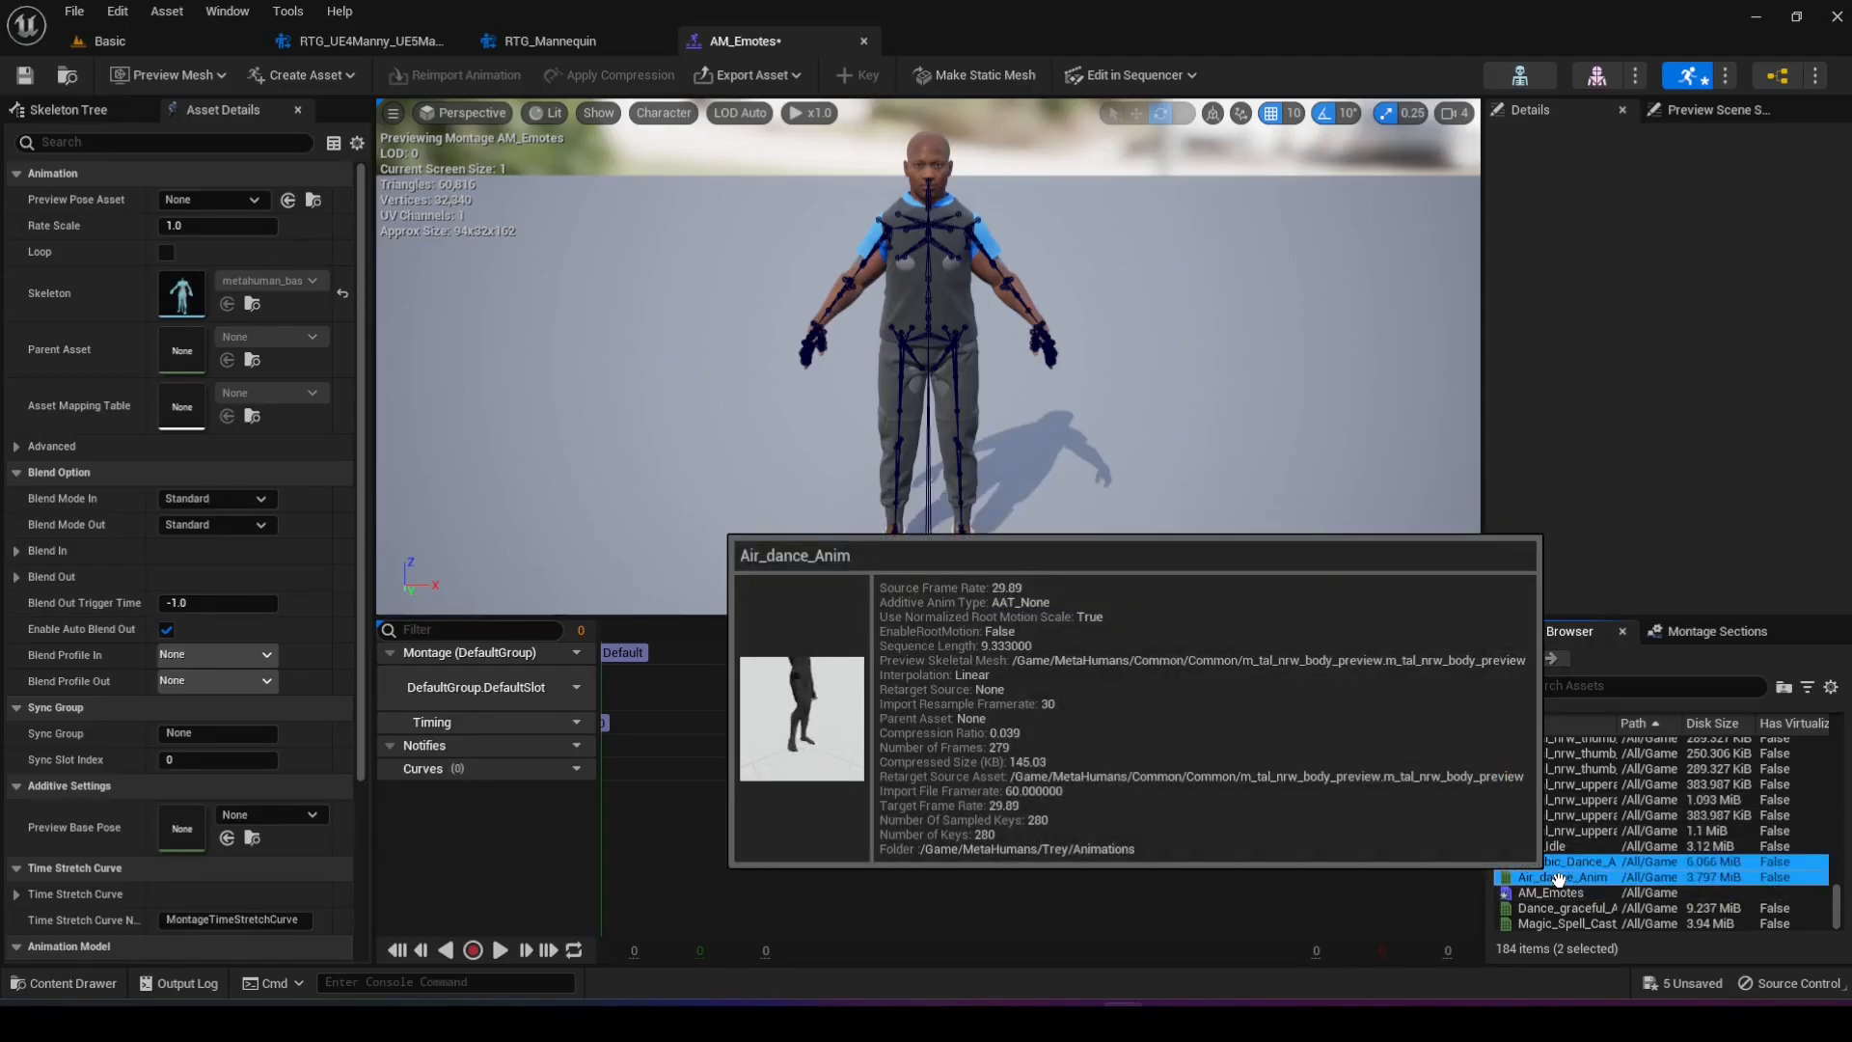
ctrl+click(1553, 923)
ctrl+click(1547, 910)
drag(1543, 877, 644, 679)
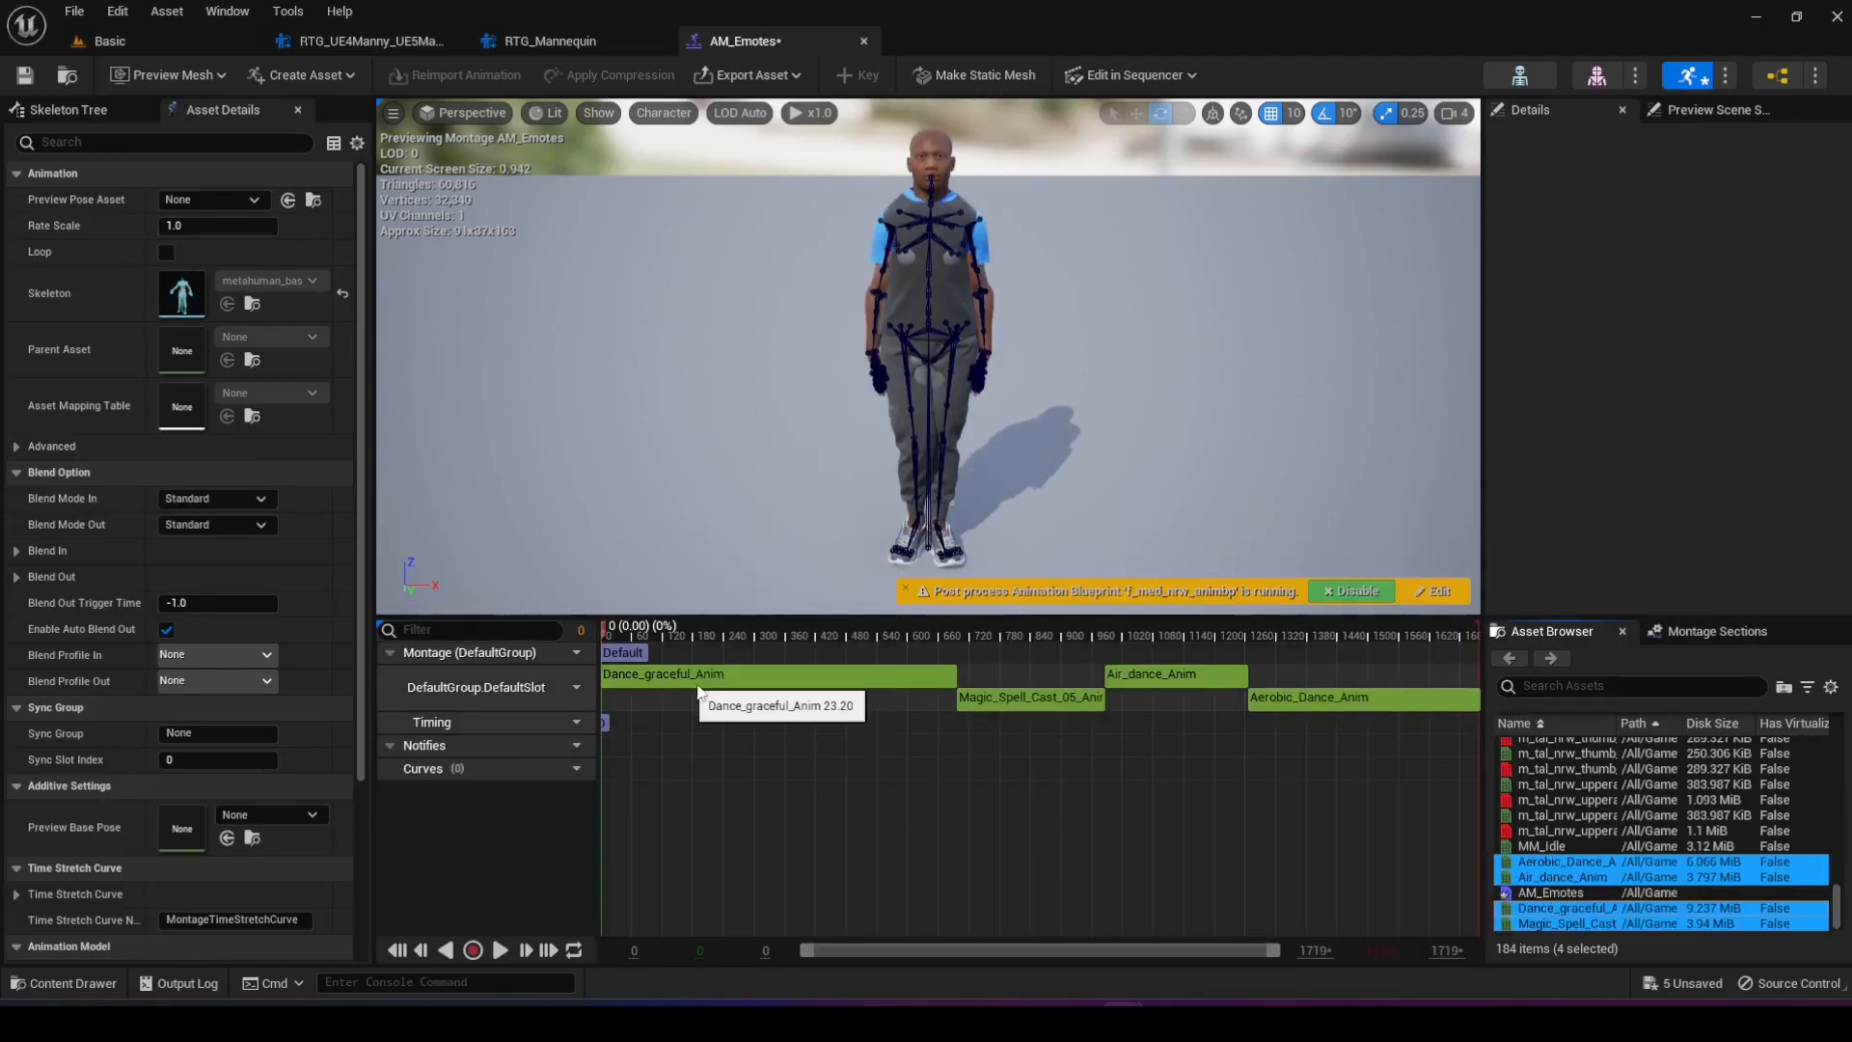
click(637, 635)
drag(637, 635, 958, 707)
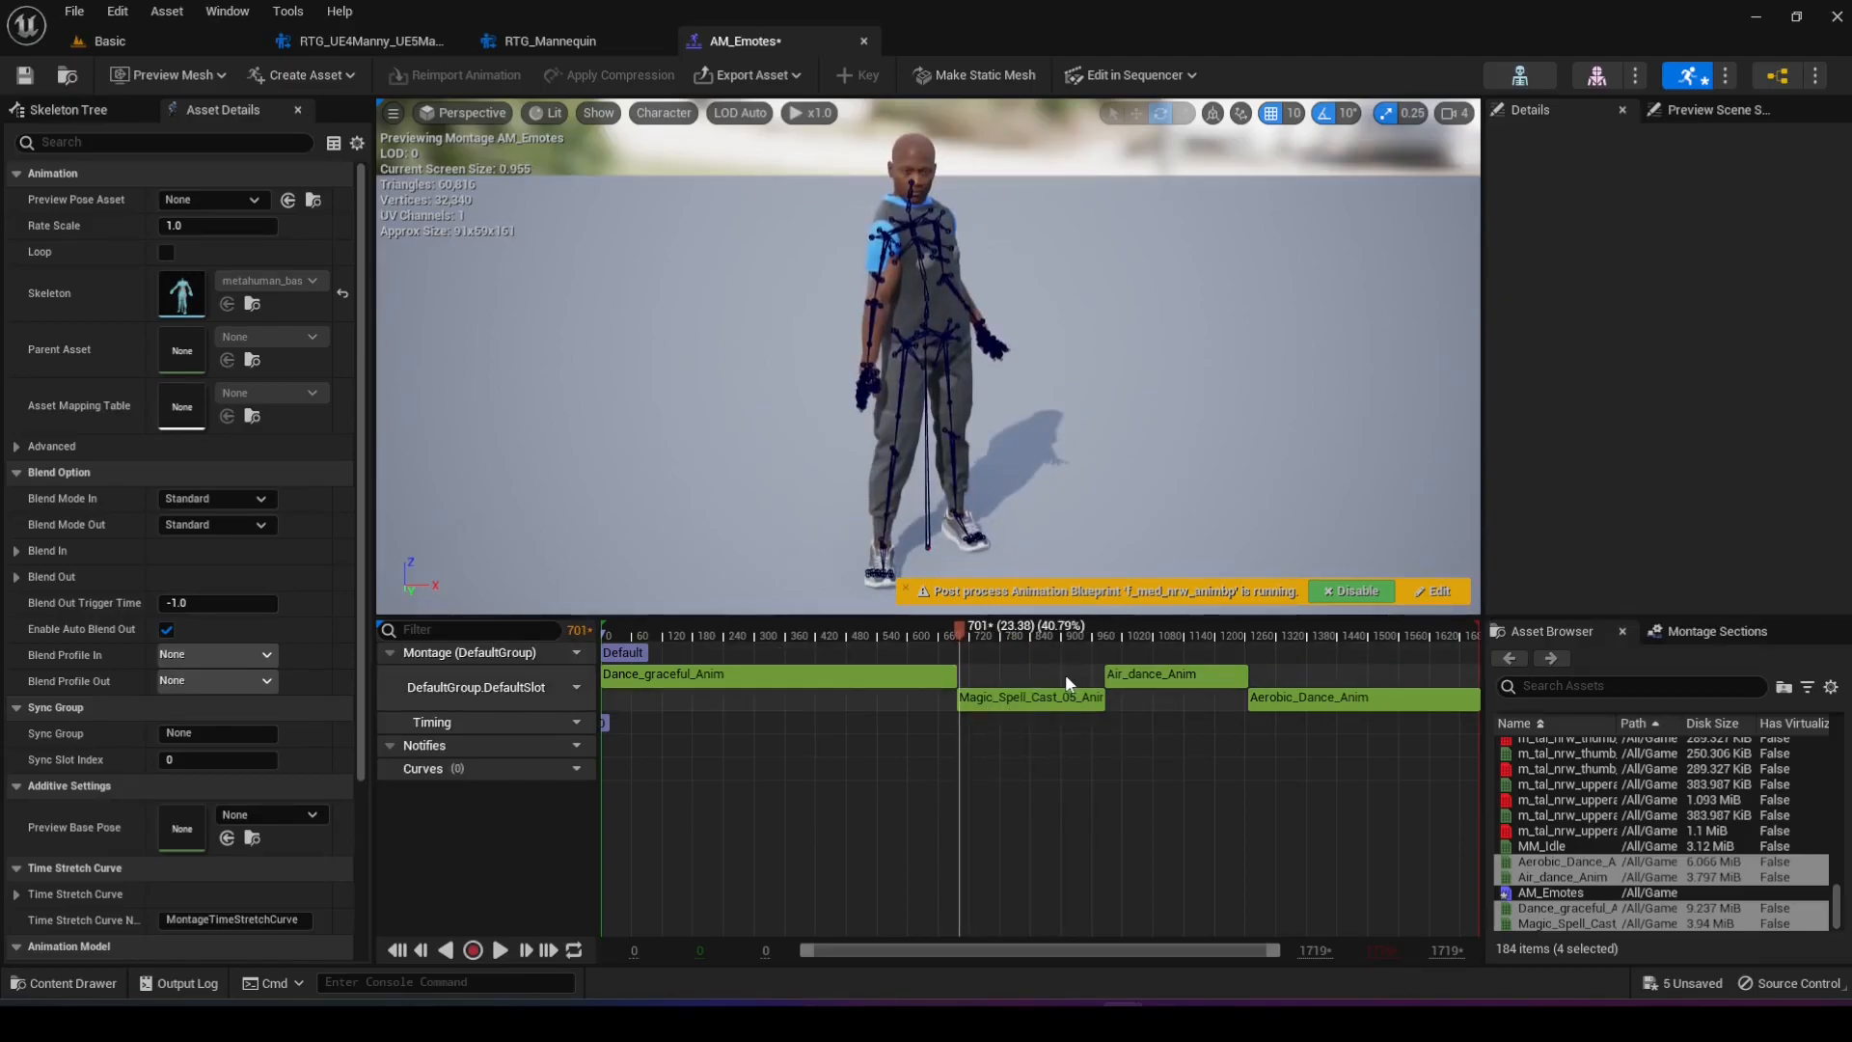
- Add montage sections named Graceful over the Dance_graceful_Anim clip and Spell near the start of the Magic_Spell_Cast_05_Anim clip
right_click(758, 652)
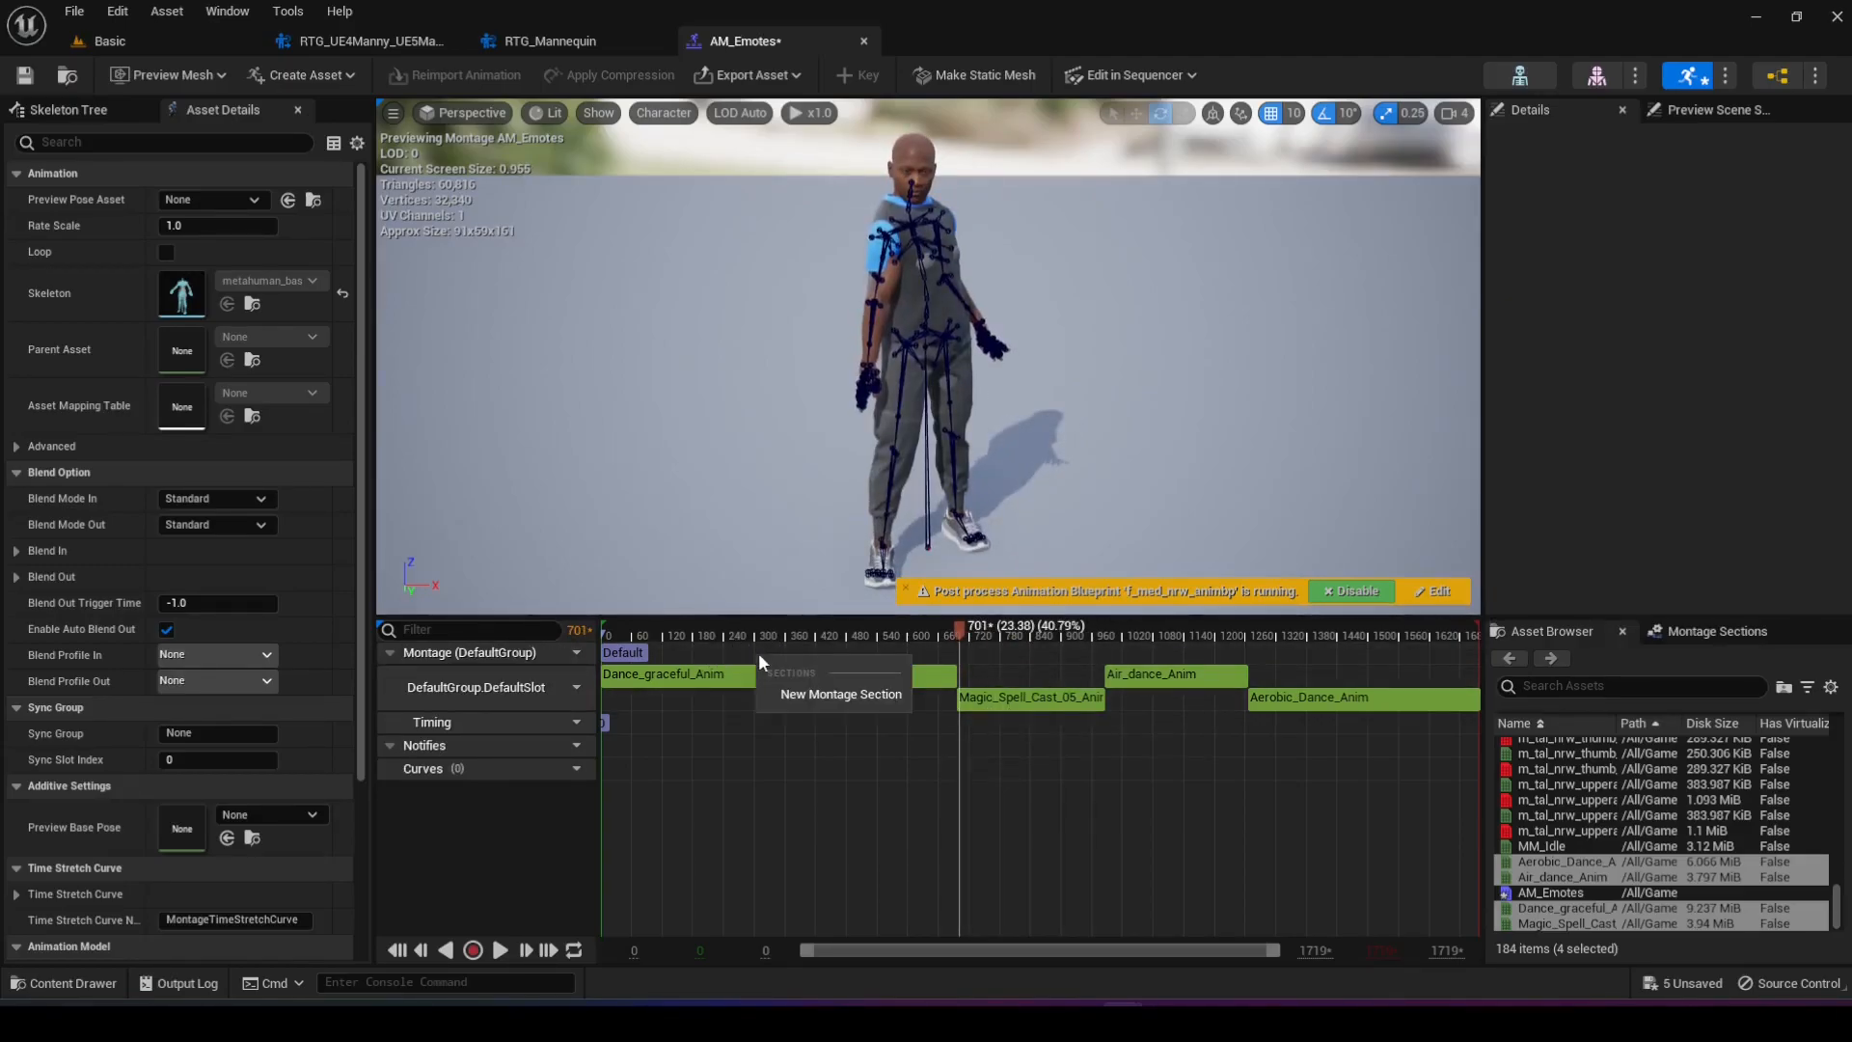
click(823, 697)
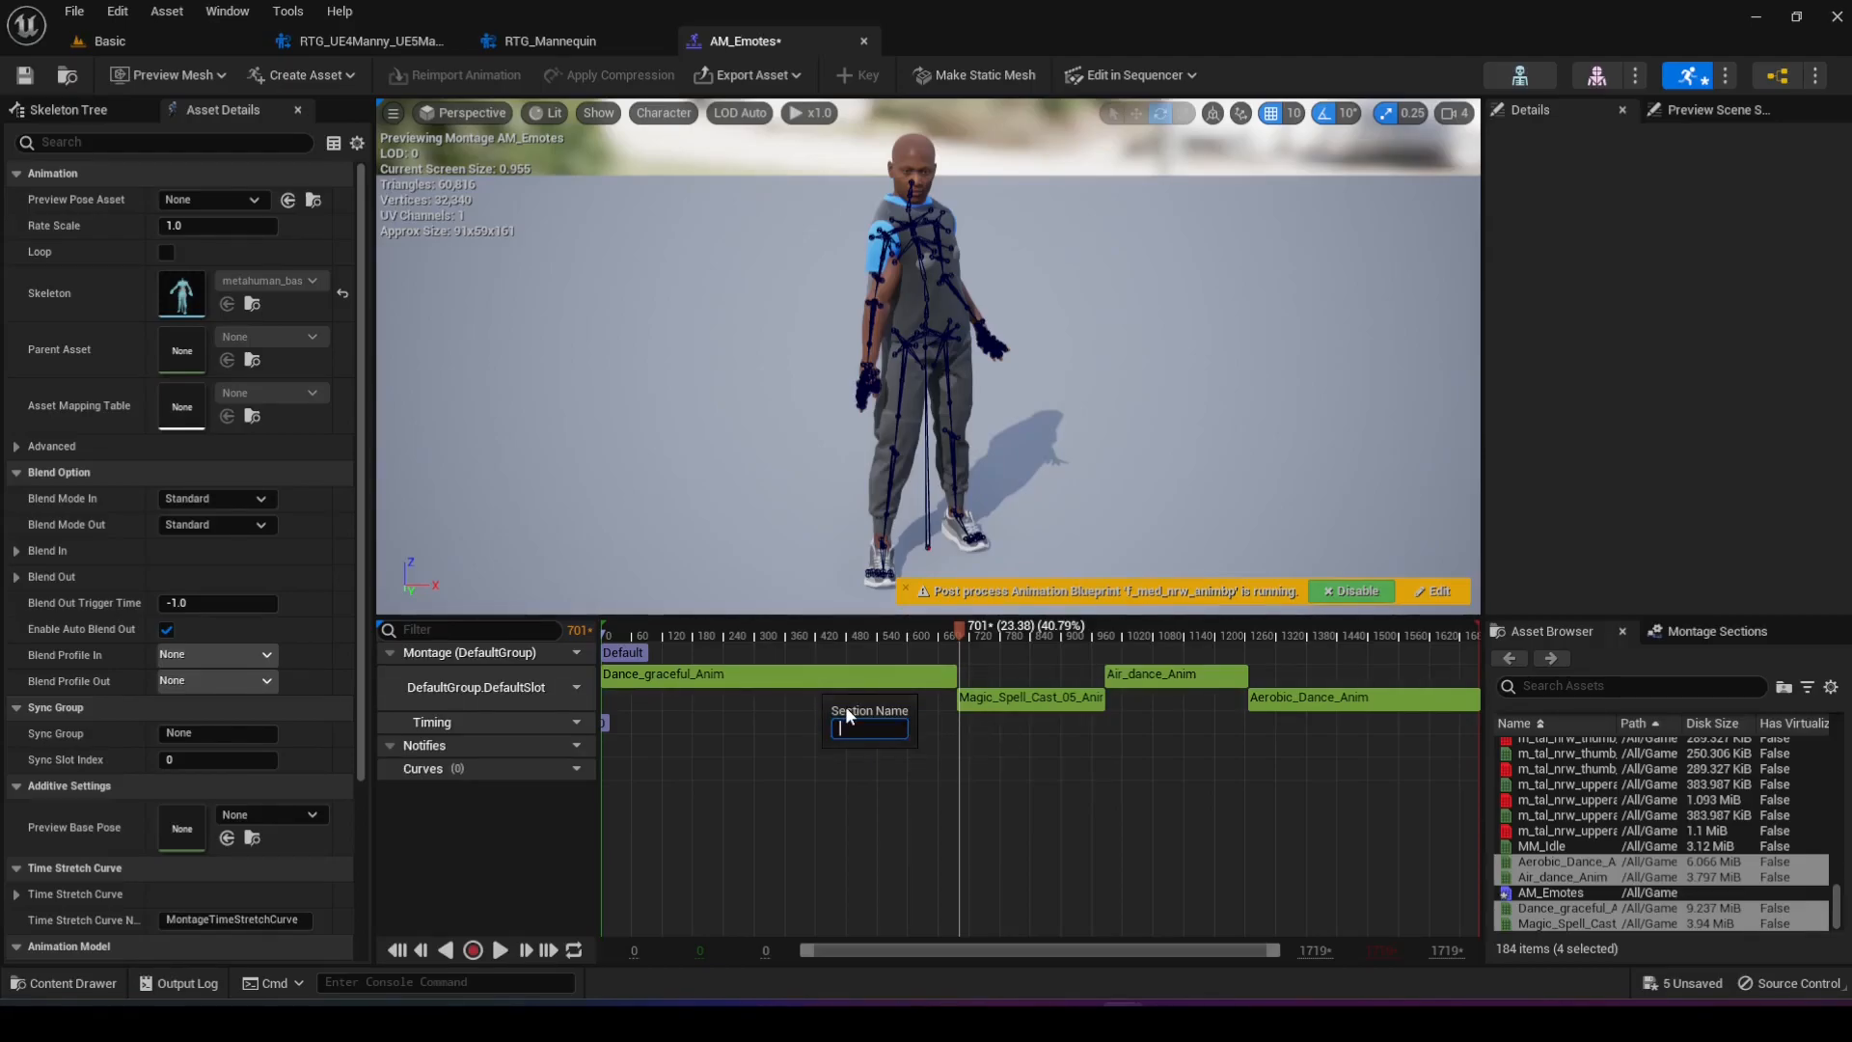
text(Graceful)
key(Return)
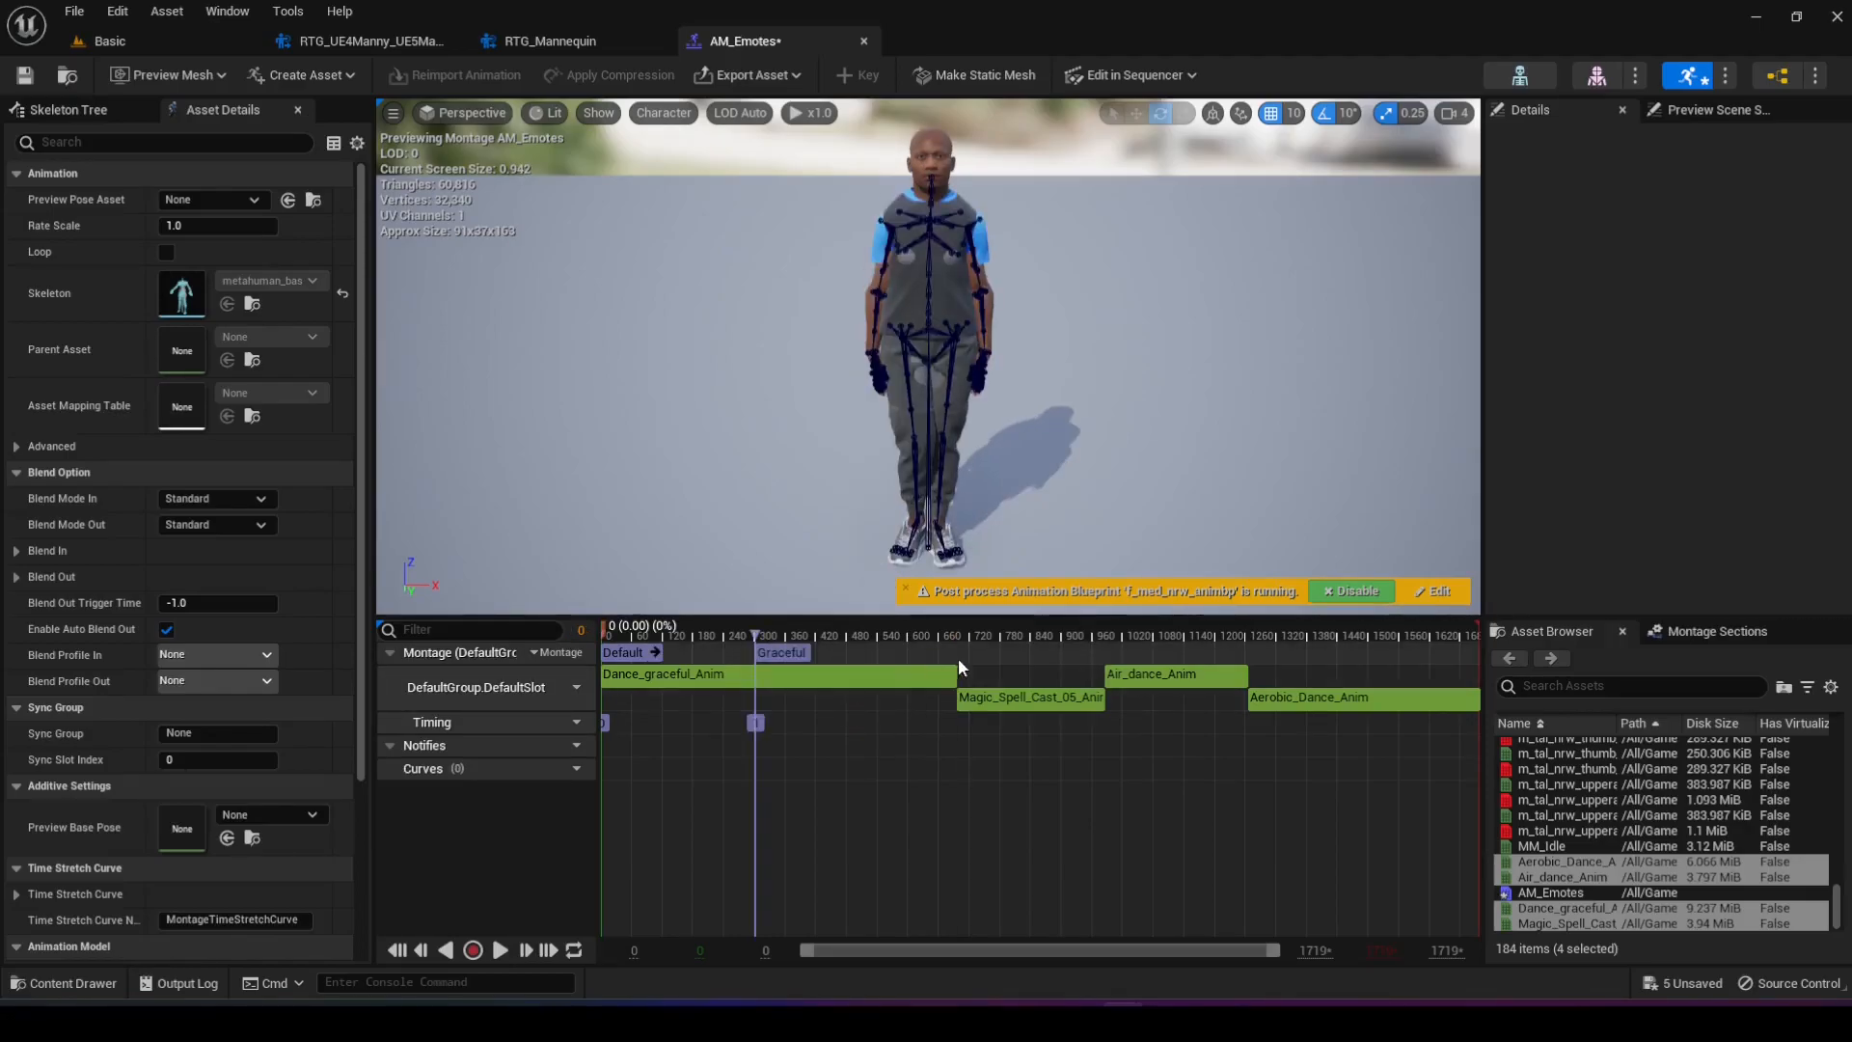
right_click(986, 645)
click(1031, 680)
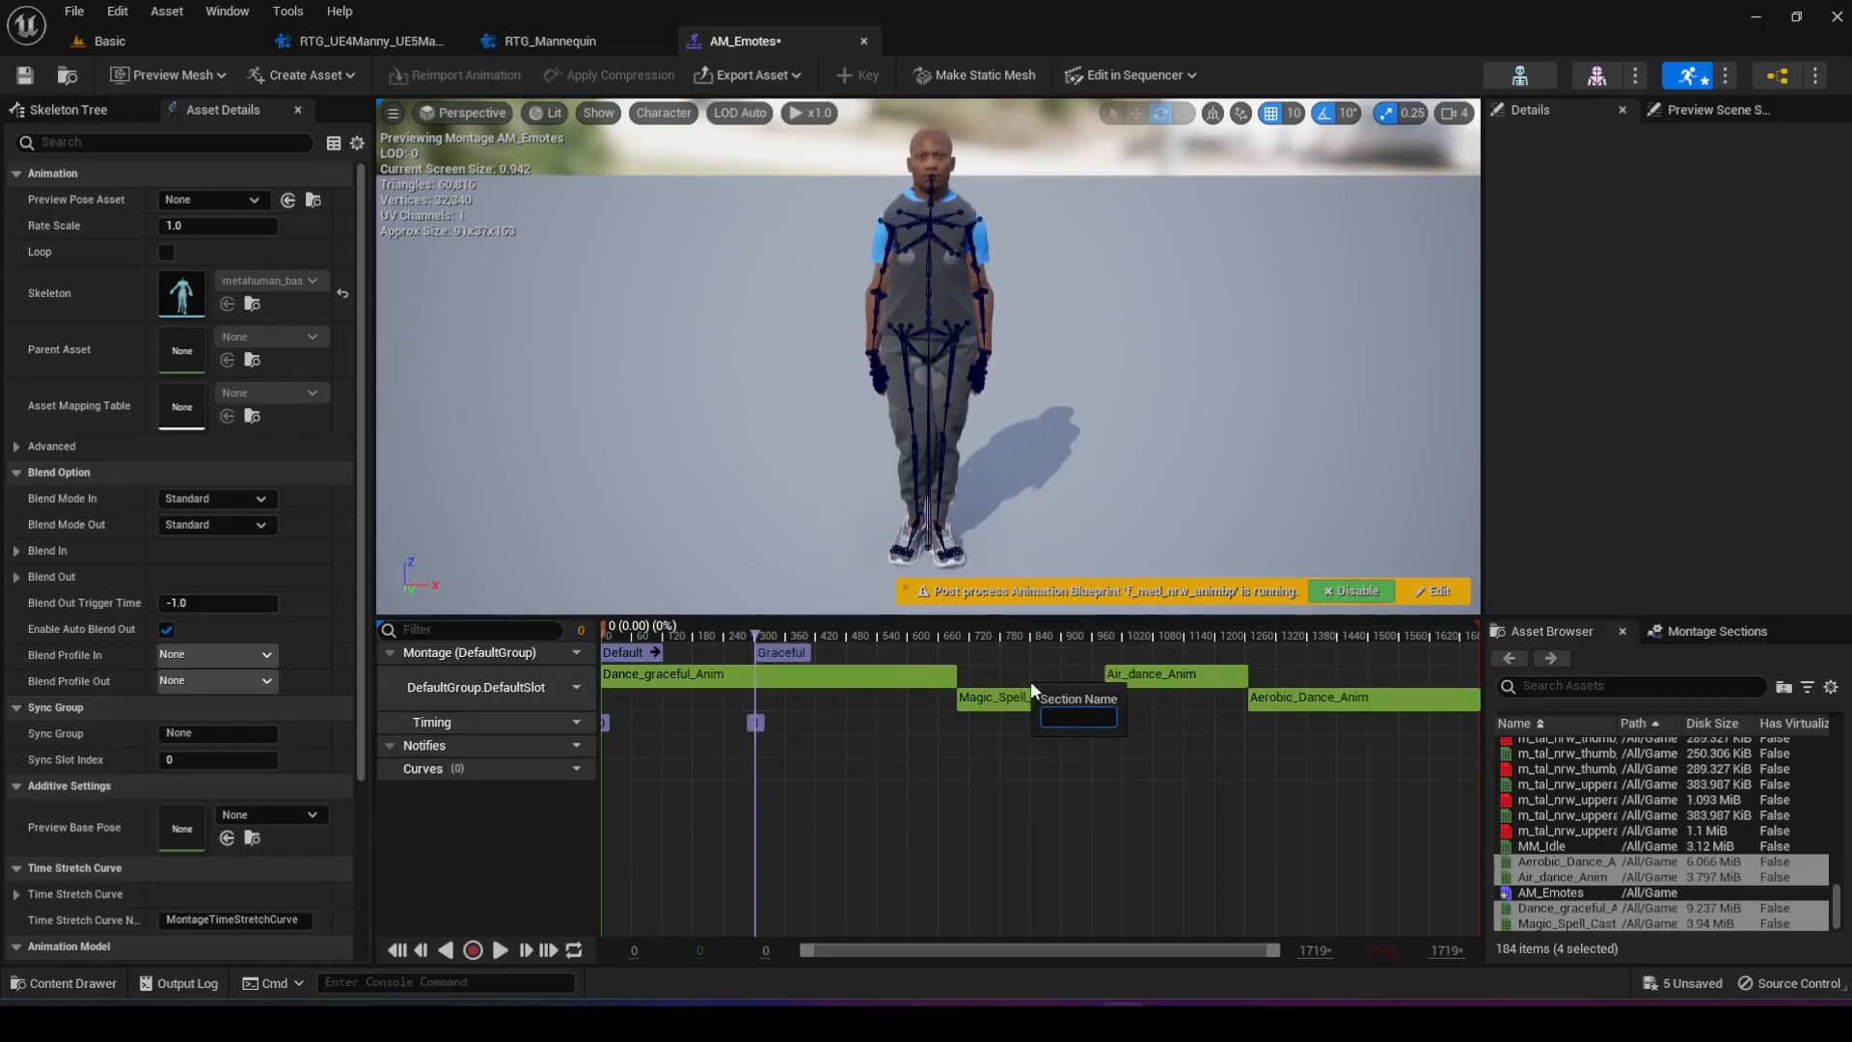
text(Spell)
key(Return)
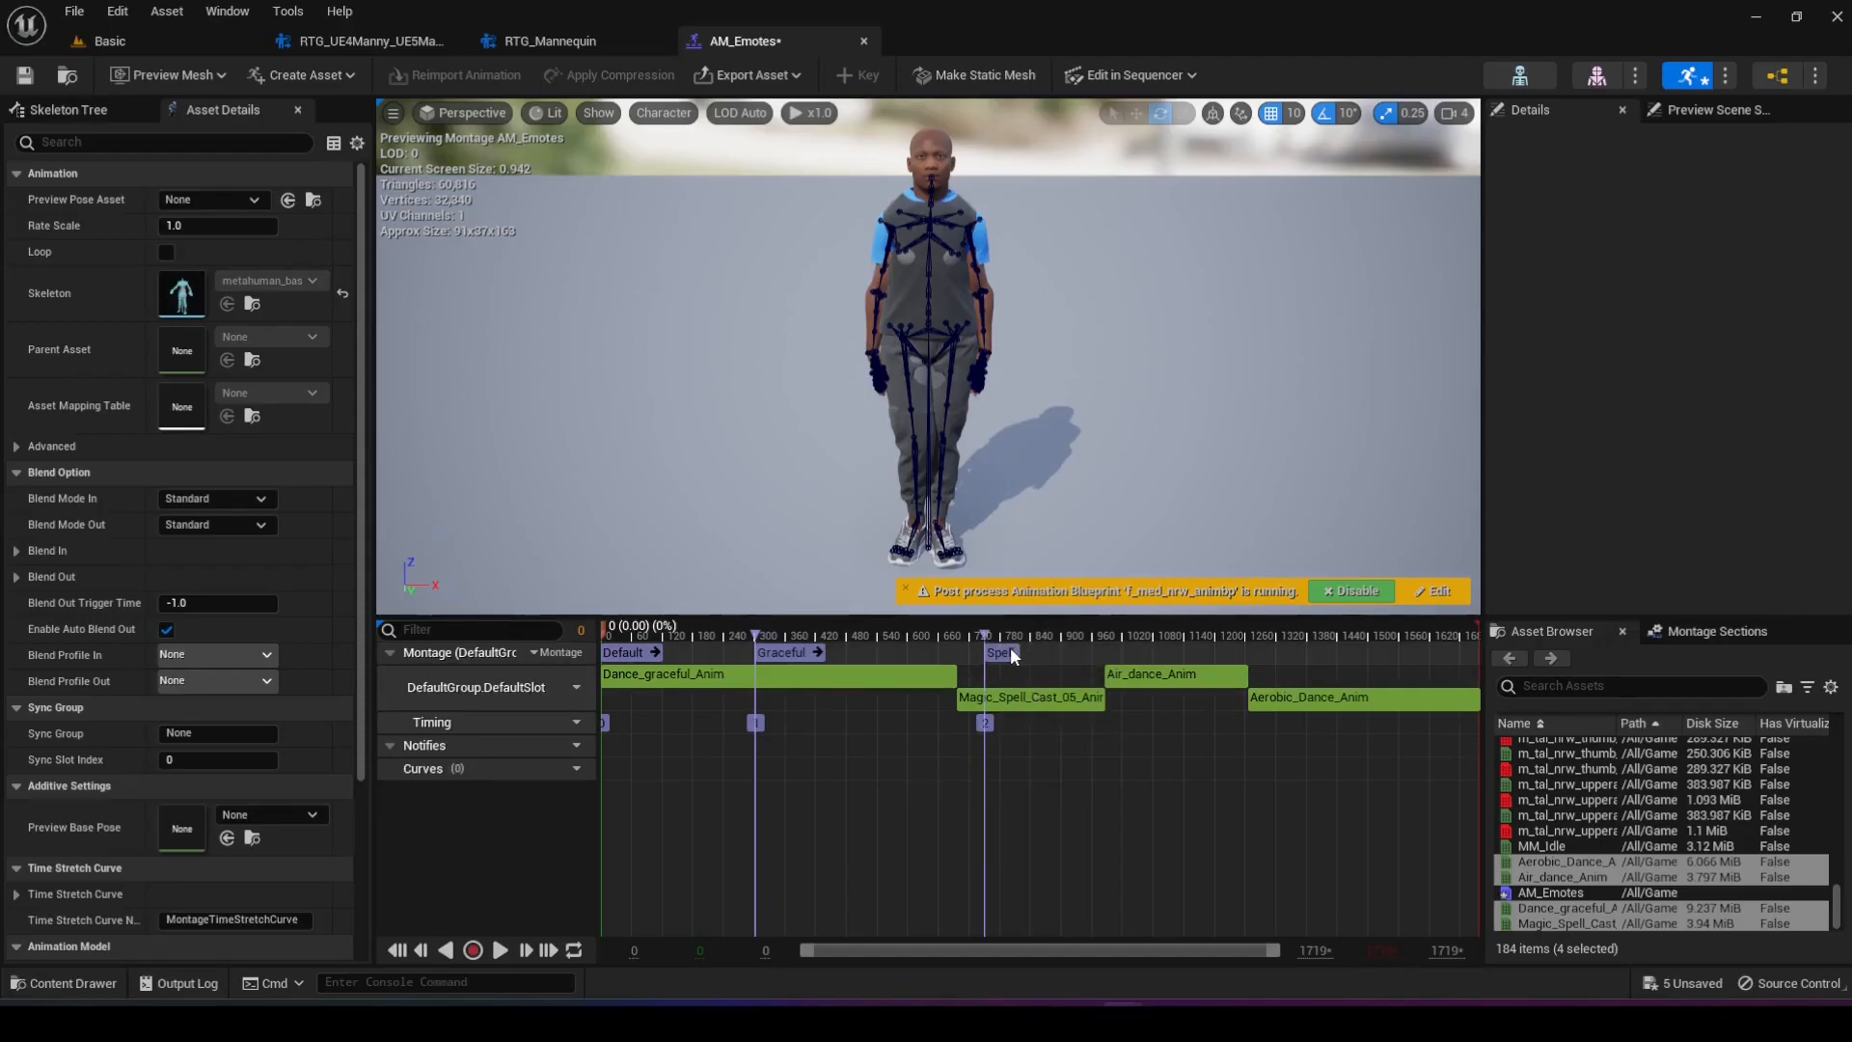
- Align the Spell section with the start of the Magic_Spell_Cast_05_Anim clip and add an Air section at the start of Air_dance_Anim
drag(978, 651, 955, 637)
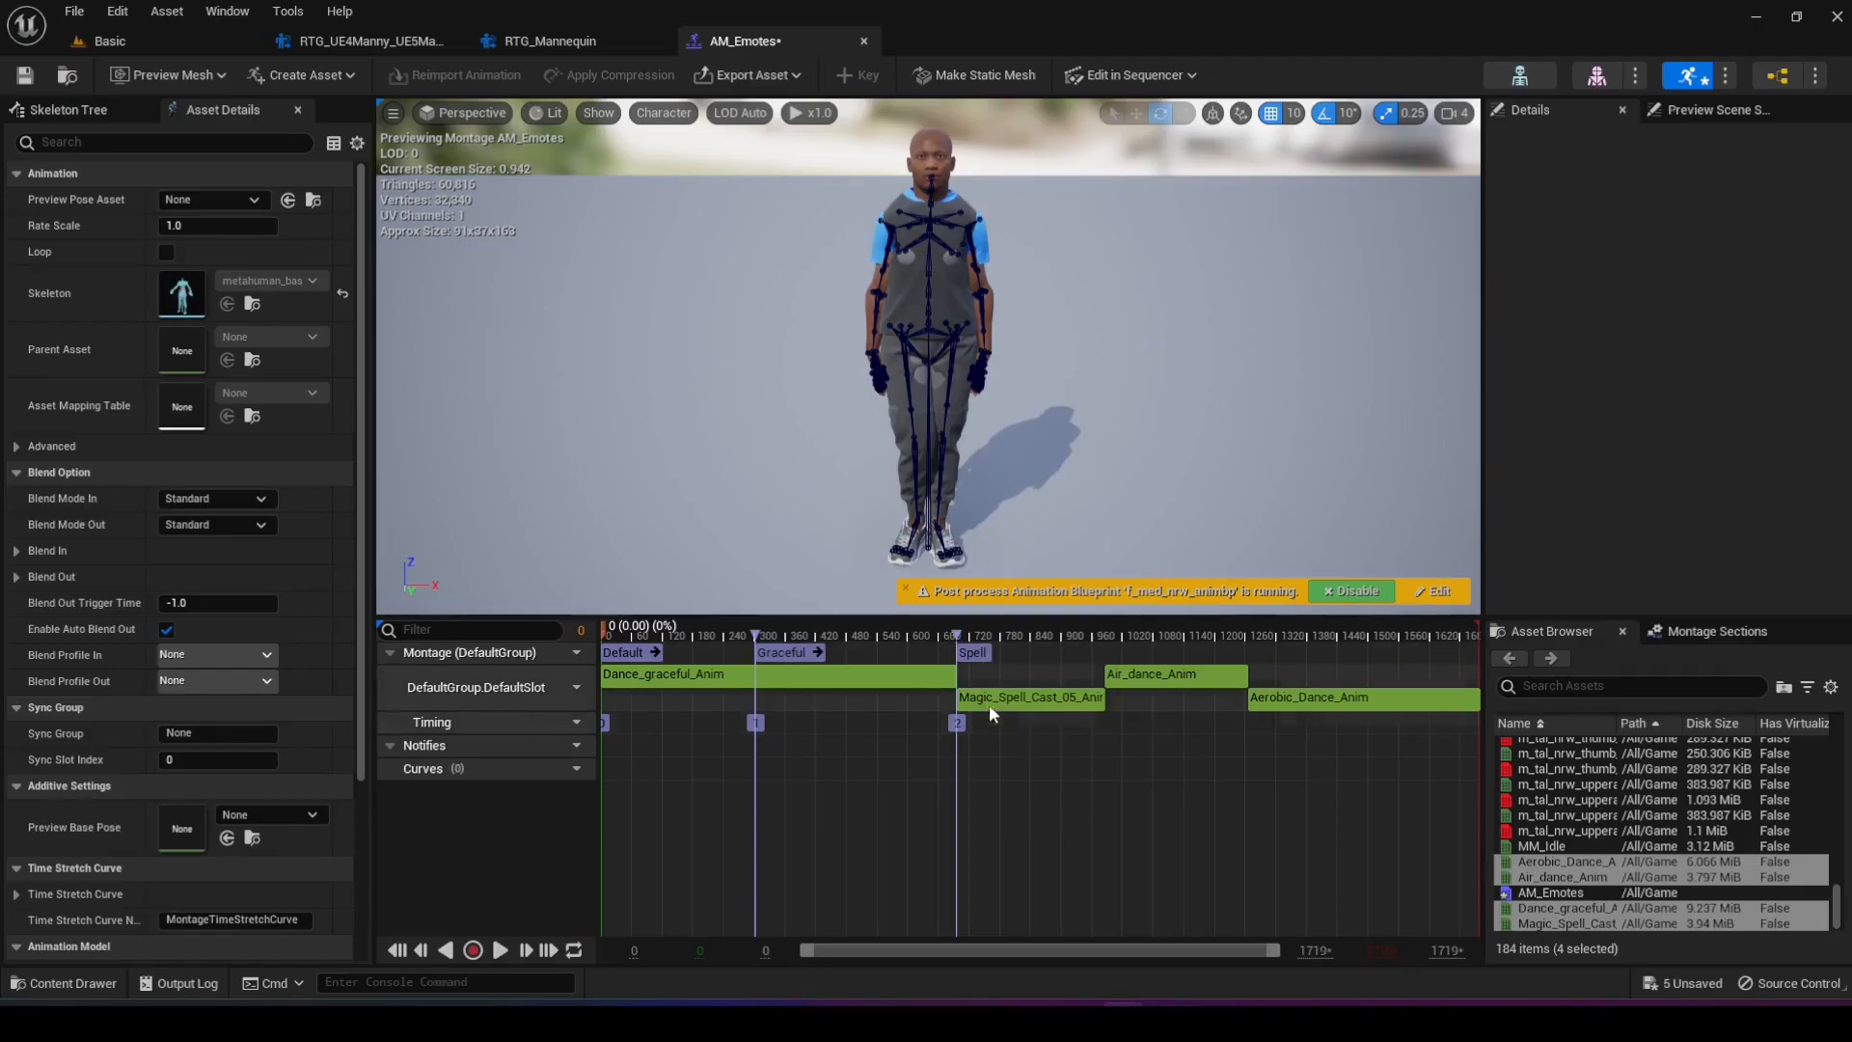
right_click(1075, 644)
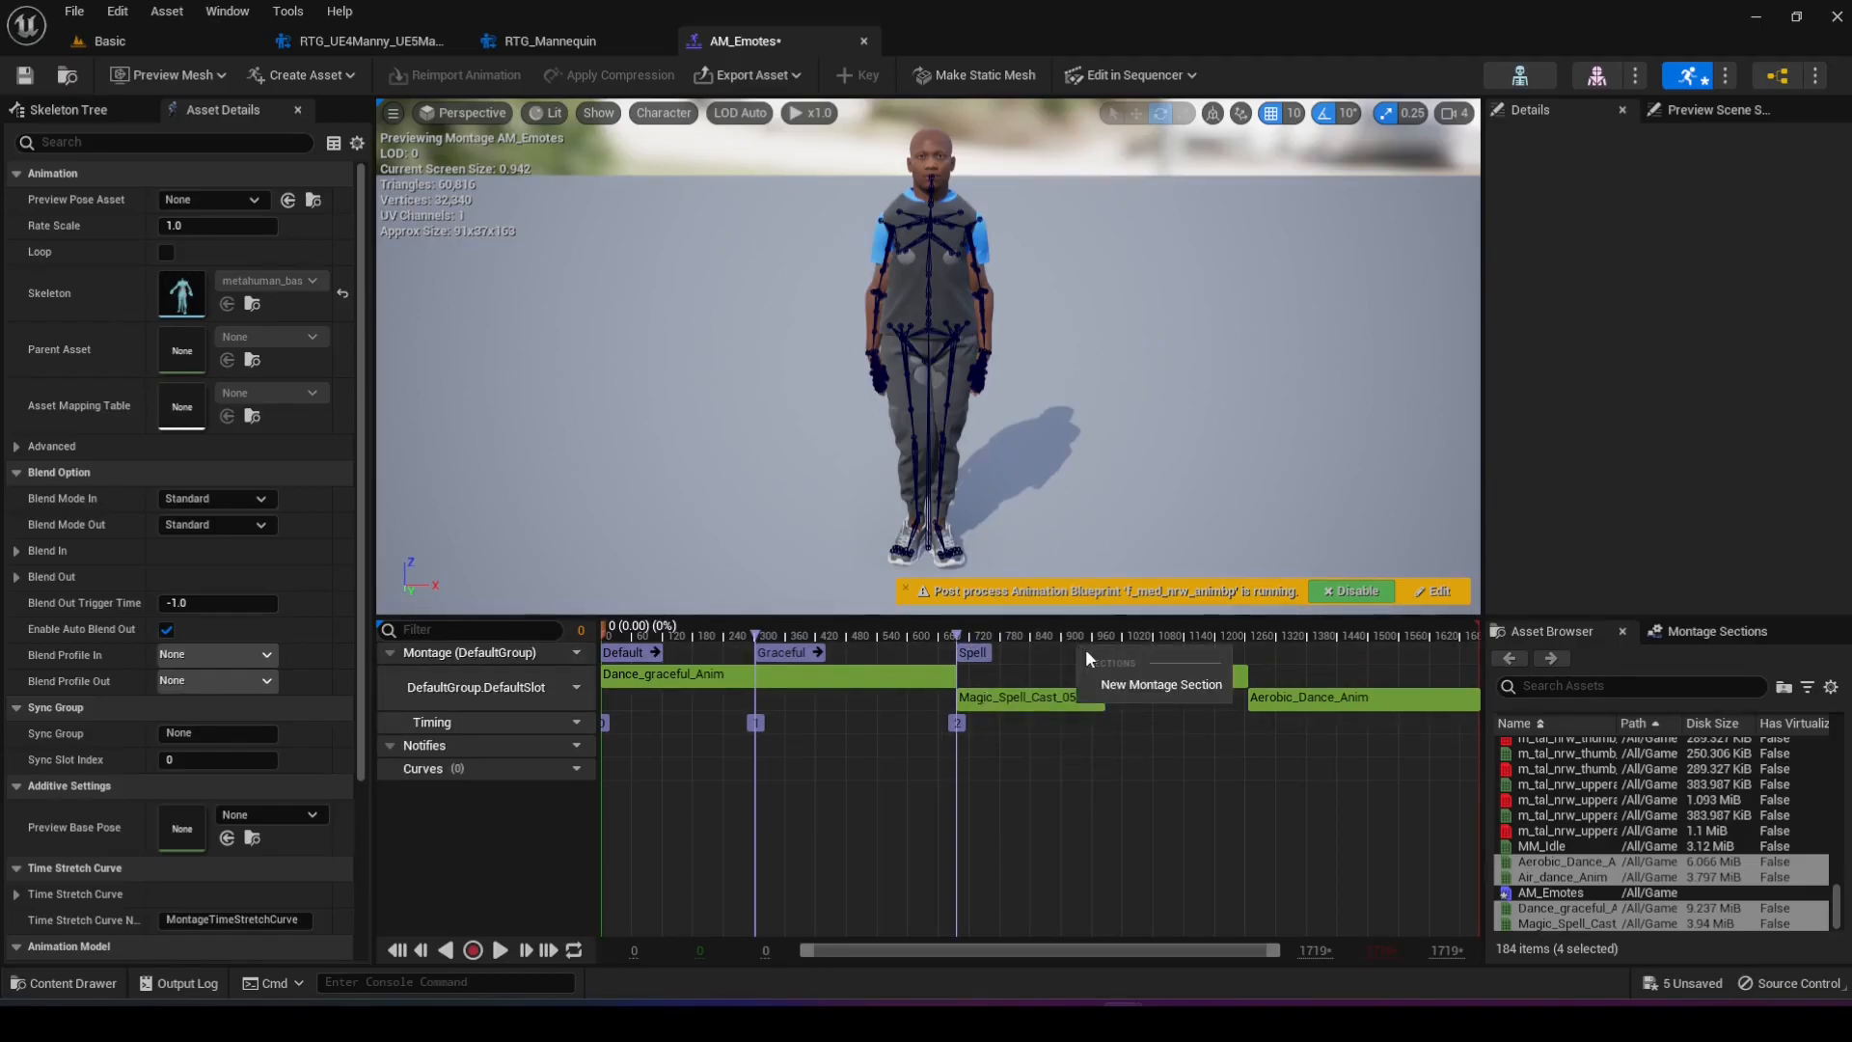
click(1153, 683)
text(Air)
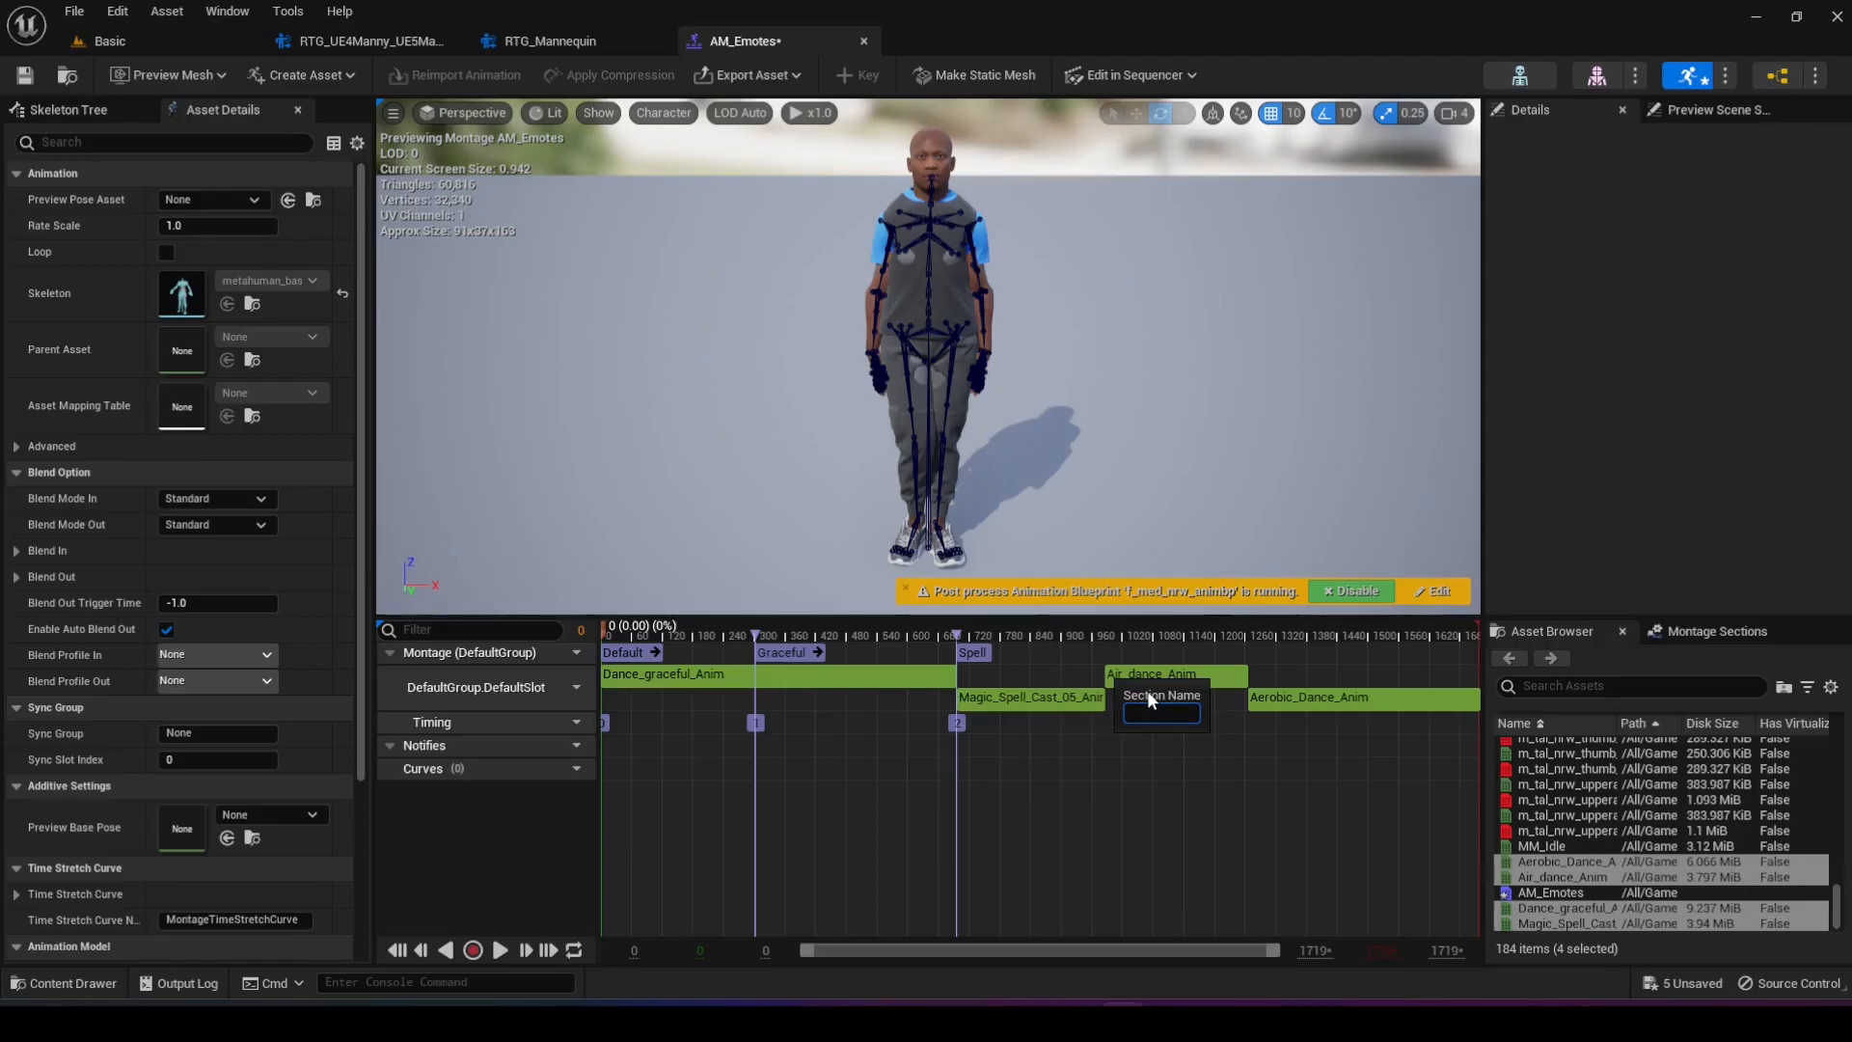
key(Return)
drag(1075, 634, 1106, 635)
click(1186, 633)
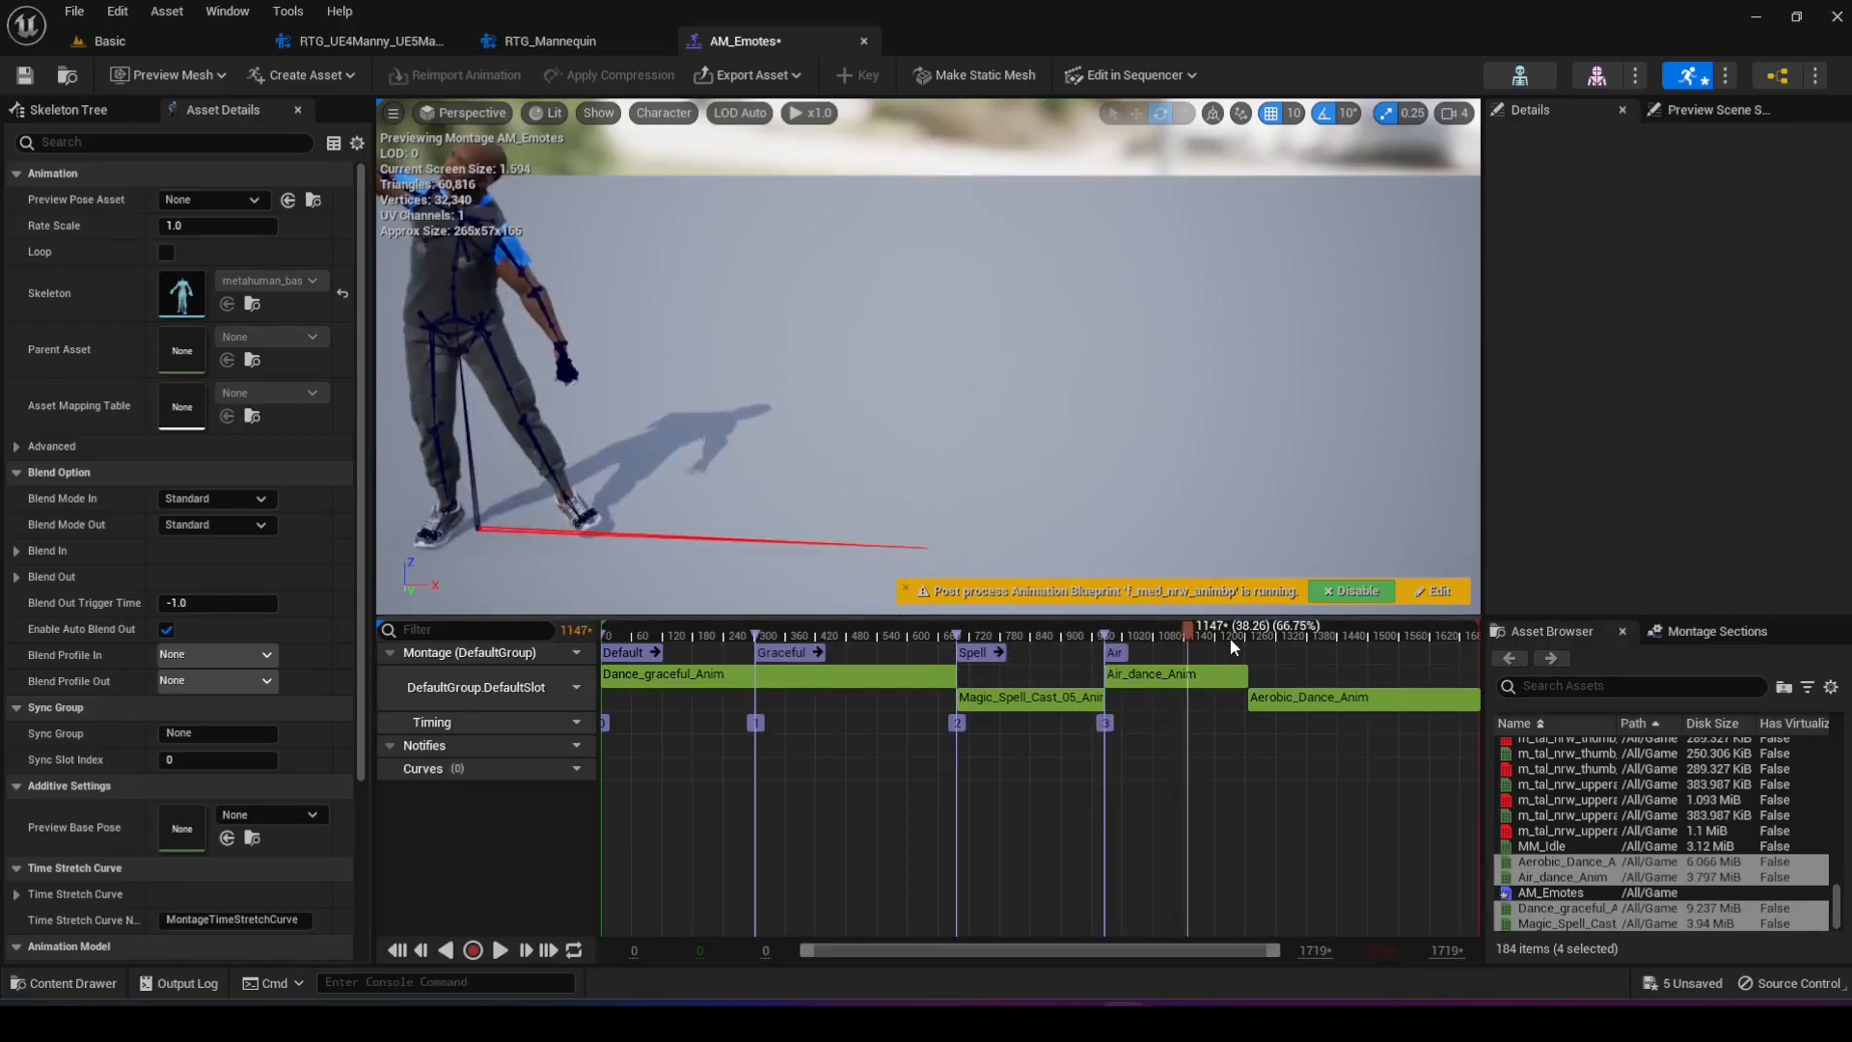
- Add a montage section named Aerobic at the start of the Aerobic_Dance_Anim clip
right_click(1311, 652)
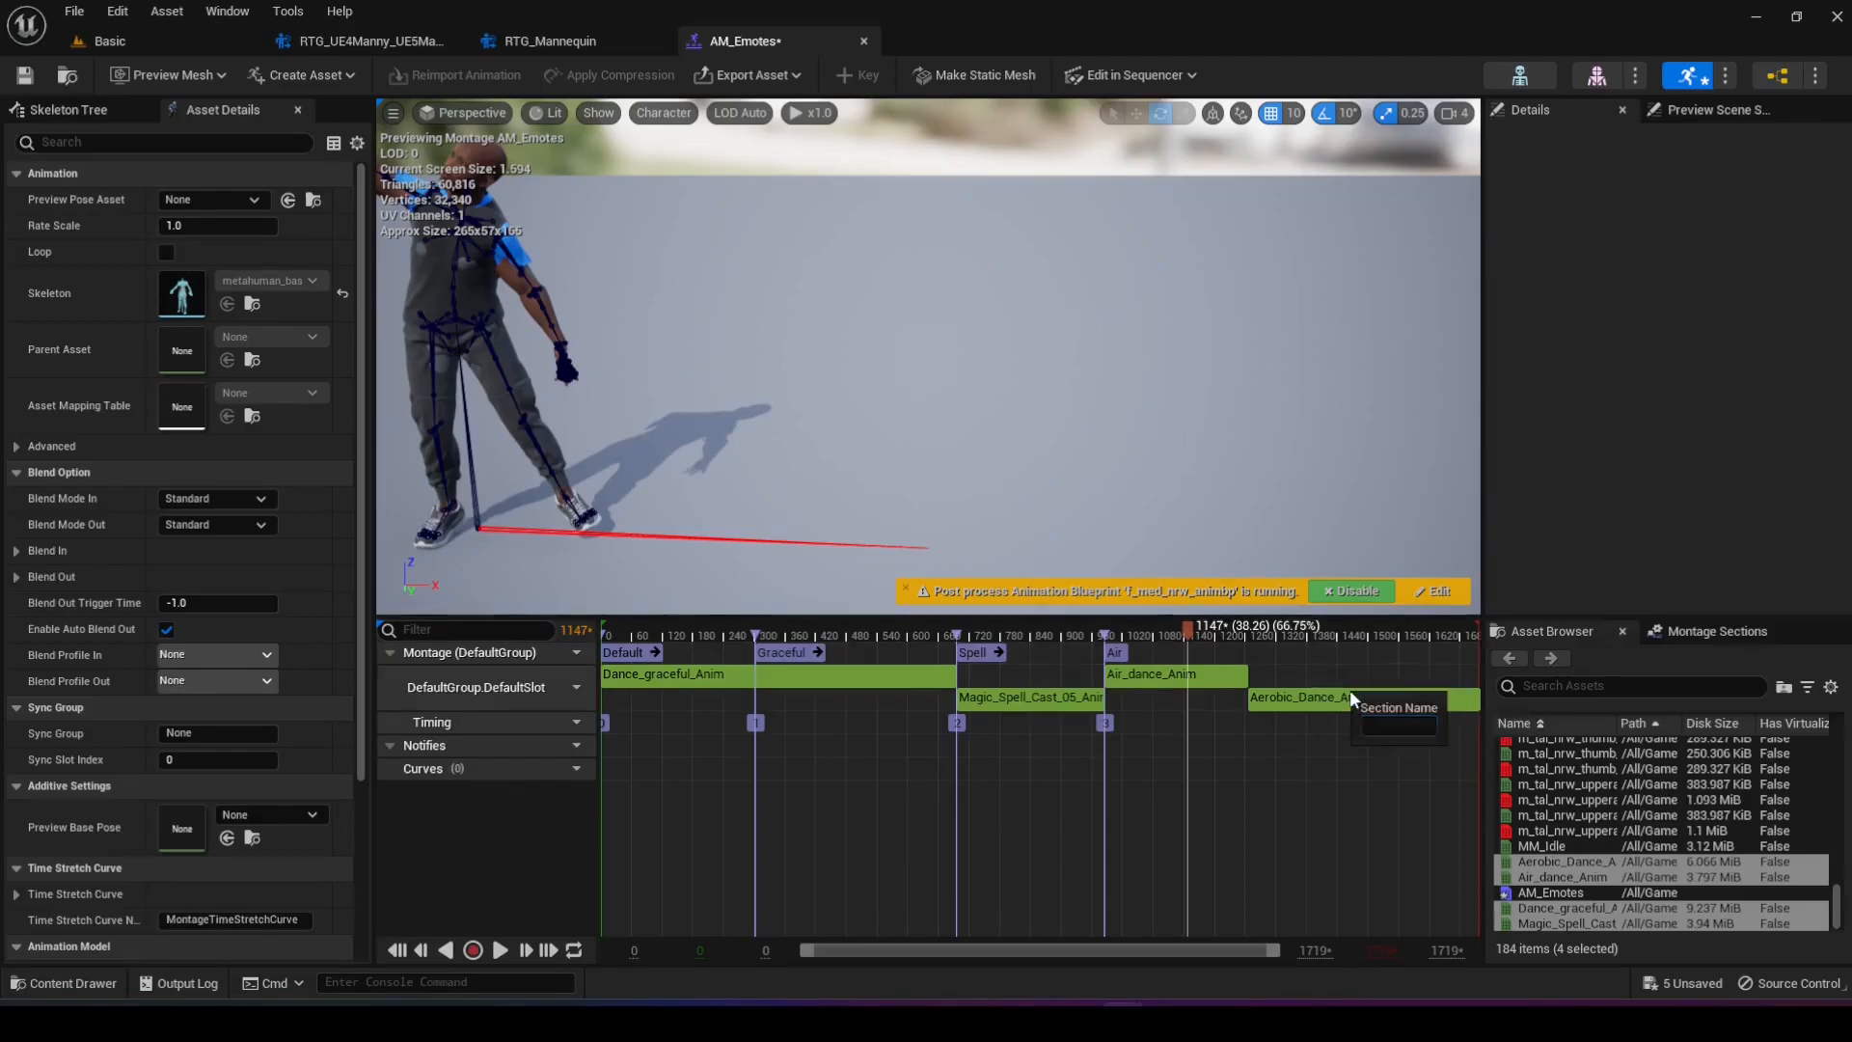
text(Aerobic)
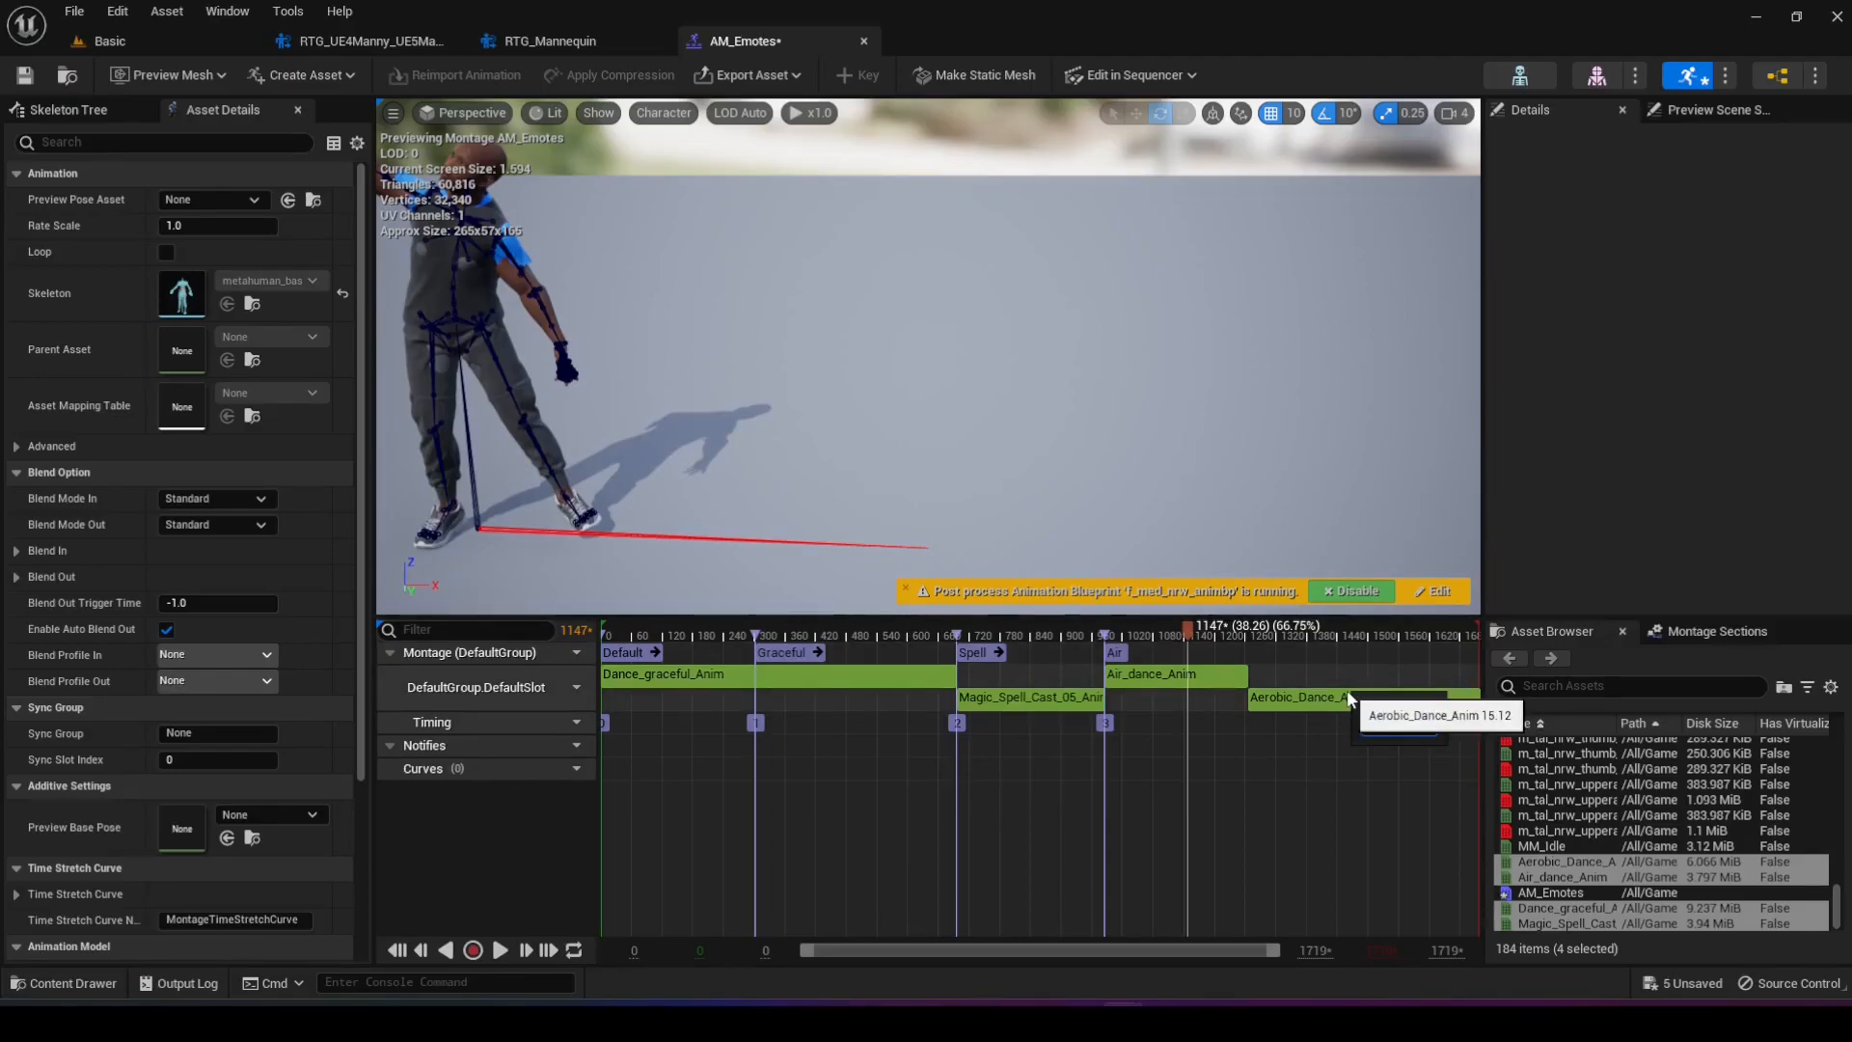
key(Return)
drag(1315, 632, 1248, 633)
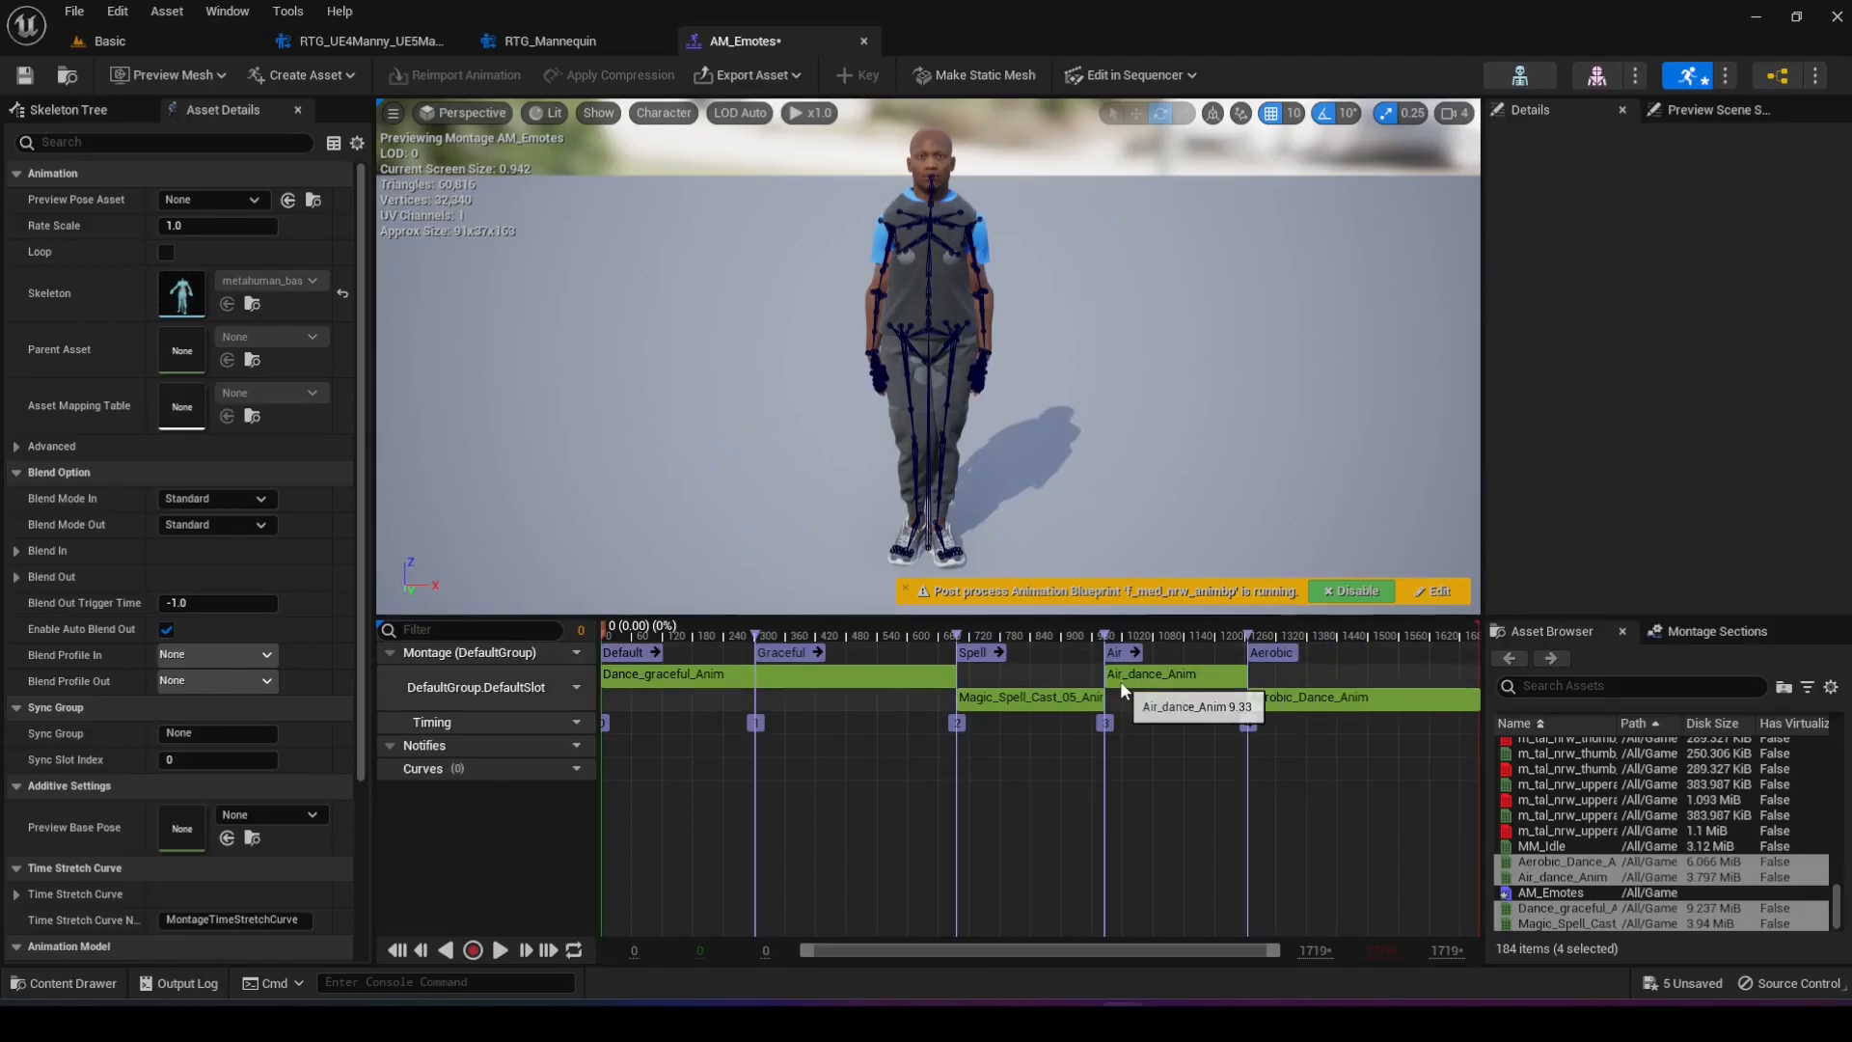
- Delete the Default section and have the Graceful section begin at the start of the Dance_graceful_Anim clip
scroll(1119, 681, up, 3)
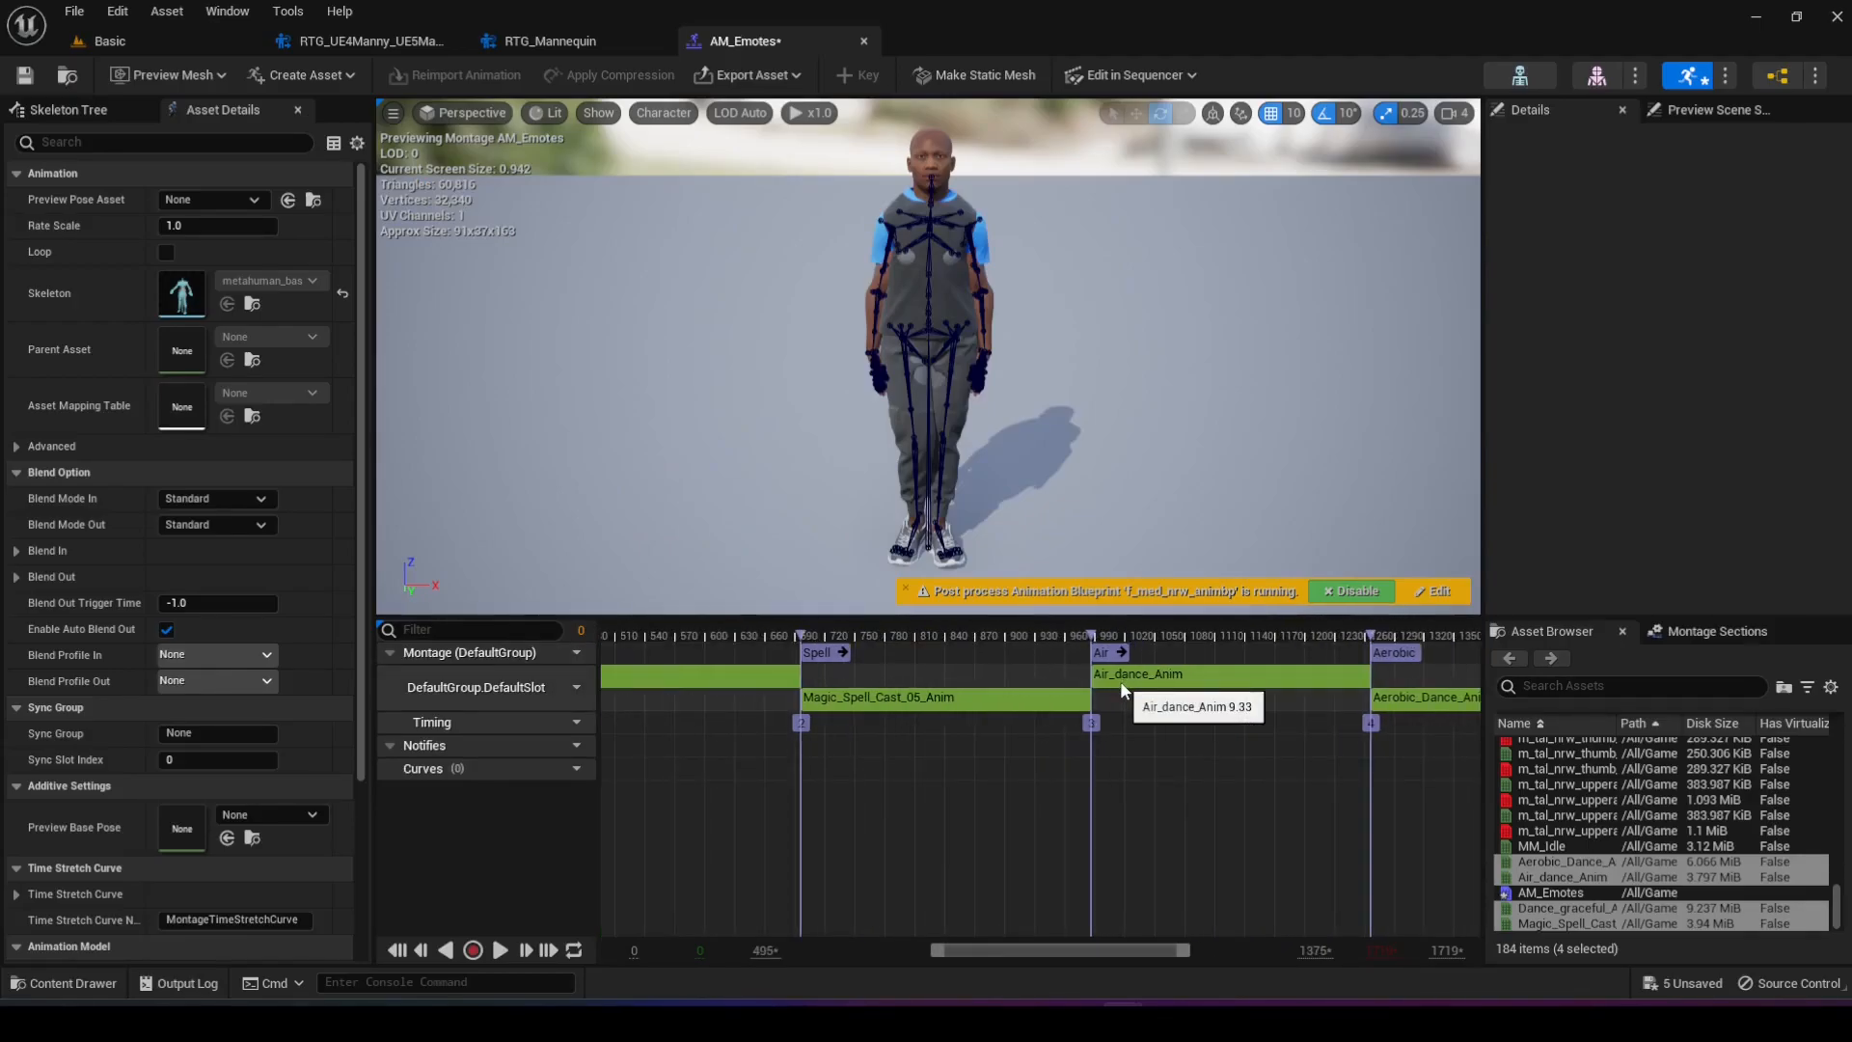
scroll(1000, 675, down, 2)
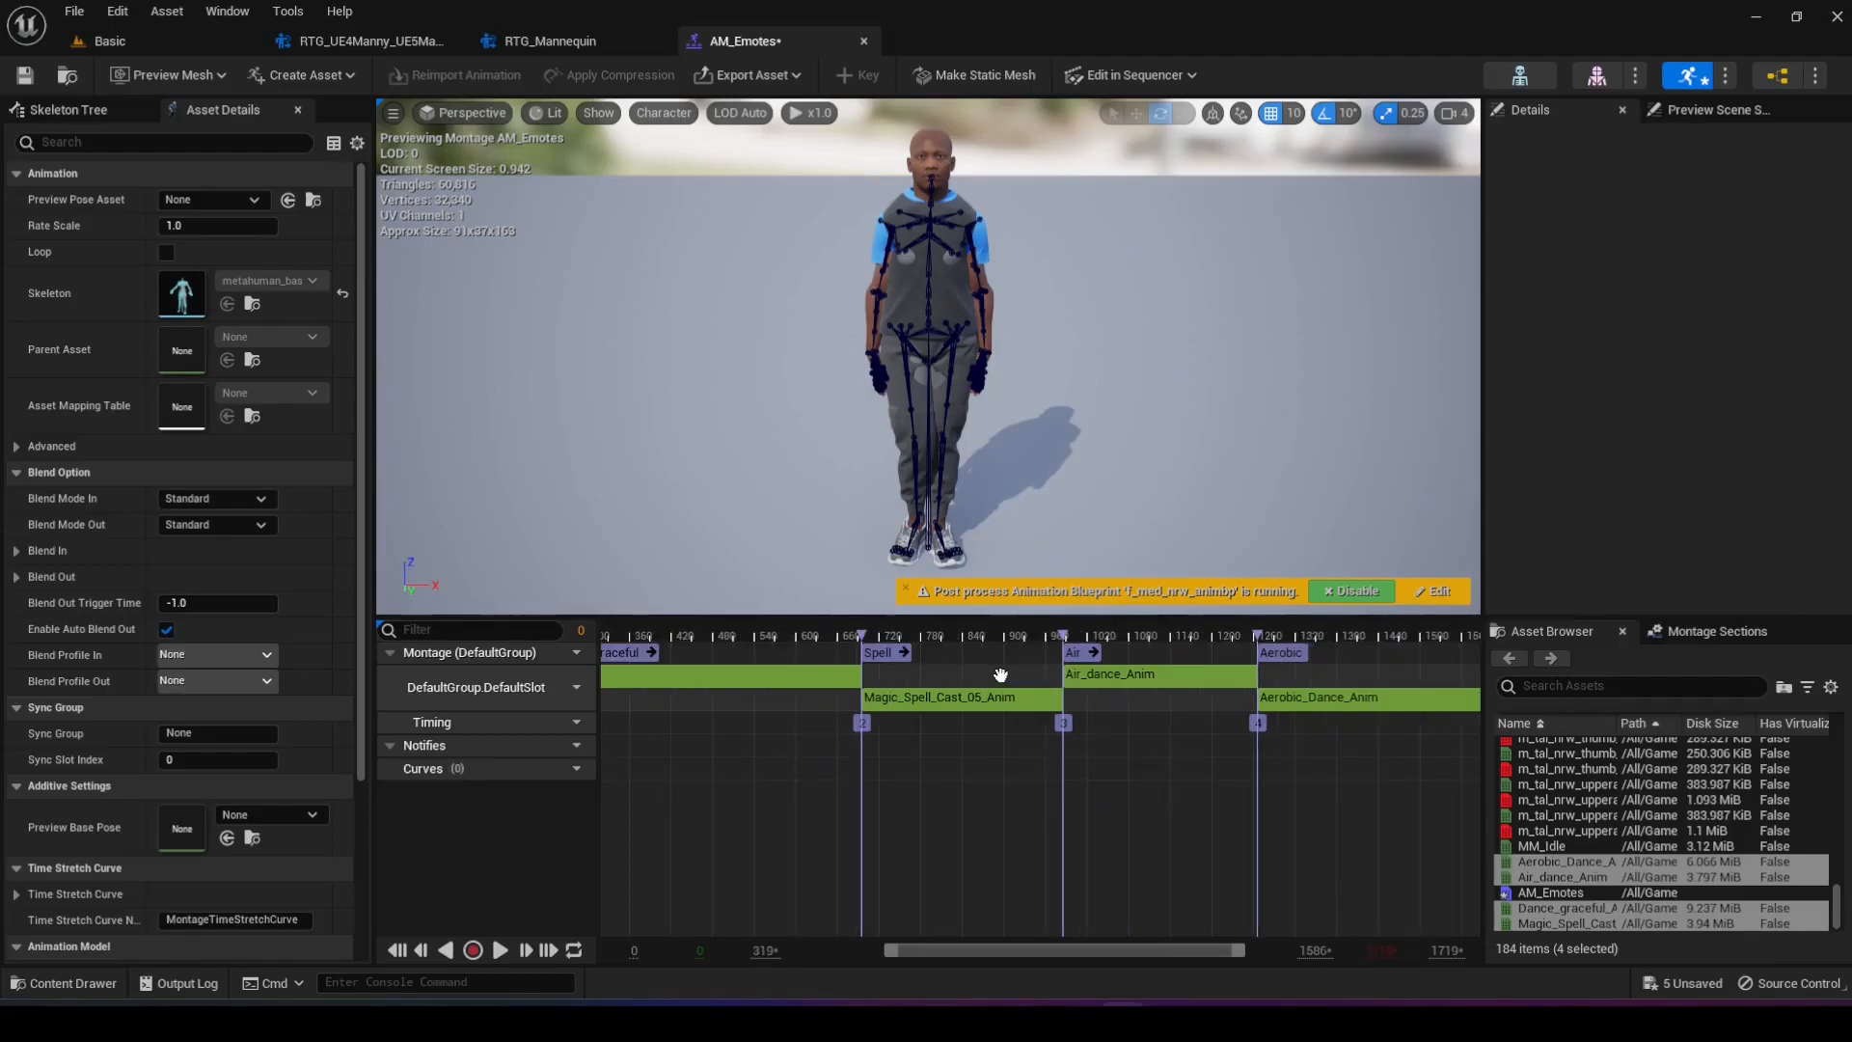
right_drag(774, 632, 1437, 638)
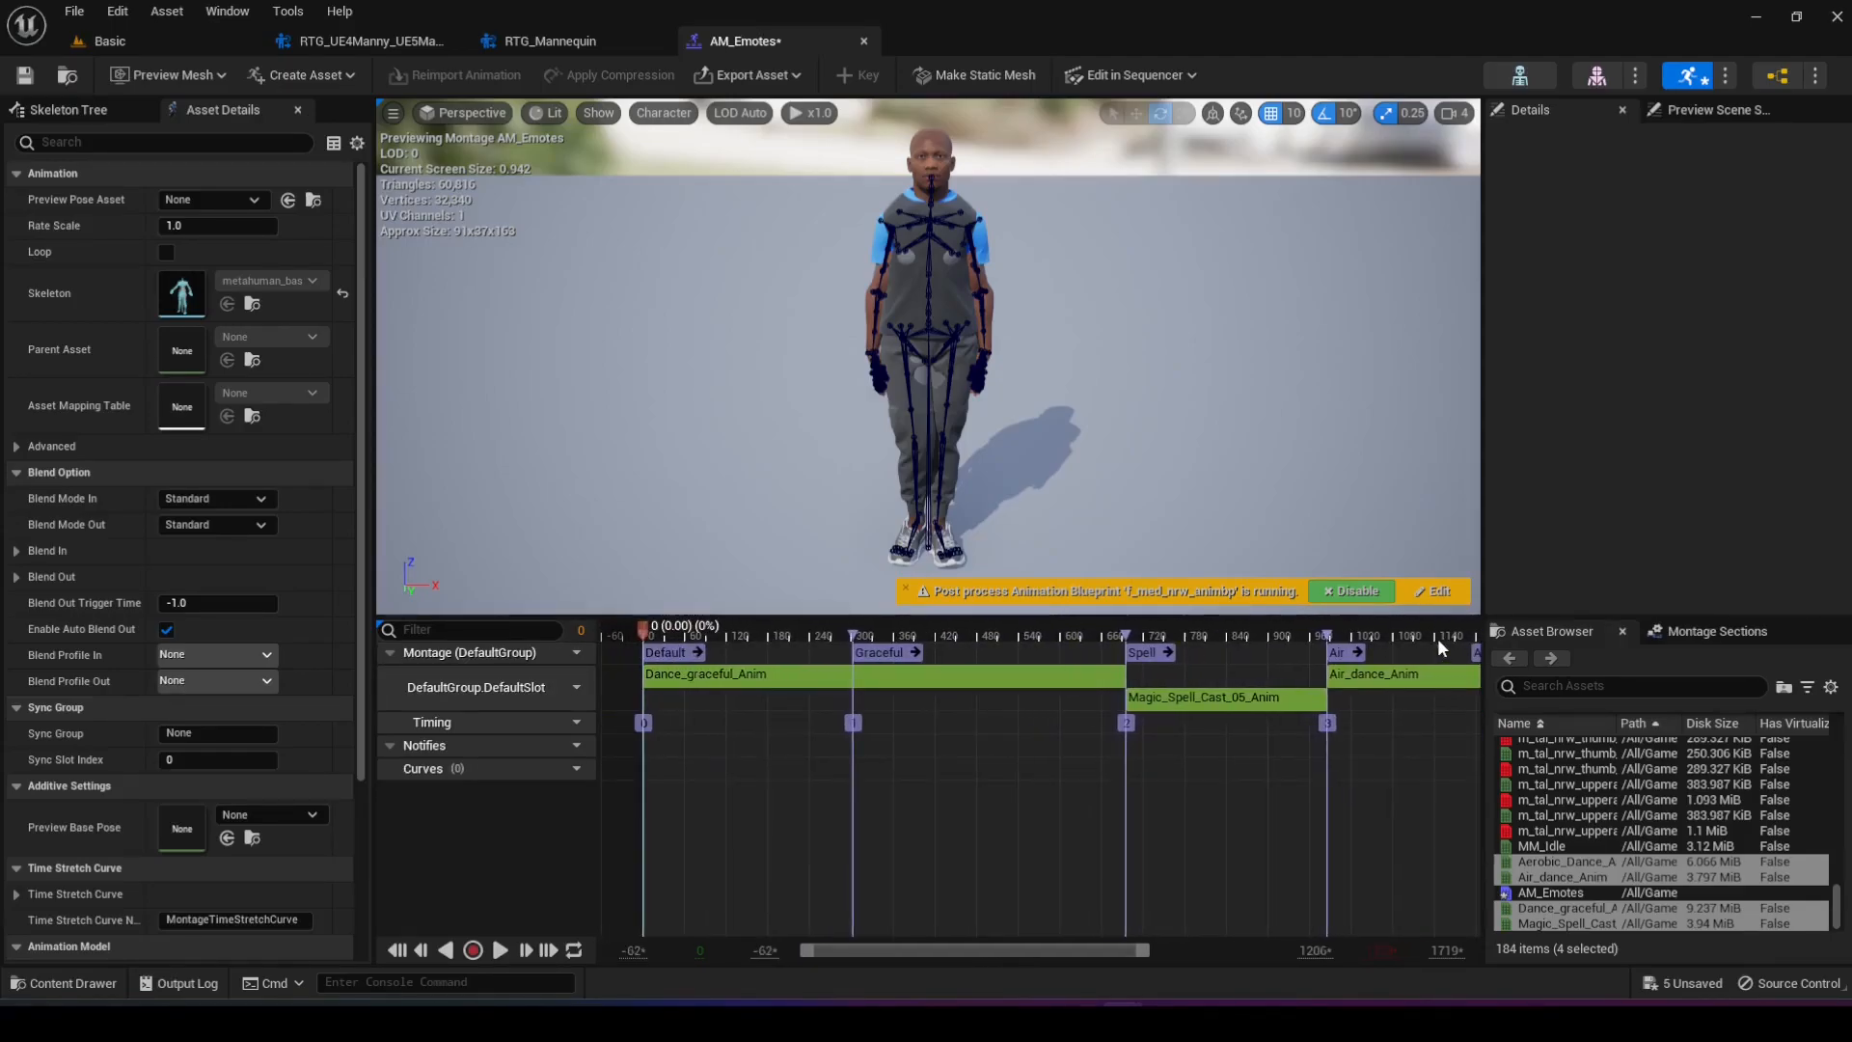
click(665, 652)
key(Delete)
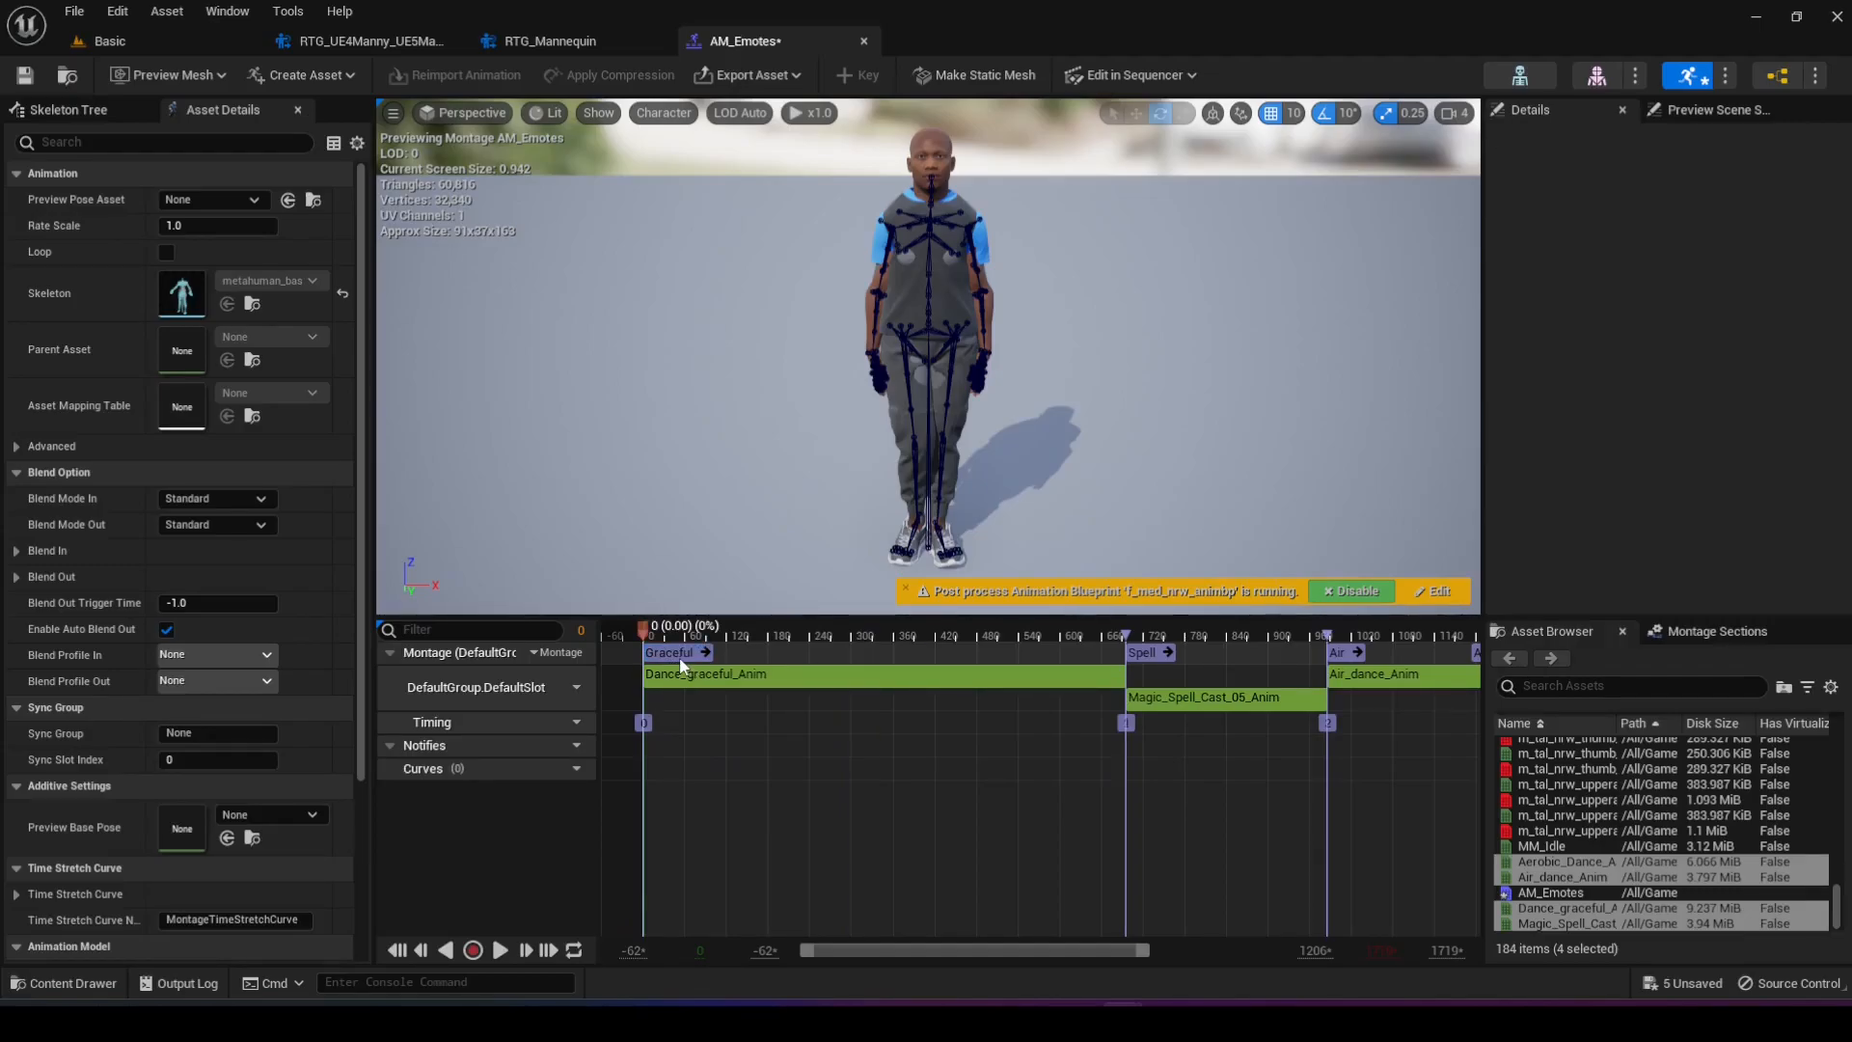
- Clear the links between the montage sections so each one plays independently, and save AM_Emotes
drag(825, 944, 847, 941)
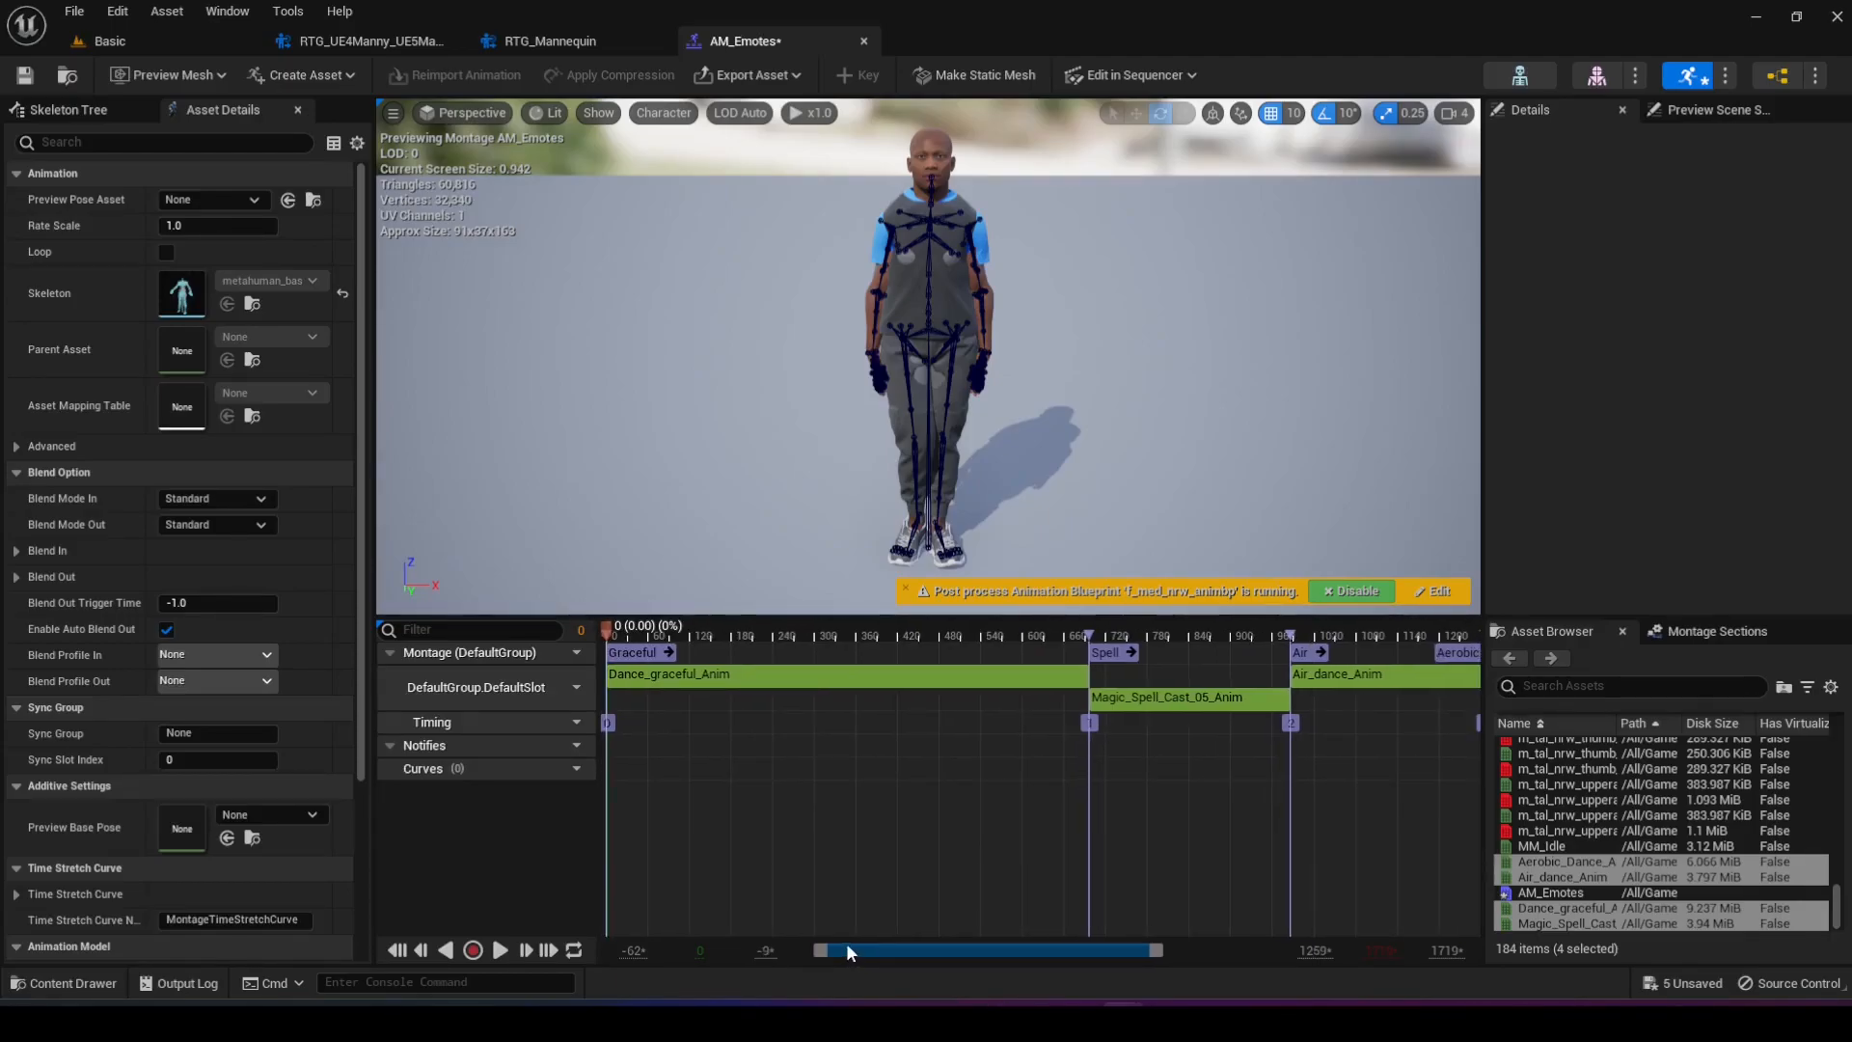
right_drag(993, 803, 712, 789)
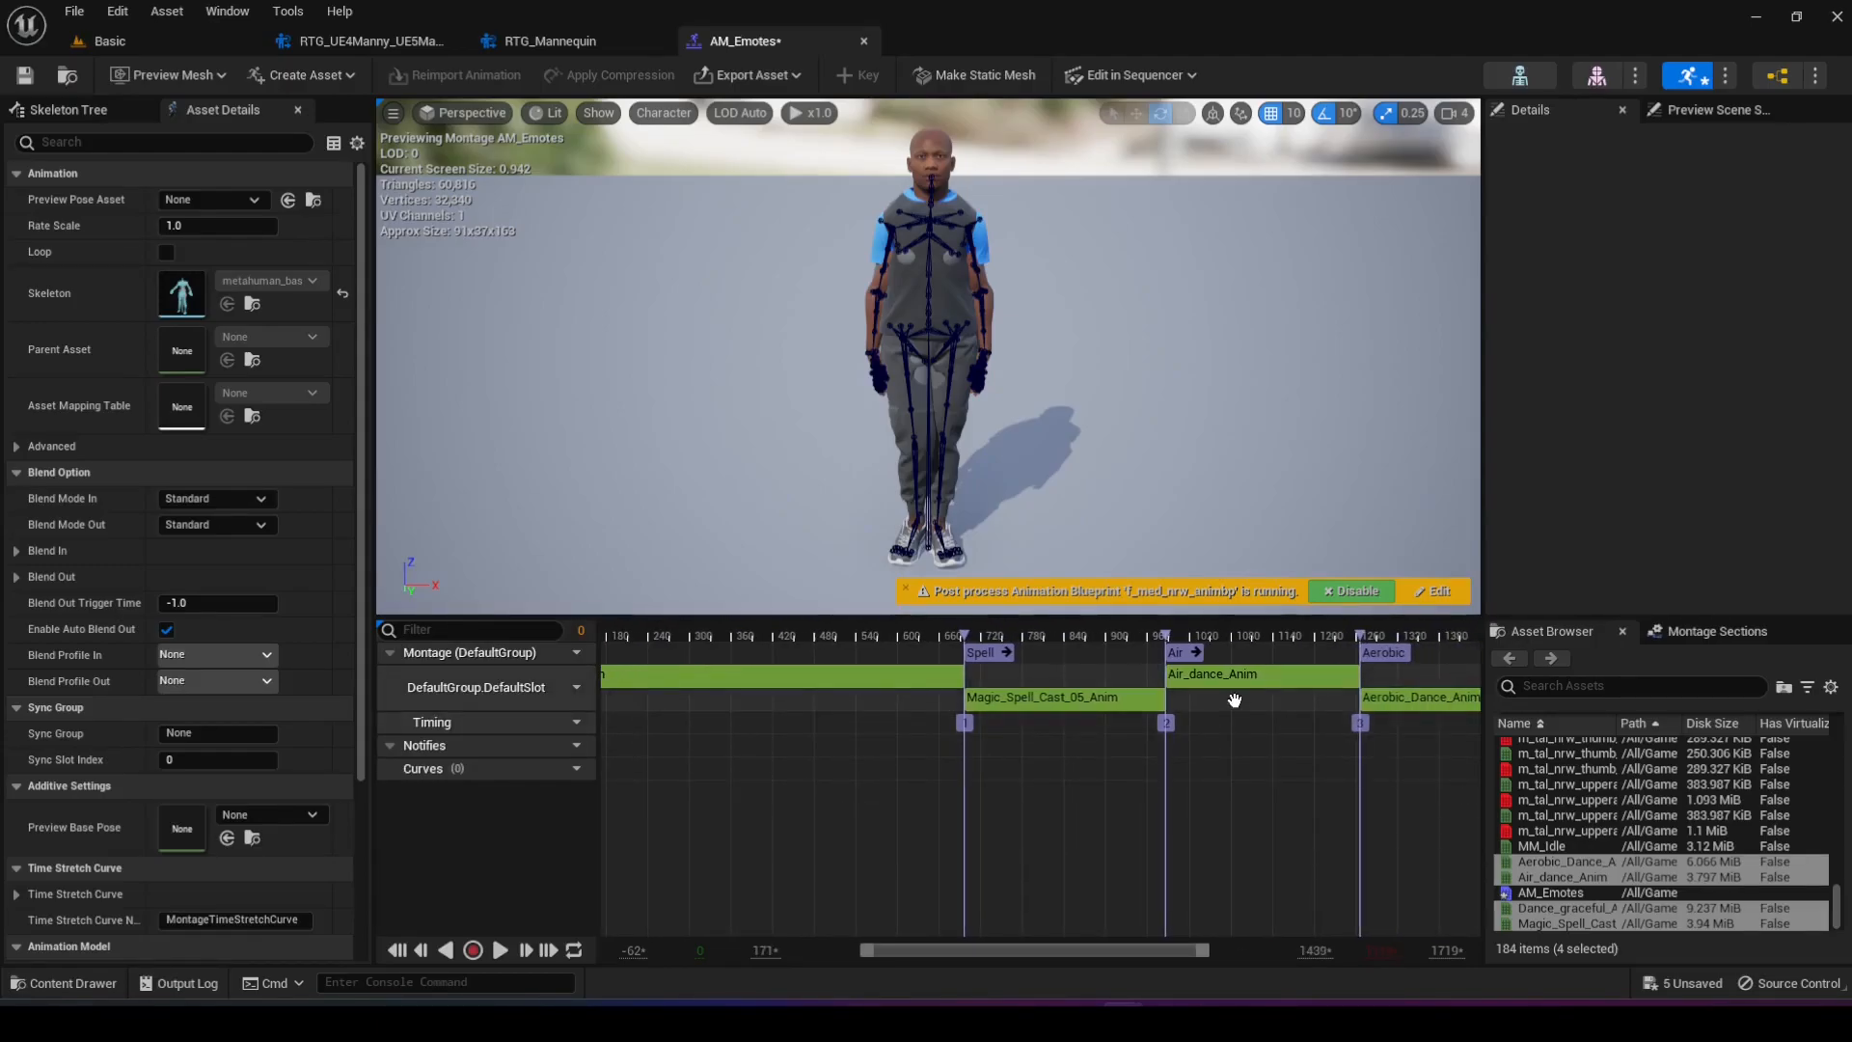
click(1708, 636)
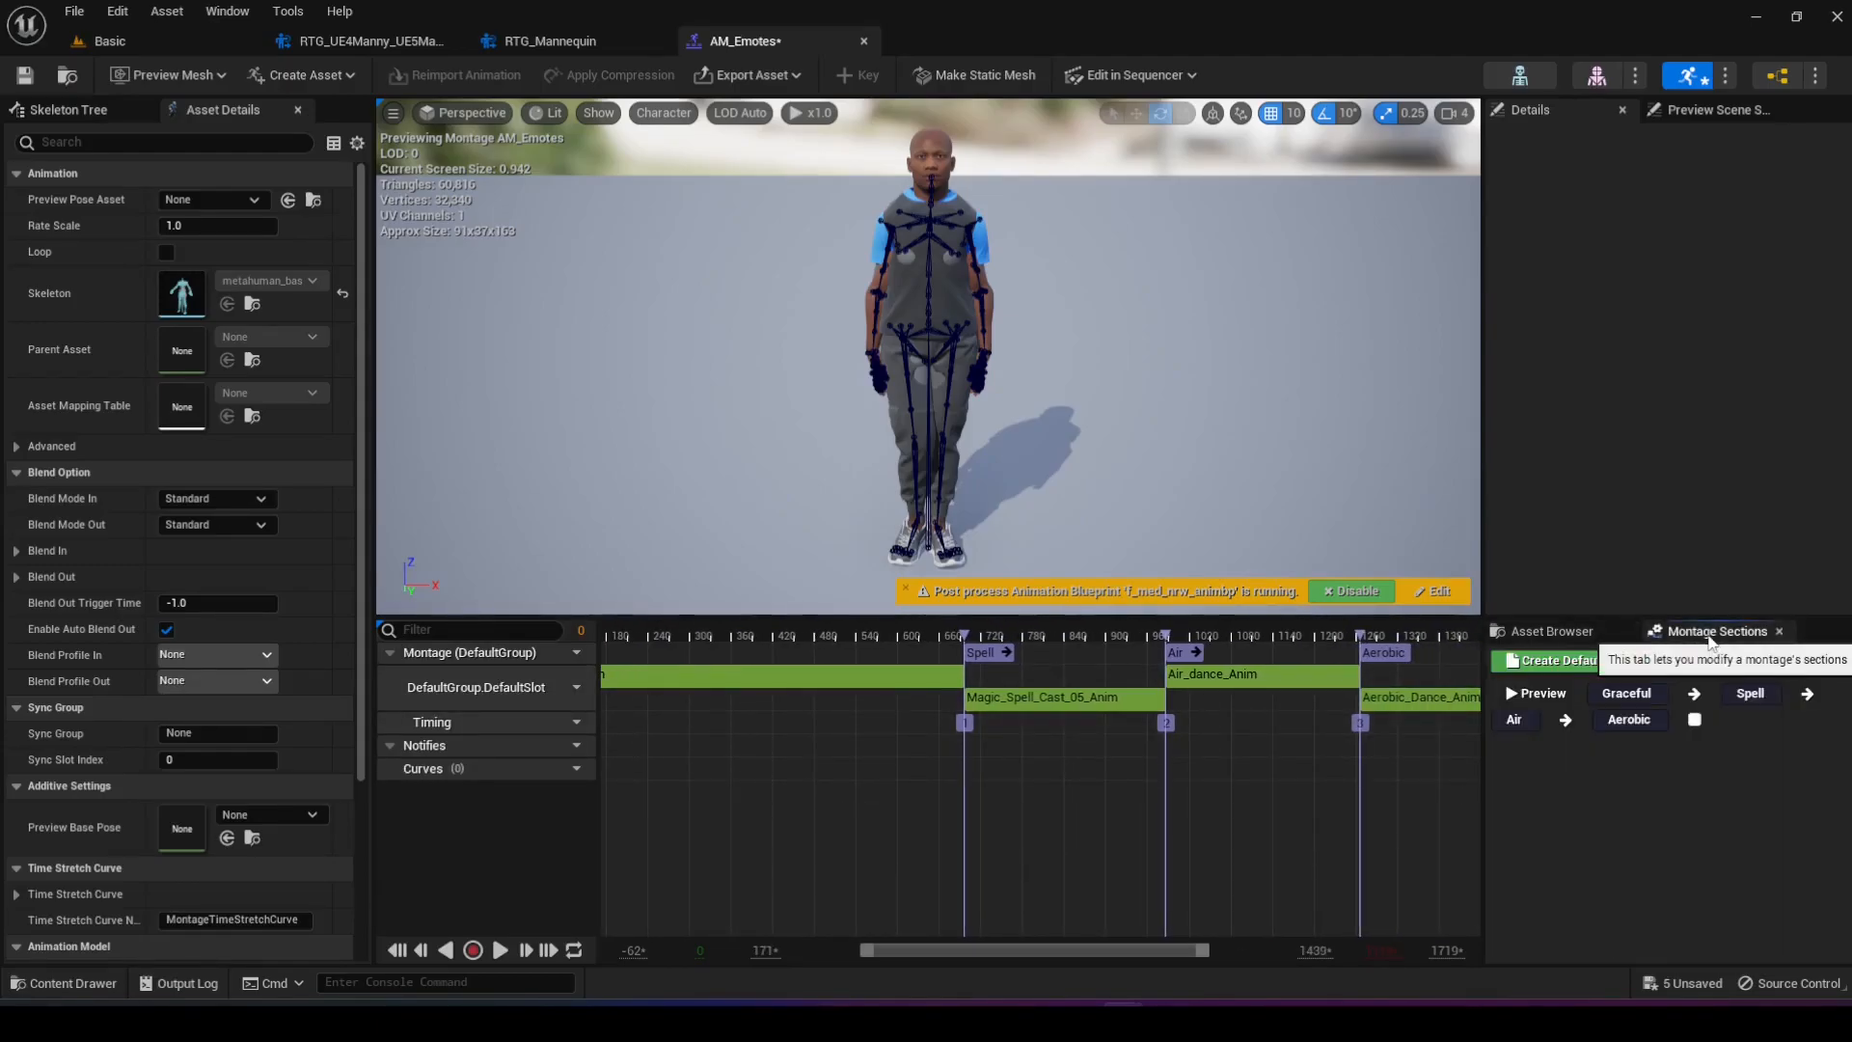
click(1574, 632)
click(1723, 632)
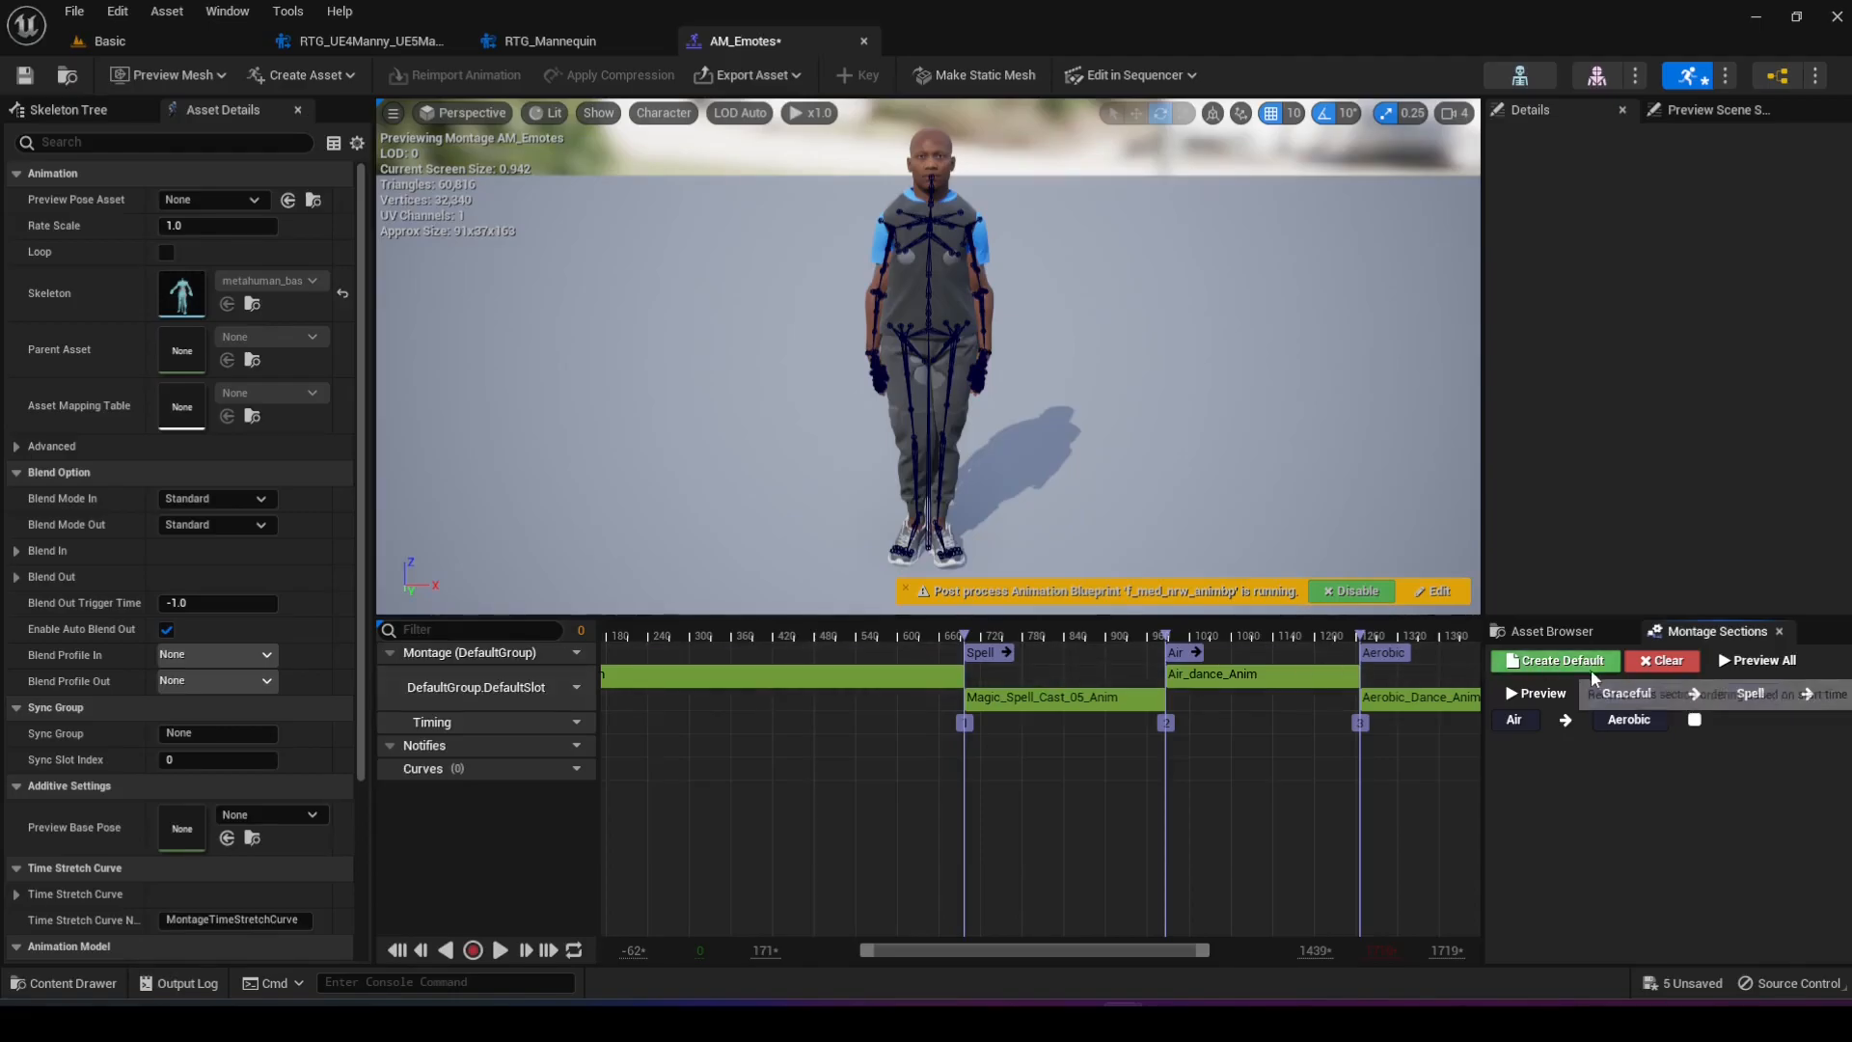
click(1661, 663)
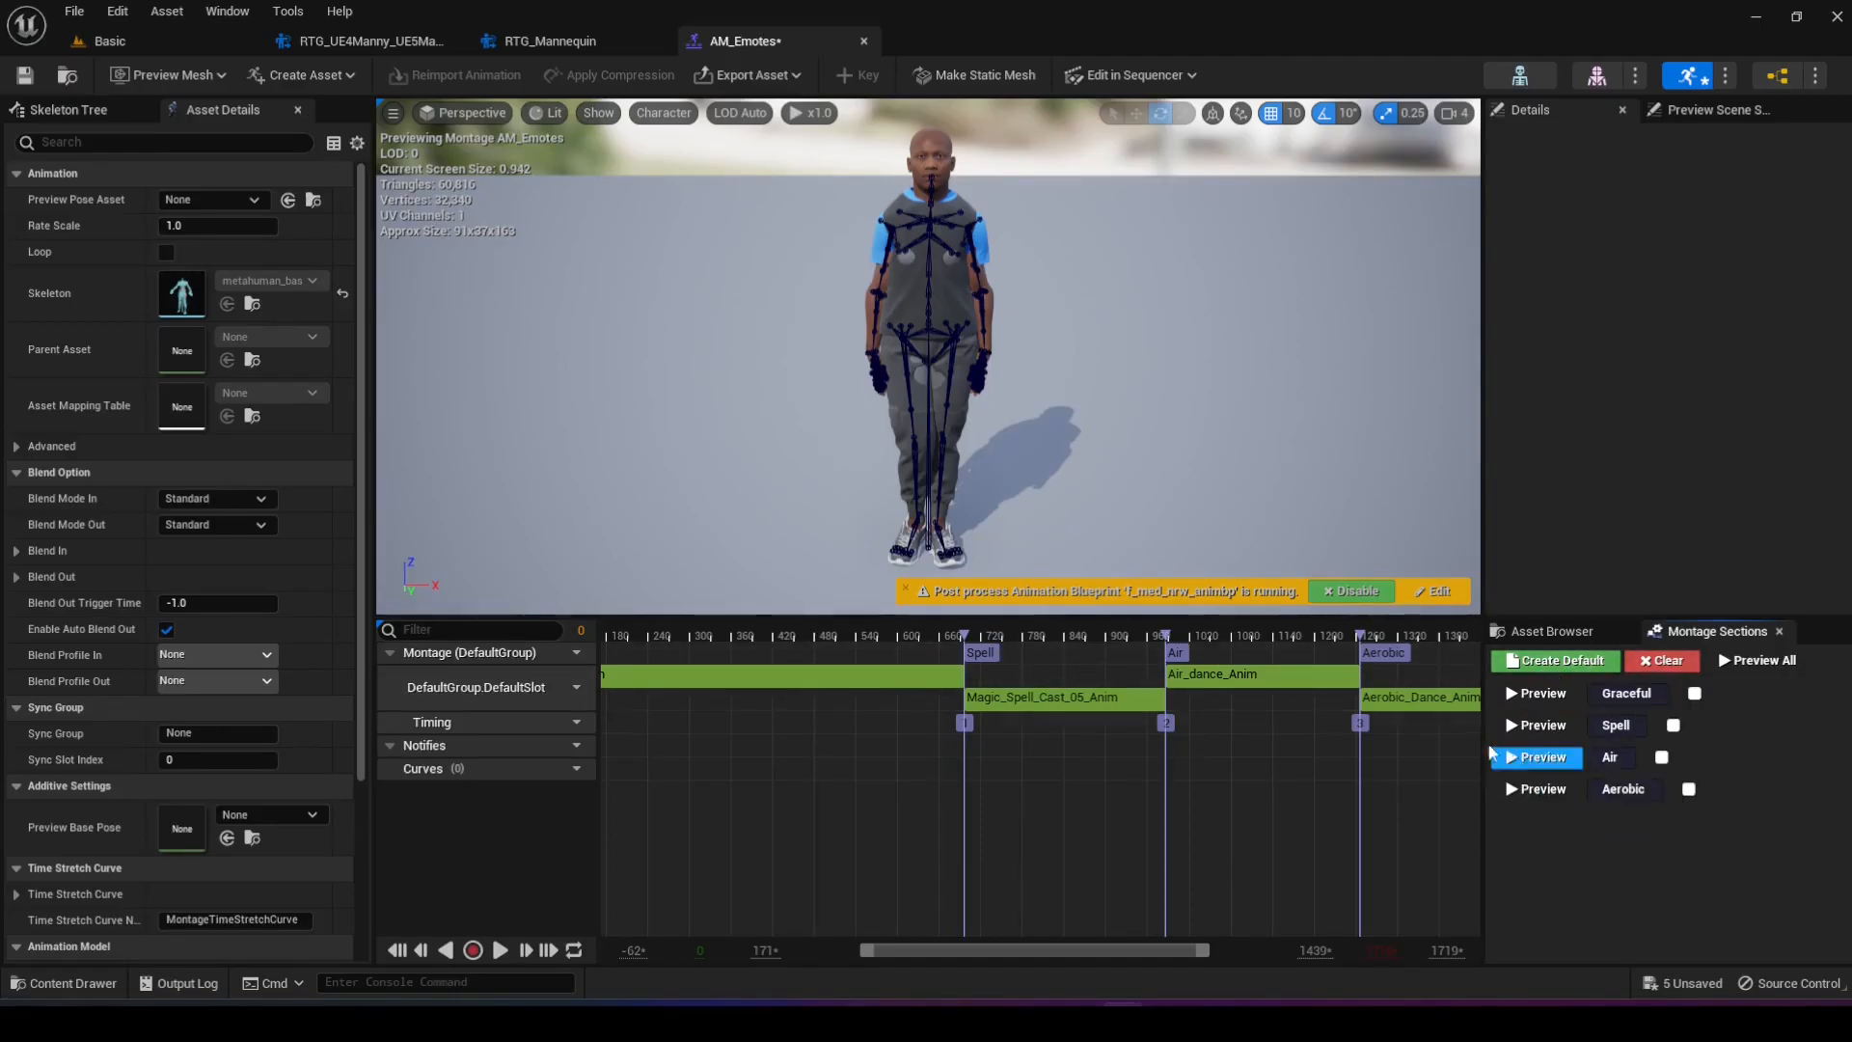
click(32, 78)
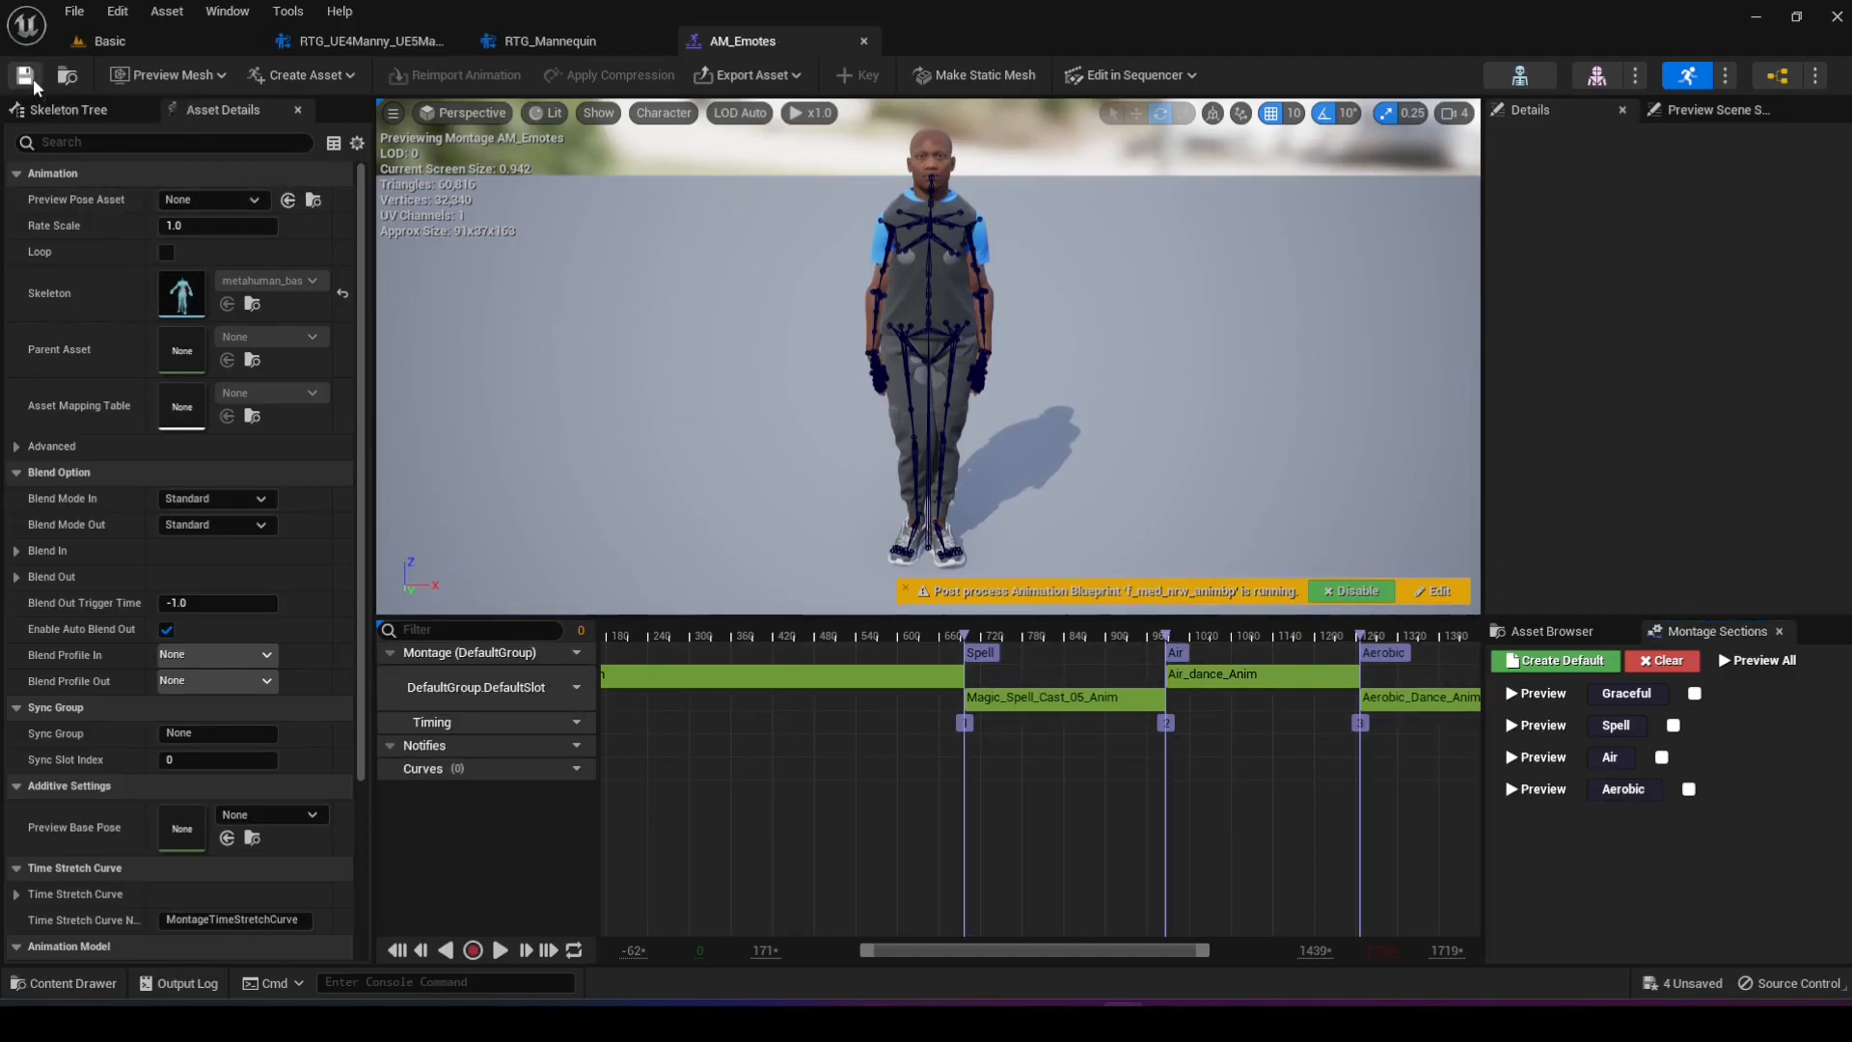
- Close the AM_Emotes montage and both IK retargeter editors to return to the Basic level
click(864, 42)
click(659, 39)
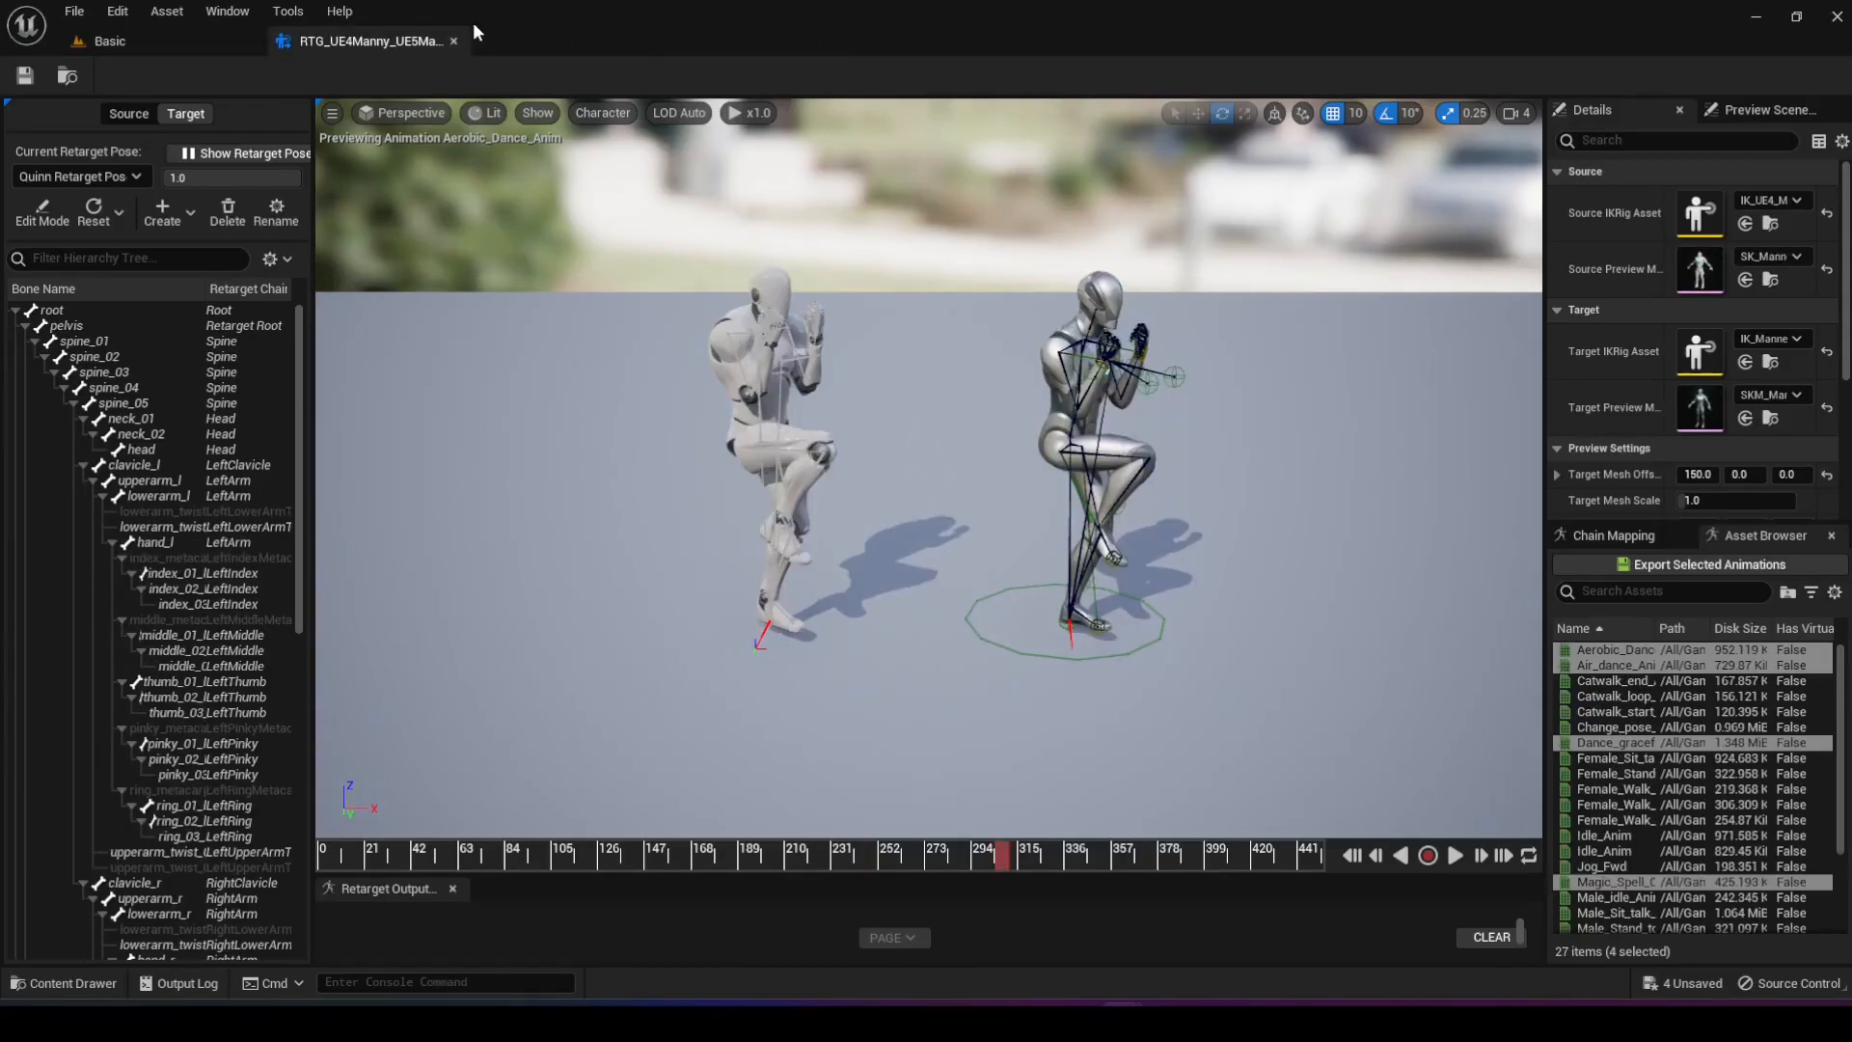
click(453, 39)
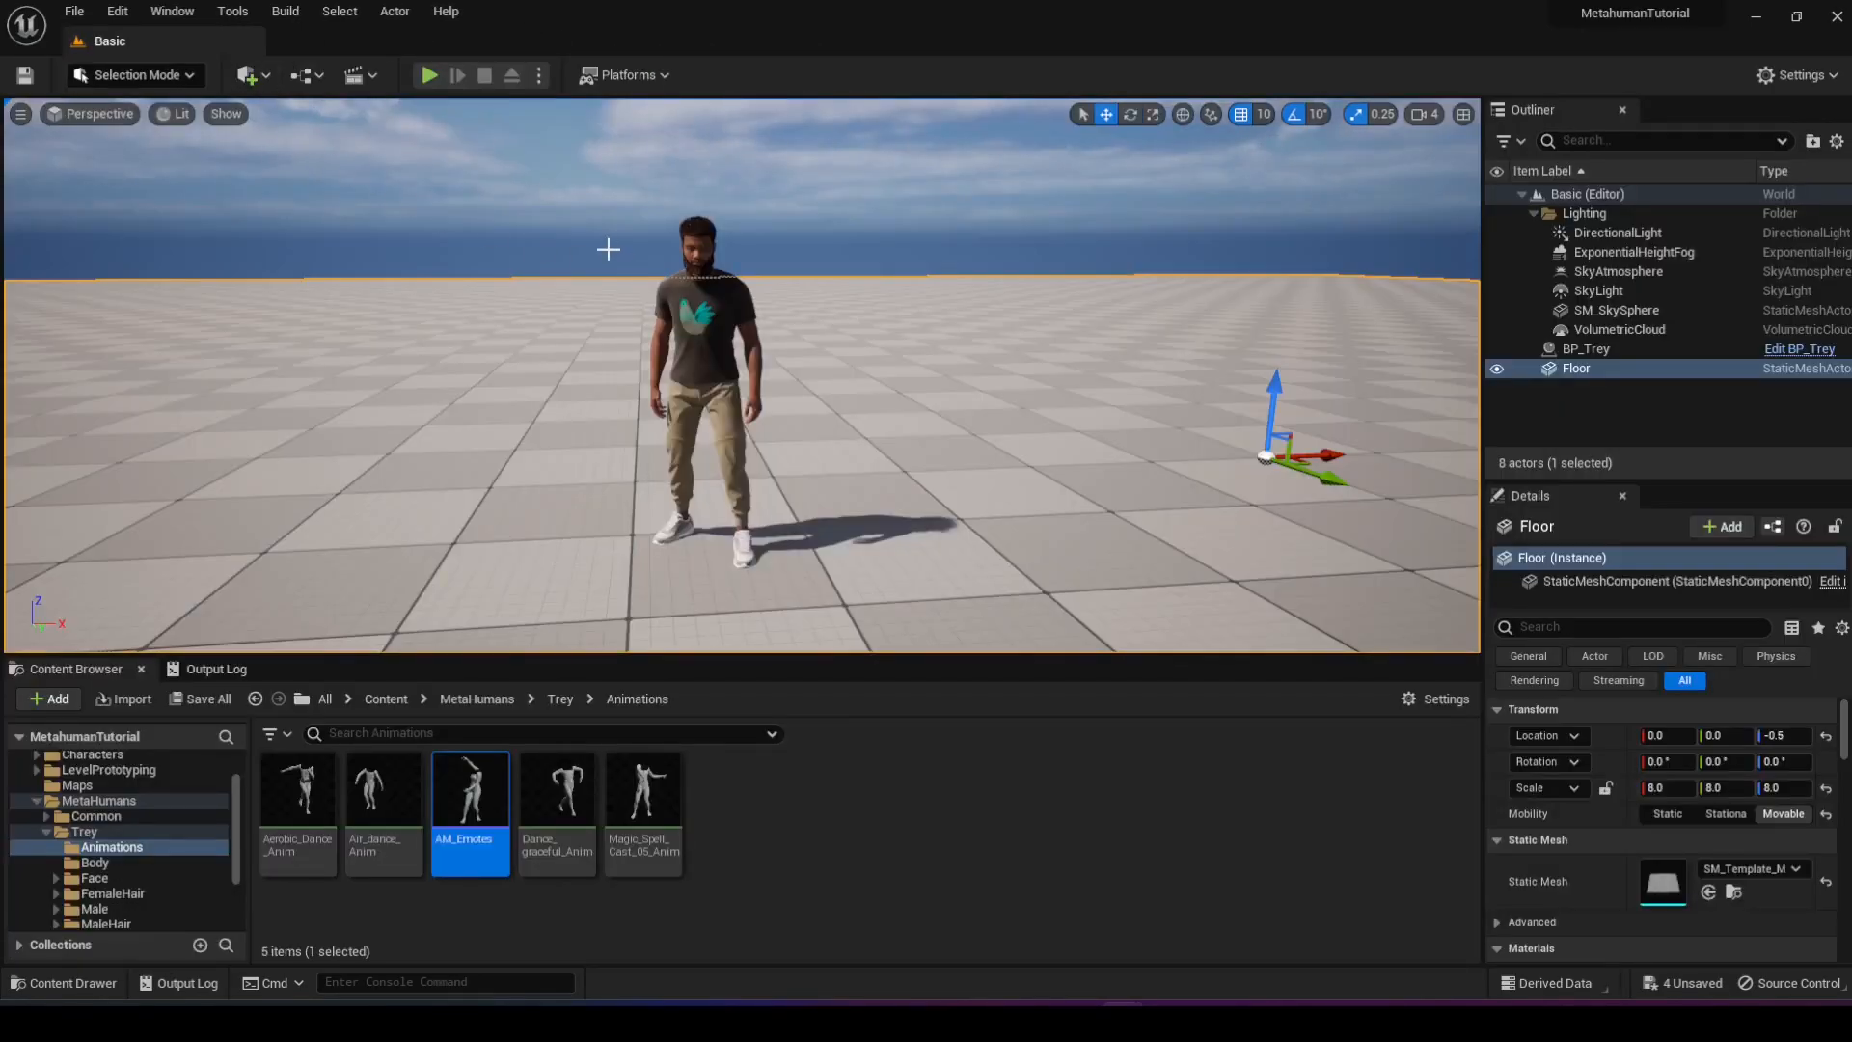
- Create an Animation Blueprint named ABP_Trey in the Trey/Animations folder, using the metahuman_base_skel skeleton
click(792, 803)
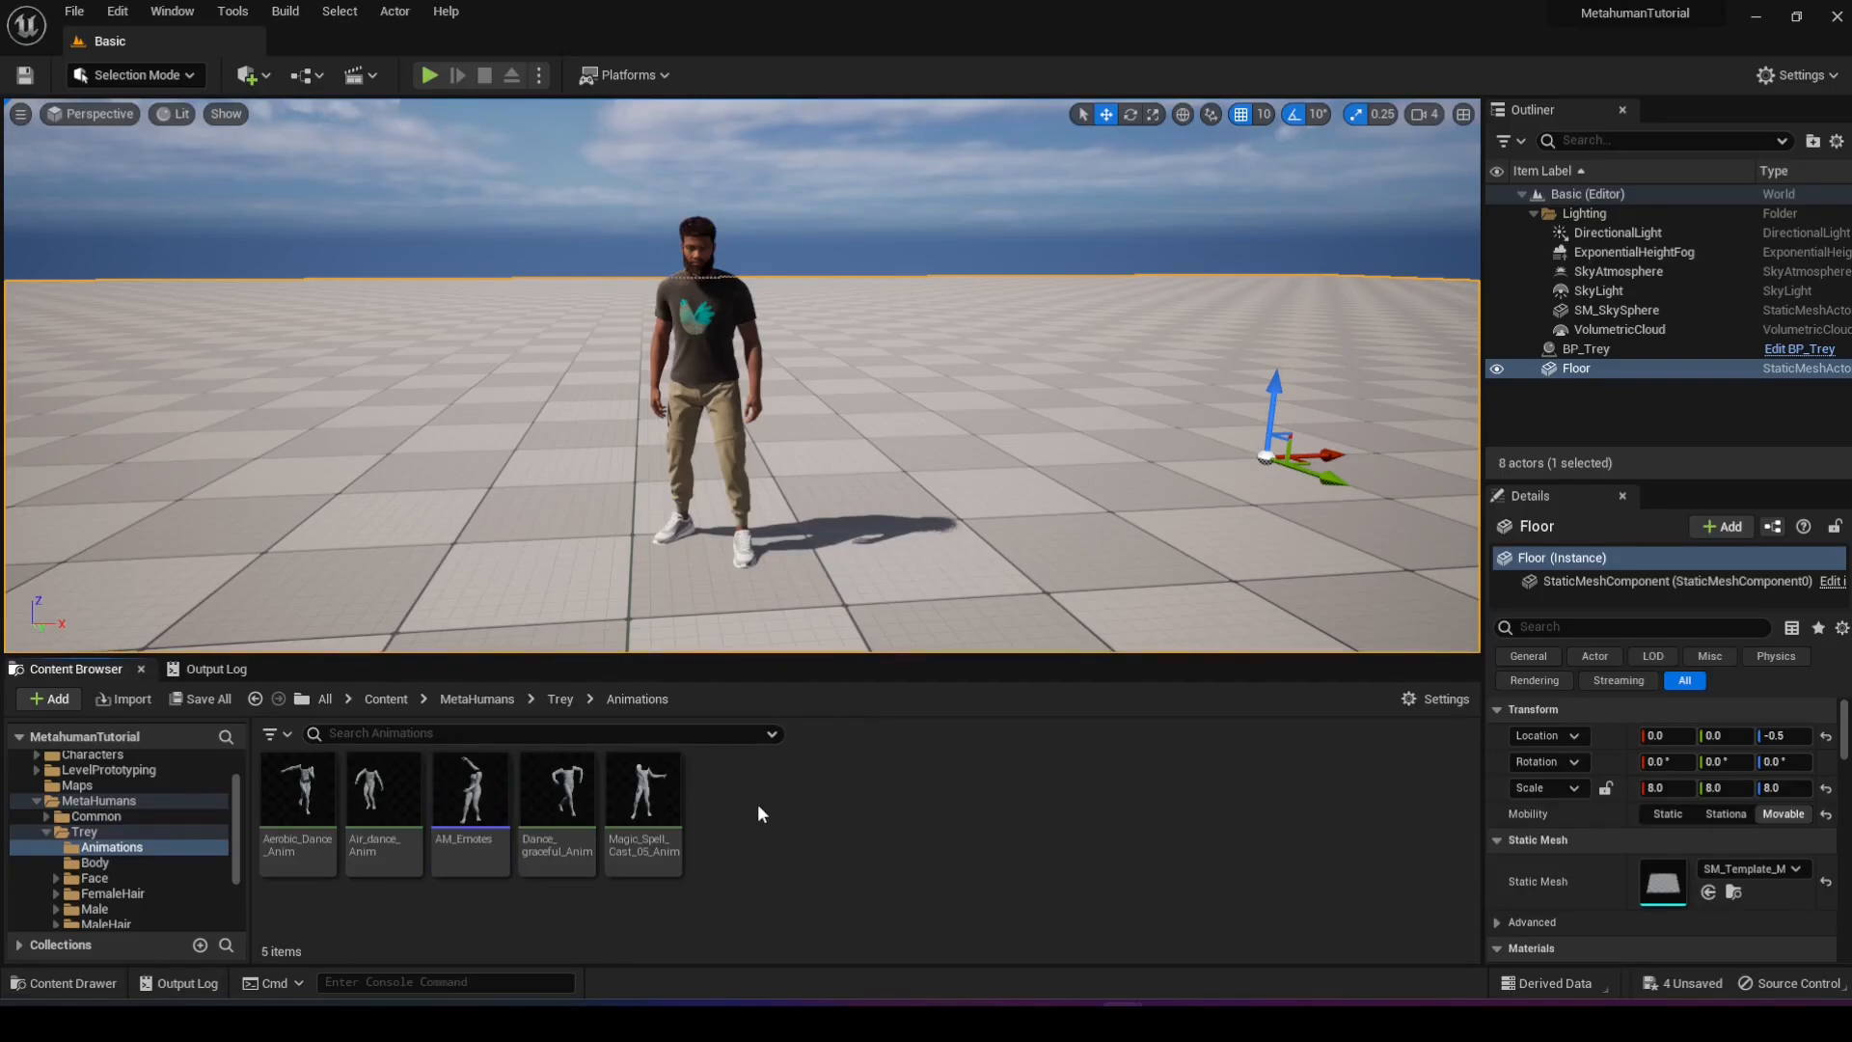
right_click(770, 809)
mouse_move(924, 421)
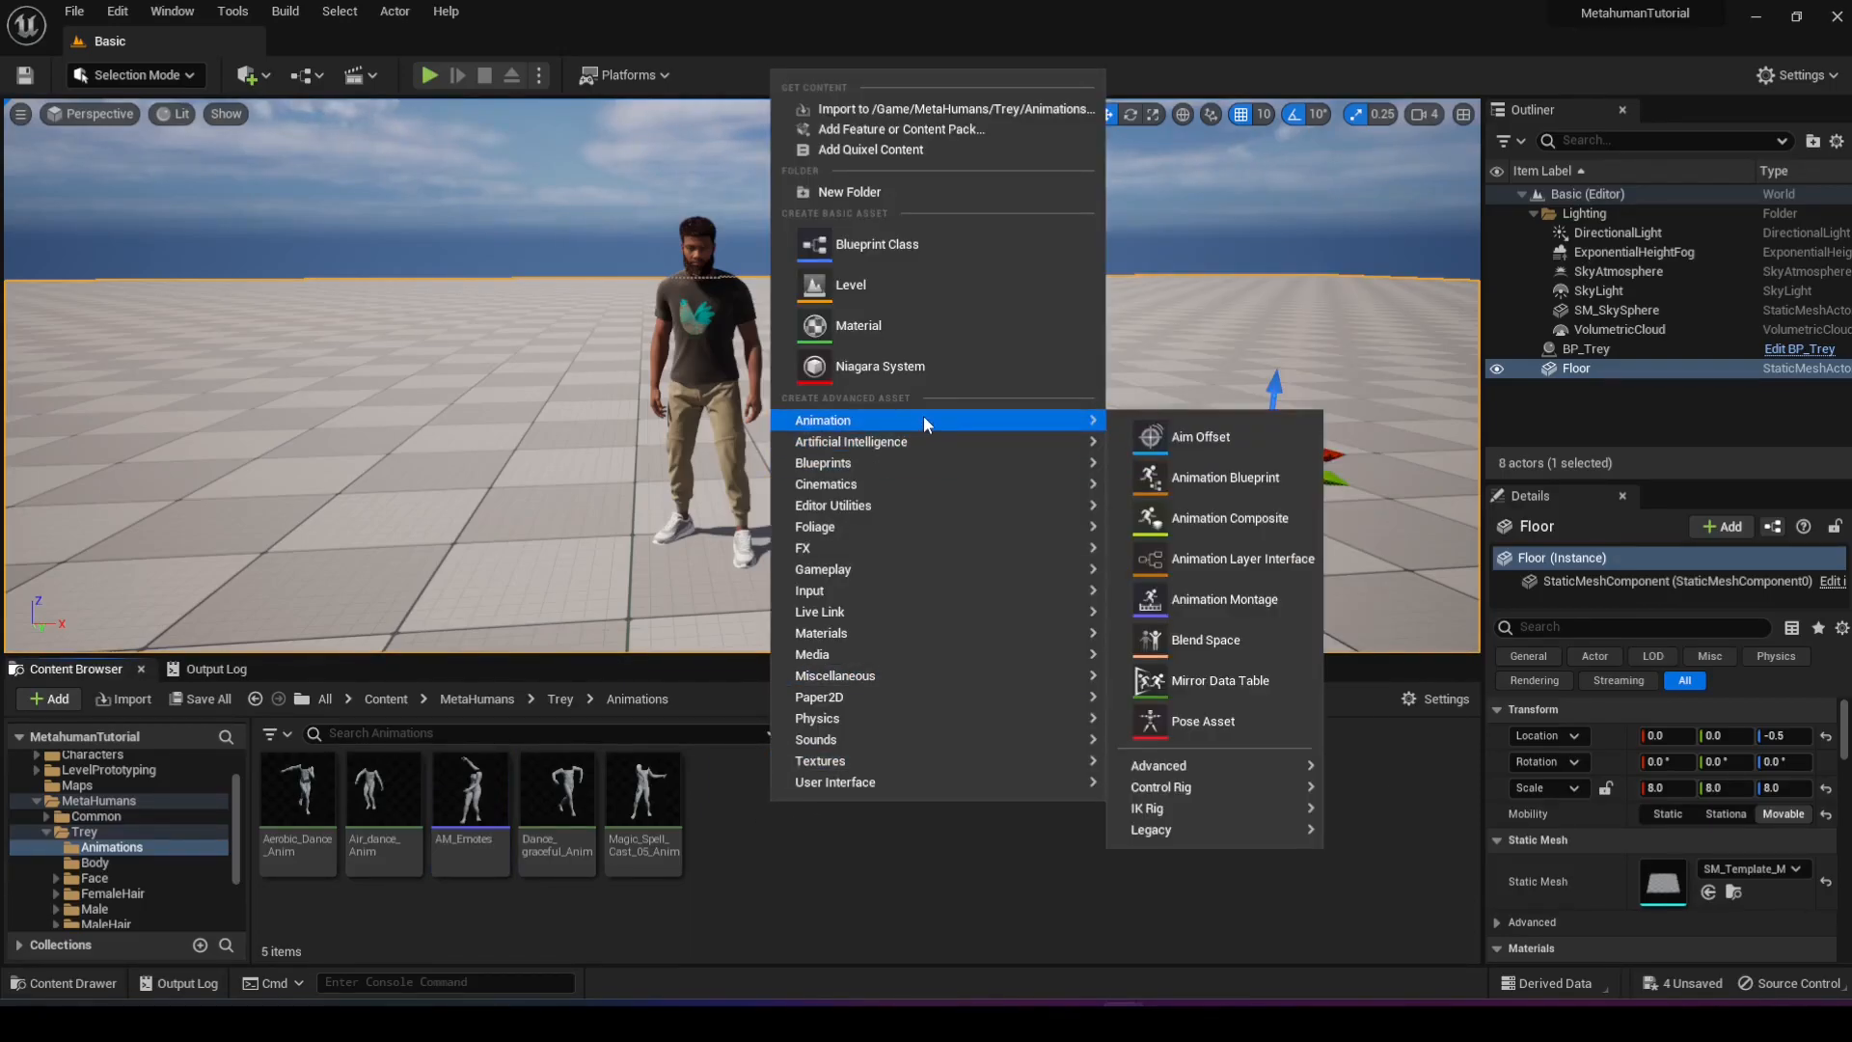
click(1188, 477)
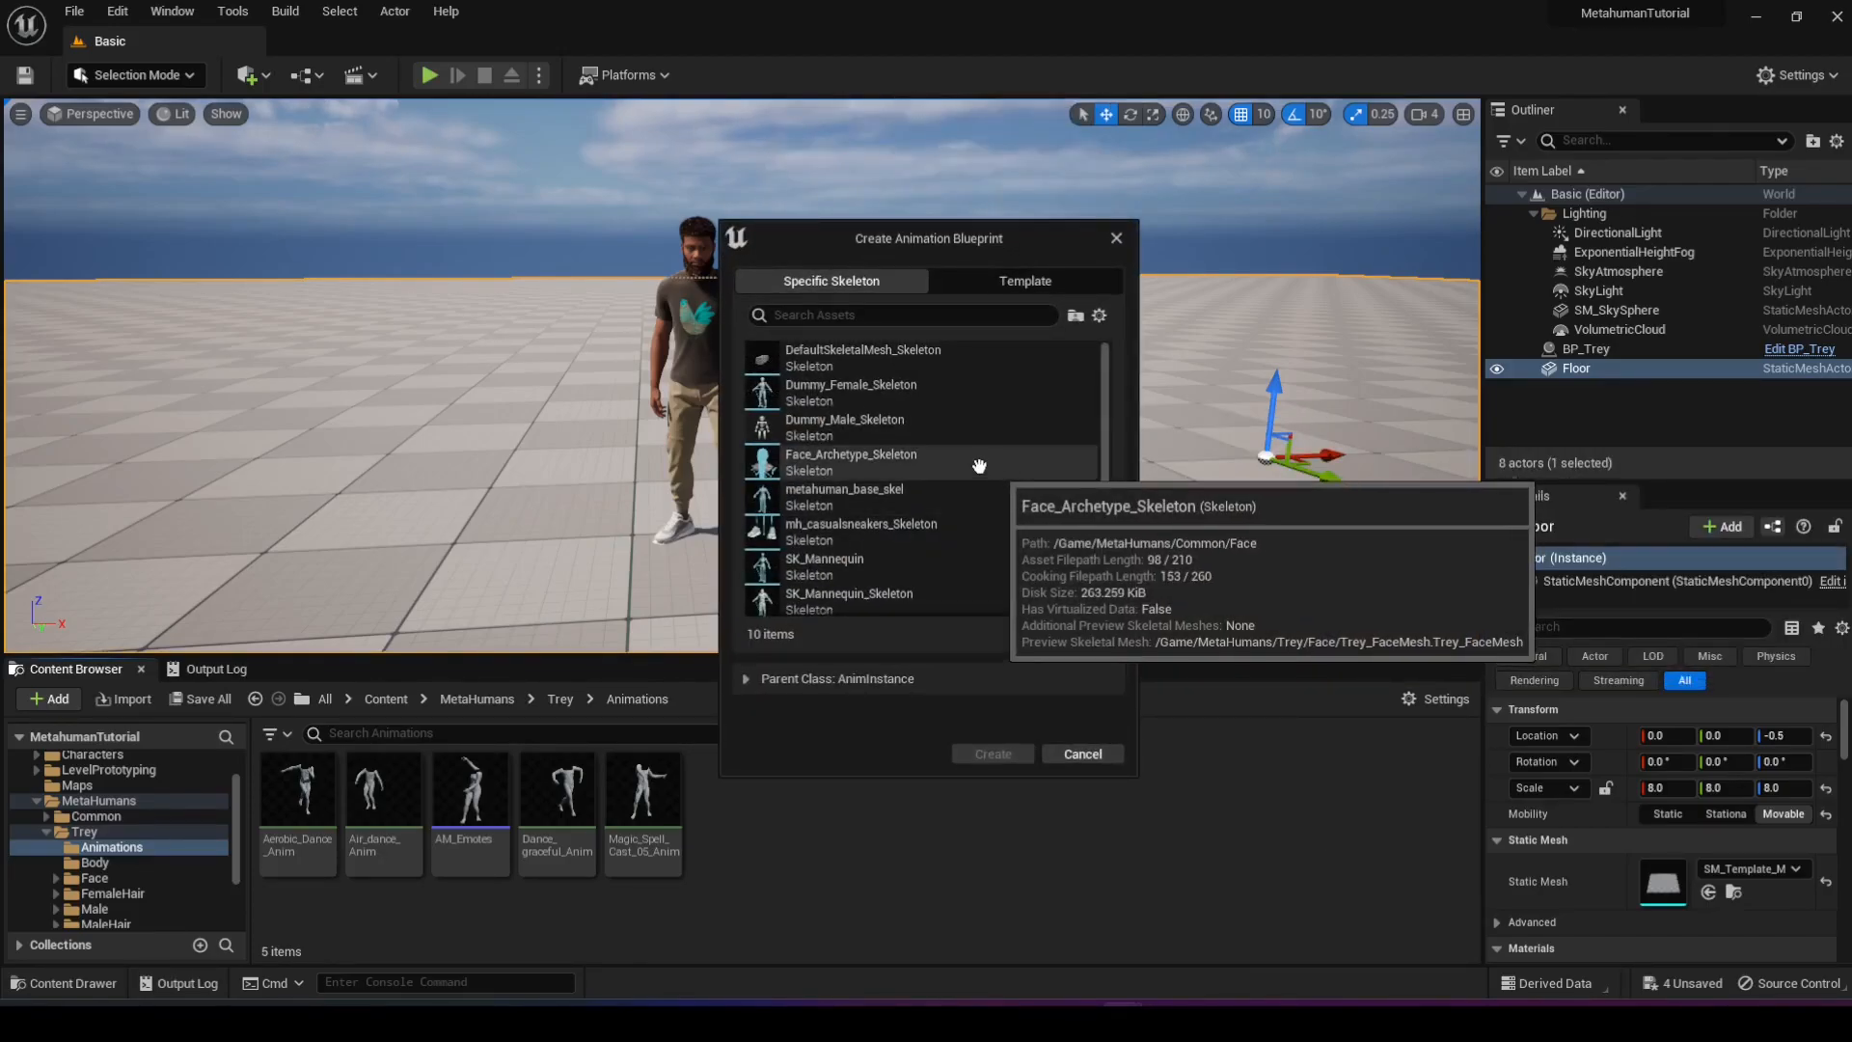
click(882, 497)
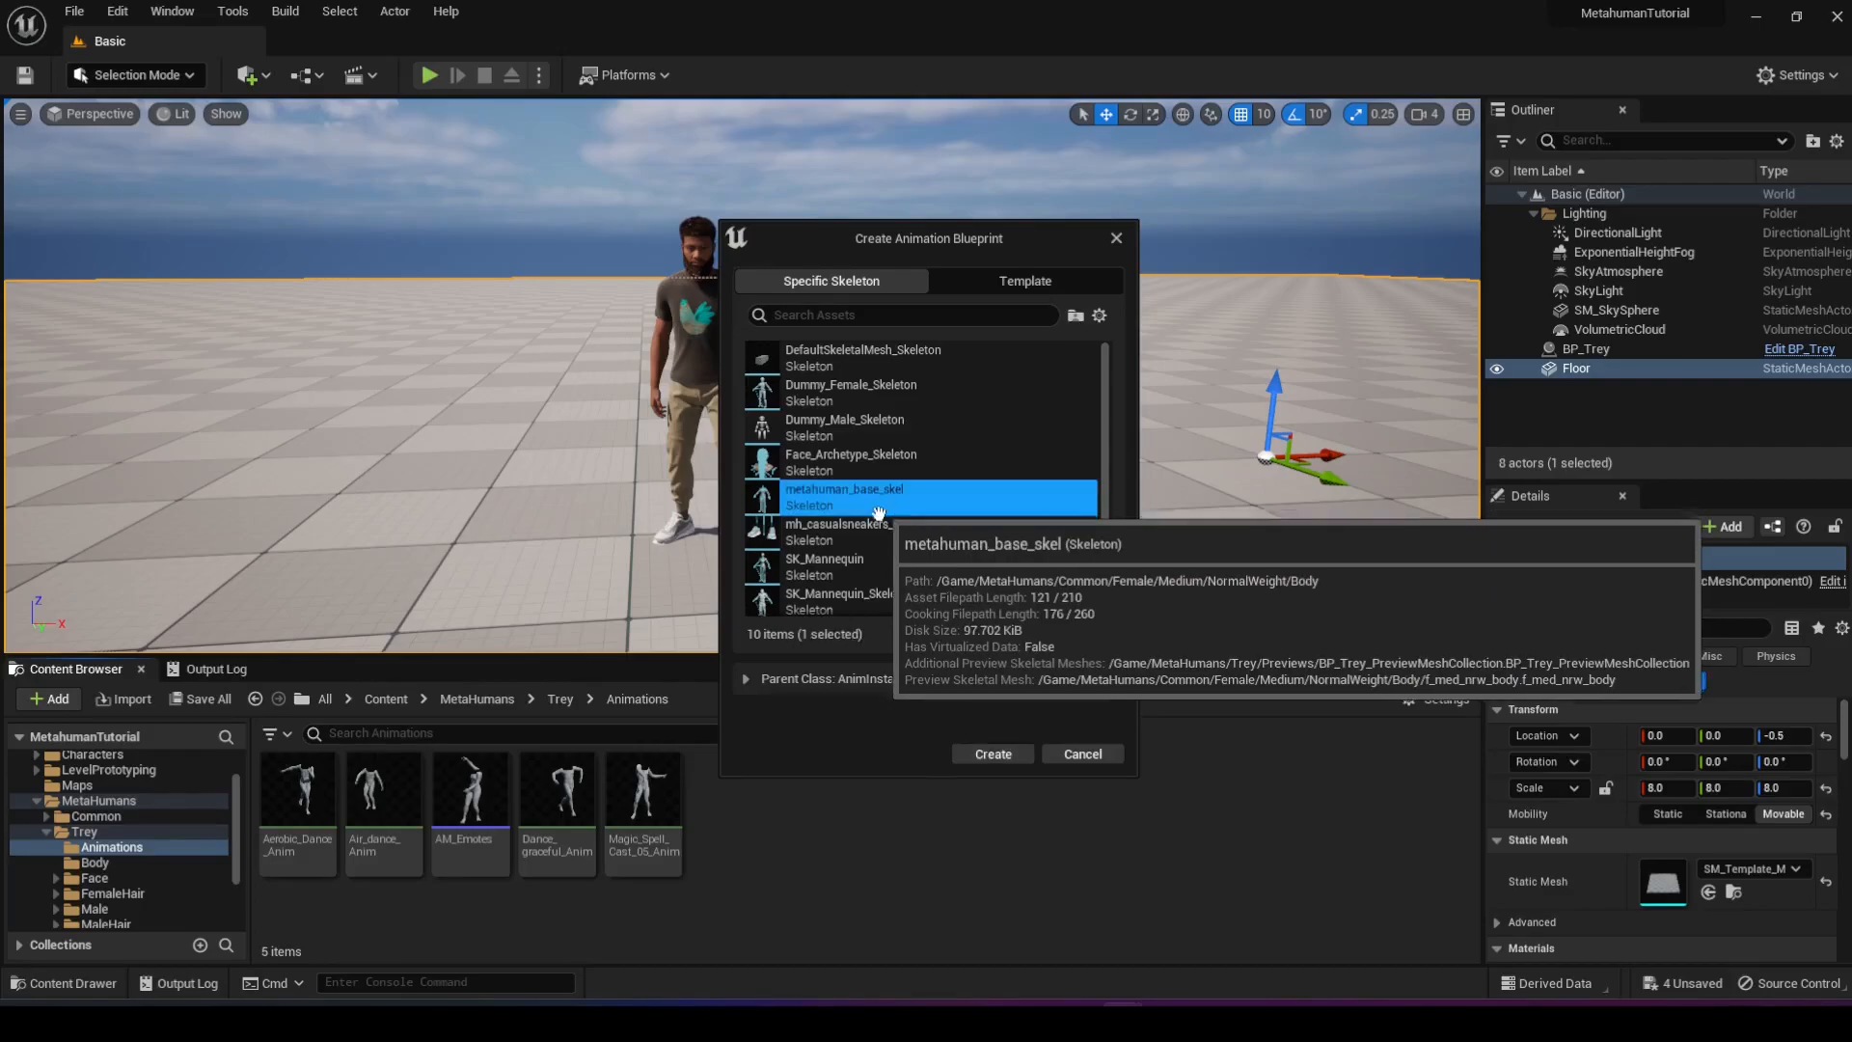
click(1001, 752)
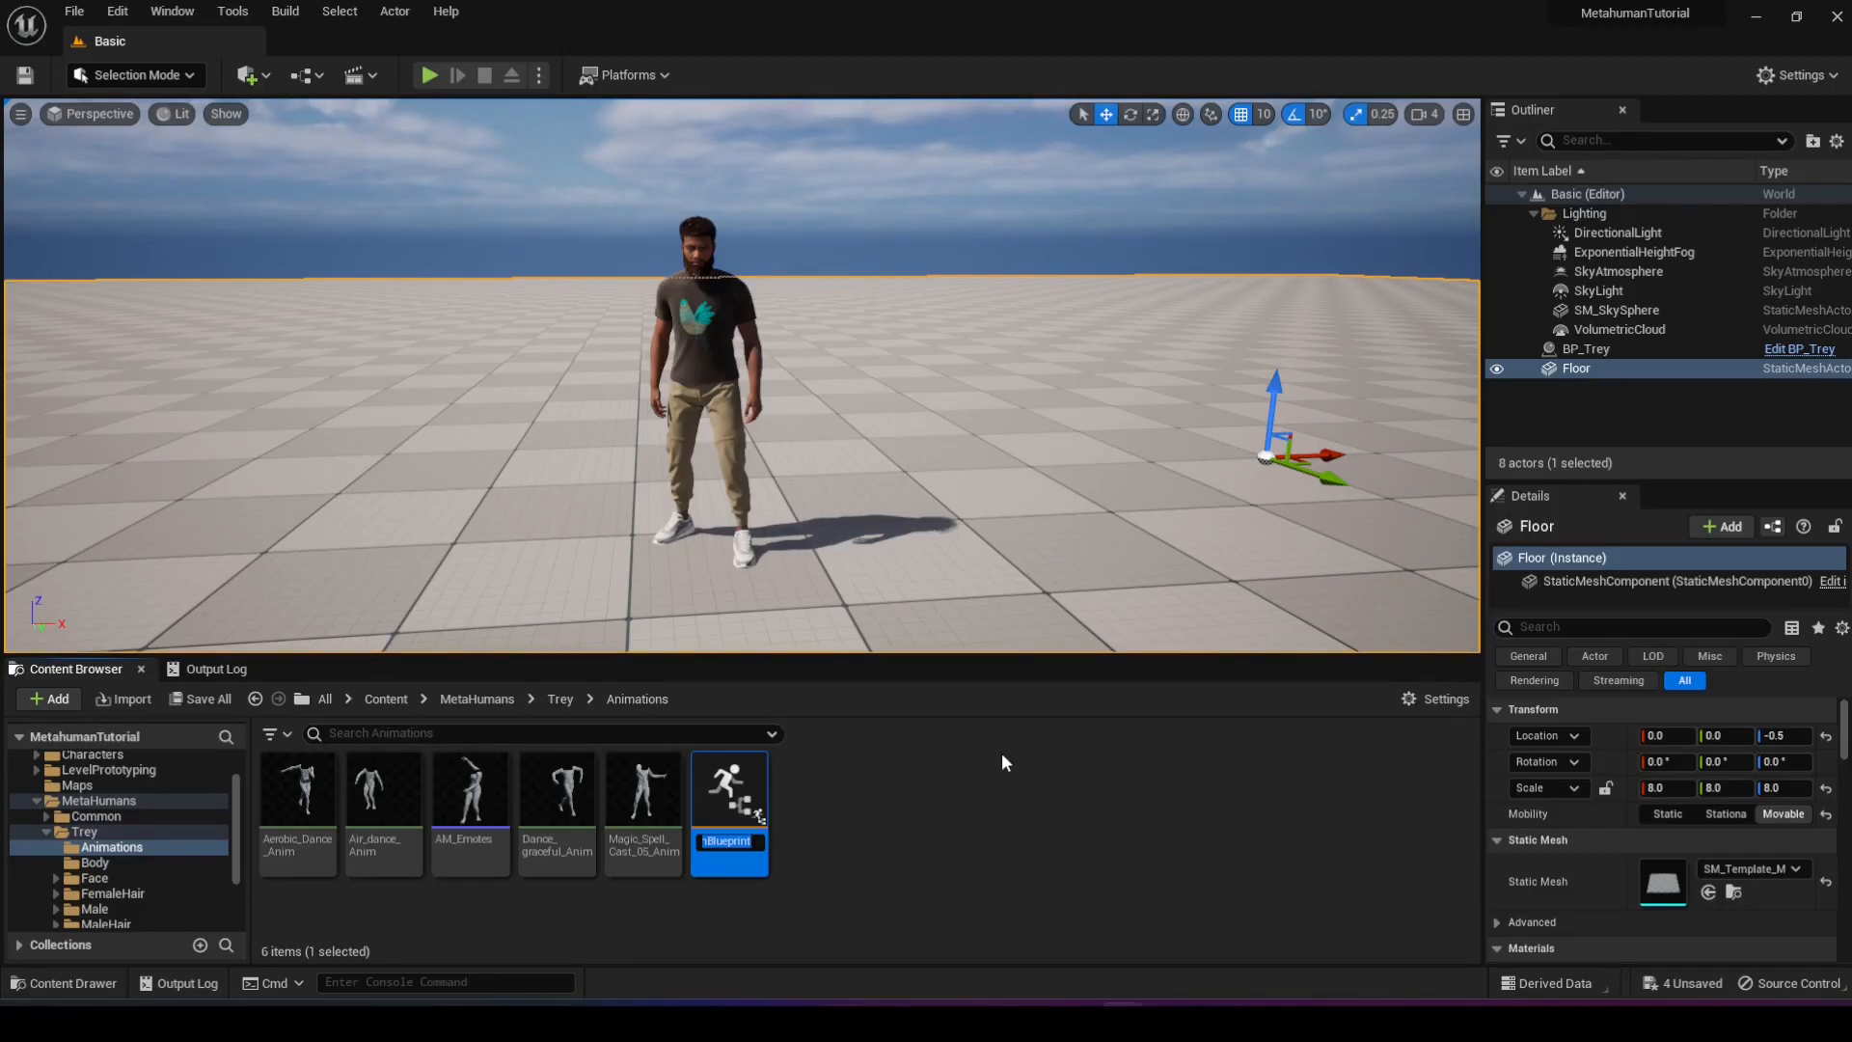
text(ABP)
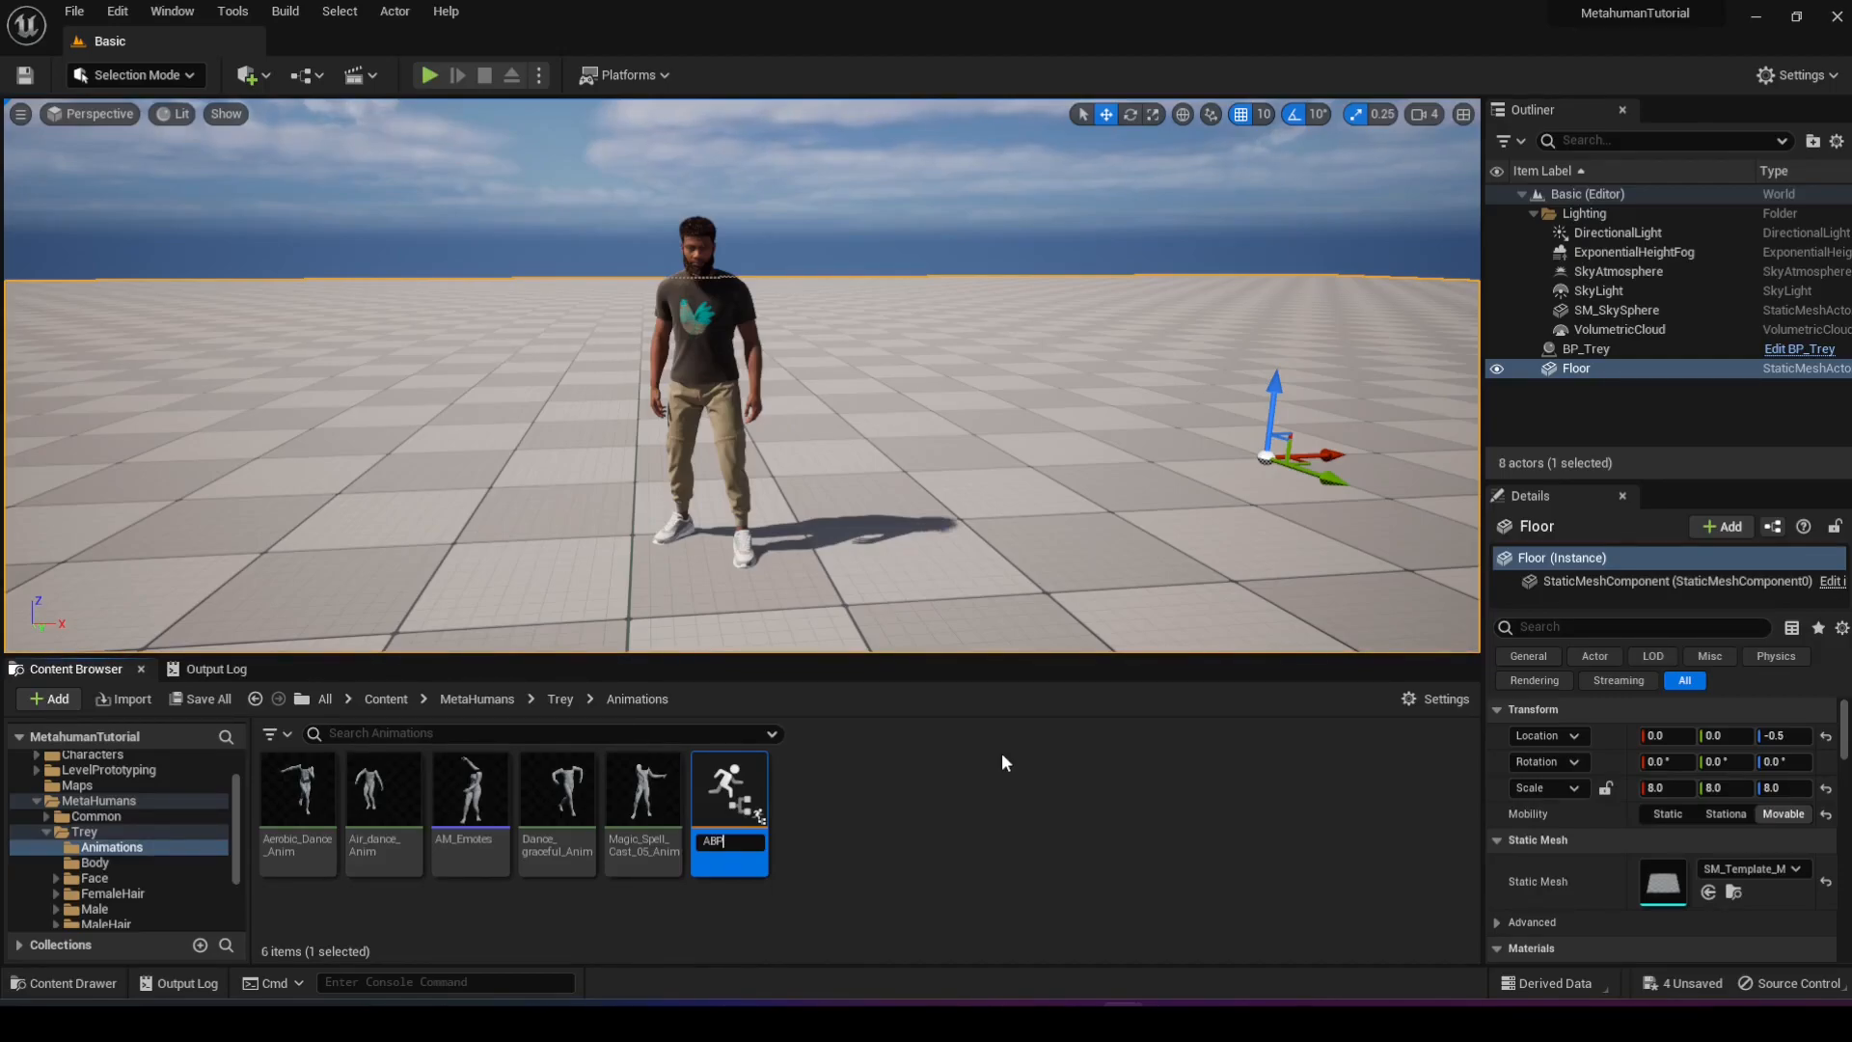
text(_Trey)
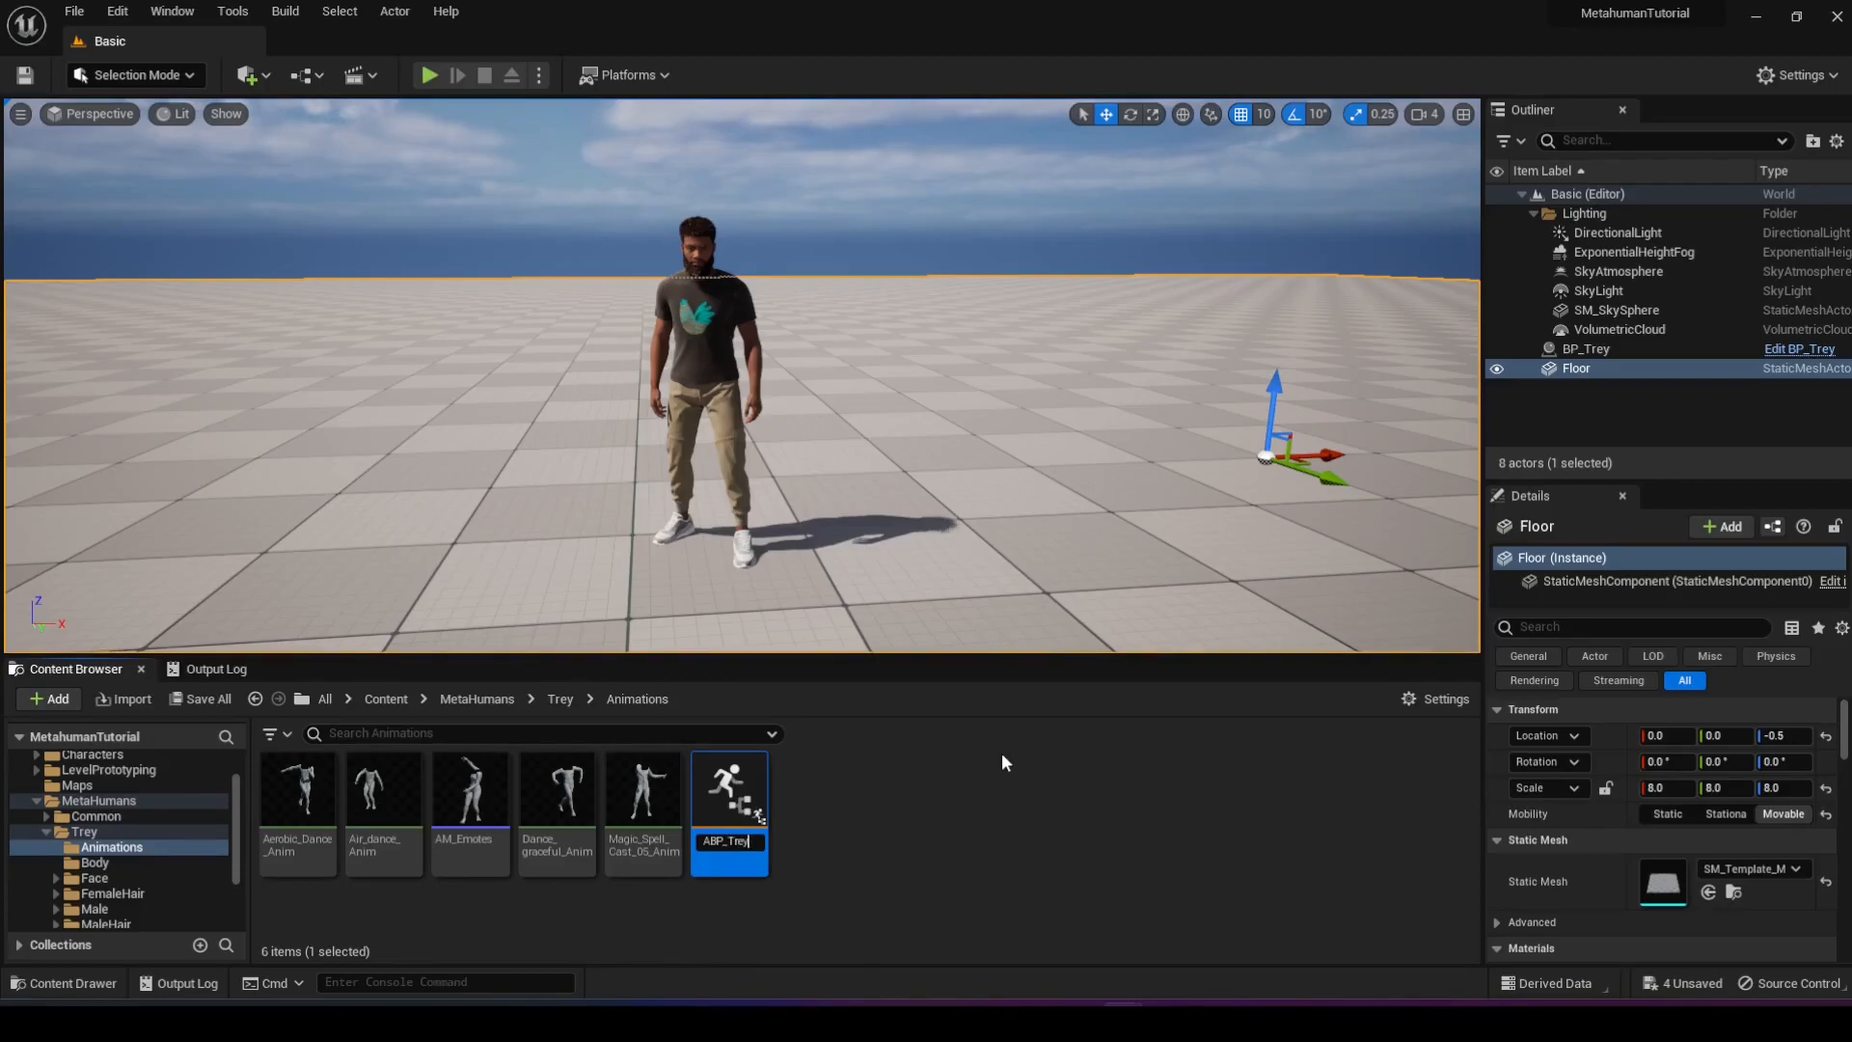
key(Return)
click(1027, 819)
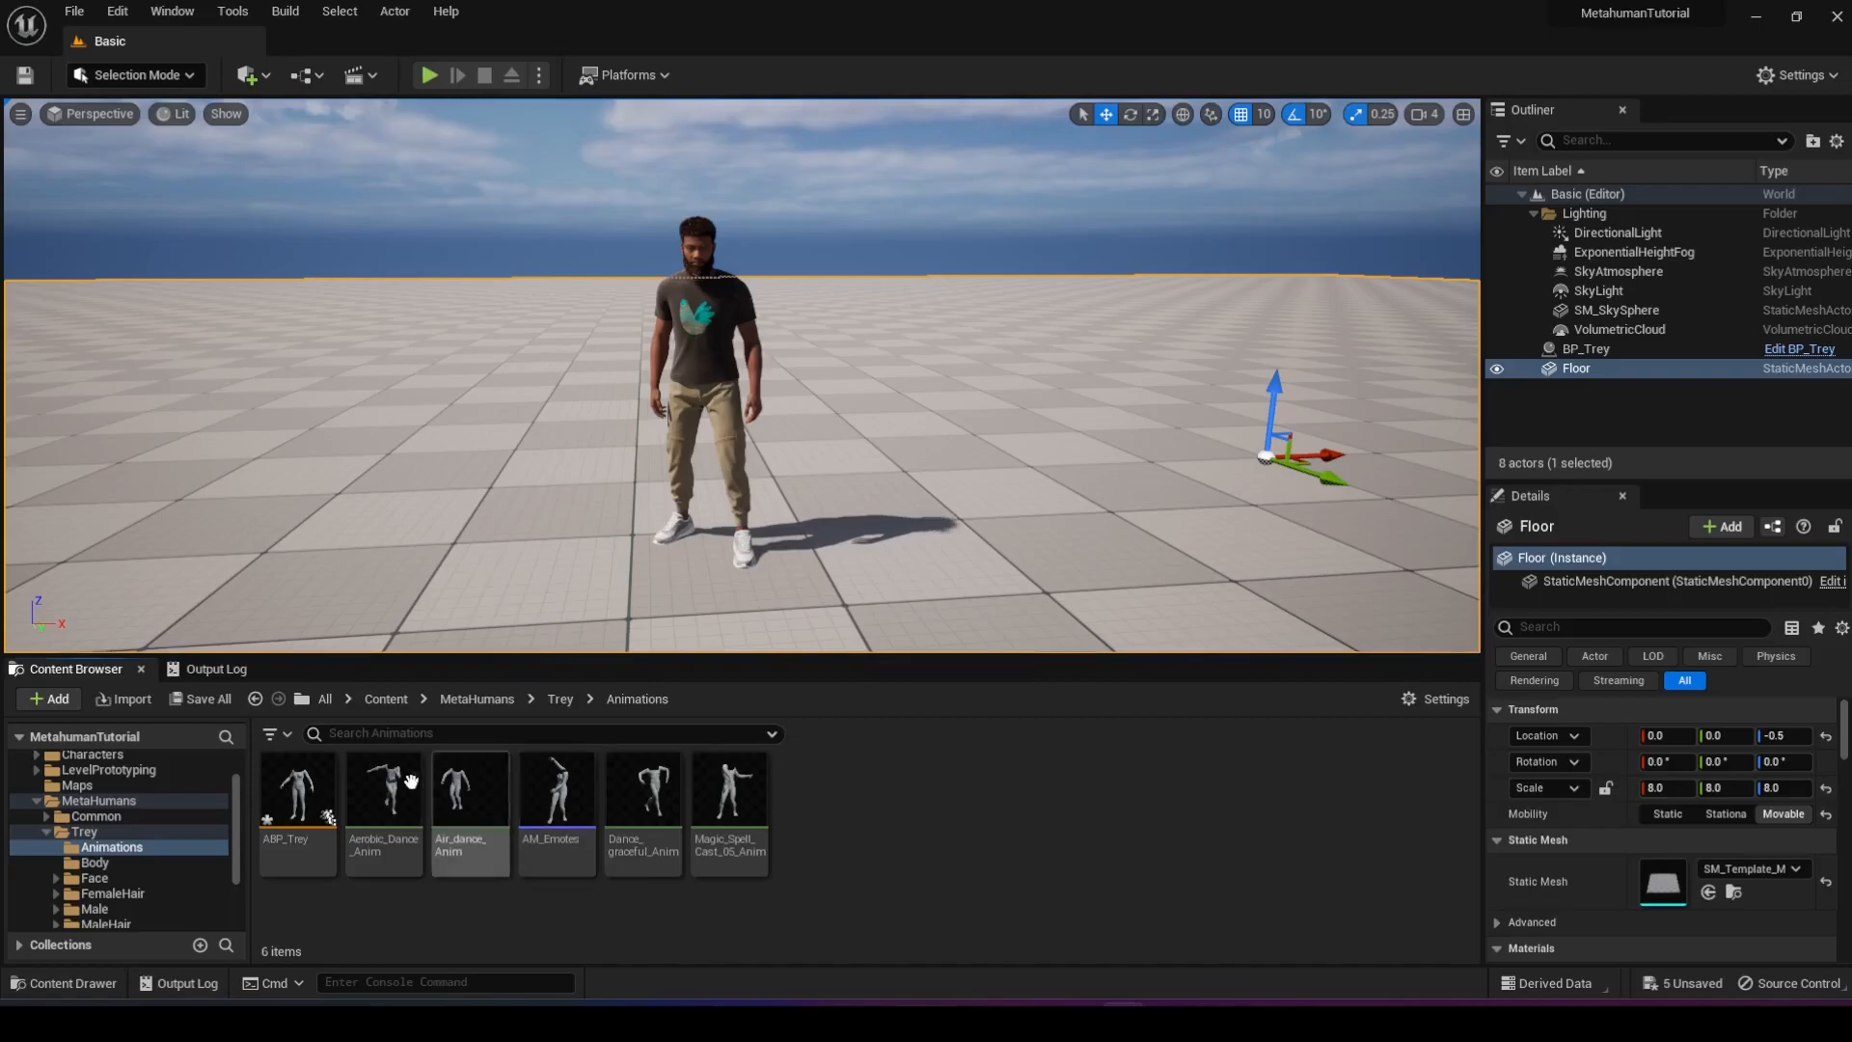
- Open the ABP_Trey Animation Blueprint and bring its AnimGraph's Output Pose node into view
click(293, 796)
double_click(295, 801)
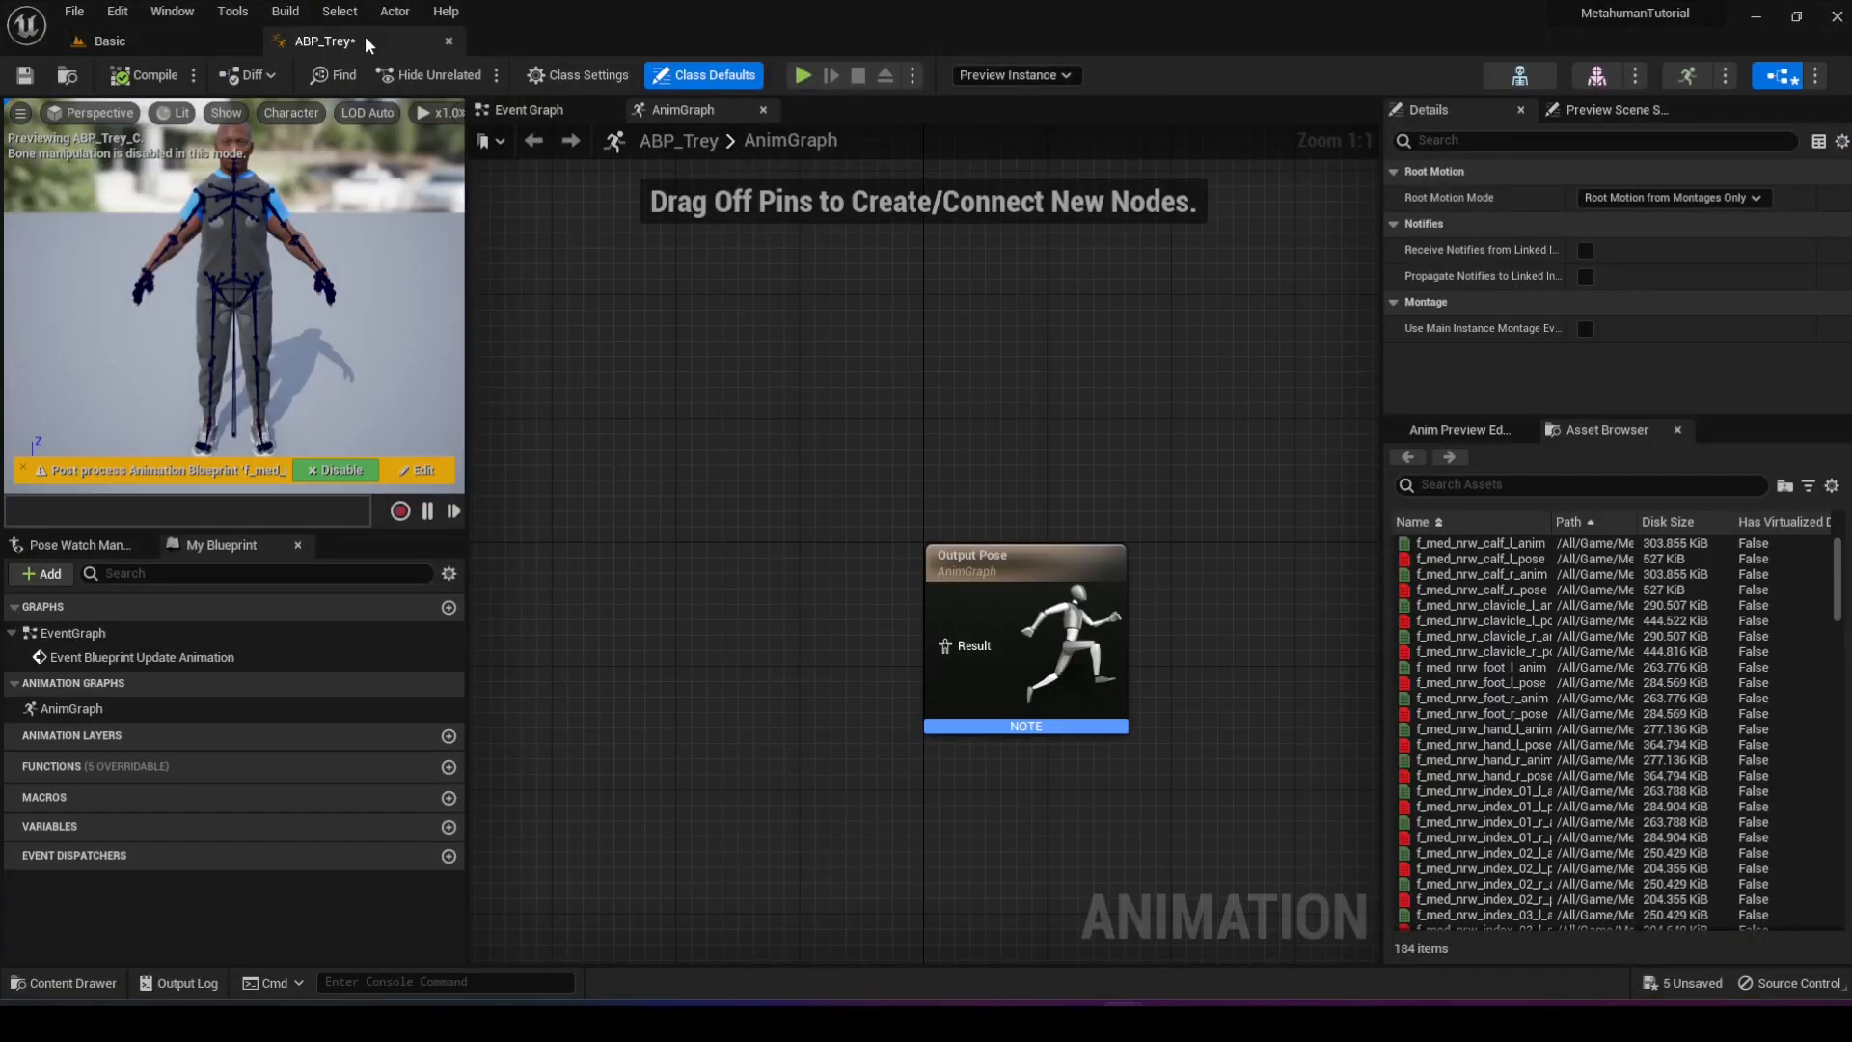
right_drag(750, 388, 854, 298)
right_drag(976, 430, 889, 464)
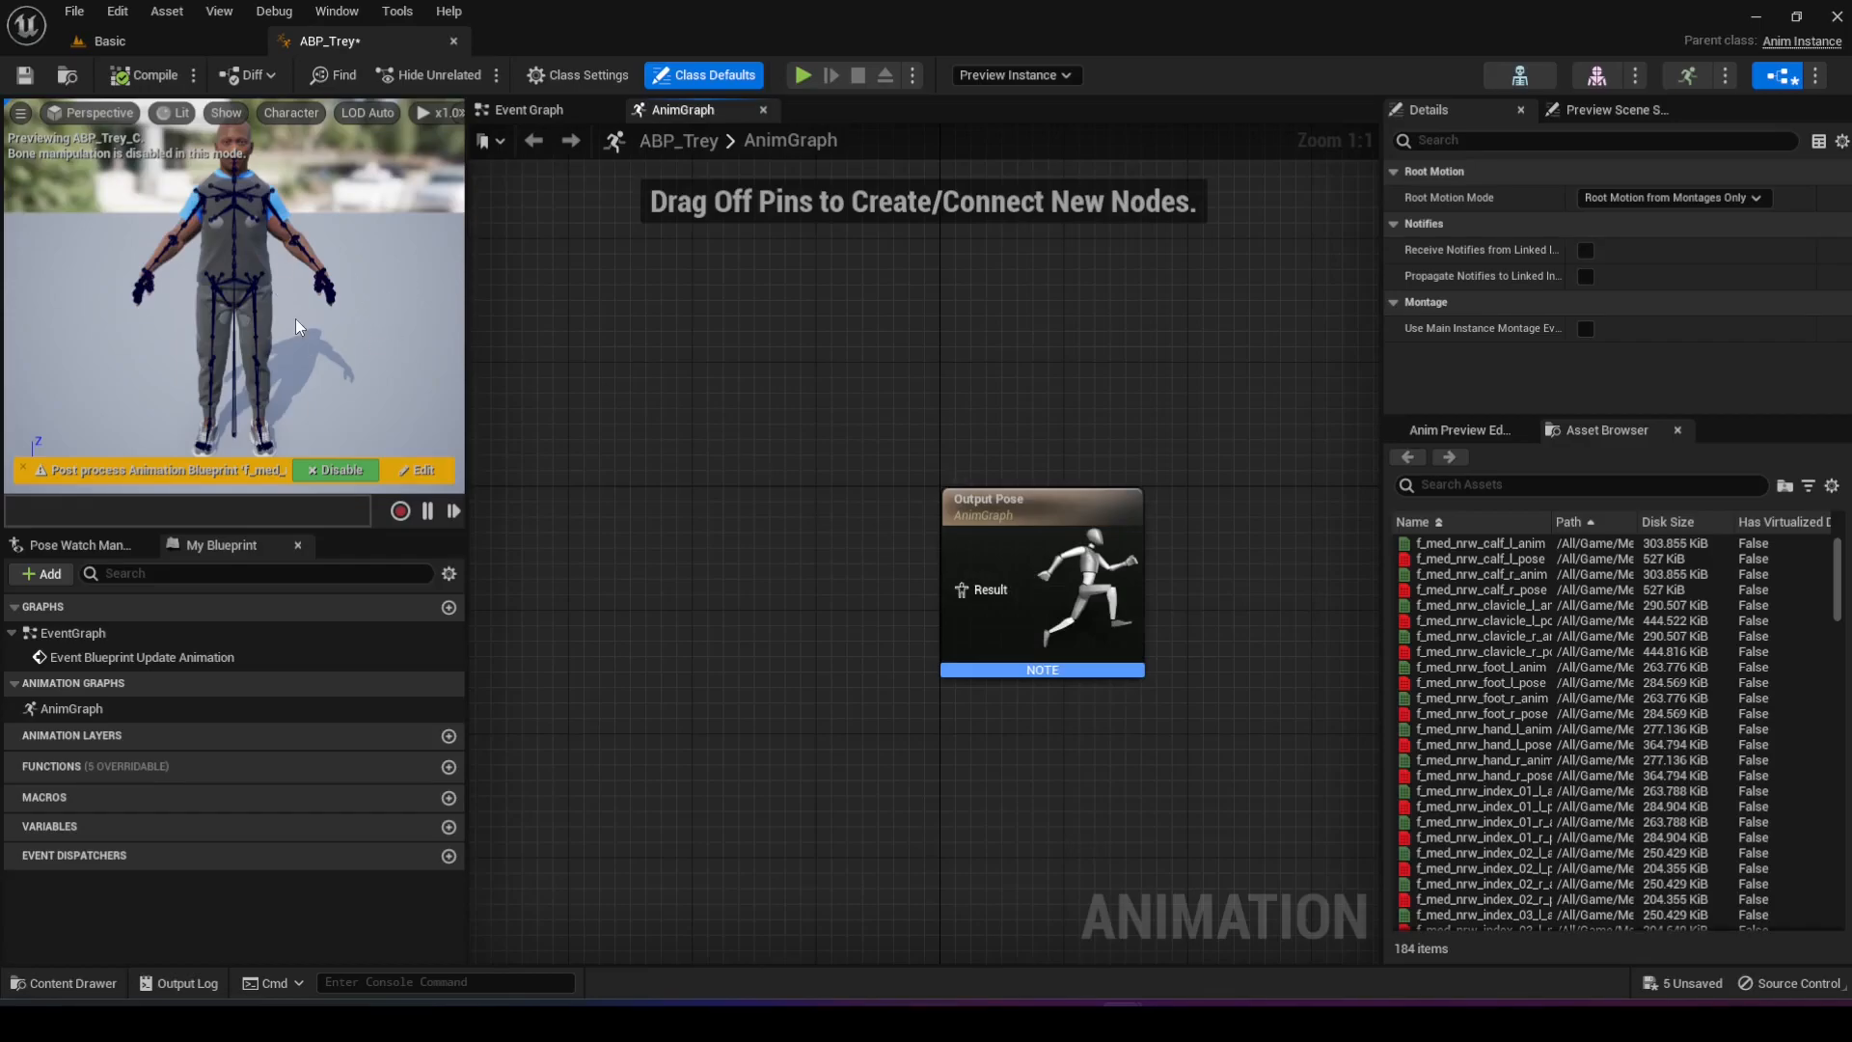
right_drag(682, 537, 764, 525)
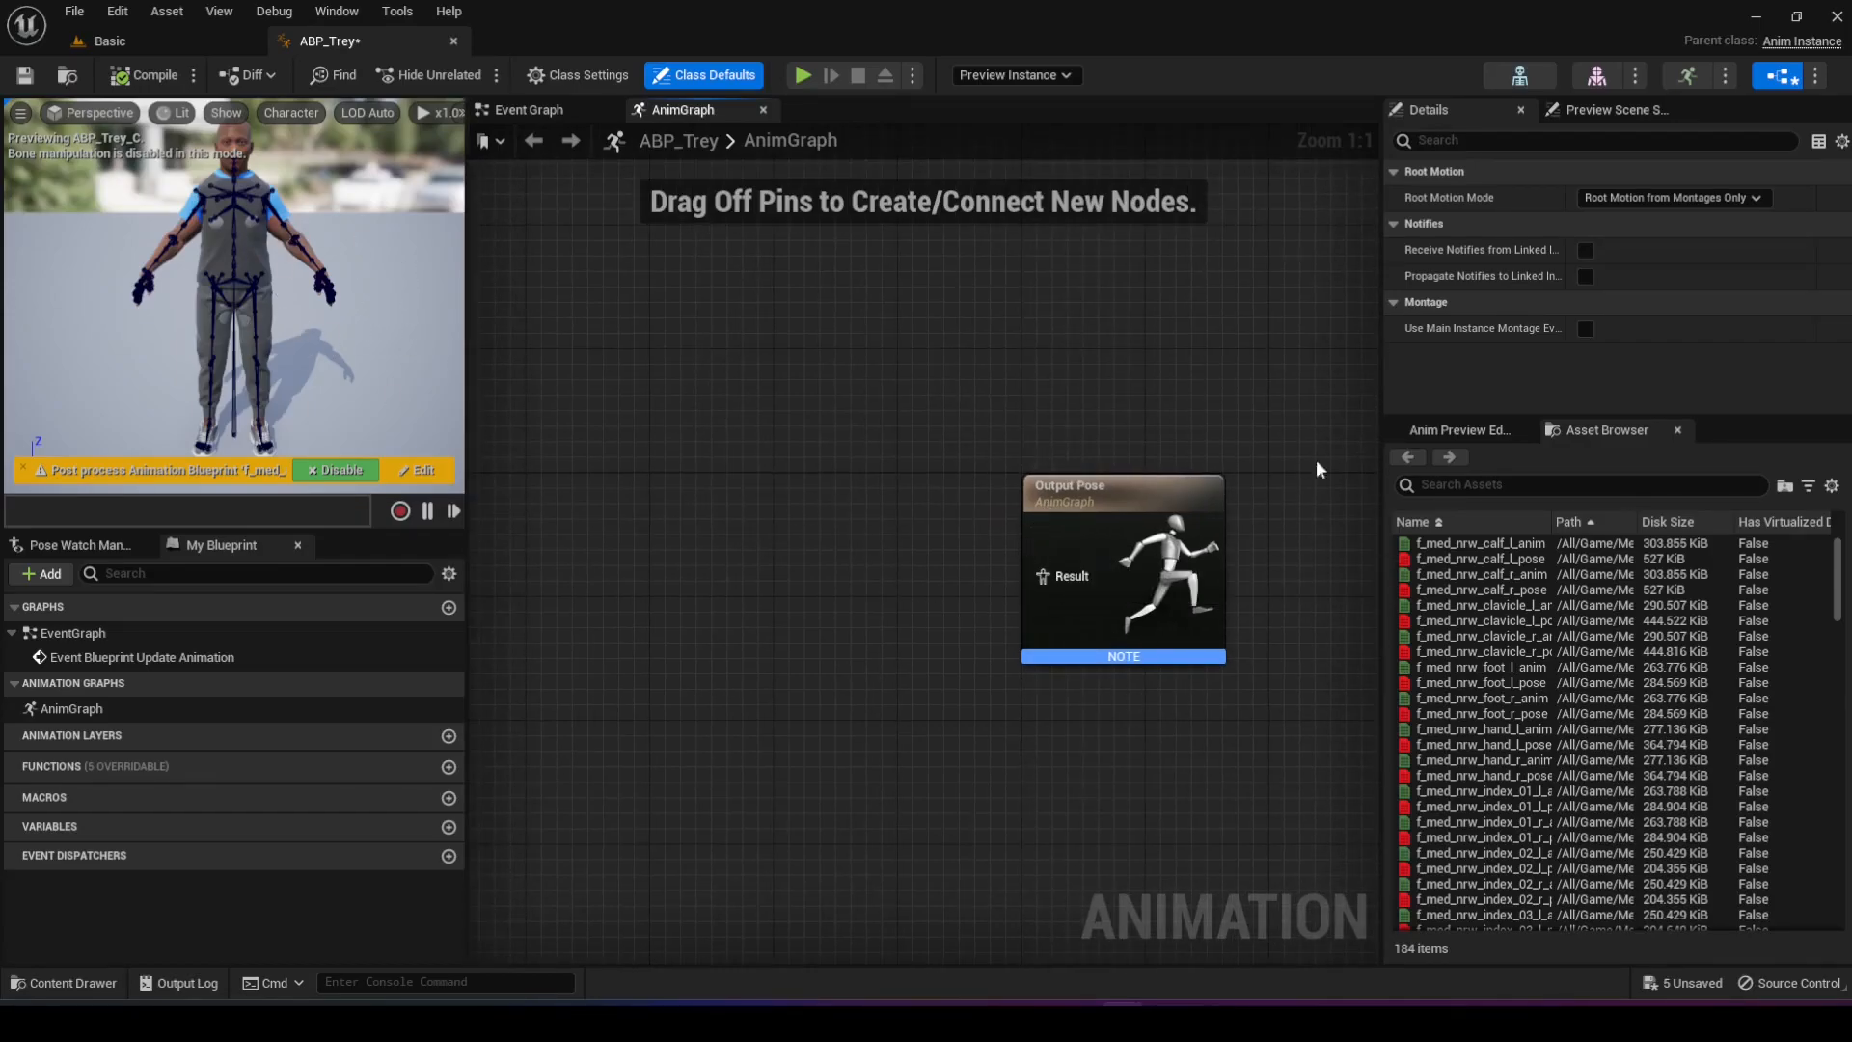
- Add the MM_Idle animation to the AnimGraph as a sequence player and connect it to the Output Pose result
click(1576, 490)
text(idle)
drag(1503, 543, 661, 547)
click(829, 502)
click(757, 548)
drag(767, 596, 1055, 584)
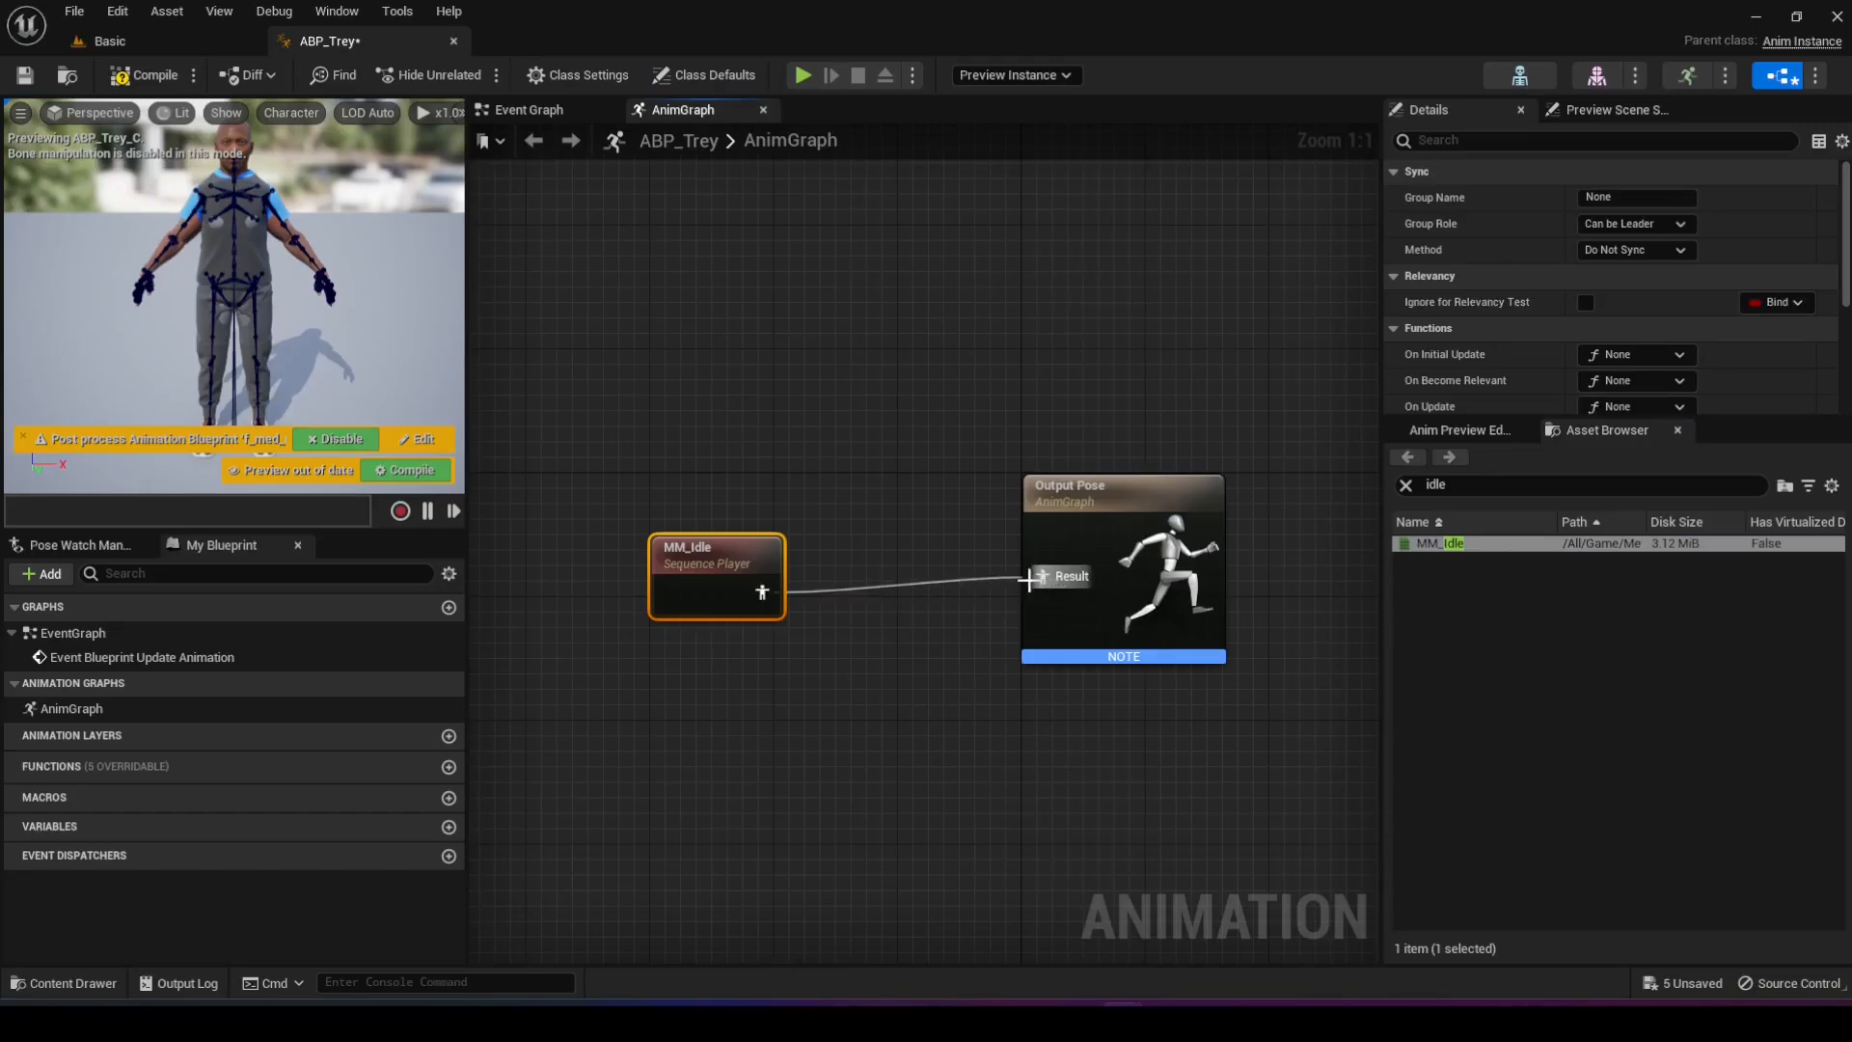
drag(715, 550, 731, 534)
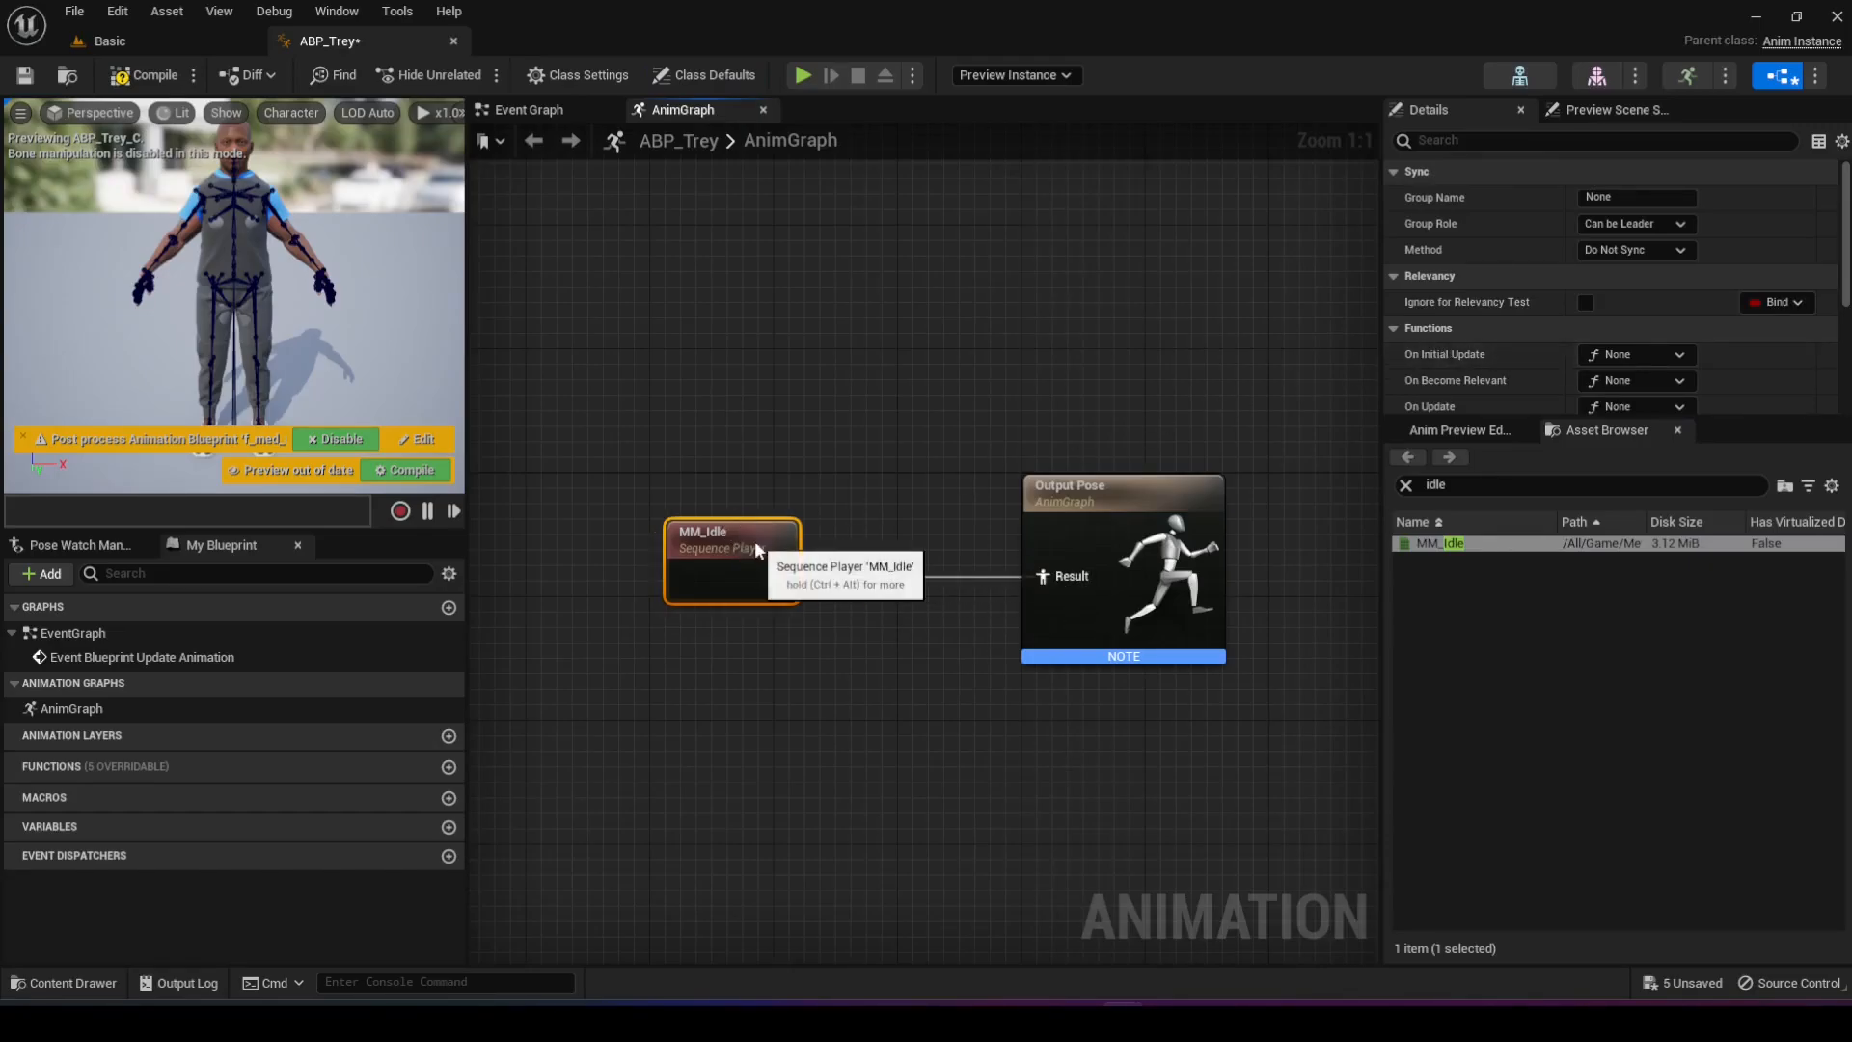
- Enable Loop Animation for the MM_Idle sequence player
scroll(1485, 344, down, 2)
scroll(1485, 345, down, 4)
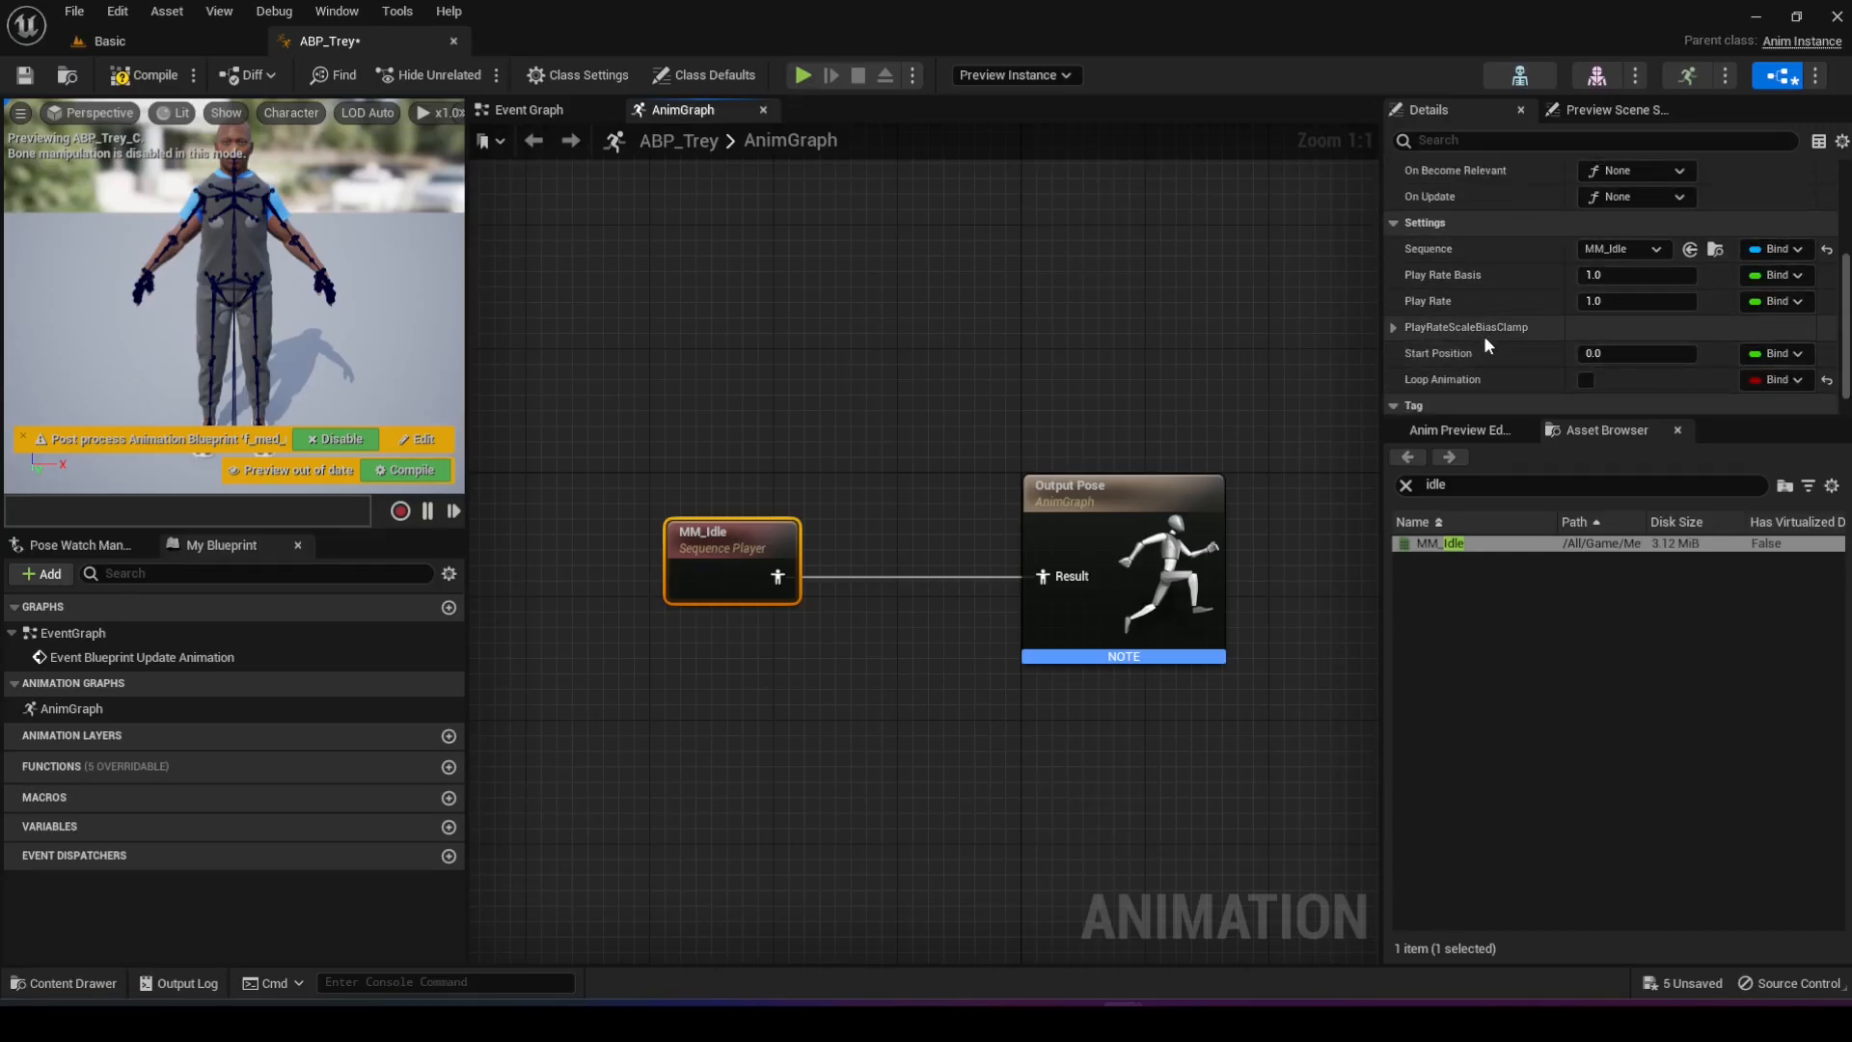
scroll(1485, 340, up, 1)
scroll(1484, 280, down, 1)
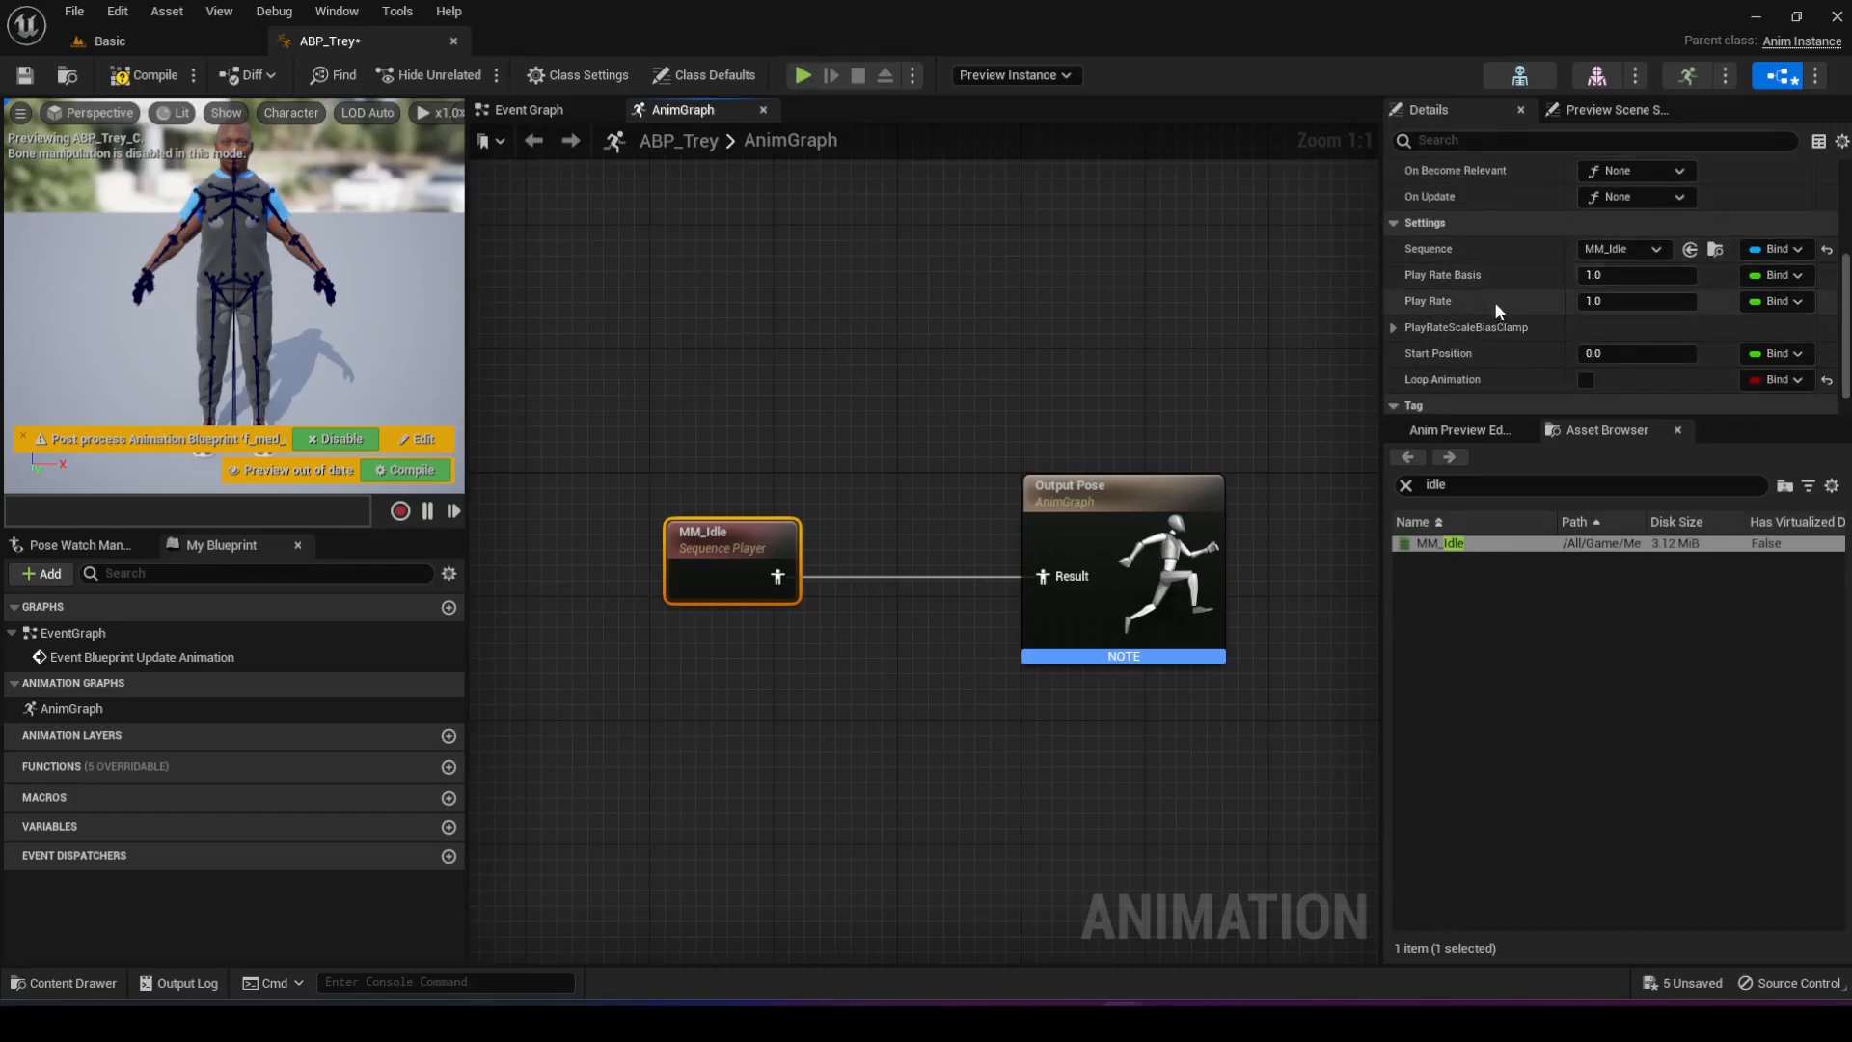
click(1587, 378)
click(832, 312)
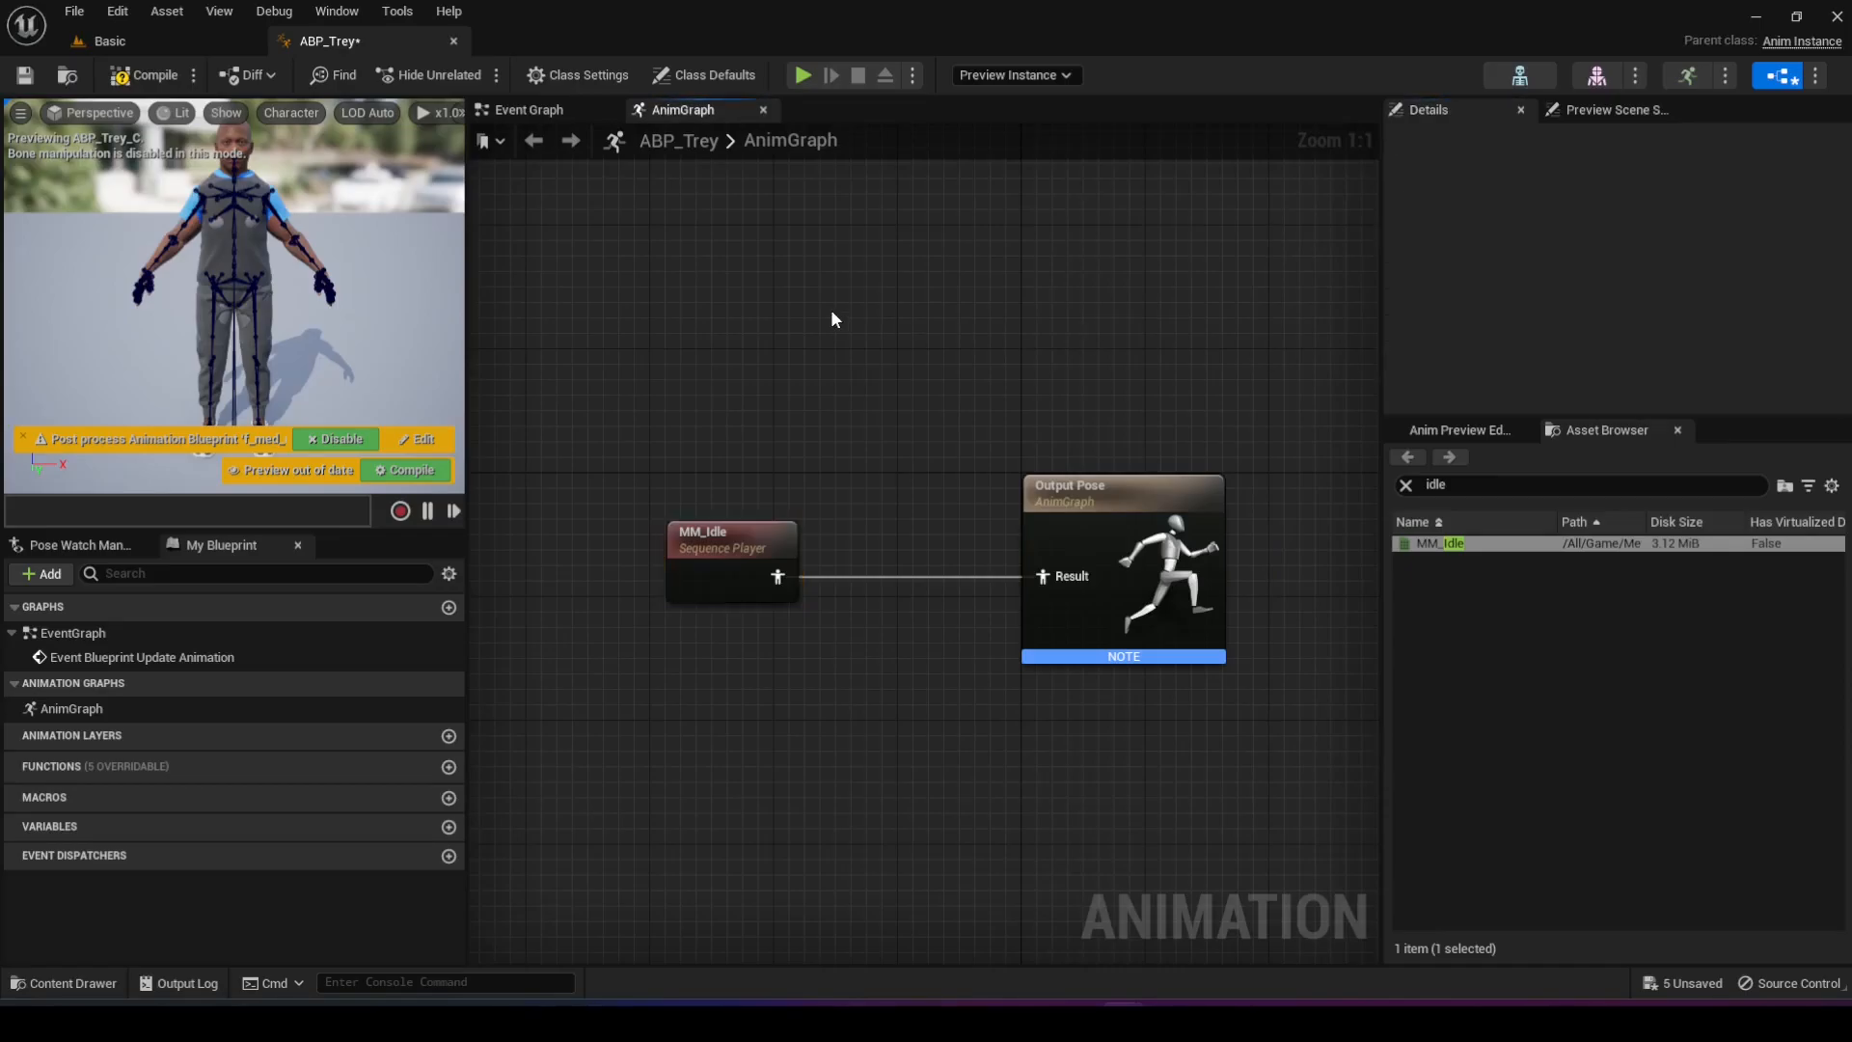
- Compile and save ABP_Trey, and open the BP_Trey Blueprint from the MetaHumans/Trey folder
click(135, 76)
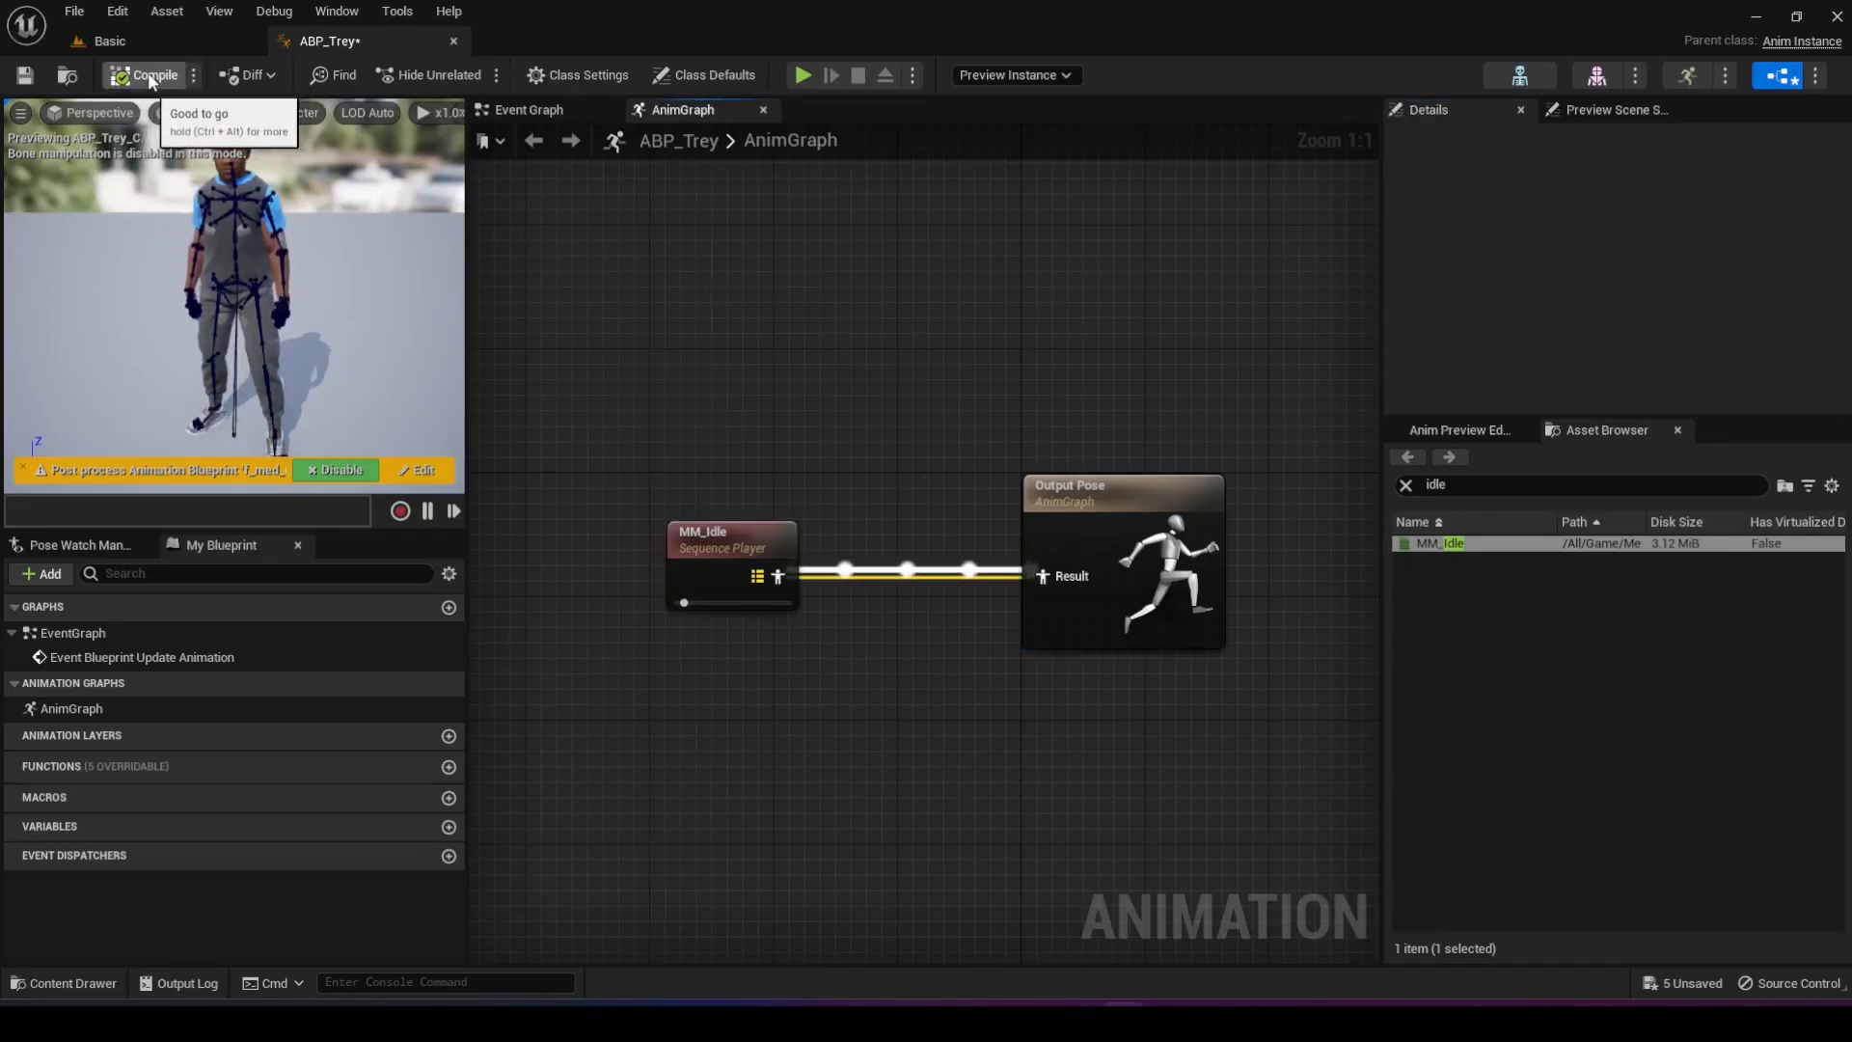
click(26, 76)
click(135, 42)
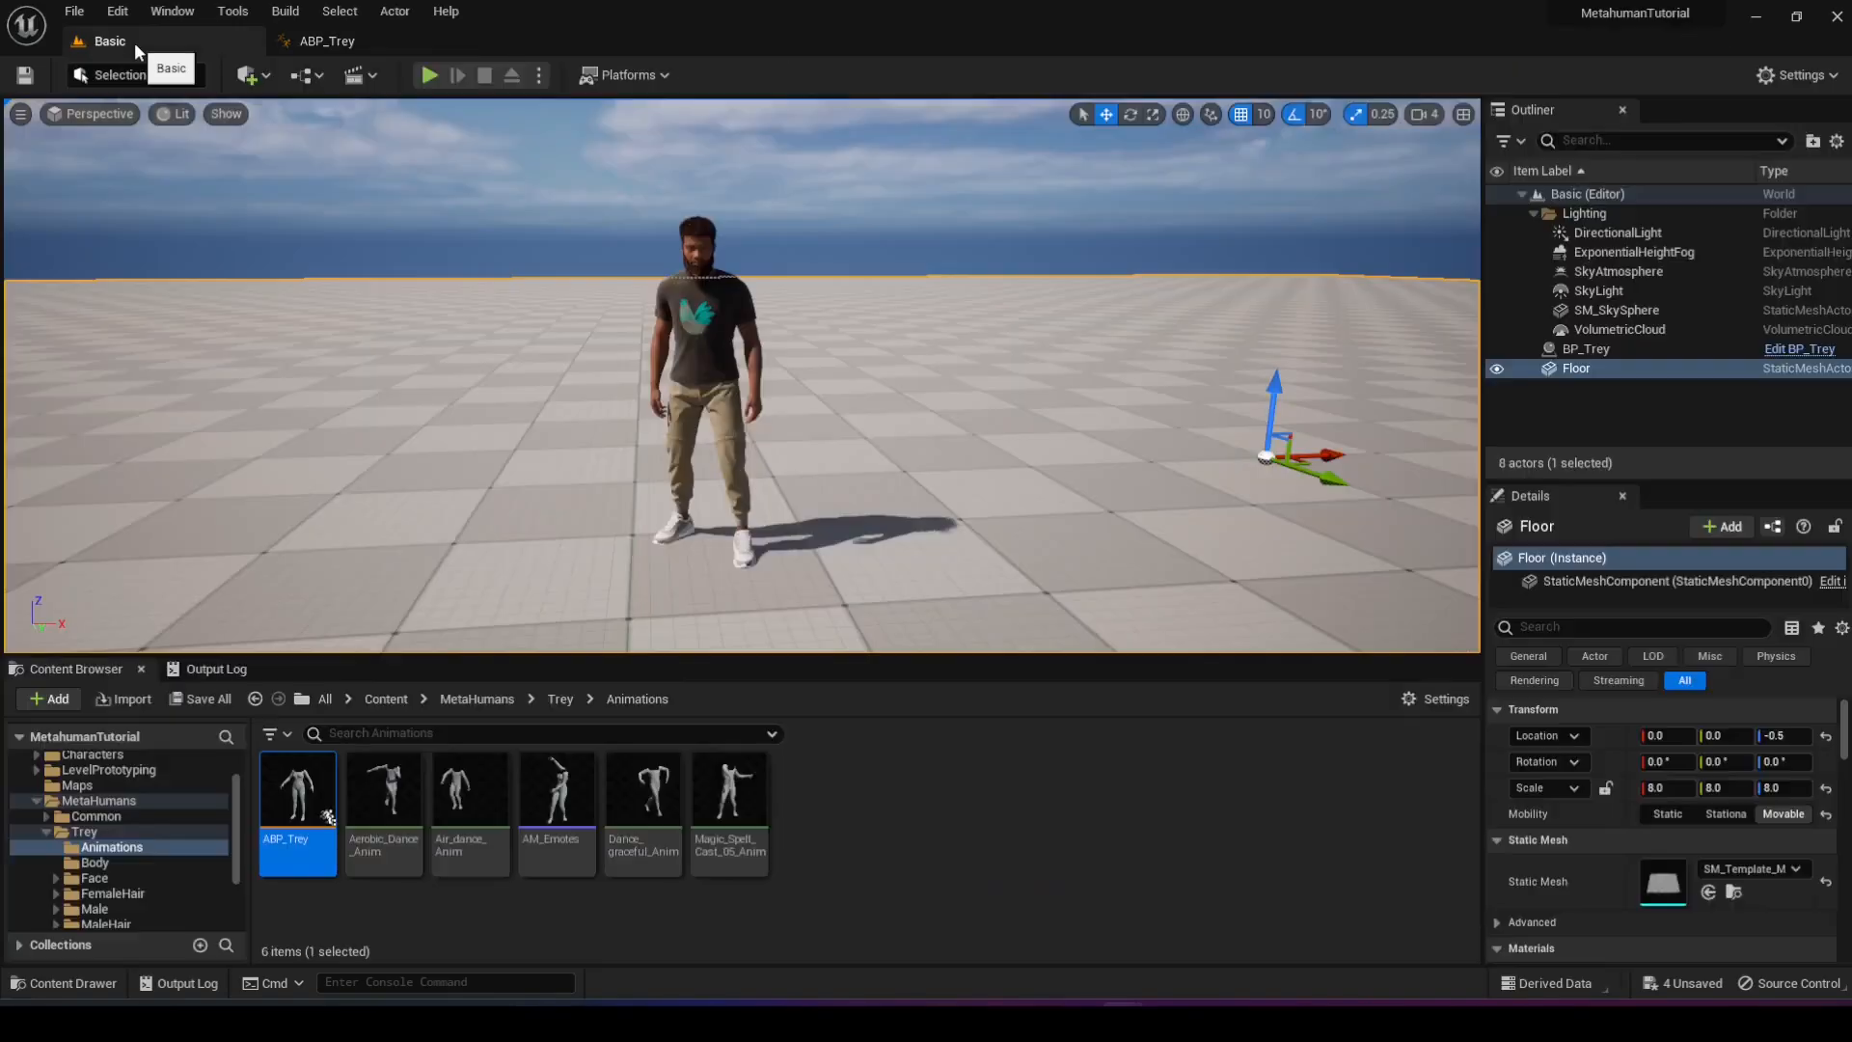
click(558, 698)
double_click(1160, 806)
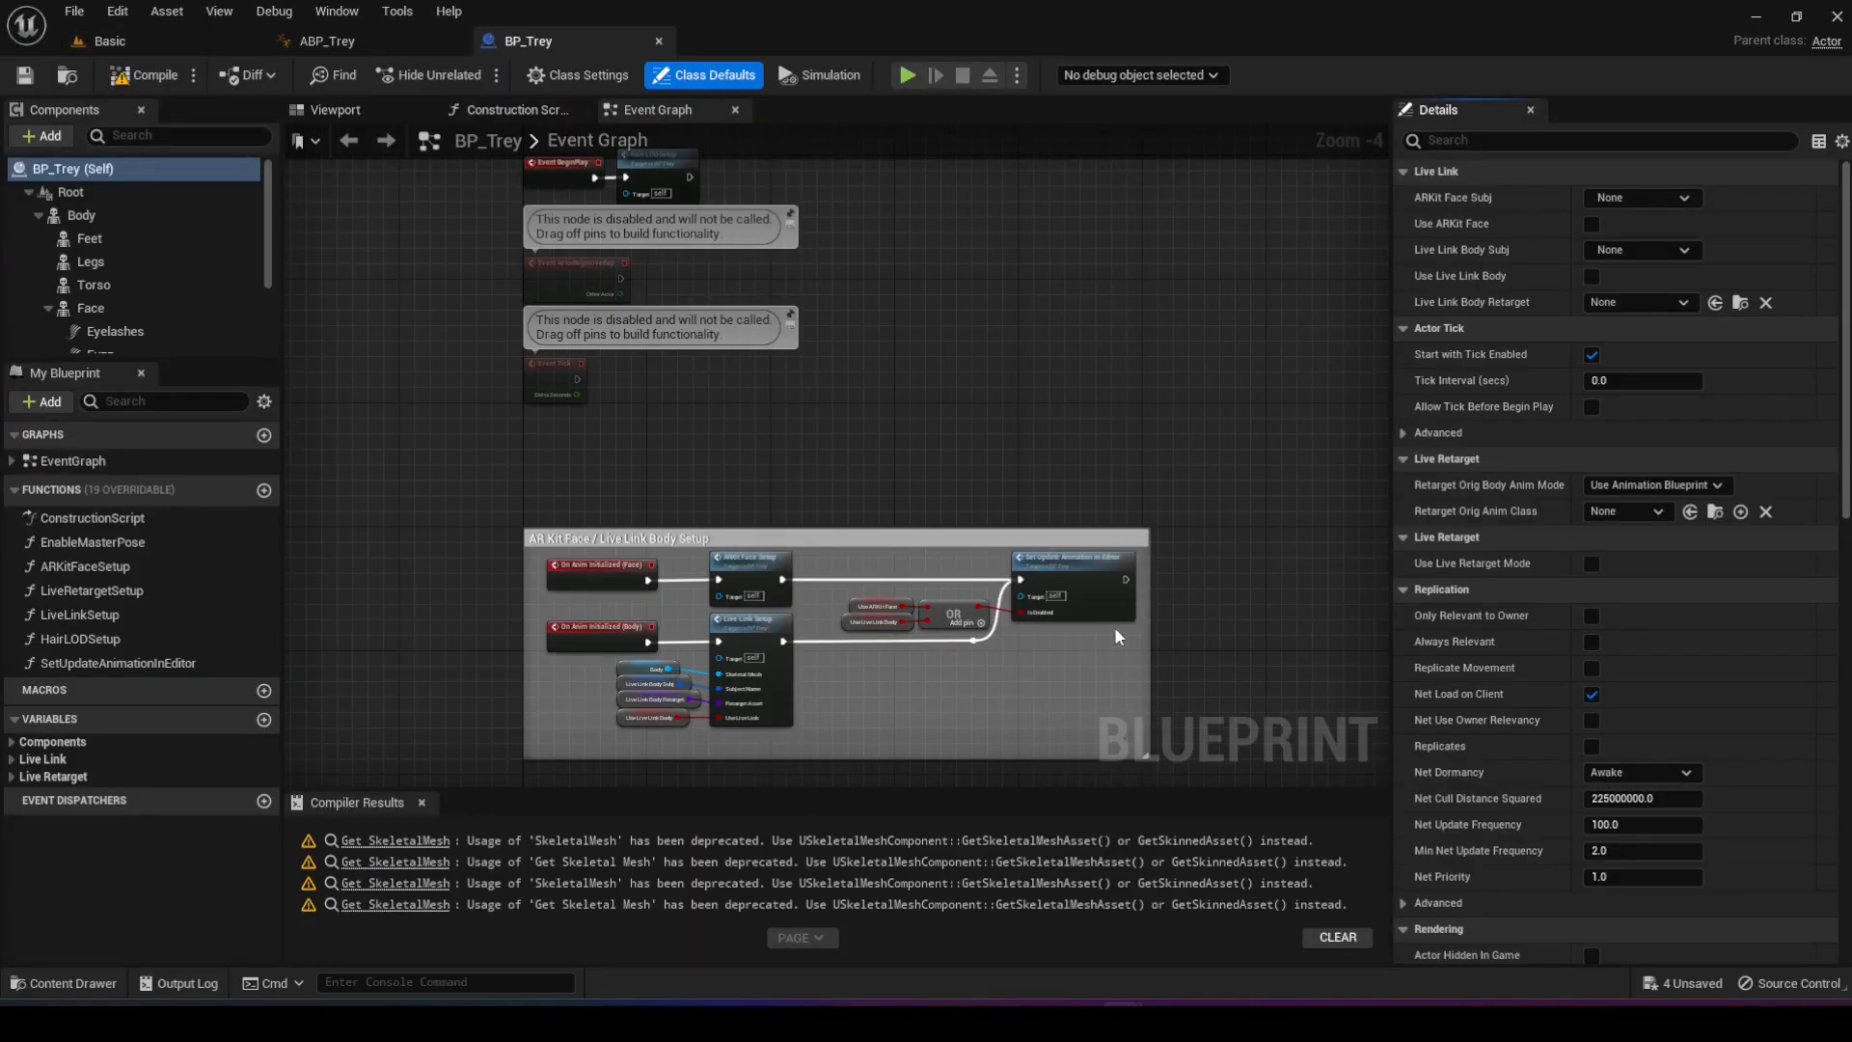
- Set the Body component's Animation Mode to Use Animation Blueprint with ABP_Trey as its Anim Class, and save BP_Trey
click(69, 214)
scroll(1545, 380, down, 1)
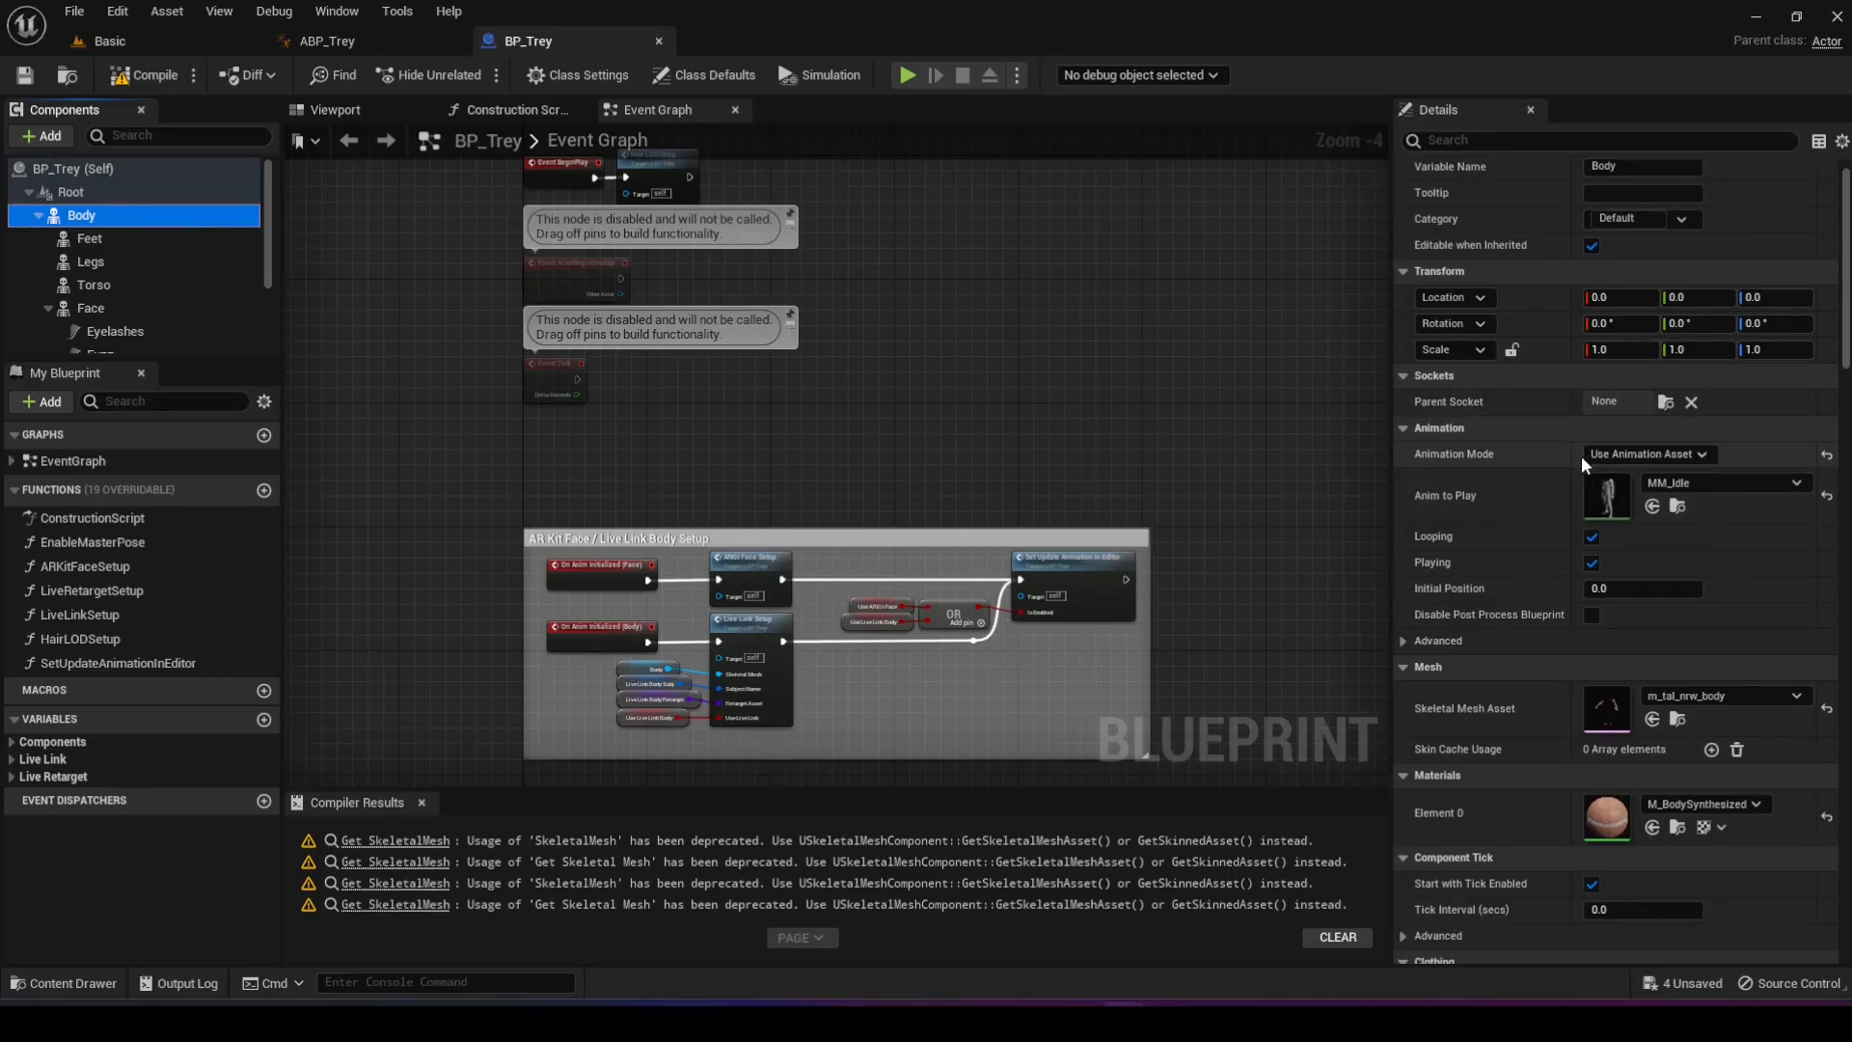
click(1670, 453)
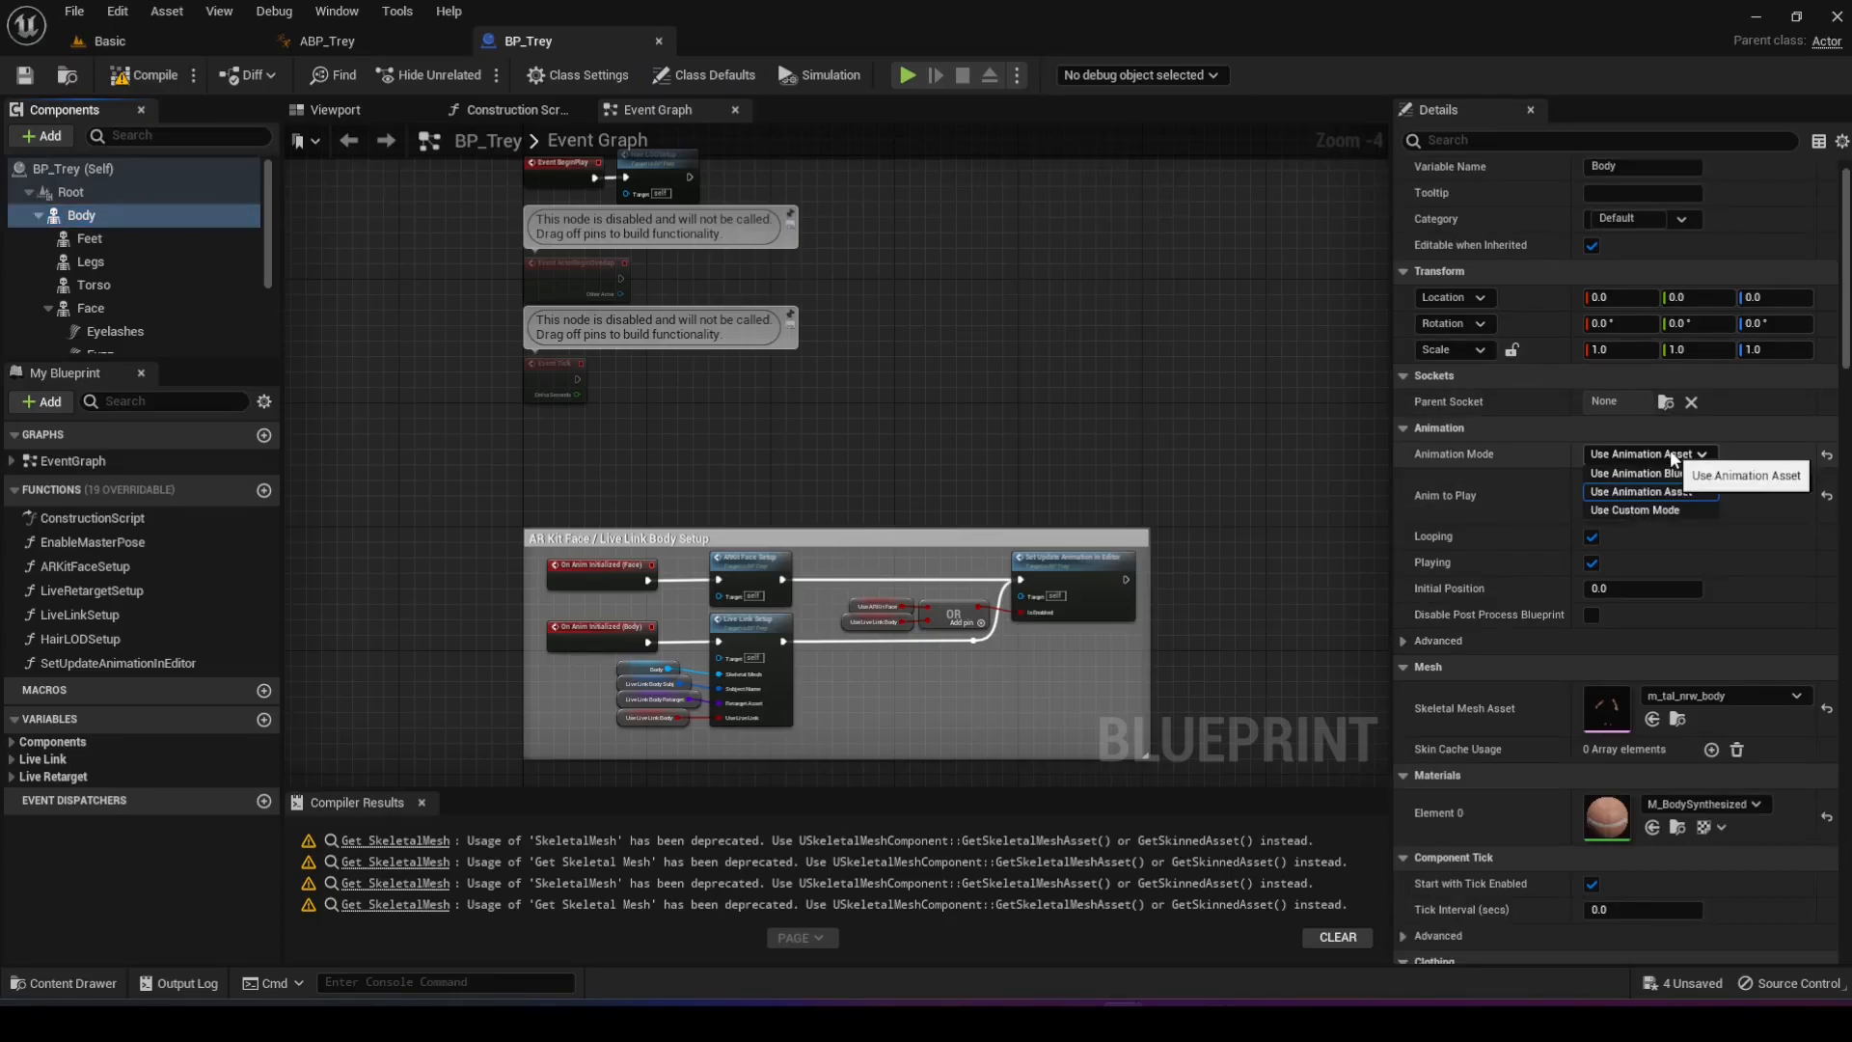
click(1683, 475)
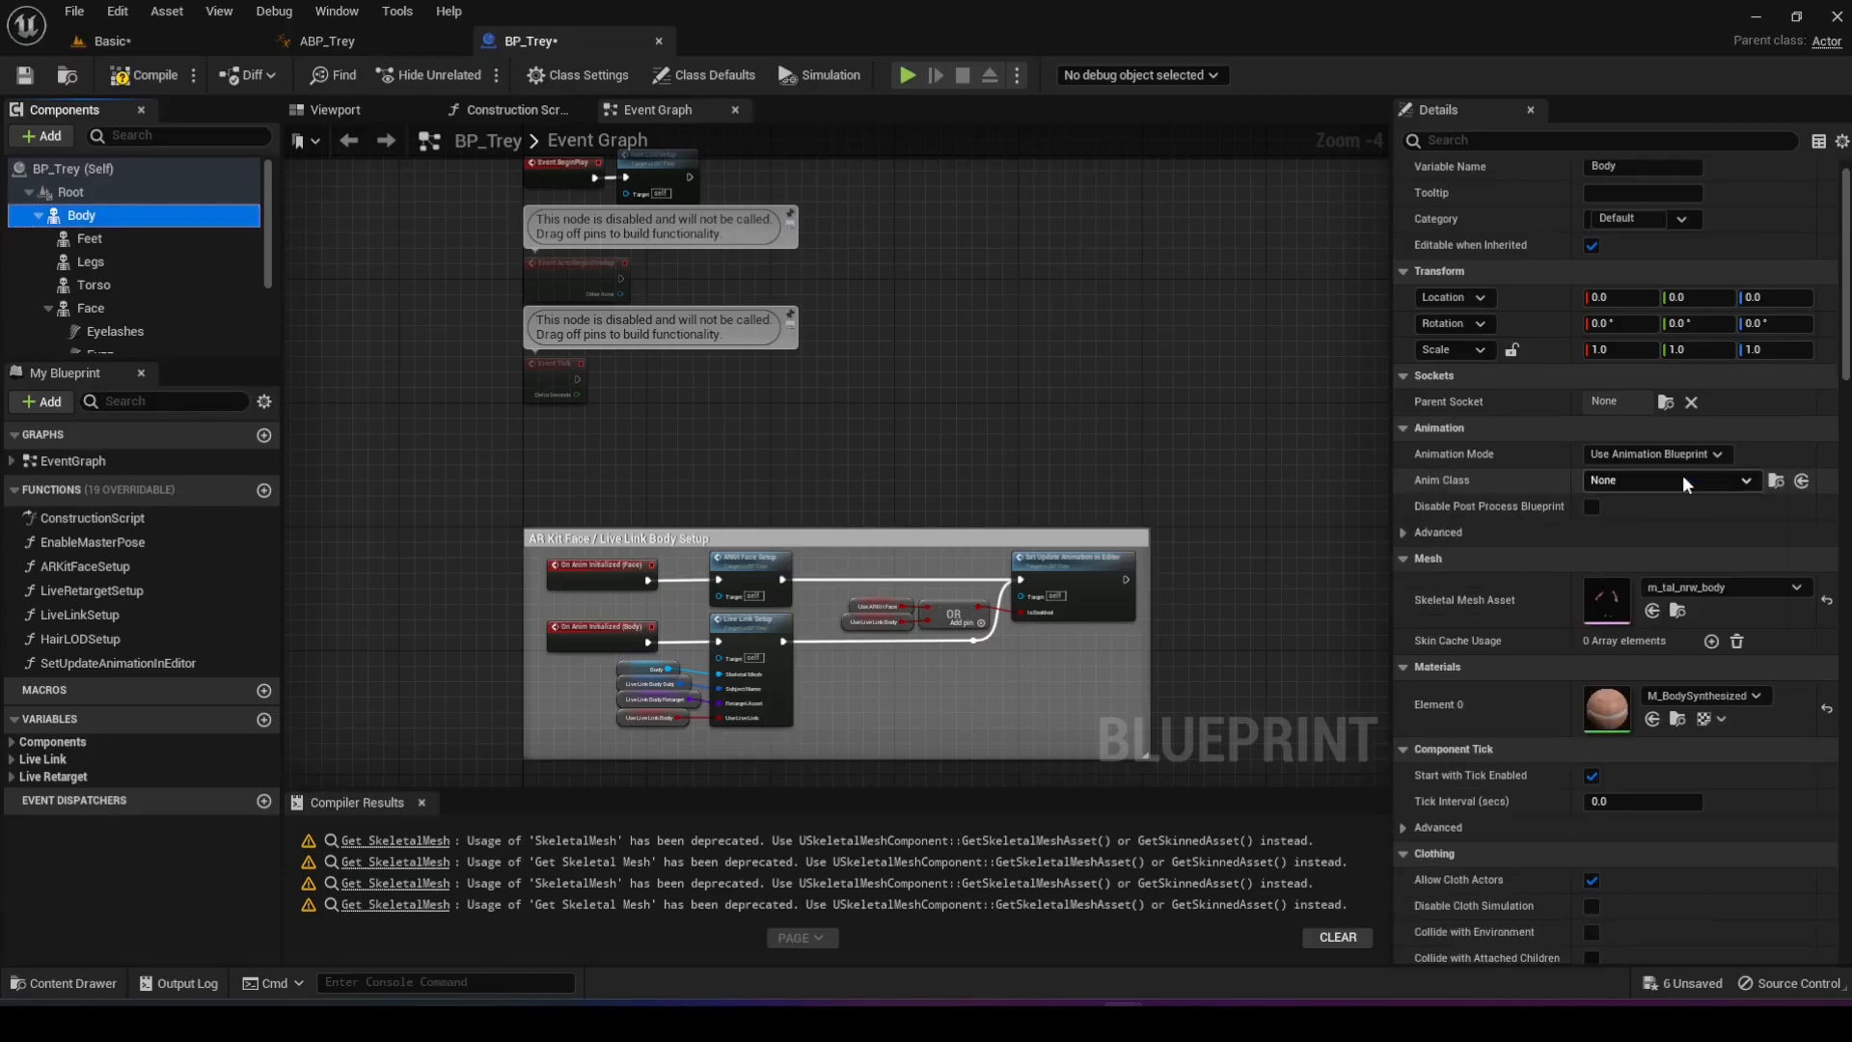
click(1661, 480)
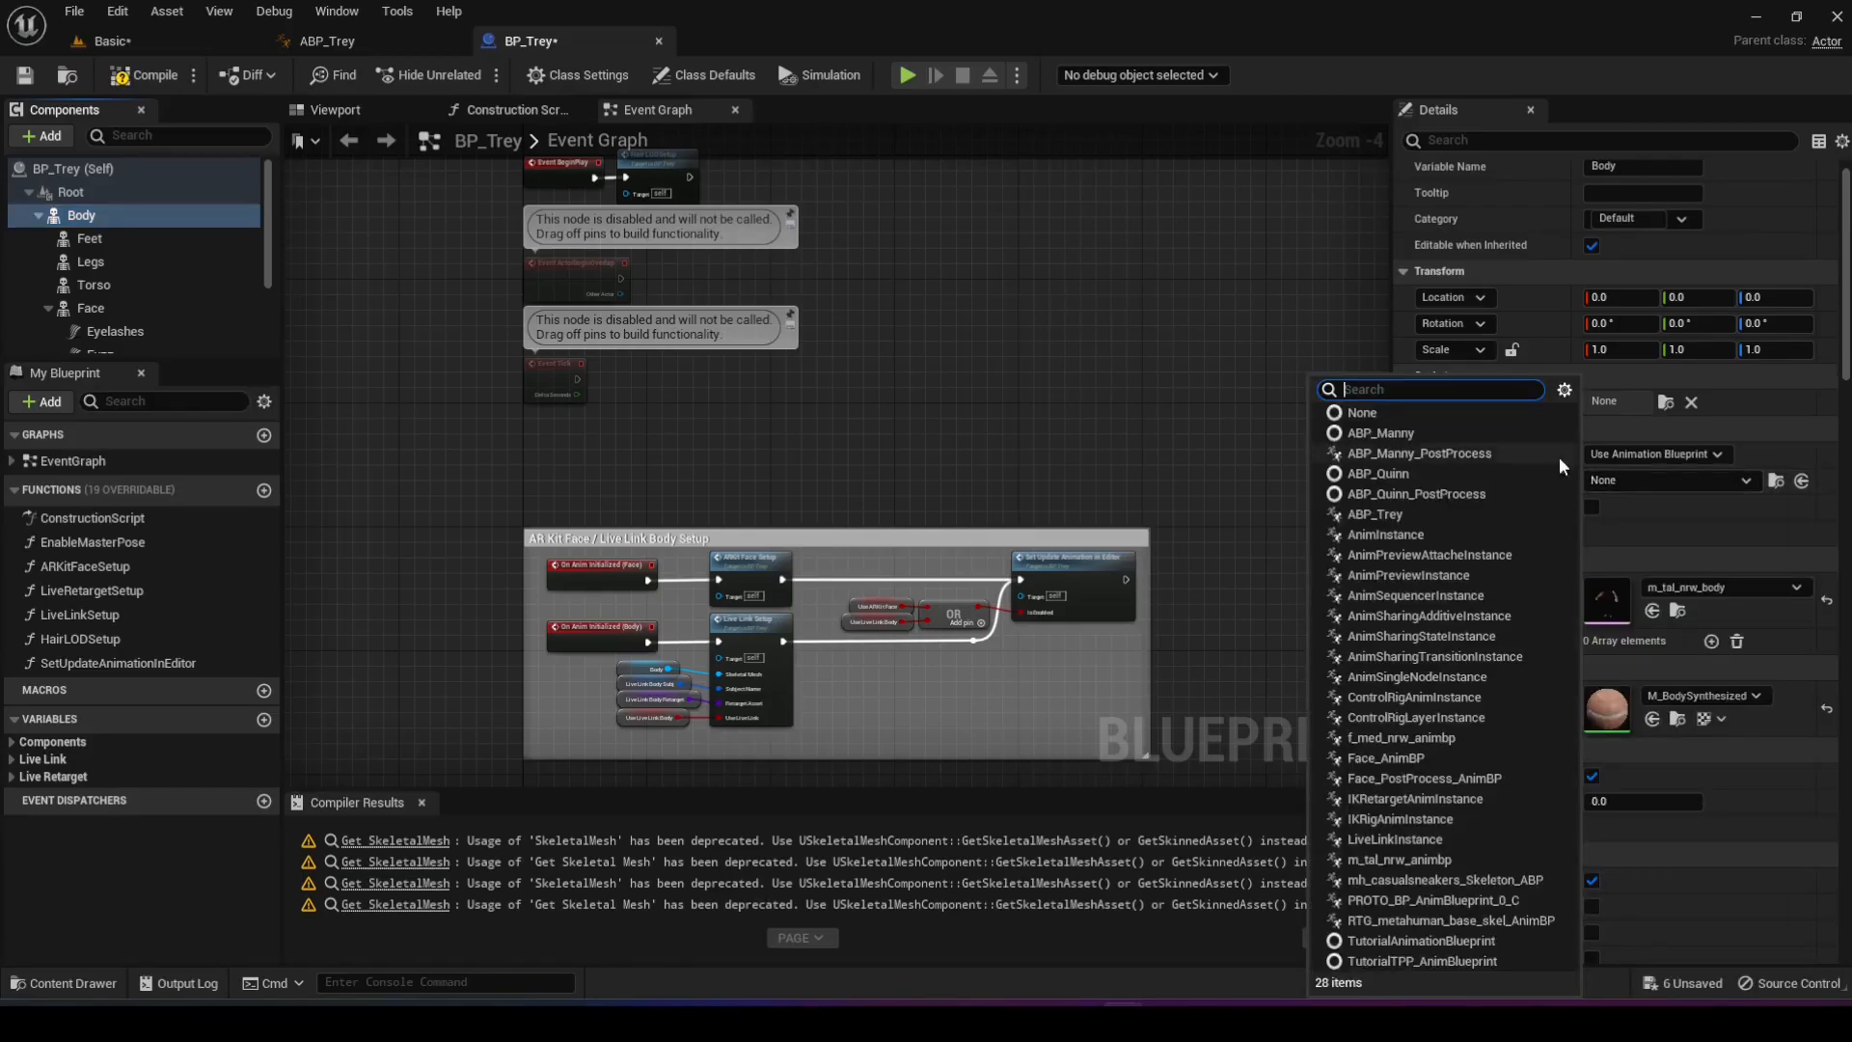
click(1398, 517)
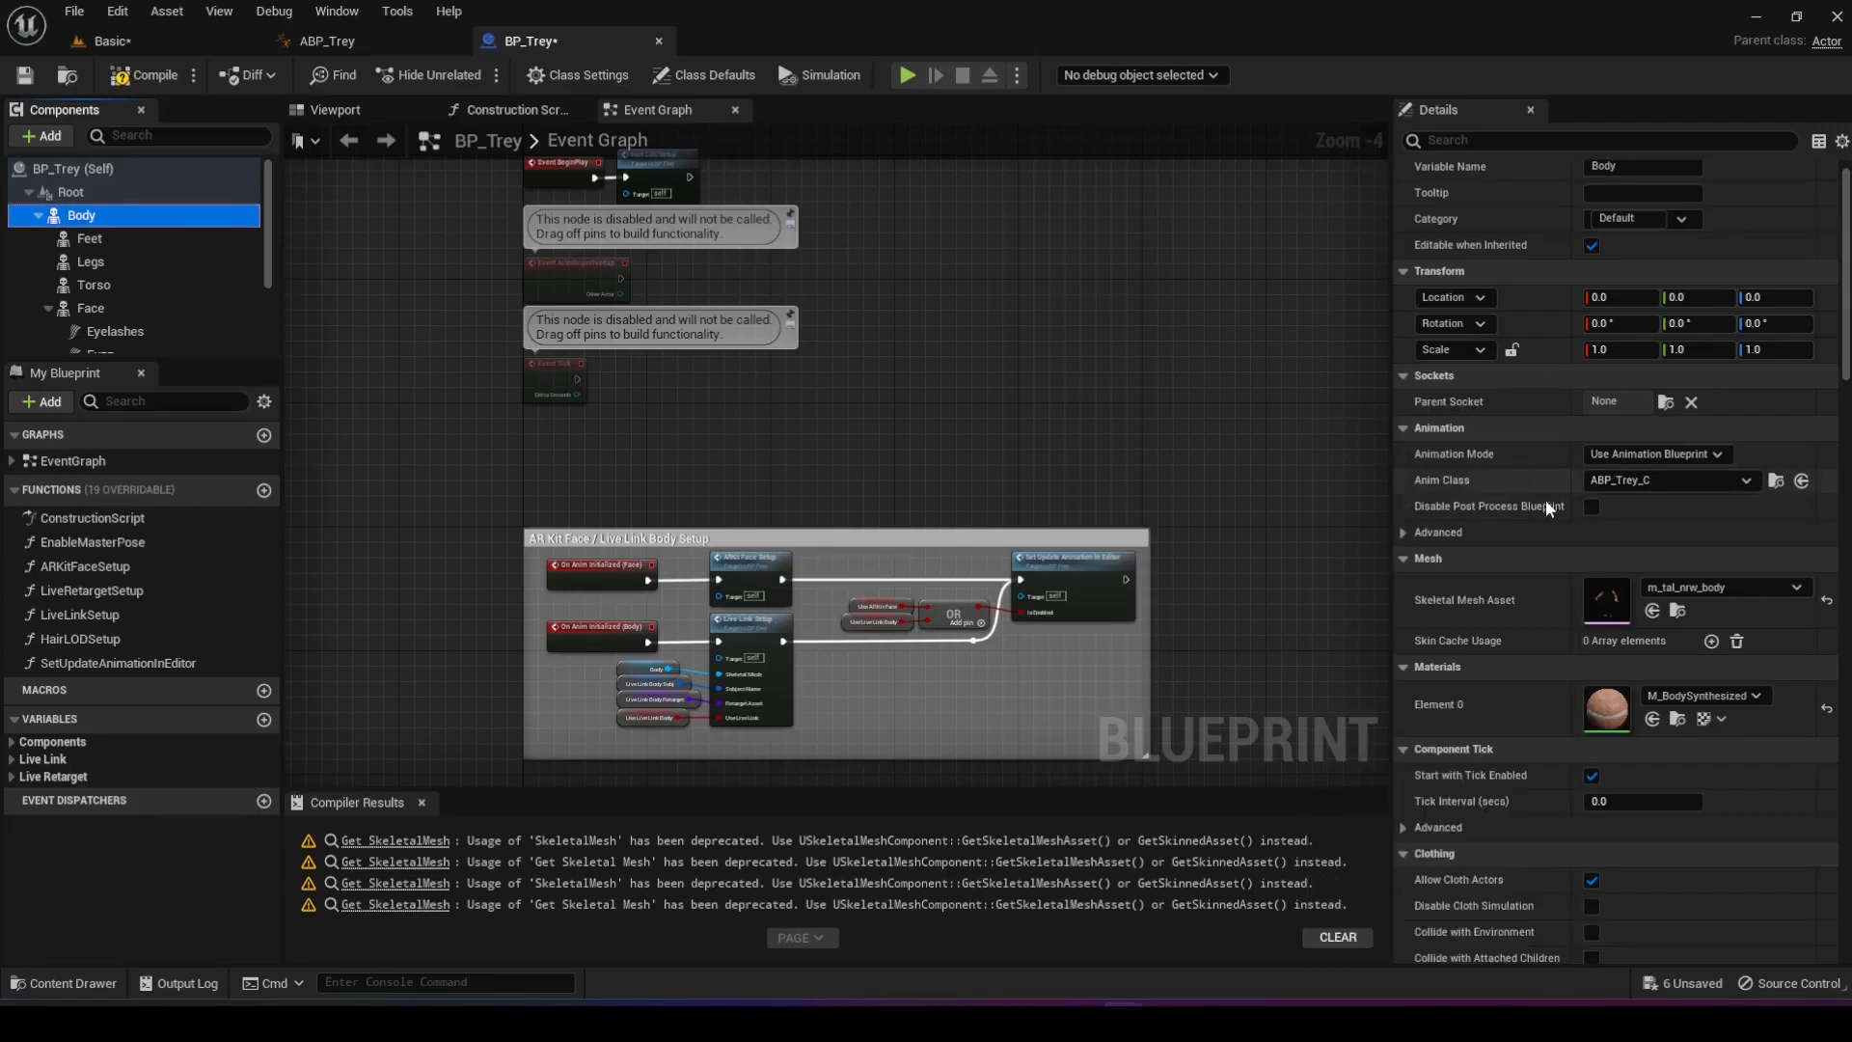
click(25, 75)
- Play the Basic level to check the MetaHuman's idle animation, and end the play session
click(108, 40)
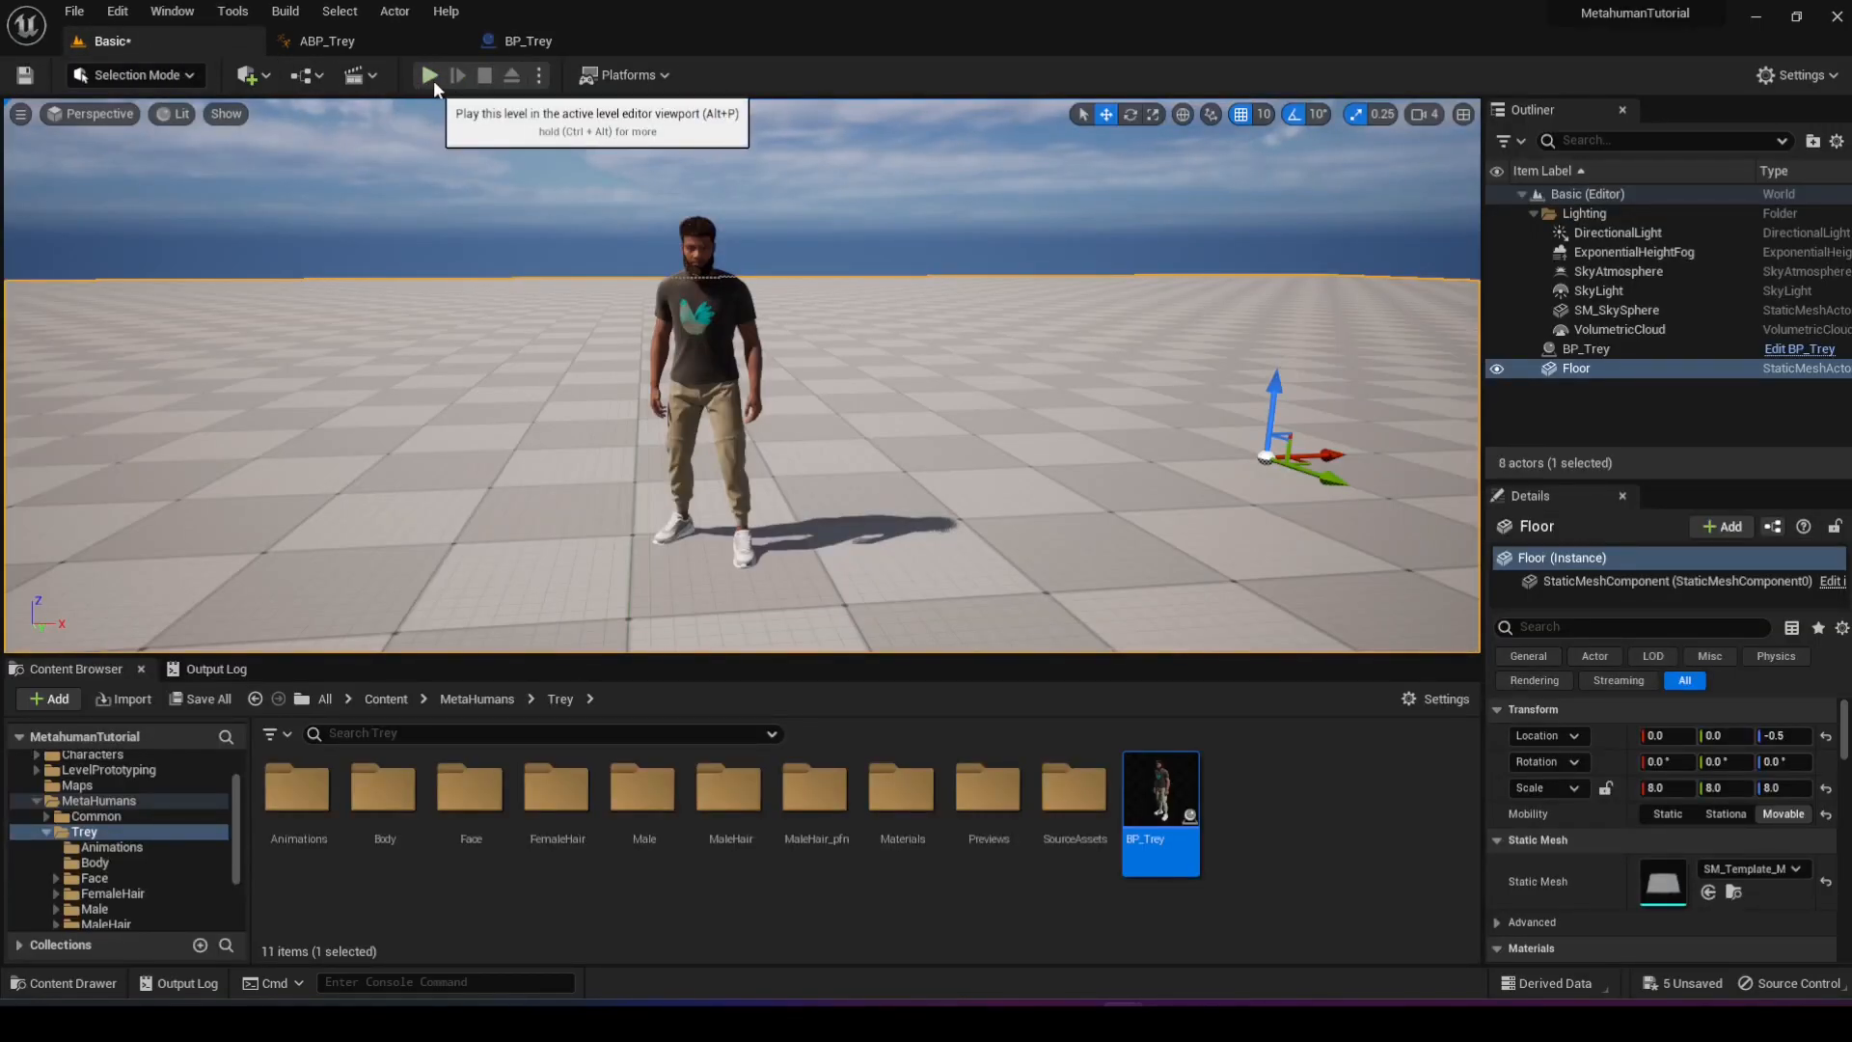
click(432, 77)
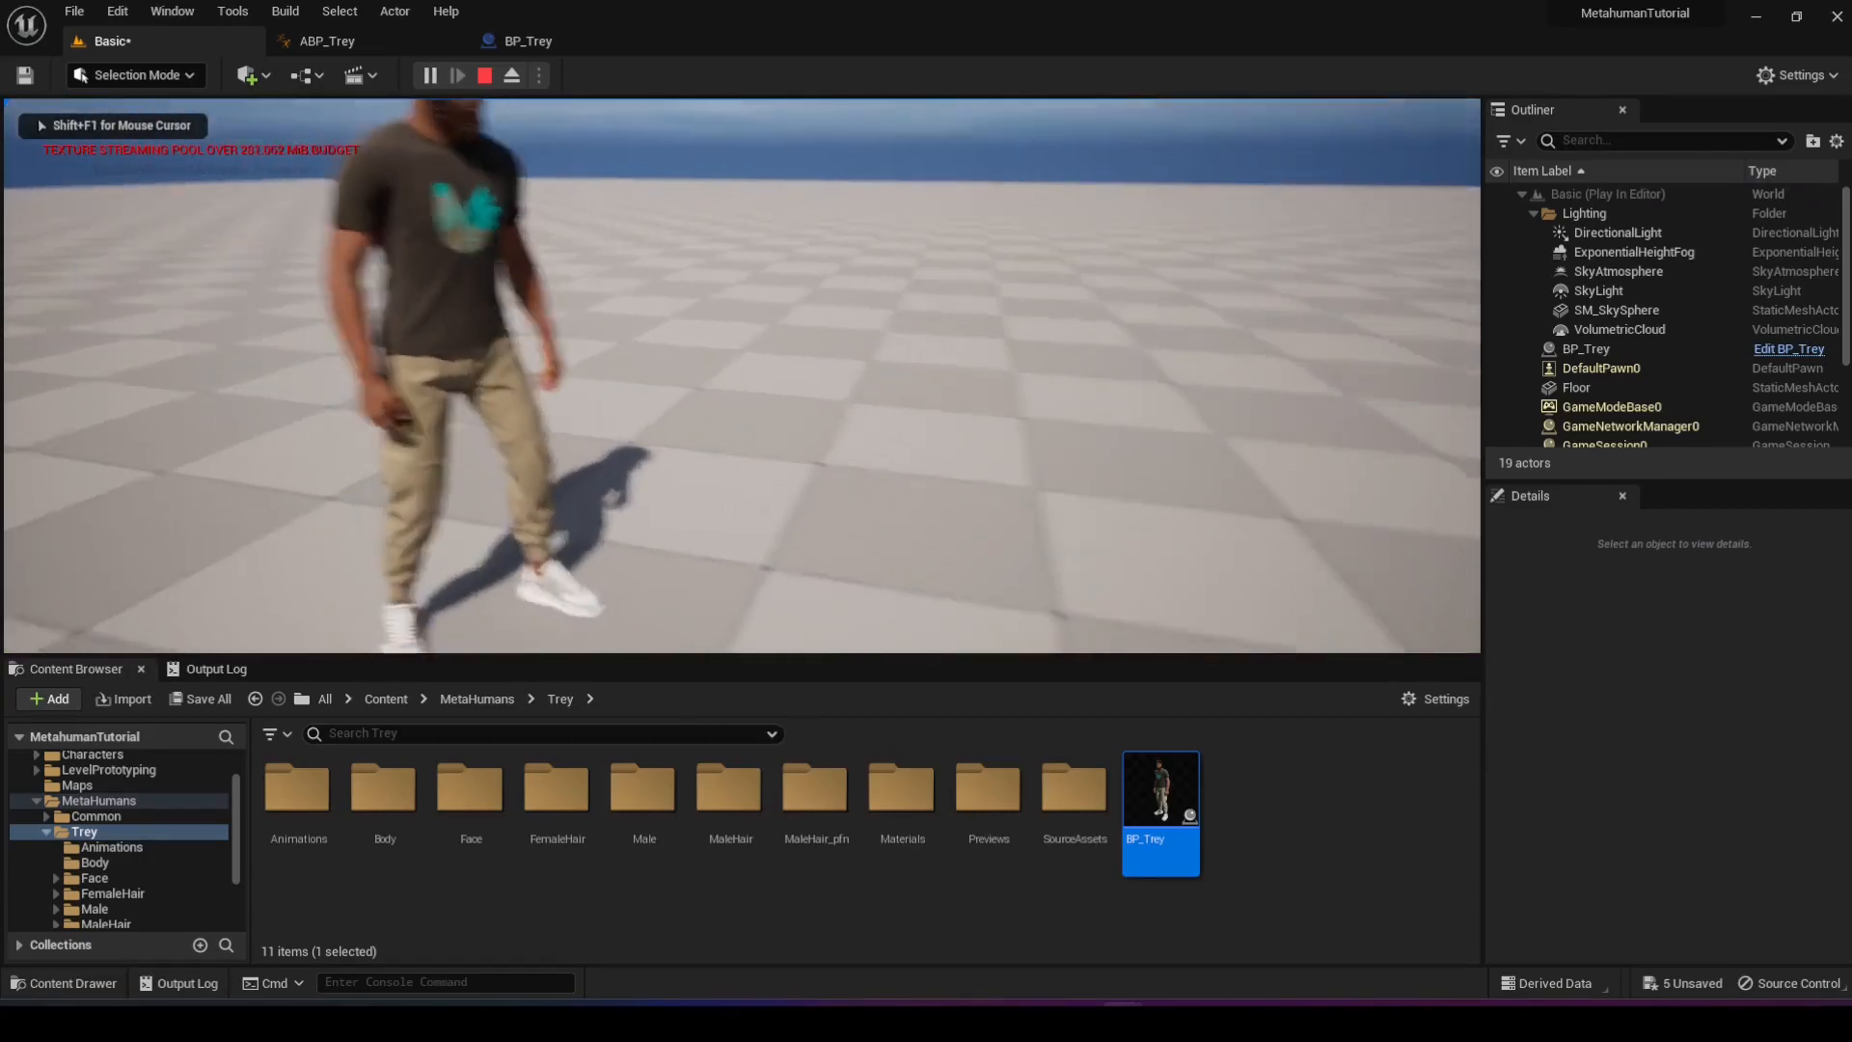
key(d)
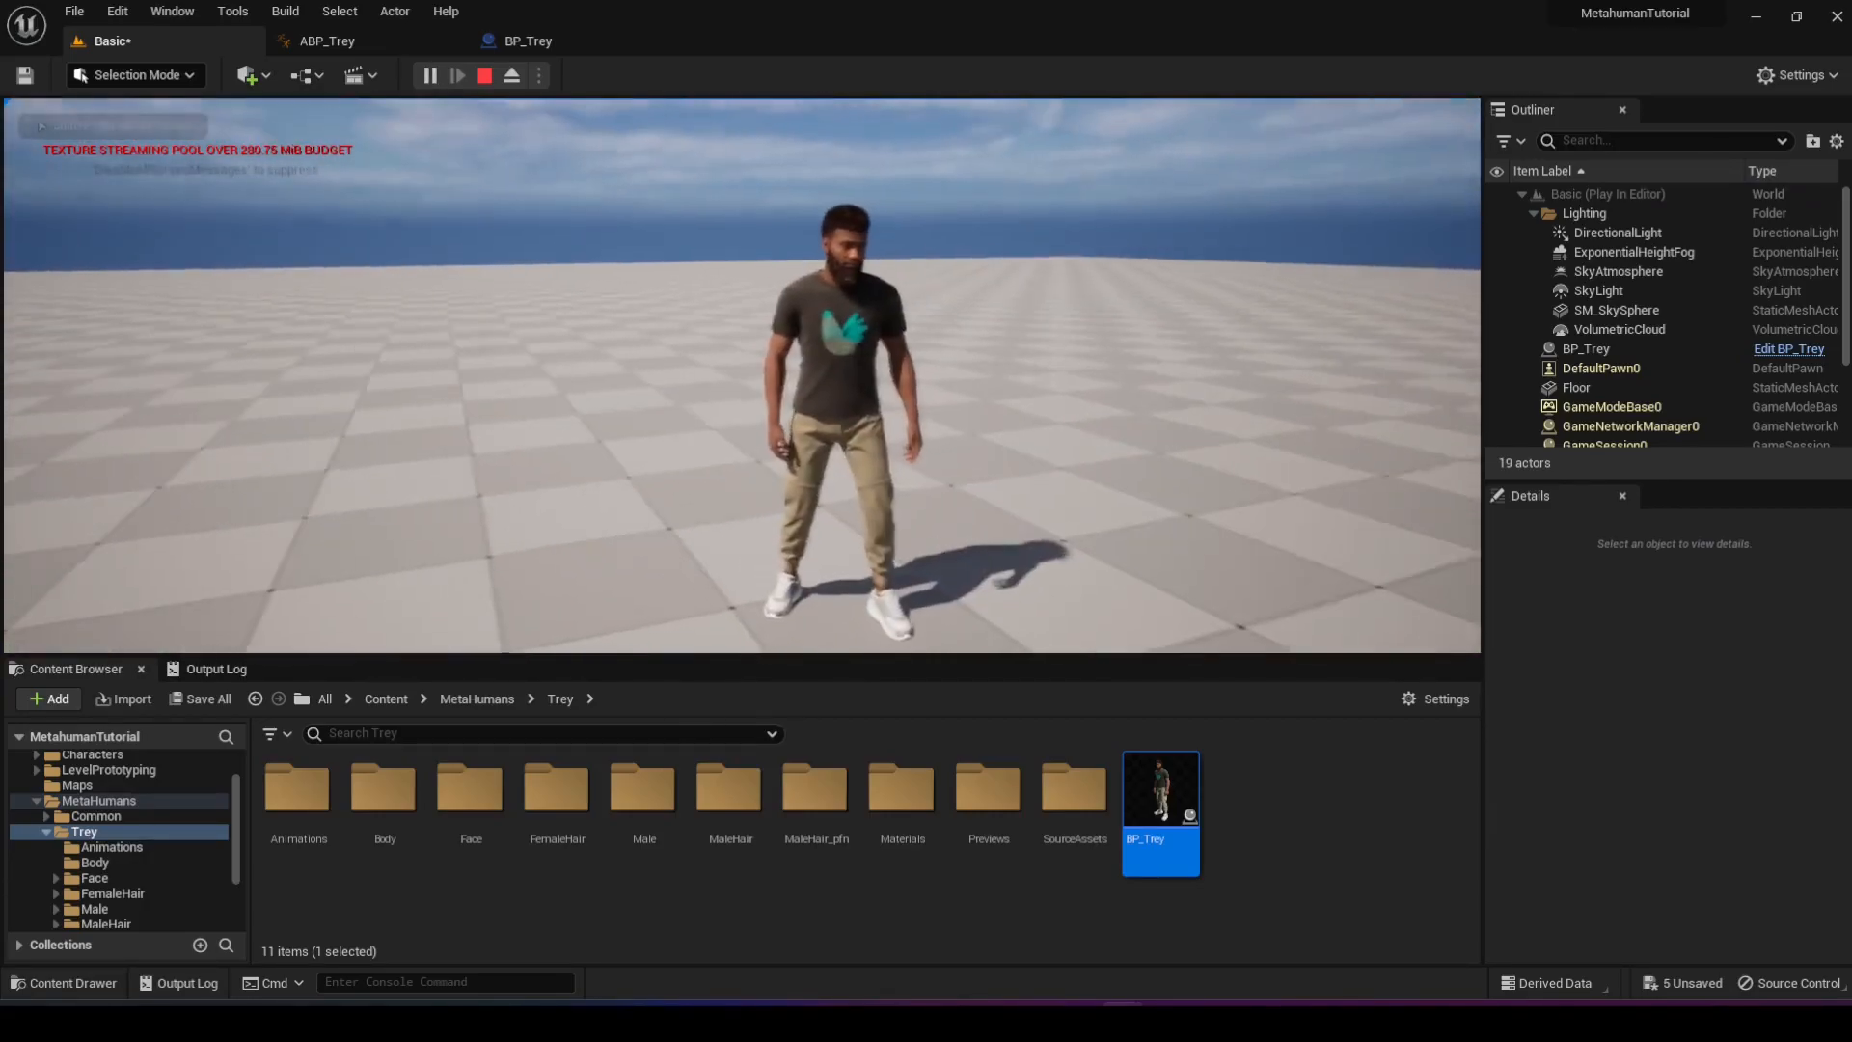
key(Escape)
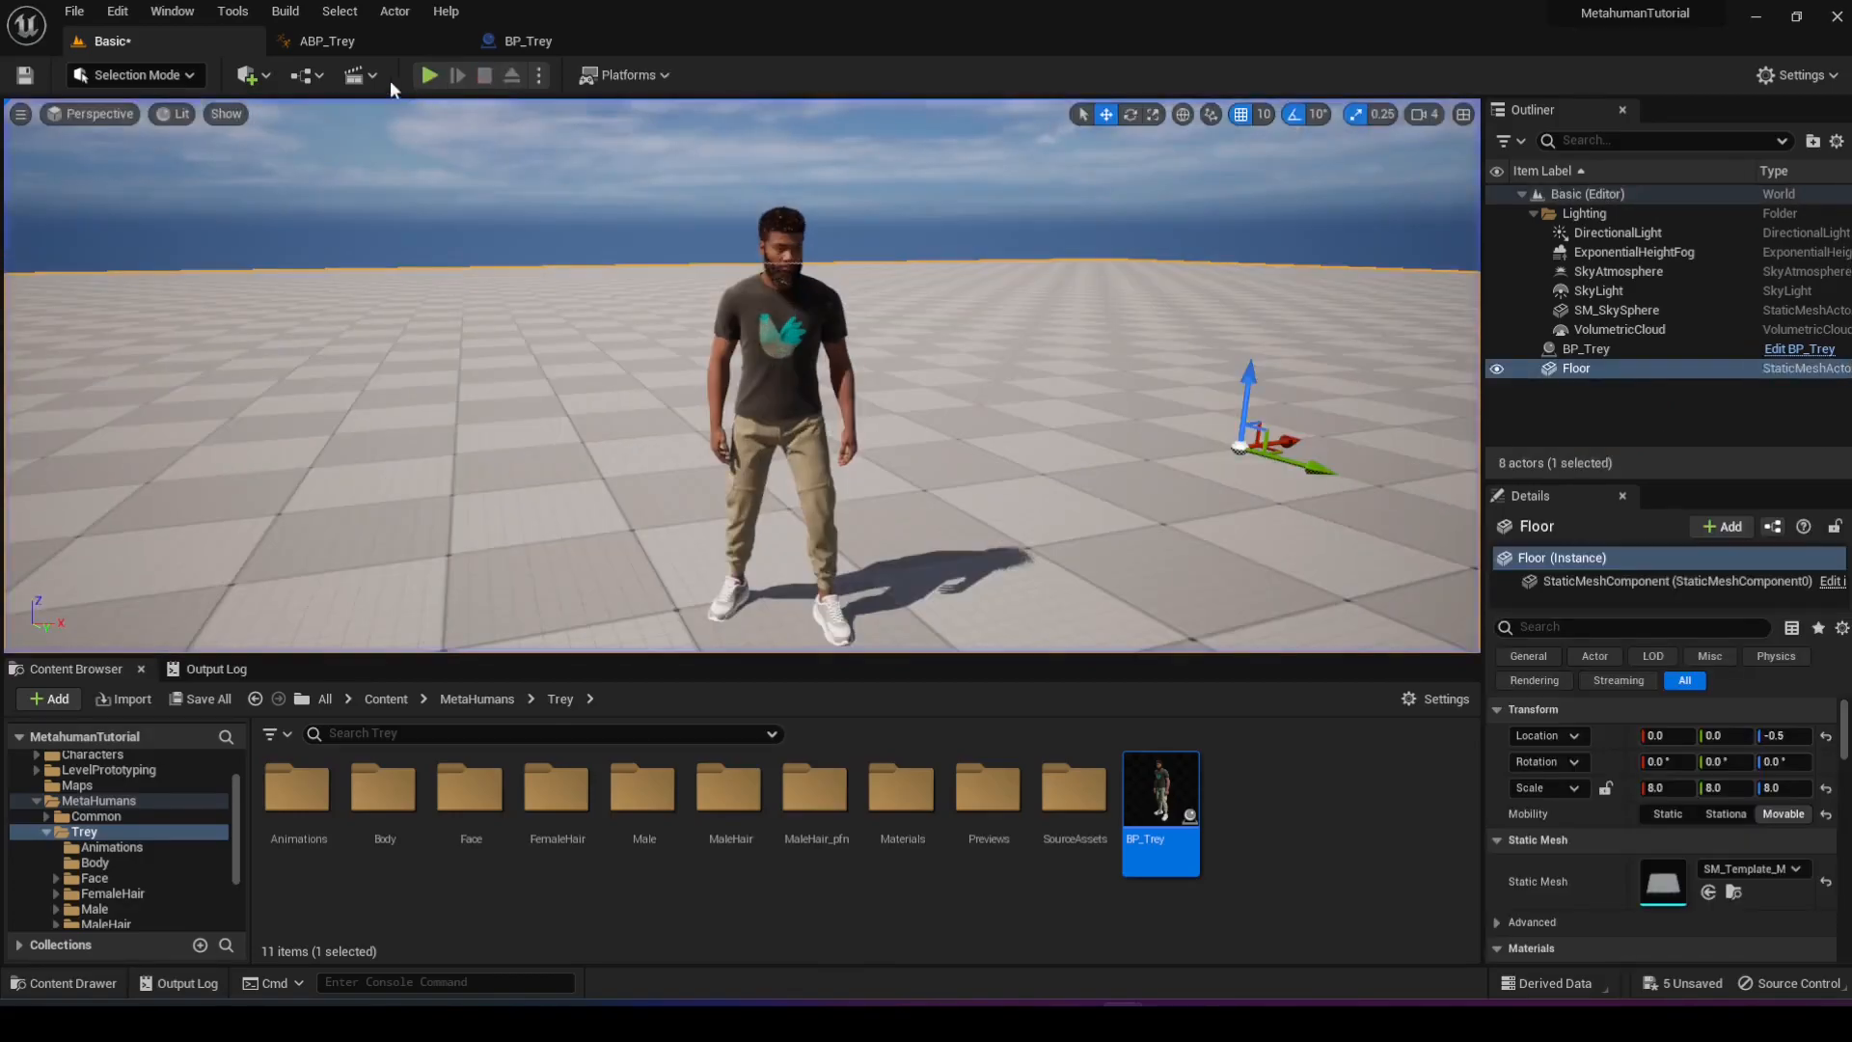
- Insert a Slot 'DefaultSlot' node between MM_Idle and Output Pose in ABP_Trey's AnimGraph and align it with them
click(336, 42)
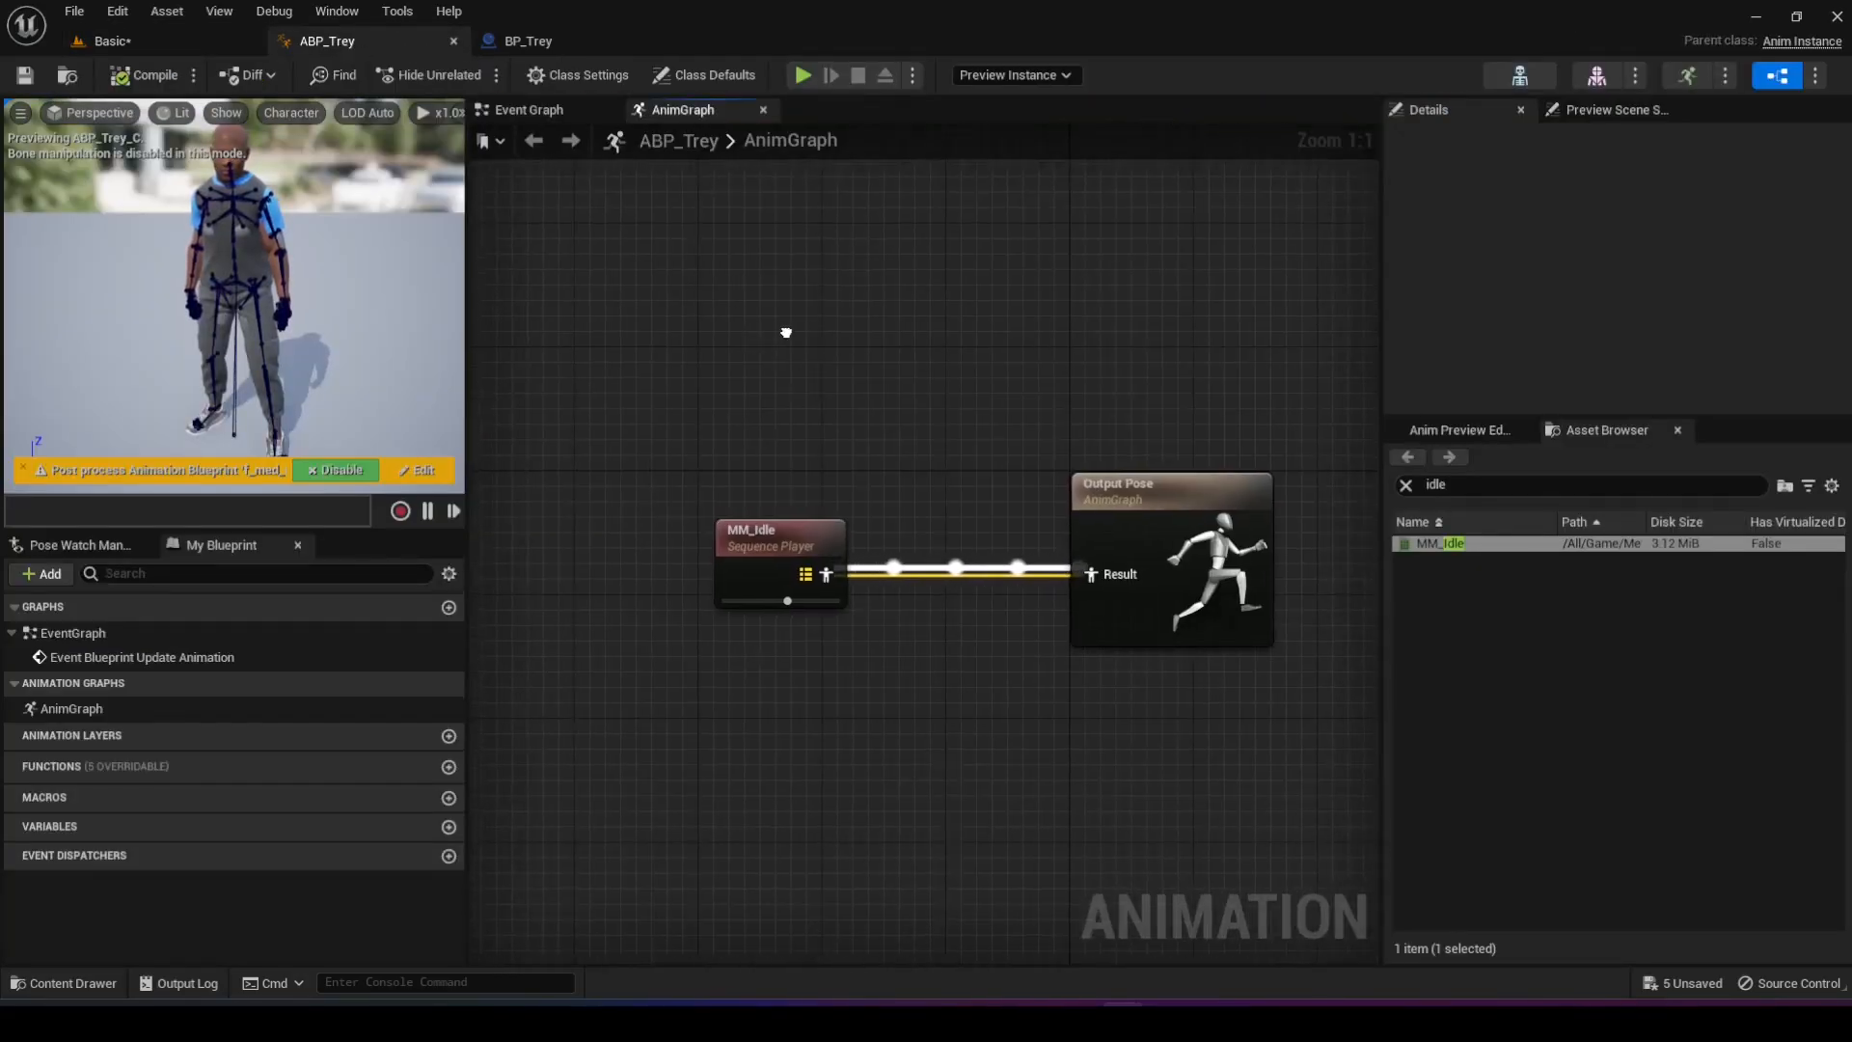
right_drag(785, 334, 806, 321)
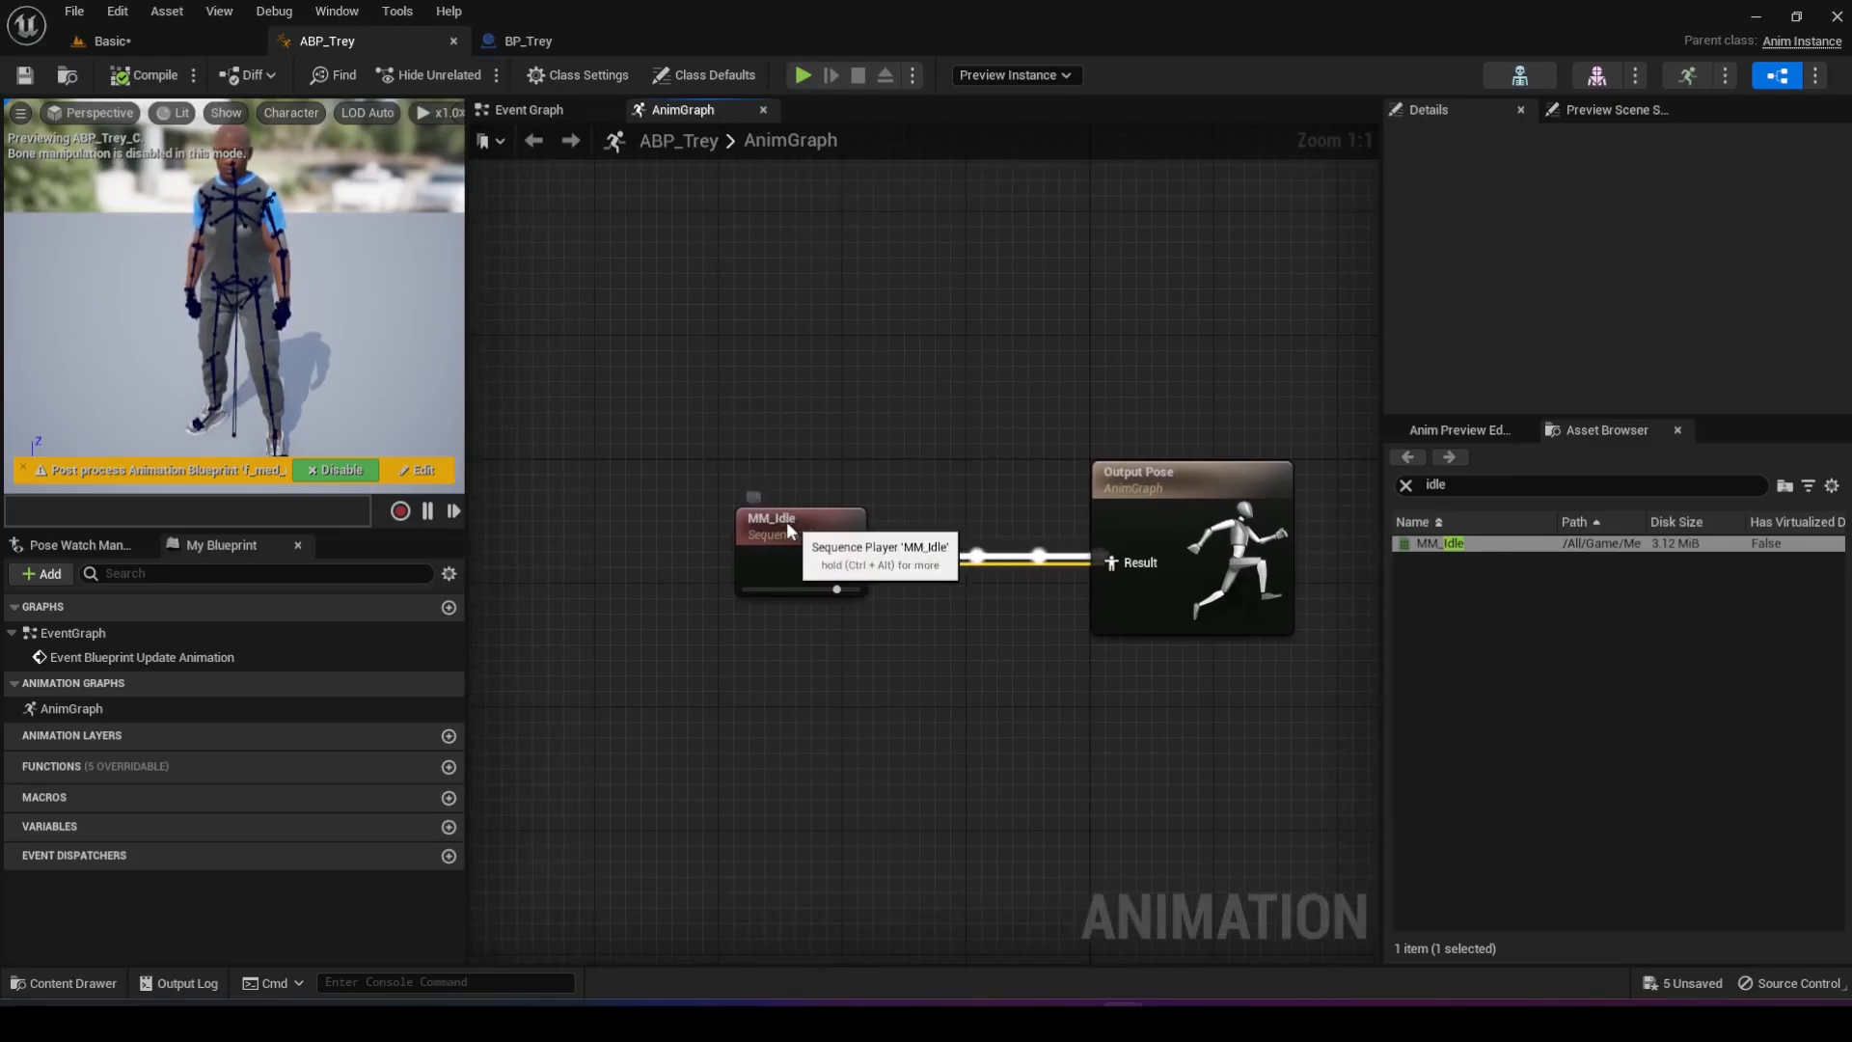
drag(789, 521, 744, 522)
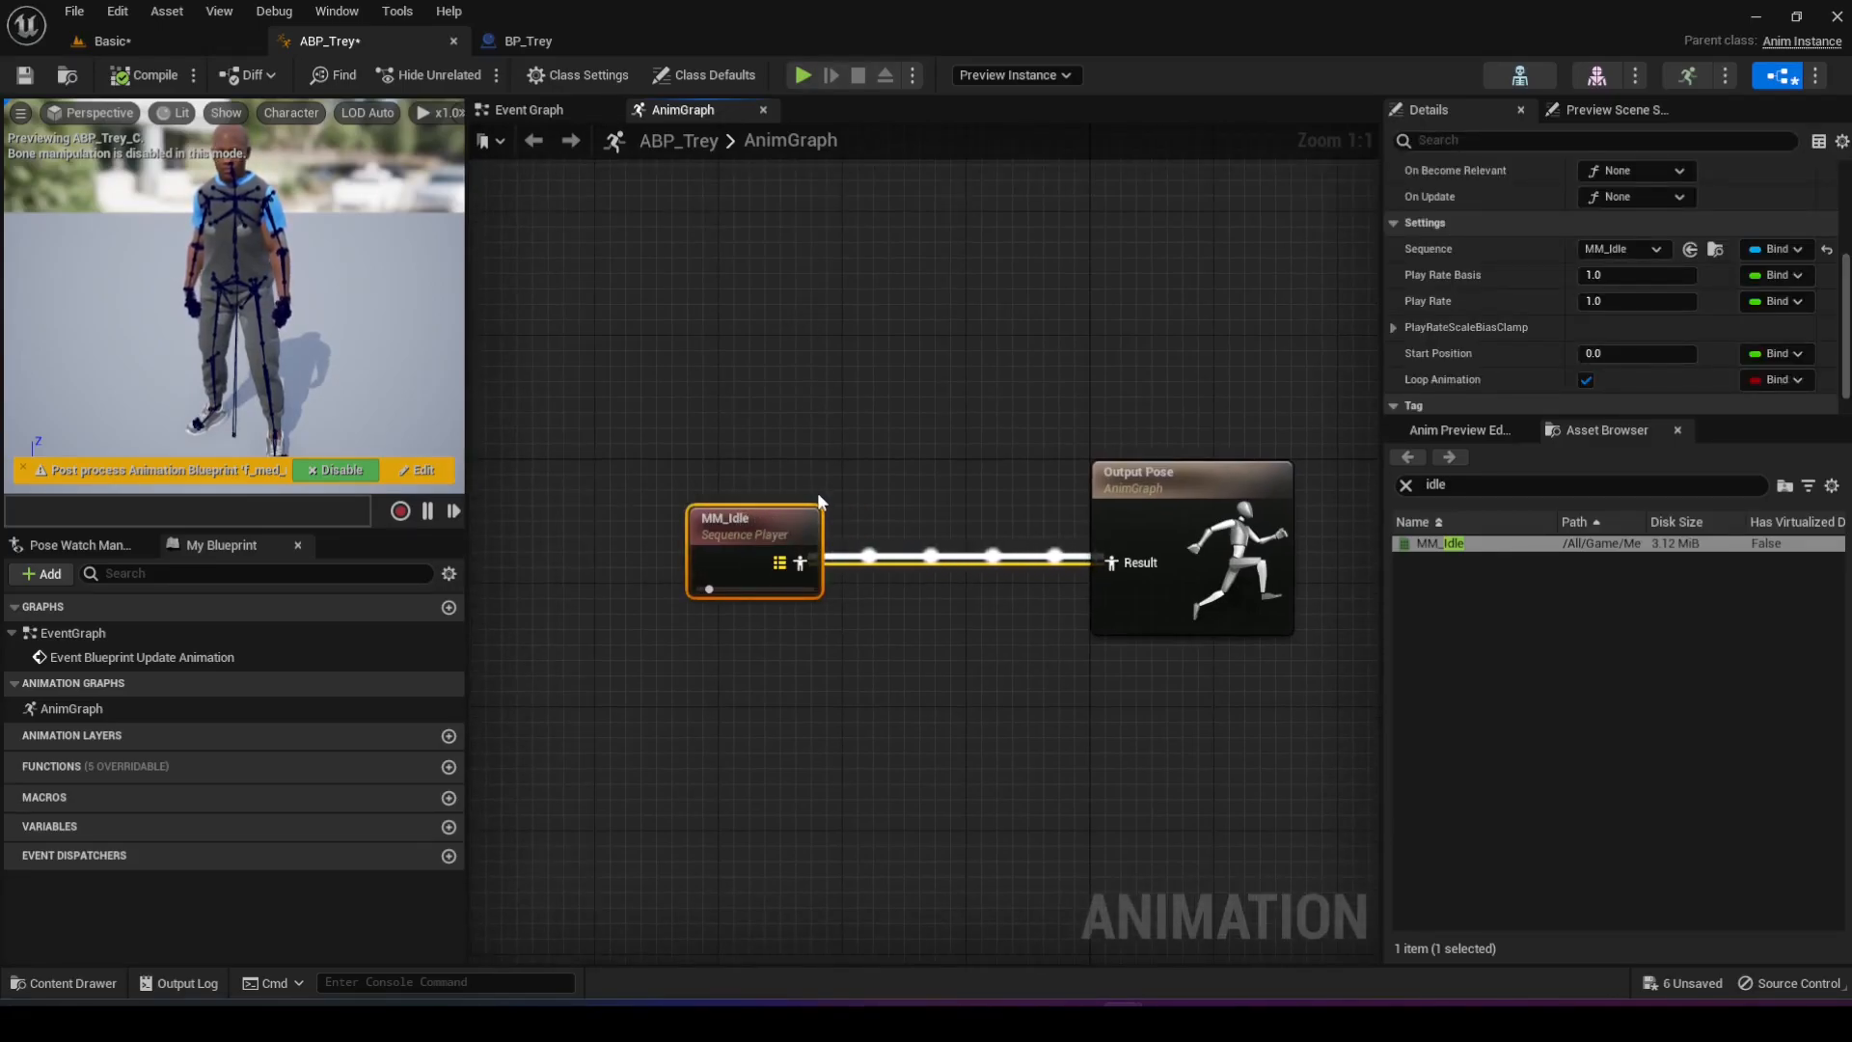
drag(800, 562, 935, 563)
text(default)
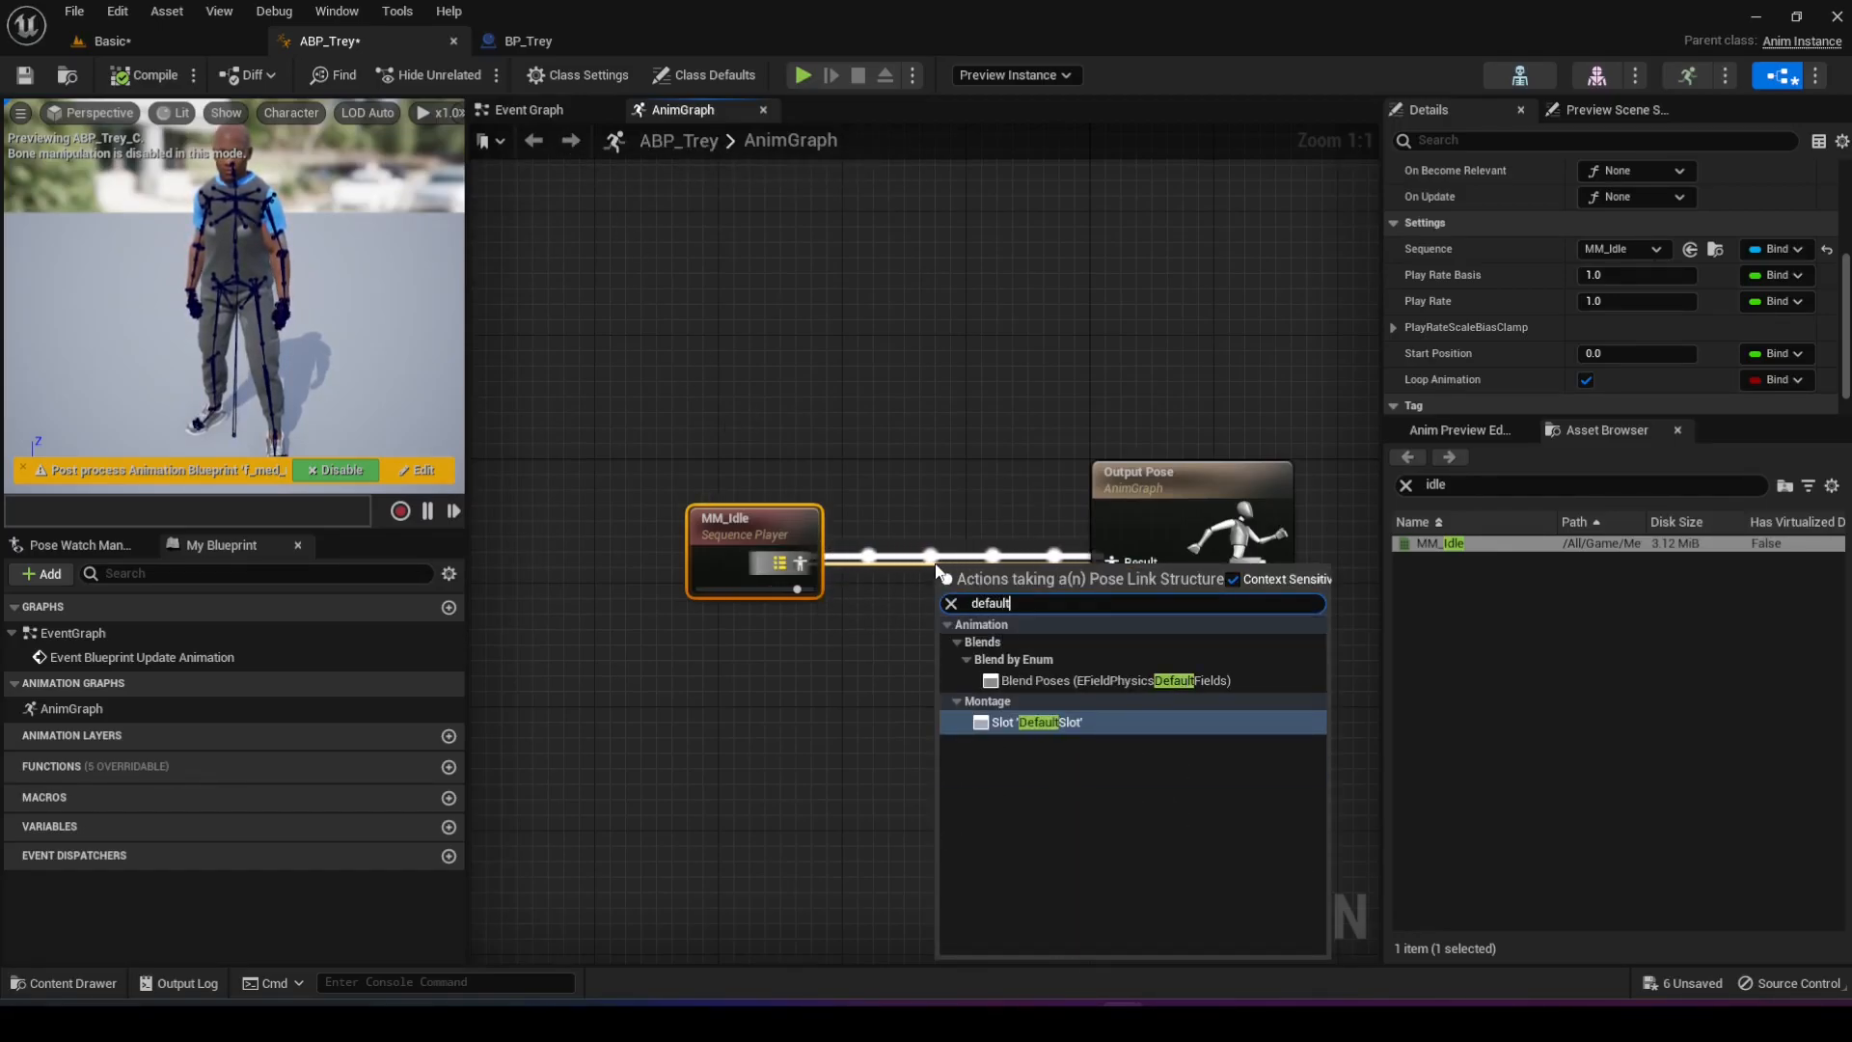
click(1037, 722)
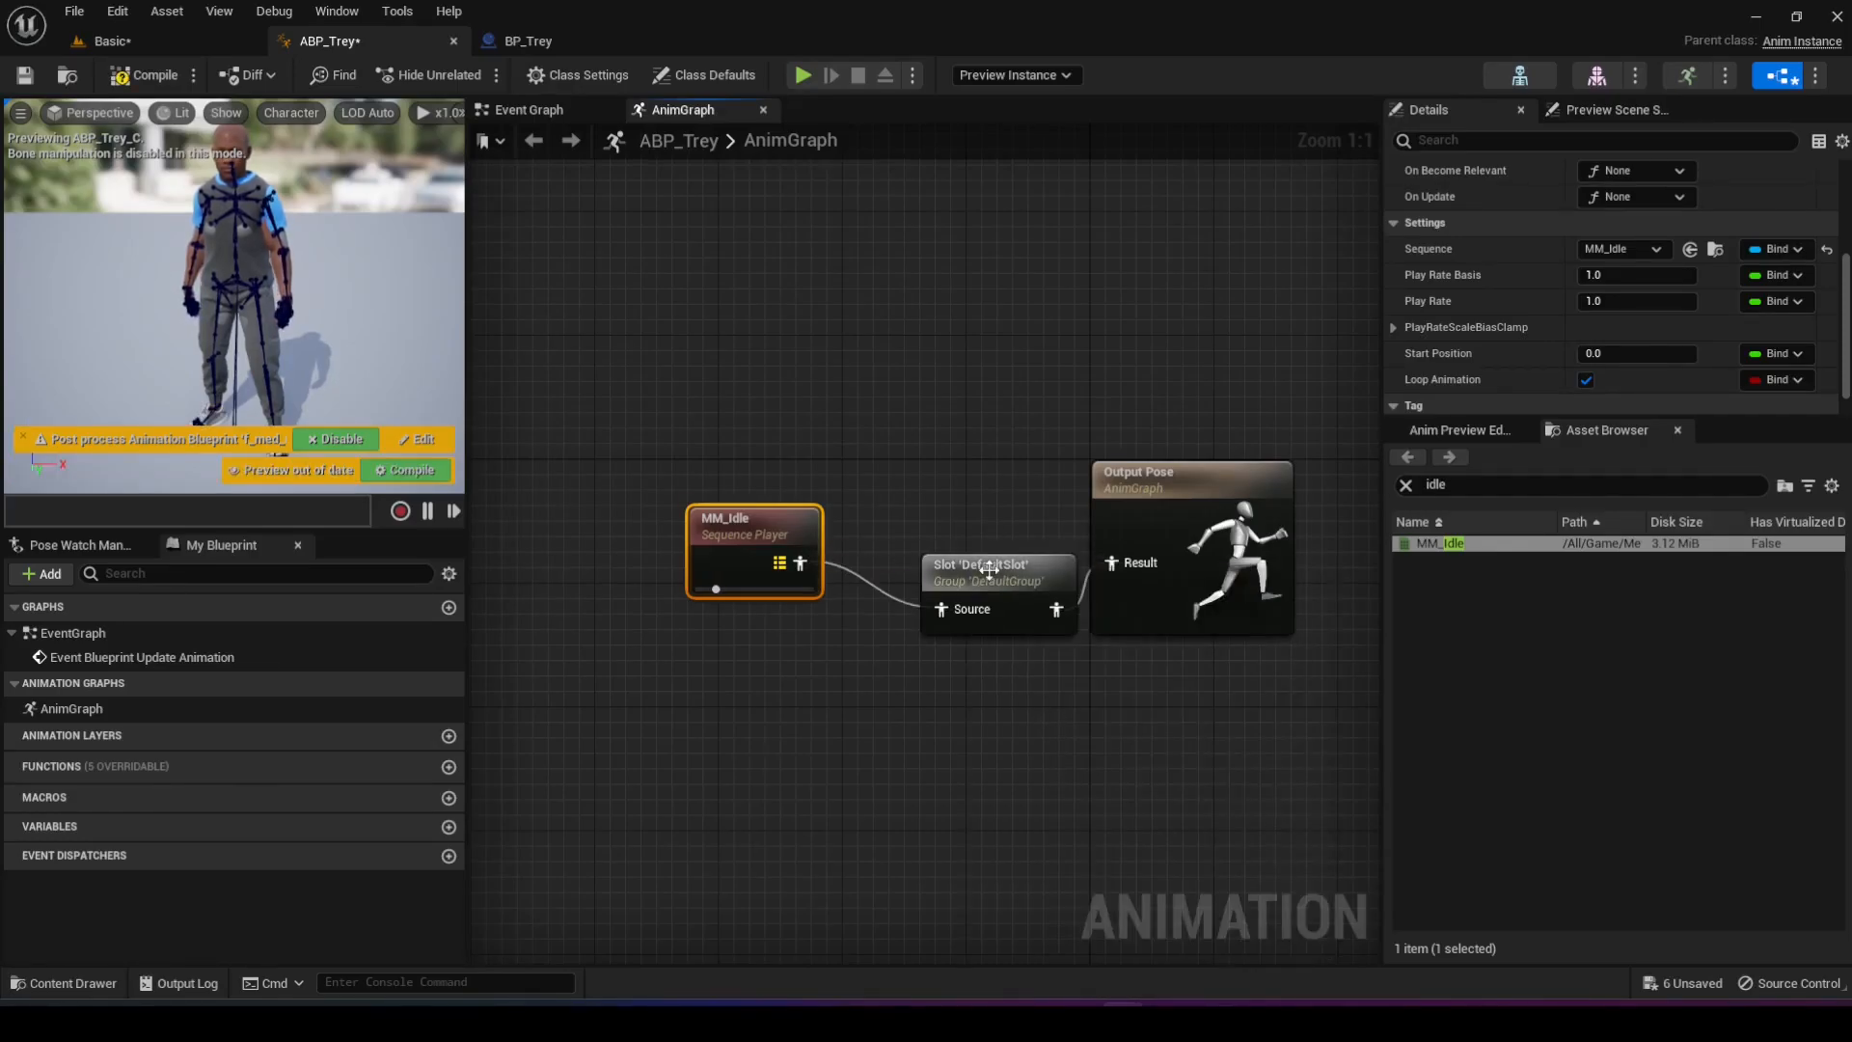
drag(988, 569, 943, 523)
click(902, 451)
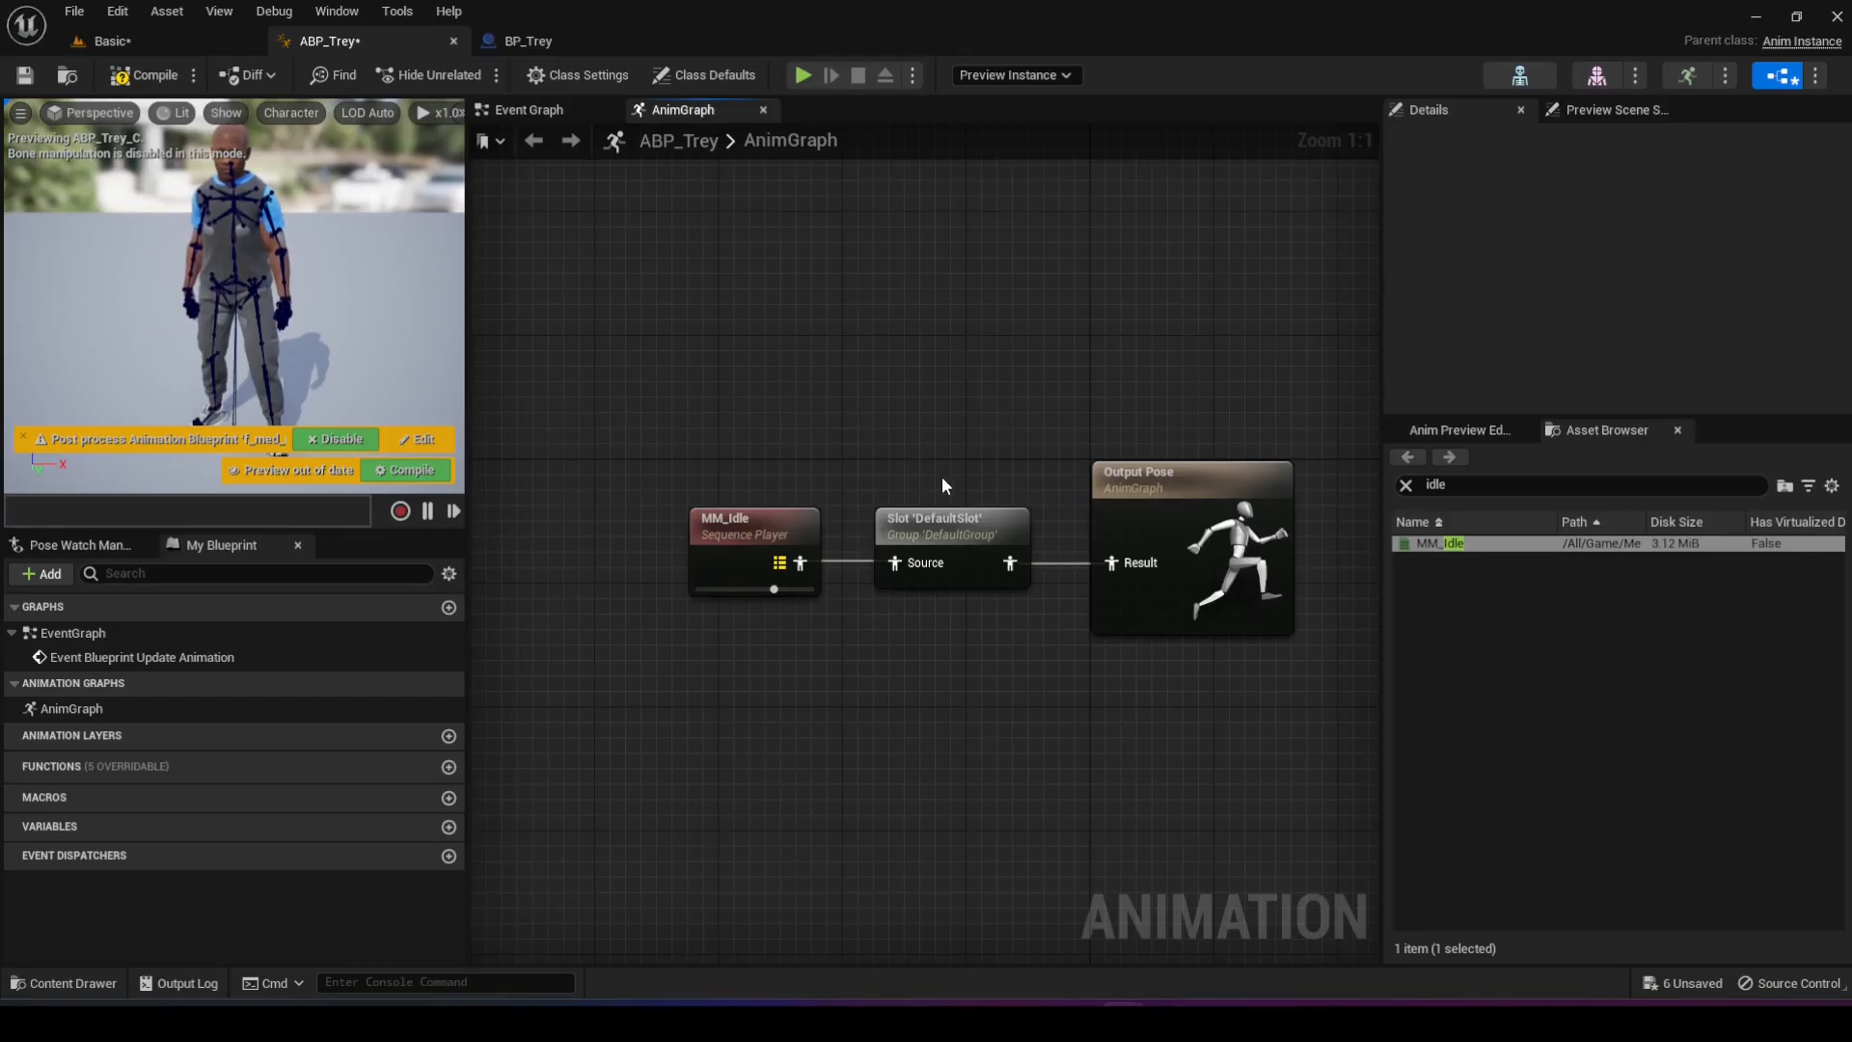
- Open the AM_Emotes montage from the Trey/Animations folder of the level's content
click(168, 39)
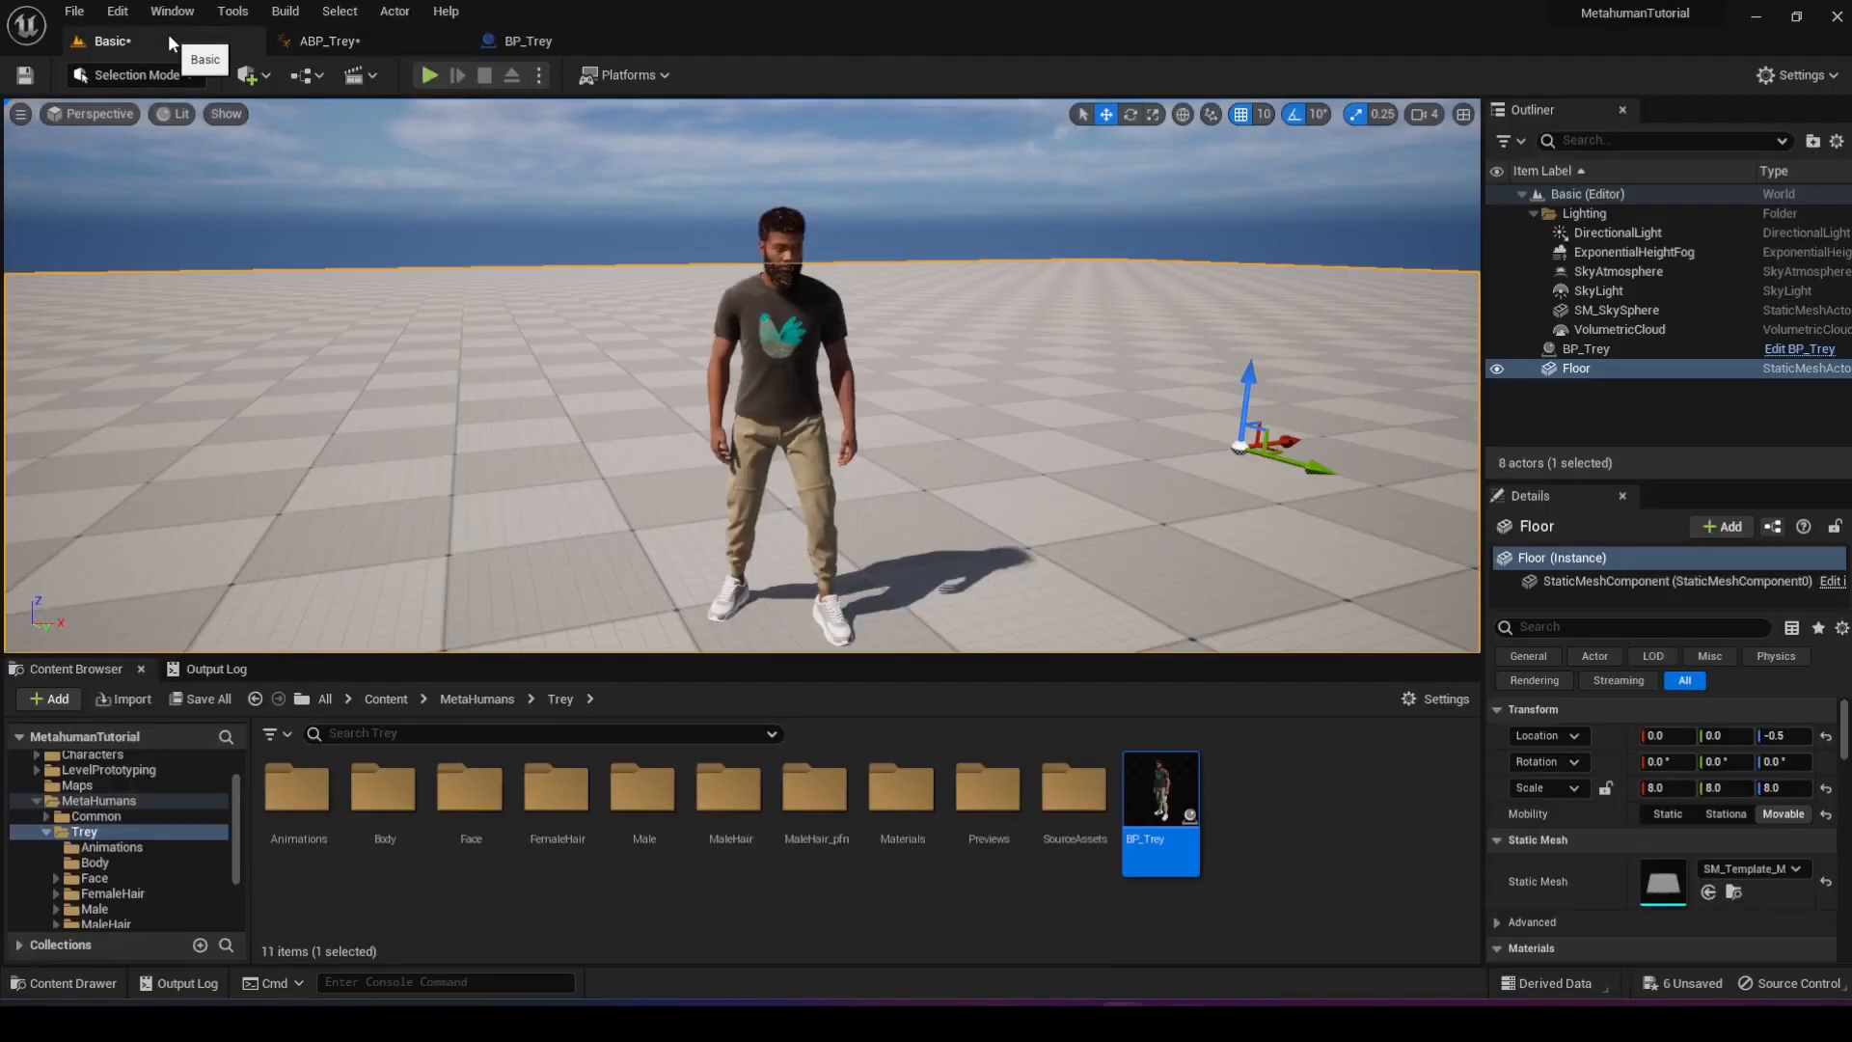
double_click(297, 786)
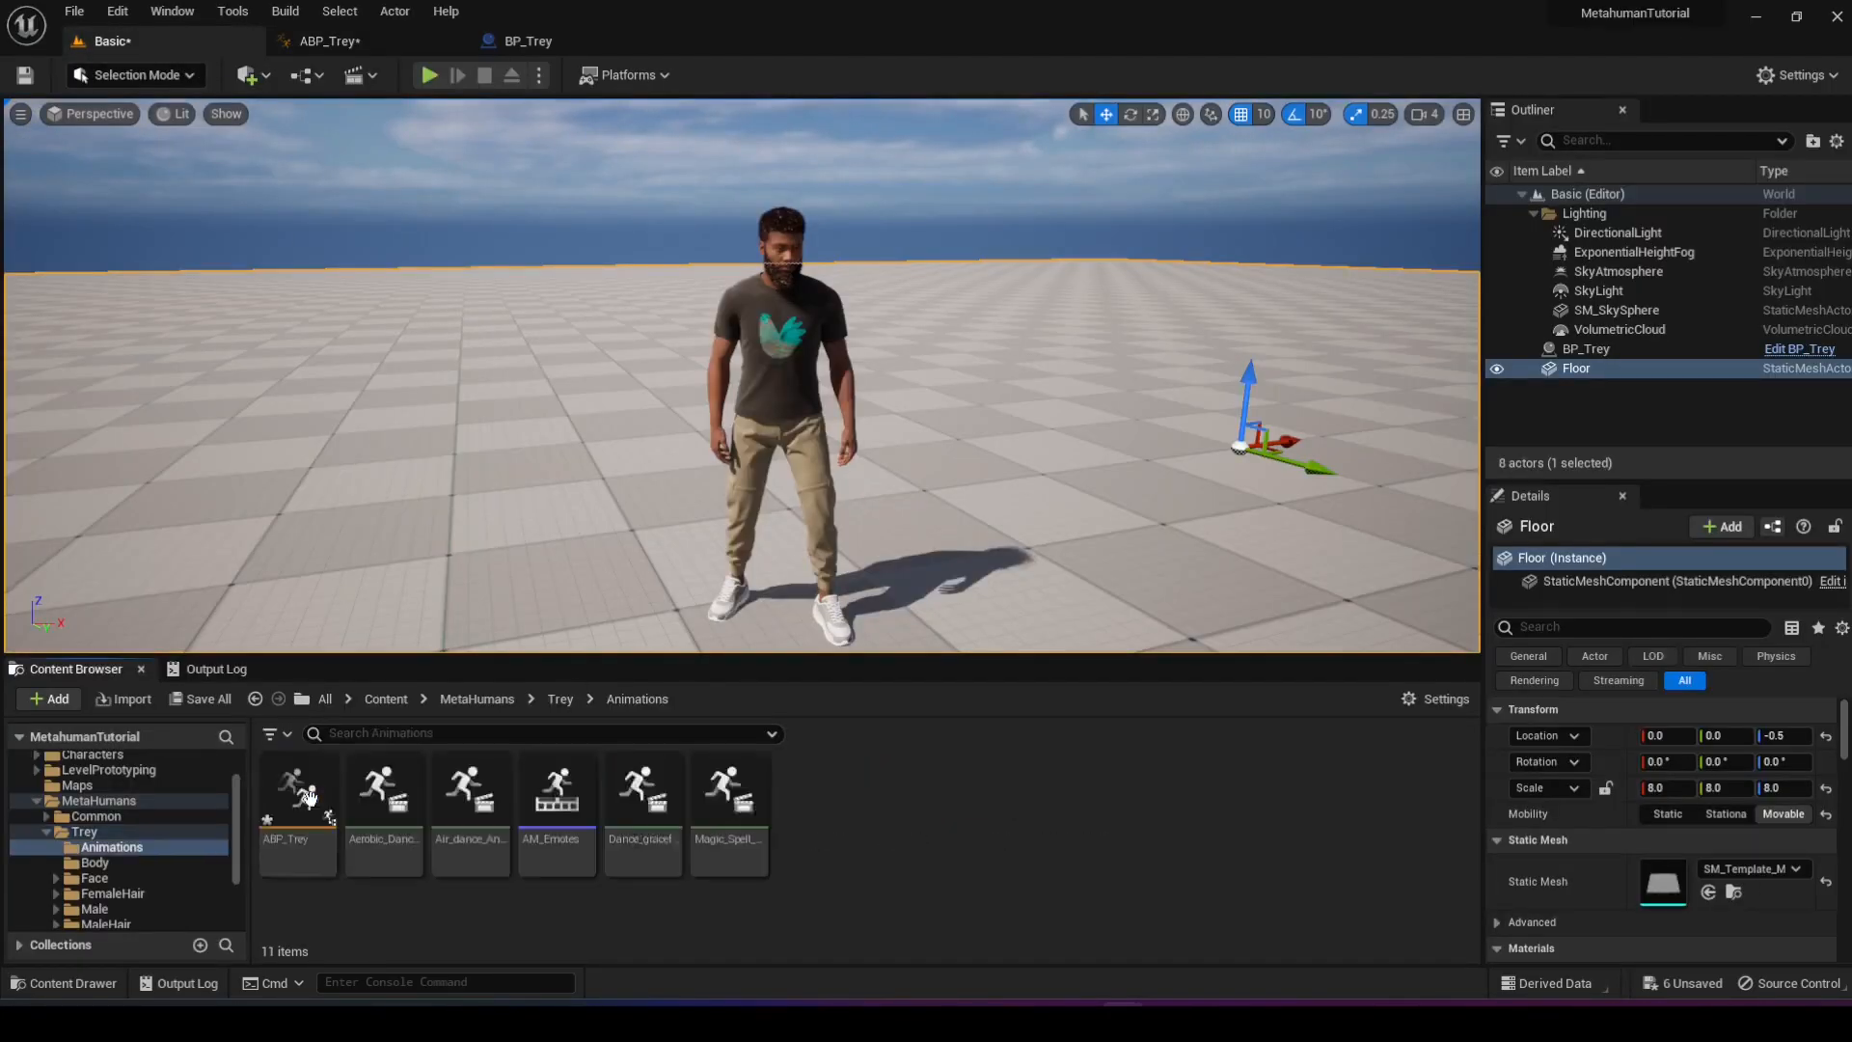
double_click(576, 794)
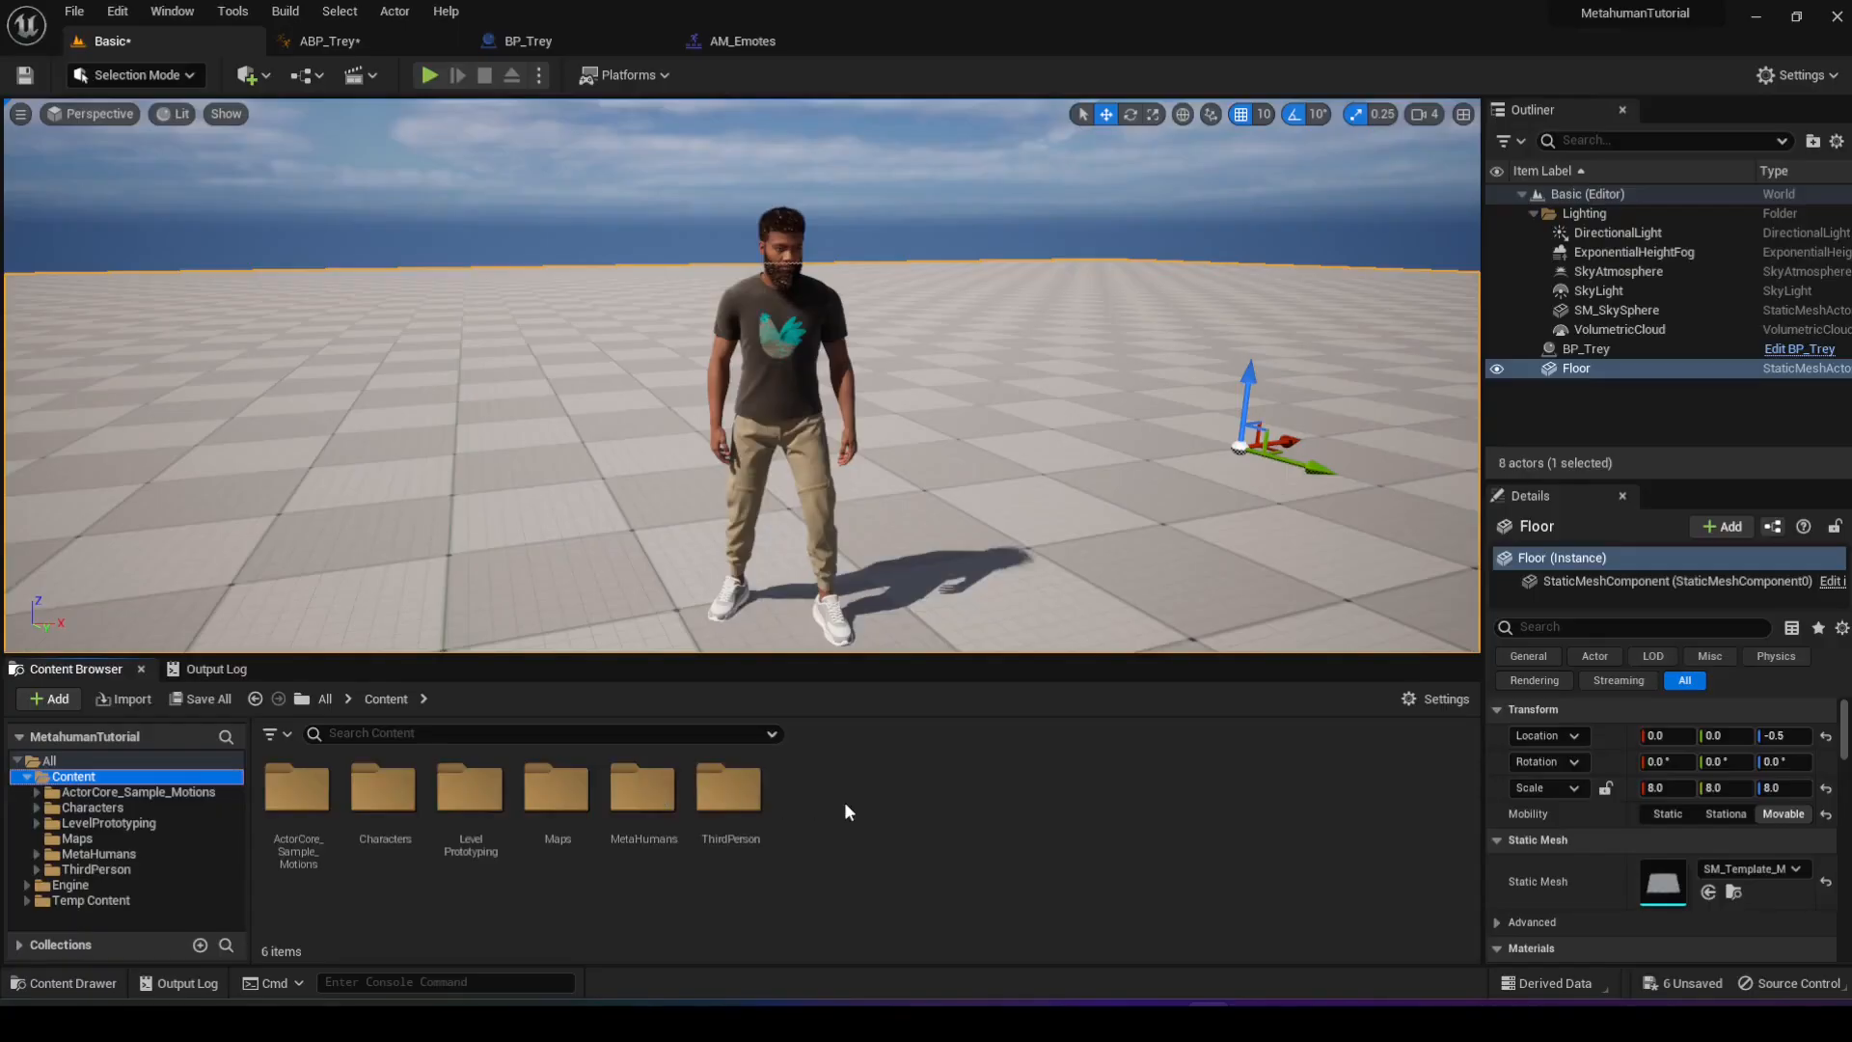
- Create a folder named HUD in the Content root and open it
click(828, 799)
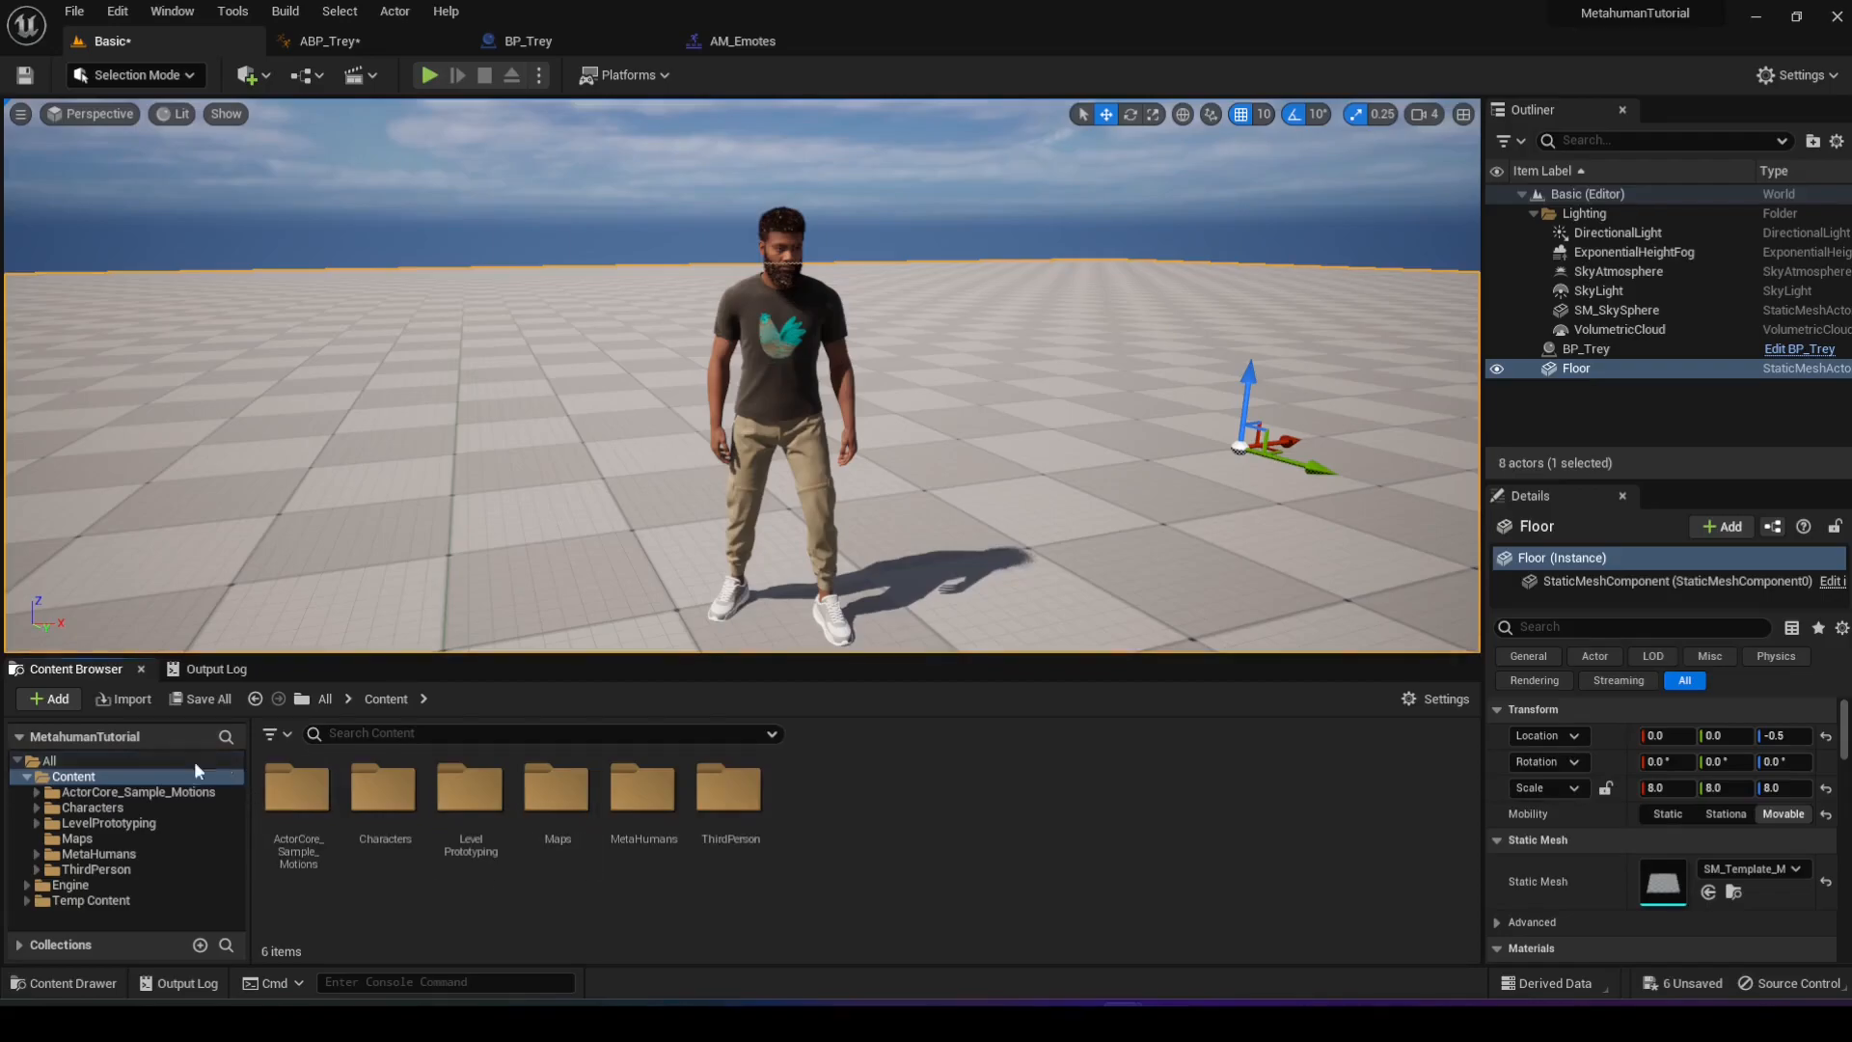
right_click(841, 794)
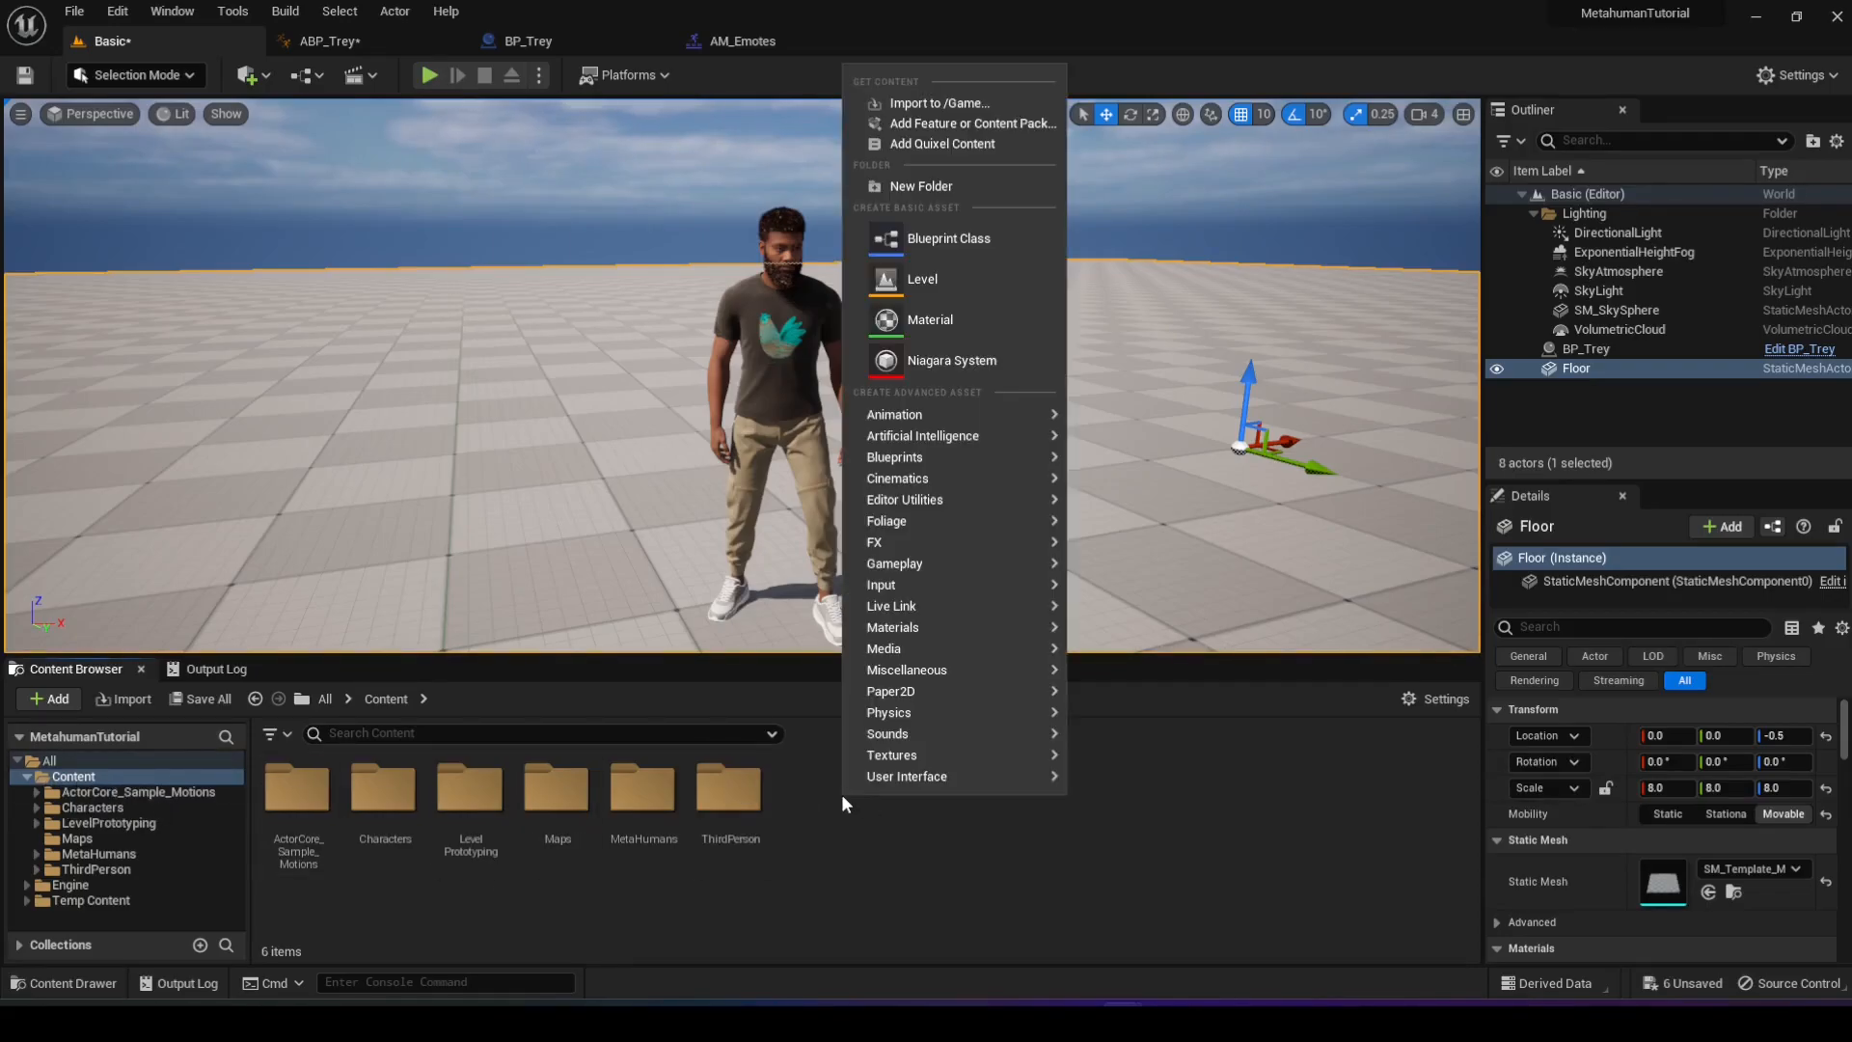
click(970, 188)
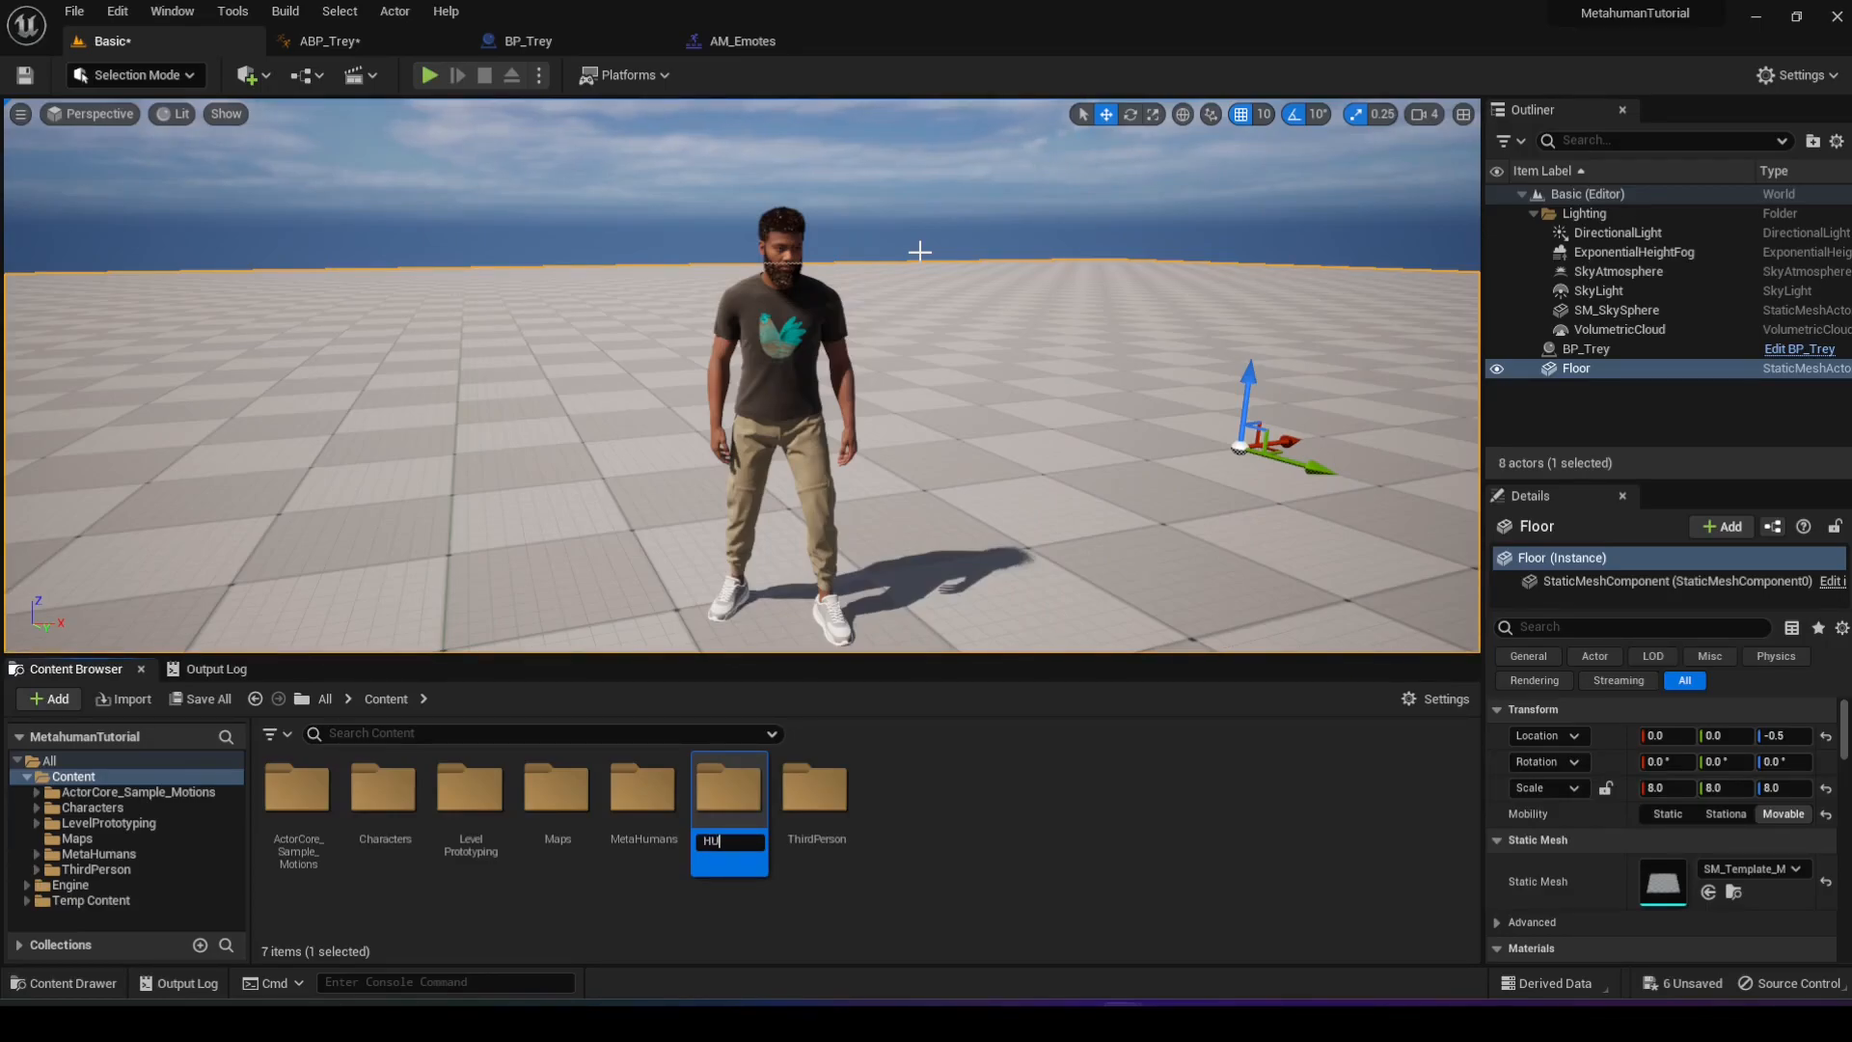
key(Return)
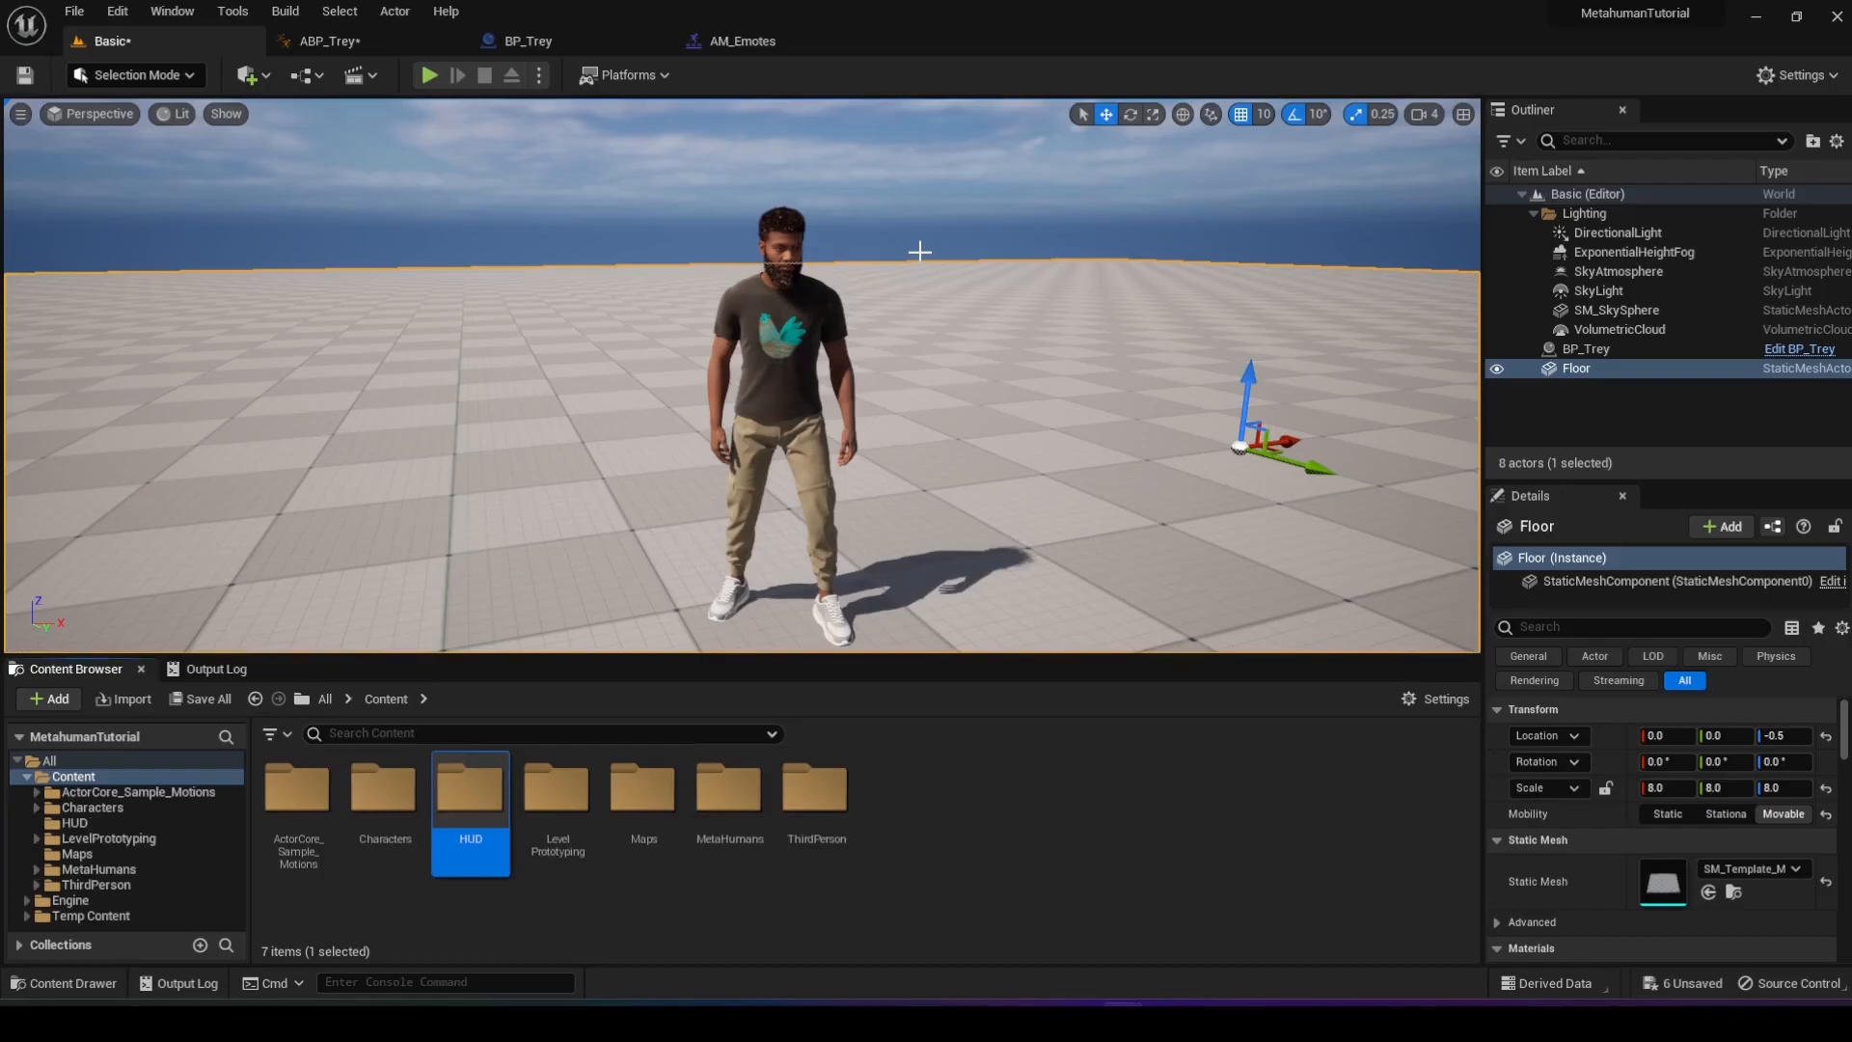
double_click(480, 822)
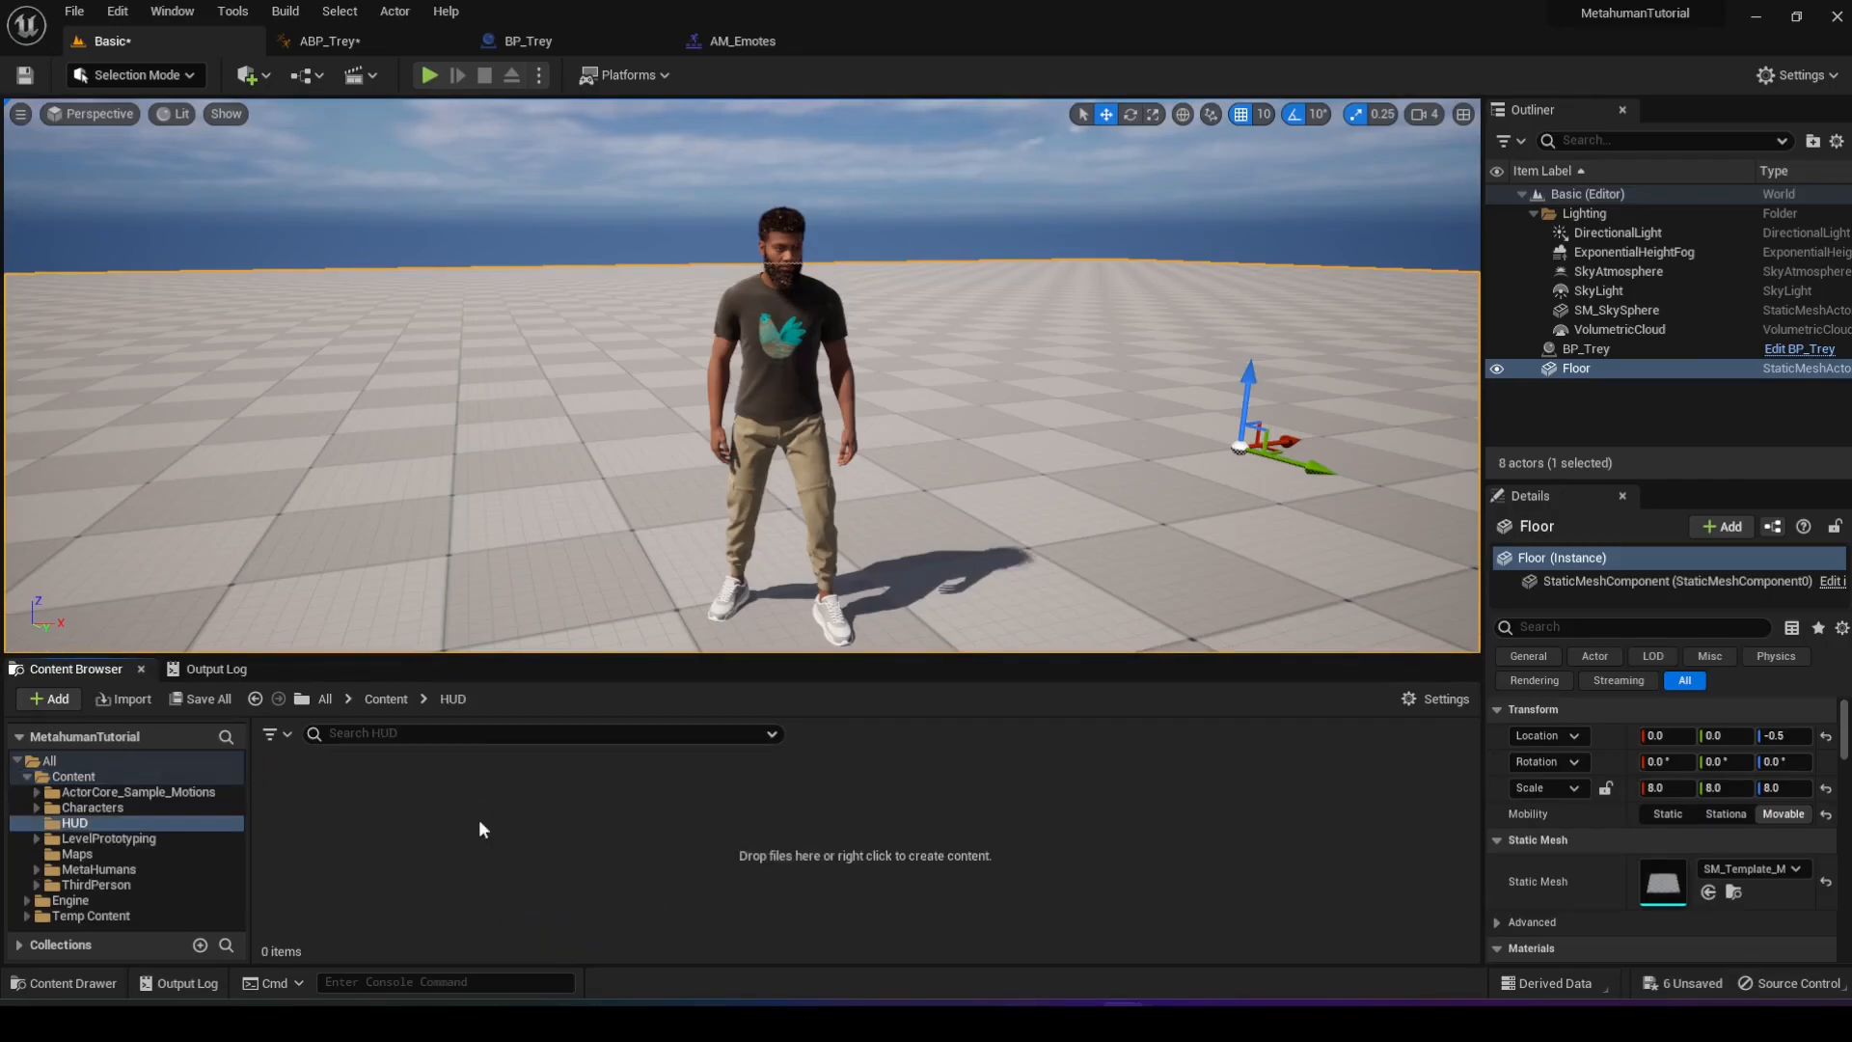
- Create a Widget Blueprint named WBP_UI in the HUD folder, based on User Widget
right_click(384, 798)
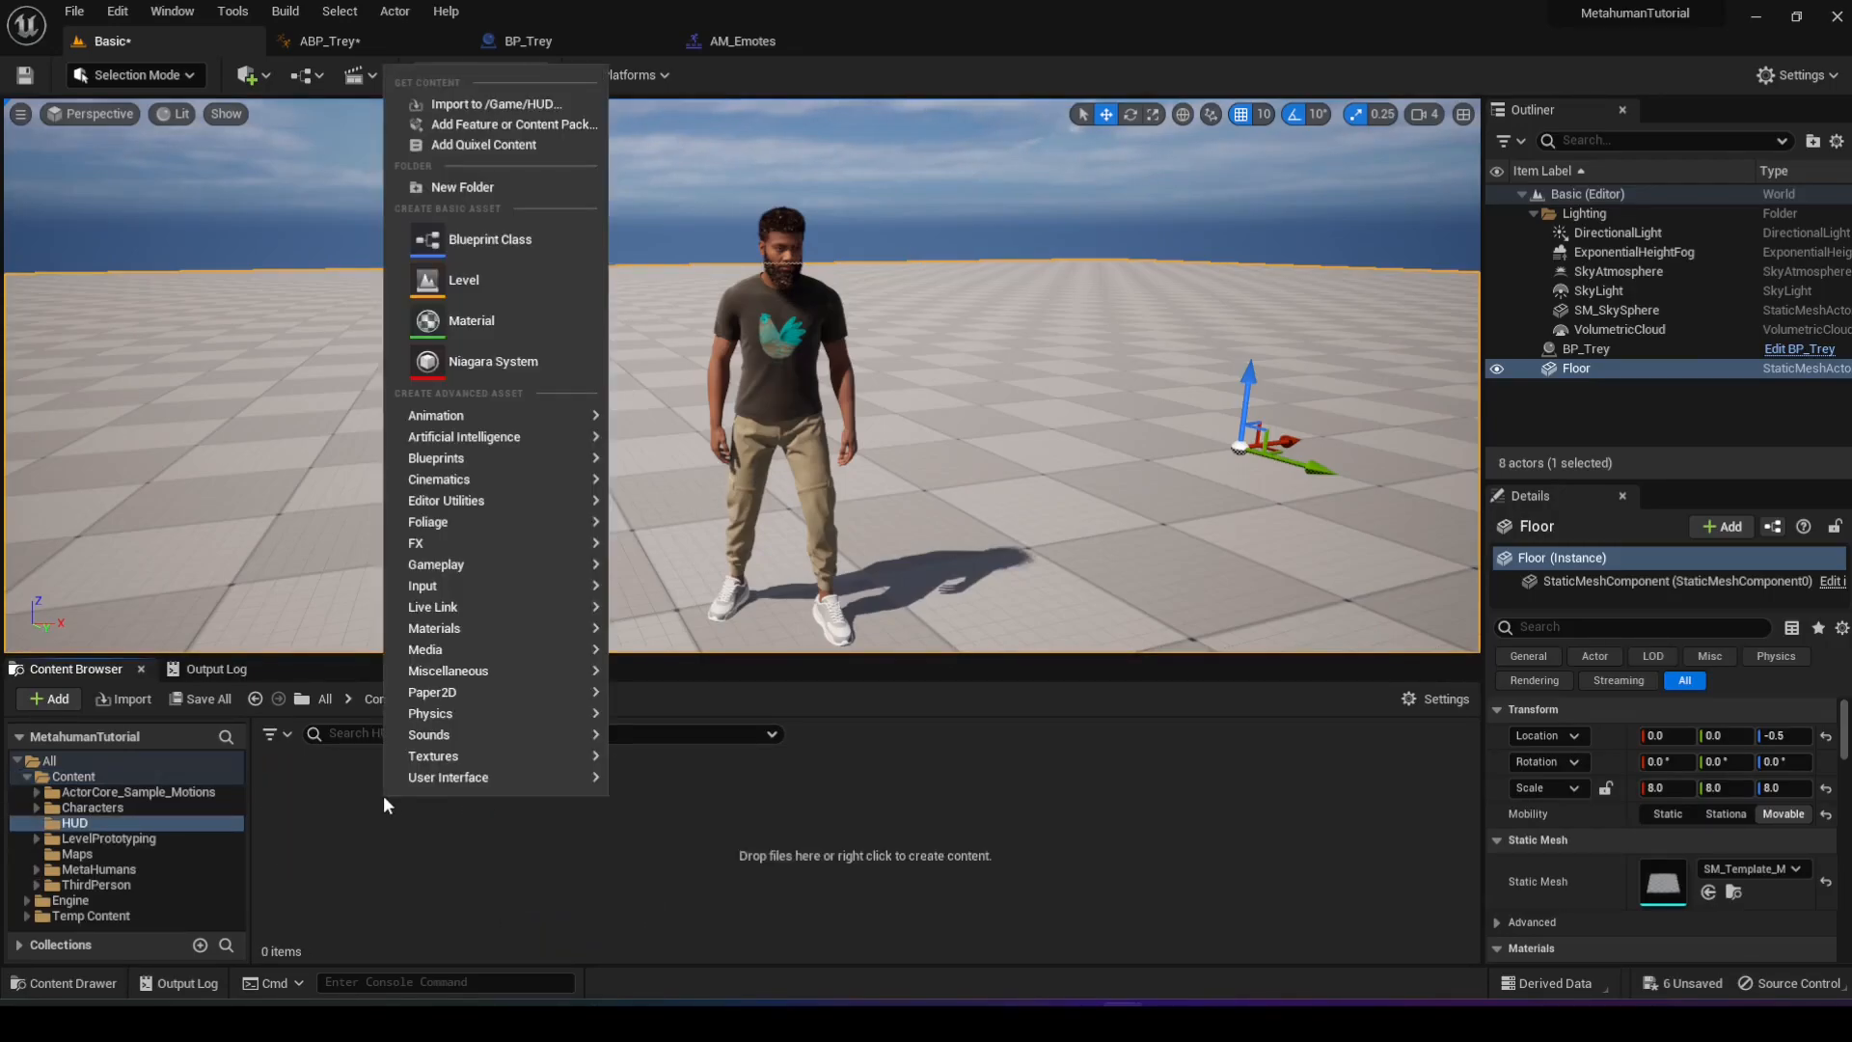
mouse_move(485, 780)
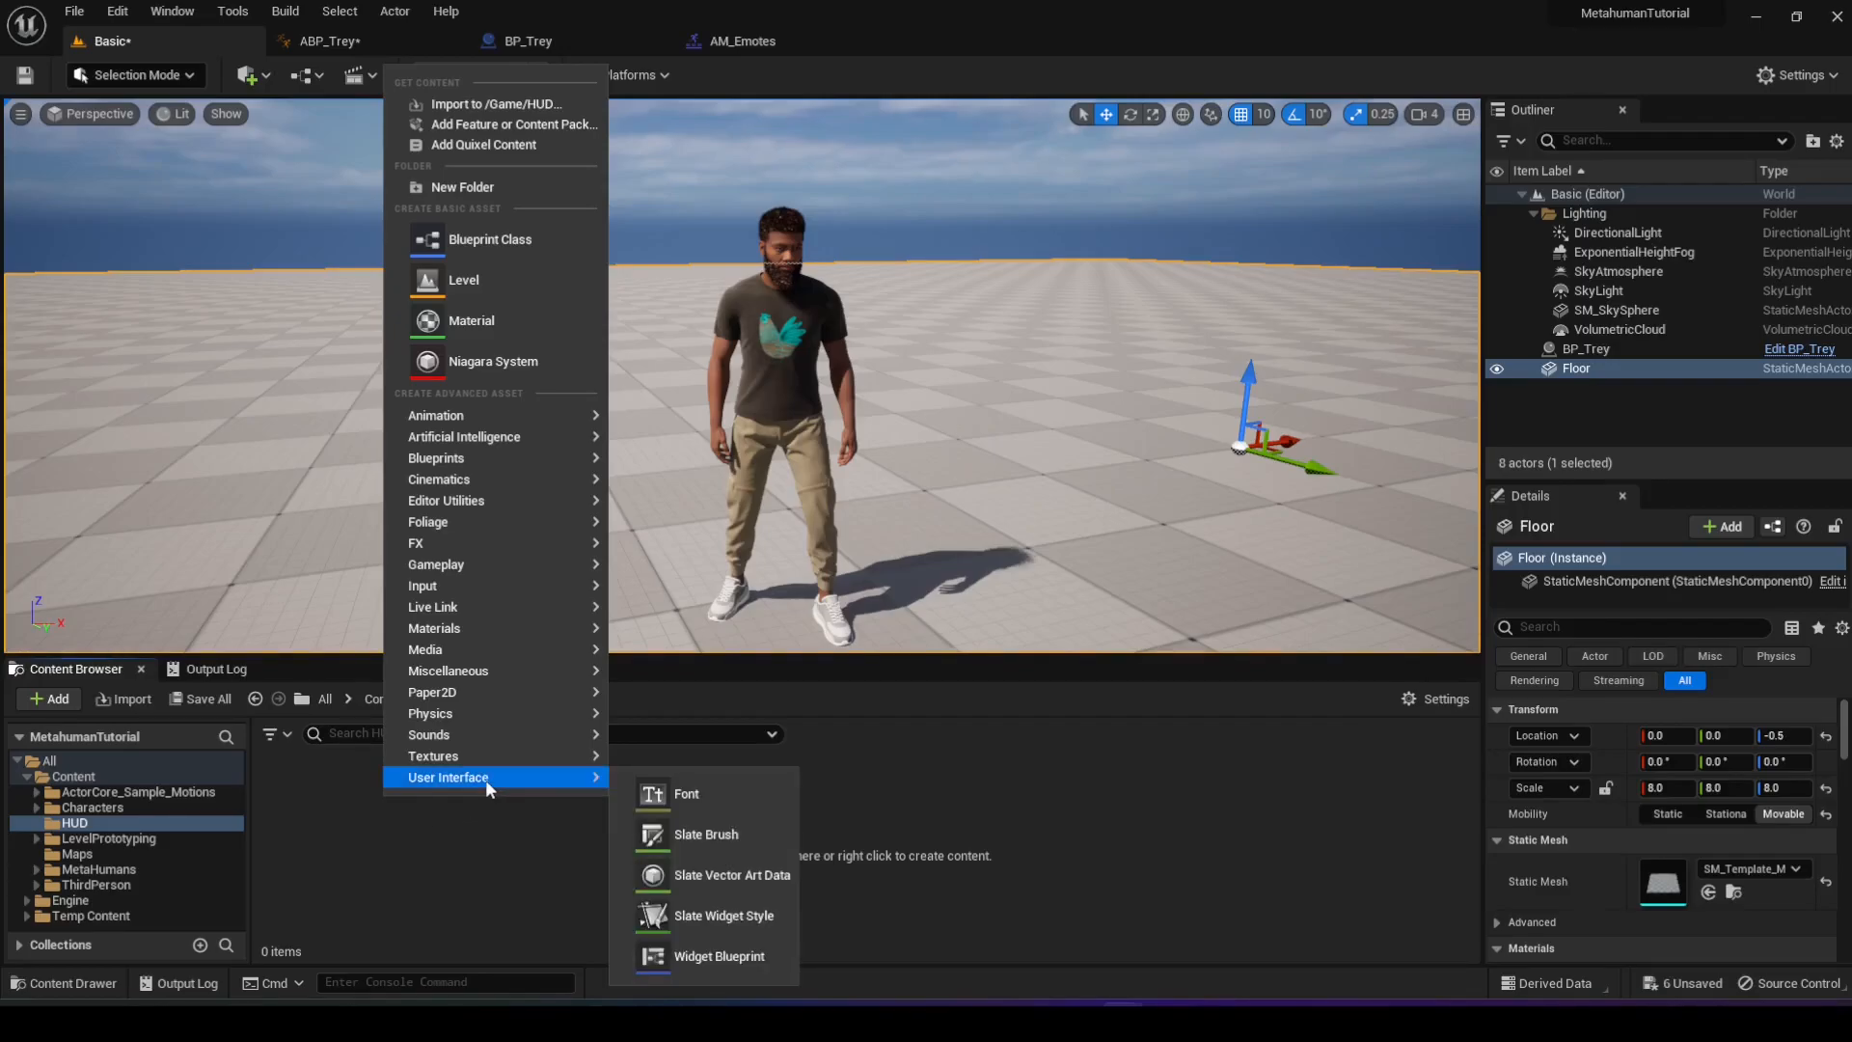
click(689, 958)
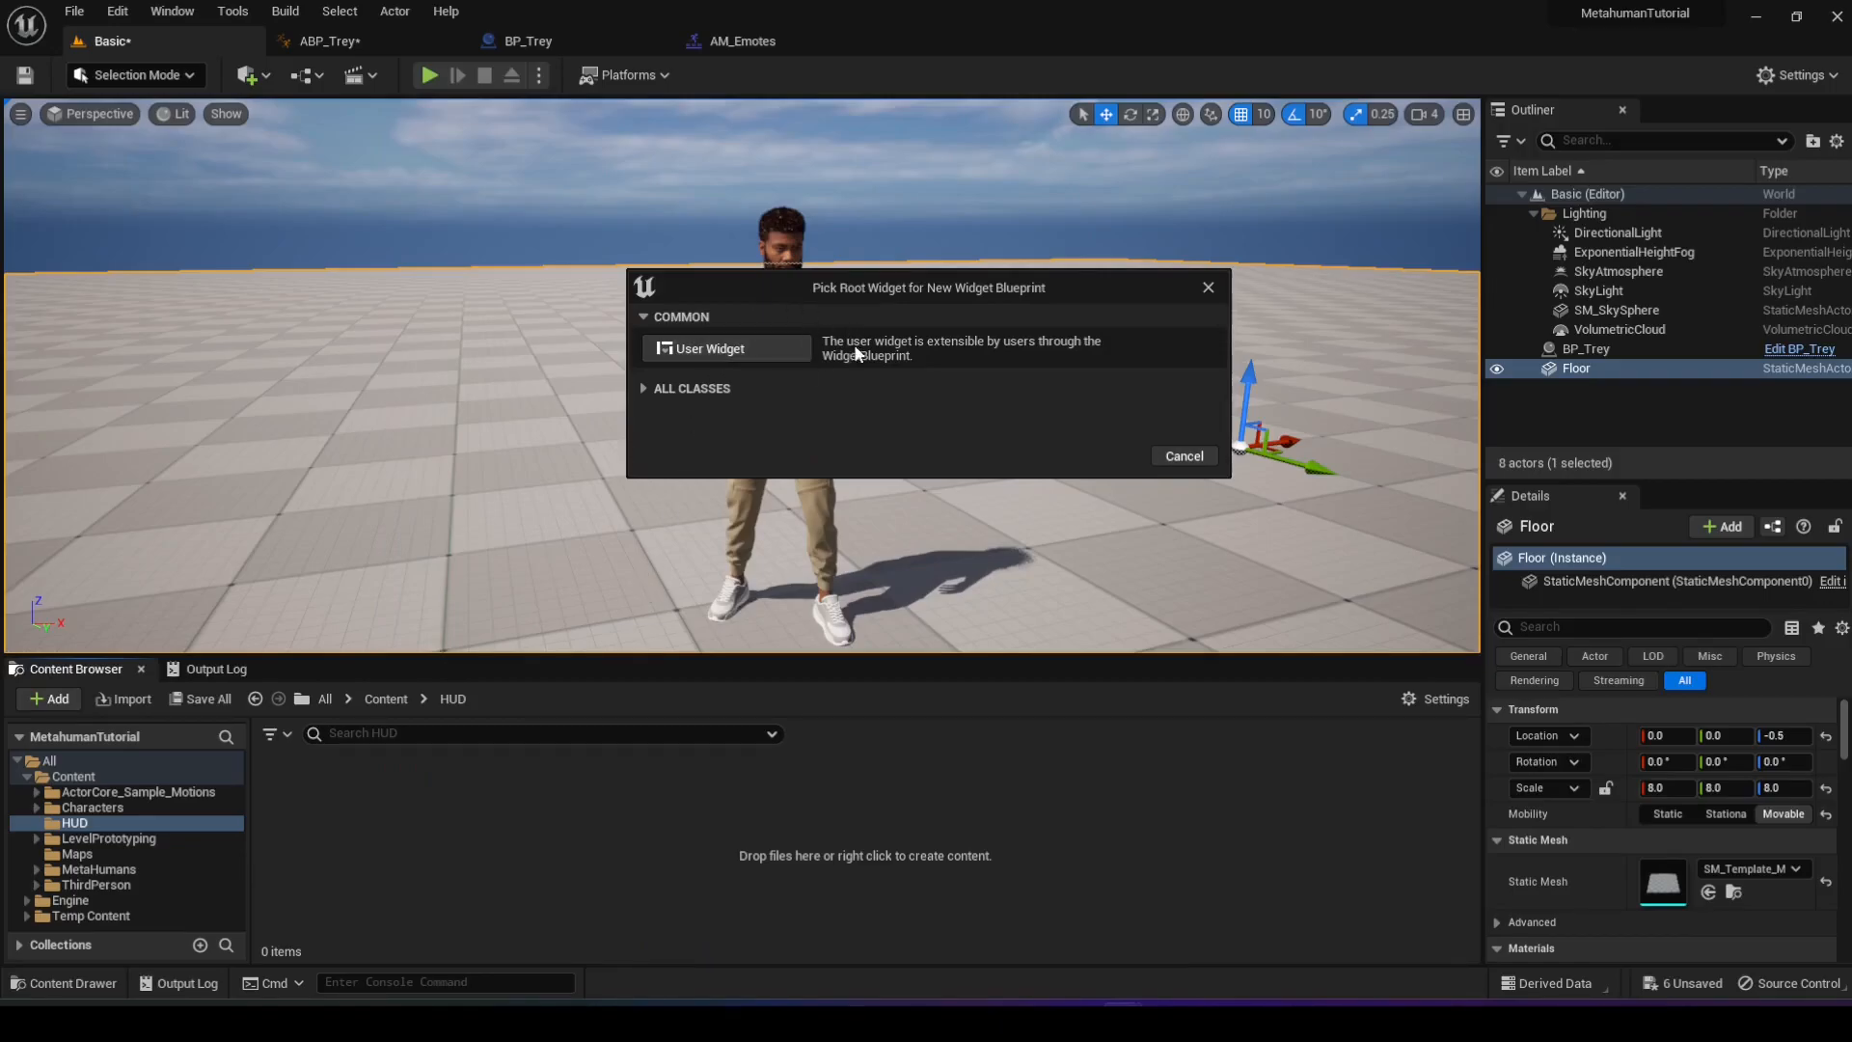
click(723, 349)
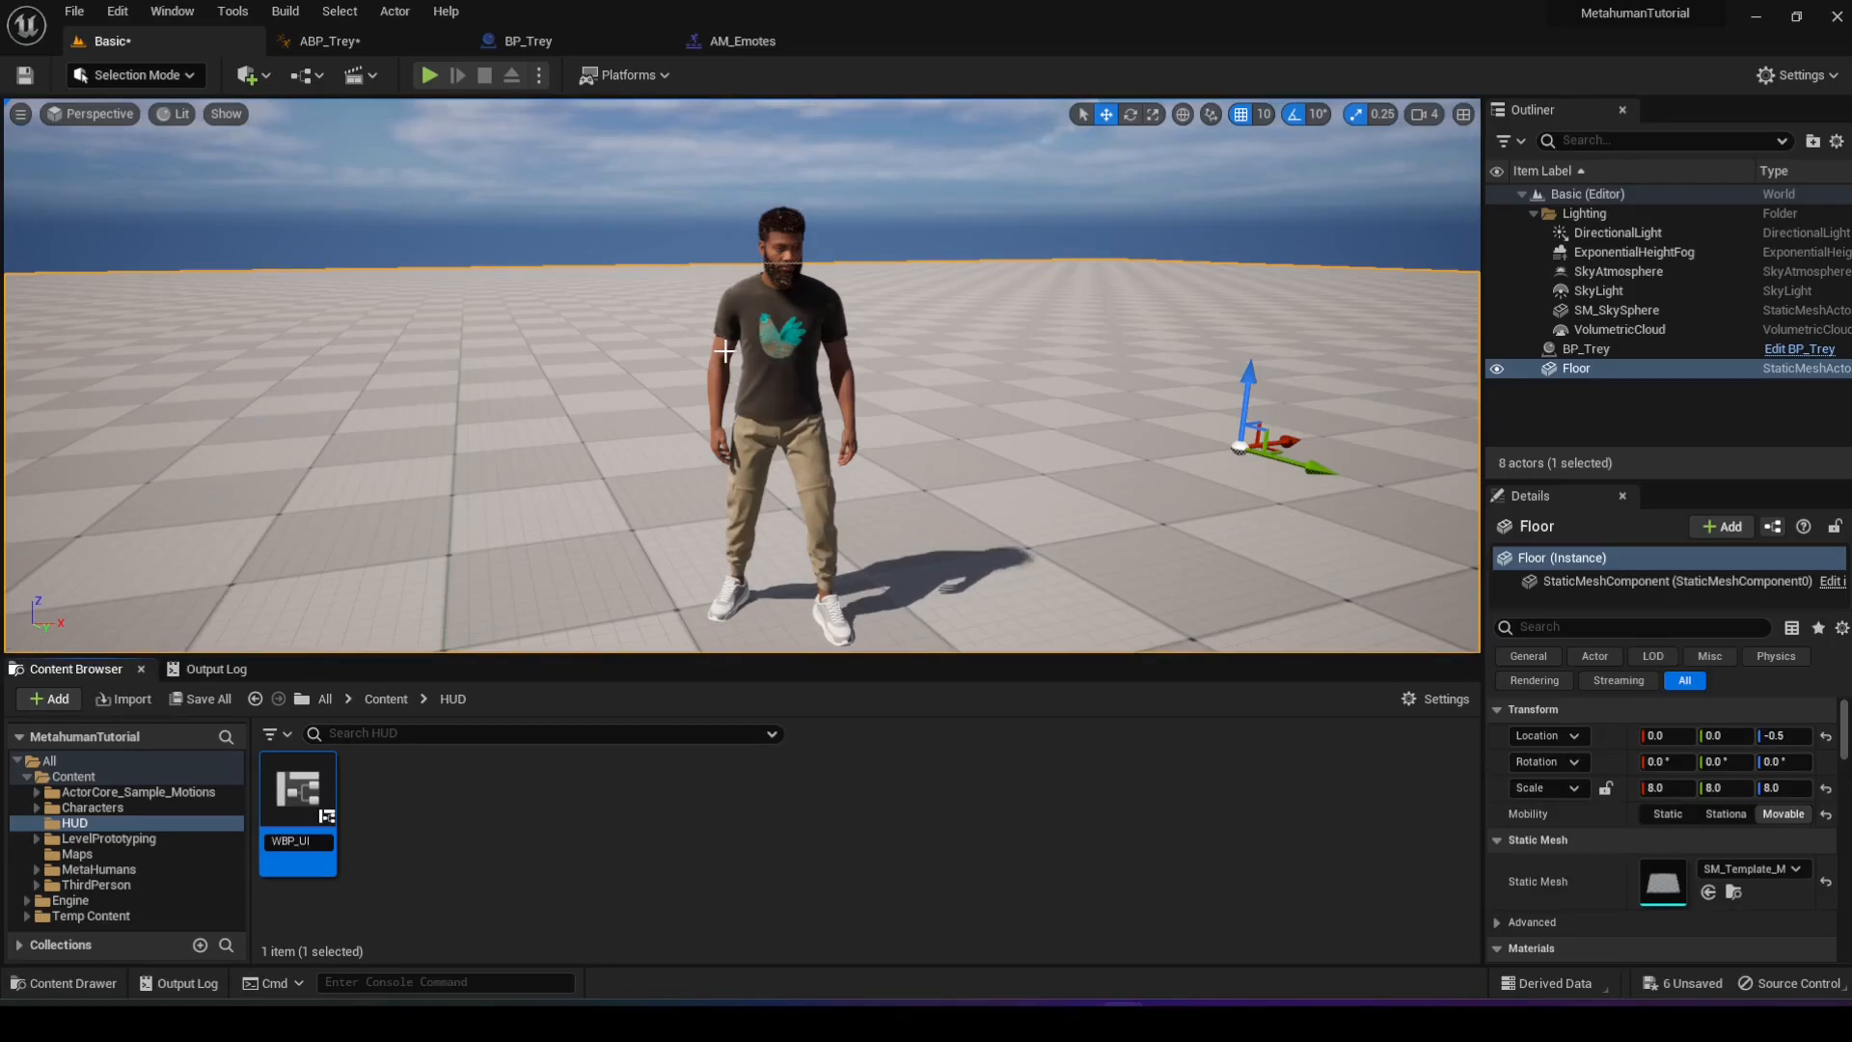
key(Return)
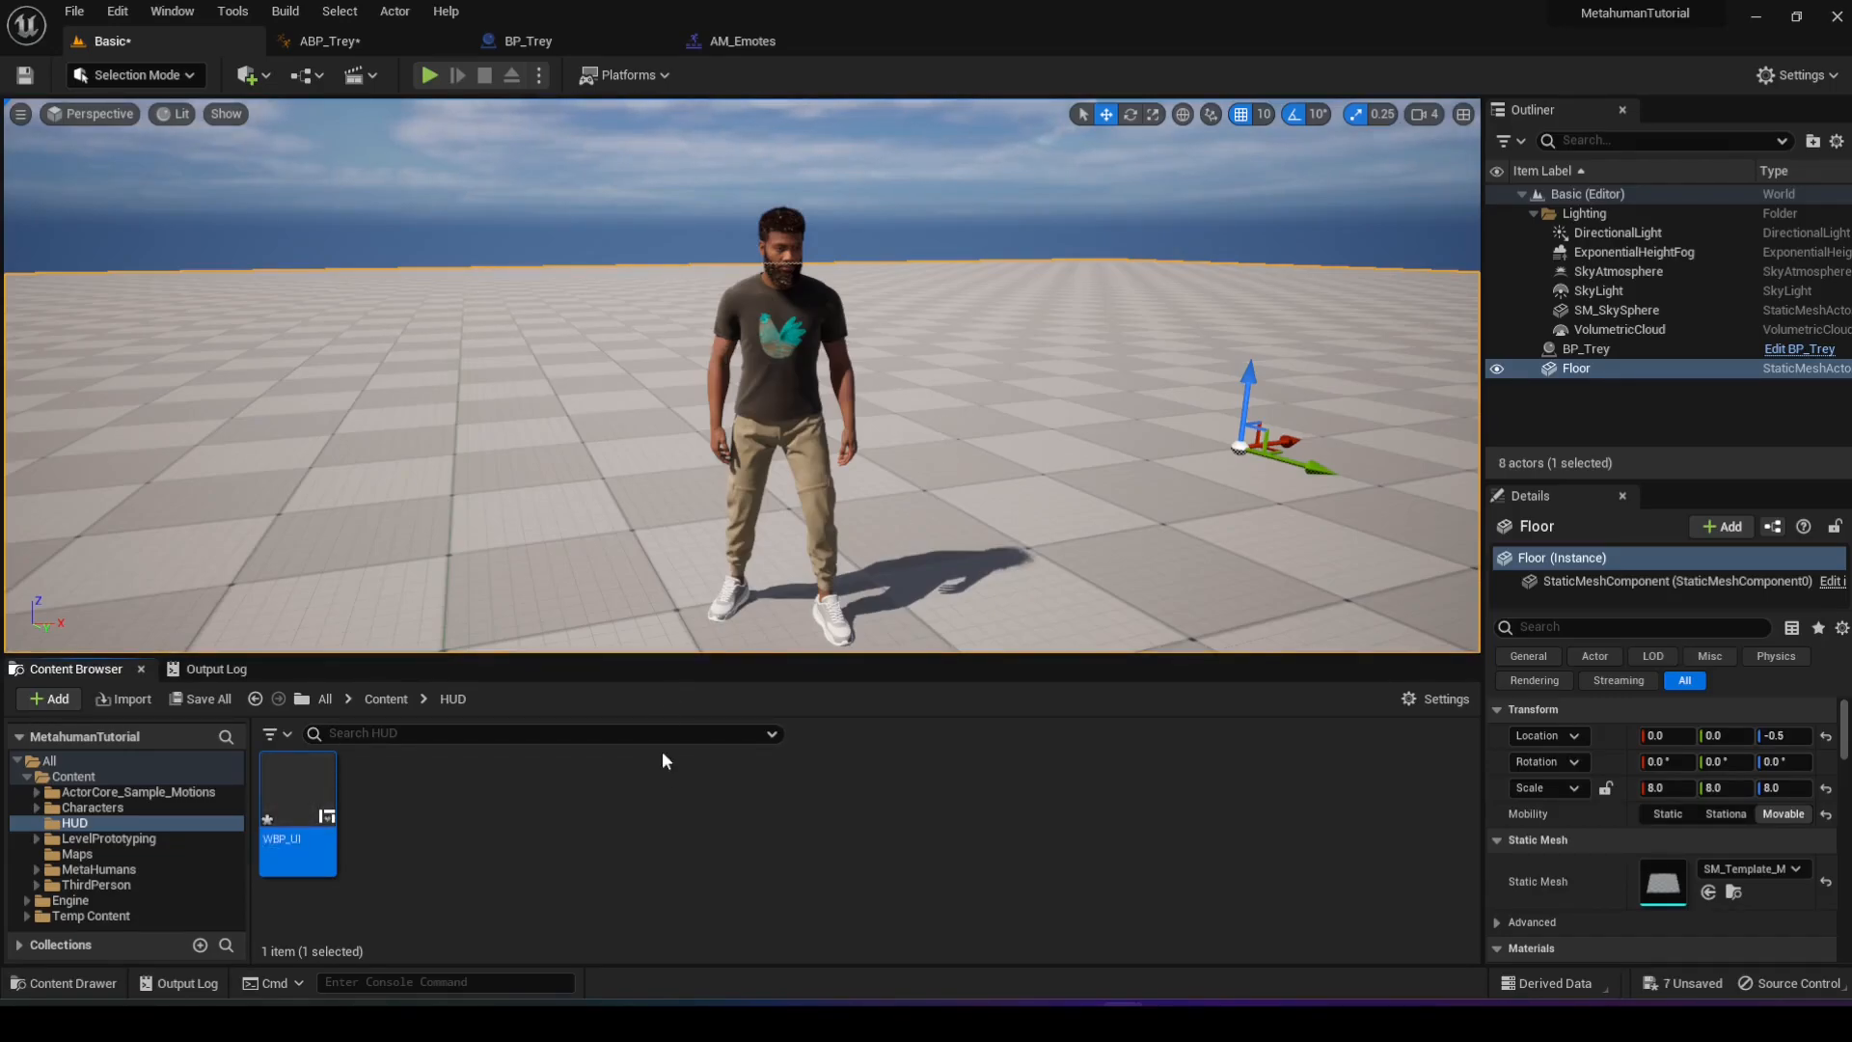
- Open WBP_UI and add a Canvas Panel as the root of its widget hierarchy
double_click(294, 815)
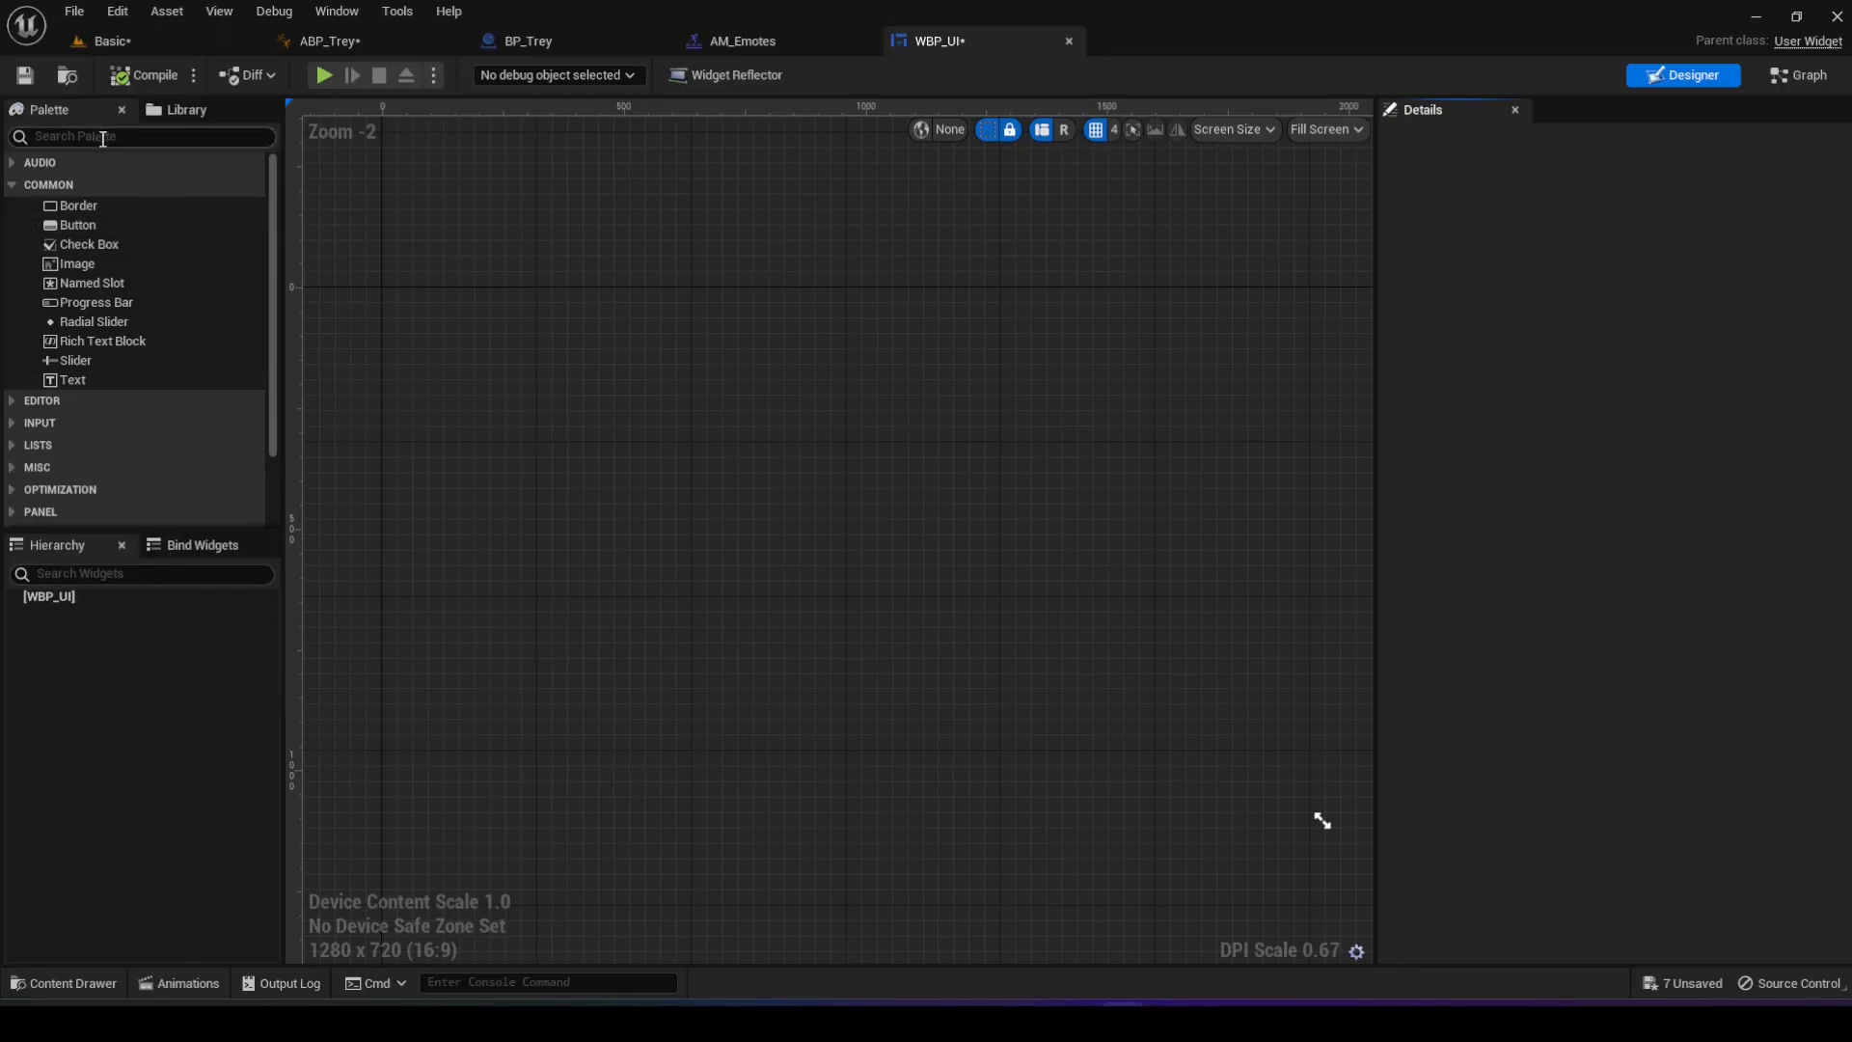
click(55, 133)
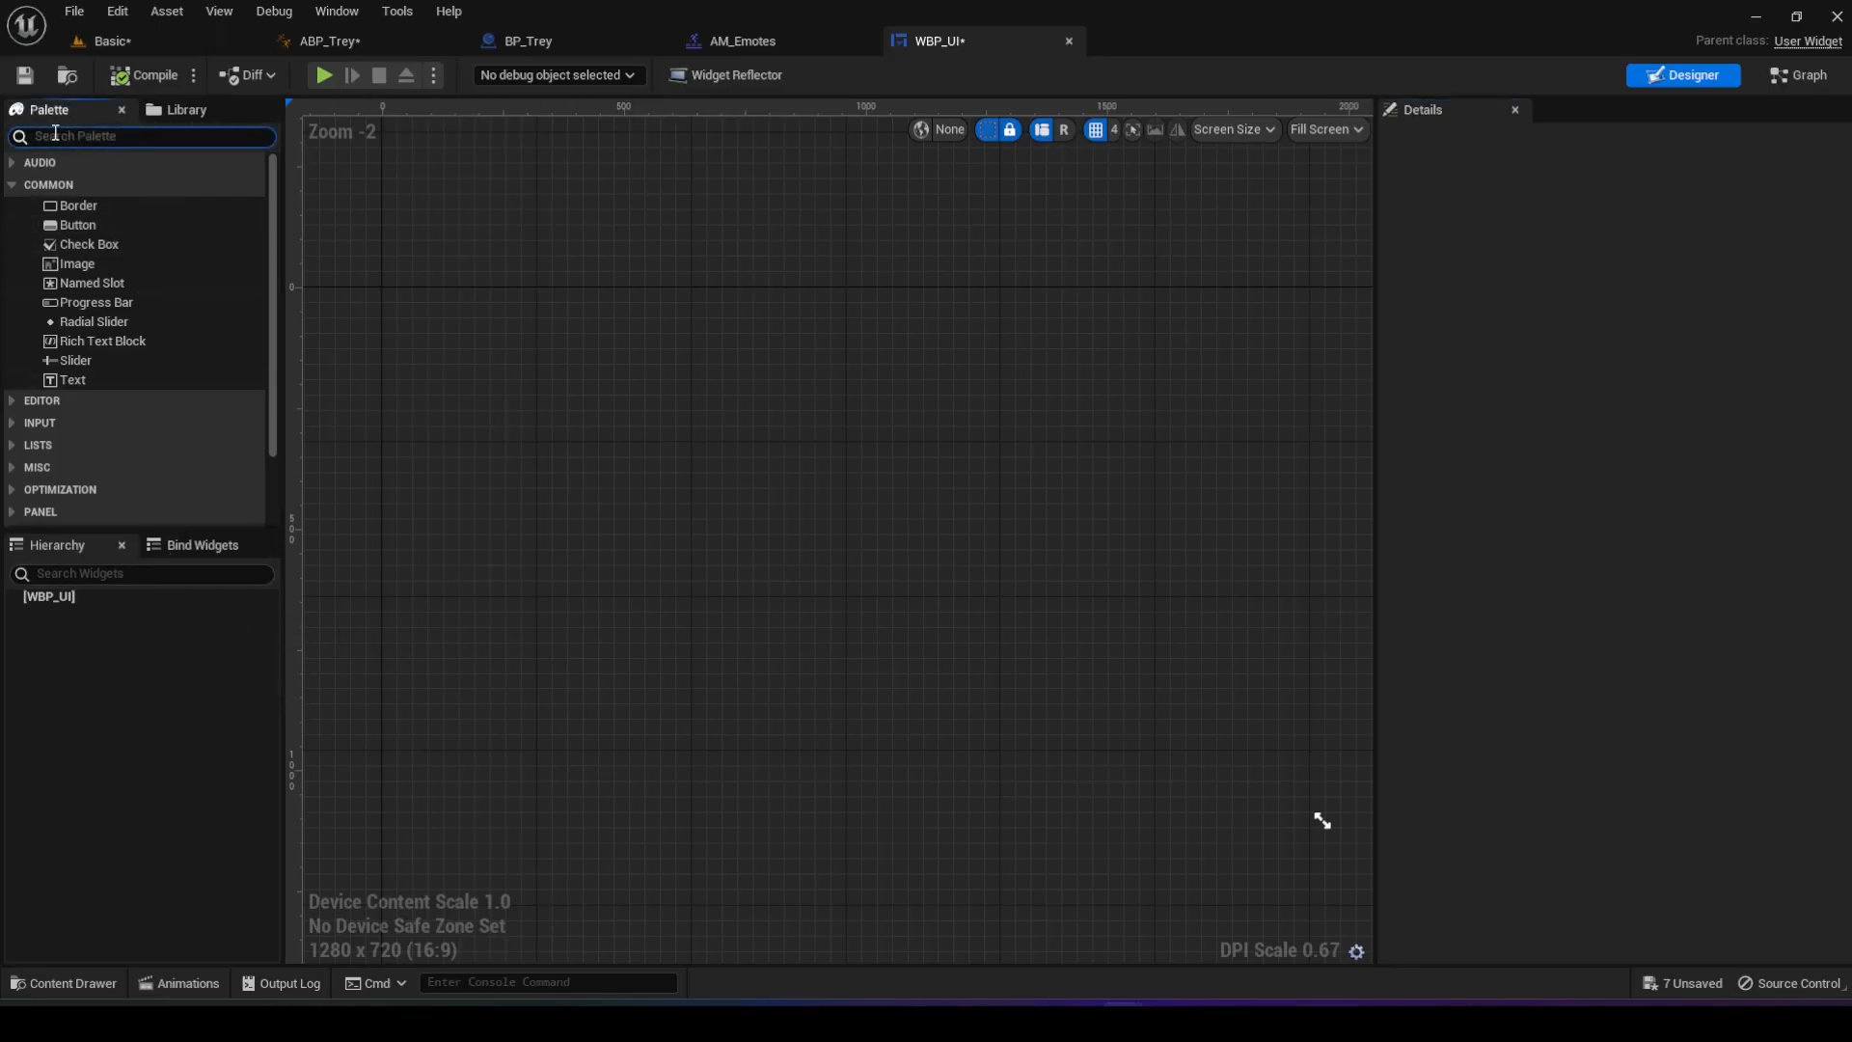
text(can)
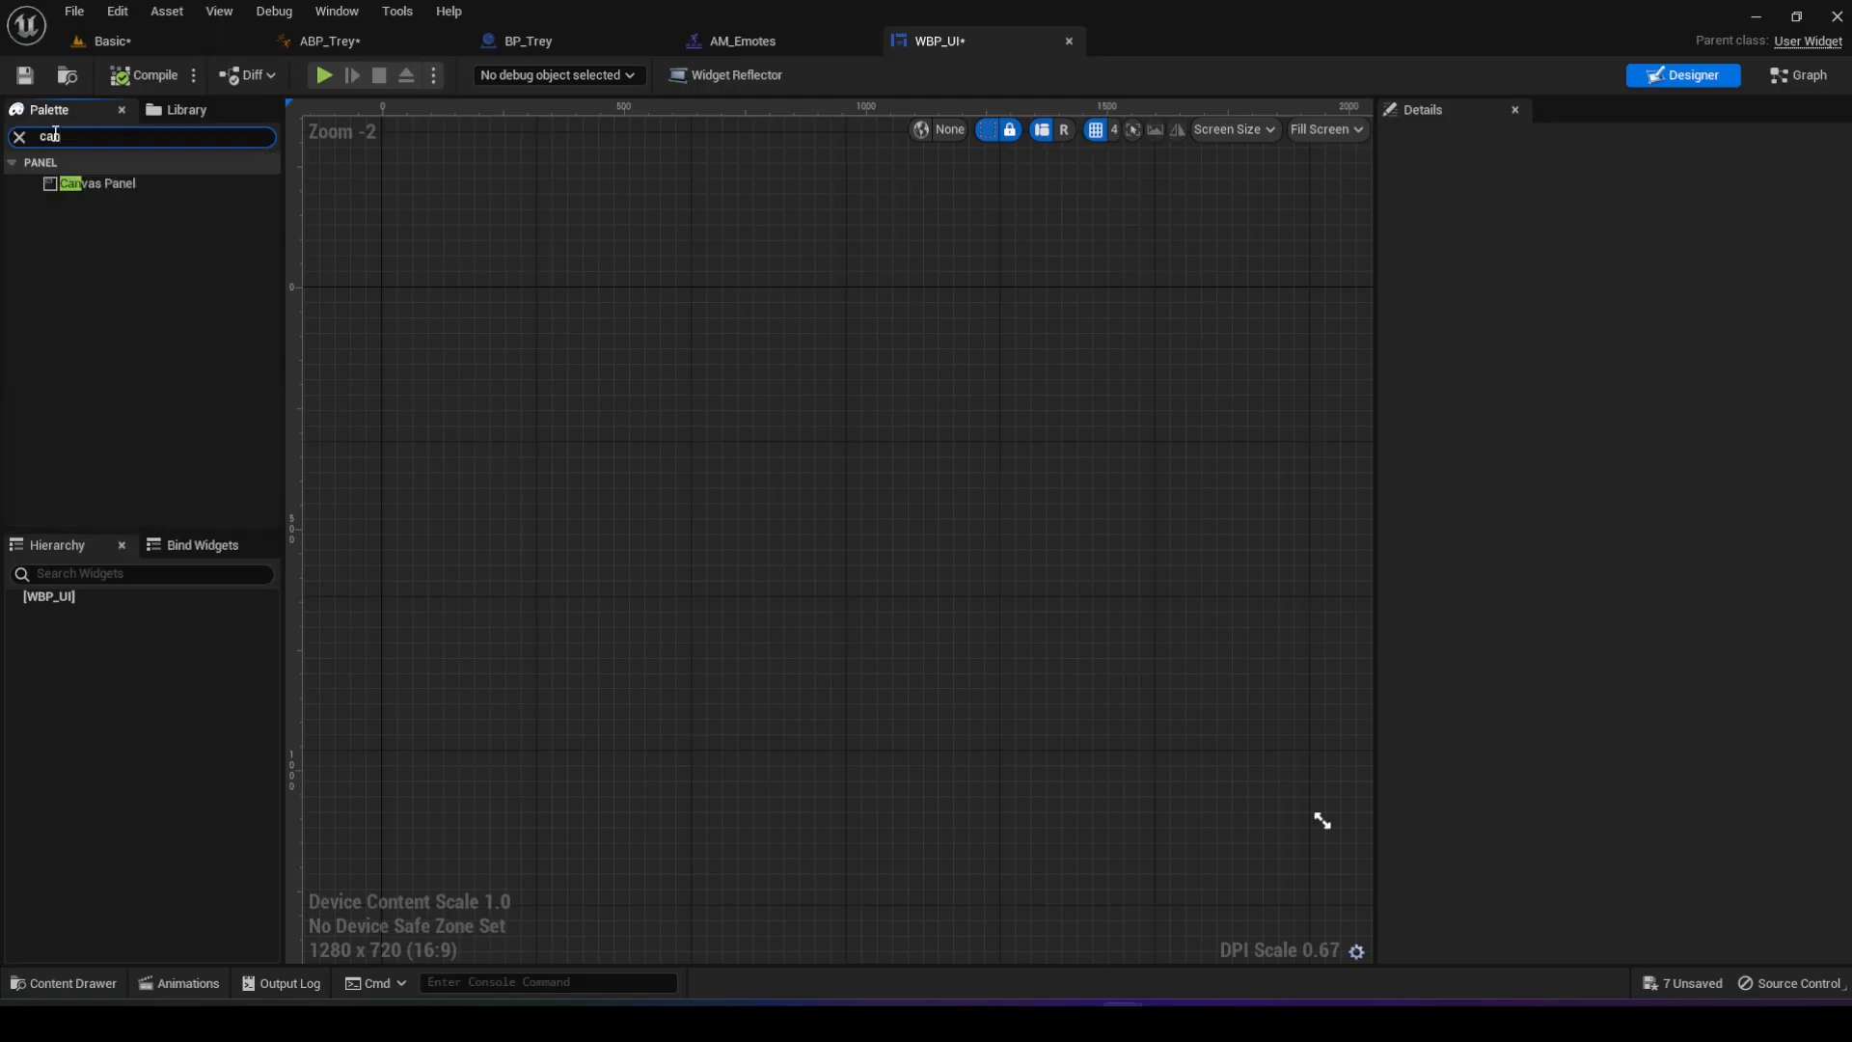
drag(86, 182, 54, 600)
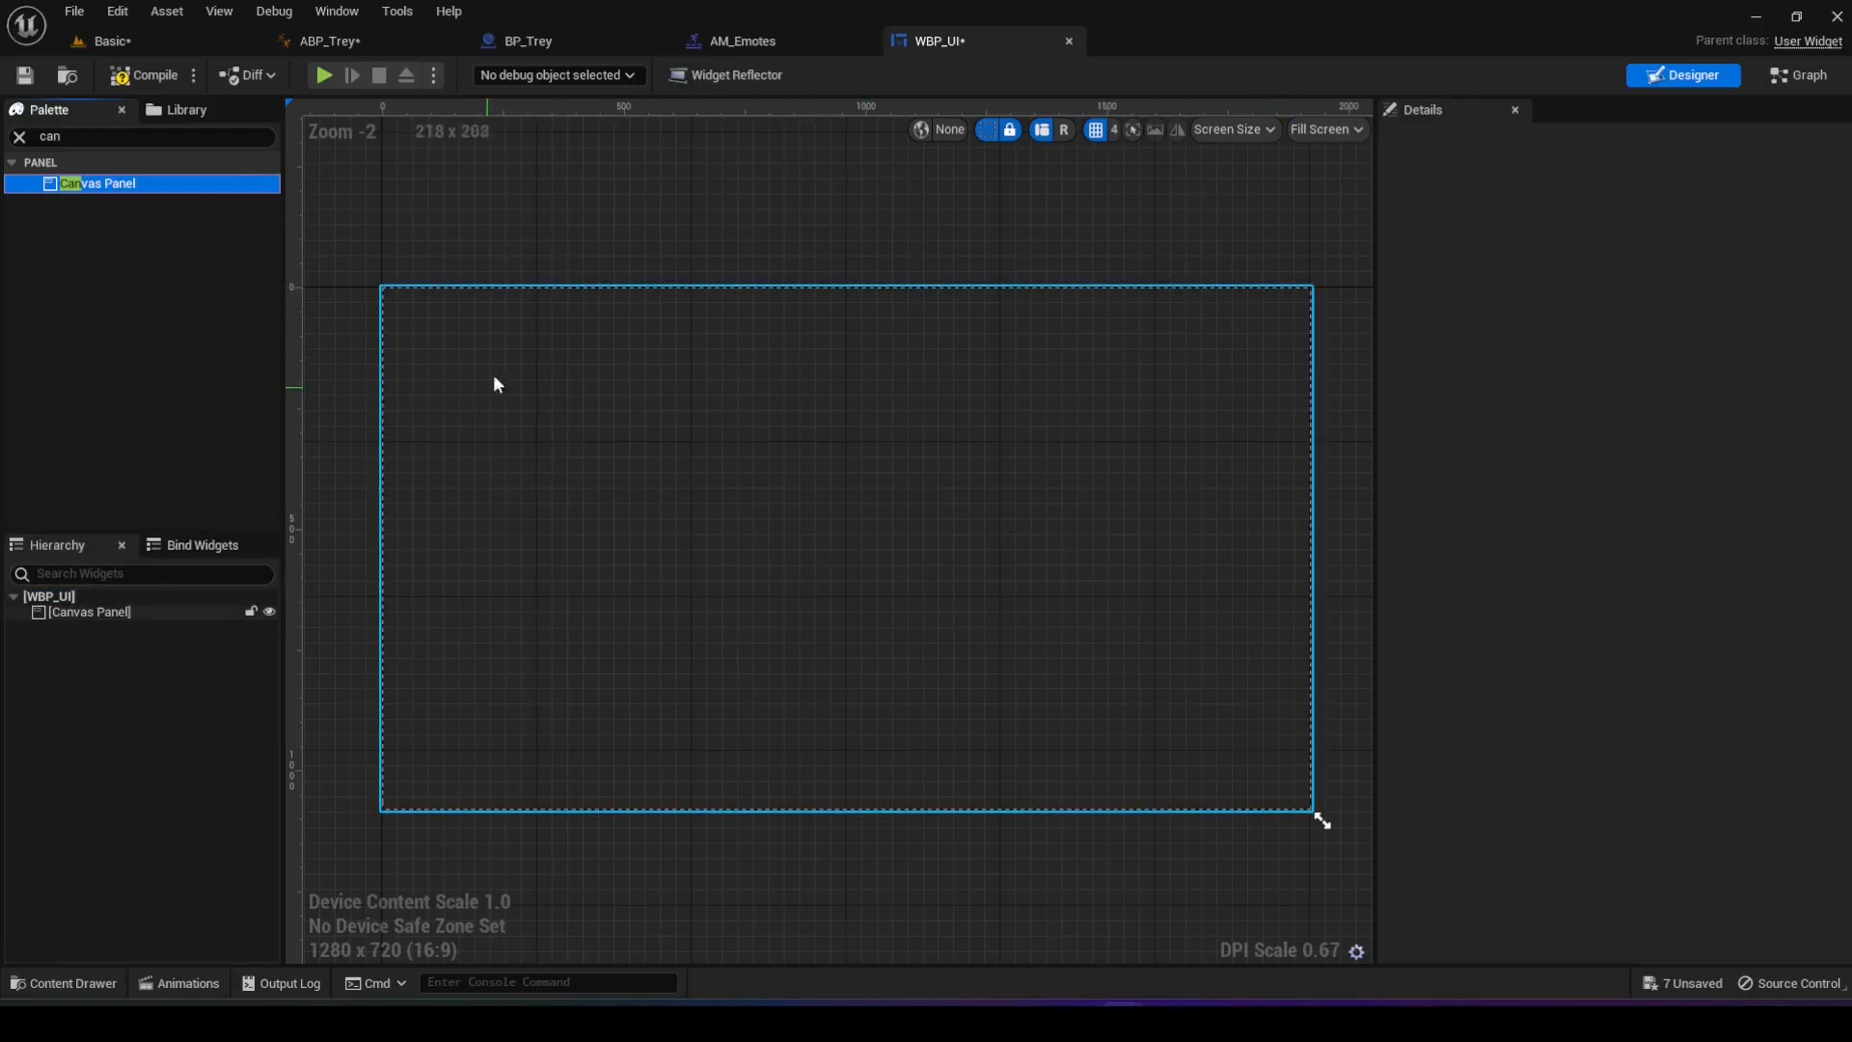
- Add an Editable Text widget of about 462 by 286 near the canvas's lower-left corner and anchor it bottom-left
click(152, 137)
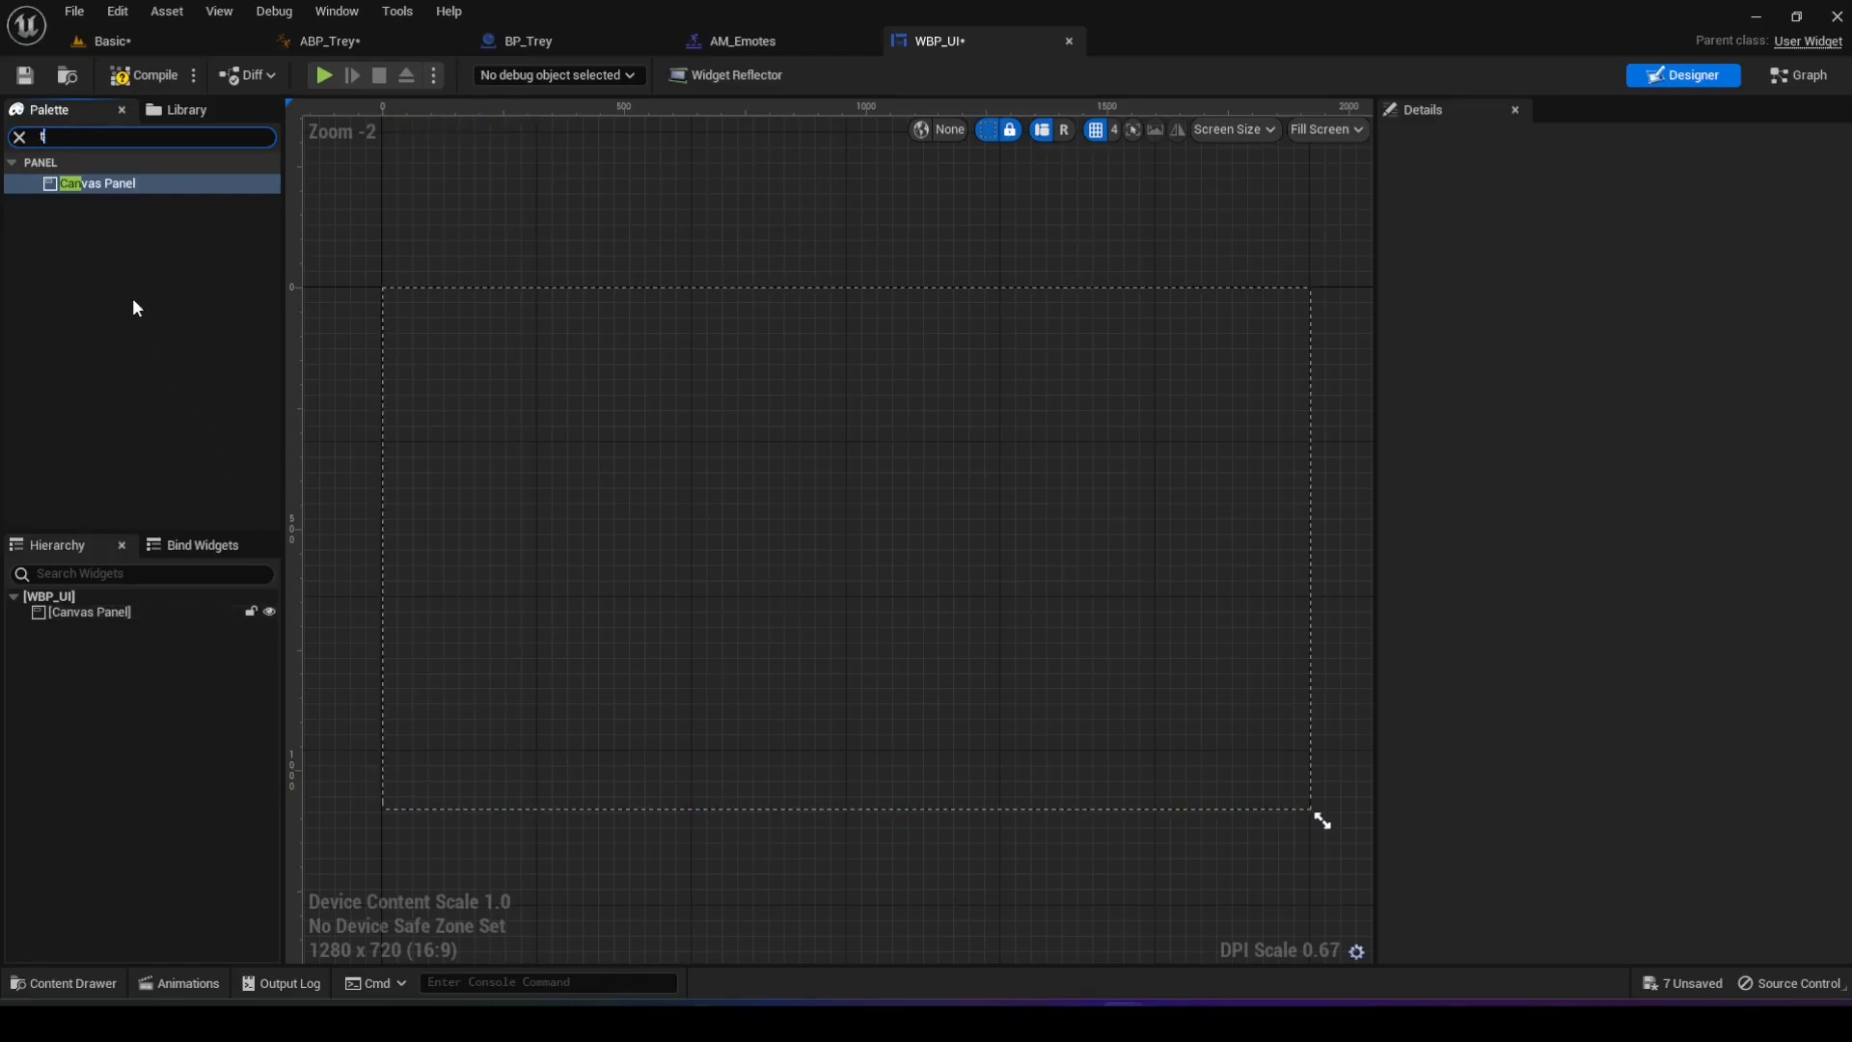
text(text)
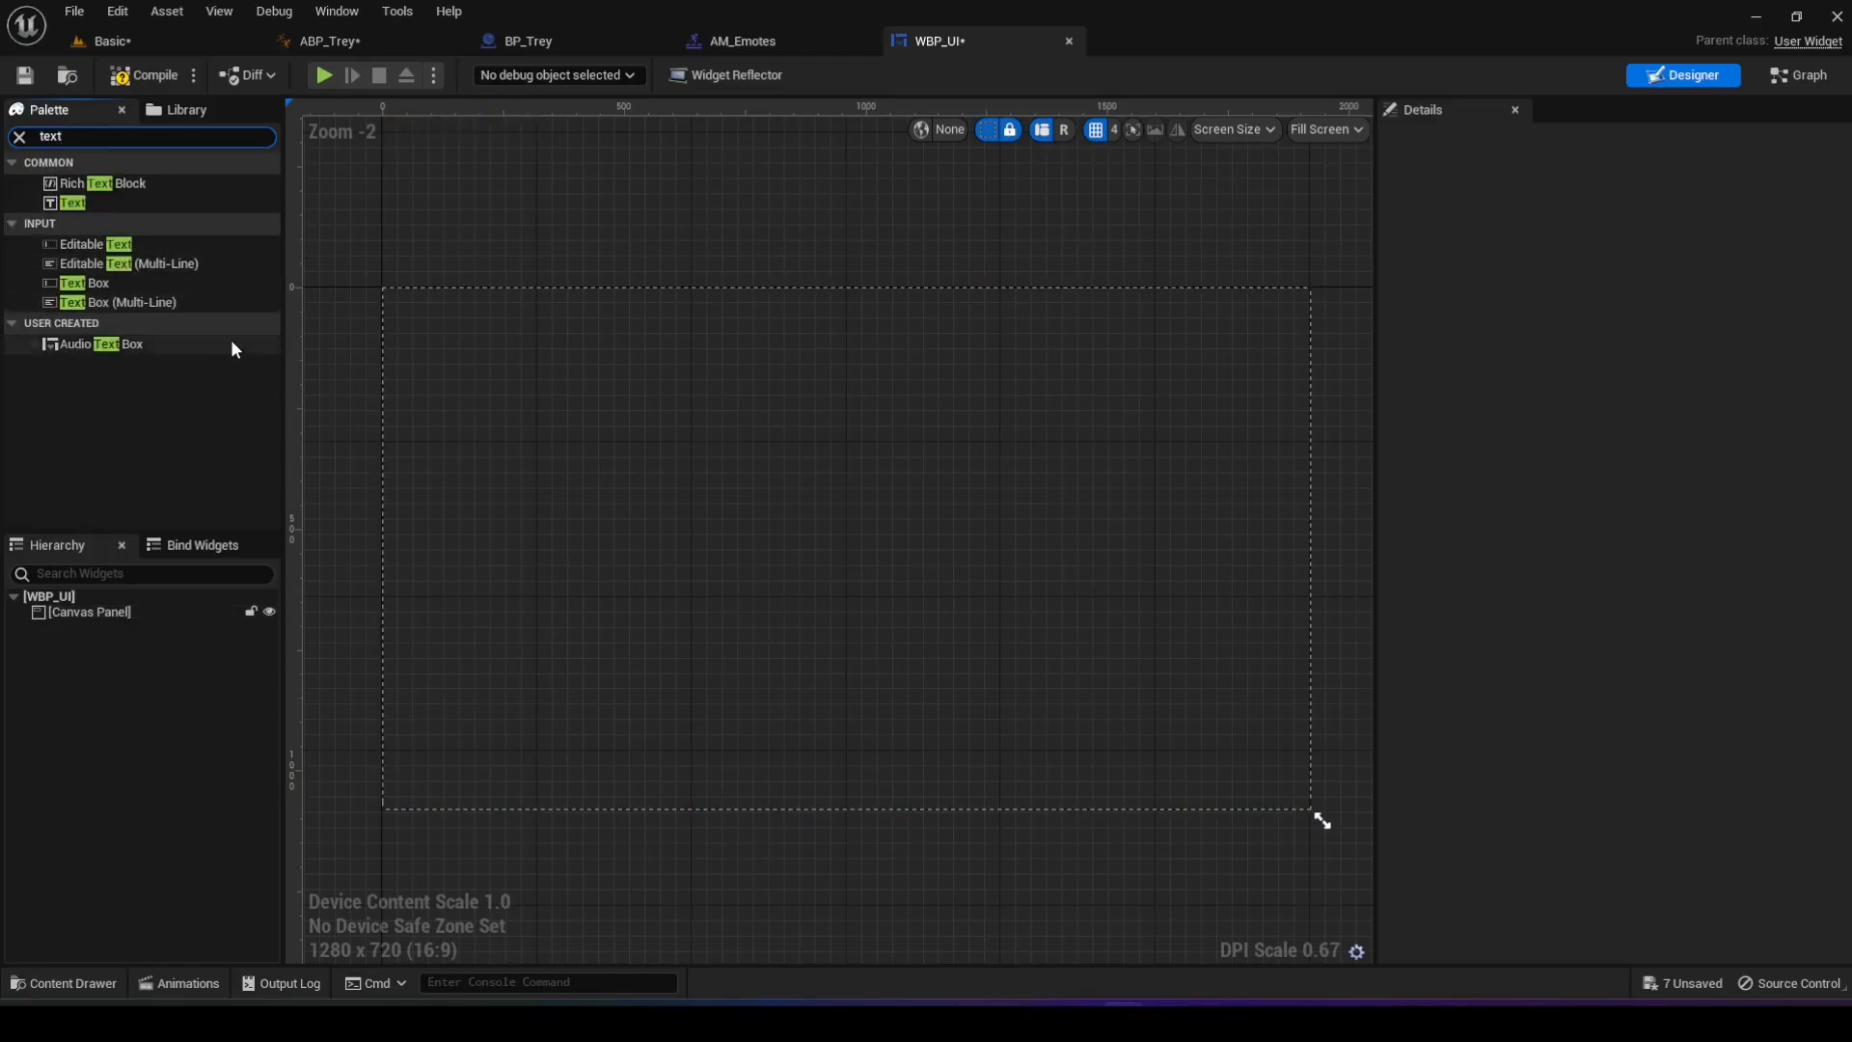
drag(89, 244, 551, 665)
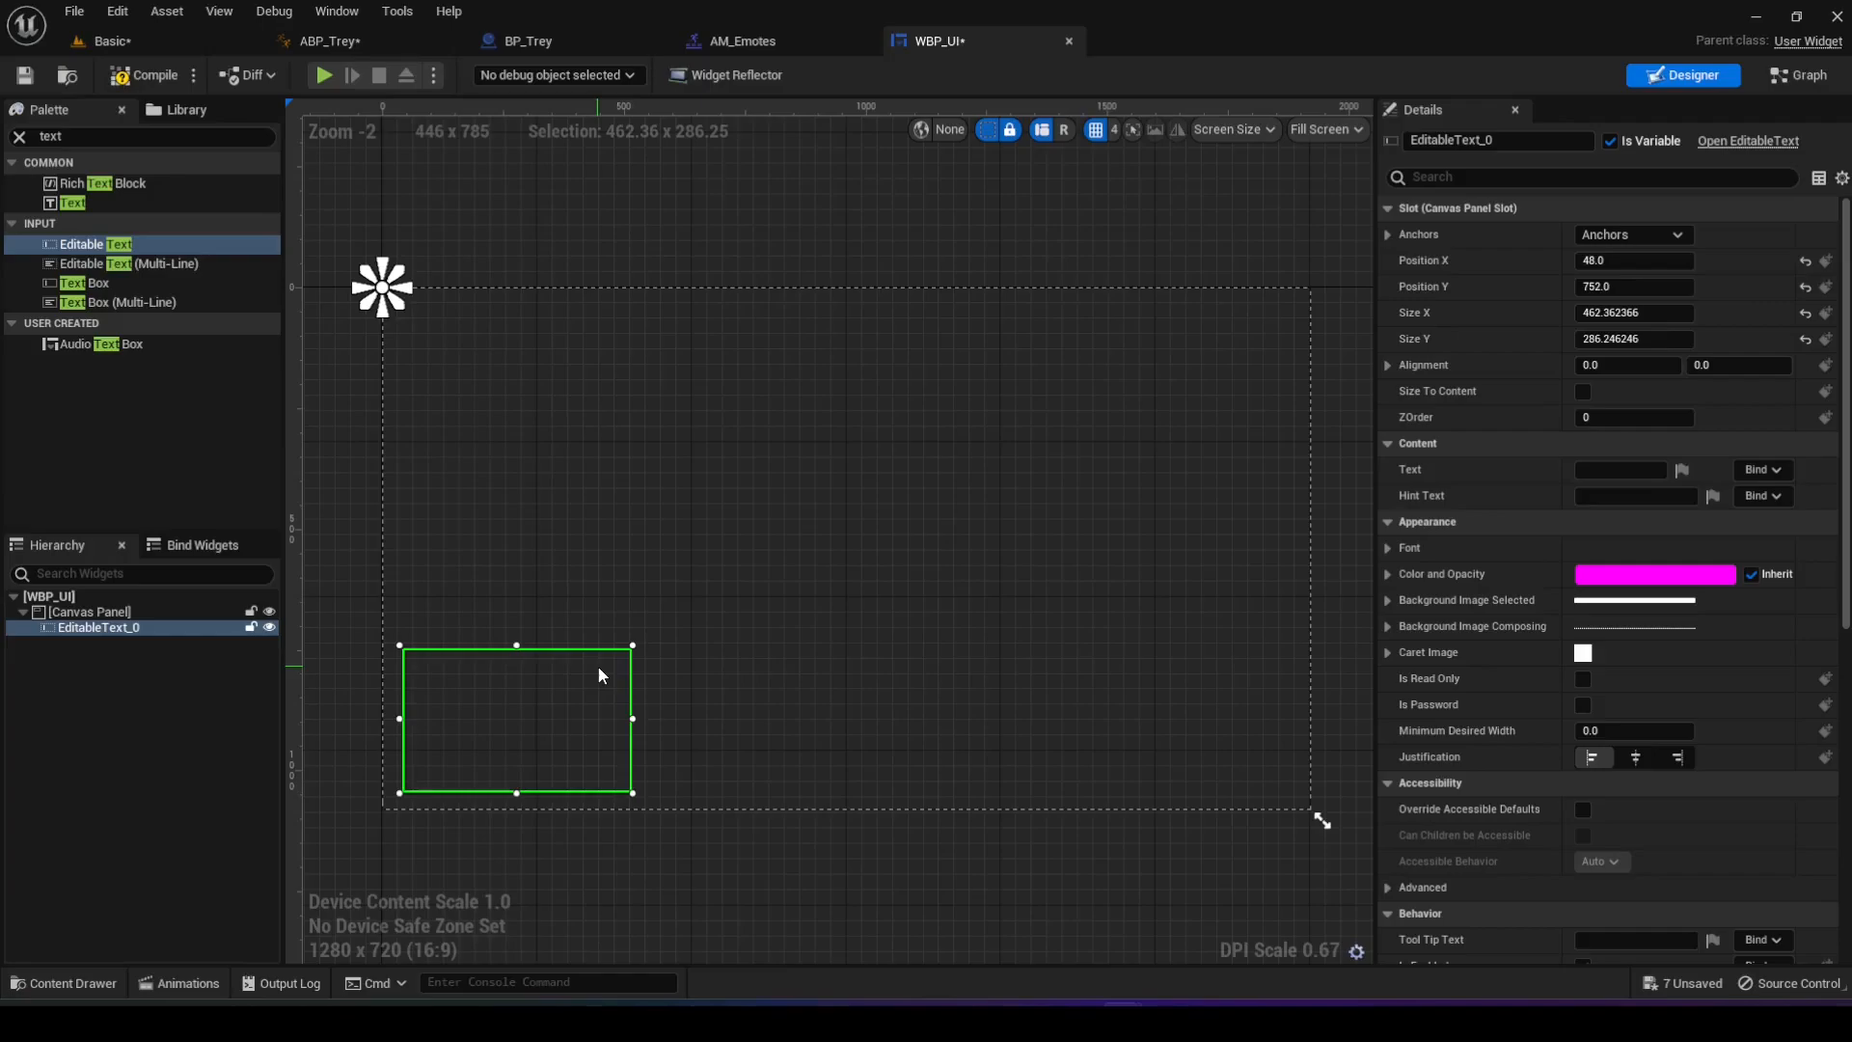
click(1678, 237)
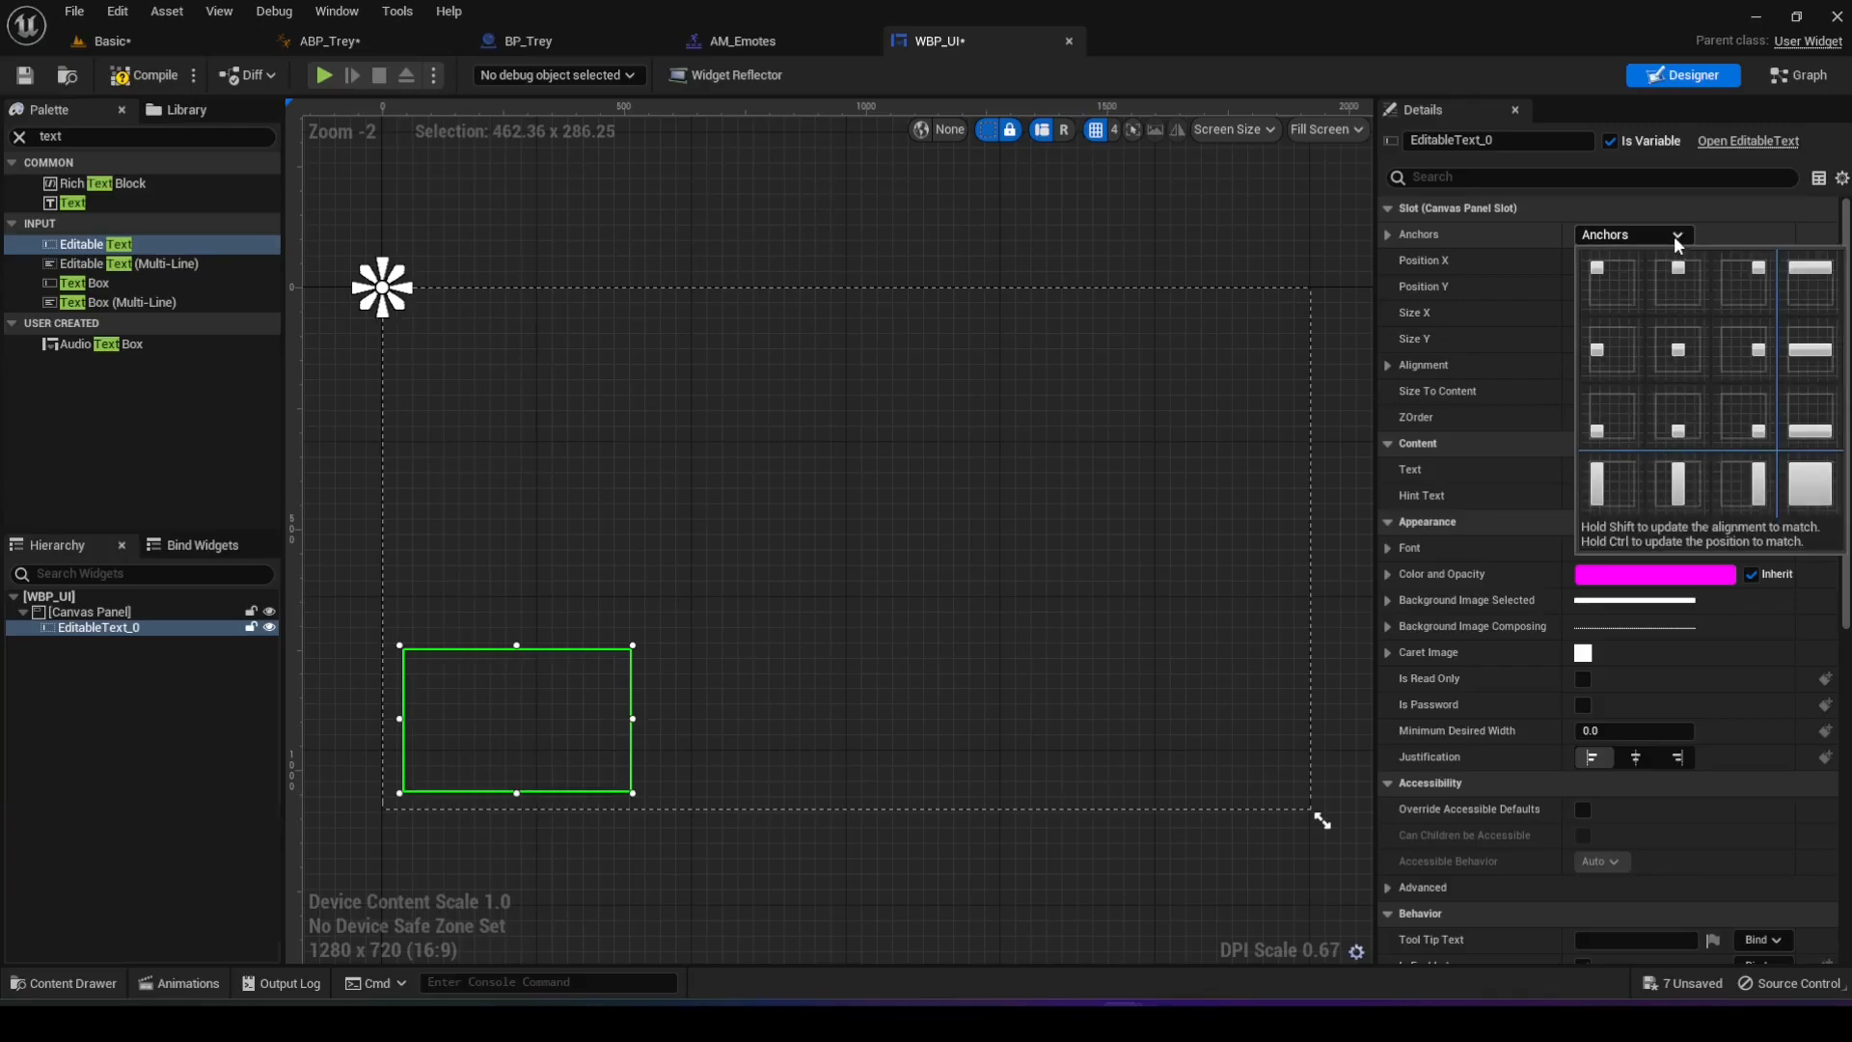
click(1593, 436)
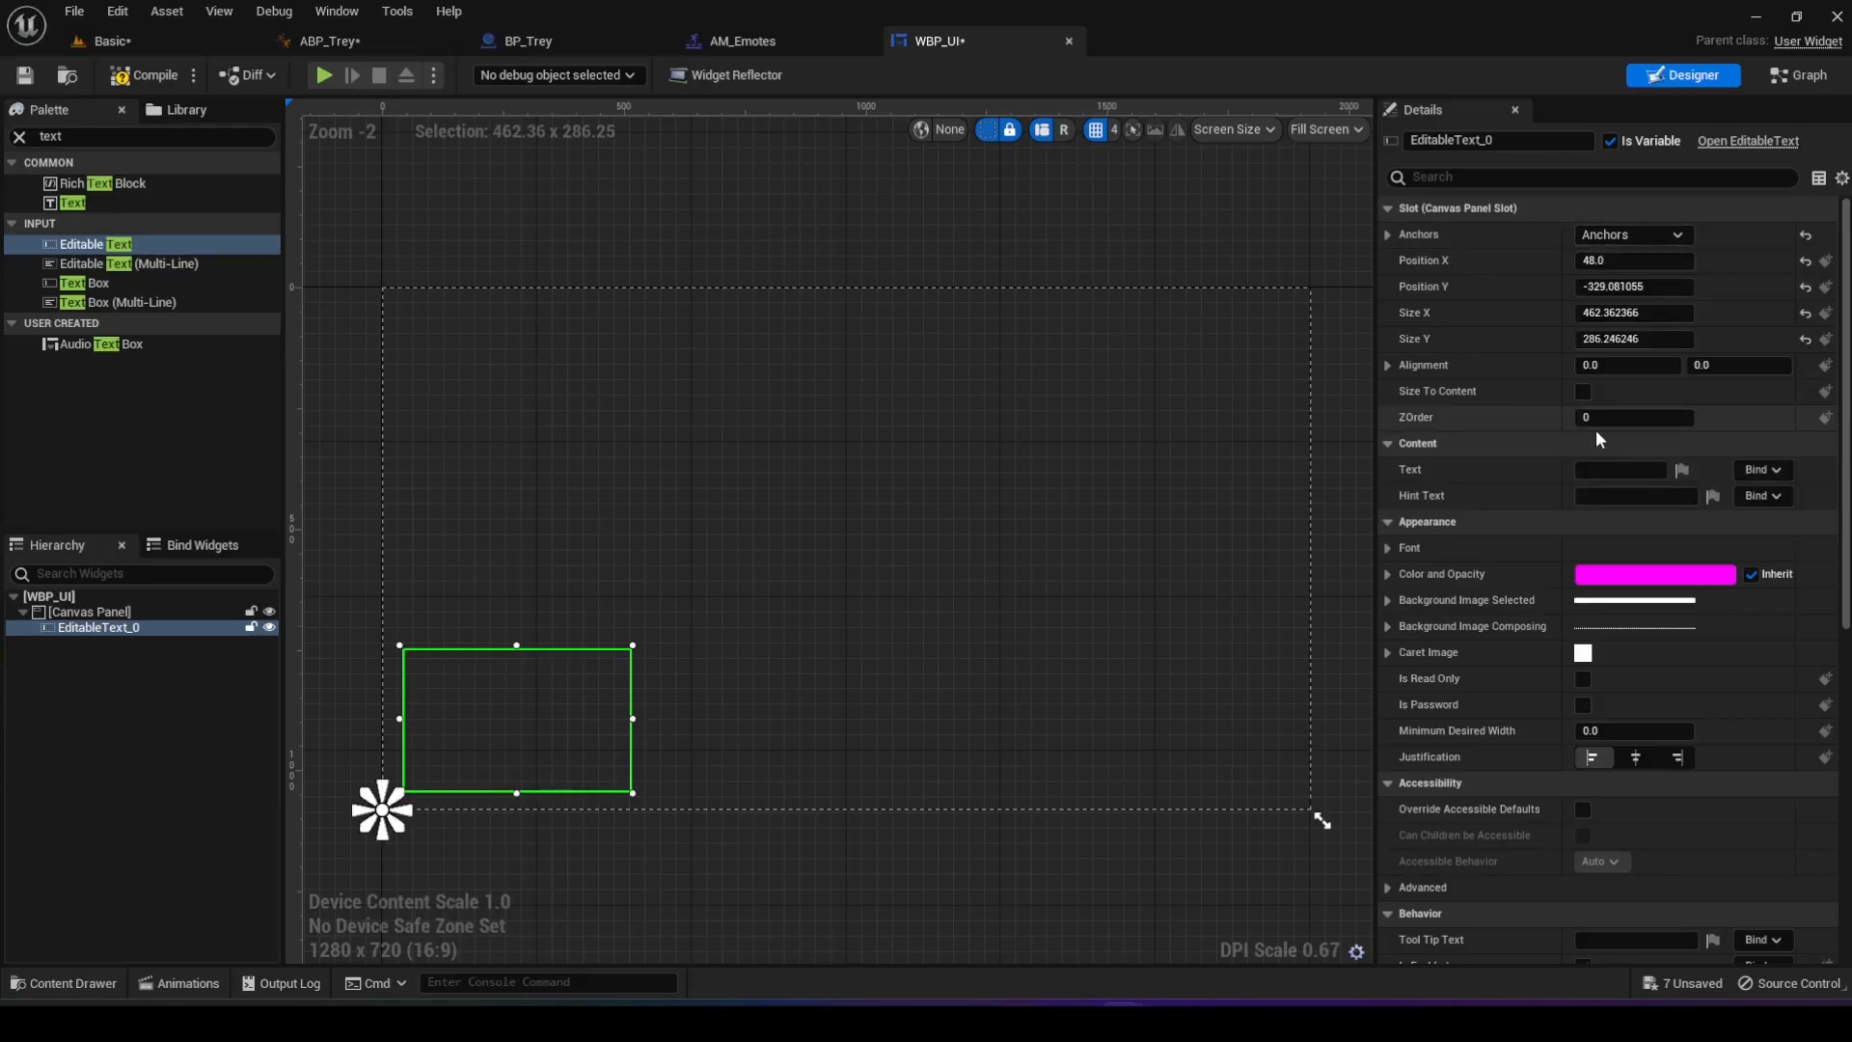
- Set the editable text's hint text to "Type your emote"
click(1592, 498)
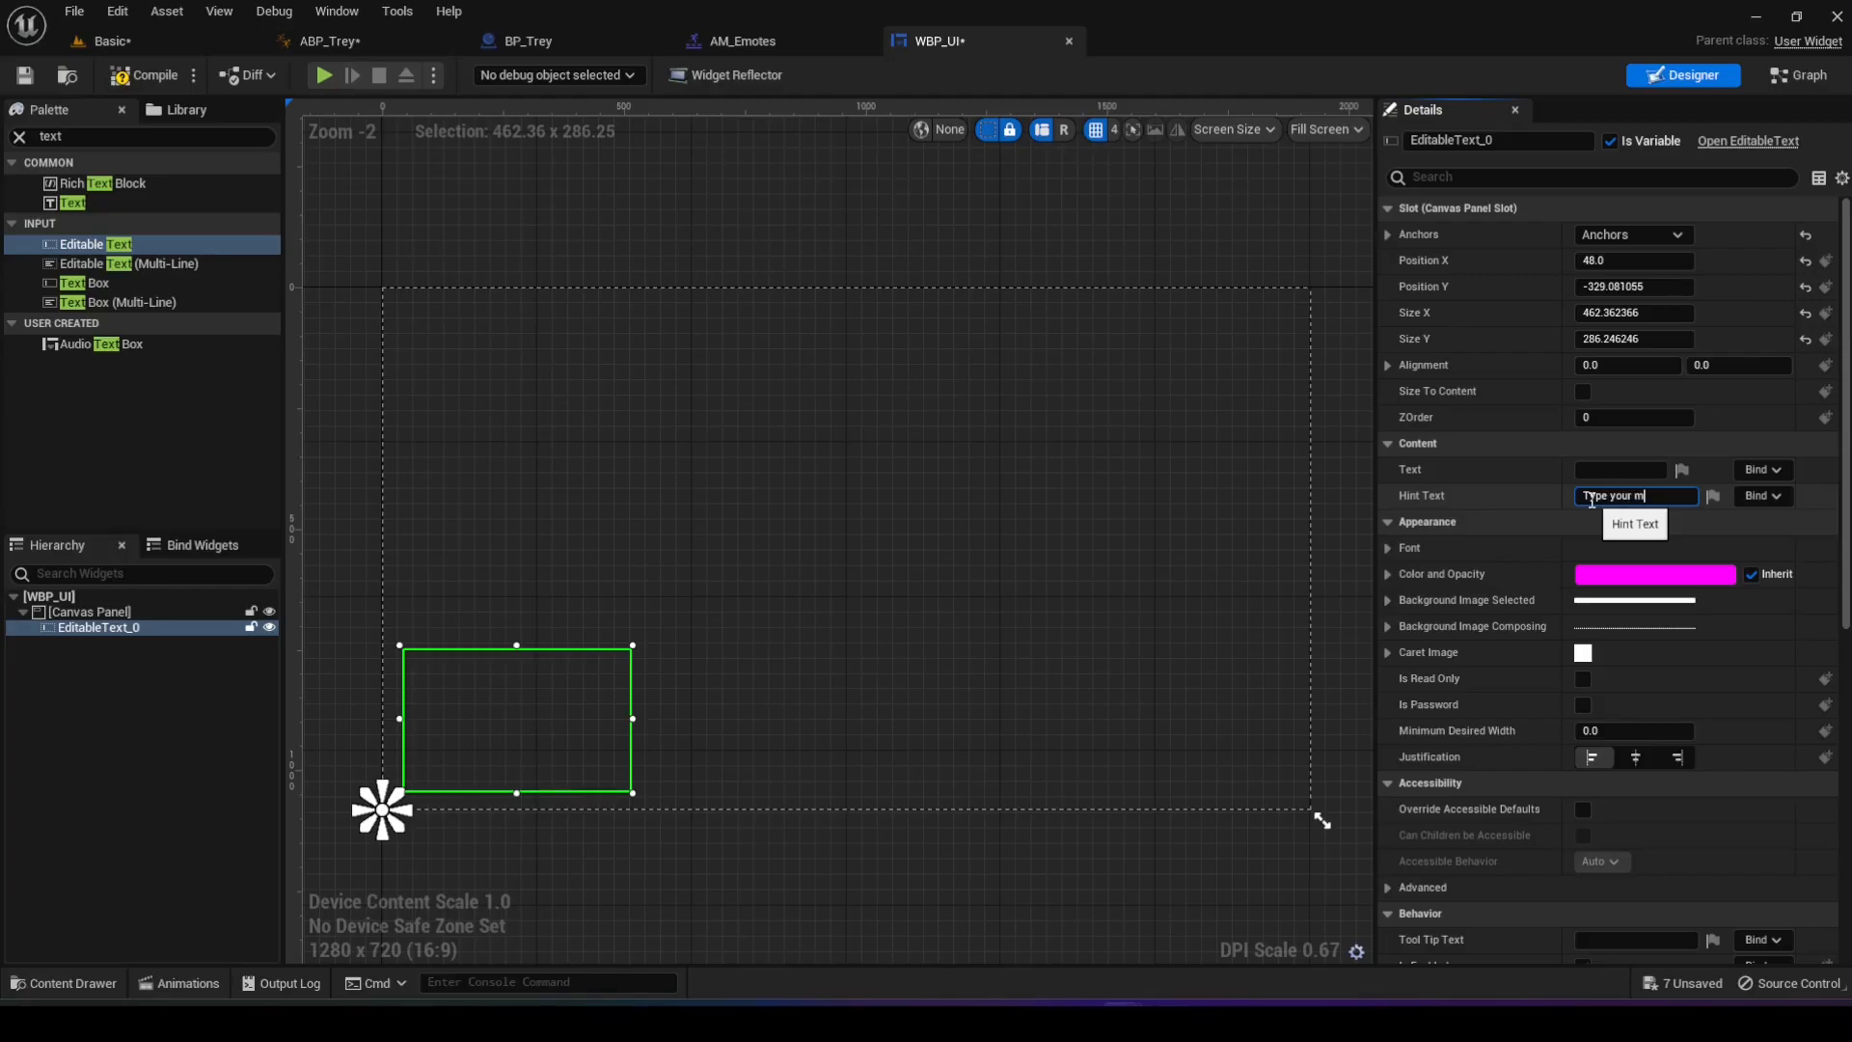
text(Type your emote)
key(Return)
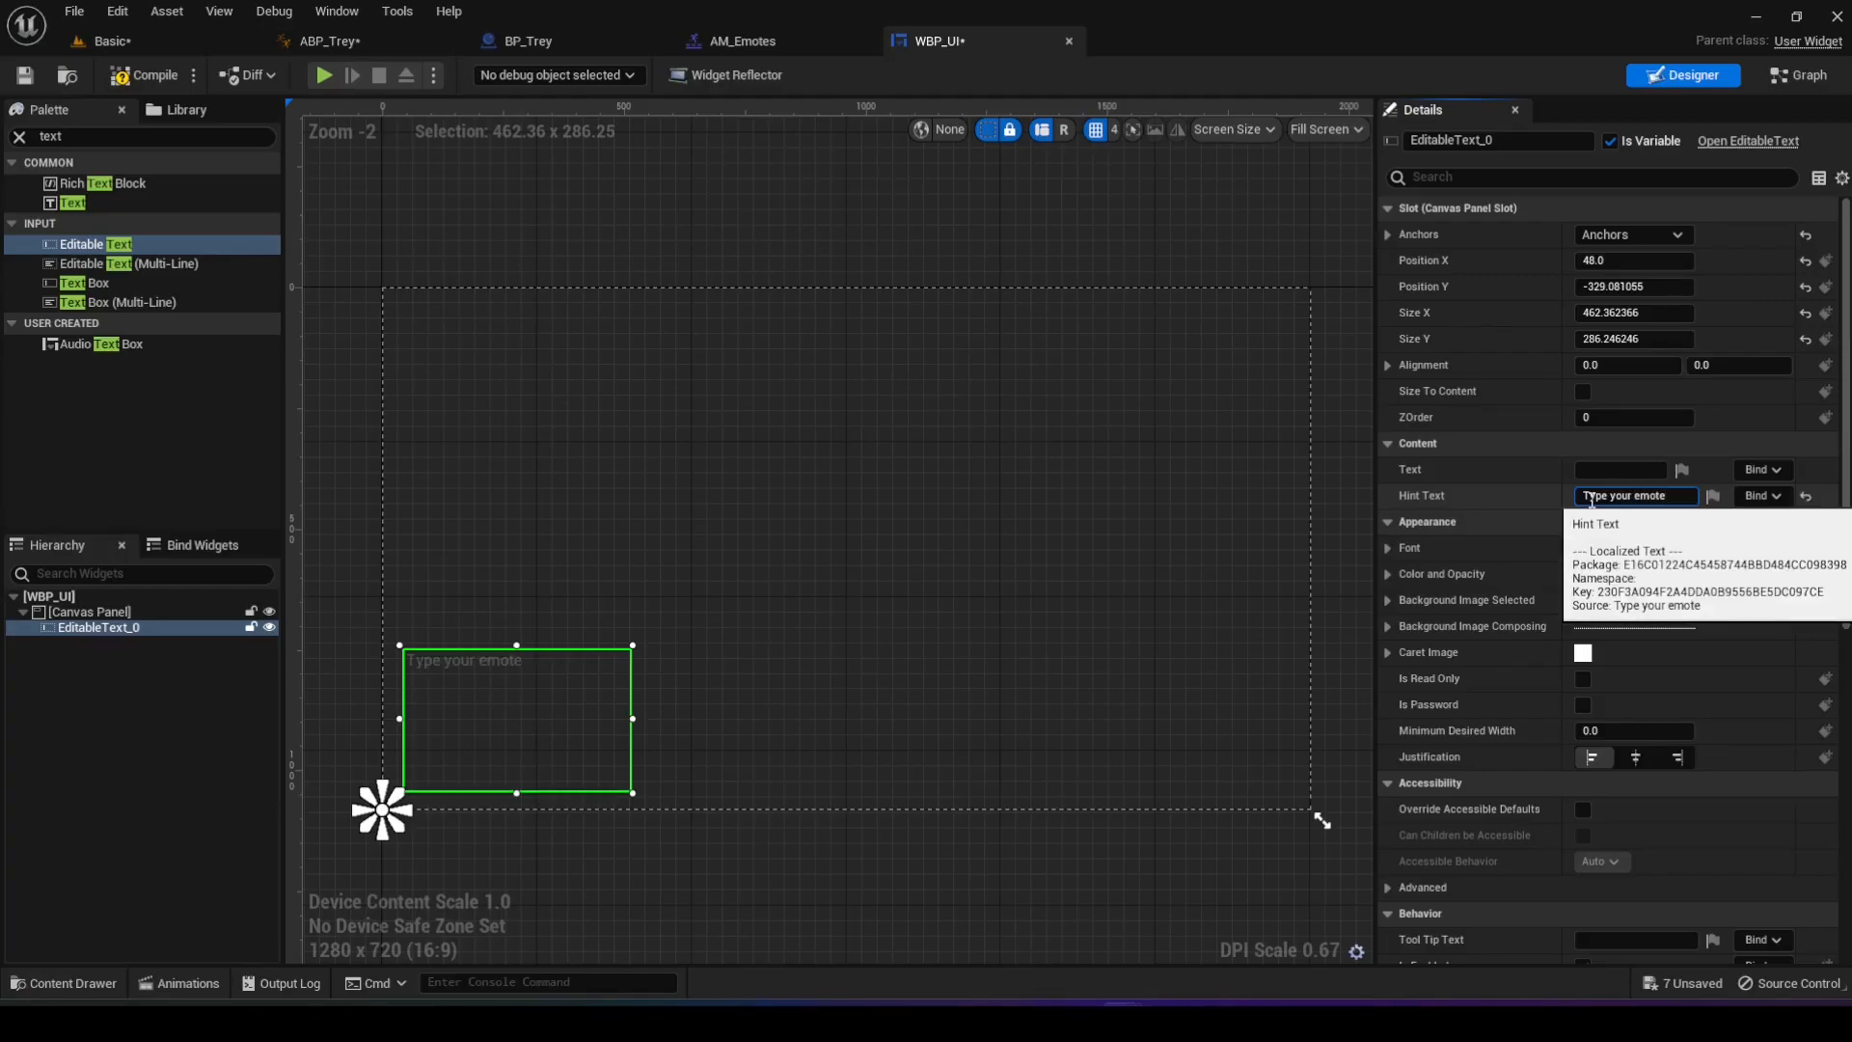
click(785, 231)
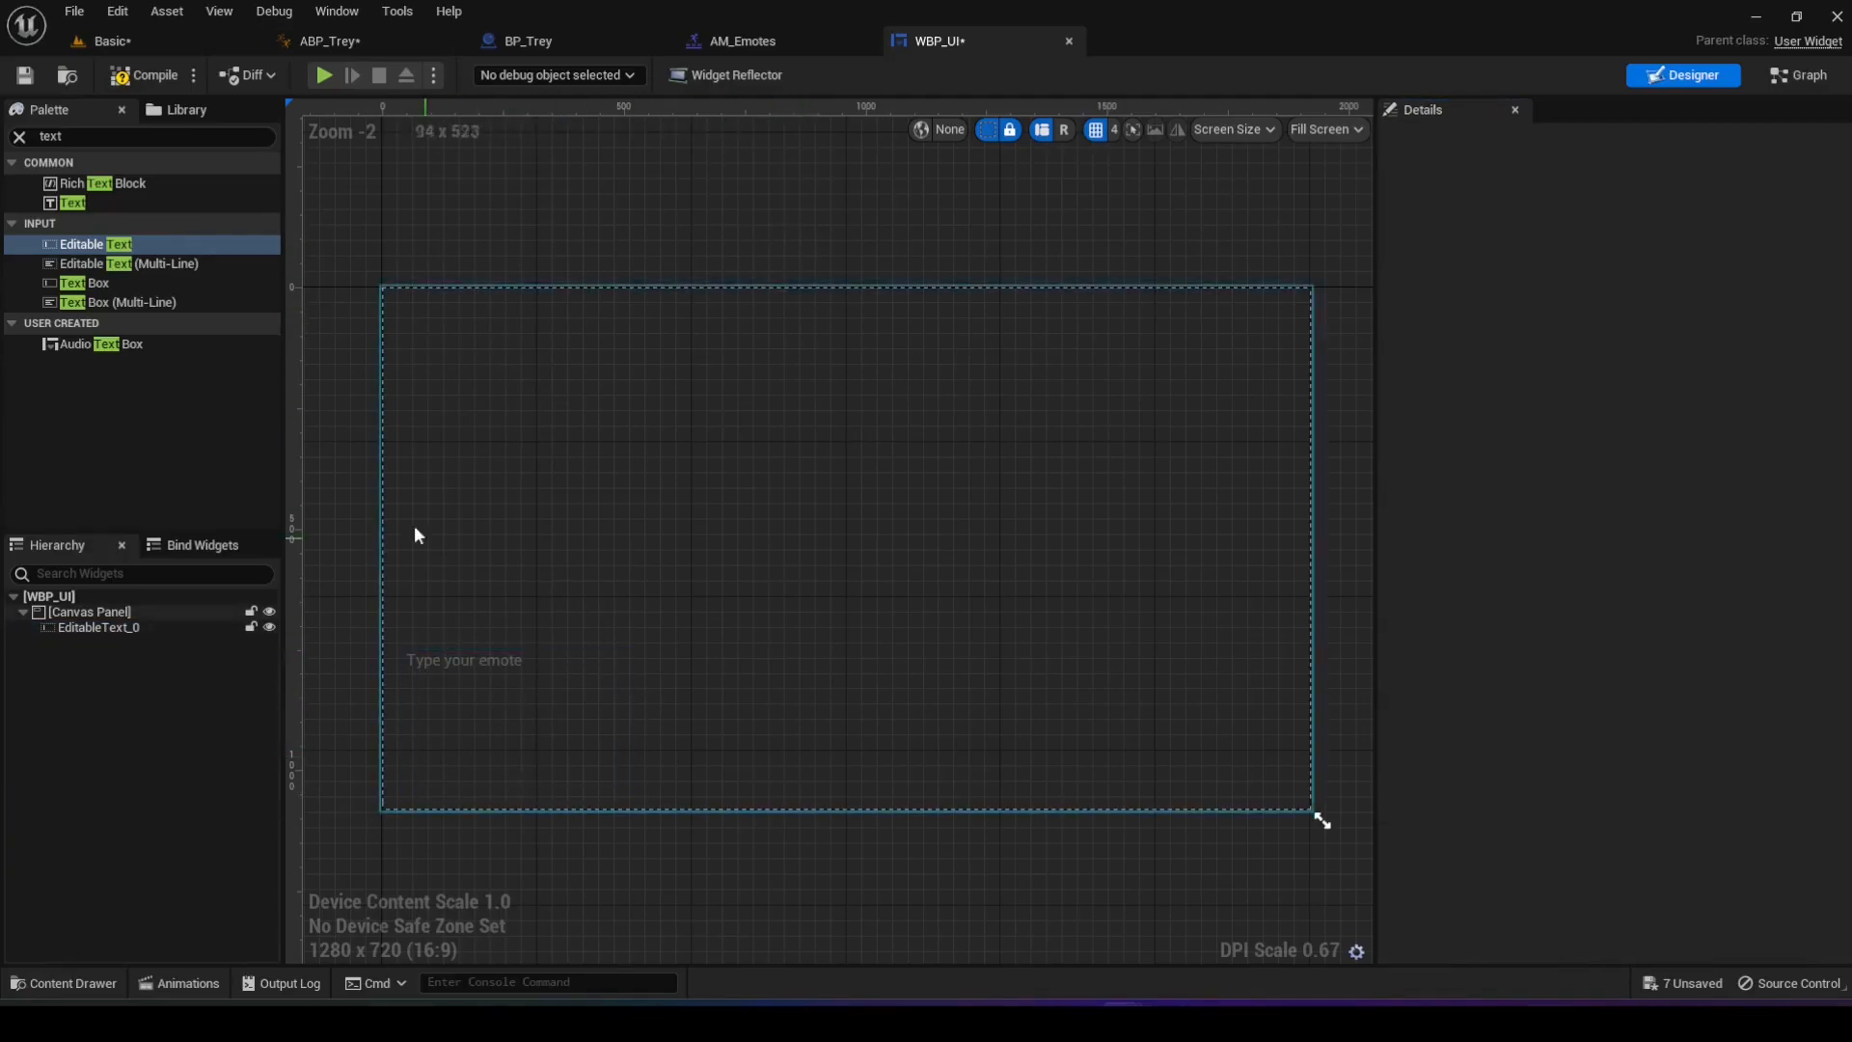
- Add a Button of about 160 by 62 beside the editable text's lower-right corner and anchor it bottom-left
click(109, 137)
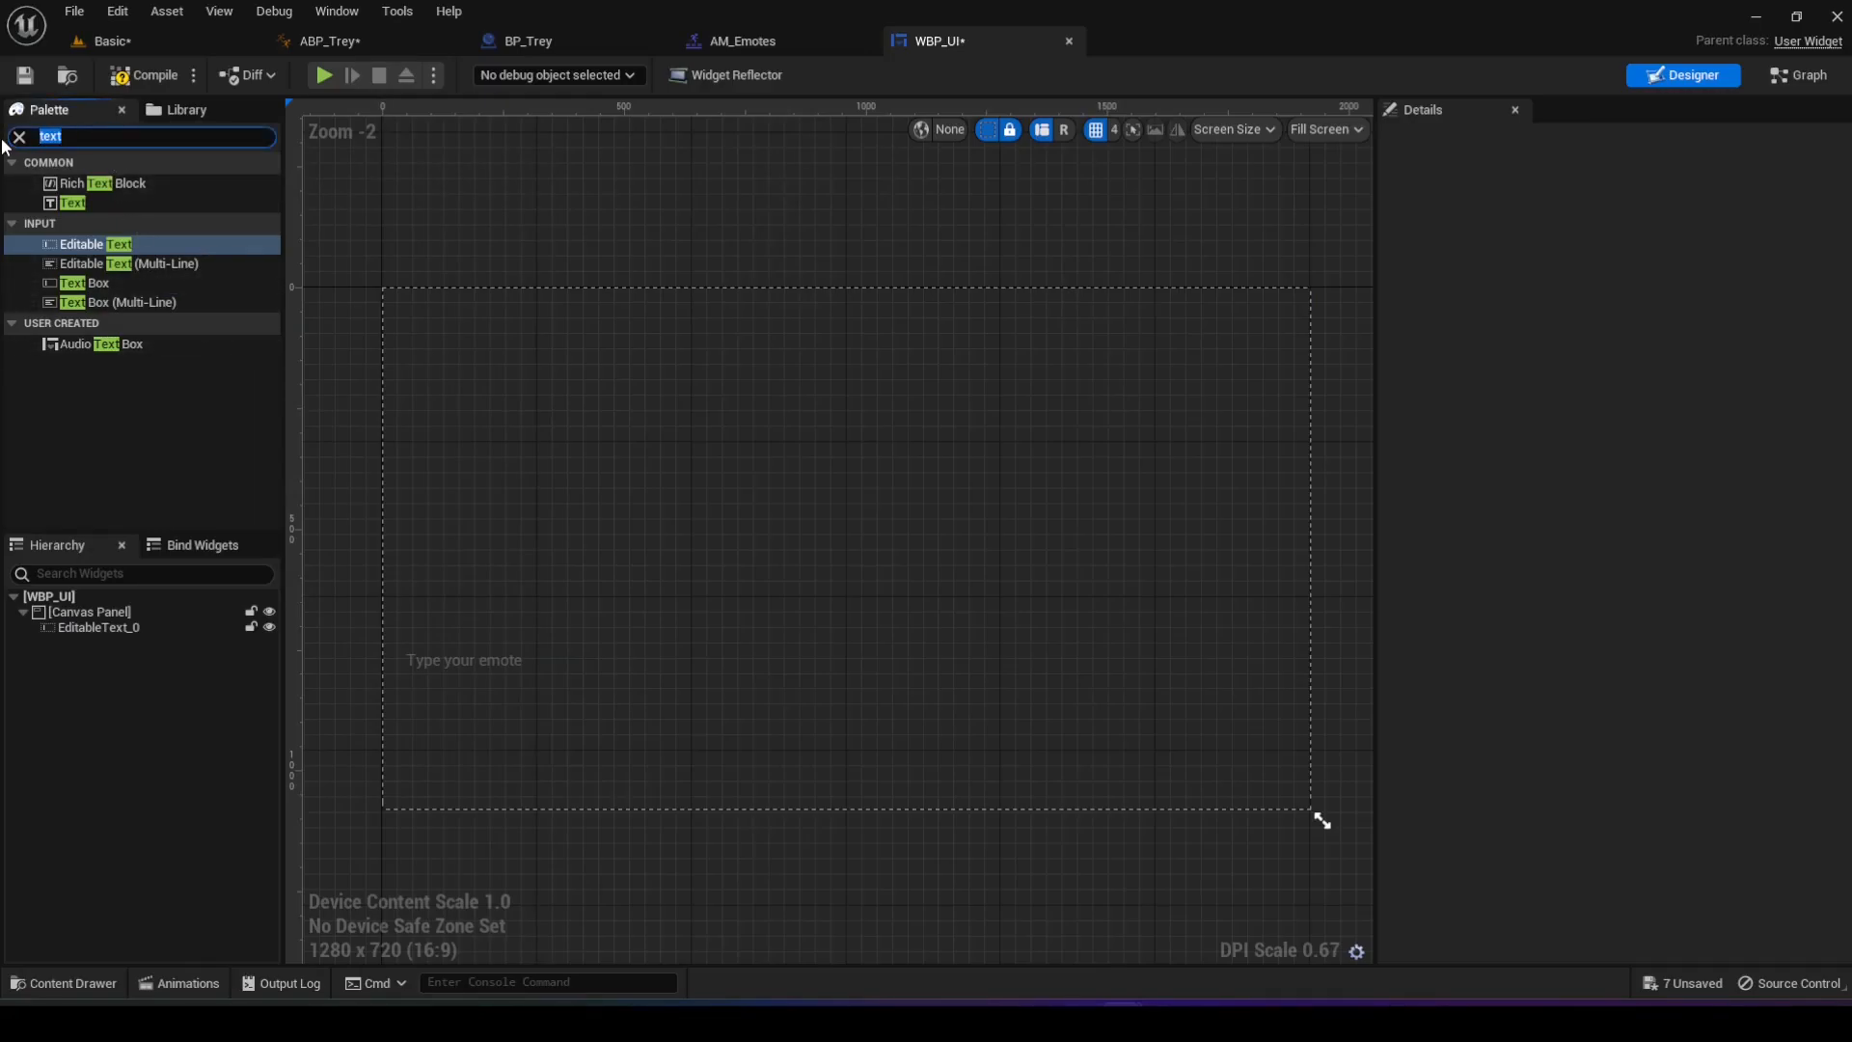
text(button)
drag(77, 183, 658, 767)
click(636, 742)
click(660, 754)
click(1647, 236)
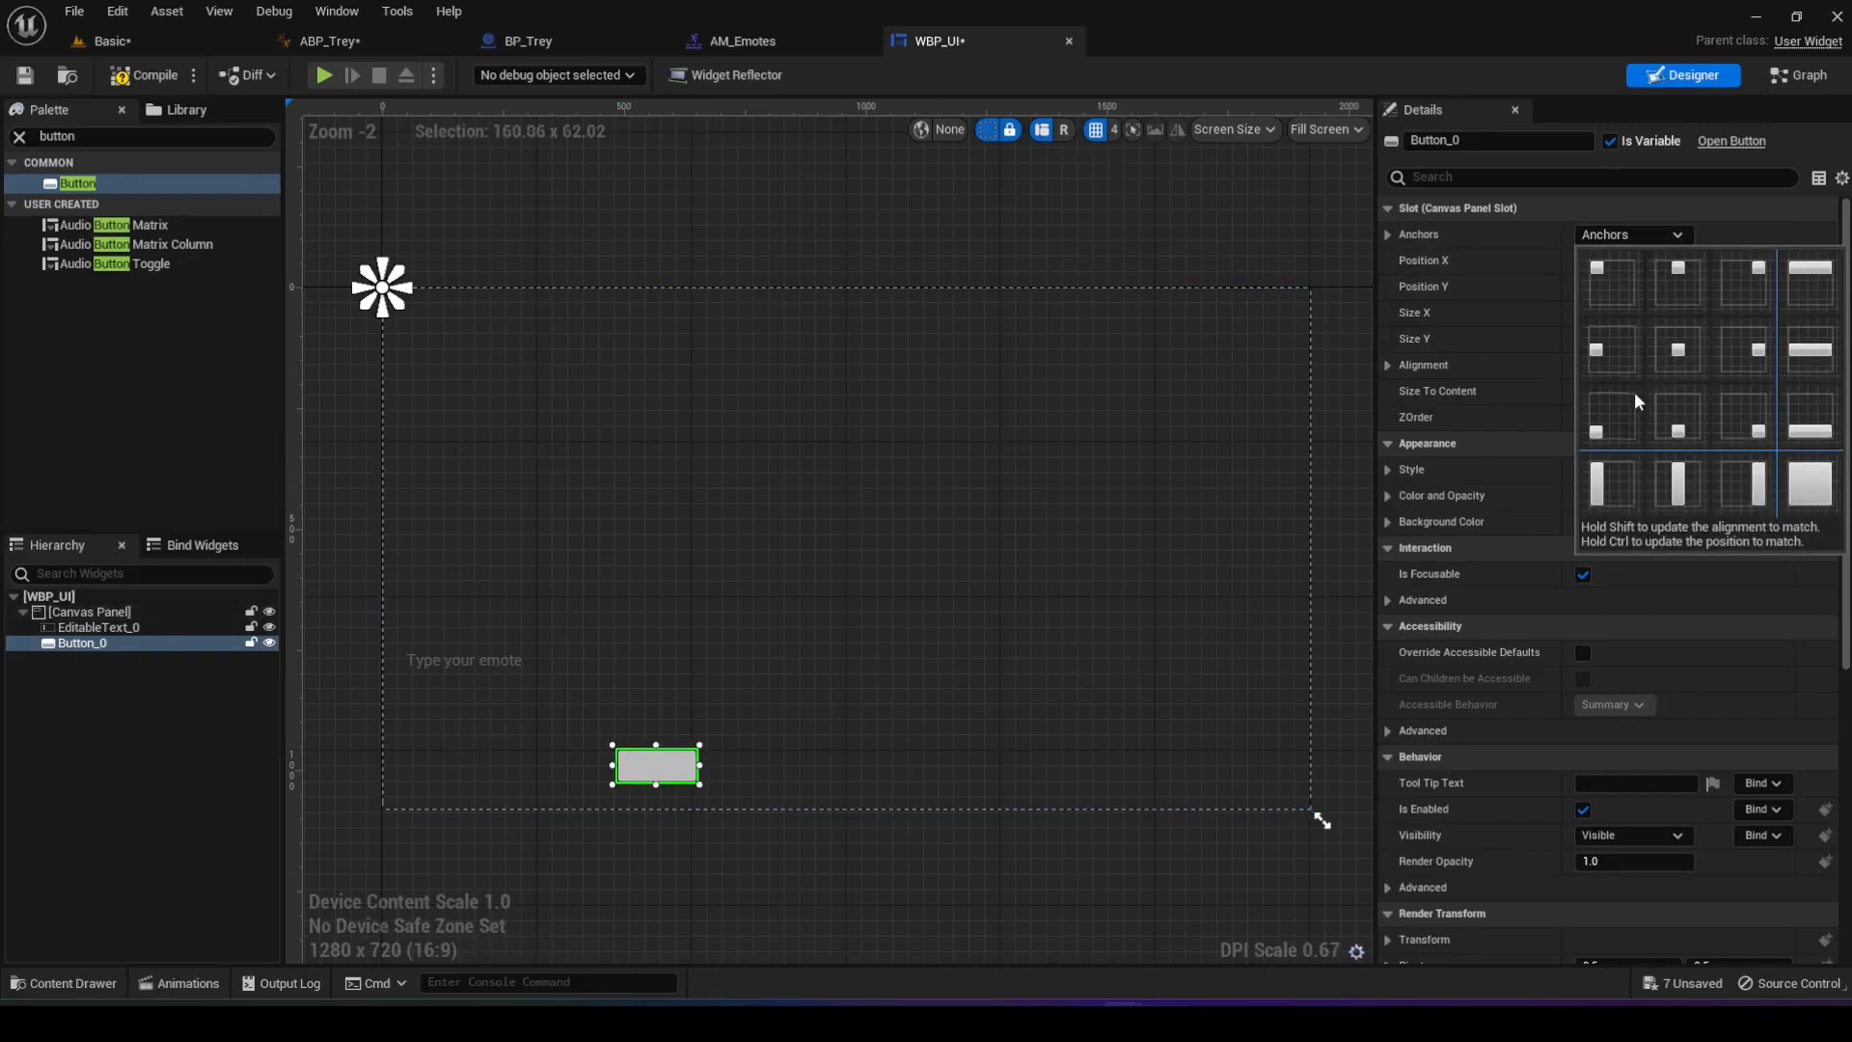
click(1612, 413)
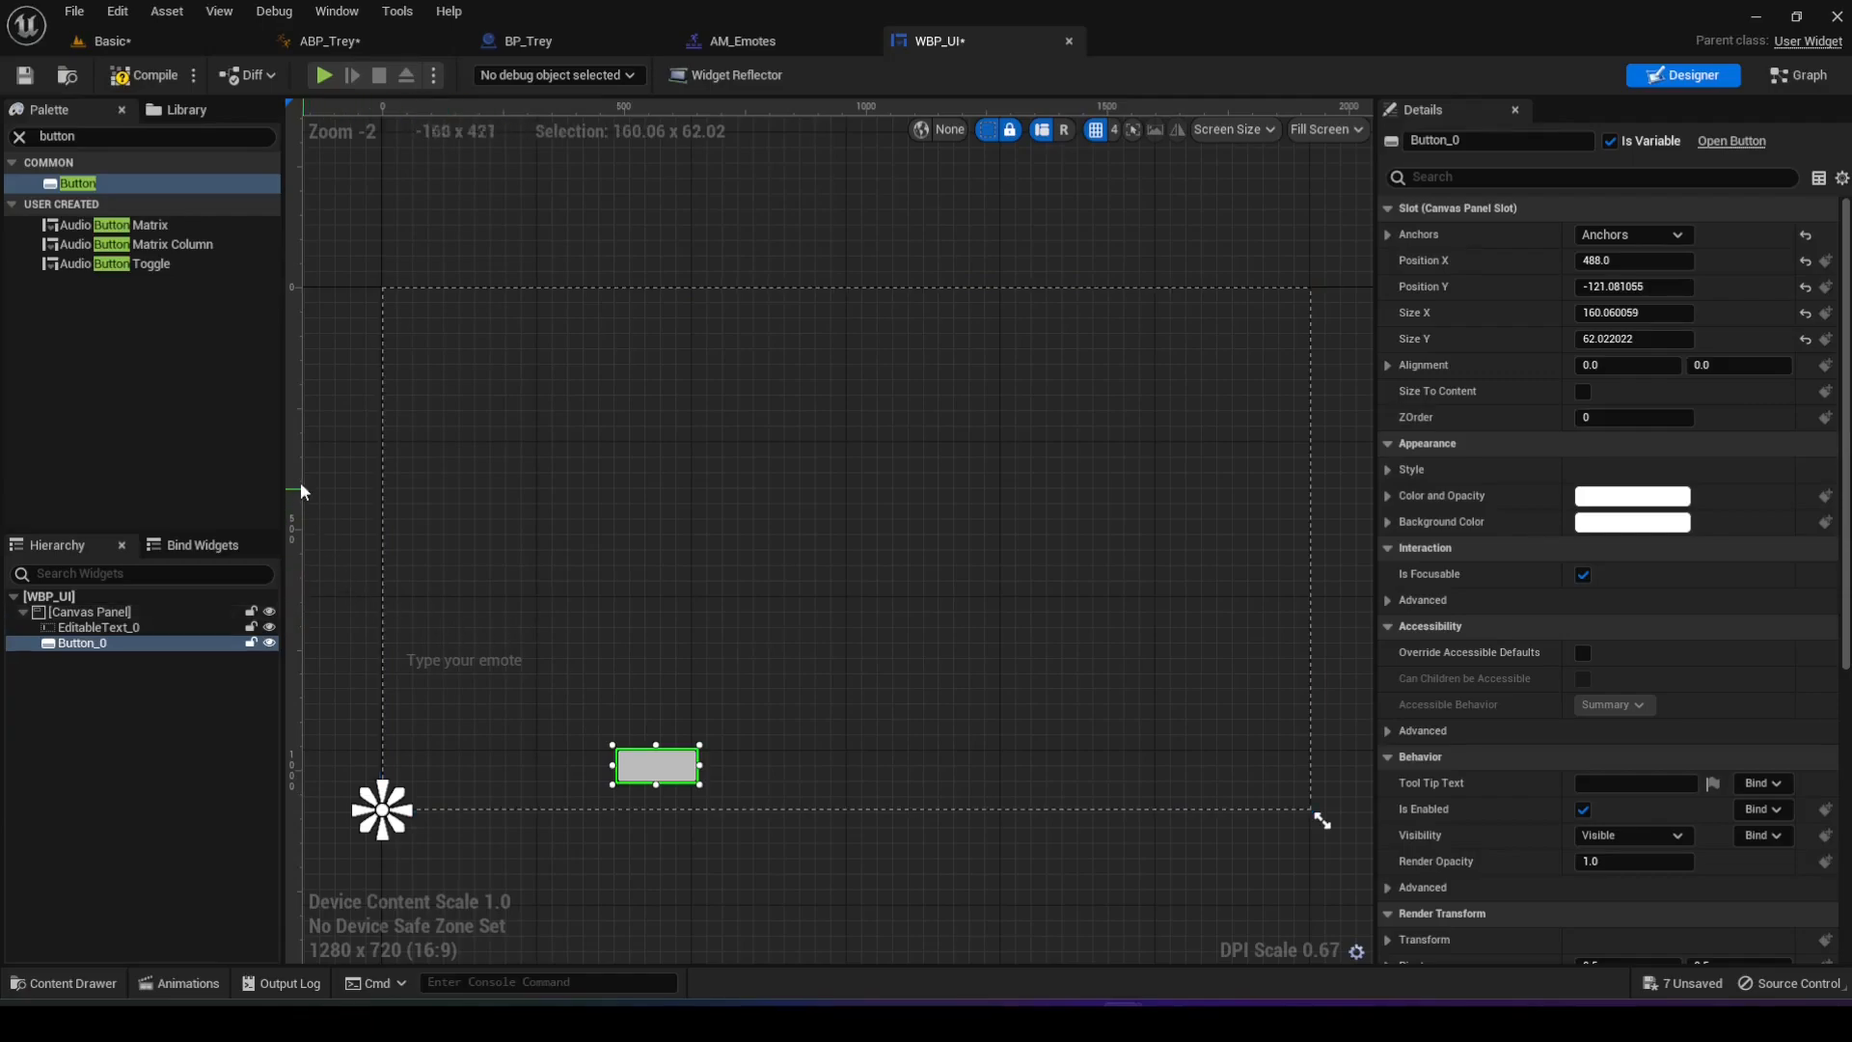
- Place a Text widget inside the button, removing the Text Box mistakenly added there
double_click(126, 136)
text(te)
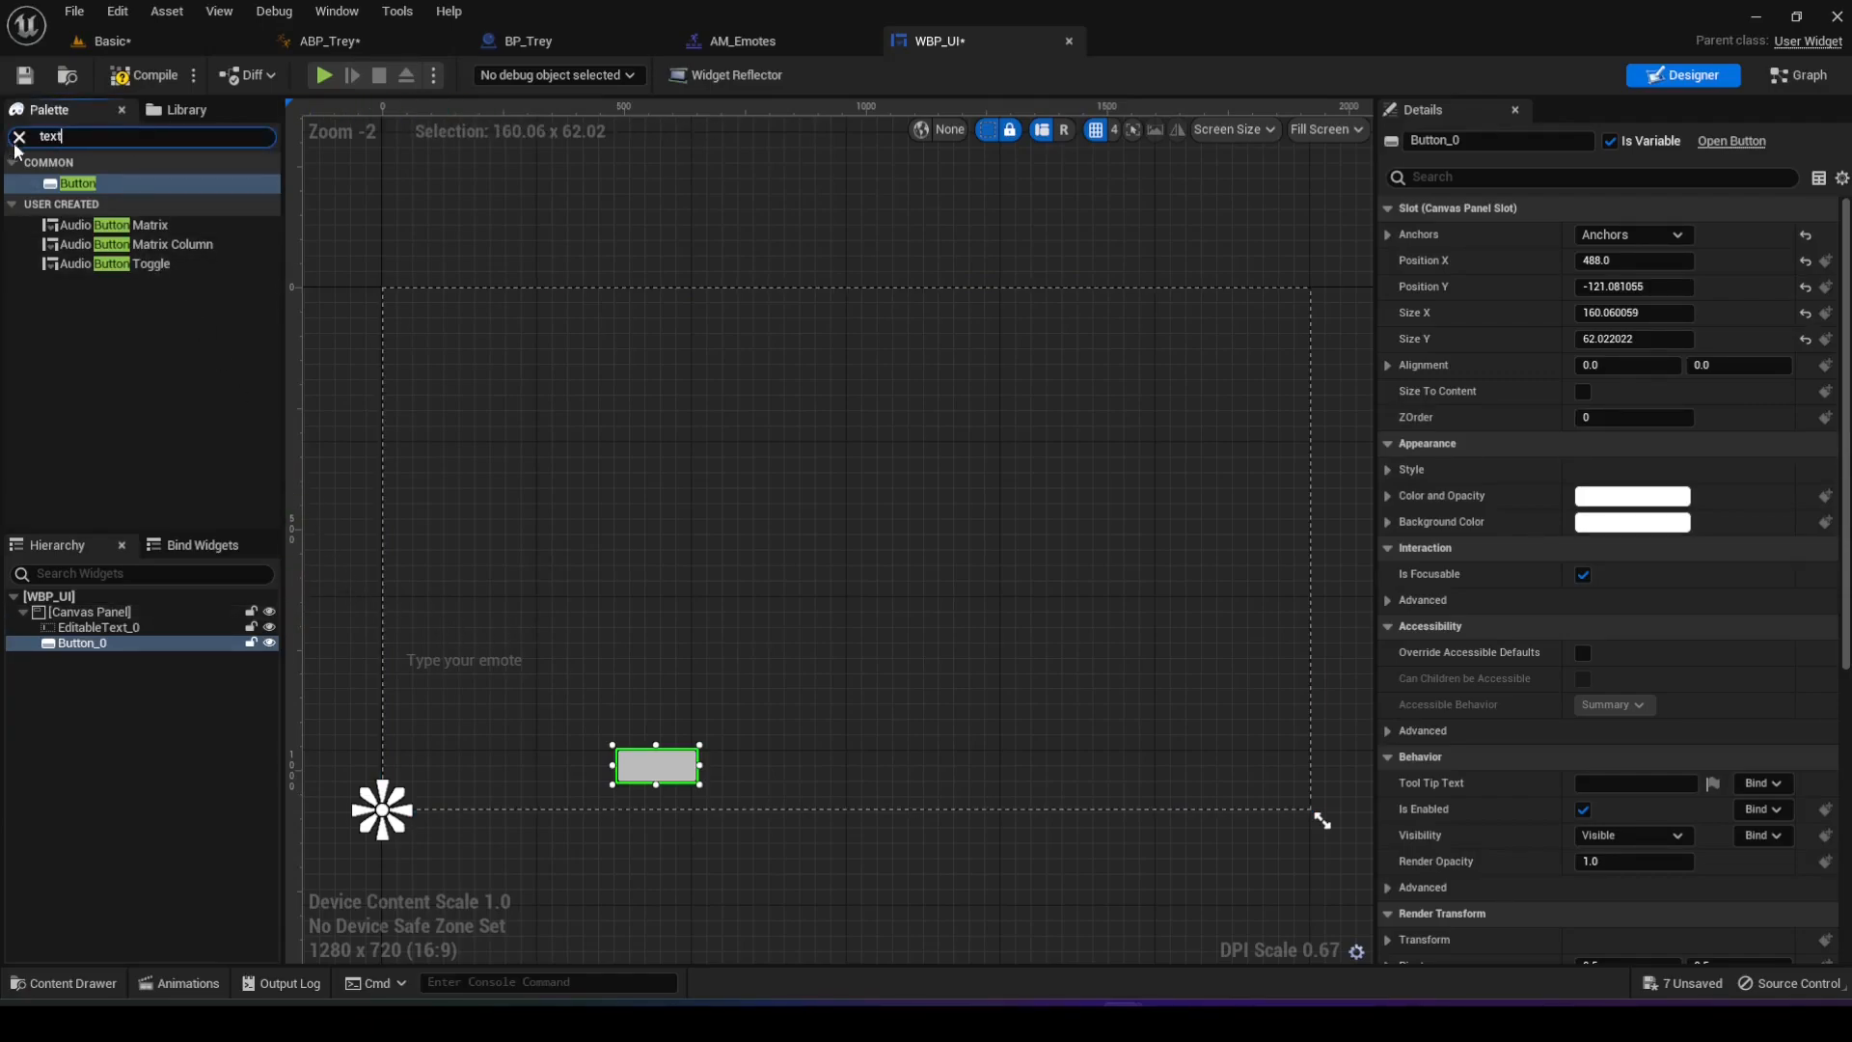
text(xt)
drag(84, 283, 666, 770)
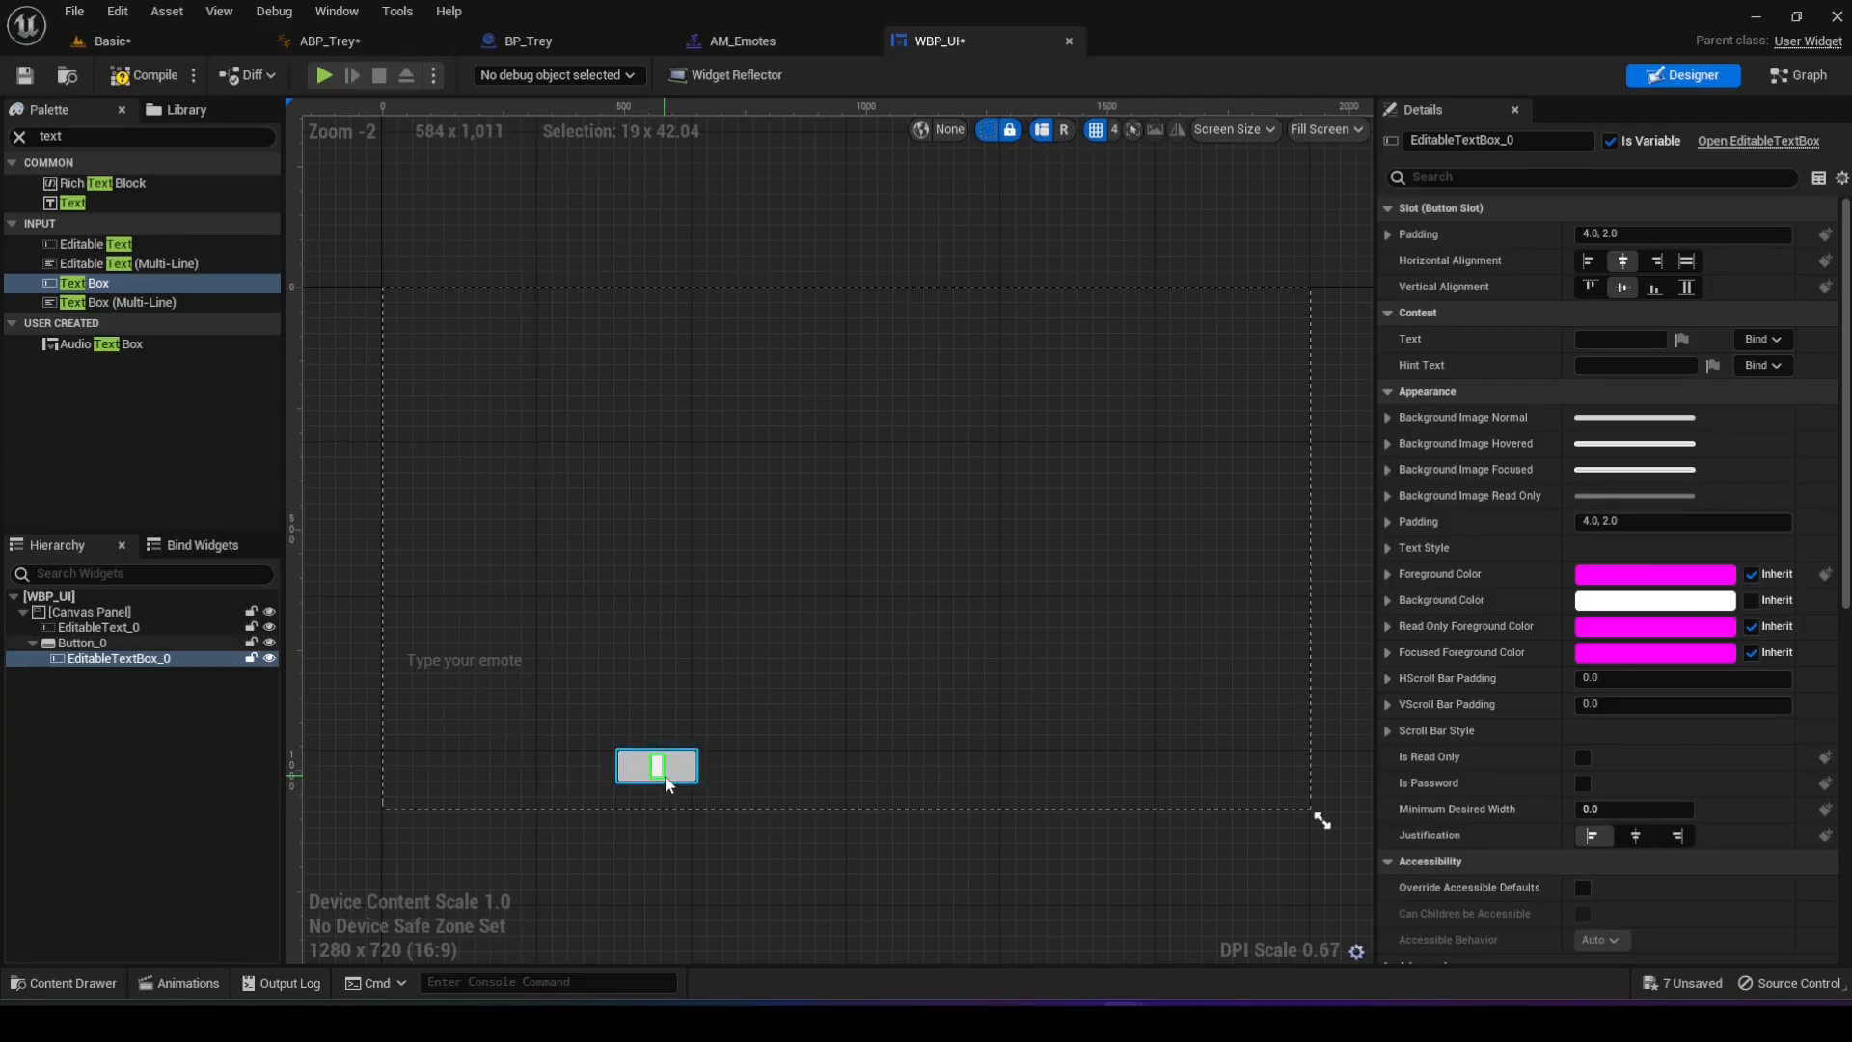
key(Delete)
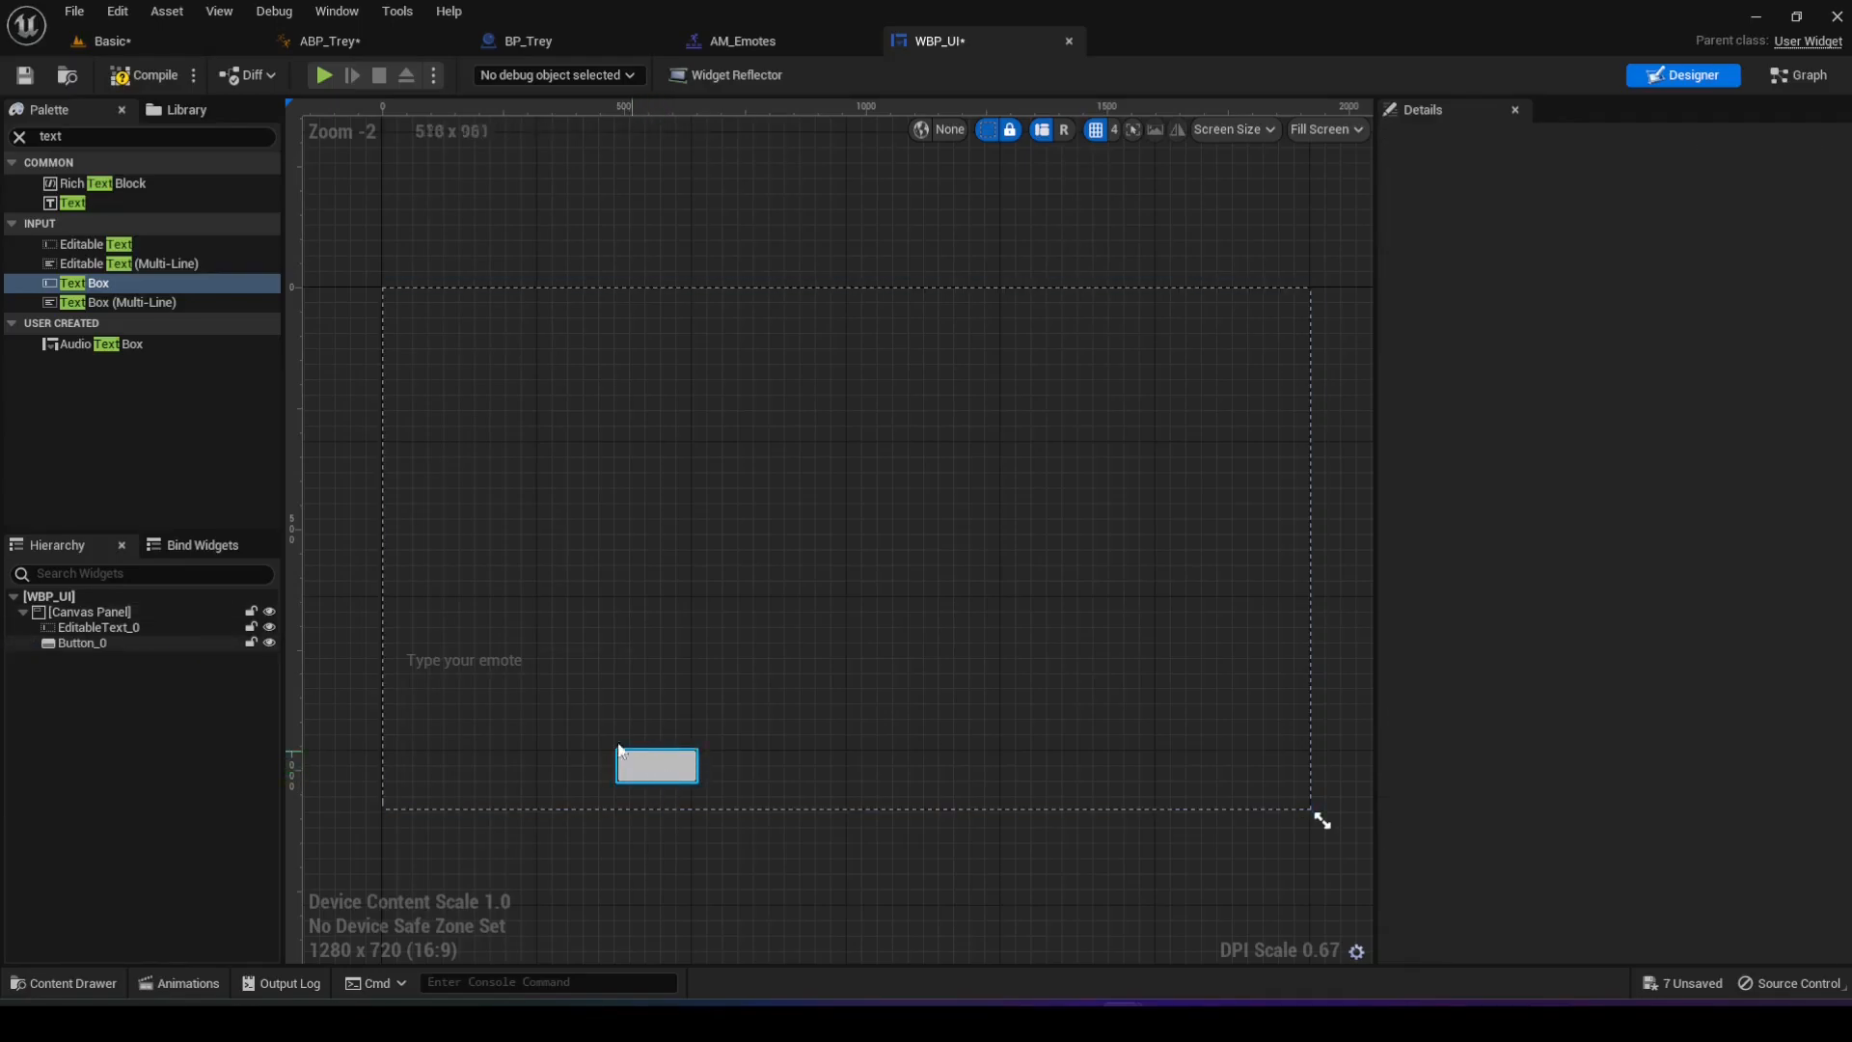
drag(64, 204, 641, 778)
click(693, 761)
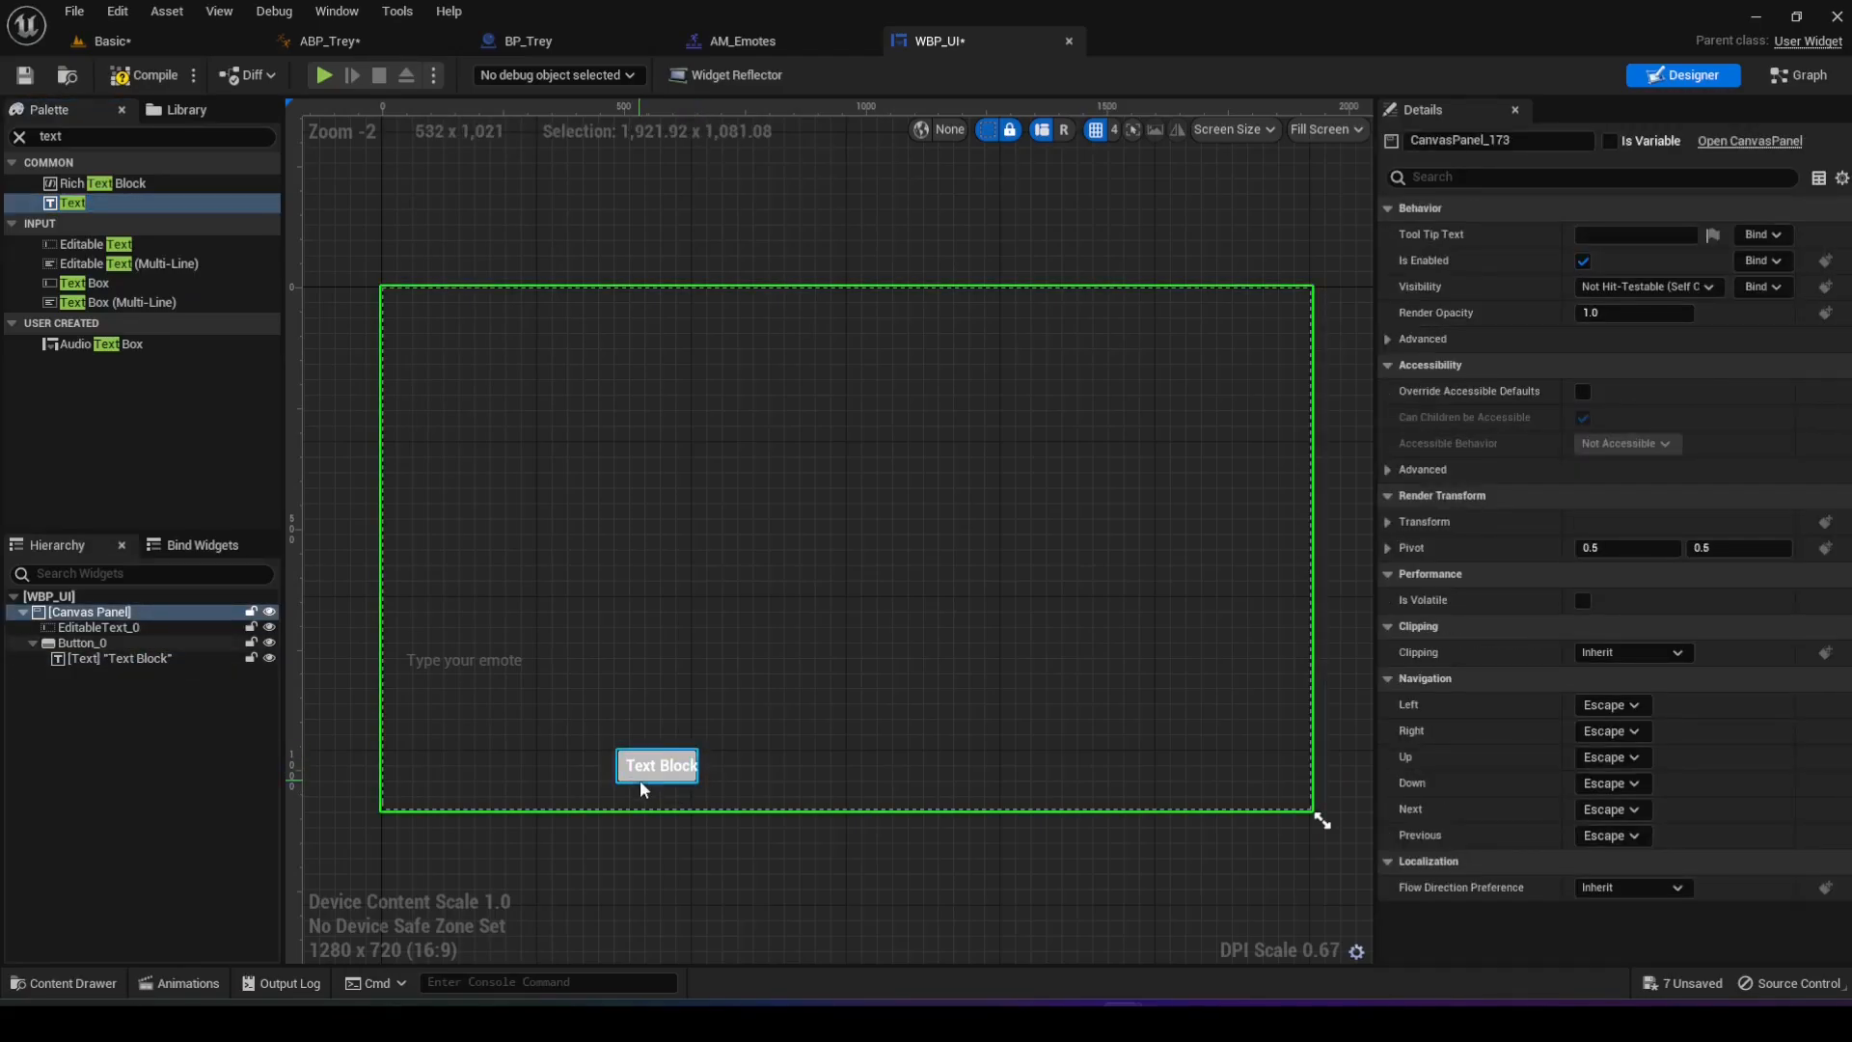
- Enlarge the button to about 190 by 66 and set its label text to "Send"
click(694, 762)
click(683, 768)
click(1640, 341)
text(Send)
click(856, 243)
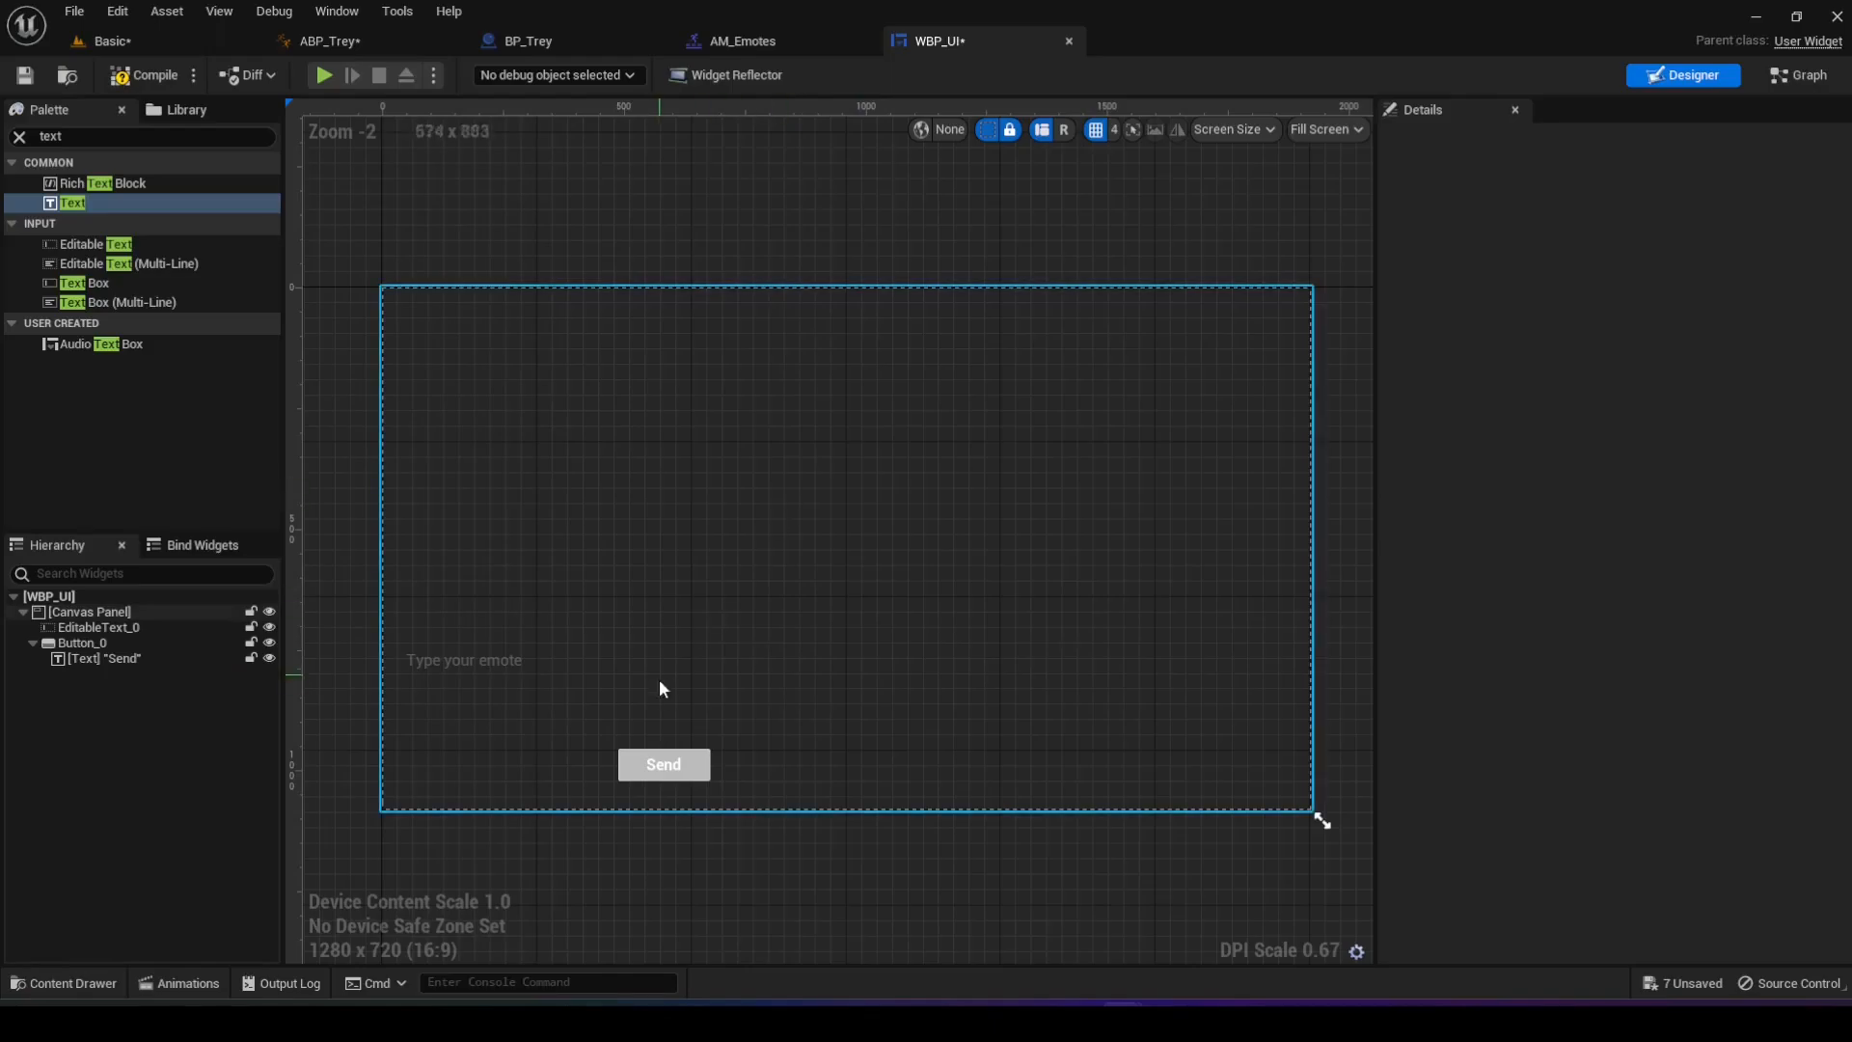
- Move the Send button clear of the editable text's right edge, to about X 596, Y -117
click(662, 765)
click(660, 767)
click(660, 767)
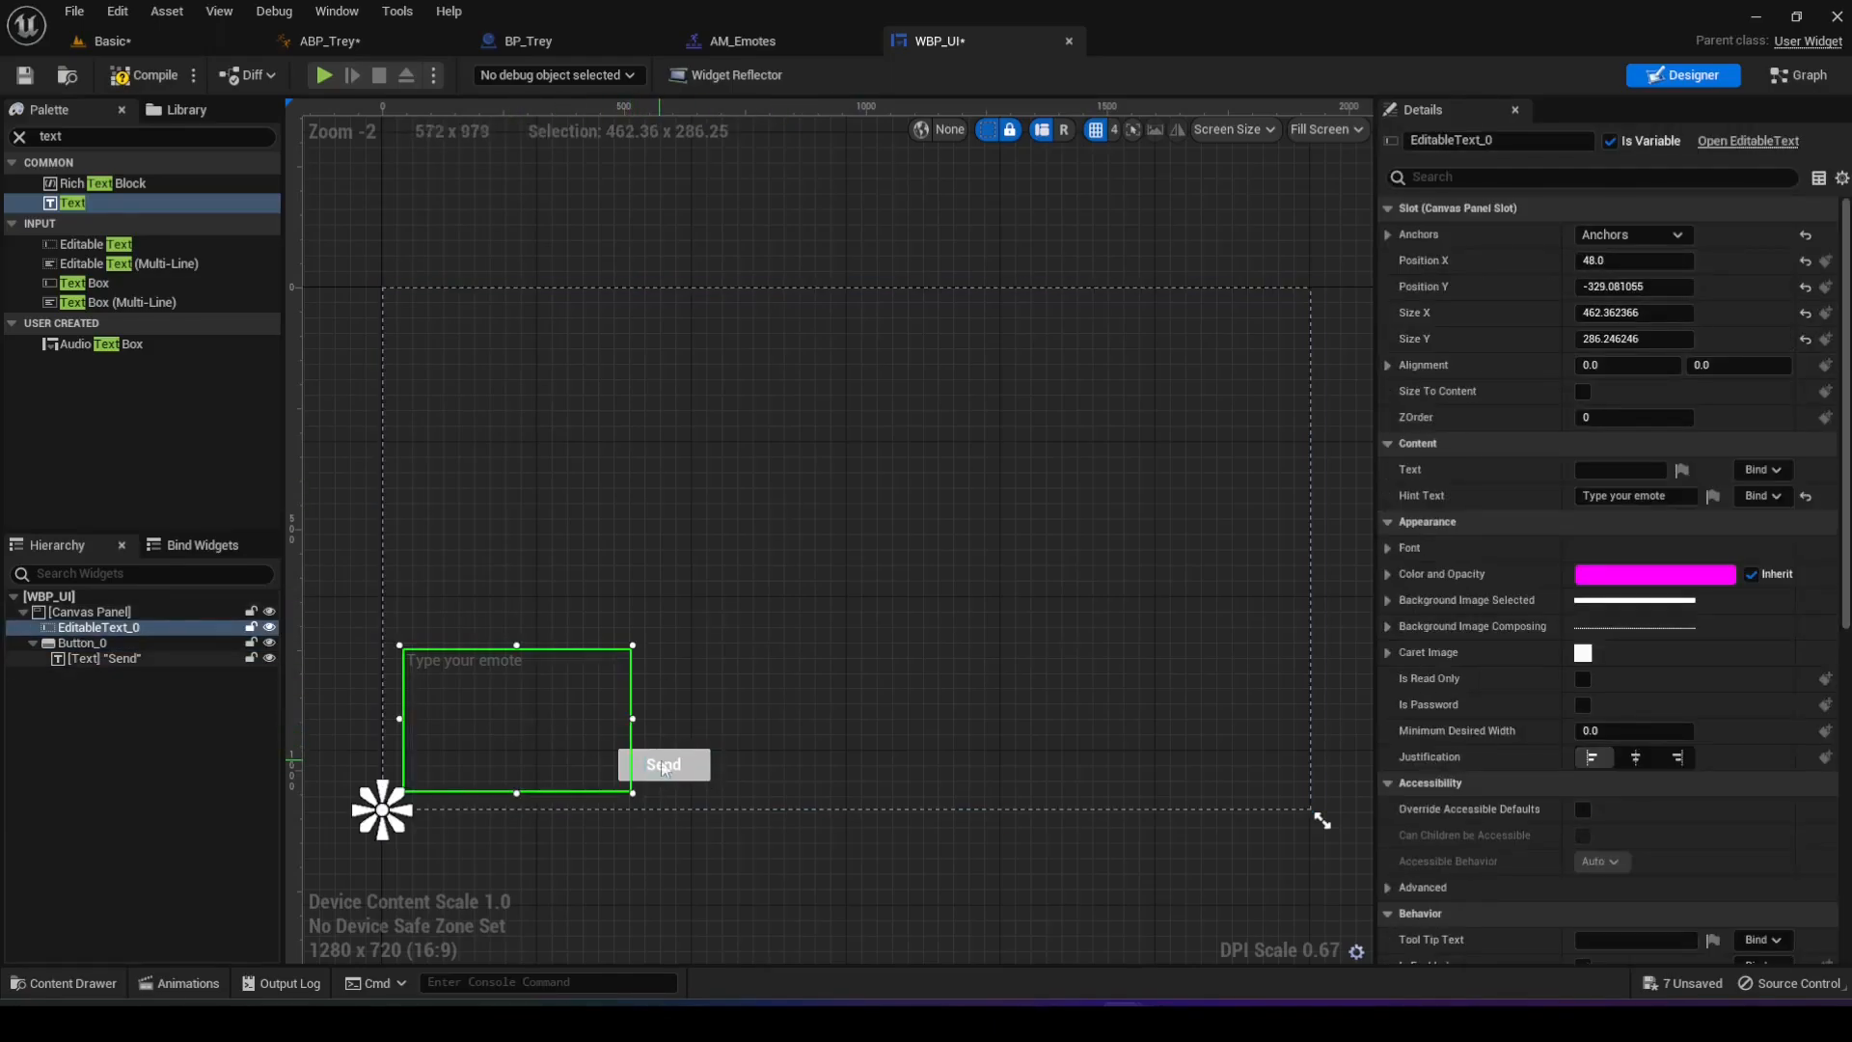
click(687, 779)
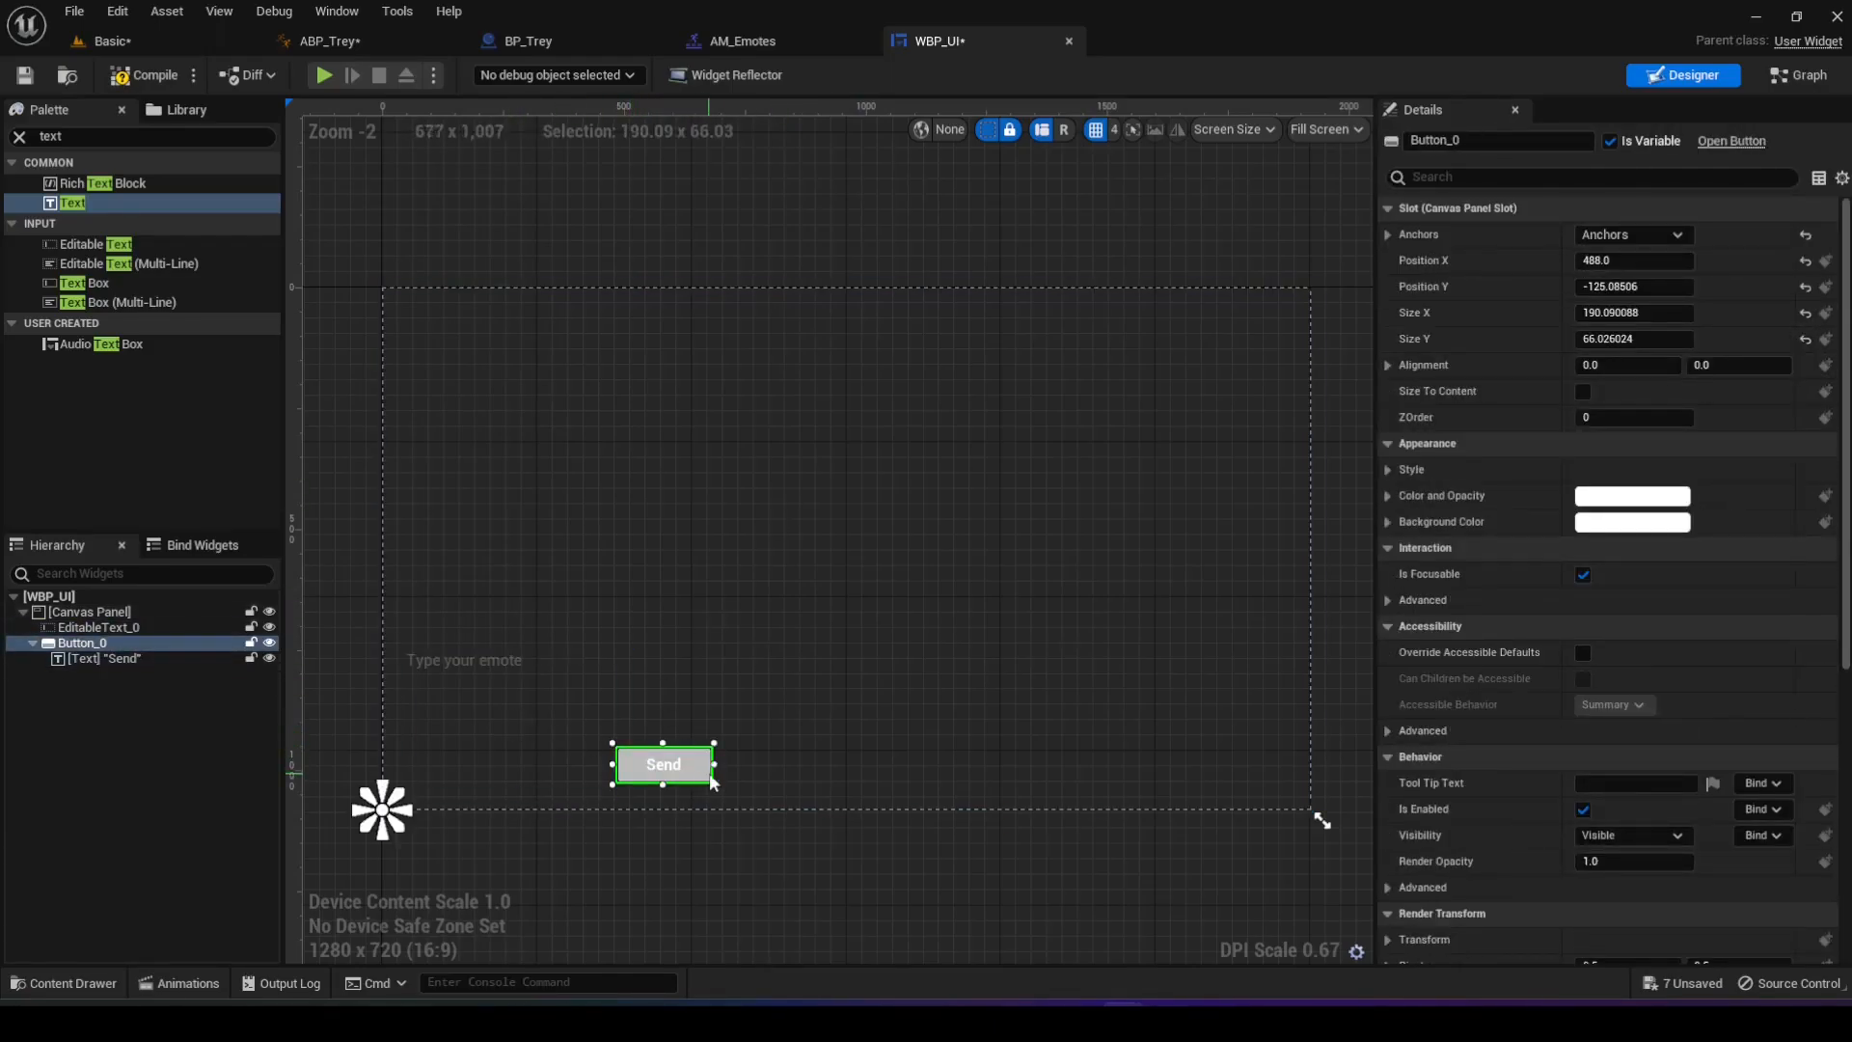
drag(708, 772, 754, 774)
click(351, 529)
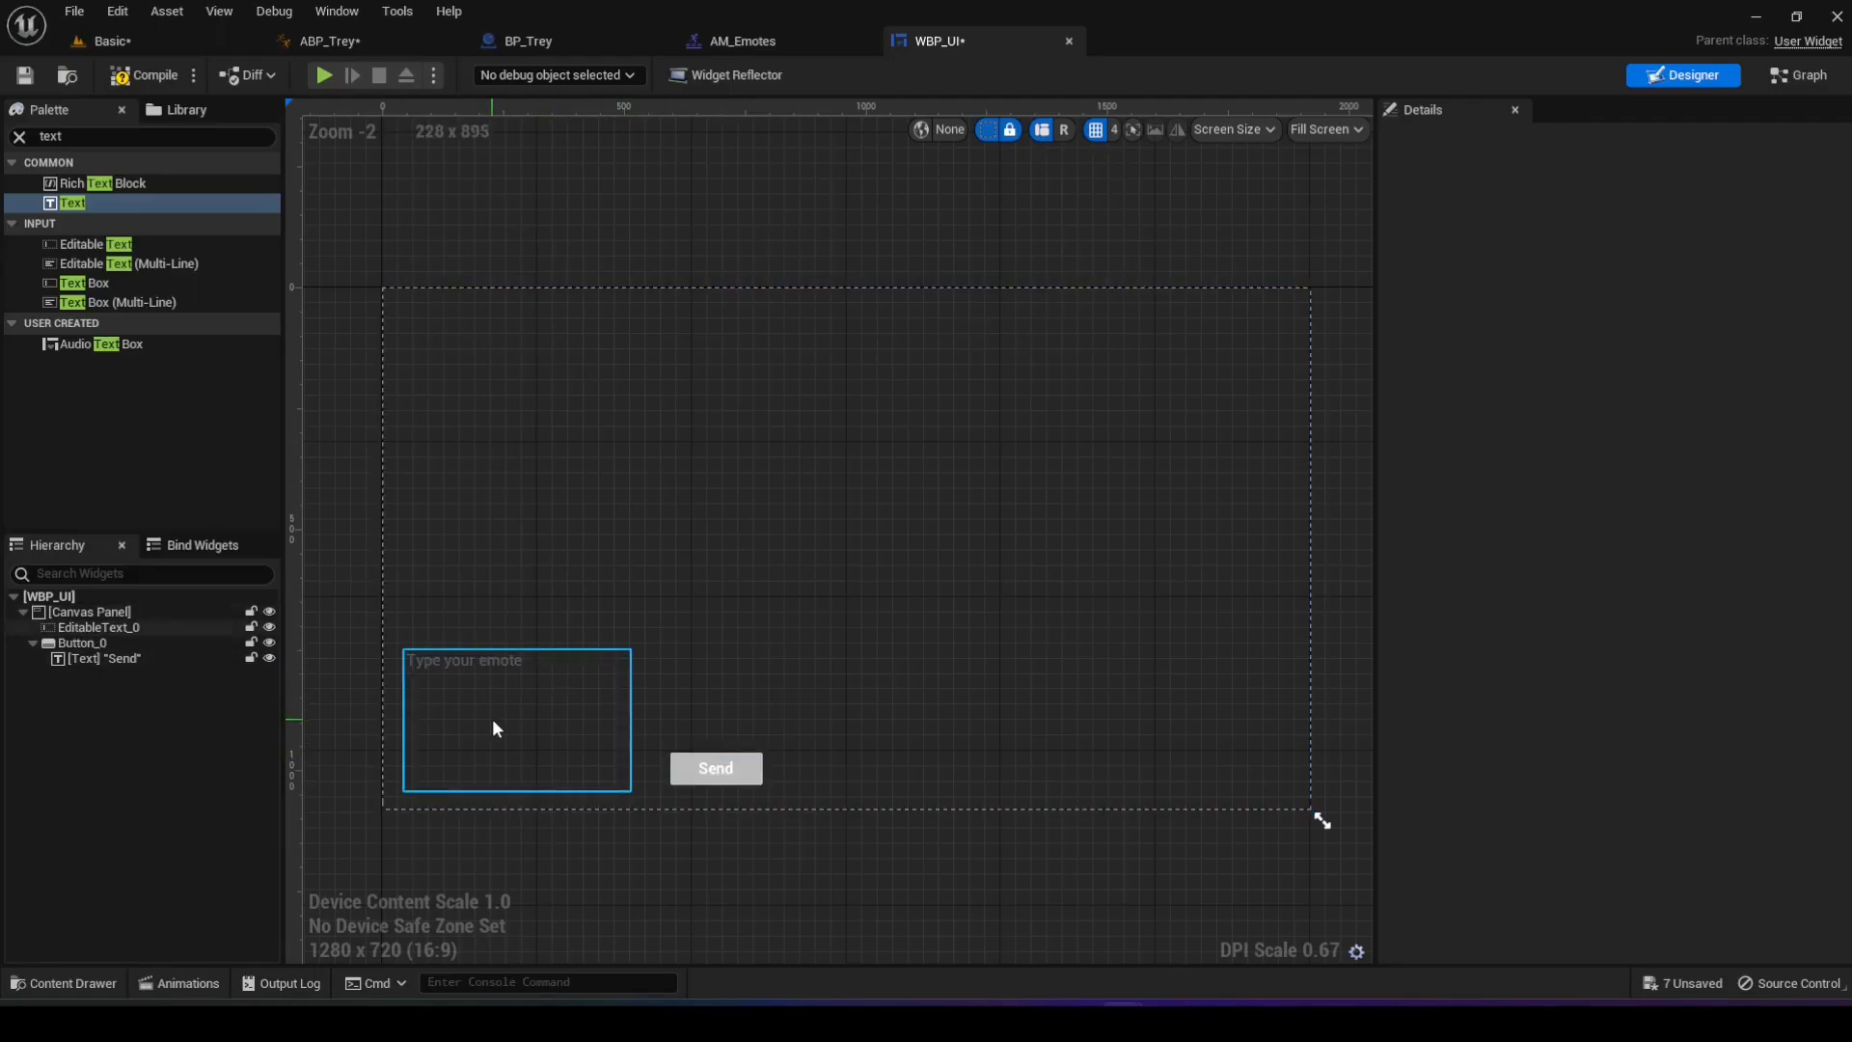
- Rename the button in the widget hierarchy as SendButton
click(80, 645)
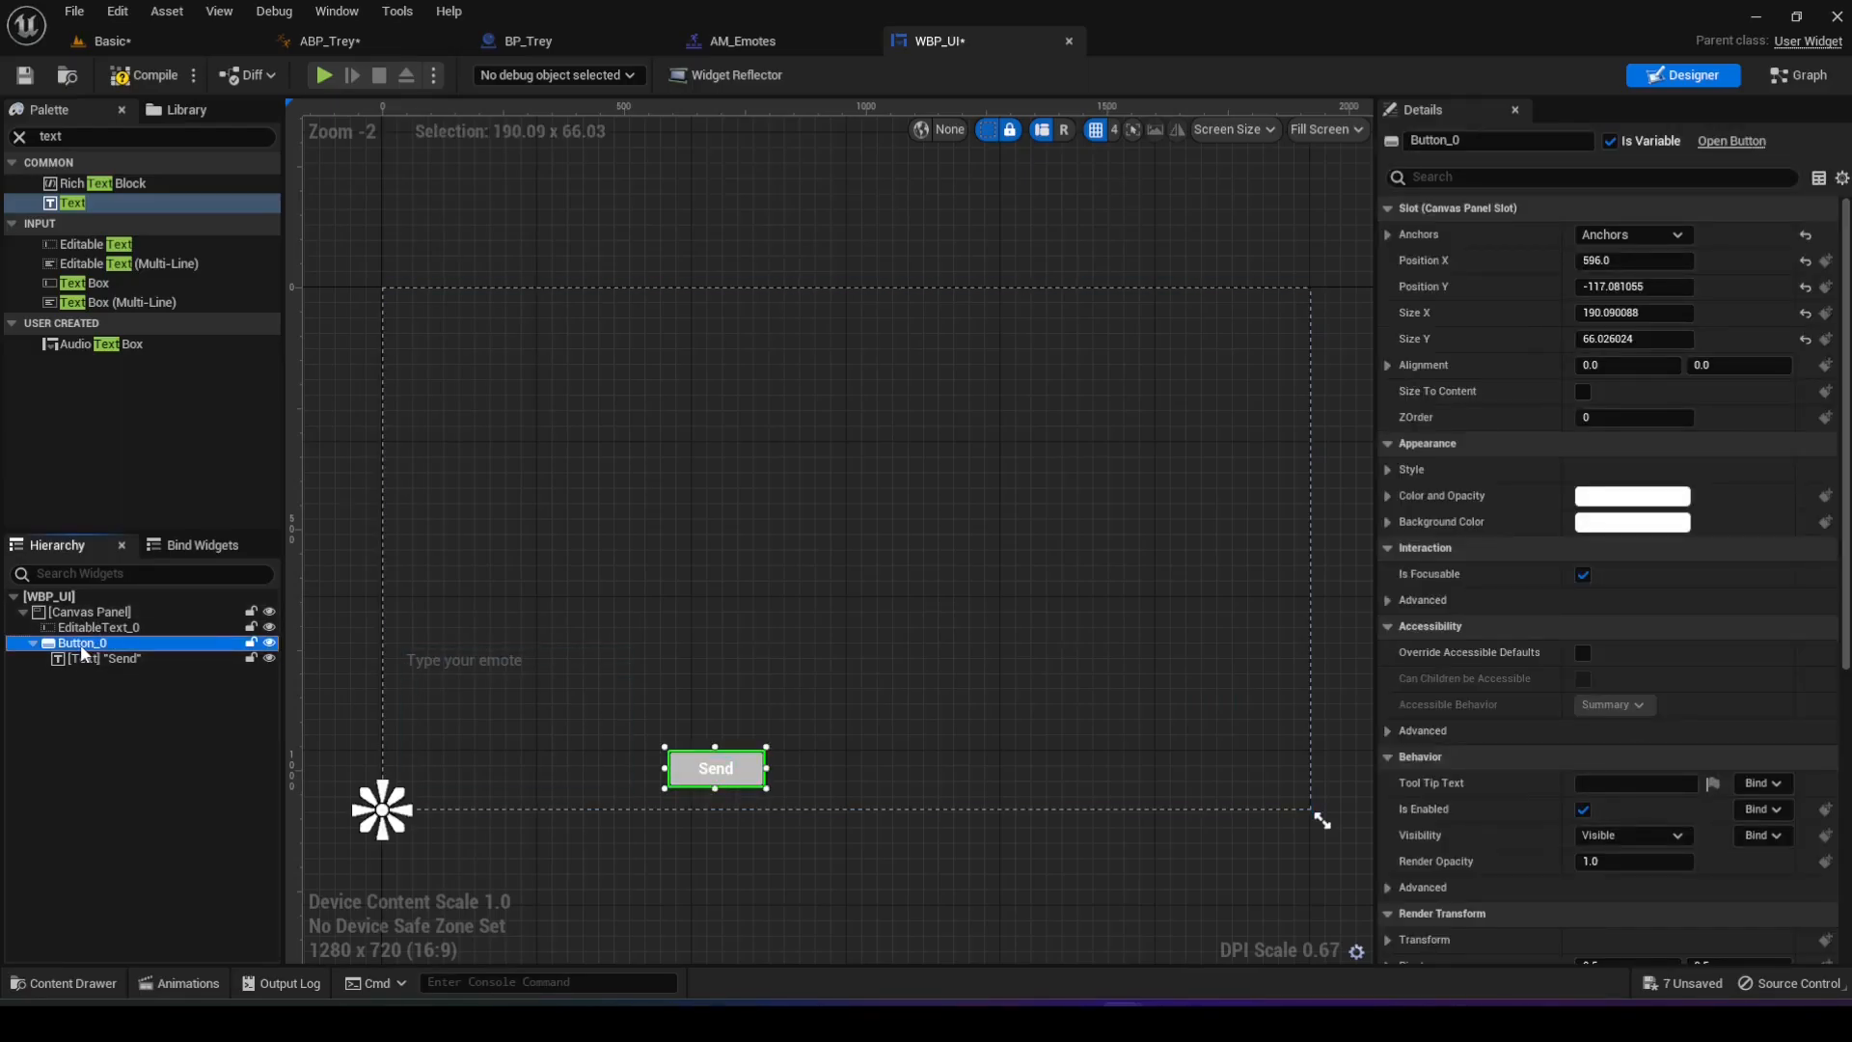
click(81, 645)
text(SA)
text(ndButton)
key(Return)
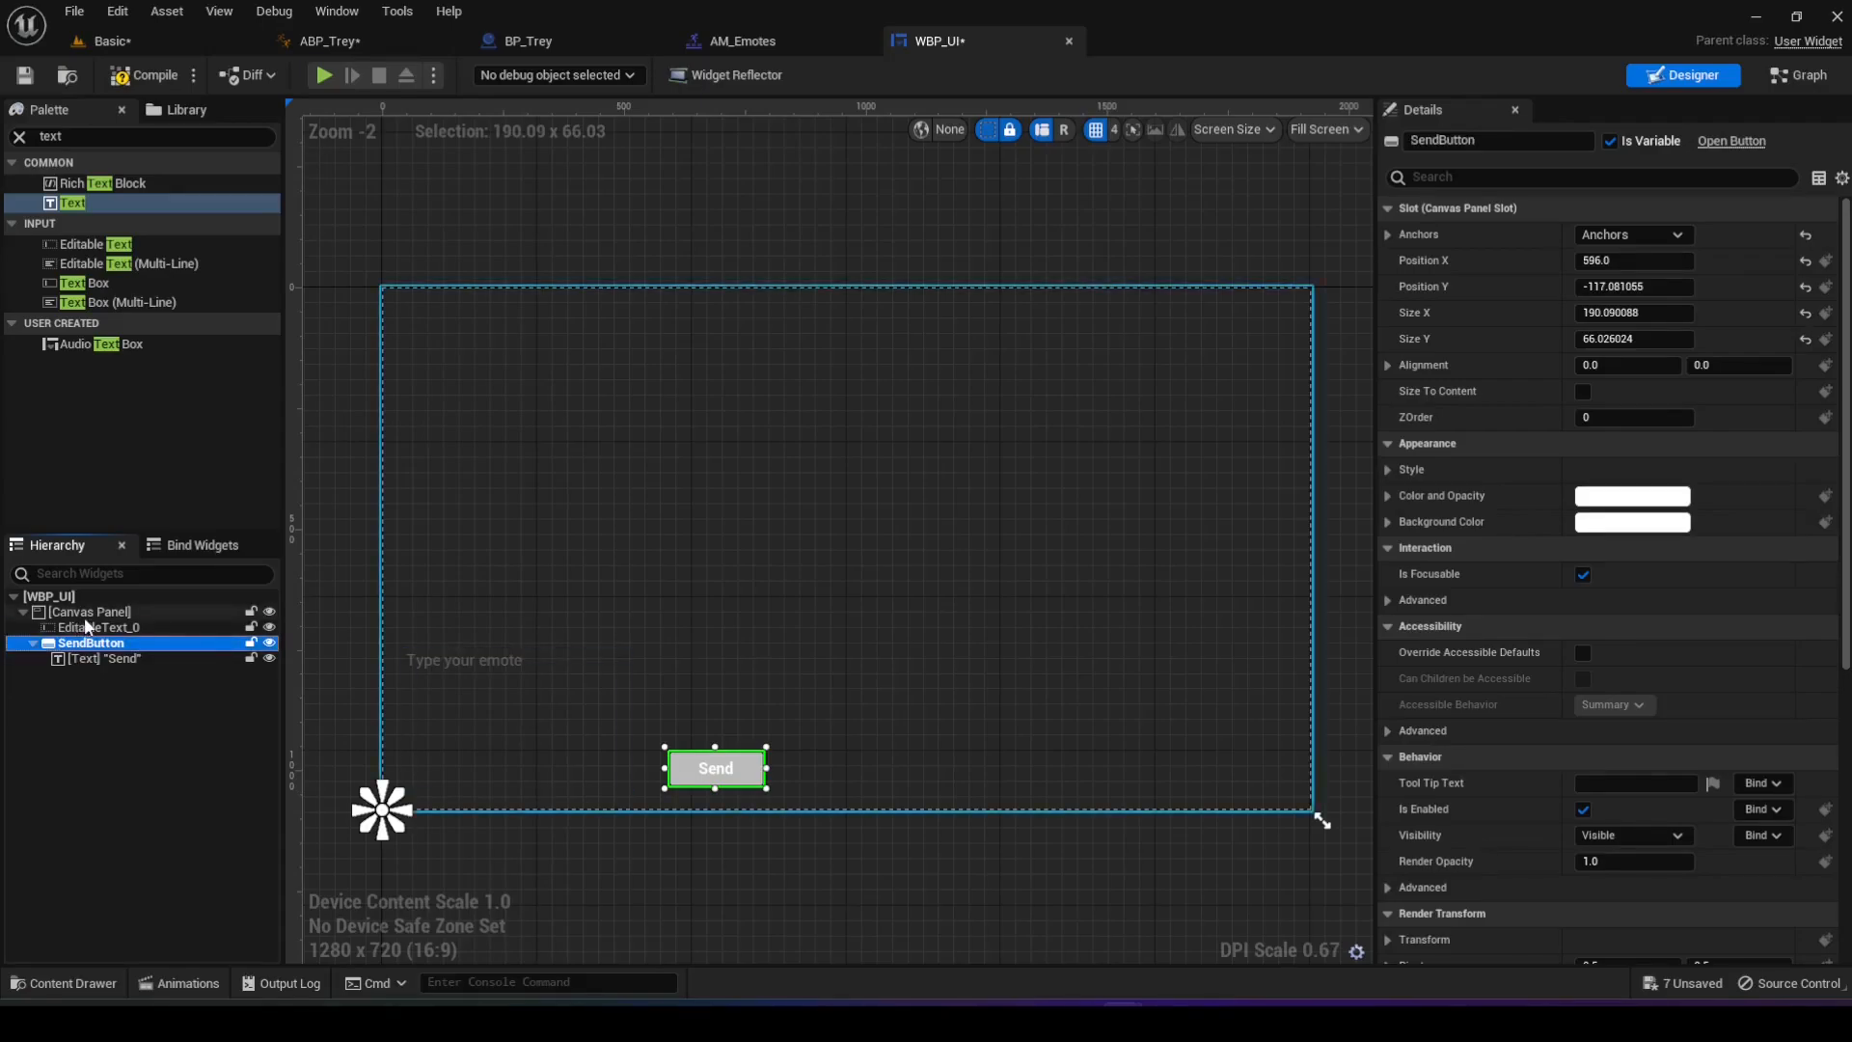
- Rename the editable text widget in the hierarchy as Chat
click(88, 629)
click(88, 629)
text(Chat)
key(Return)
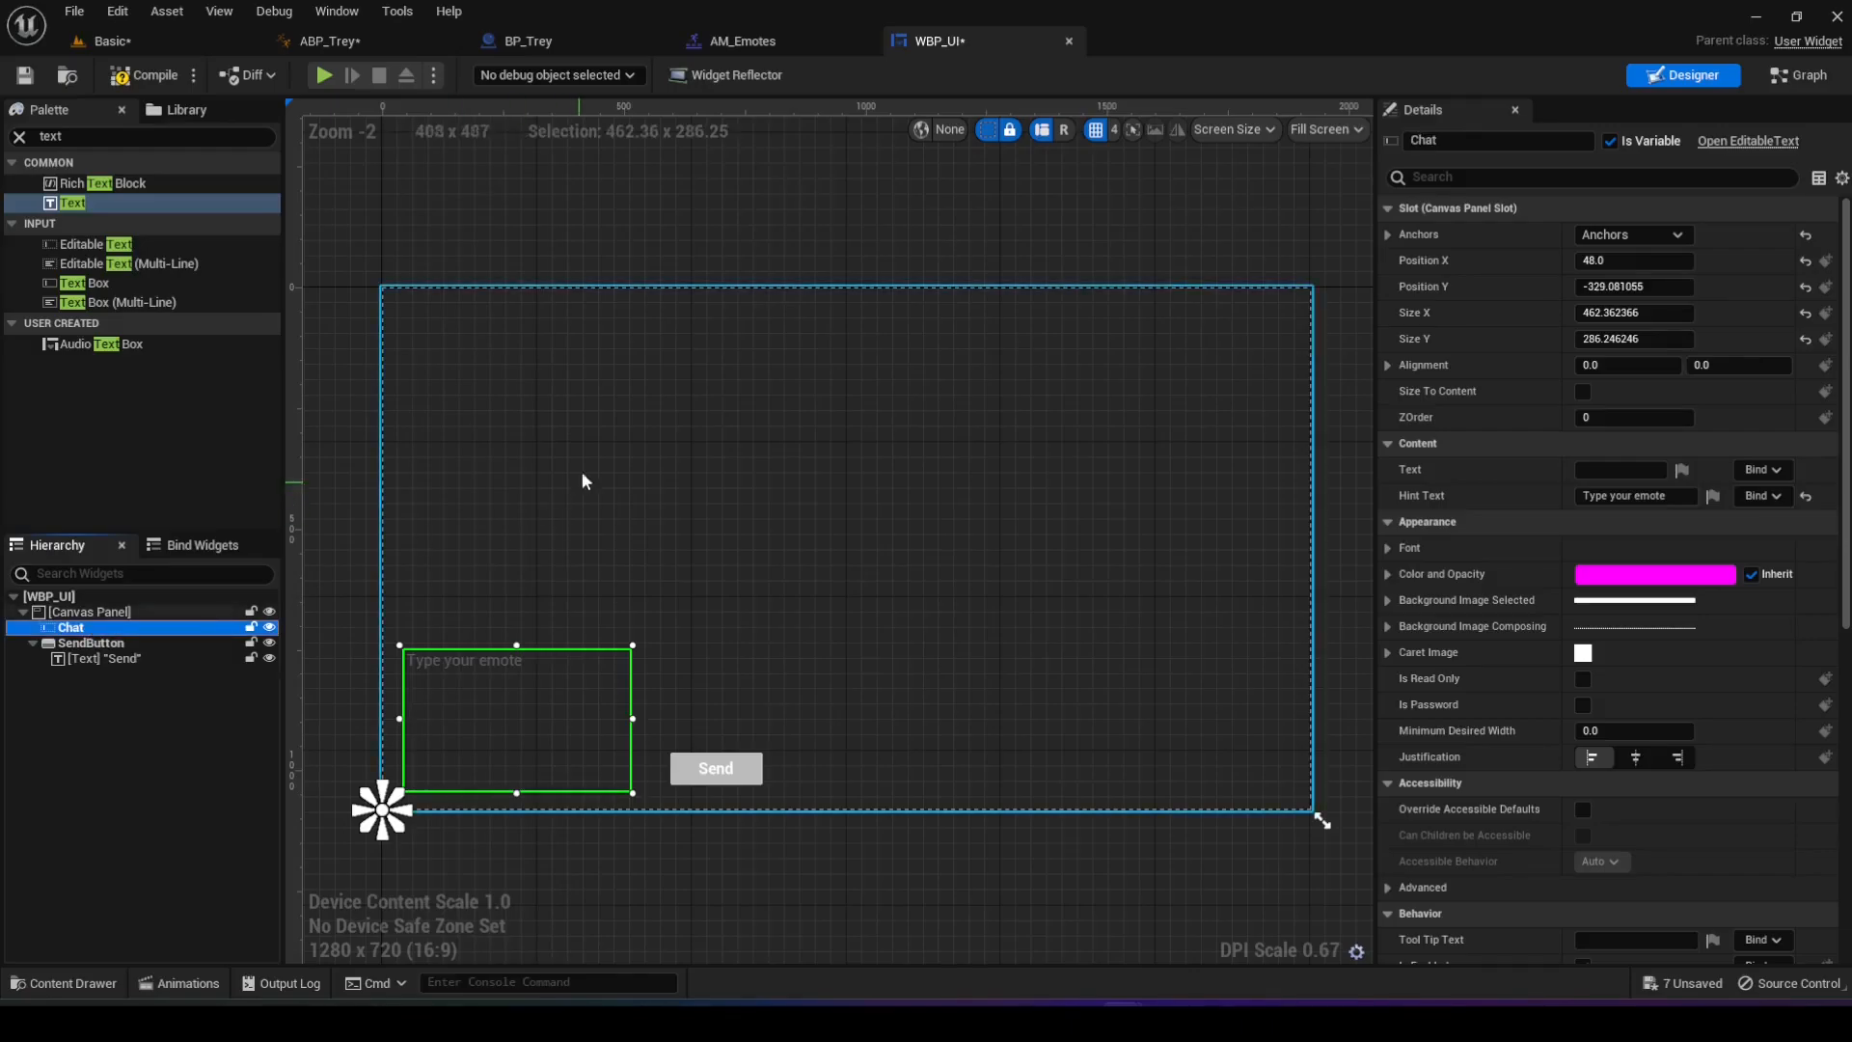
click(691, 849)
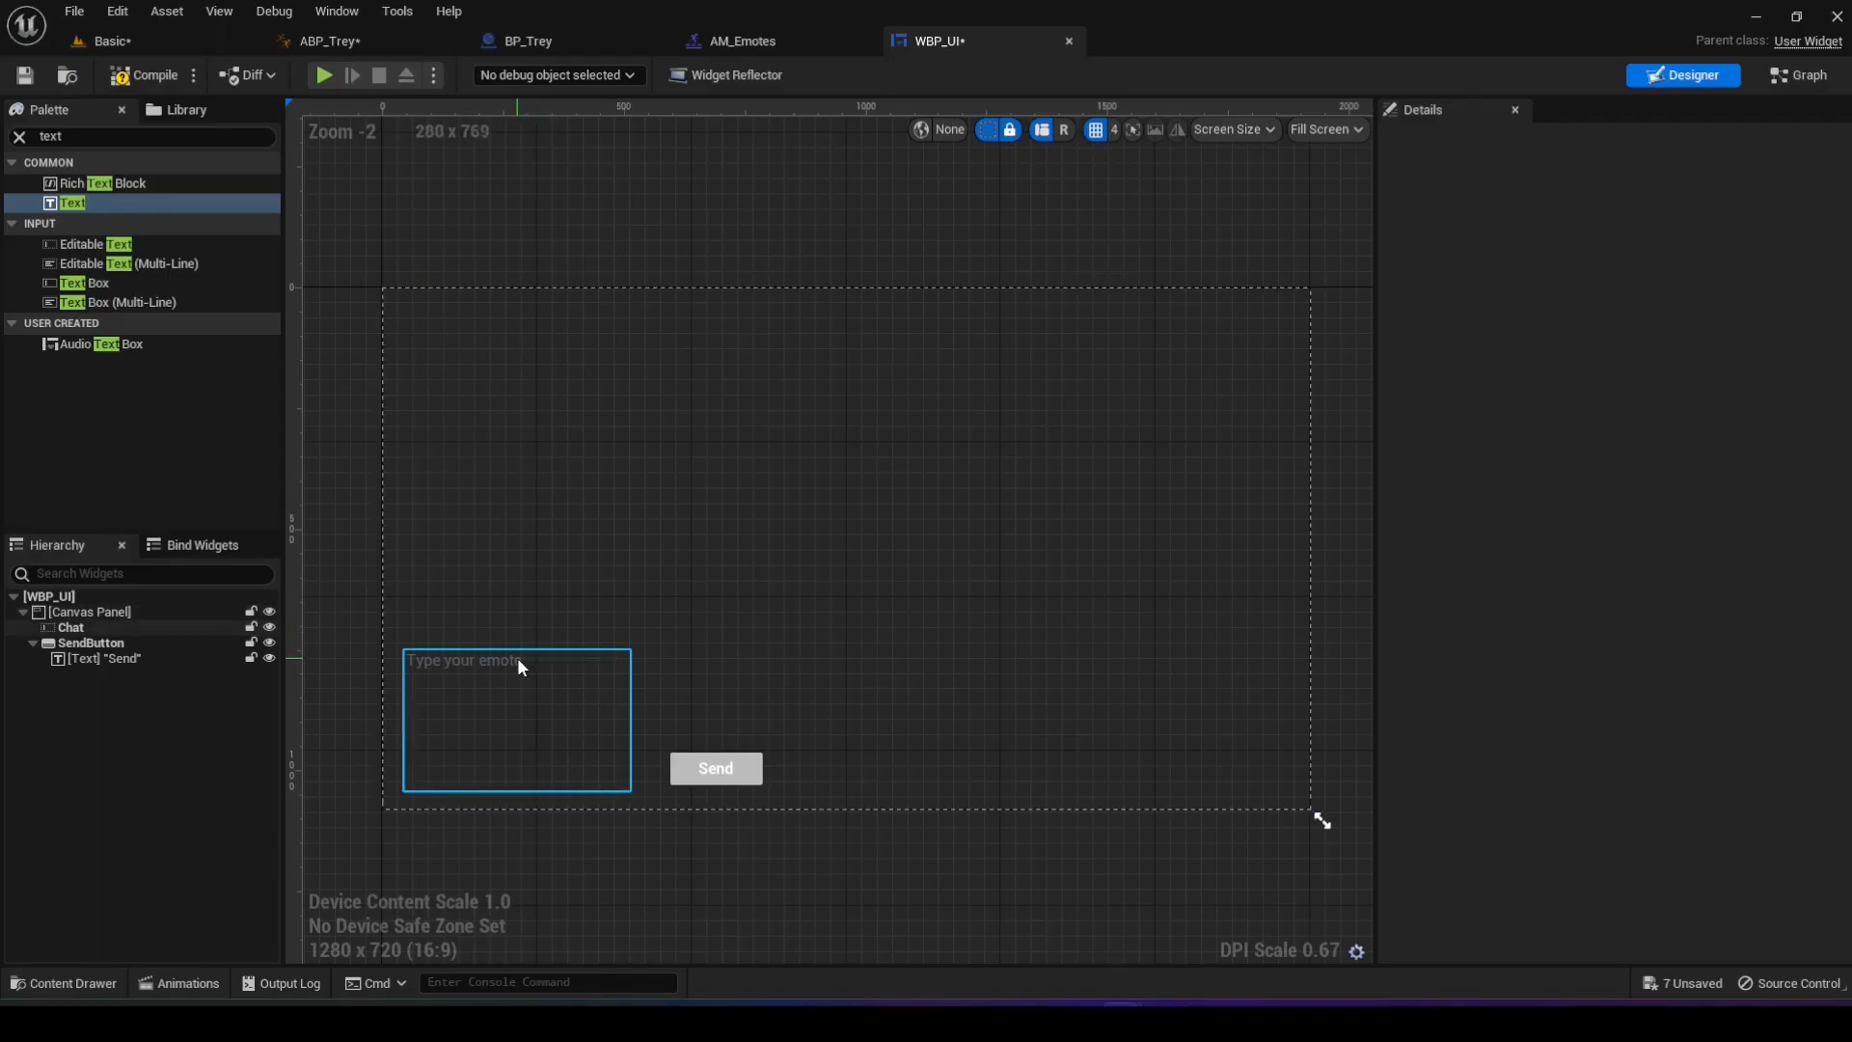
- Check the section names in the AM_Emotes montage, then return to WBP_UI and save it
click(752, 44)
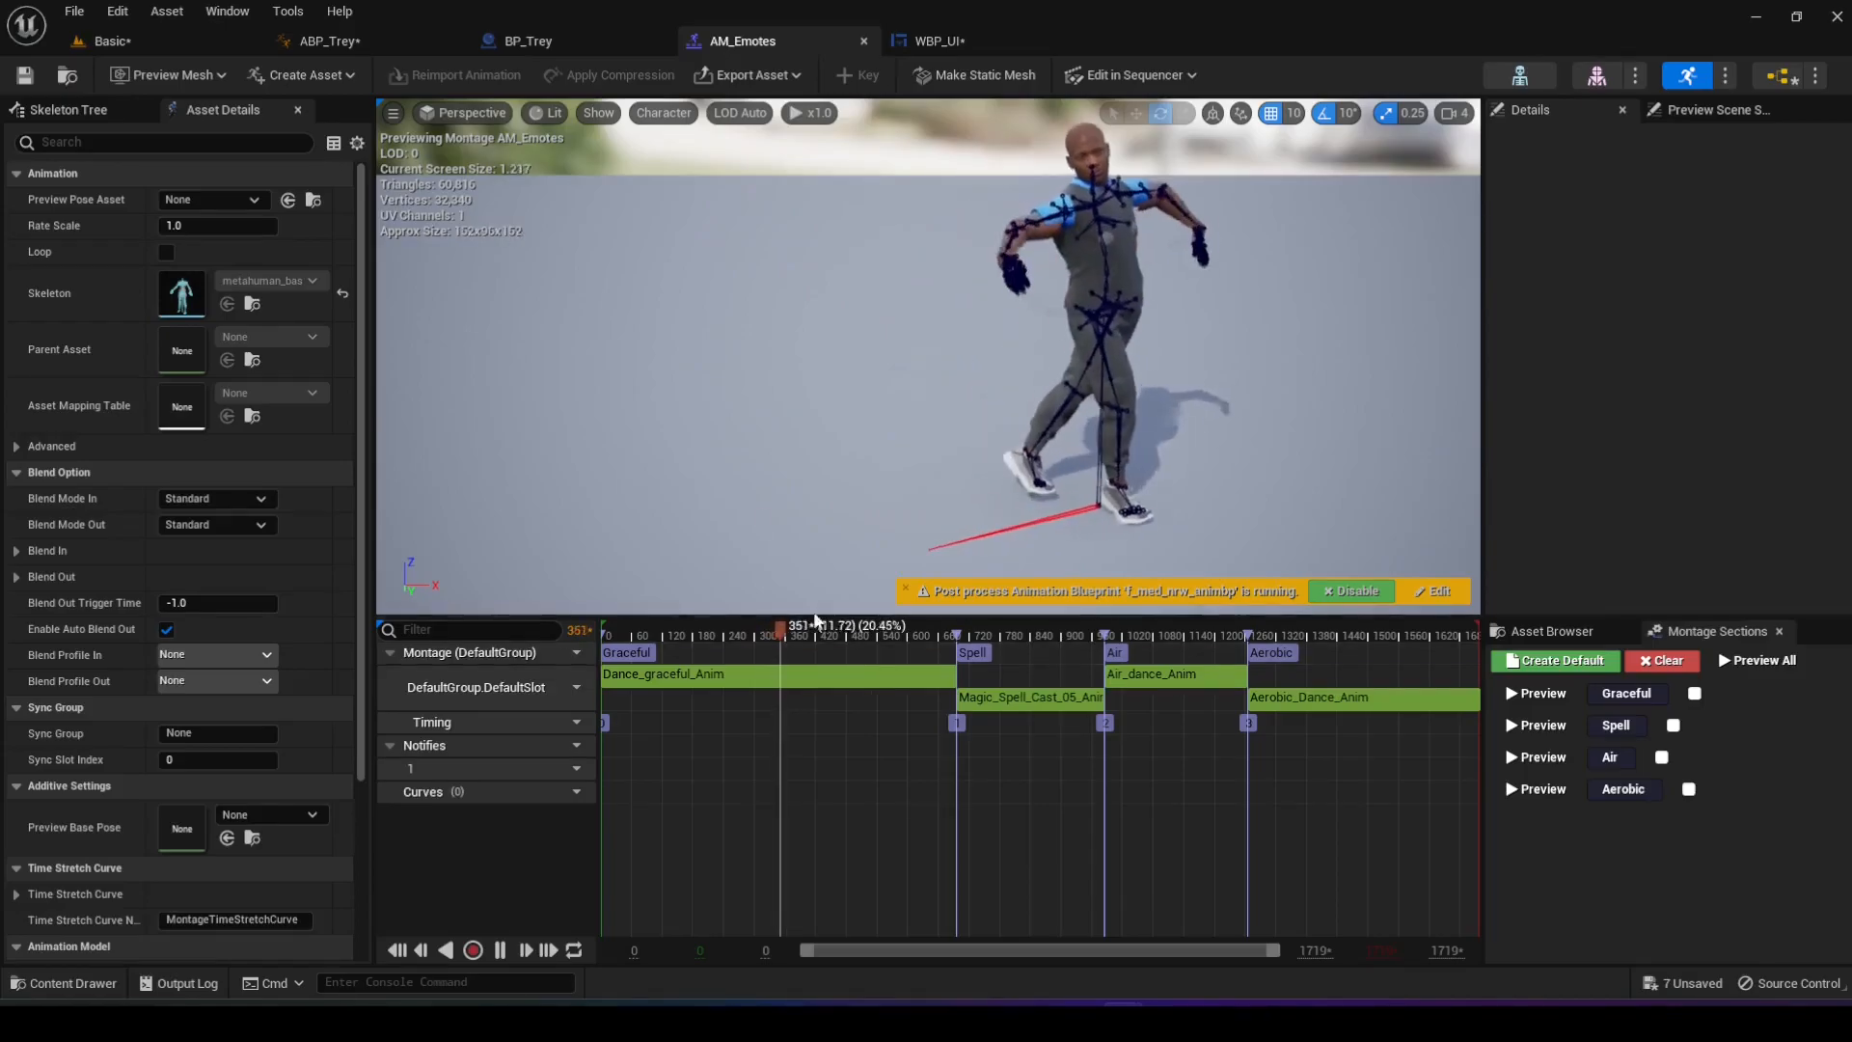
click(921, 41)
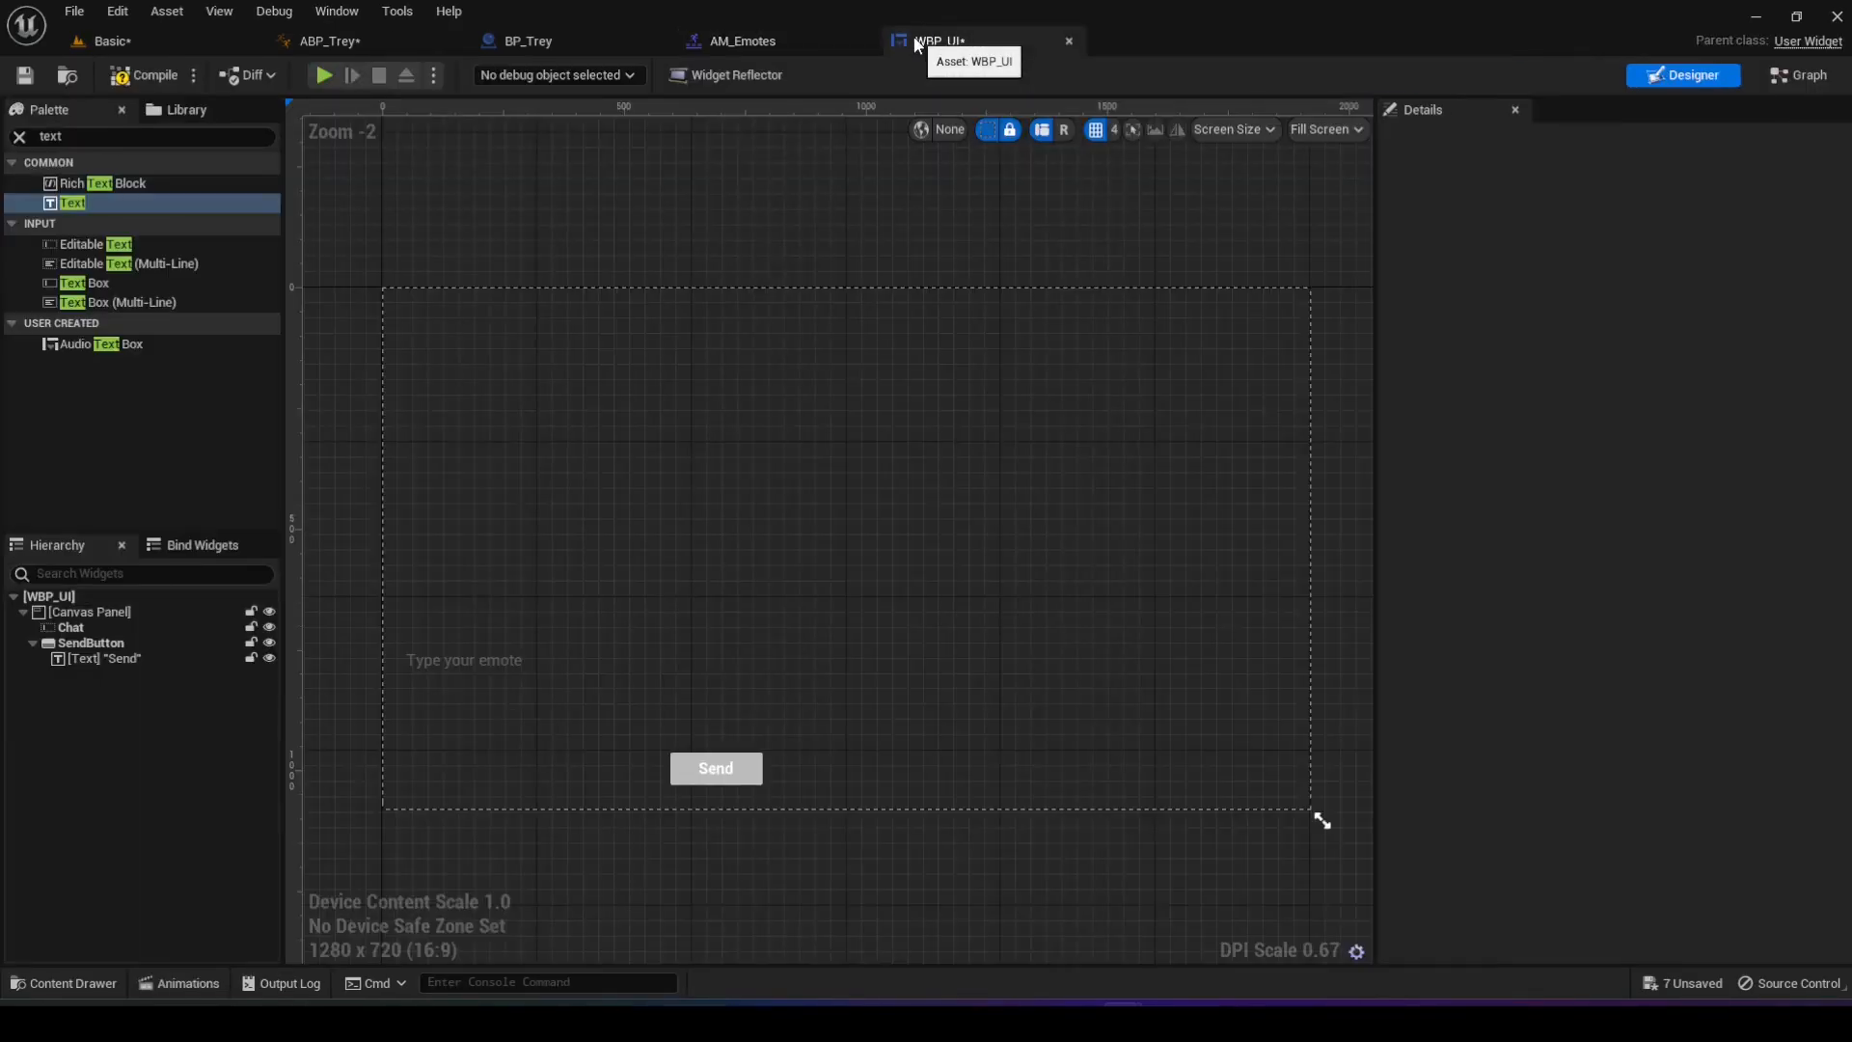
key(ctrl+s)
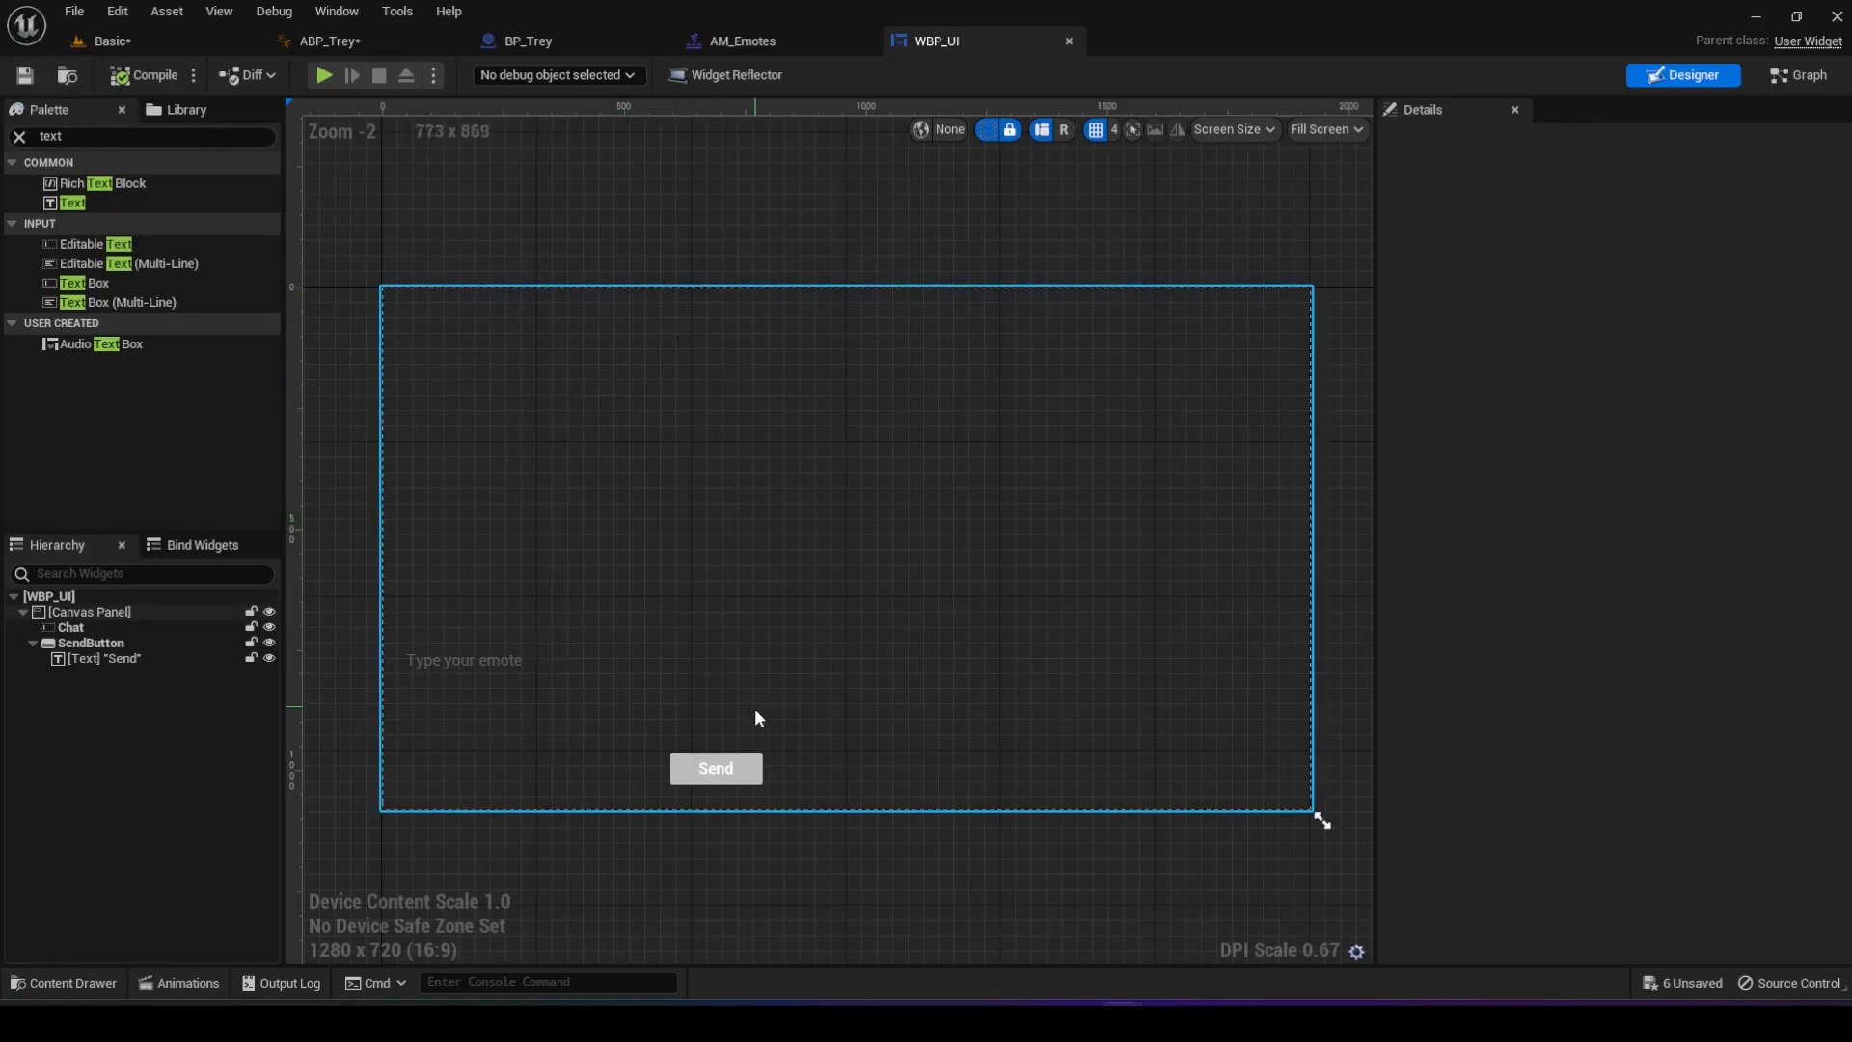
- Add an On Clicked event for SendButton to the WBP_UI event graph
click(755, 777)
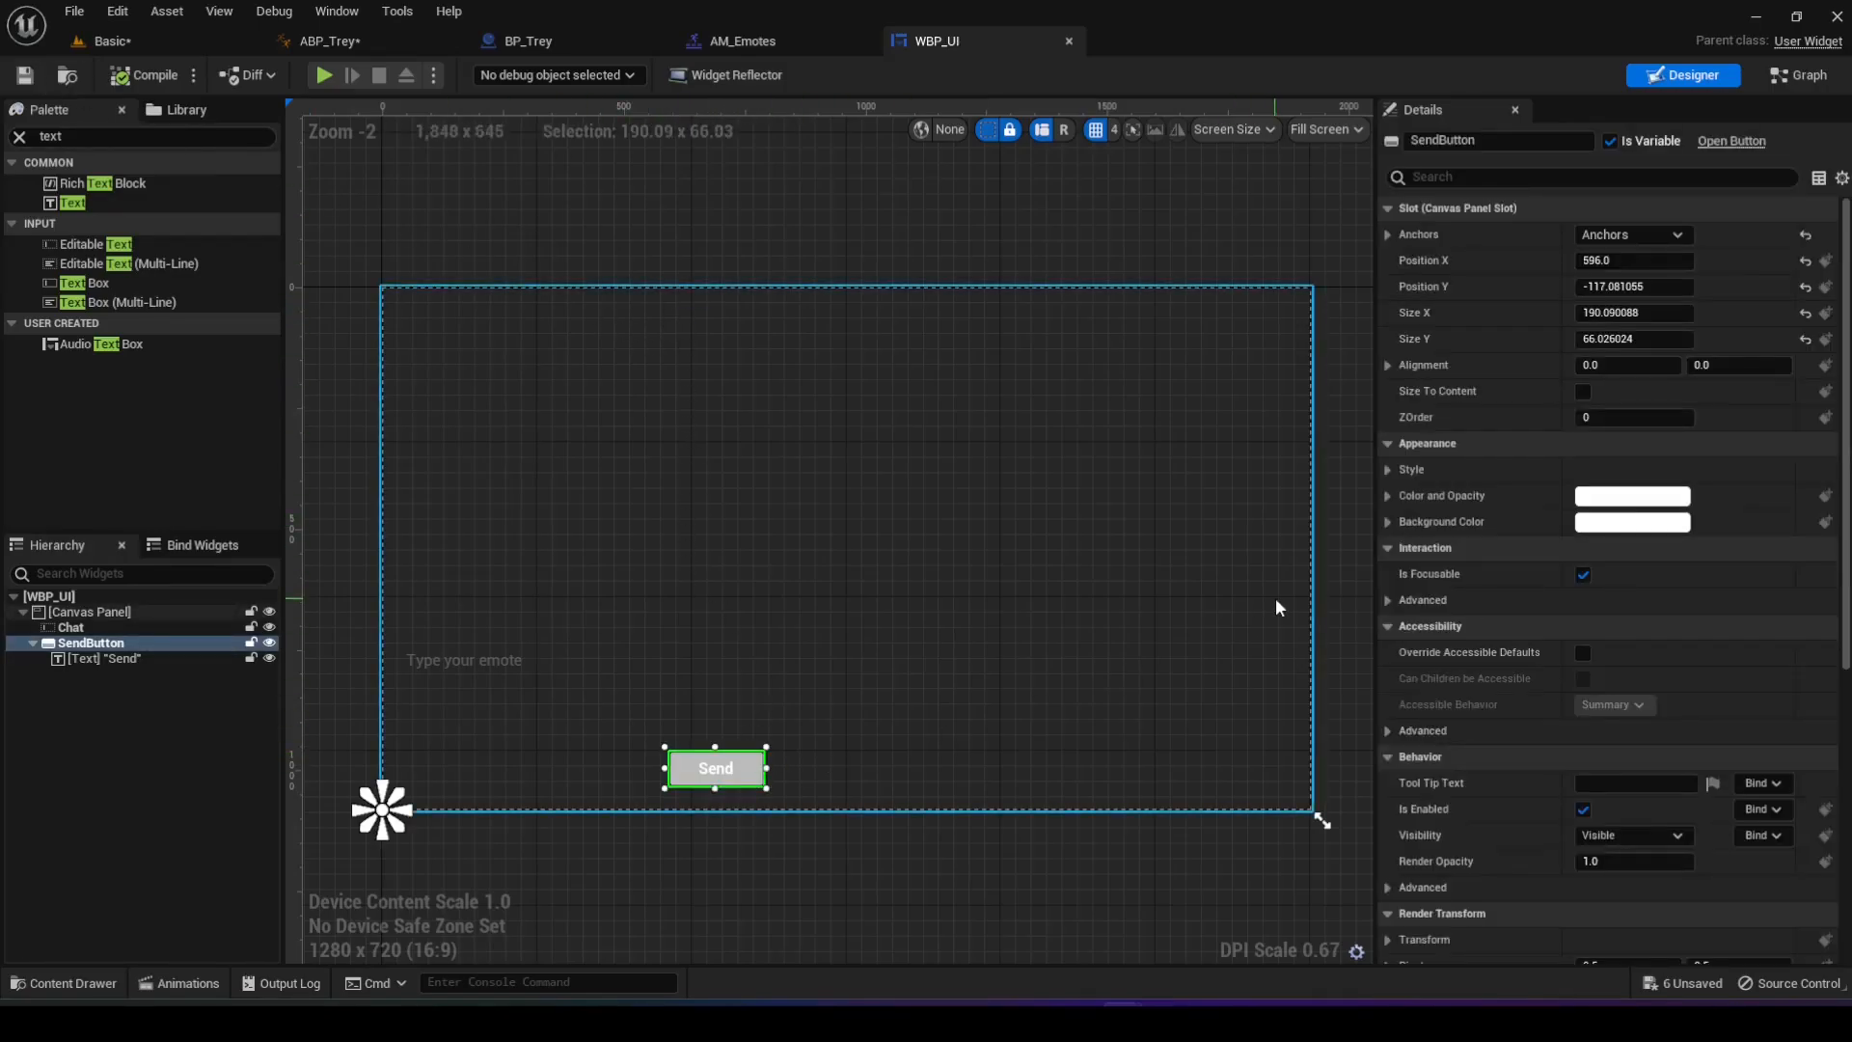
scroll(1518, 599, down, 8)
scroll(1518, 599, down, 1)
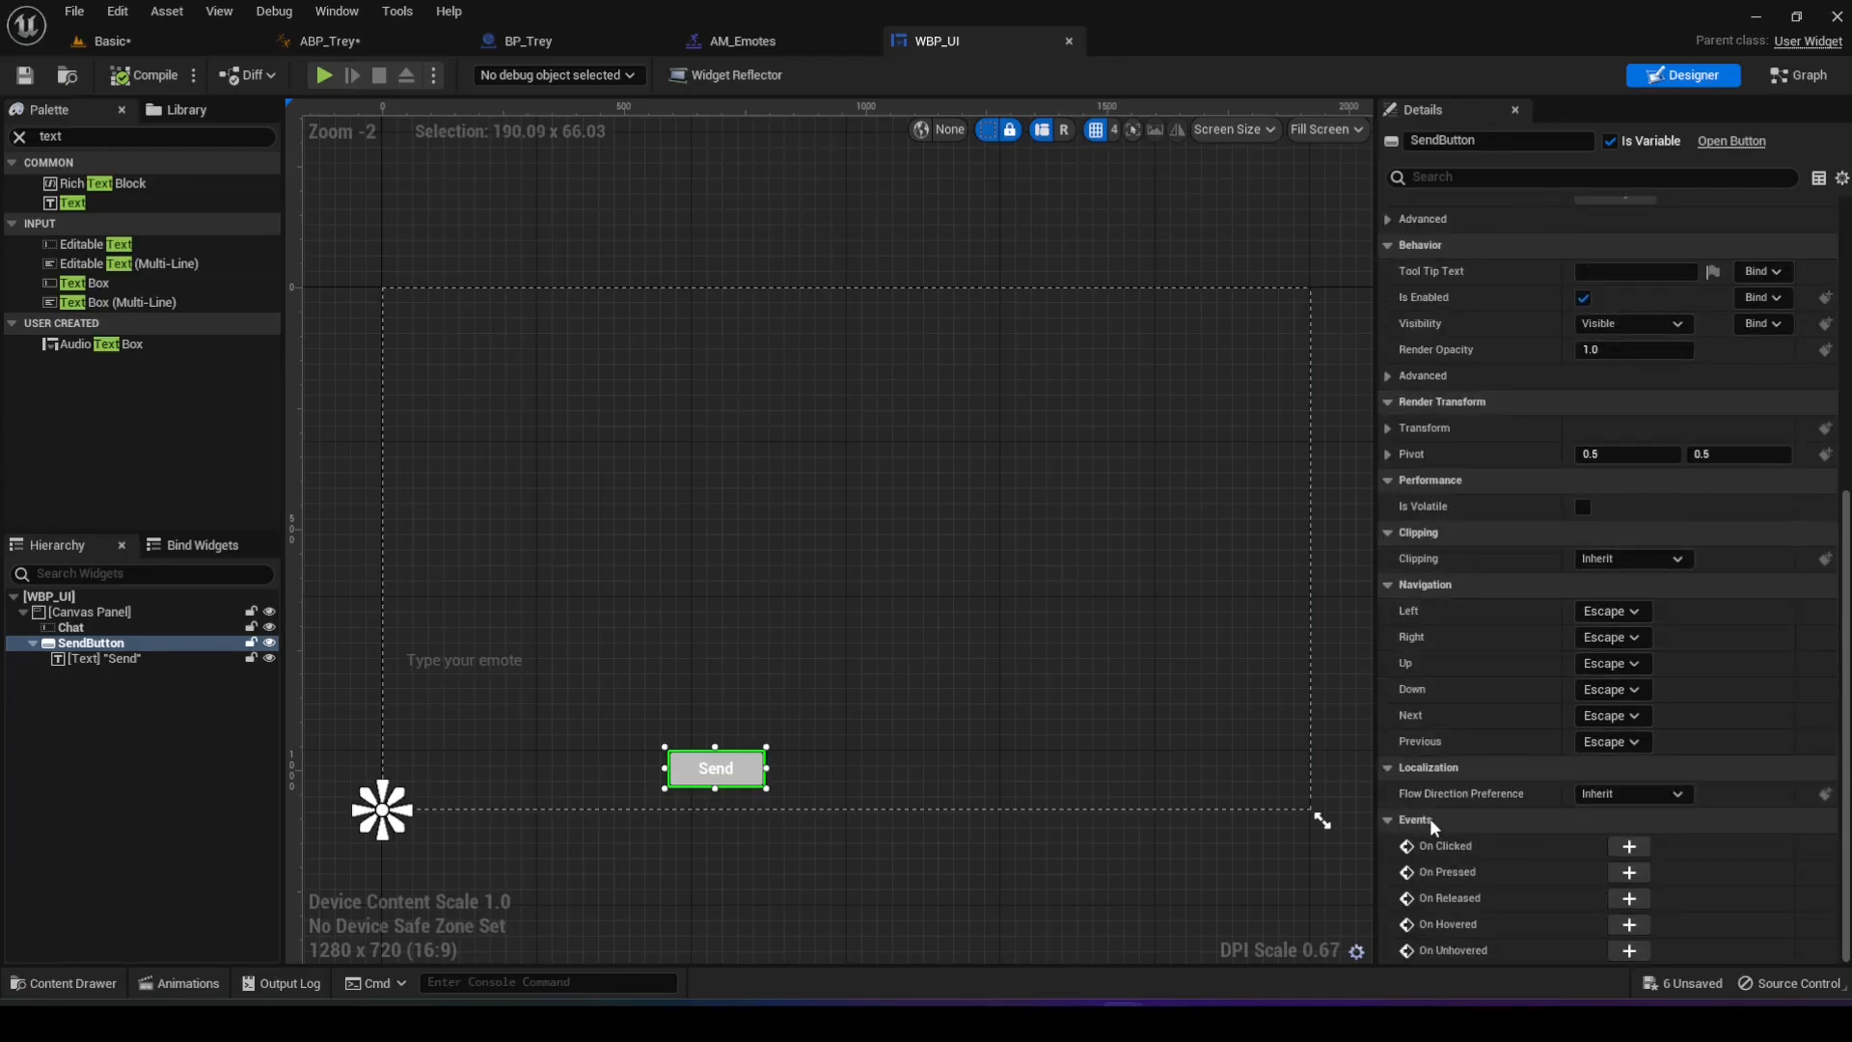
click(1629, 847)
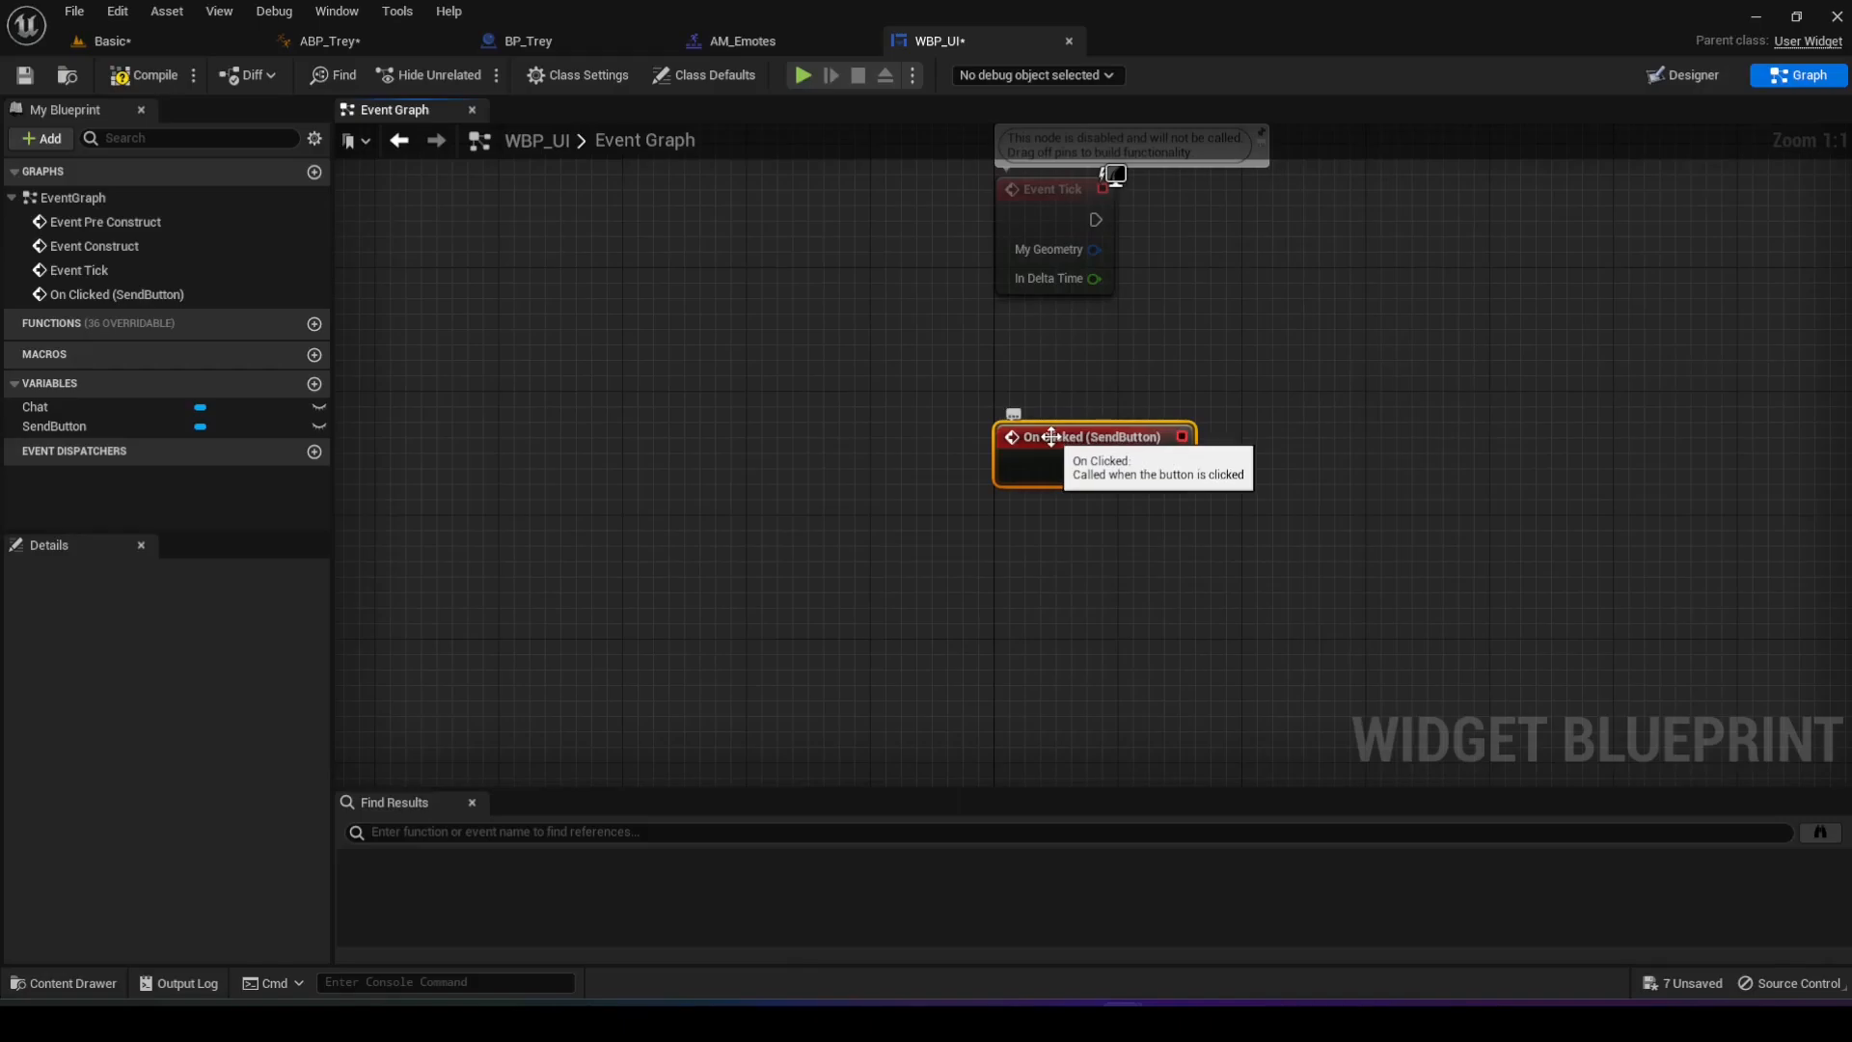
- Add a Play Montage node executed by SendButton's On Clicked event and place it well to the event's right
right_drag(1084, 381, 936, 458)
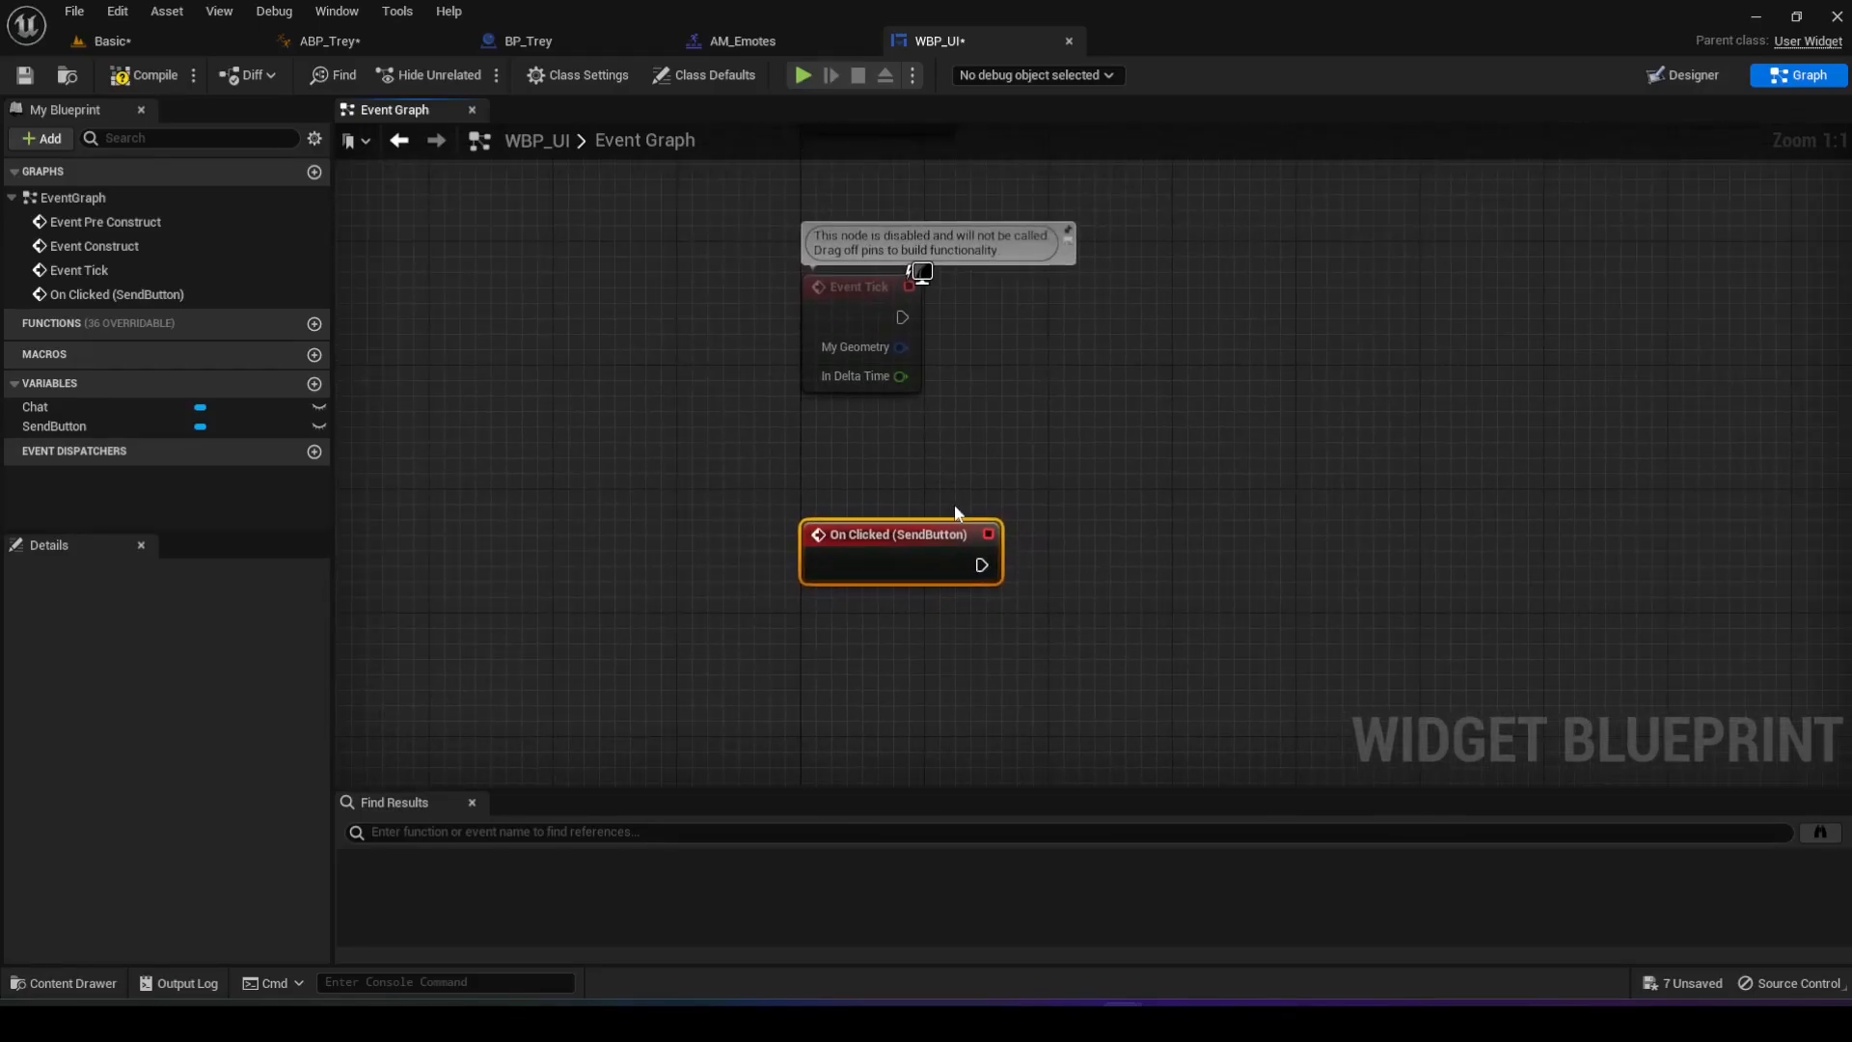
drag(981, 564, 1229, 563)
text(animation monta)
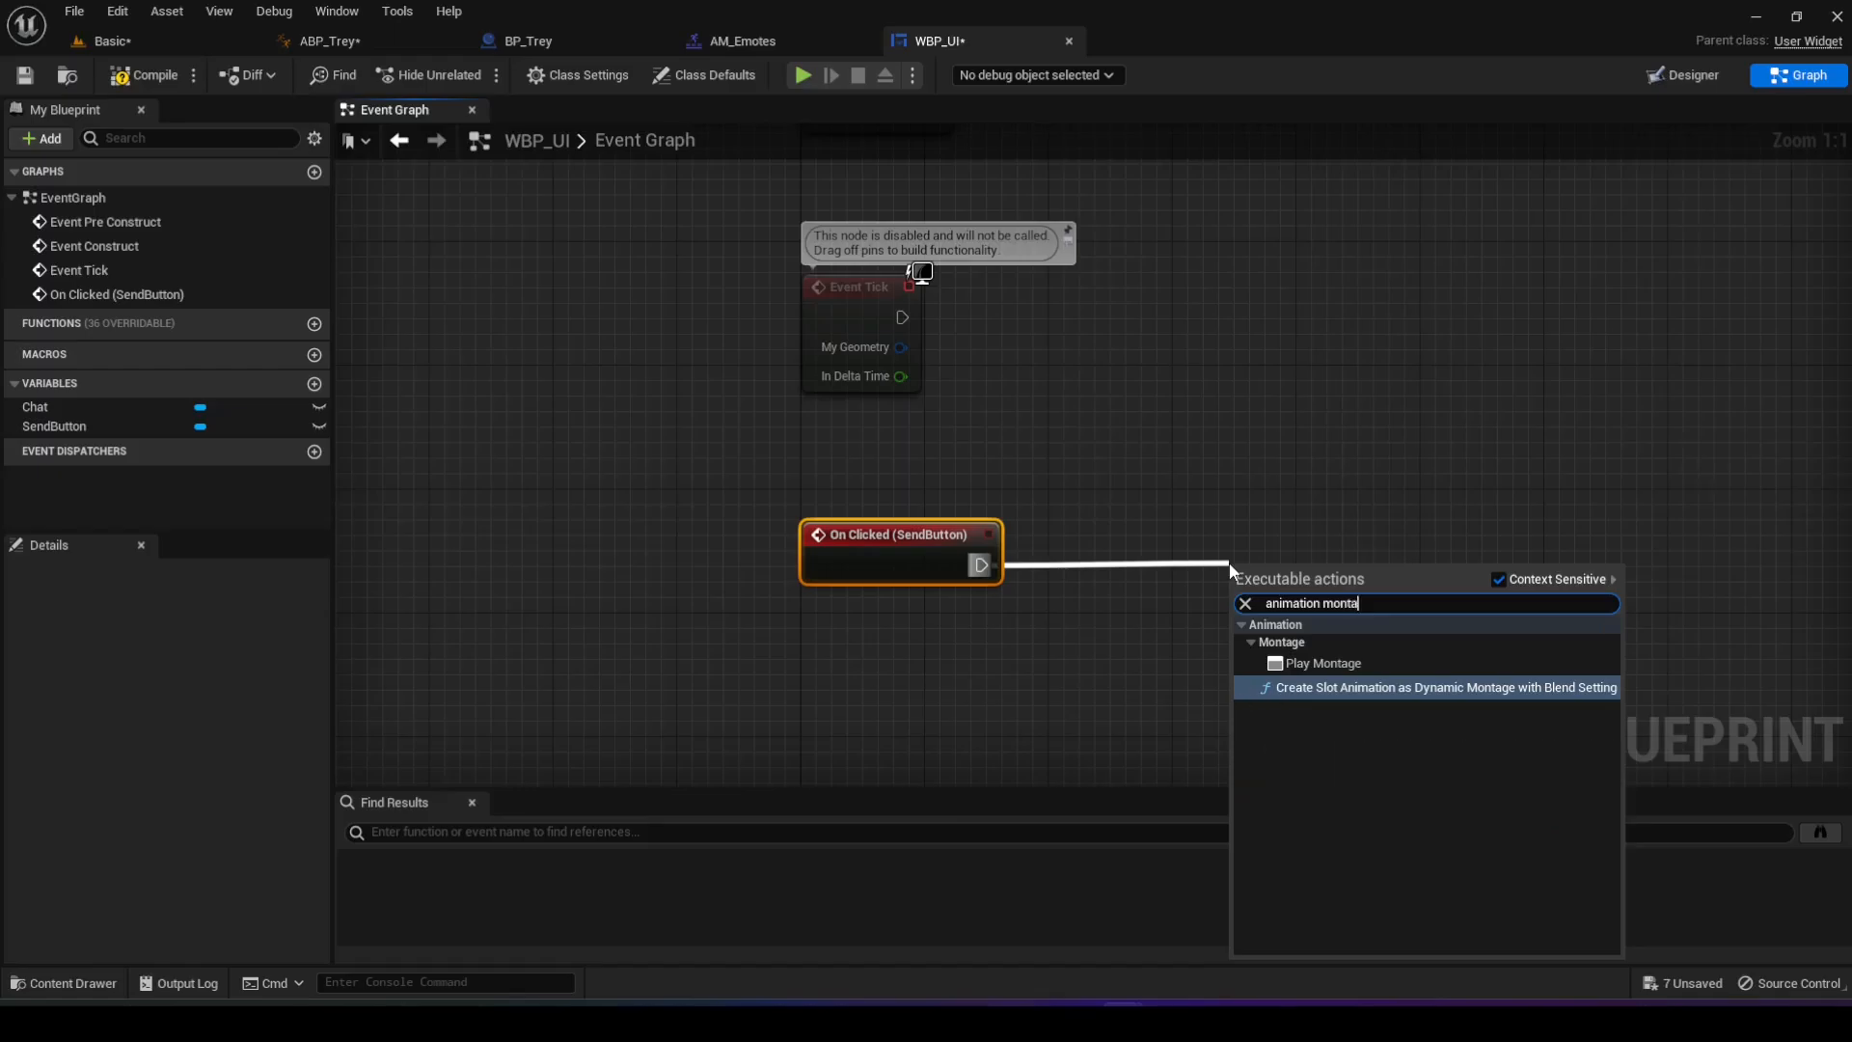
text(ge)
click(1339, 664)
drag(1344, 558, 1489, 530)
right_drag(1266, 624, 1095, 610)
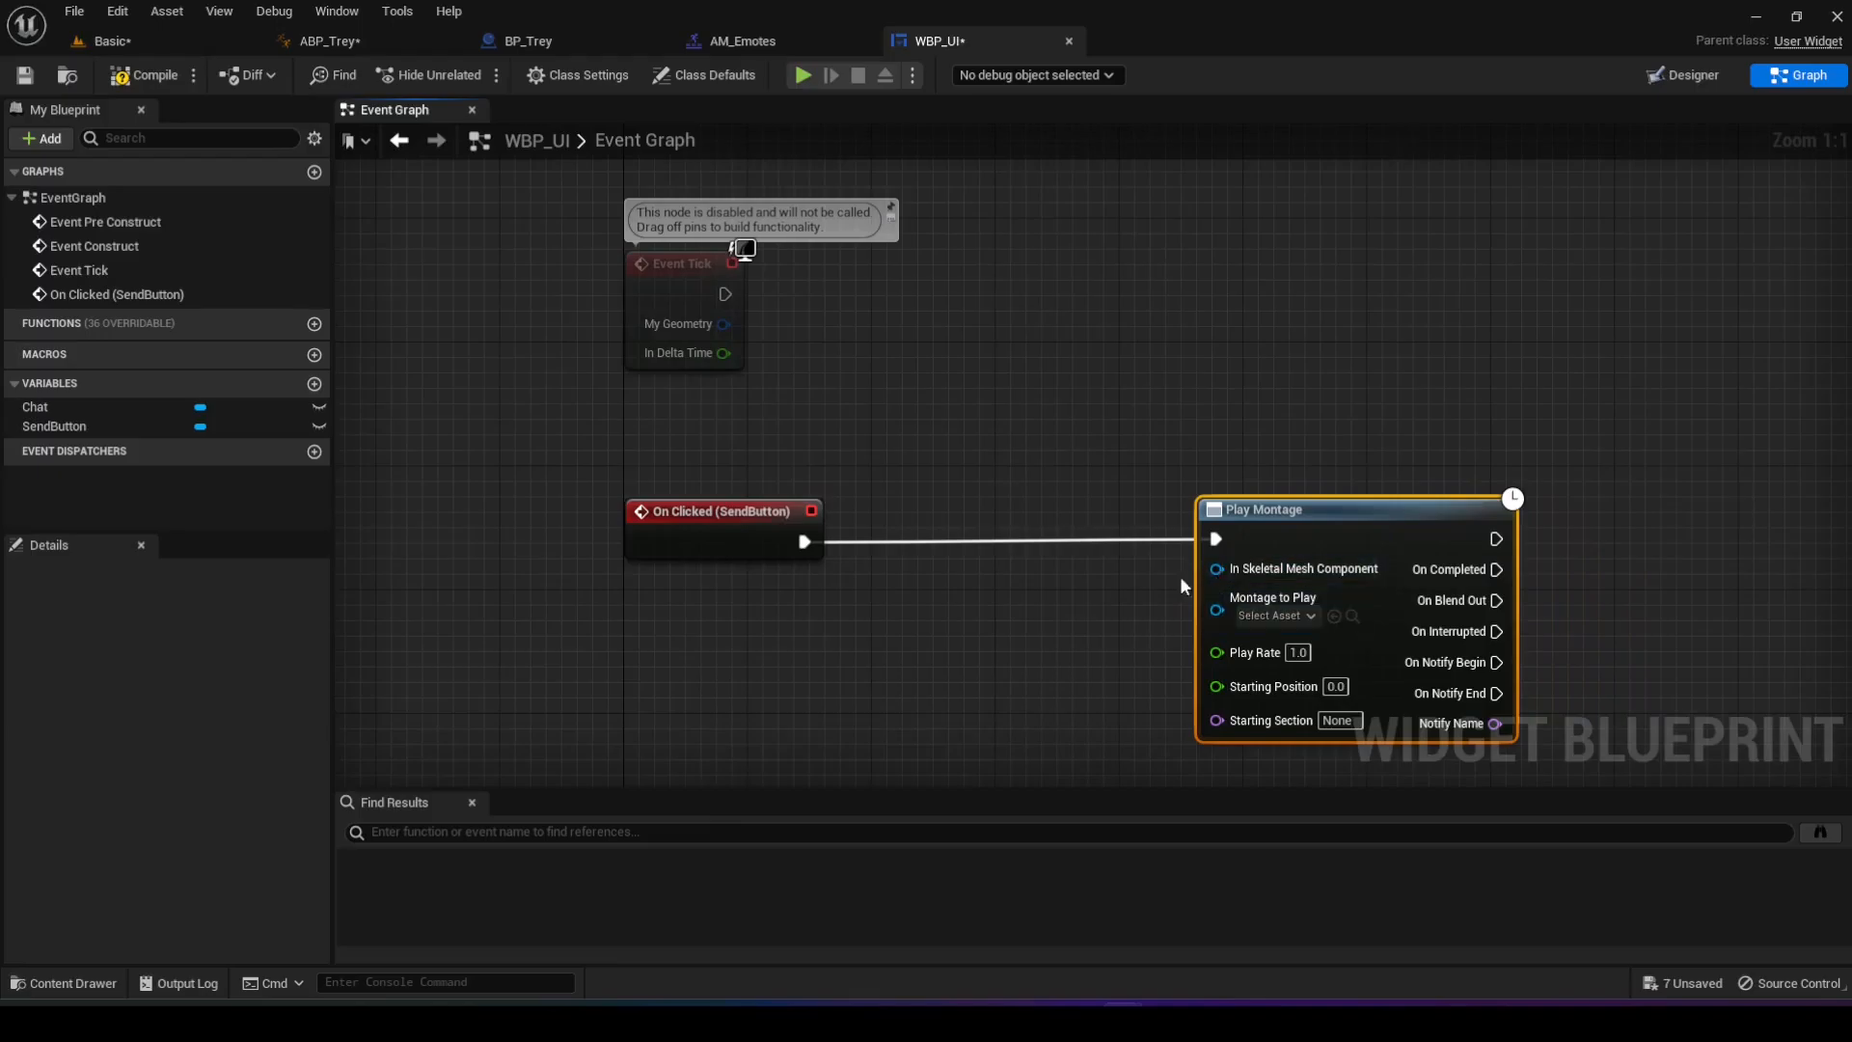
- Set the Play Montage node's Montage to Play to AM_Emotes
click(1298, 617)
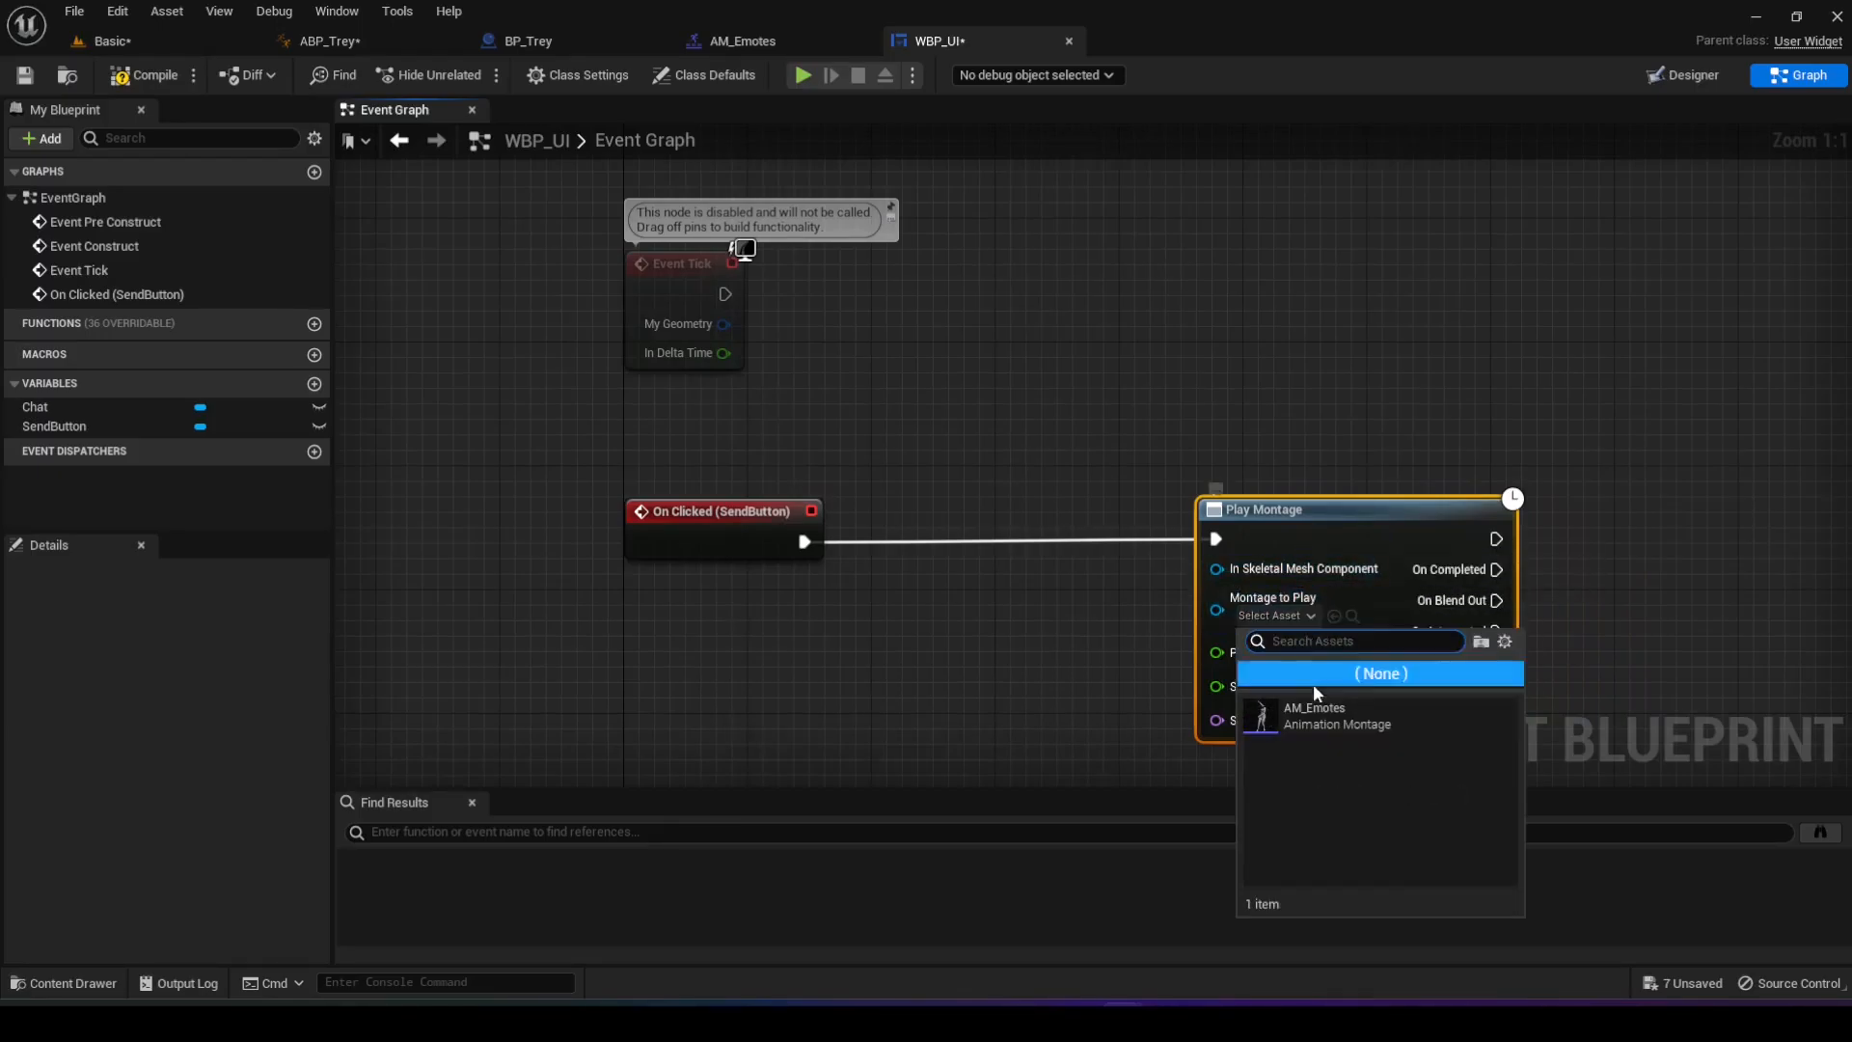
click(1304, 711)
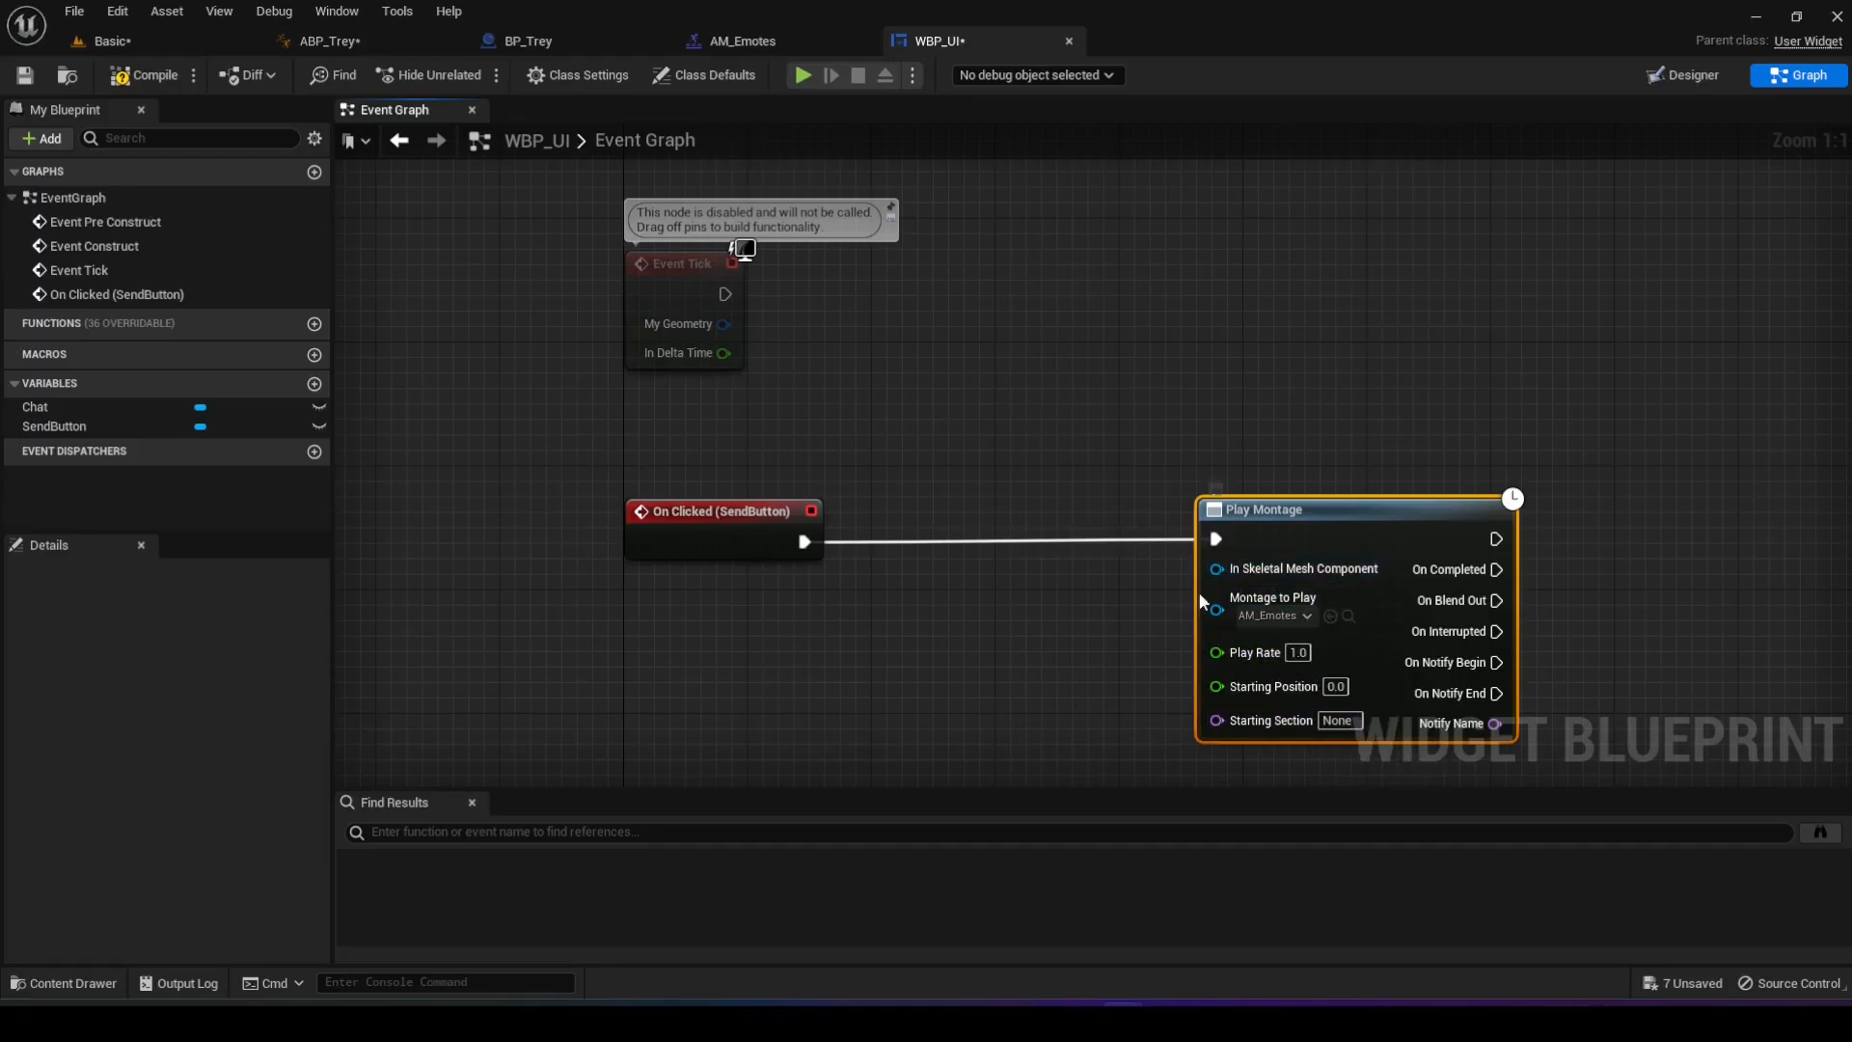
right_drag(1108, 383, 1139, 490)
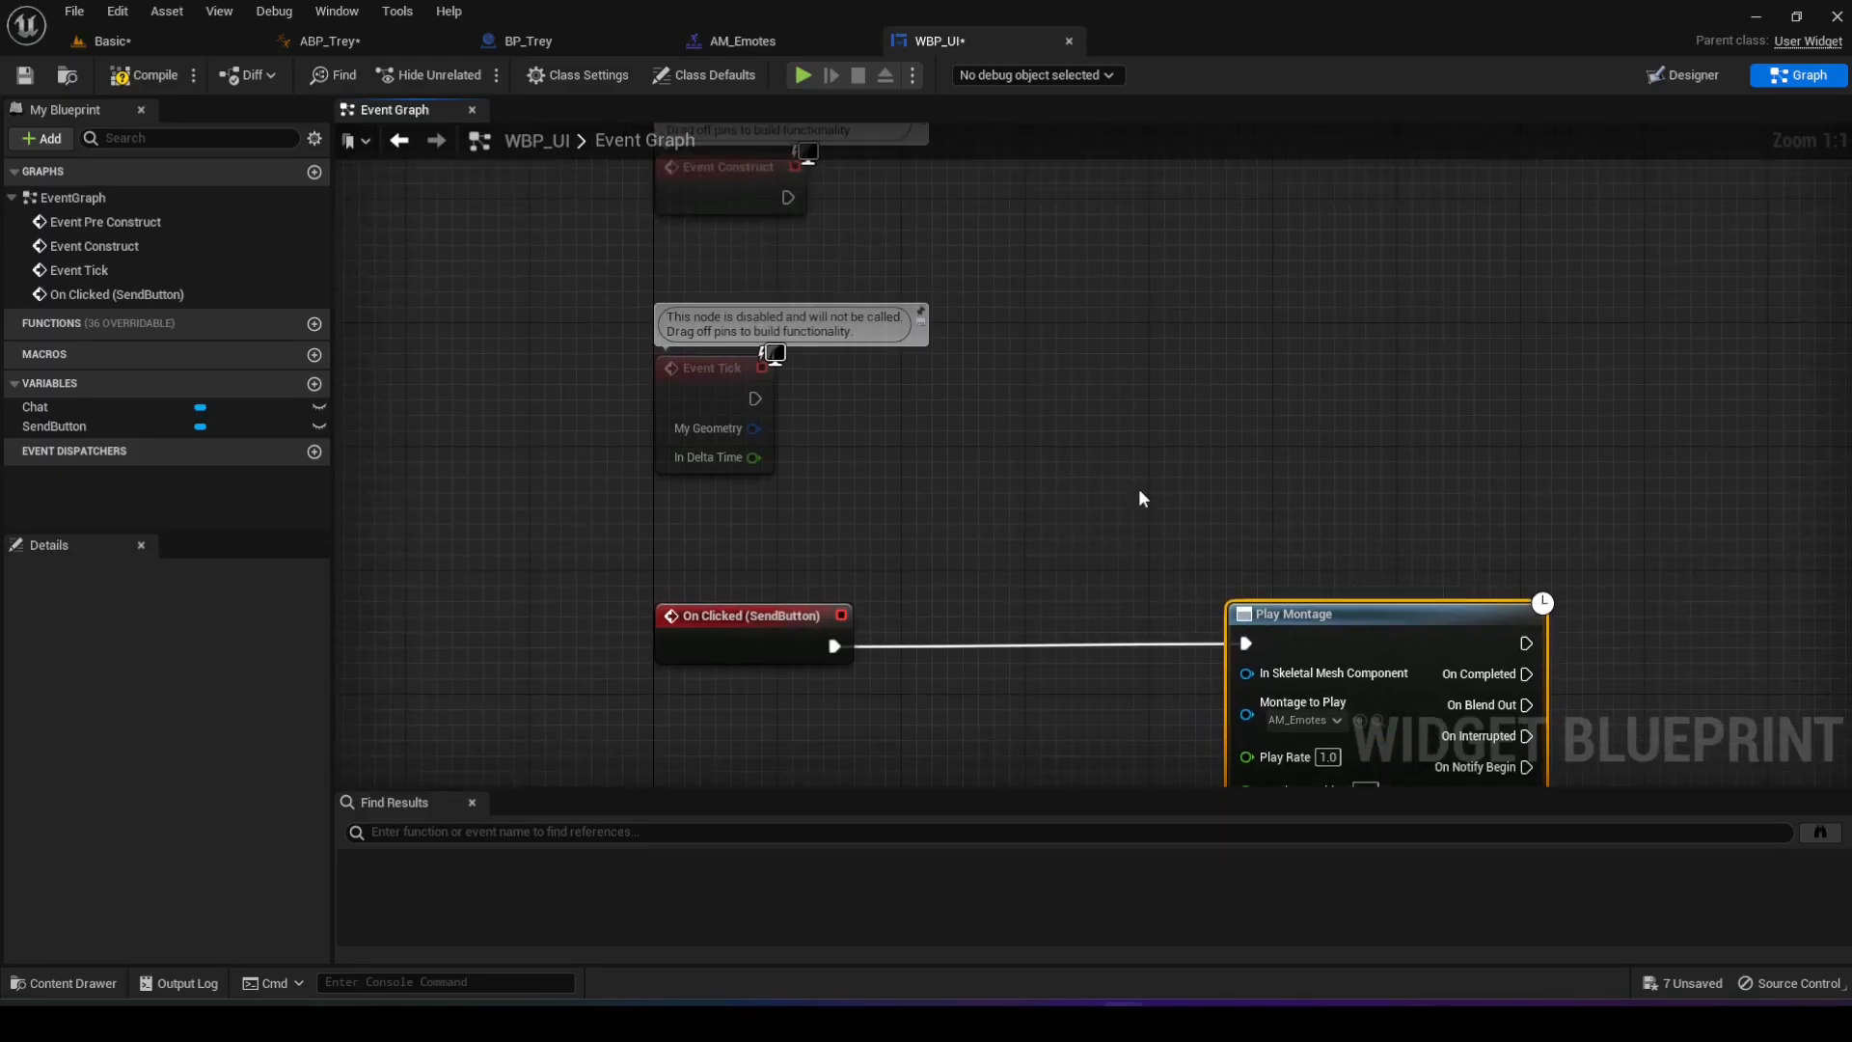
- Add a Get Actor Of Class node executed by Event Construct and place it to the event's right
right_drag(1049, 421, 1086, 600)
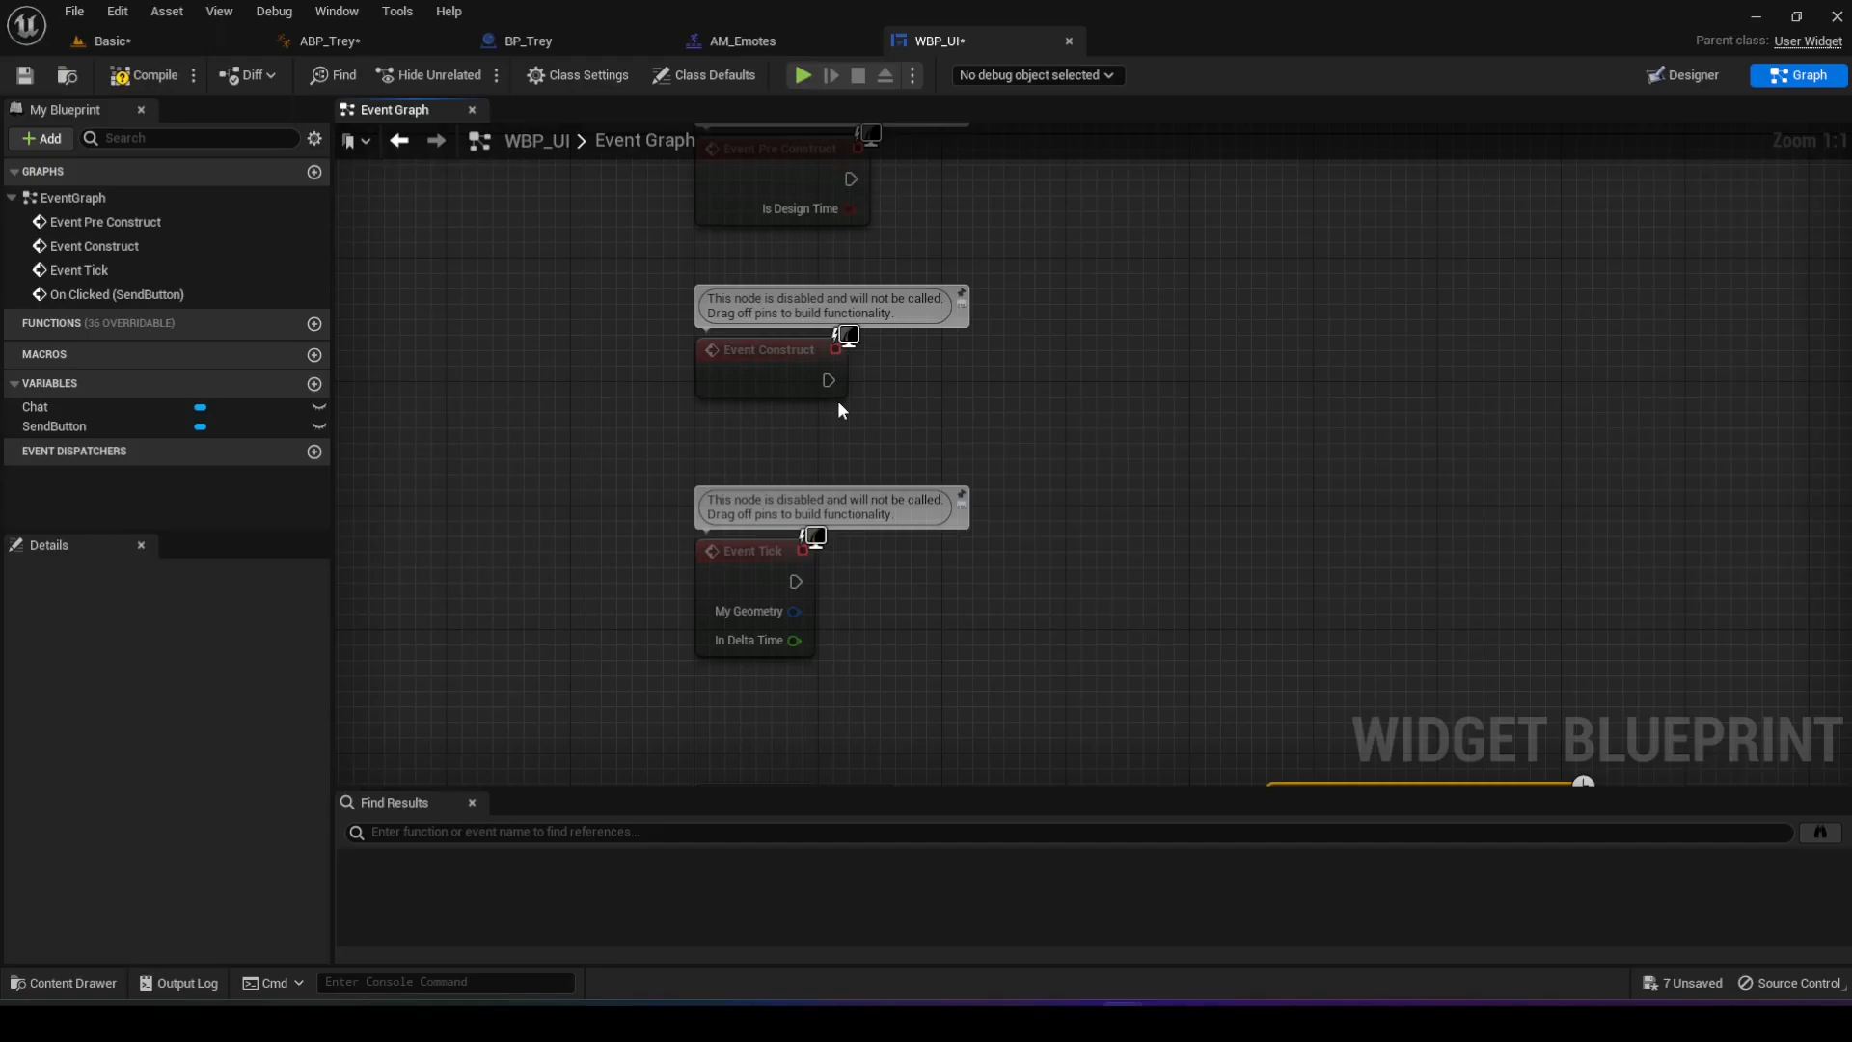
right_drag(899, 380, 820, 369)
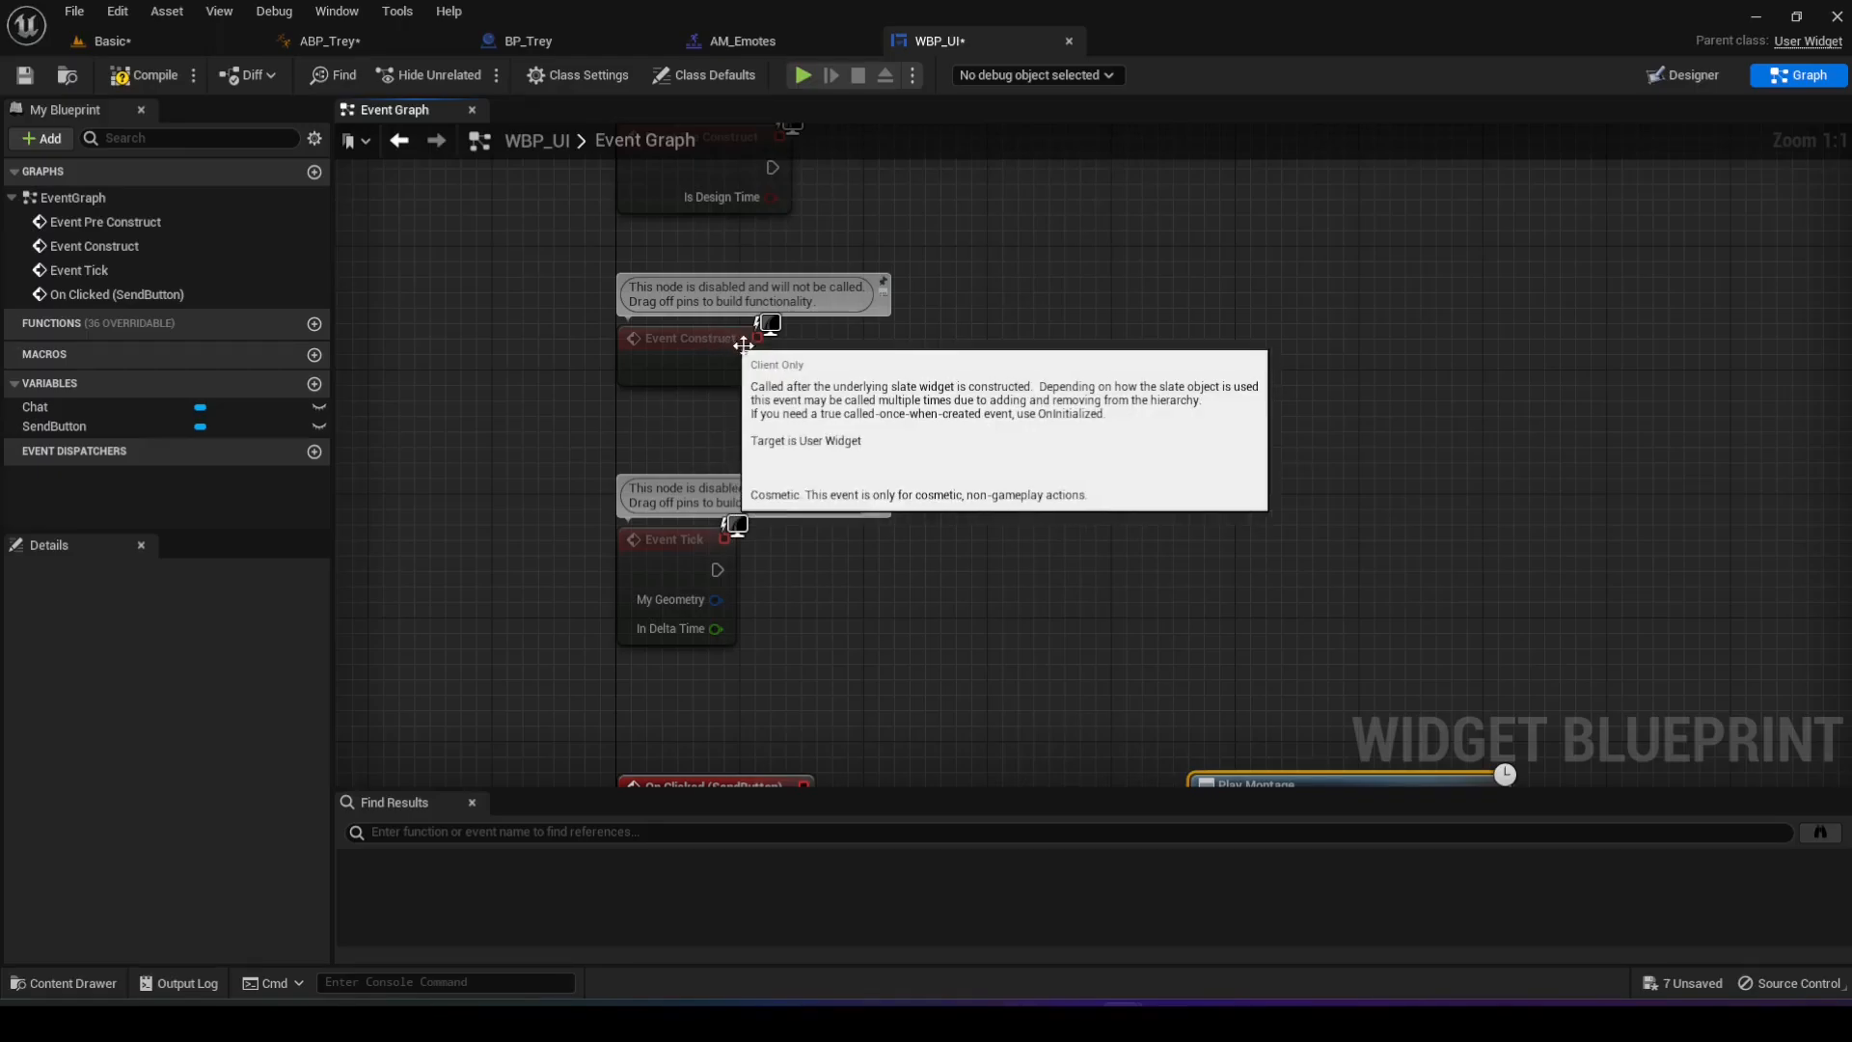
drag(751, 368, 924, 337)
text(get ac)
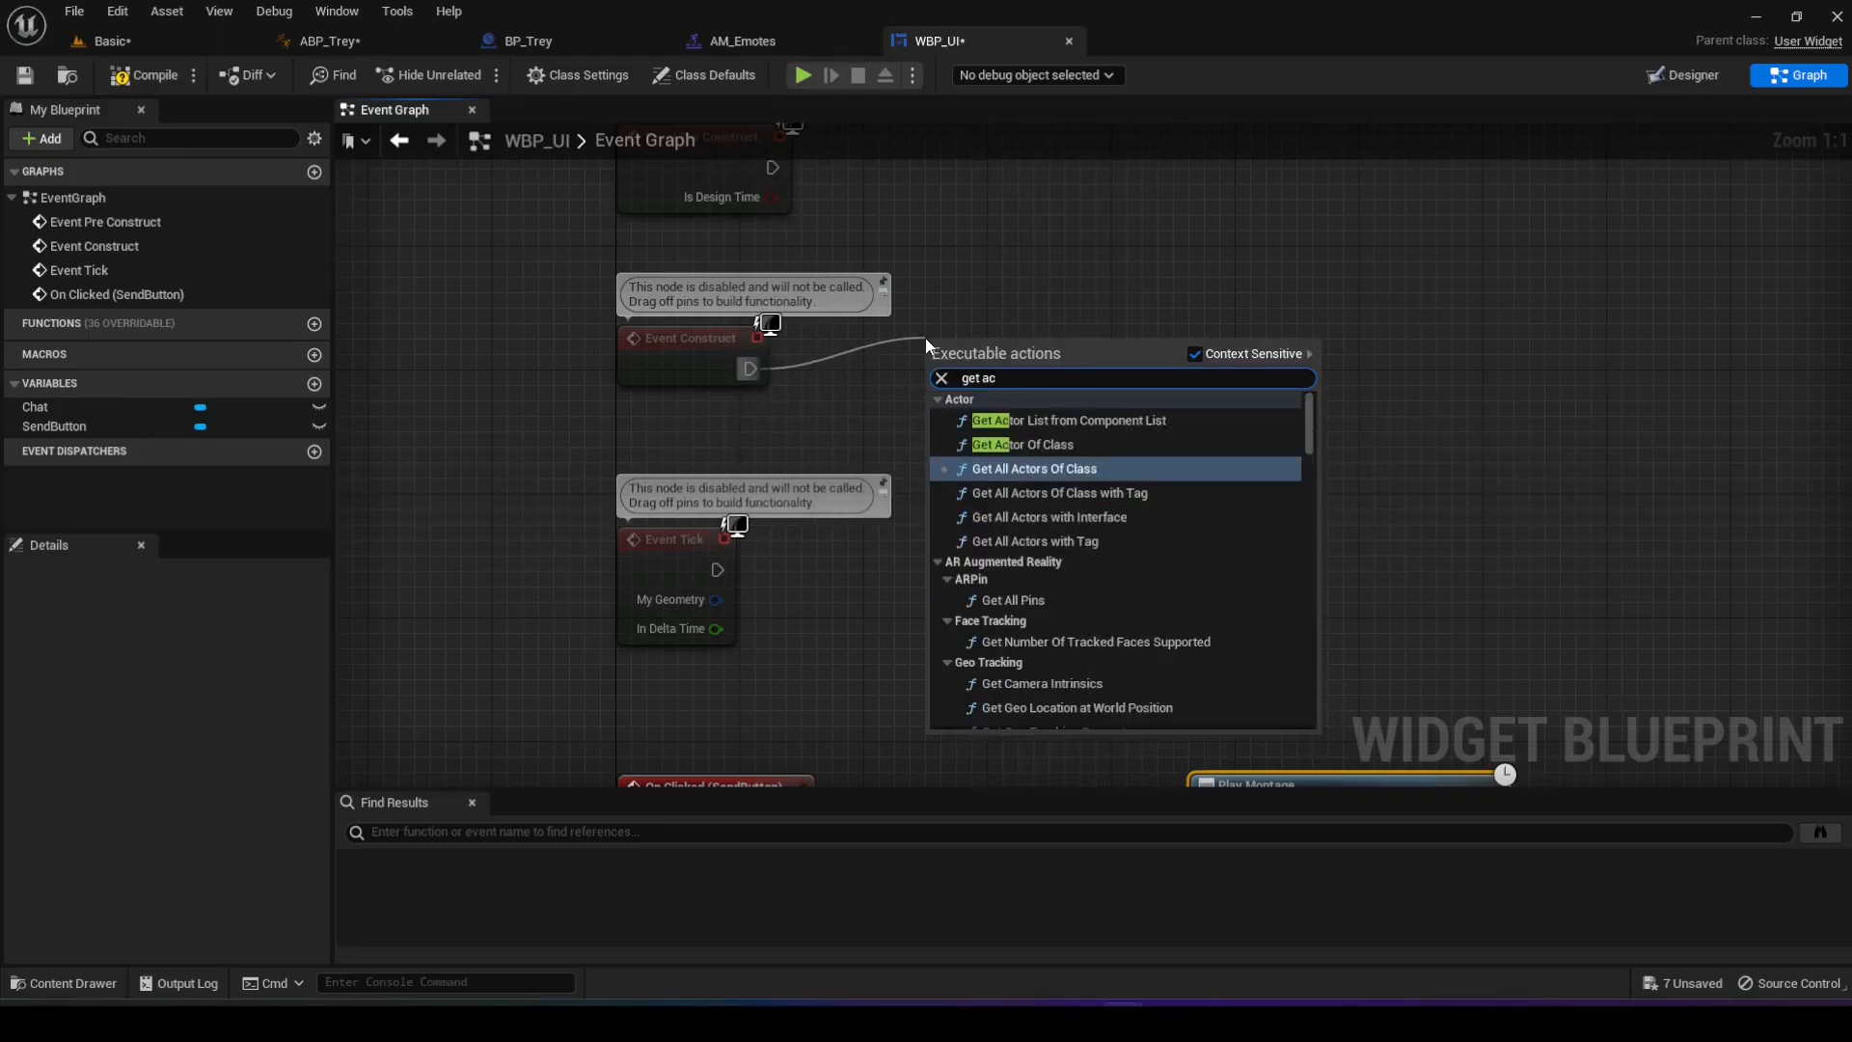
text(tor of class)
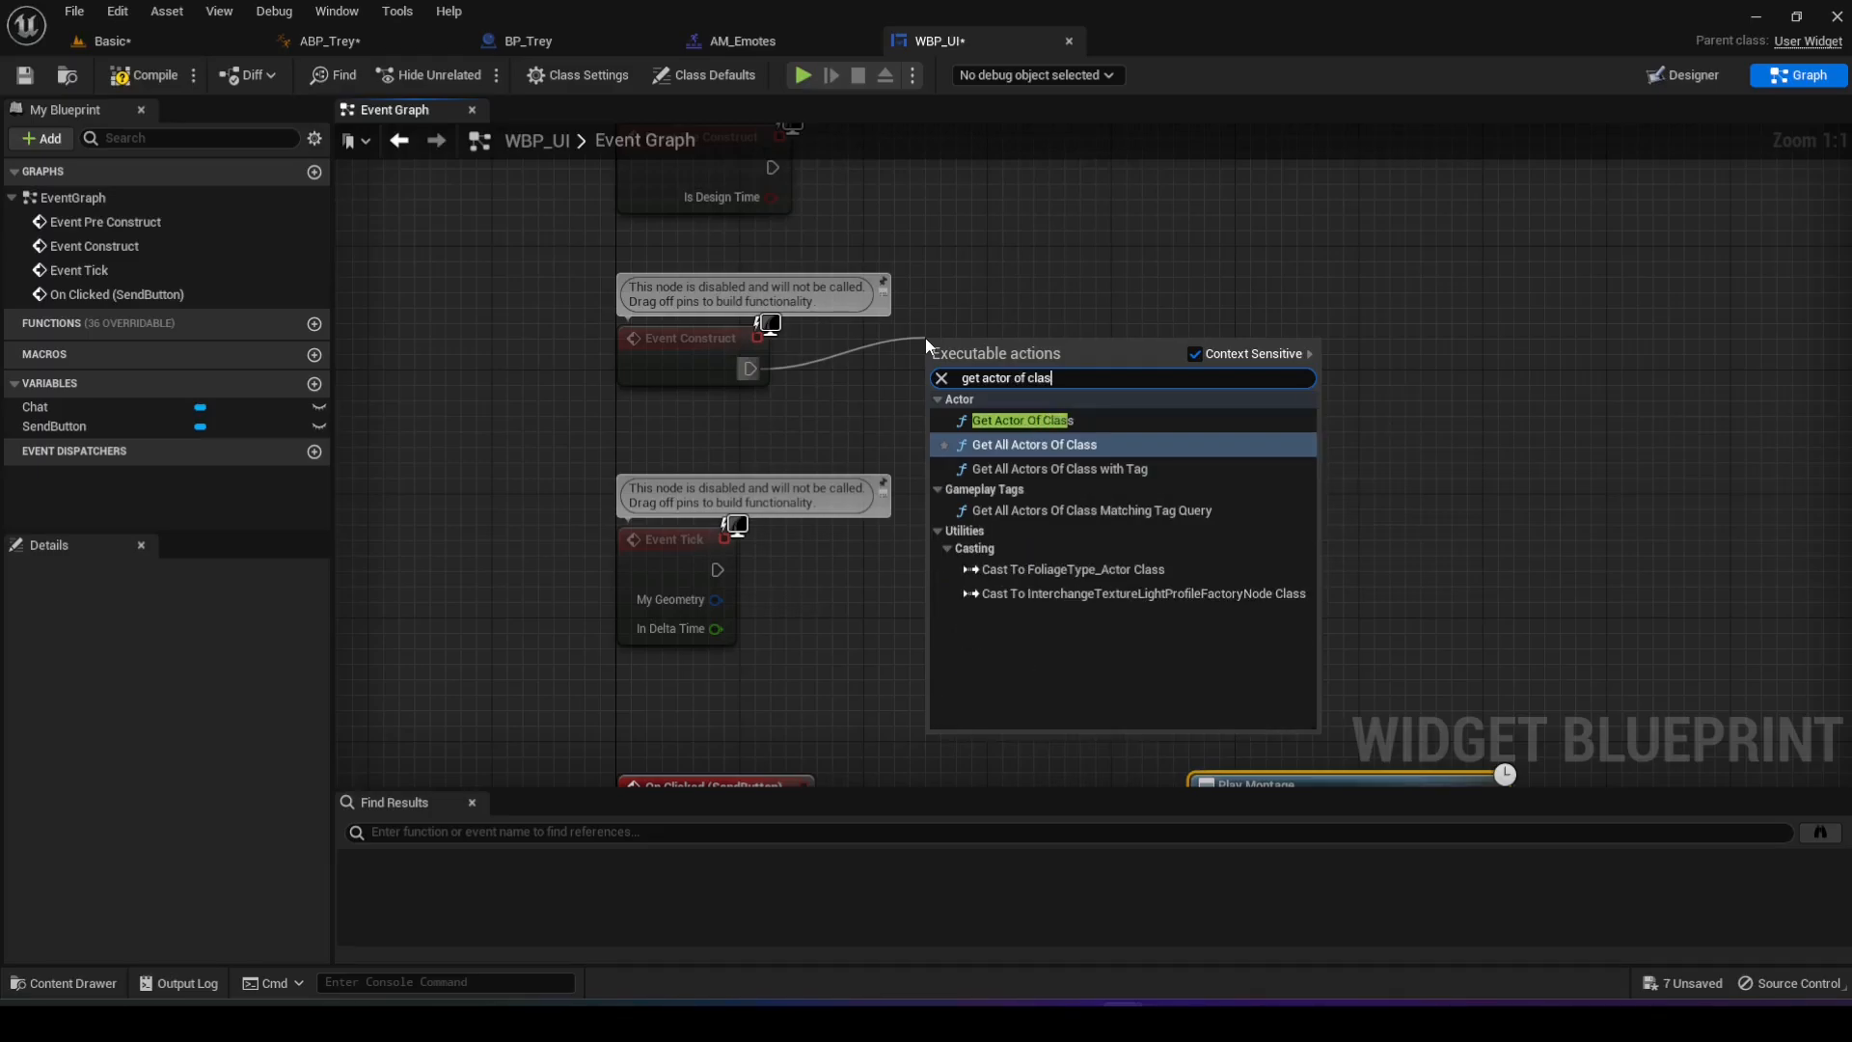
click(1049, 423)
drag(1045, 337, 1032, 309)
- Set the Get Actor Of Class node's Actor Class to BP_Trey
click(1003, 383)
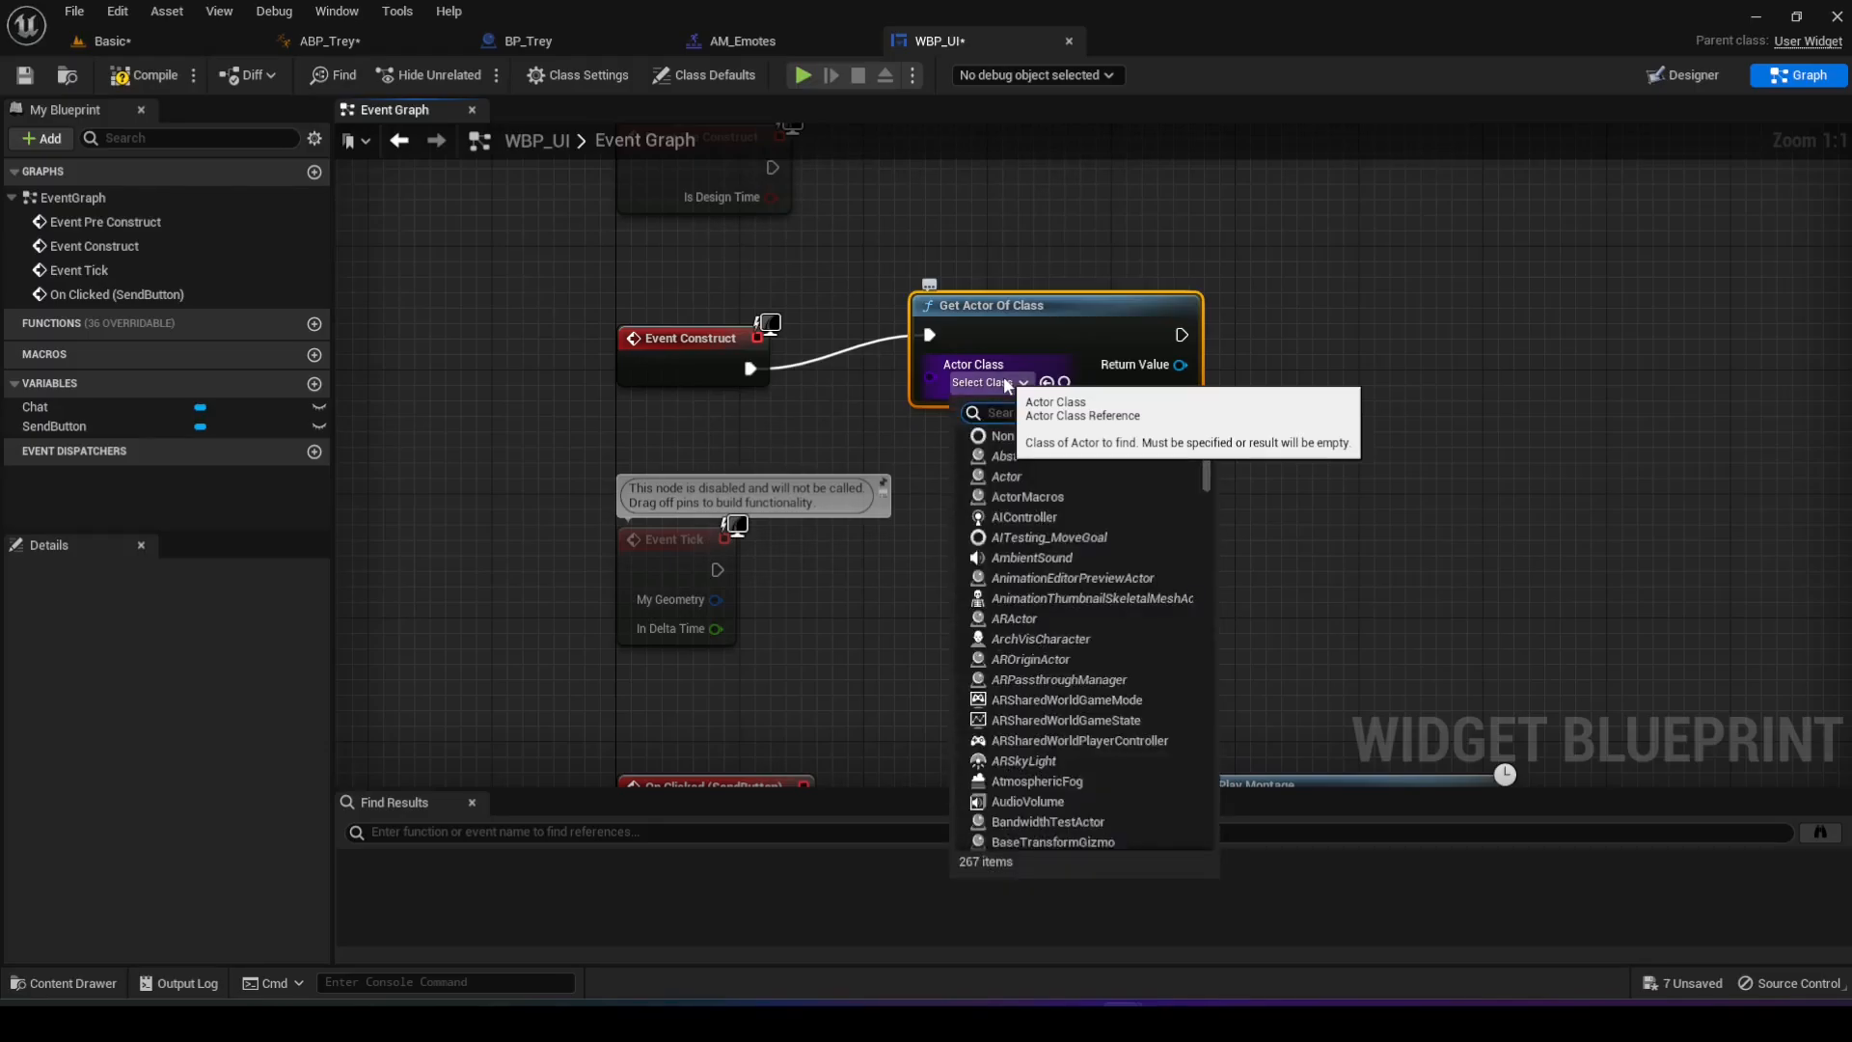
text(b)
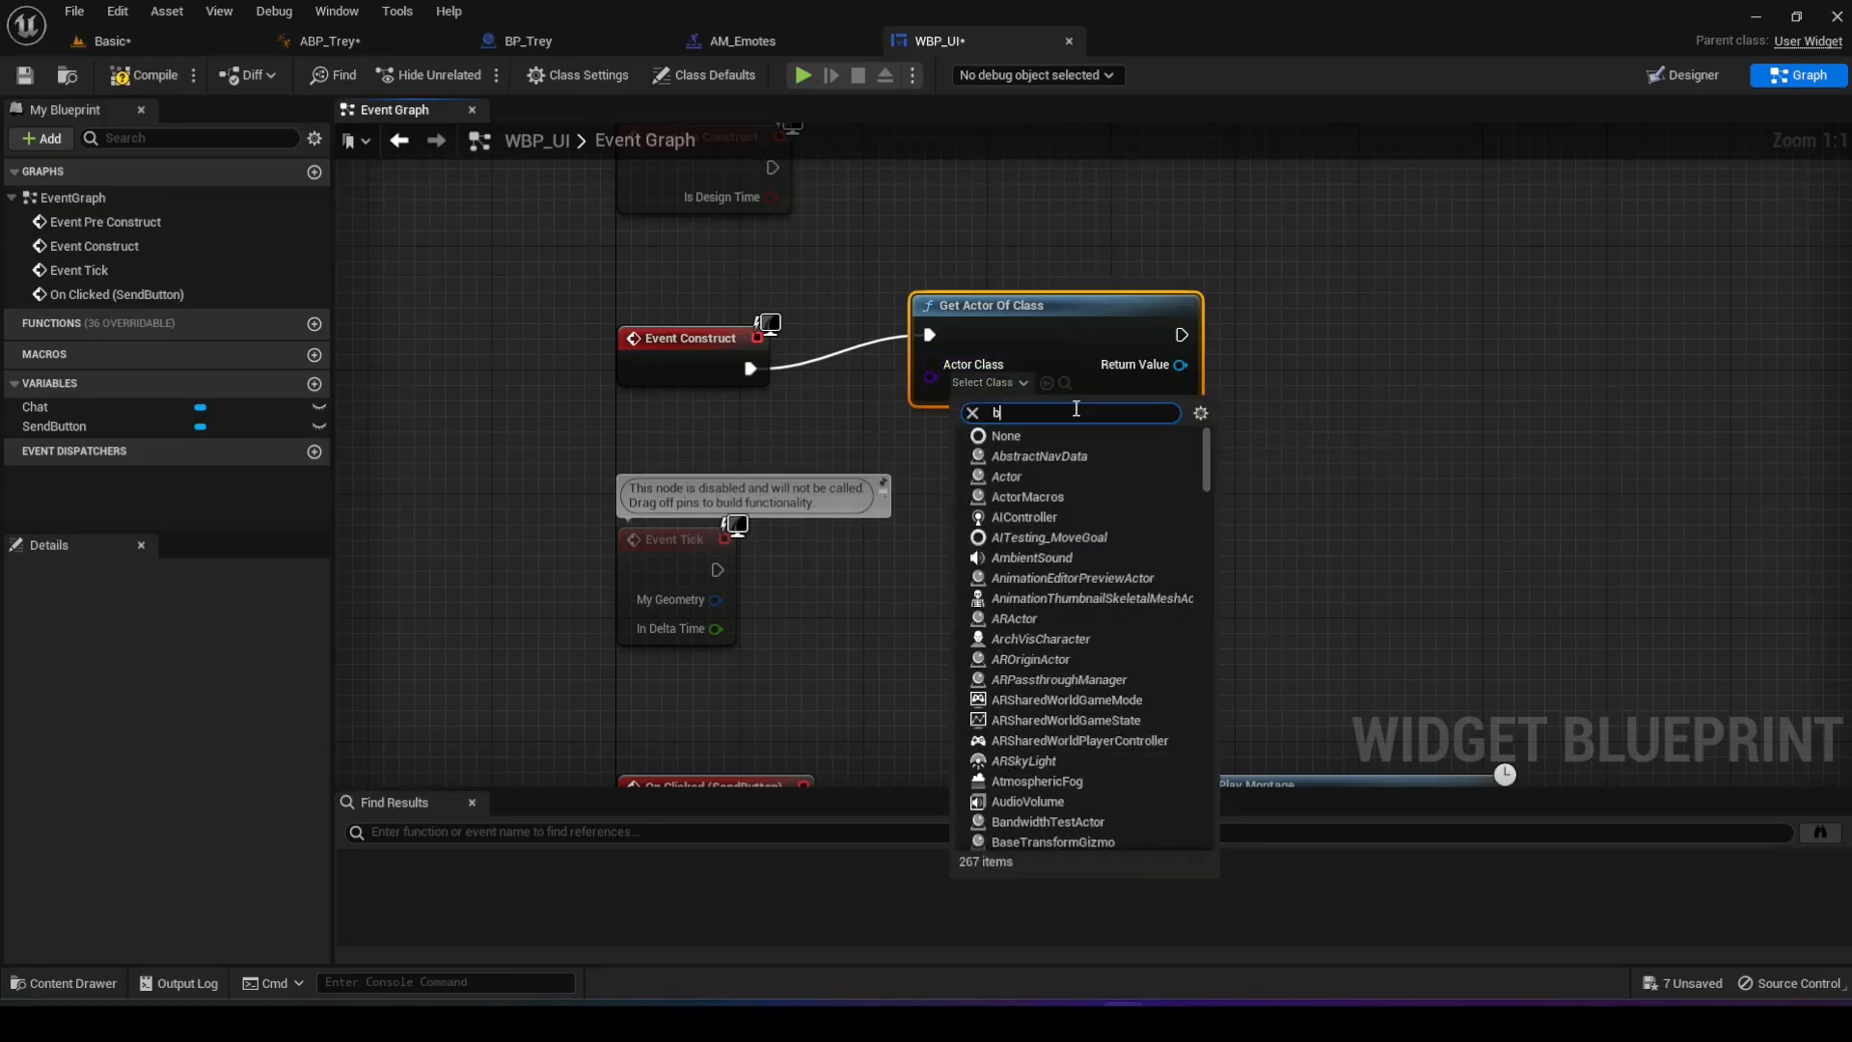
text(p)
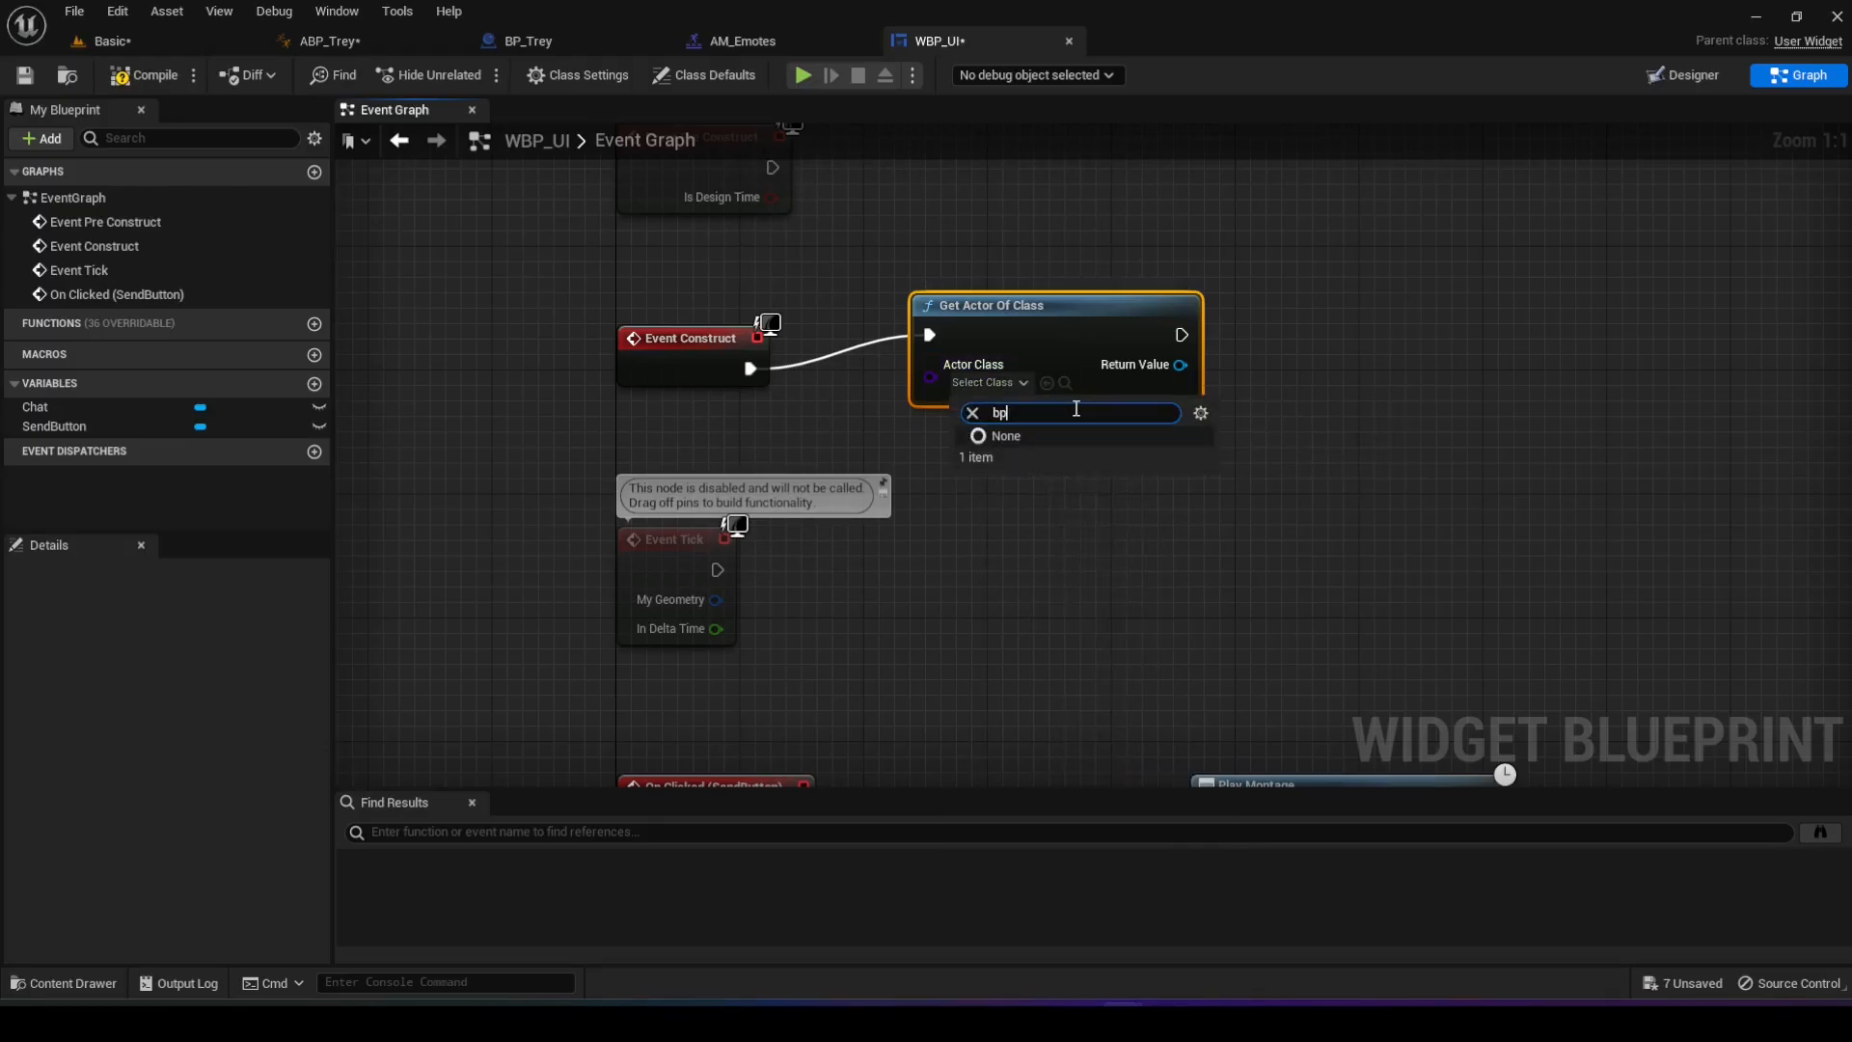
text(-_)
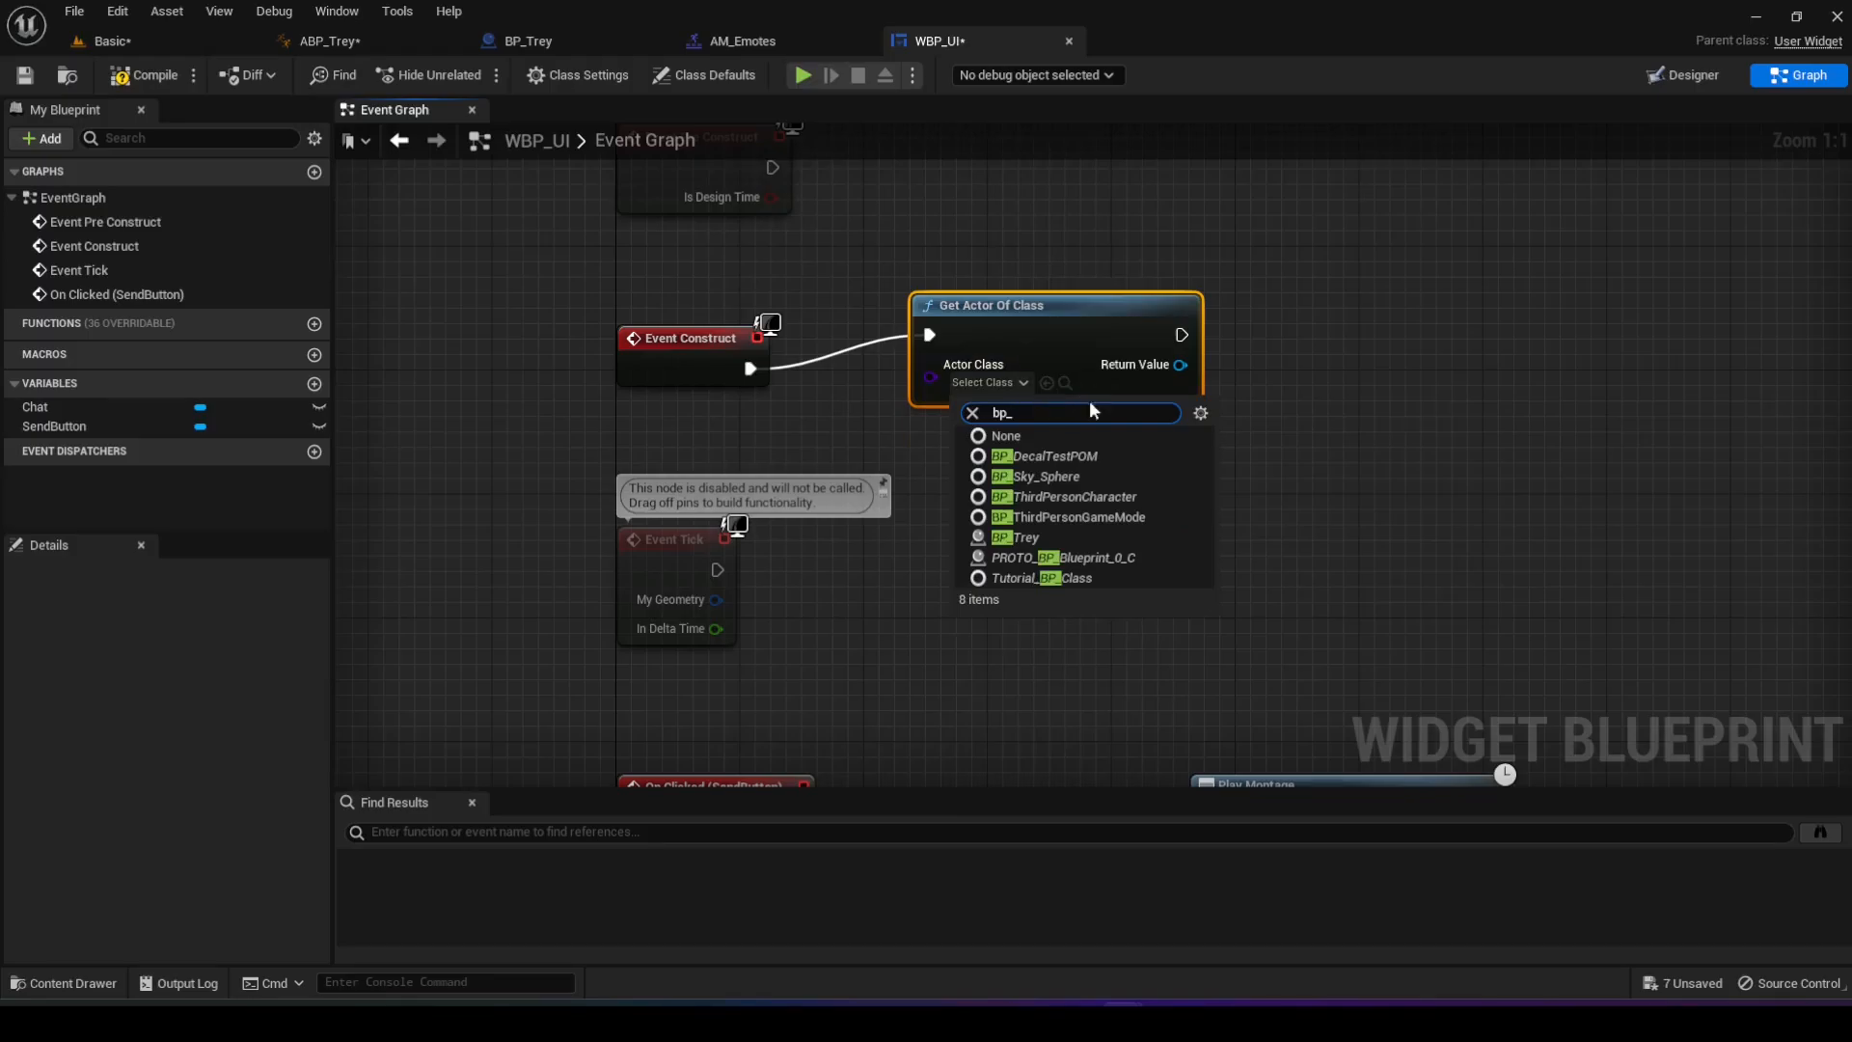
click(1026, 536)
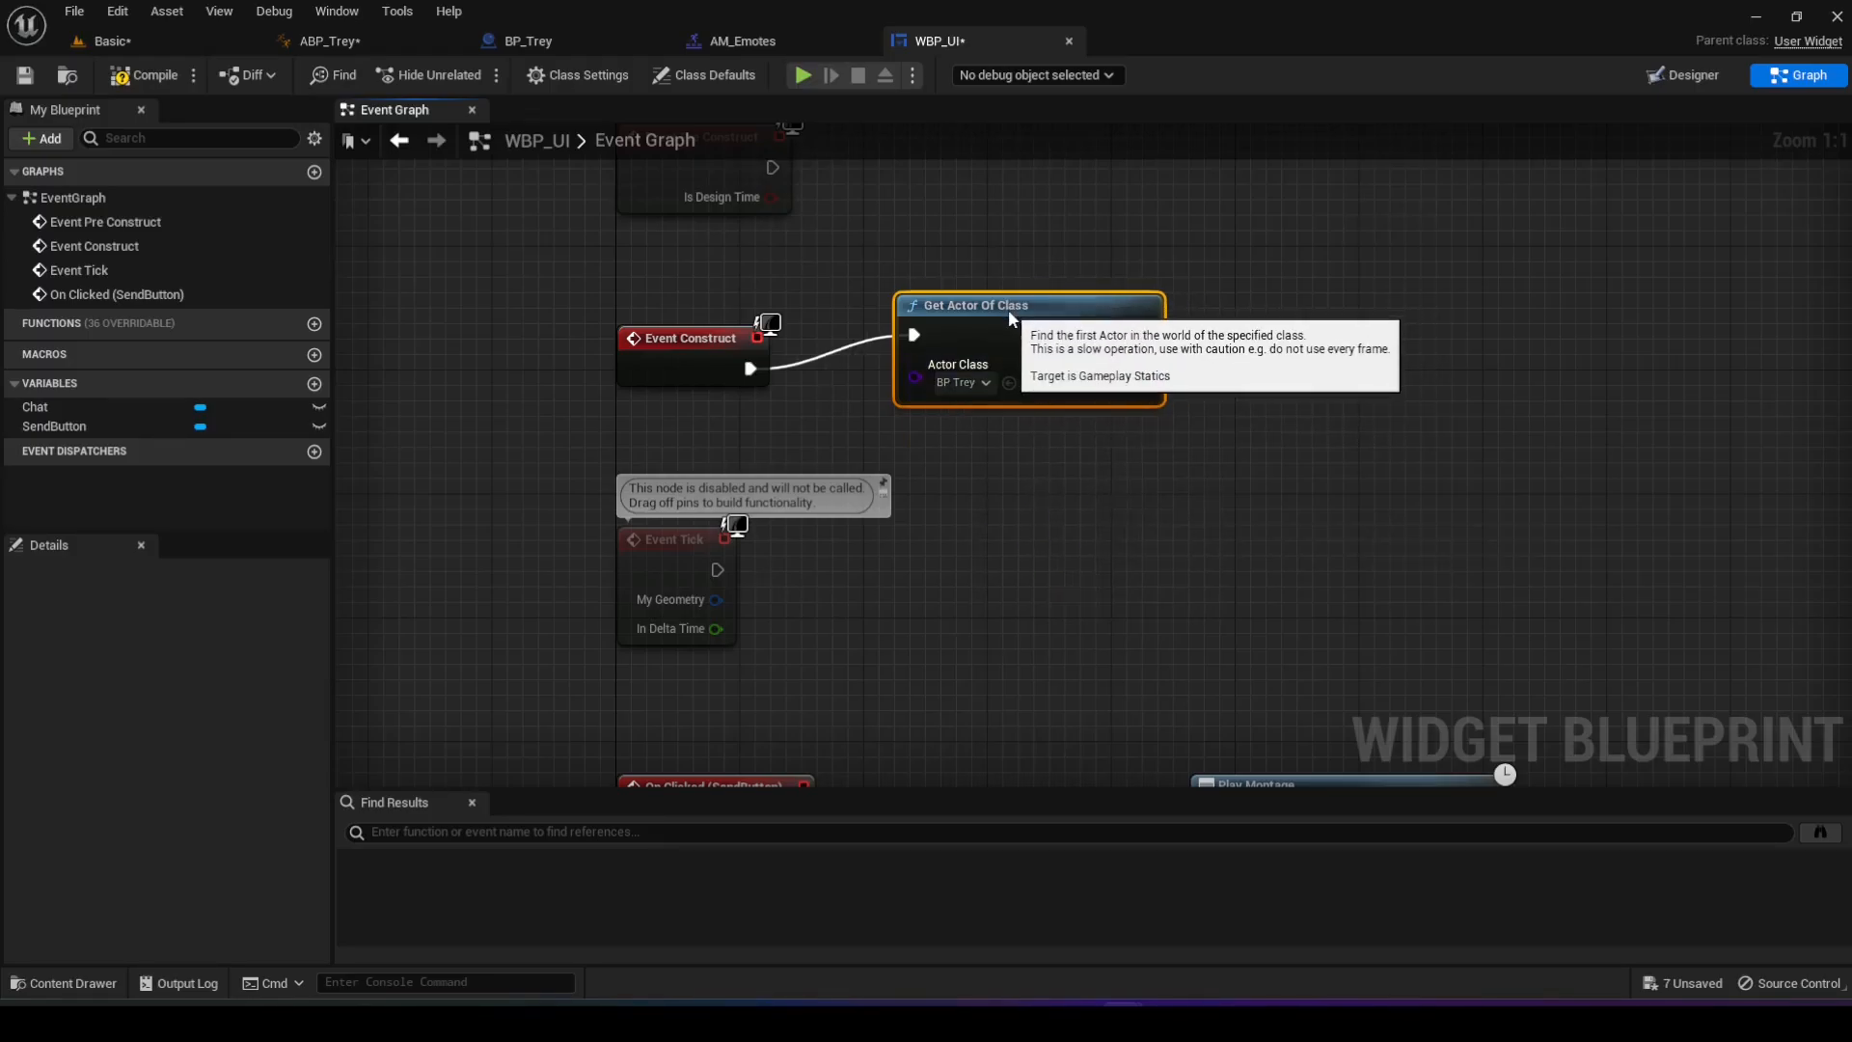
right_drag(1194, 343, 1116, 349)
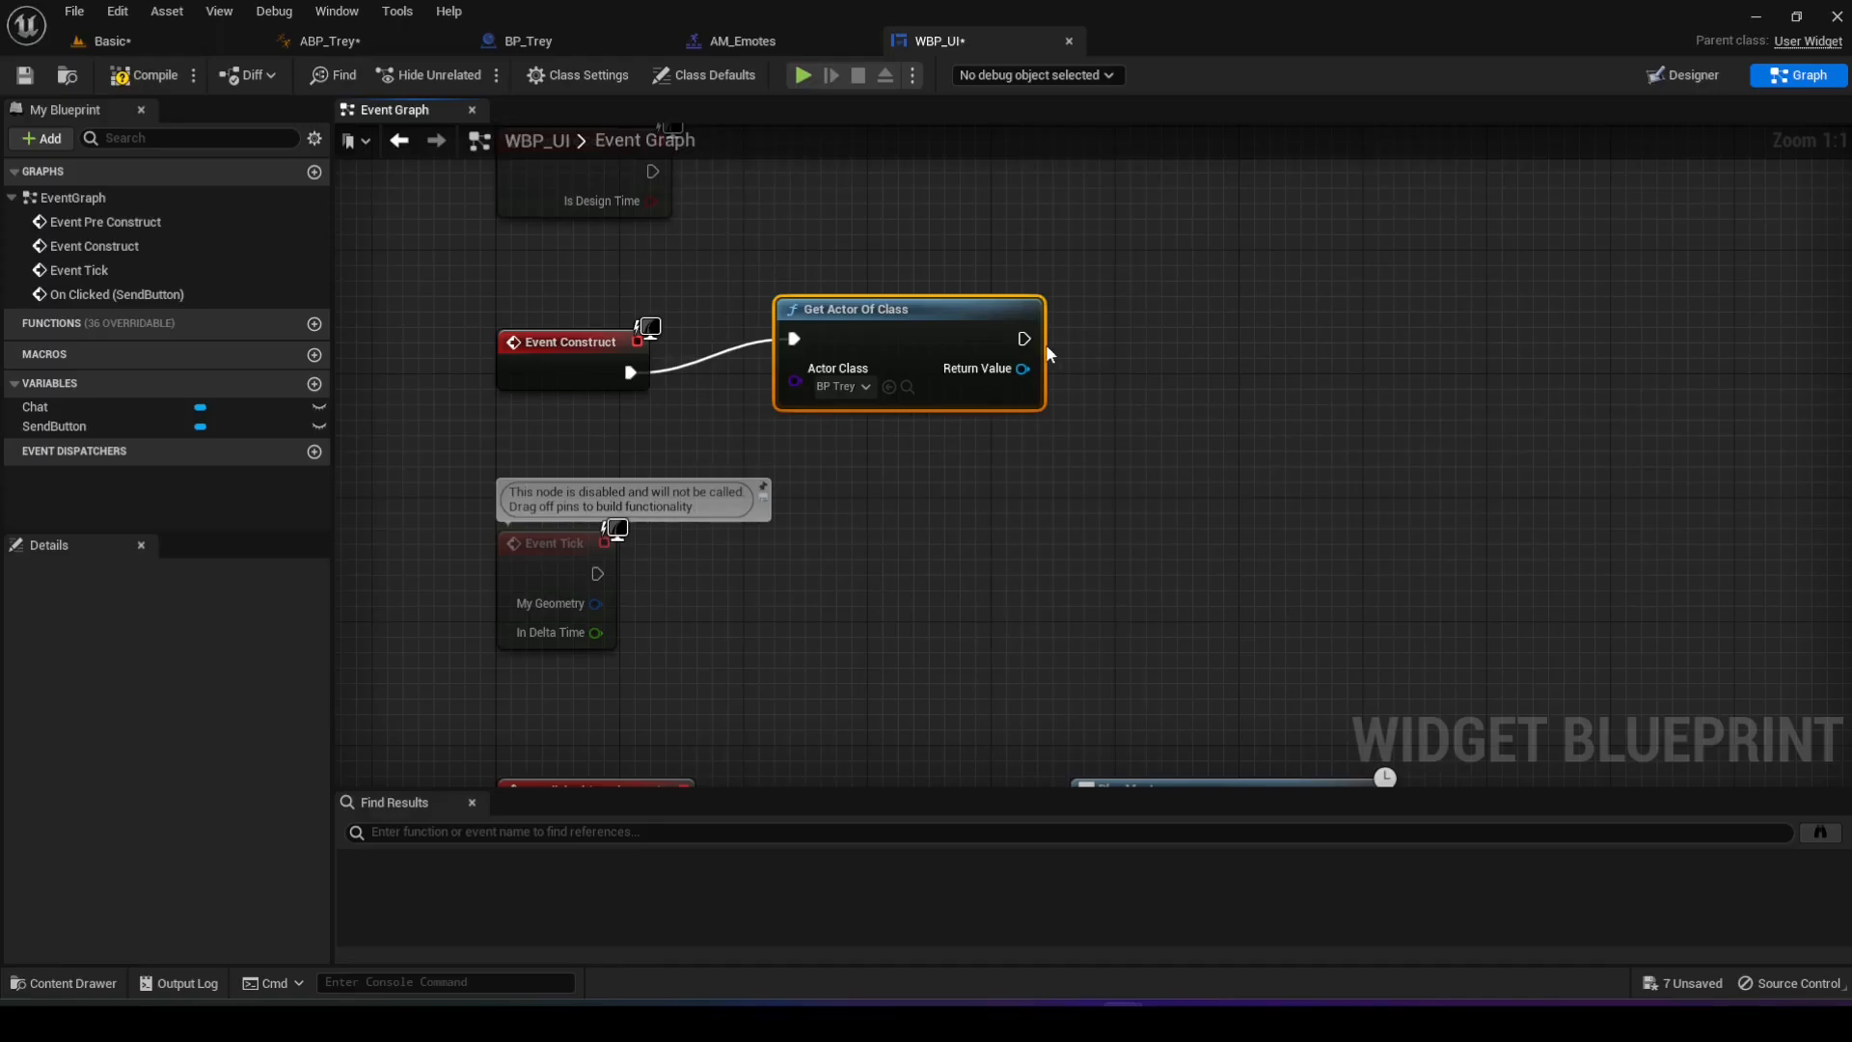
drag(1021, 372, 1103, 450)
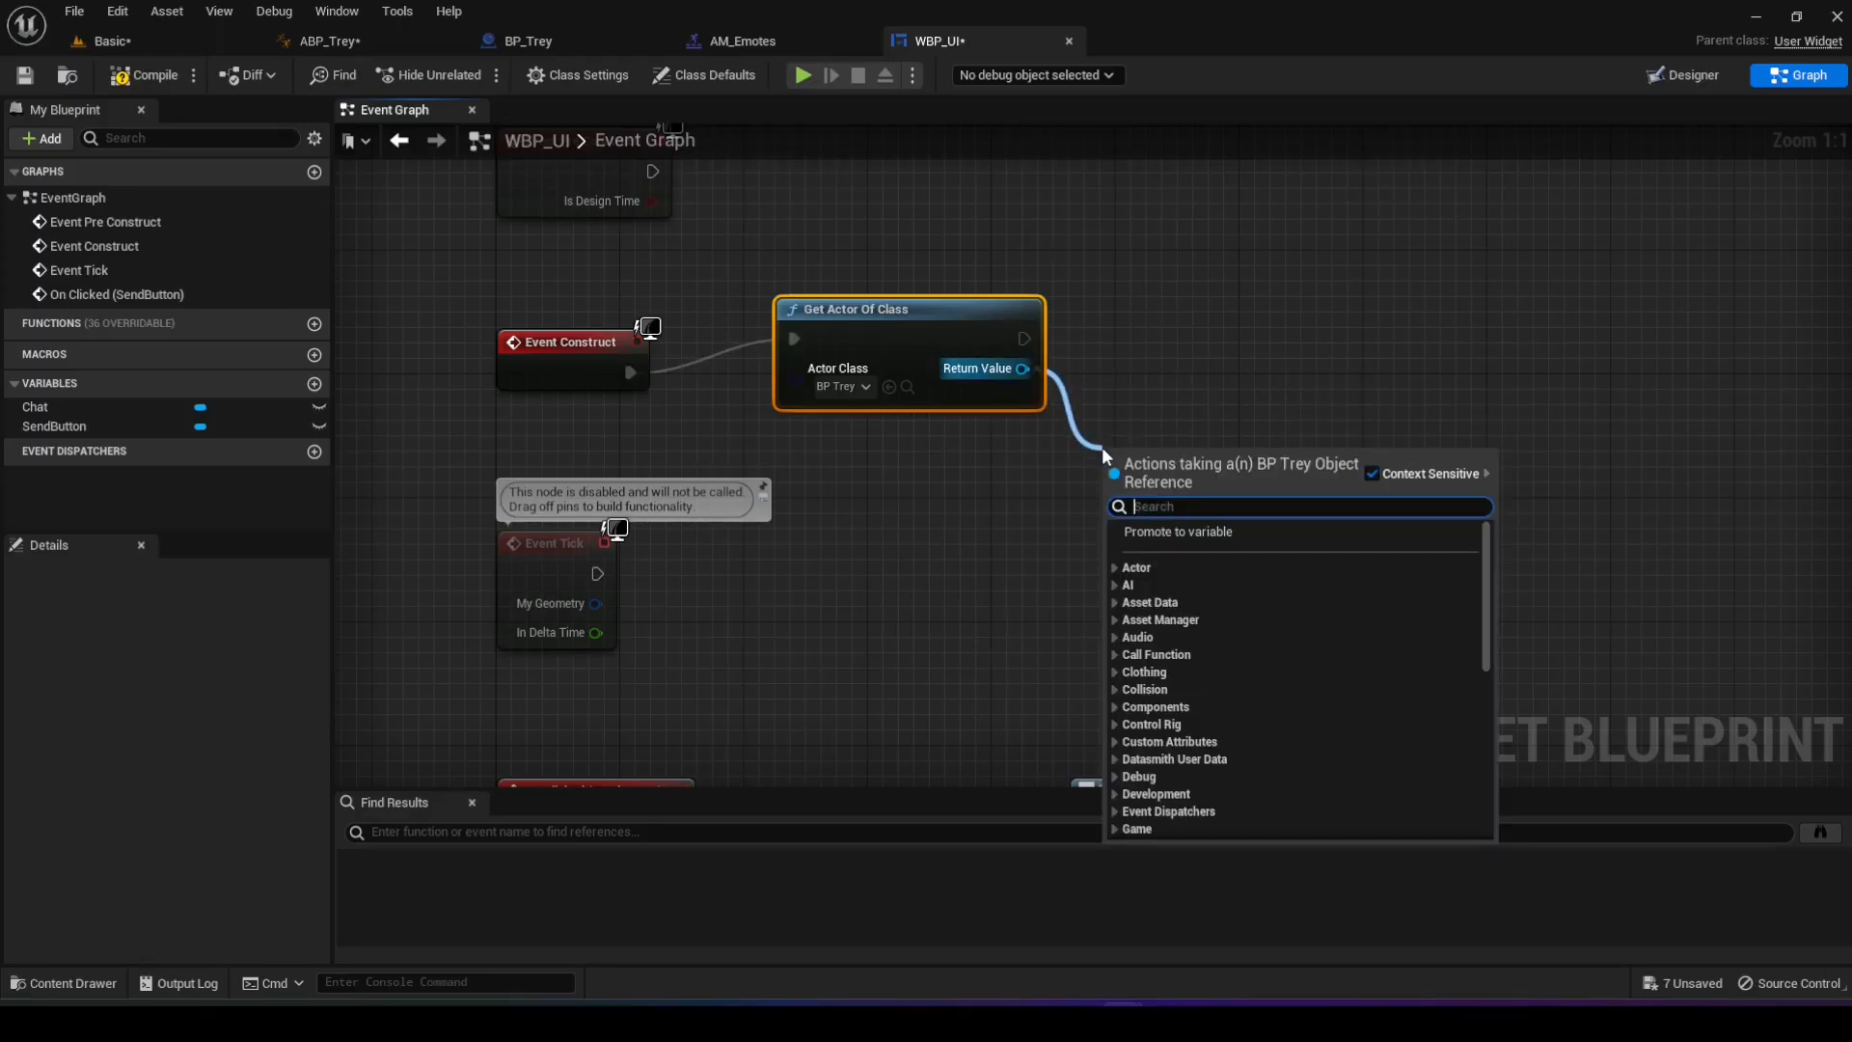
text(body)
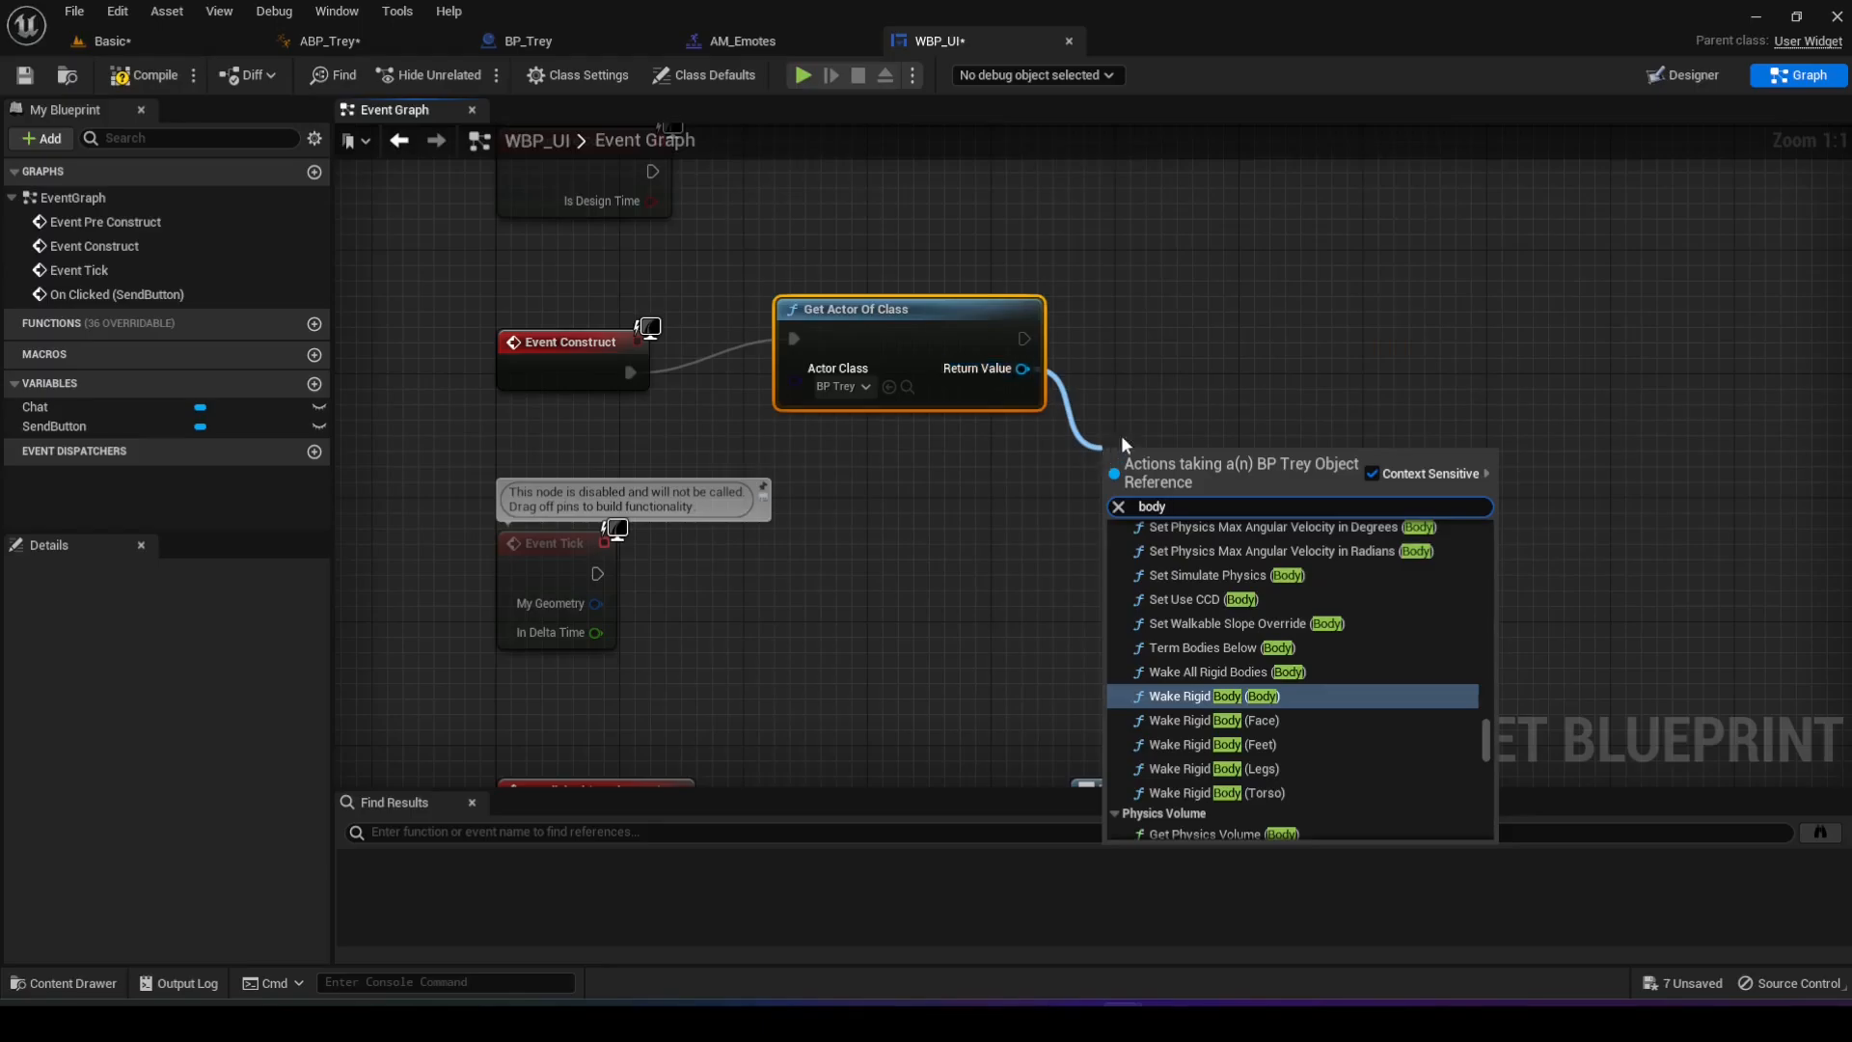
click(1117, 383)
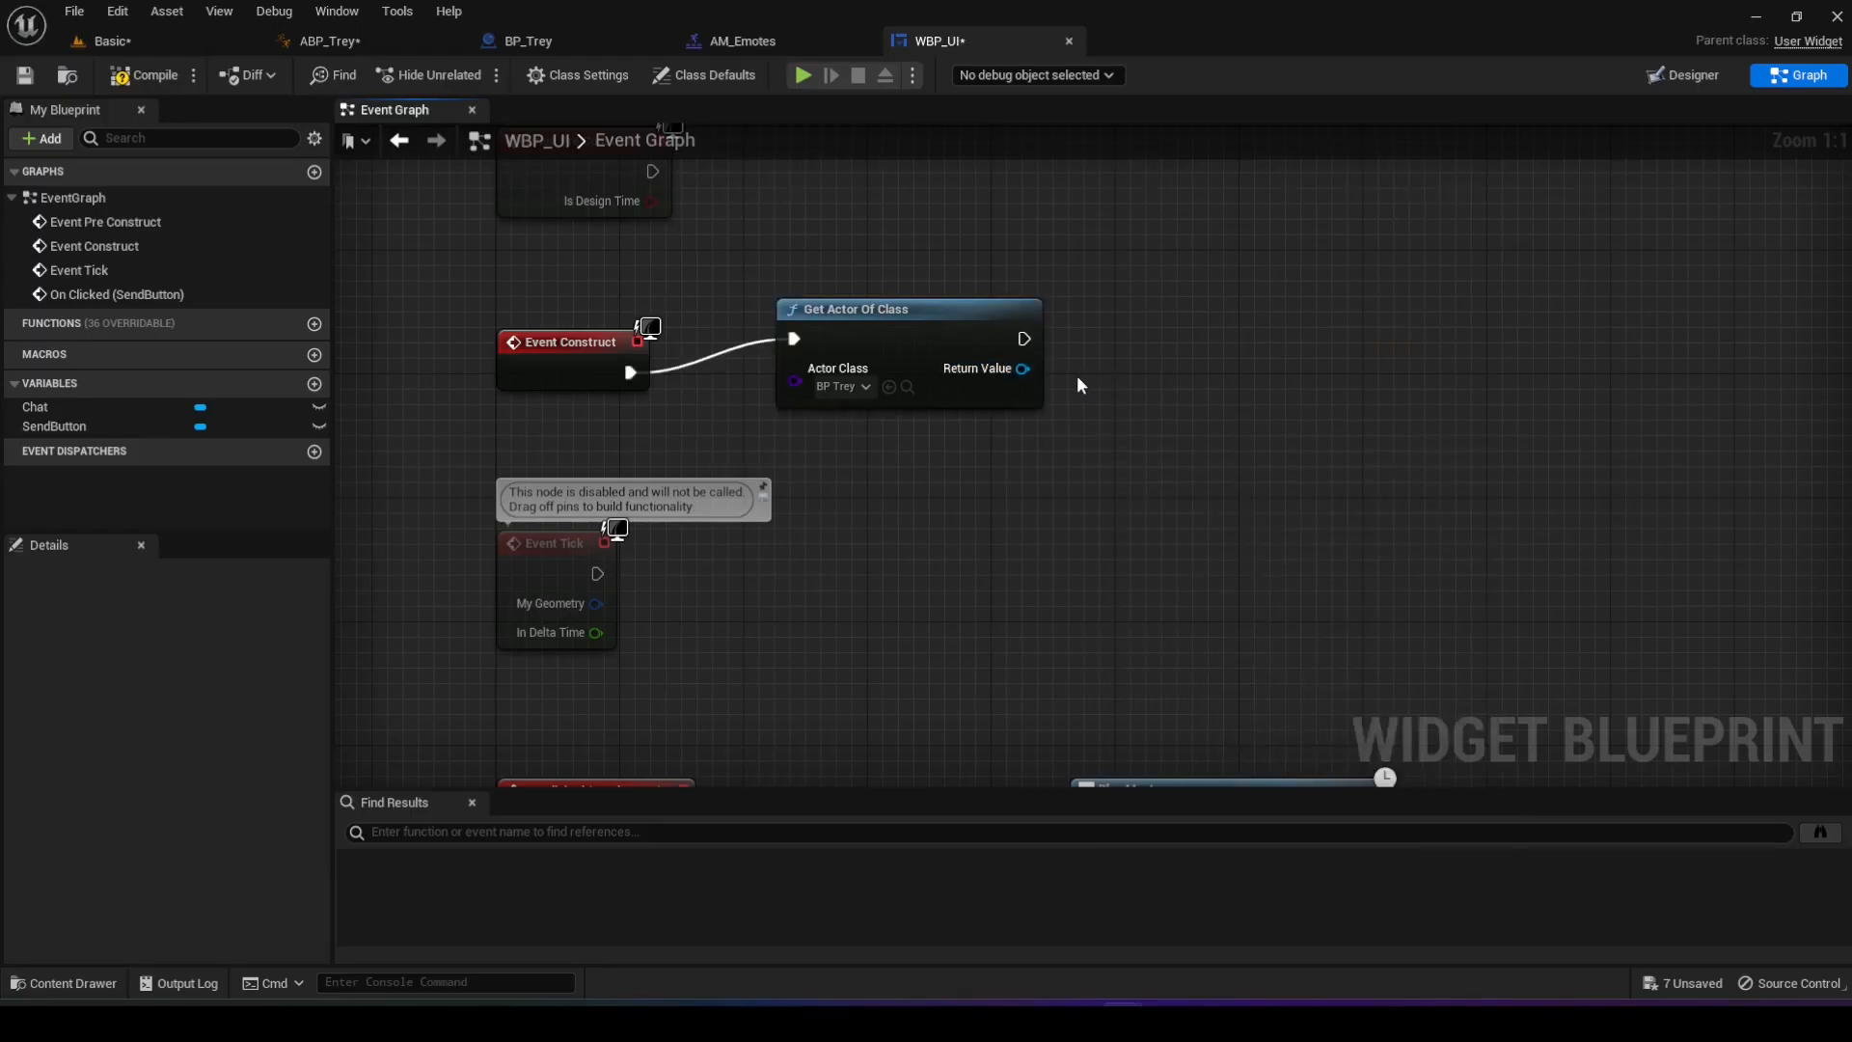
- Add a getter for the Body component from Get Actor Of Class's Return Value
drag(1022, 368, 1092, 450)
text(get body)
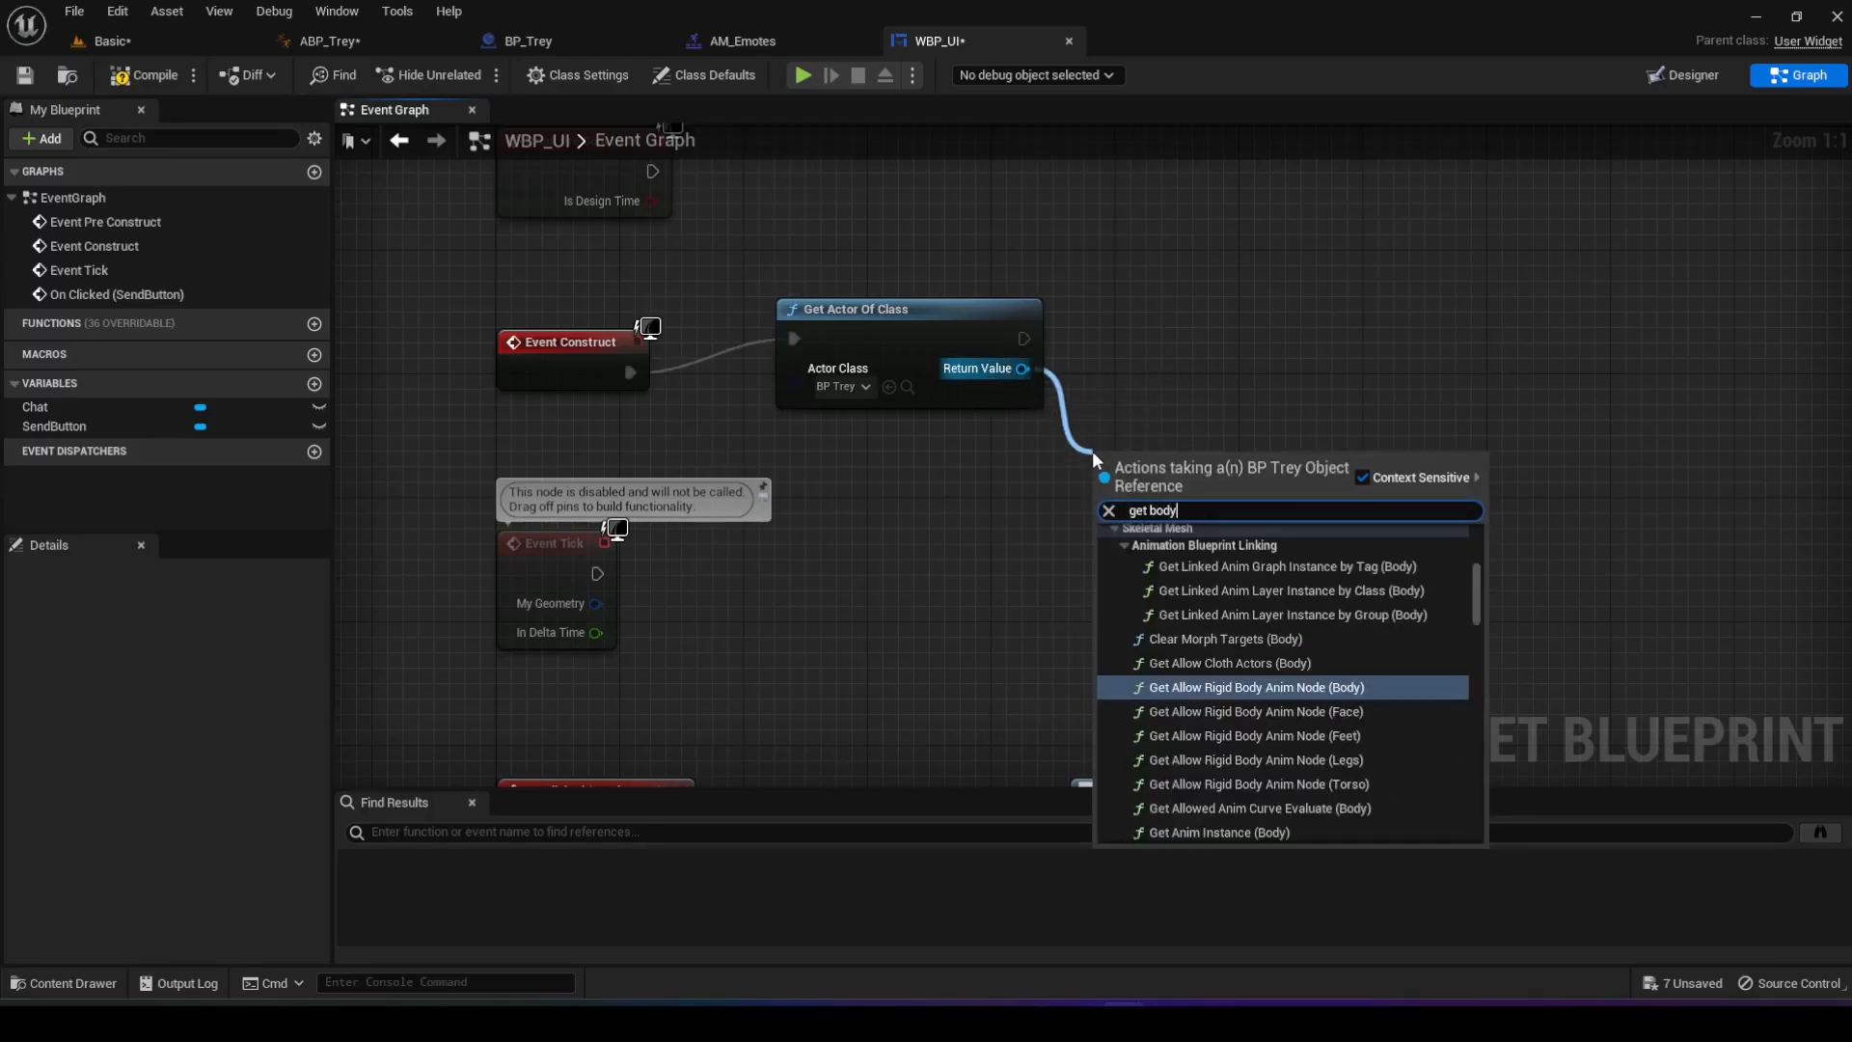
scroll(1230, 644, up, 3)
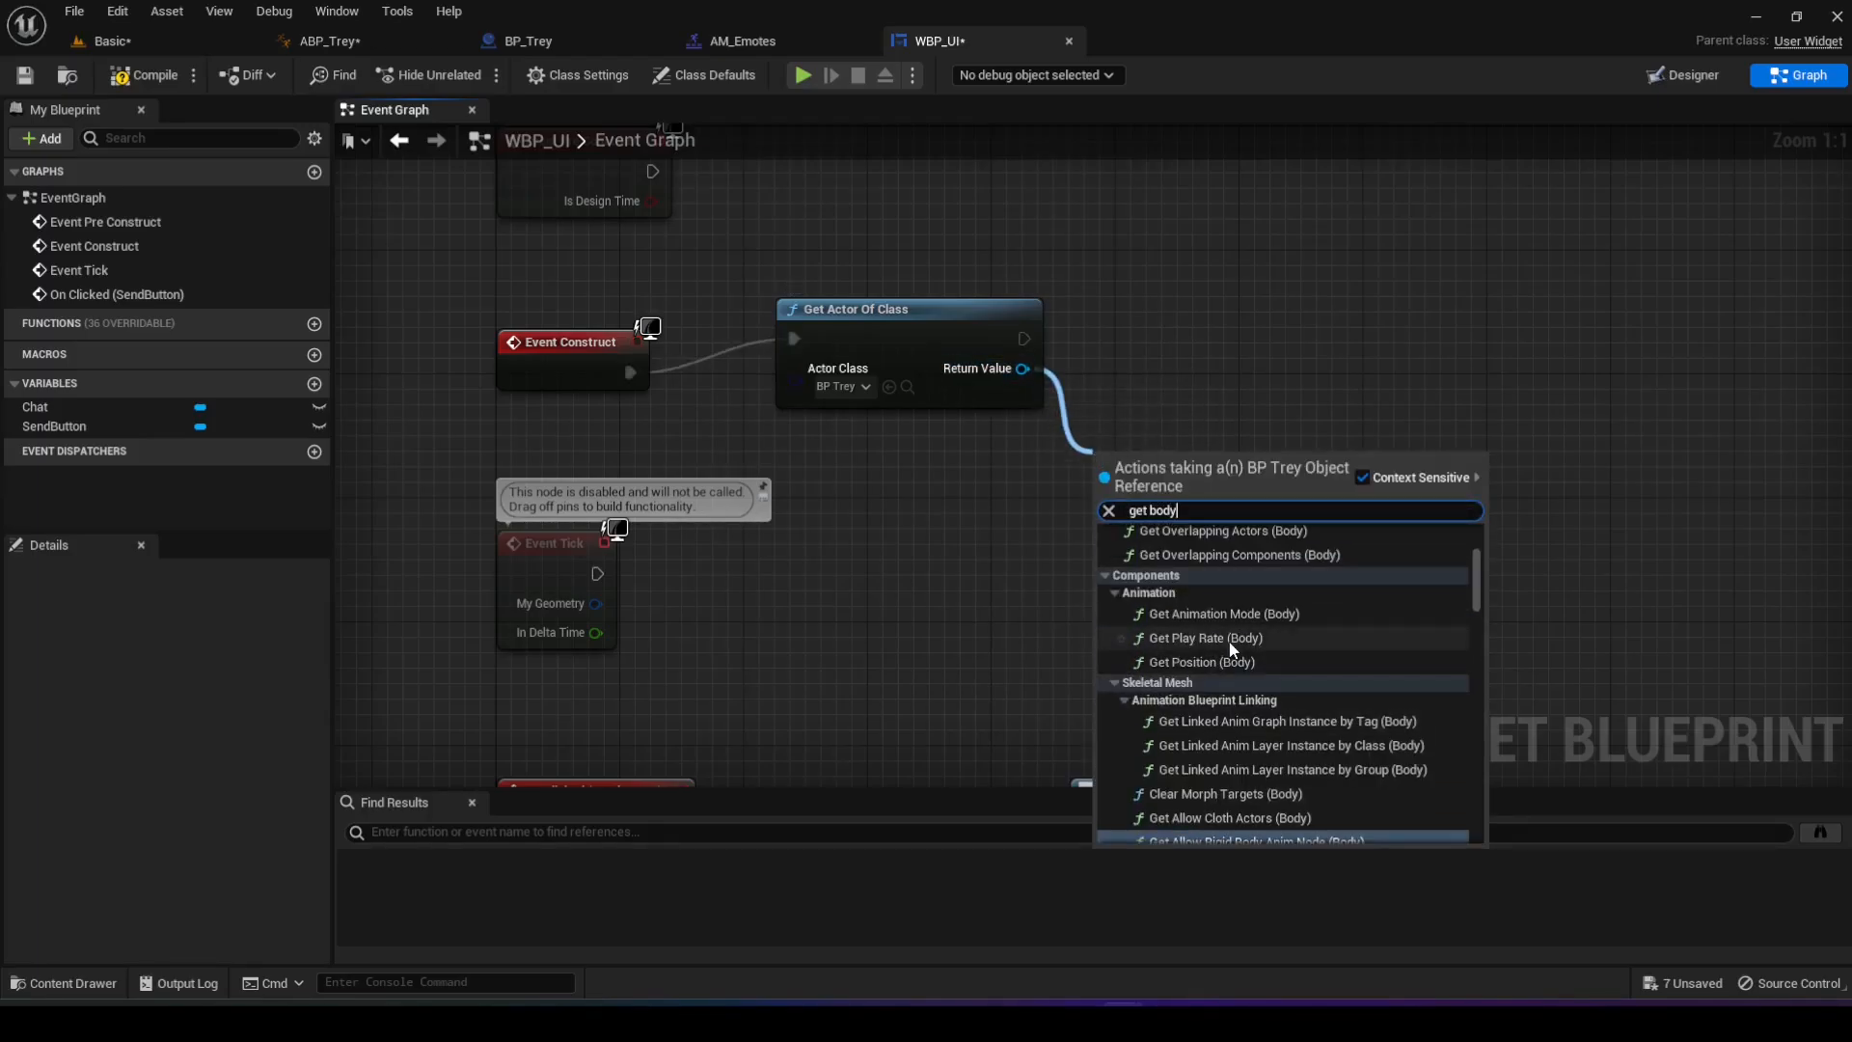
scroll(1230, 648, down, 10)
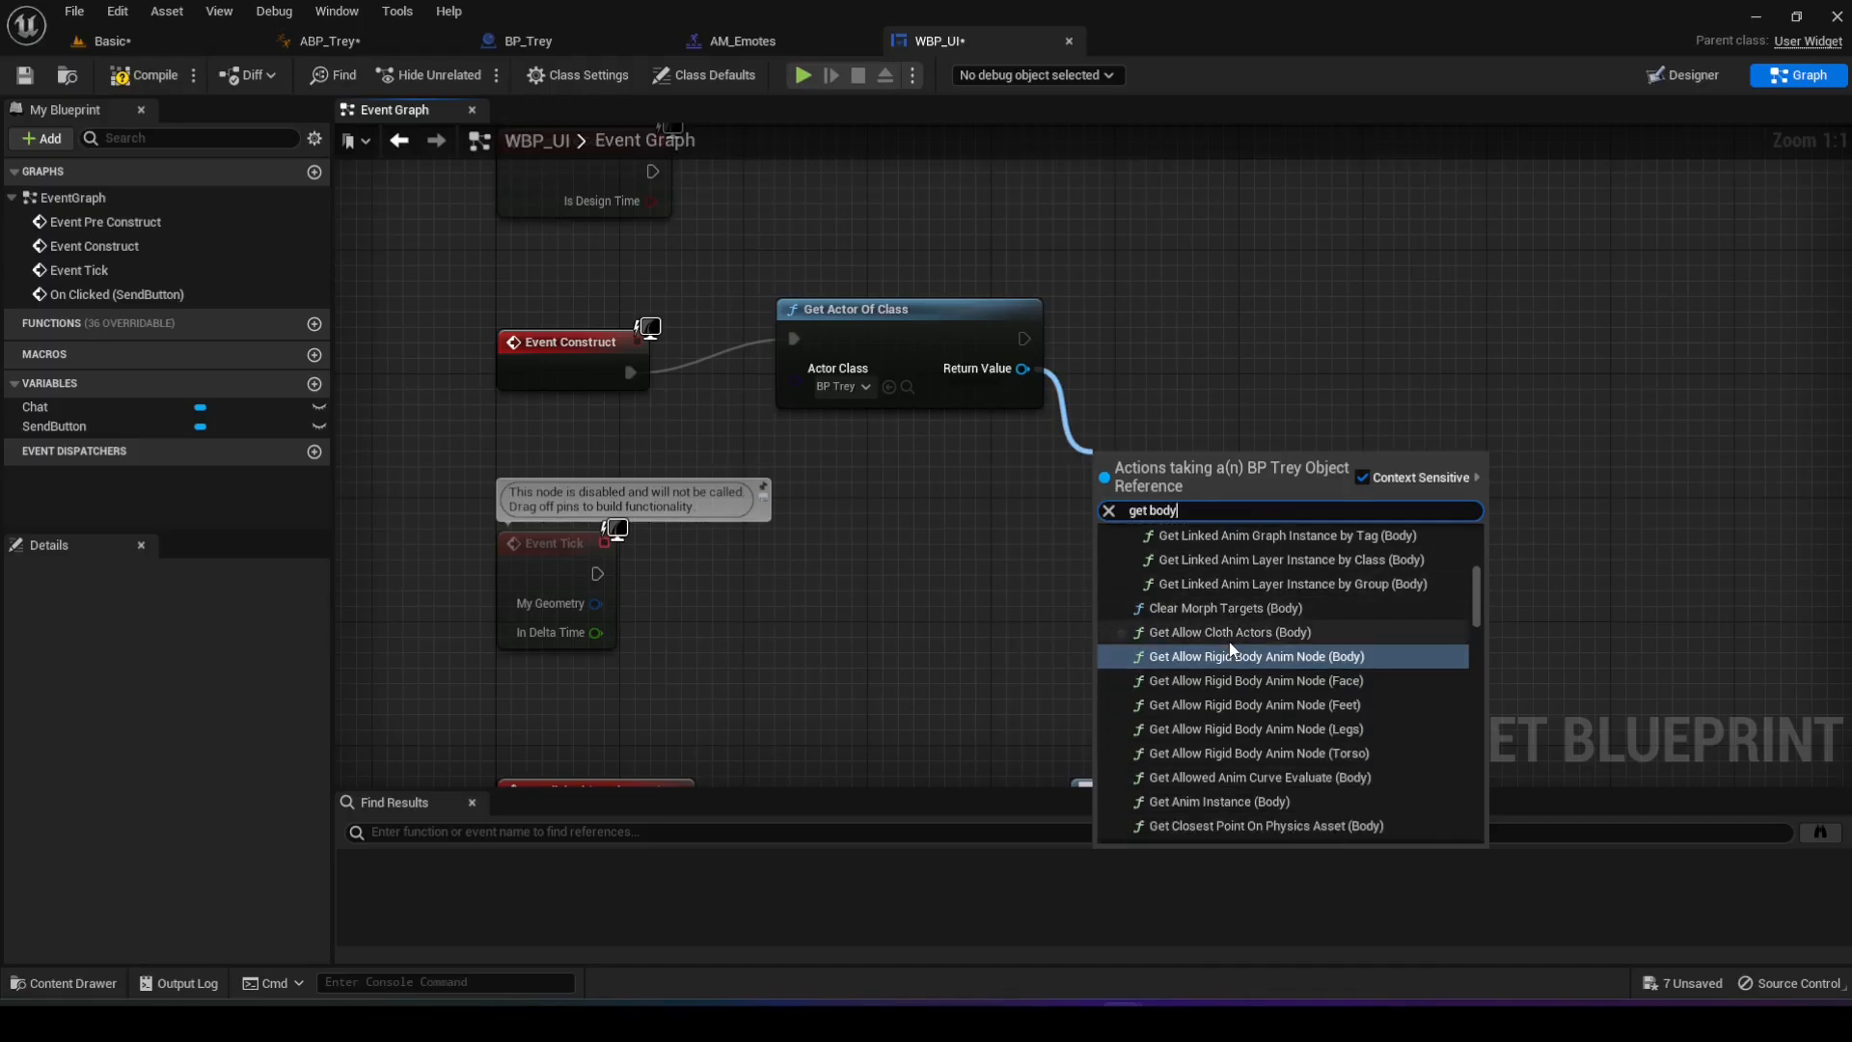
scroll(1244, 665, down, 8)
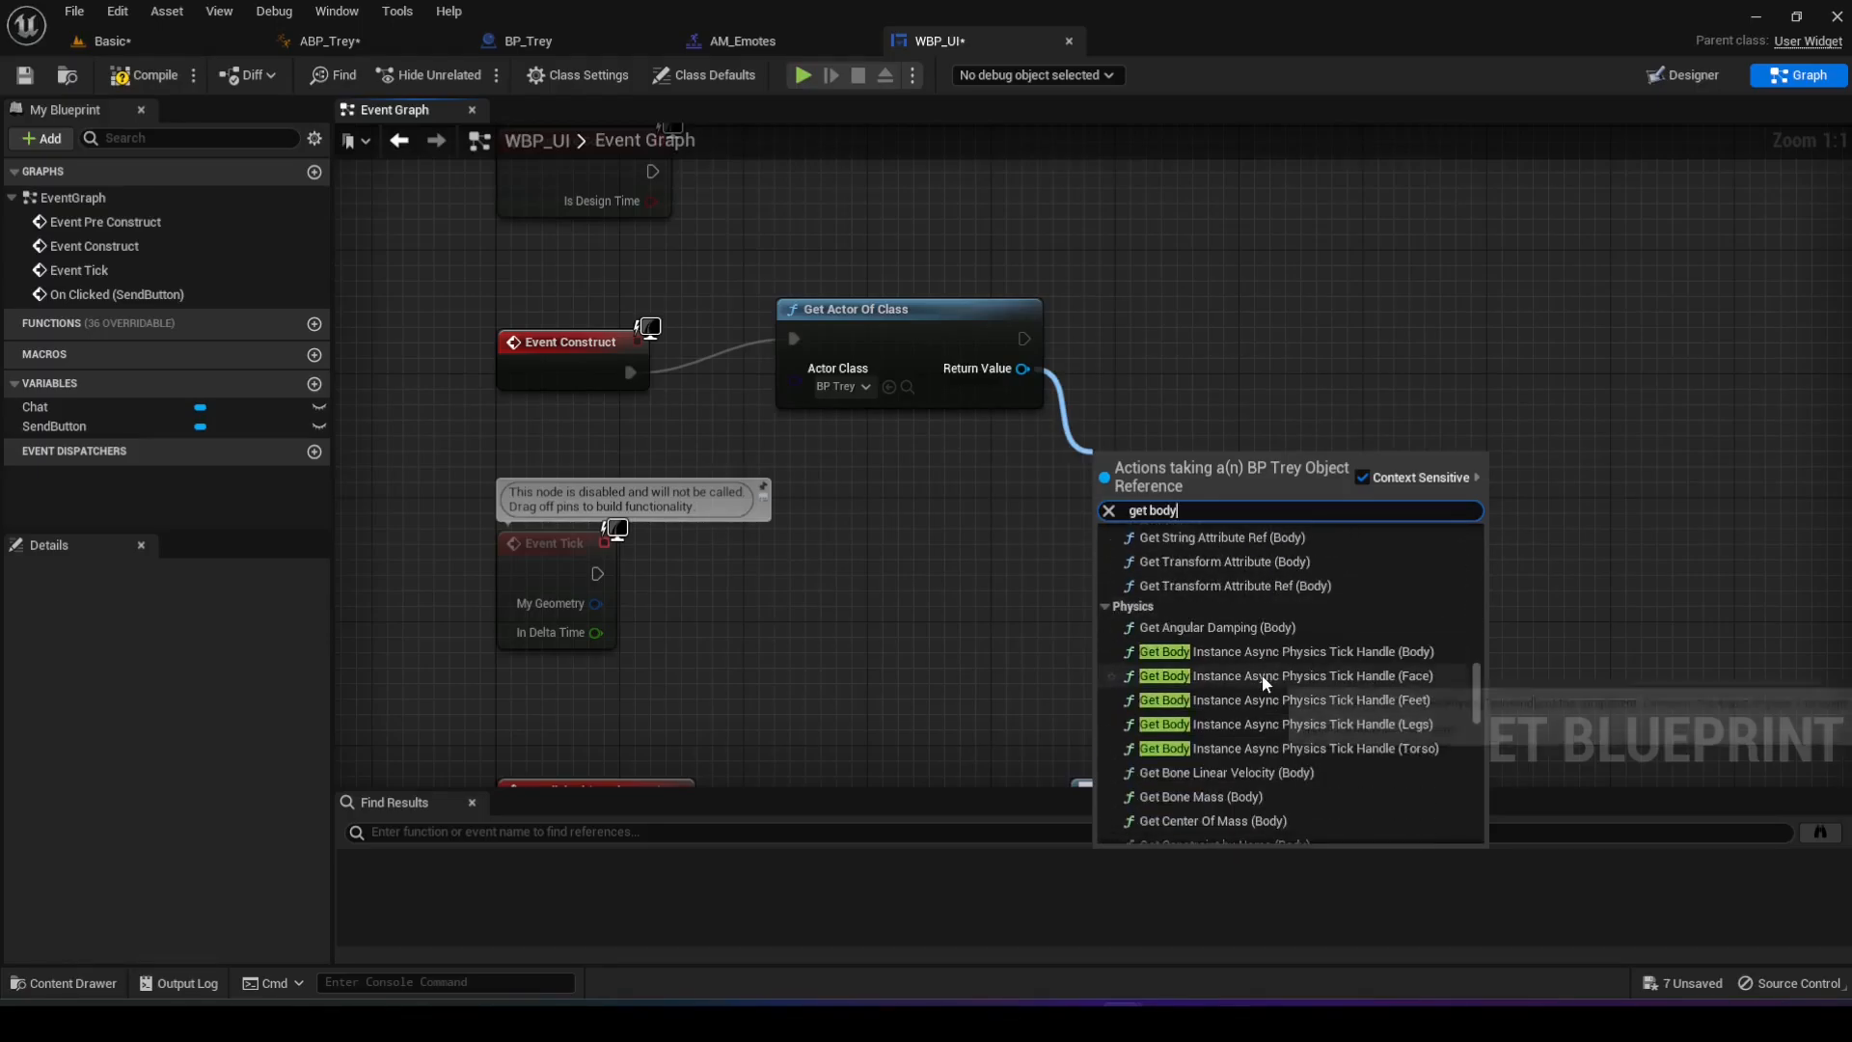
drag(1474, 735, 1475, 824)
click(1175, 653)
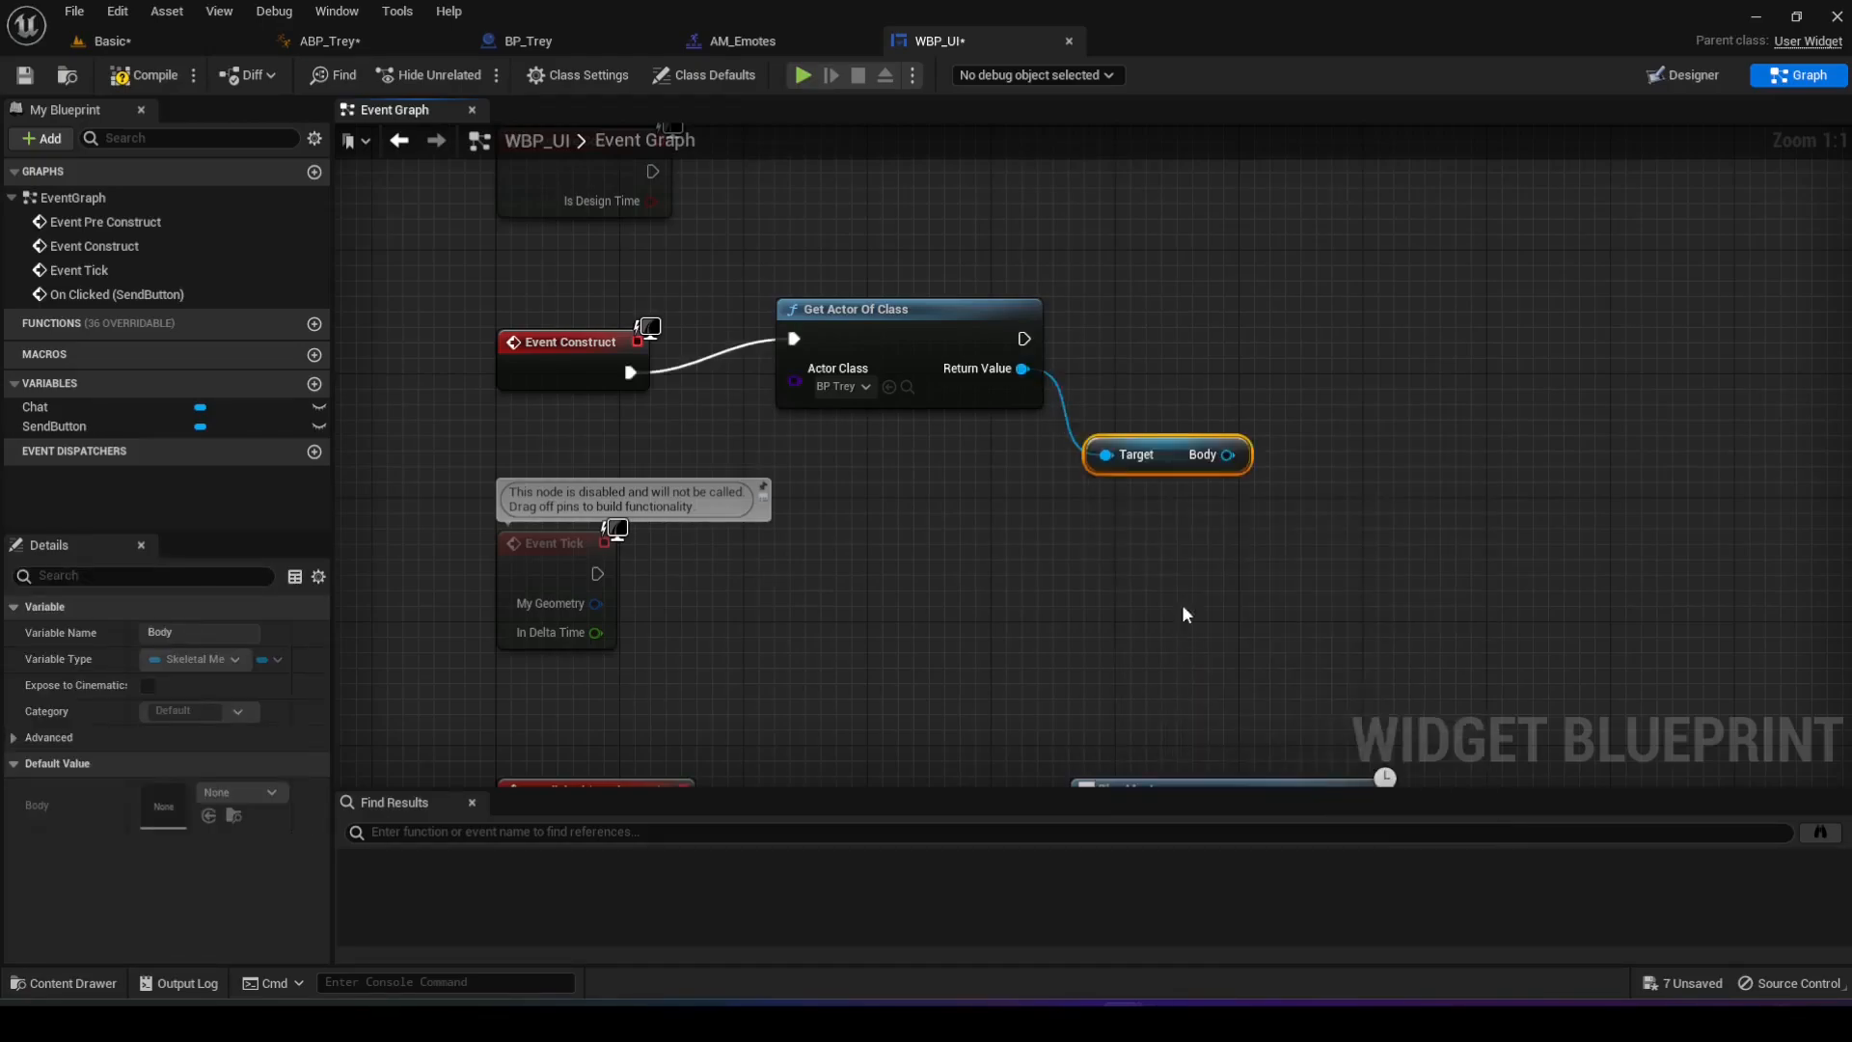
- Promote the Body getter's output to a variable and place its Set node to the right
drag(1171, 468, 1270, 358)
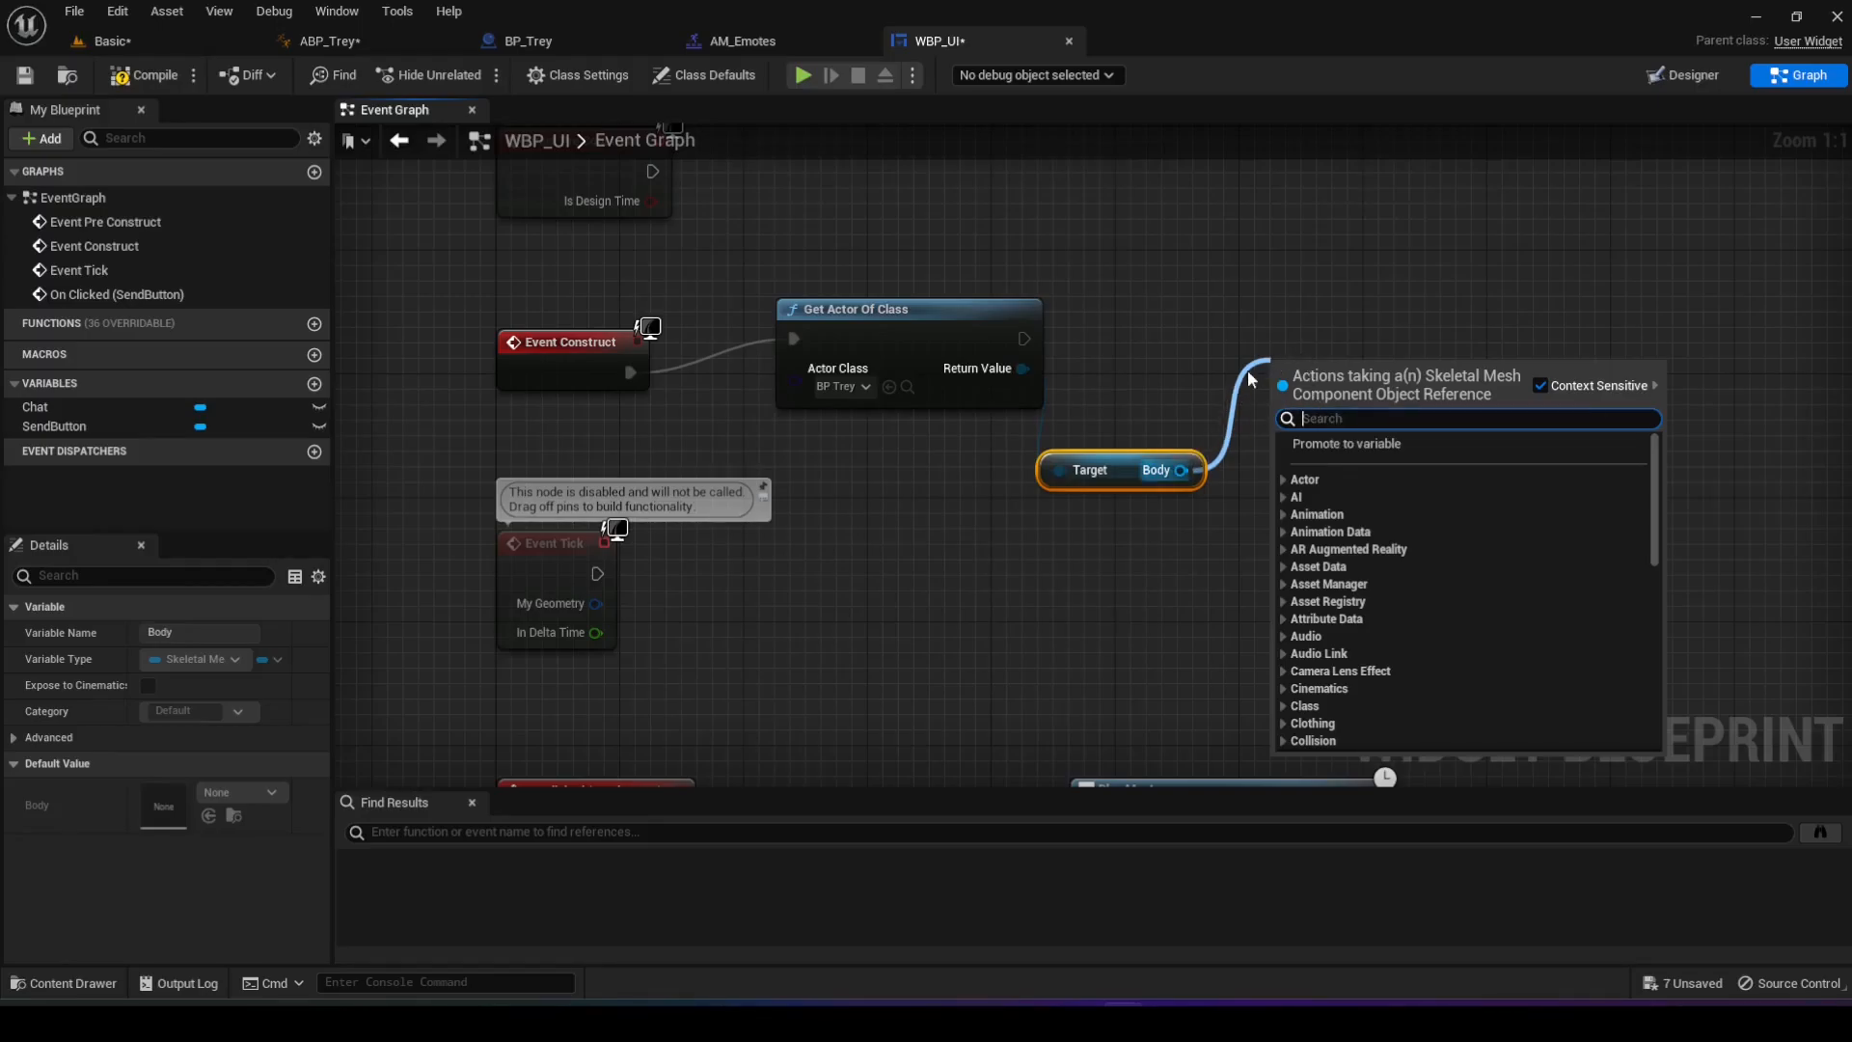
click(1340, 444)
click(1314, 379)
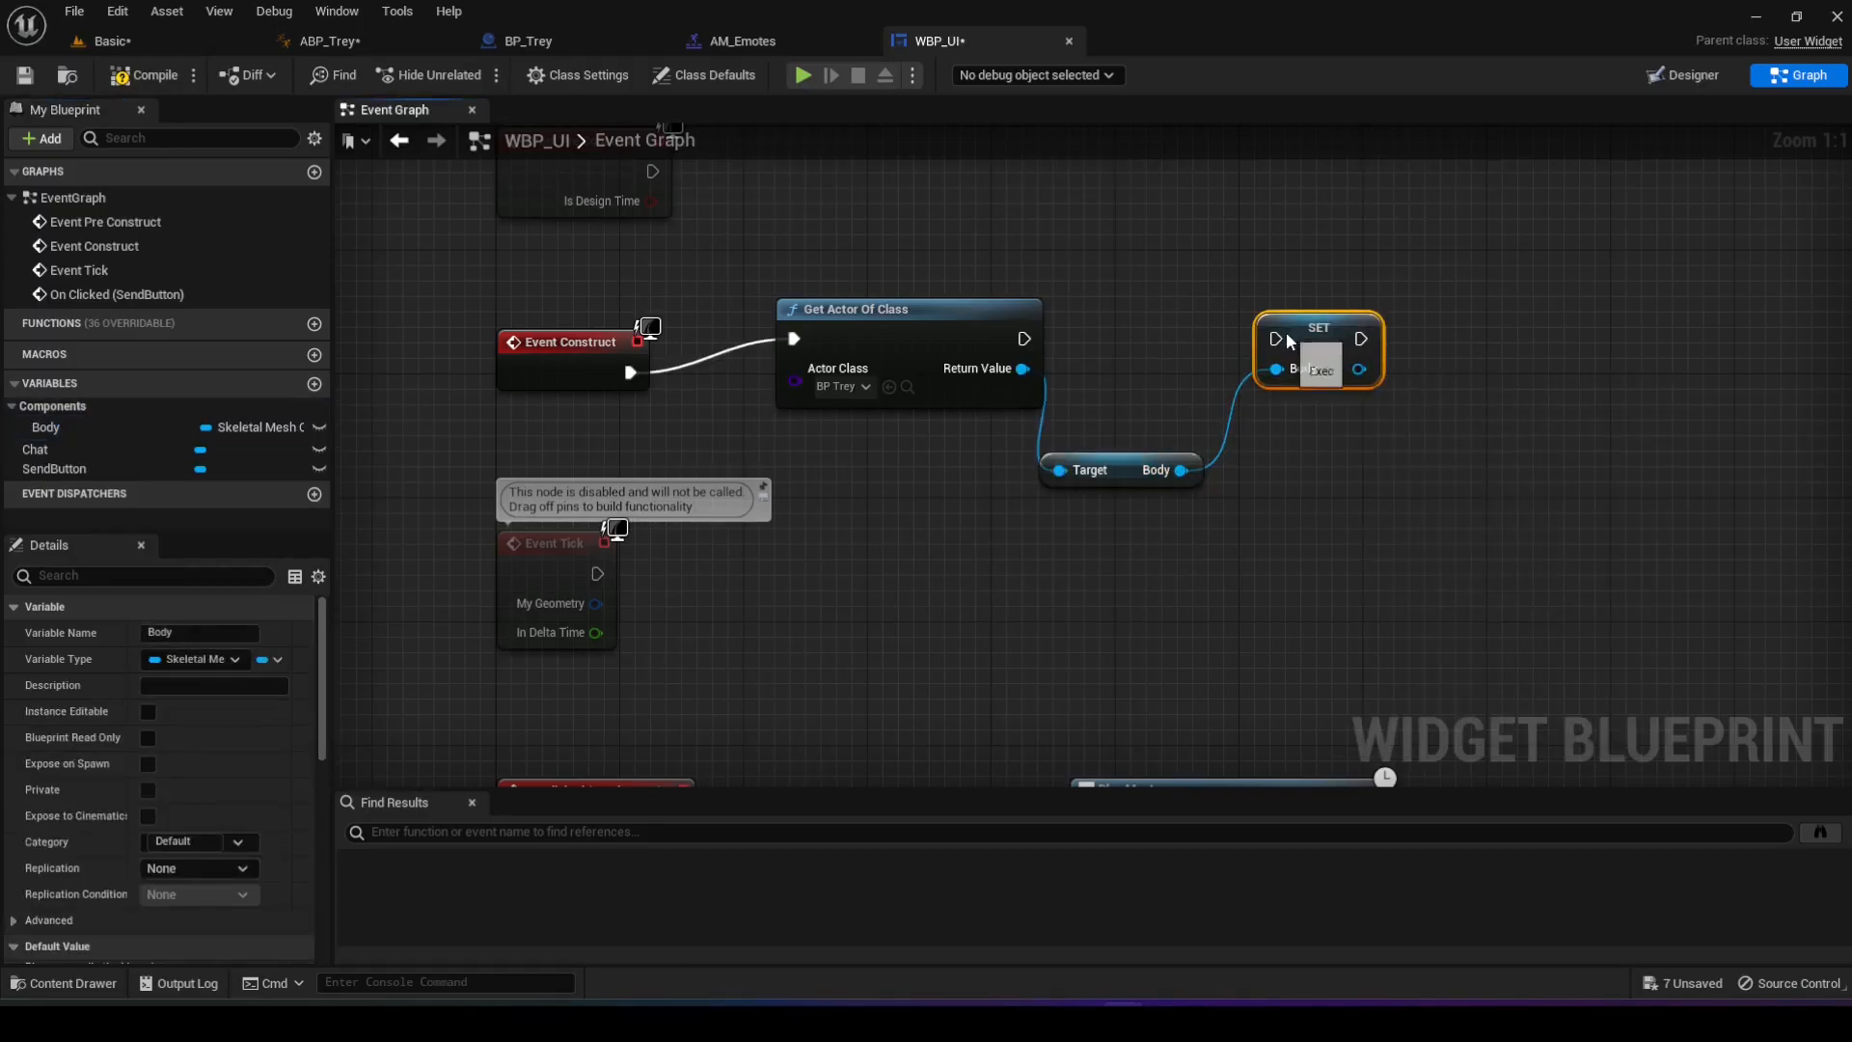
- Wire Get Actor Of Class's execution output to the Set Body node and compile the widget blueprint
drag(1024, 338, 1259, 355)
mouse_move(1279, 340)
mouse_down()
mouse_move(1293, 310)
mouse_move(1294, 329)
mouse_up()
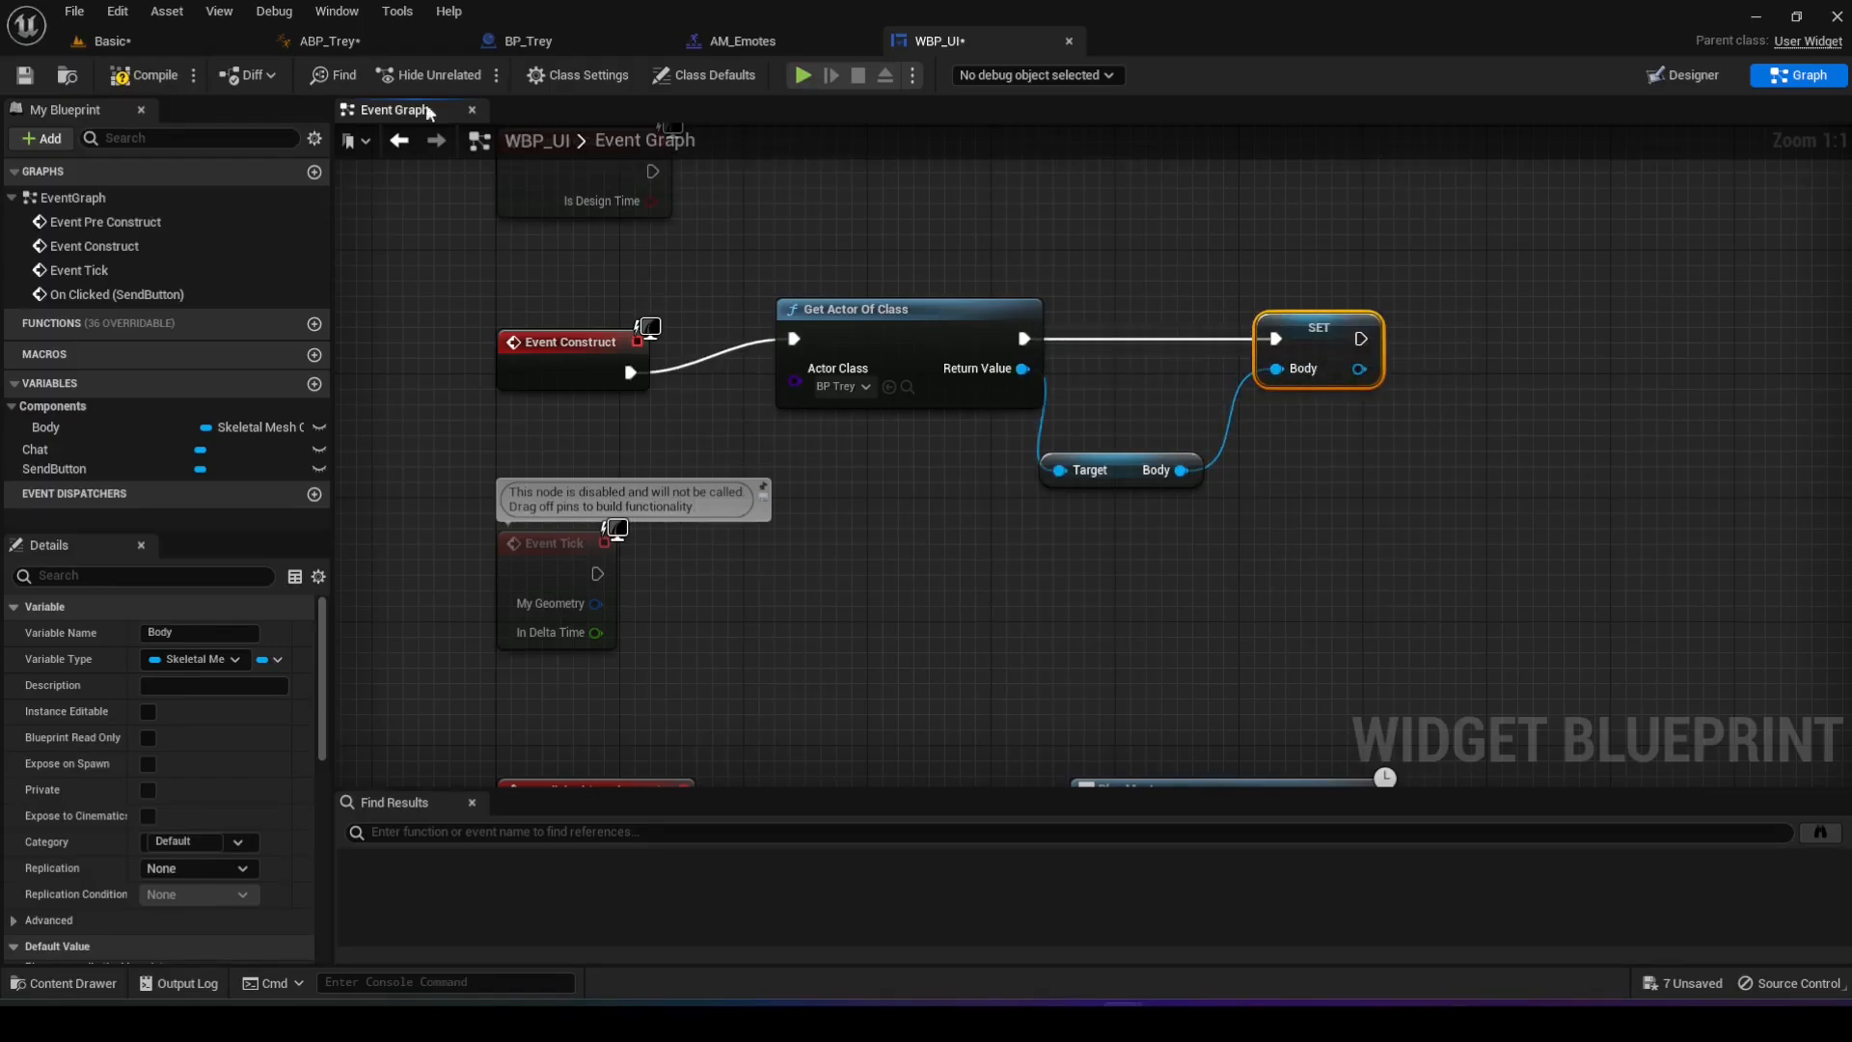
click(144, 77)
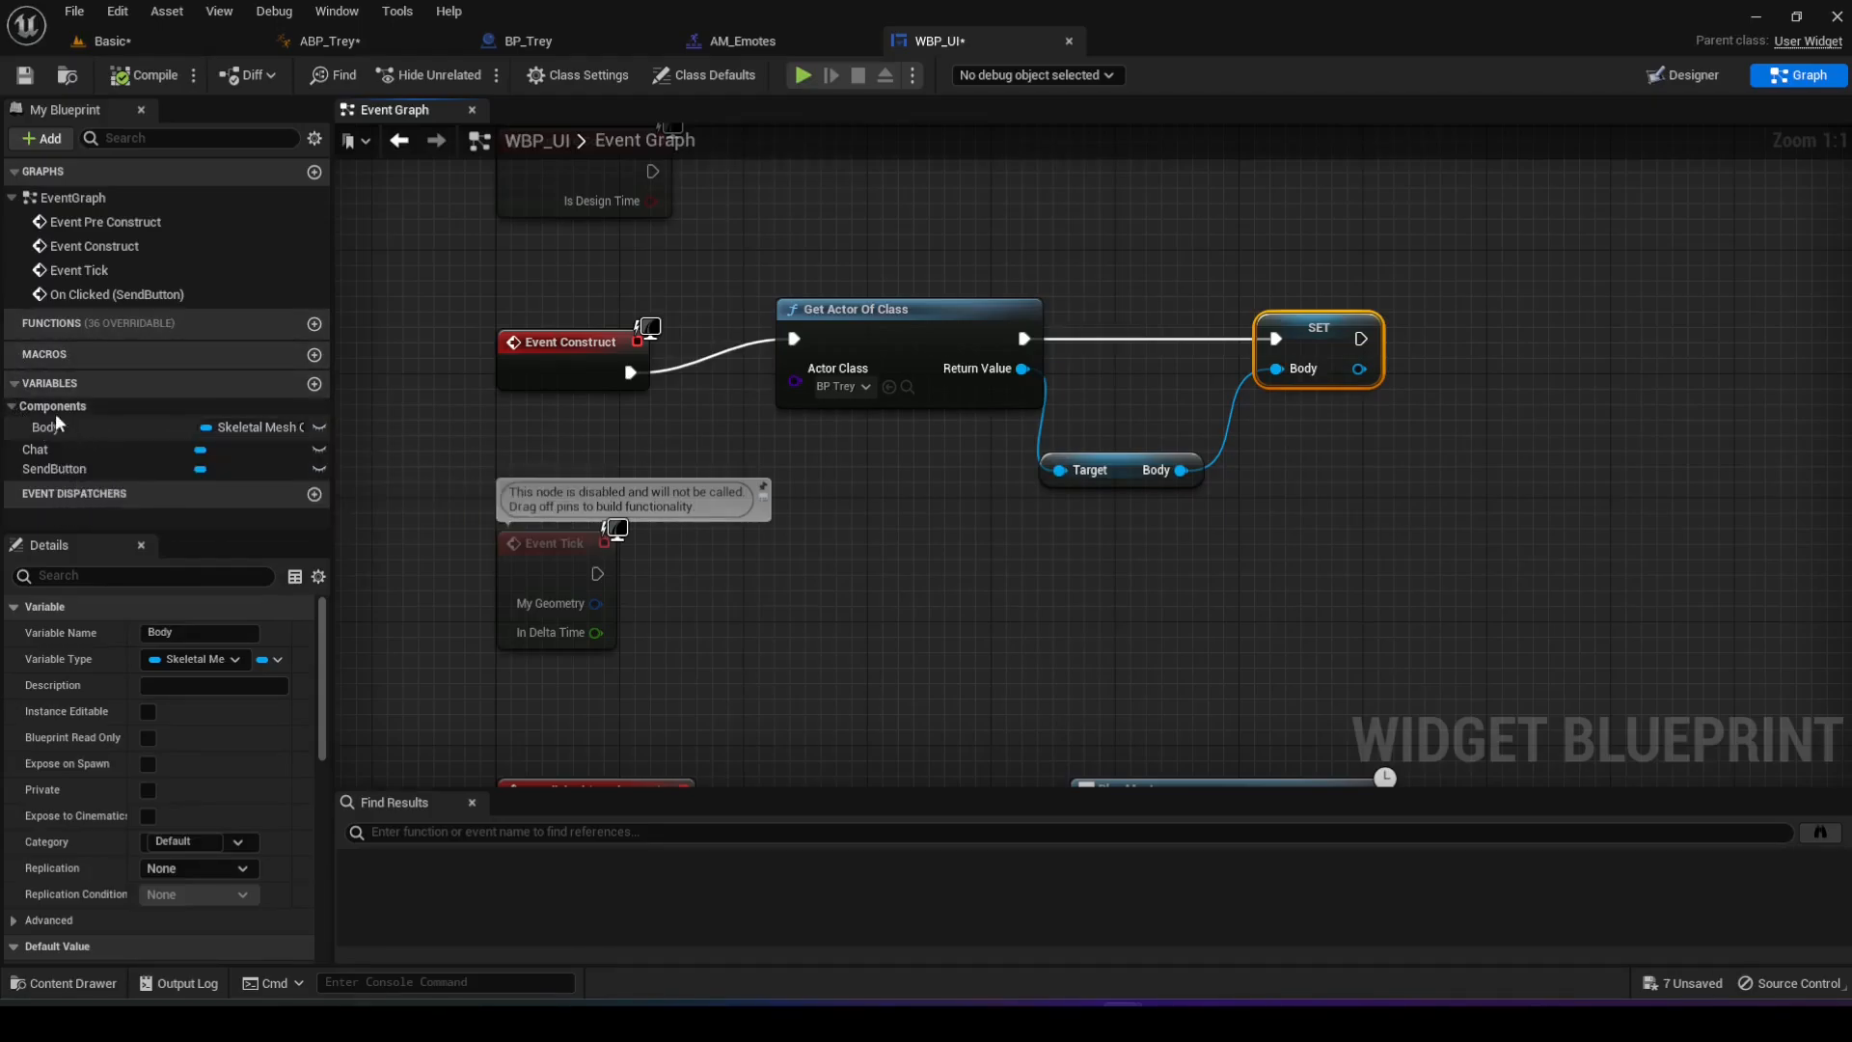
- Add a Body variable getter and connect it to Play Montage's In Skeletal Mesh Component, placing it beside the node
right_drag(617, 626, 597, 257)
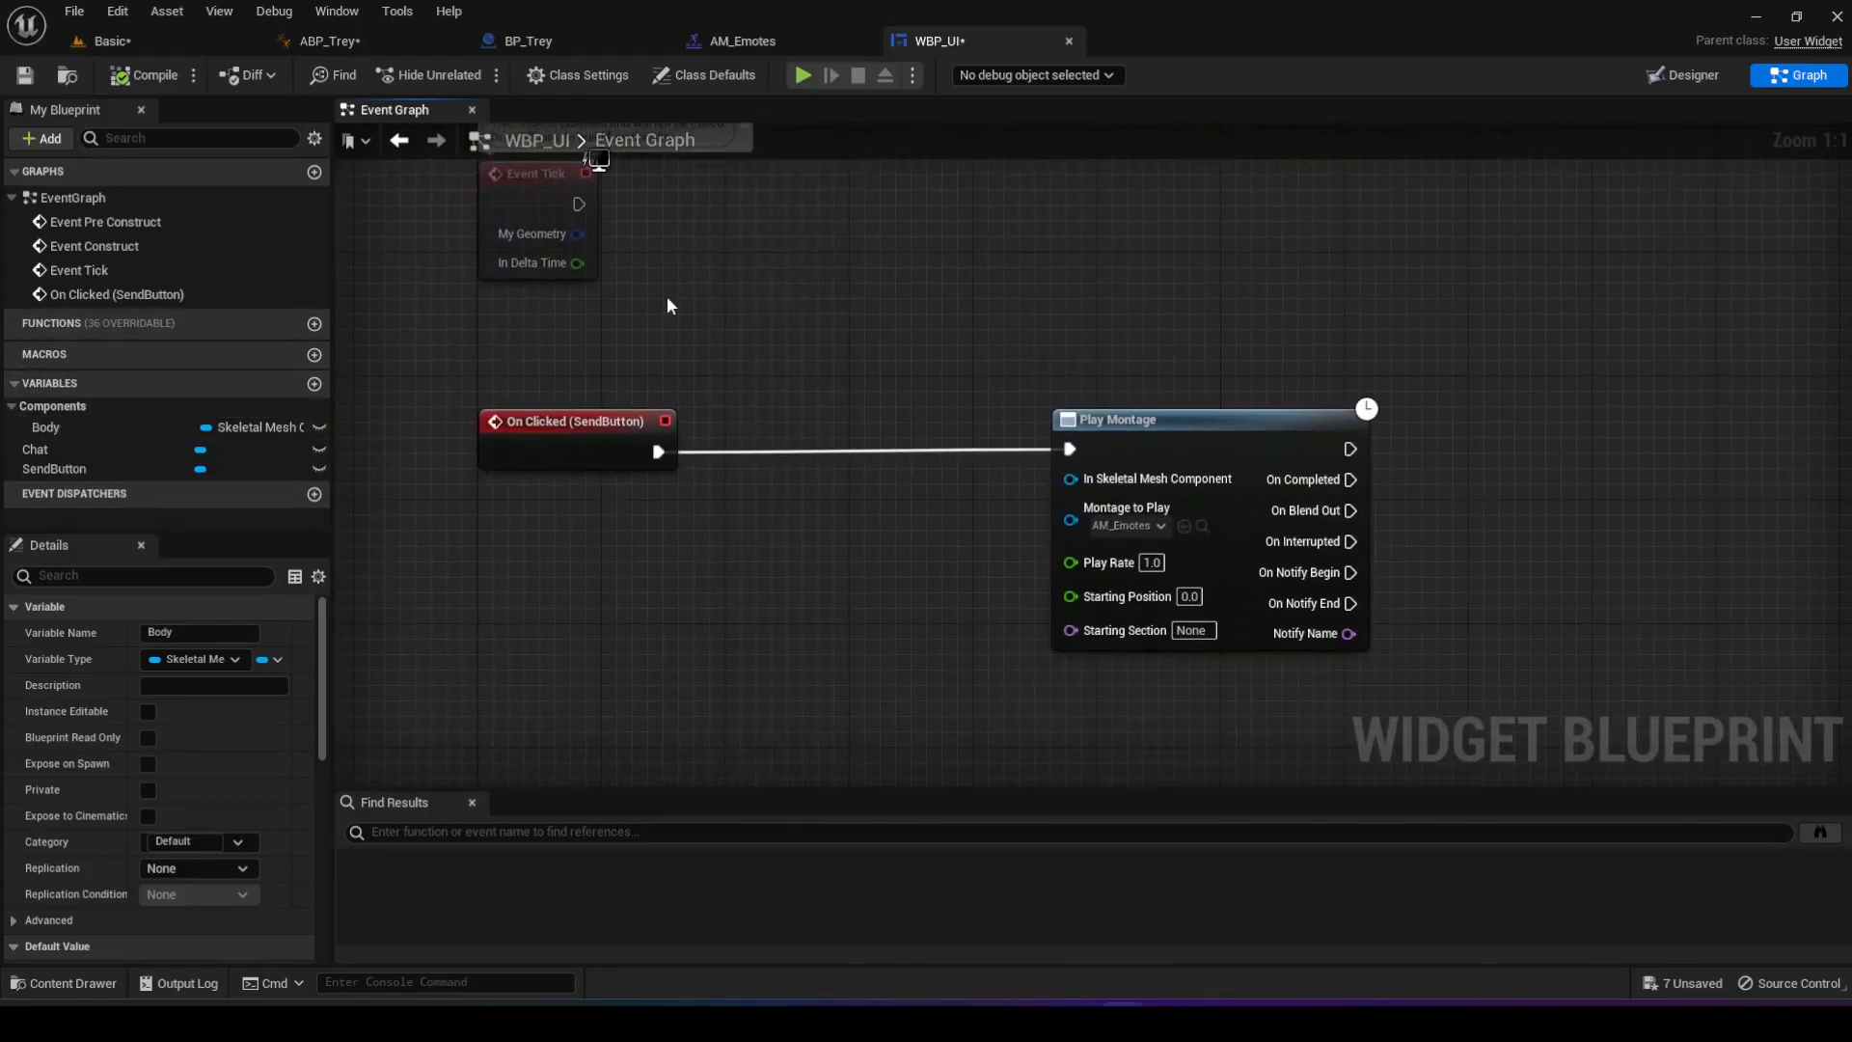
drag(71, 429, 678, 542)
drag(789, 527, 1072, 488)
click(835, 541)
- Add a getter for the Chat variable below the On Clicked event and get its Text property from it
right_drag(955, 477, 953, 424)
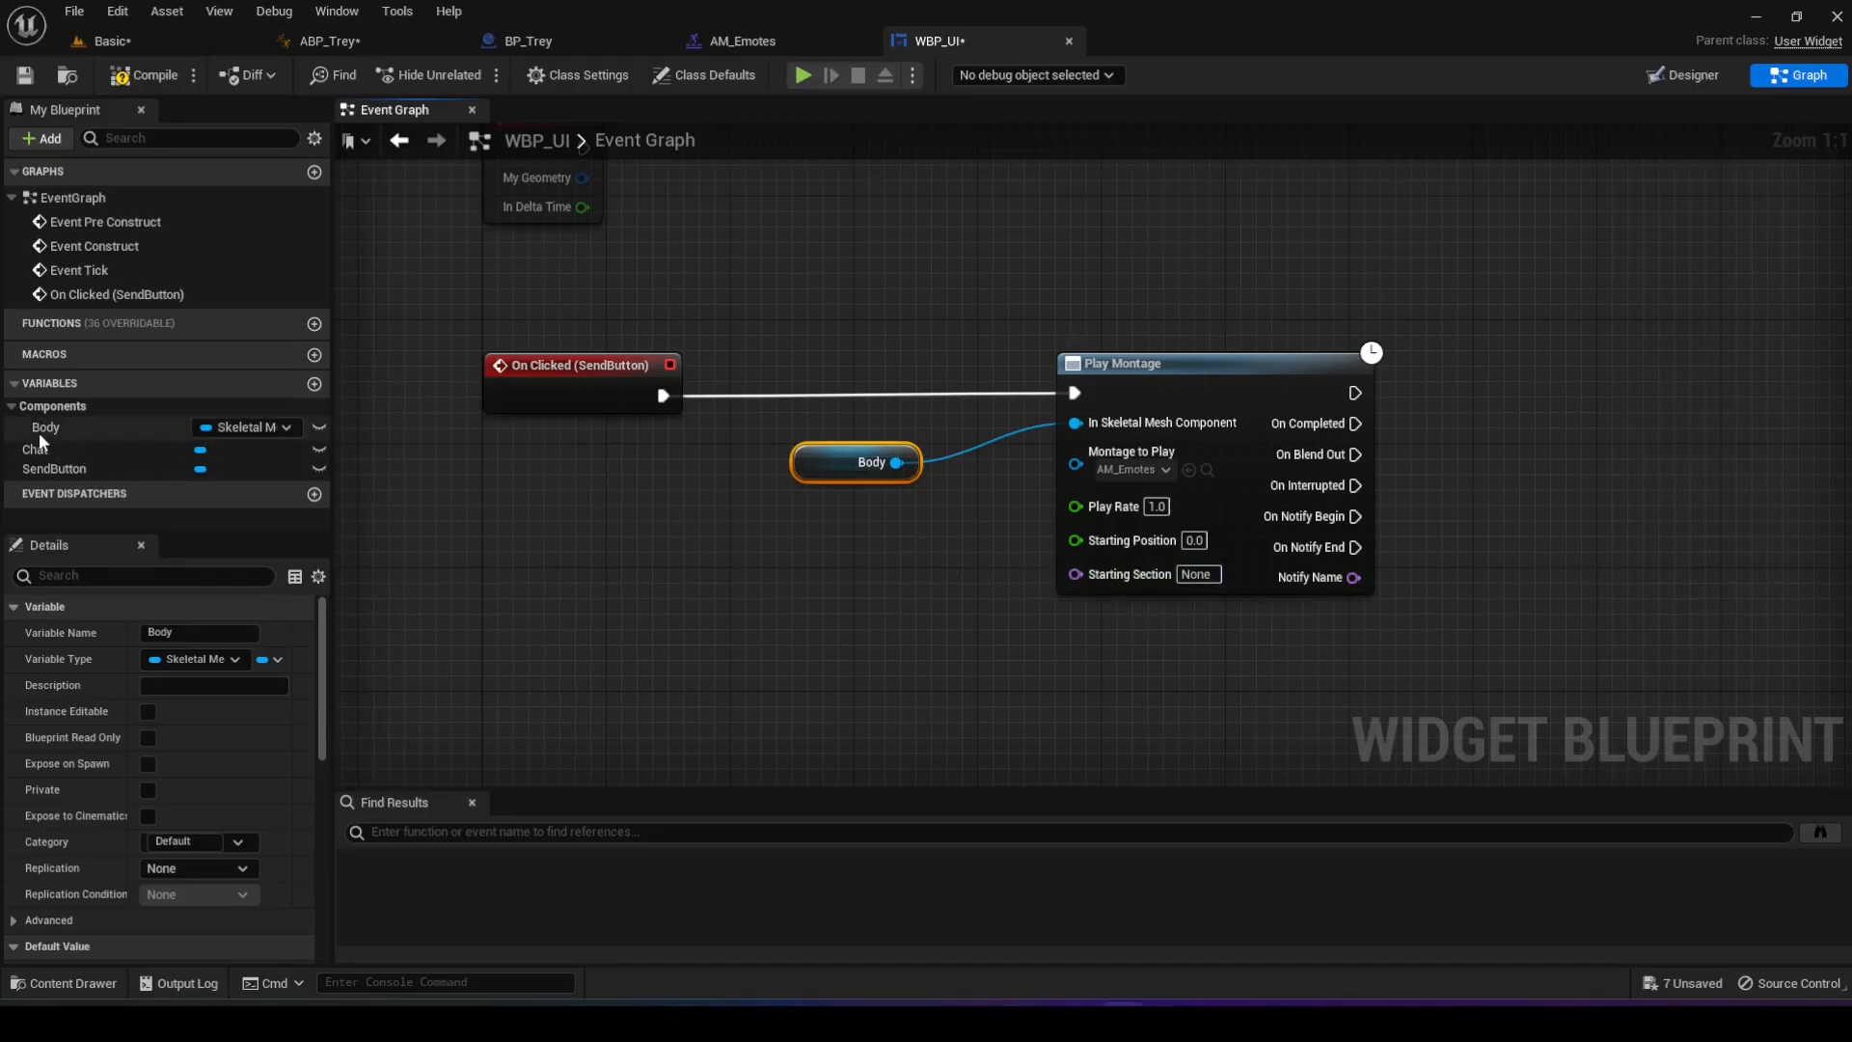
drag(46, 448, 655, 627)
click(549, 668)
text(get text)
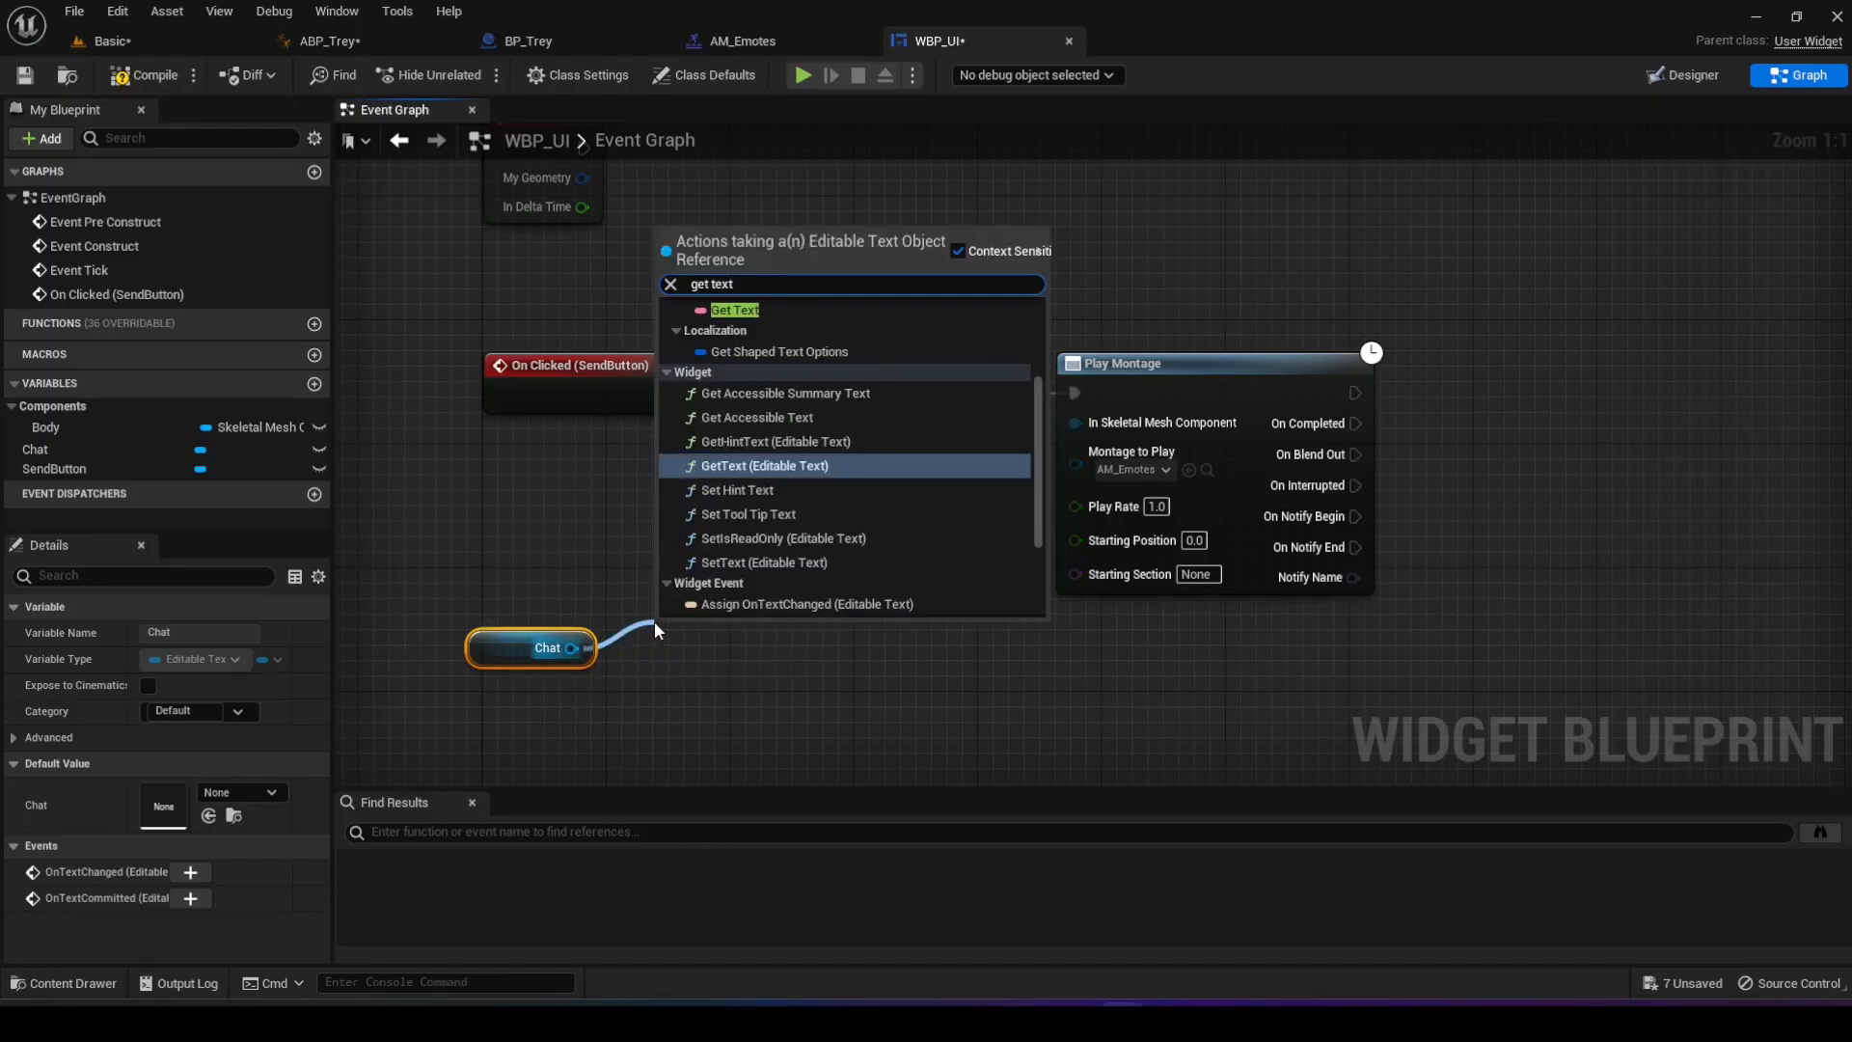
click(744, 311)
- Convert Chat's Text with To String (Text) and wire the string into Play Montage's Starting Section, keeping the conversion nodes in a row below
right_drag(619, 519, 636, 469)
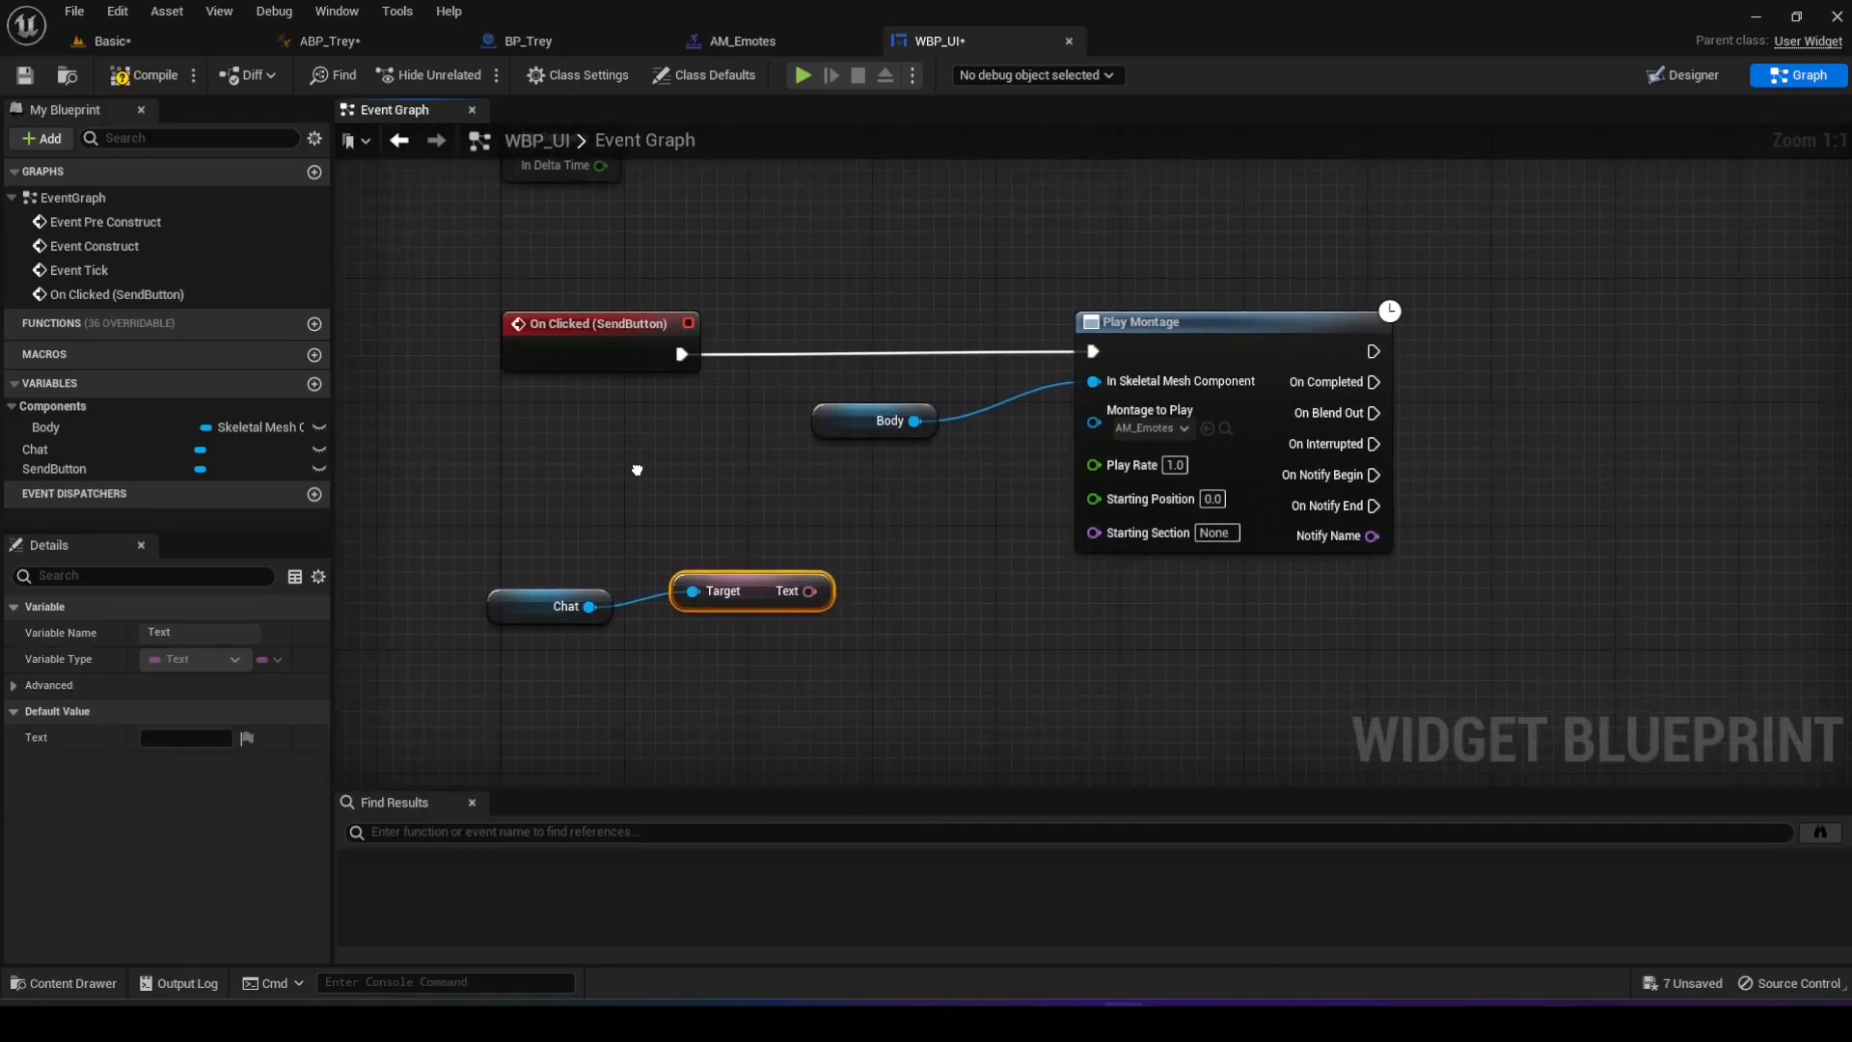
drag(736, 589, 795, 623)
click(713, 528)
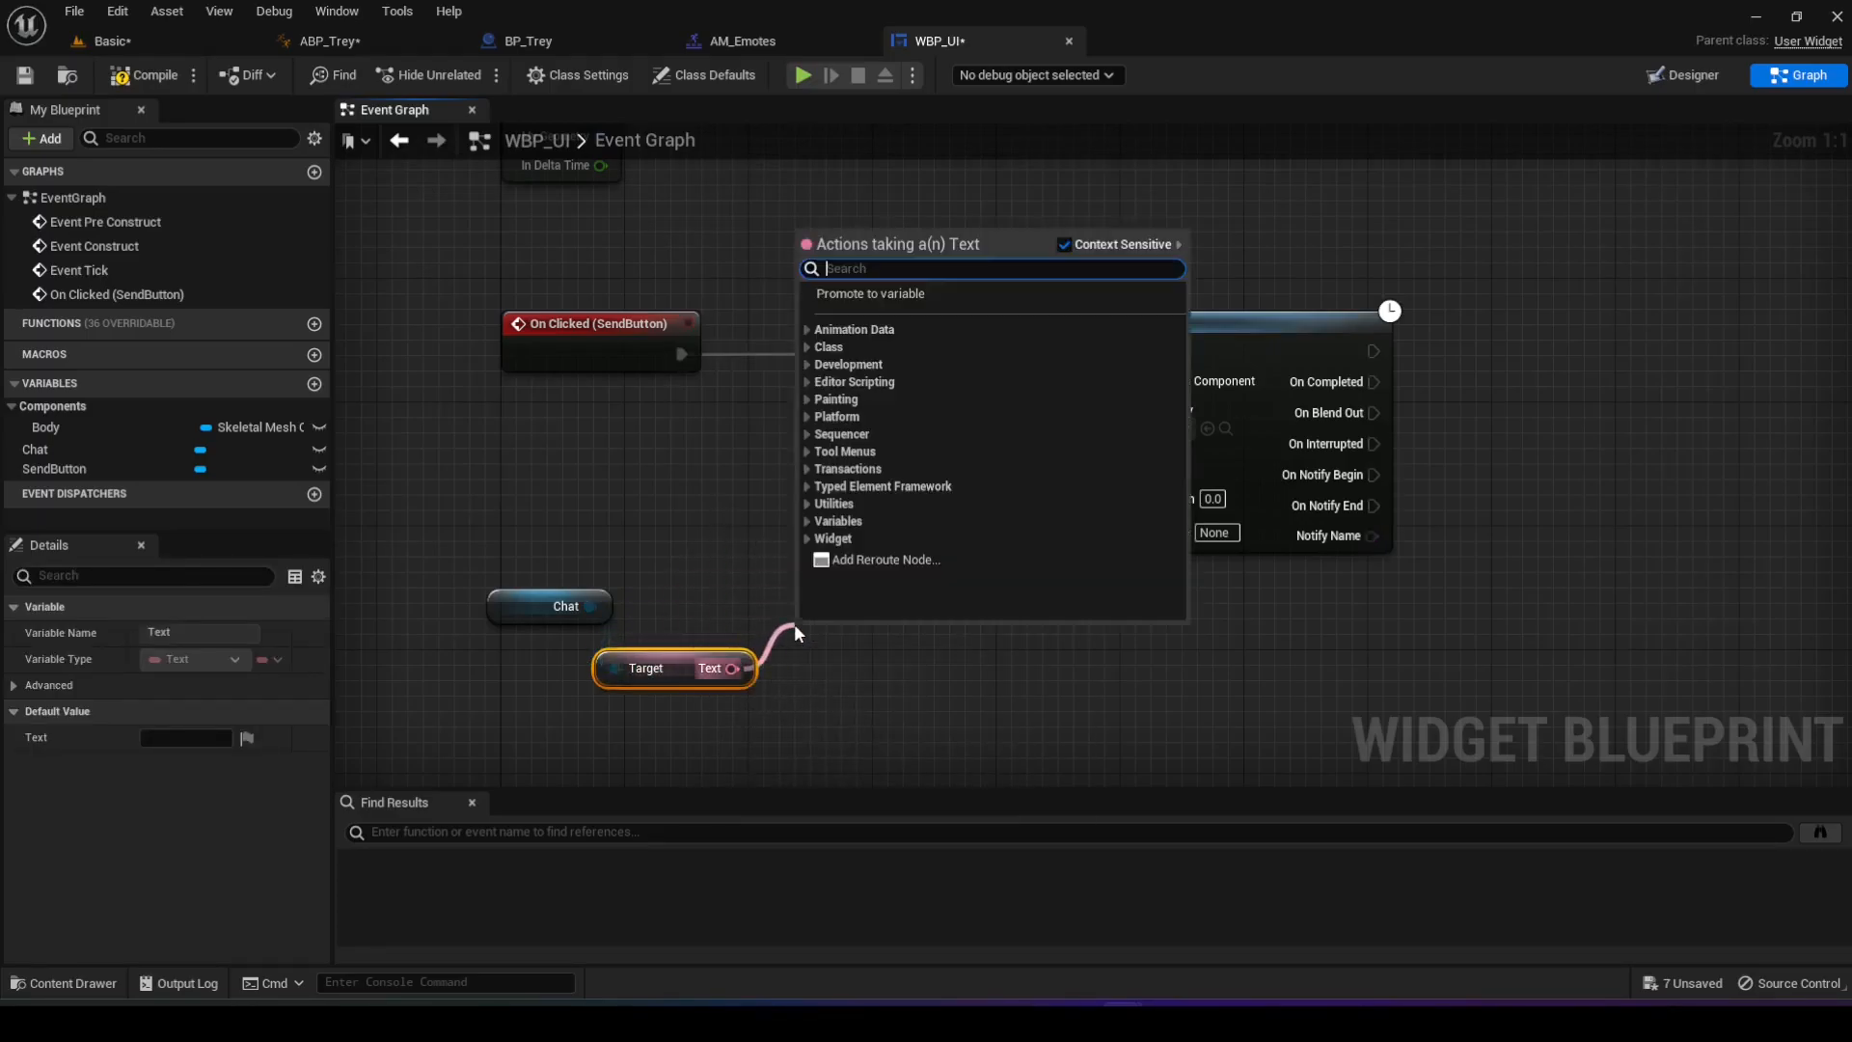
text(get st)
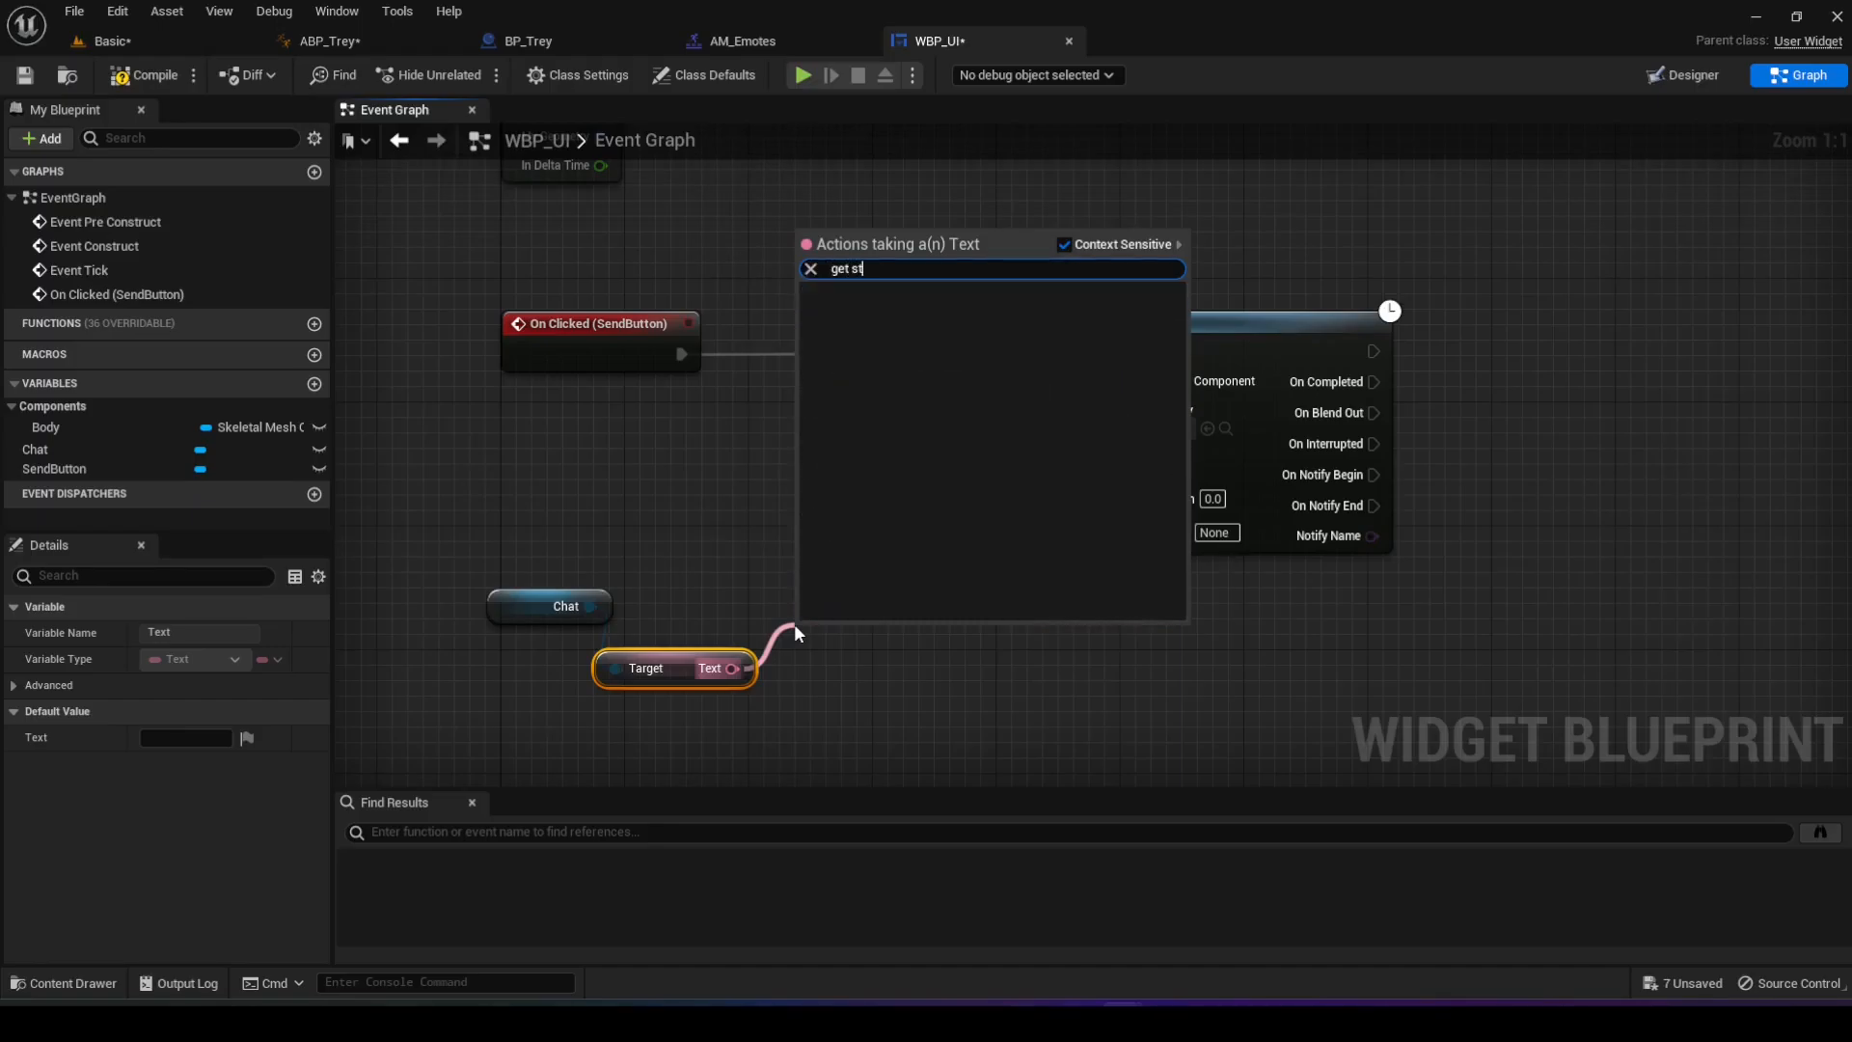
key(BackSpace)
key(BackSpace)
key(BackSpace)
key(BackSpace)
key(BackSpace)
text(st)
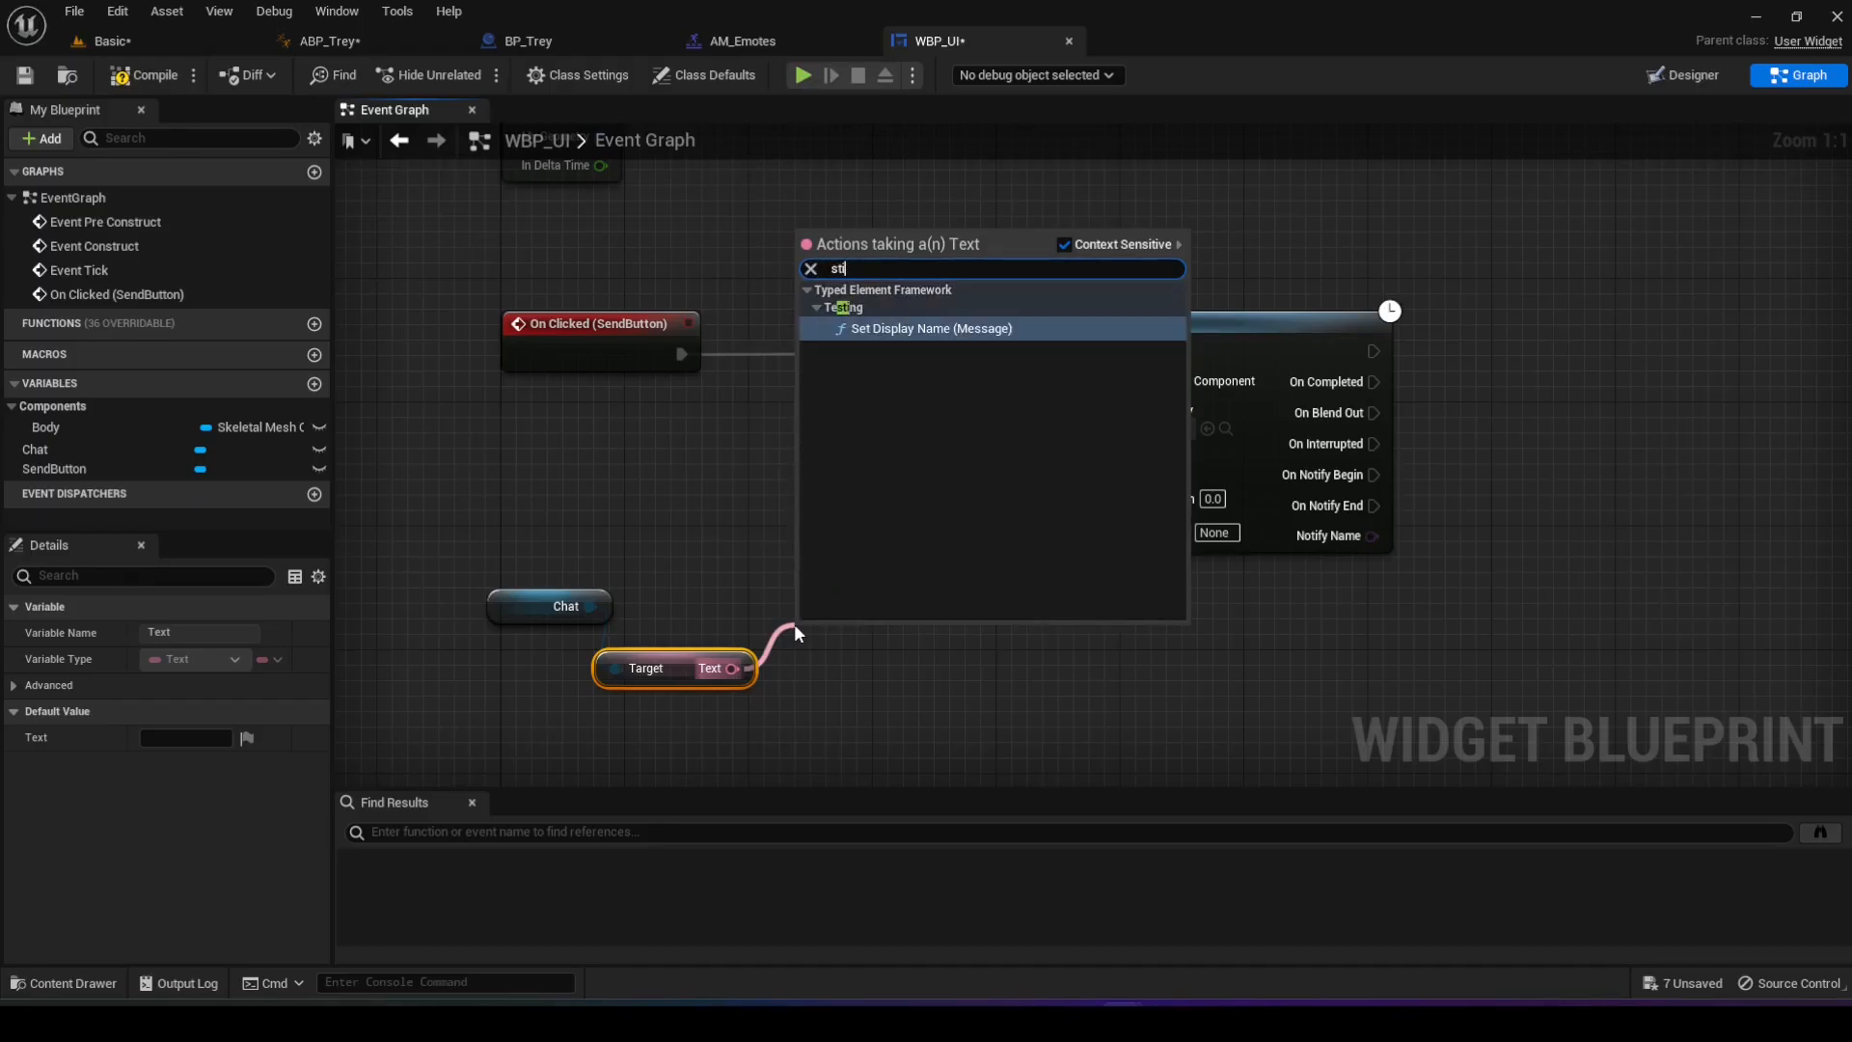
text(ri)
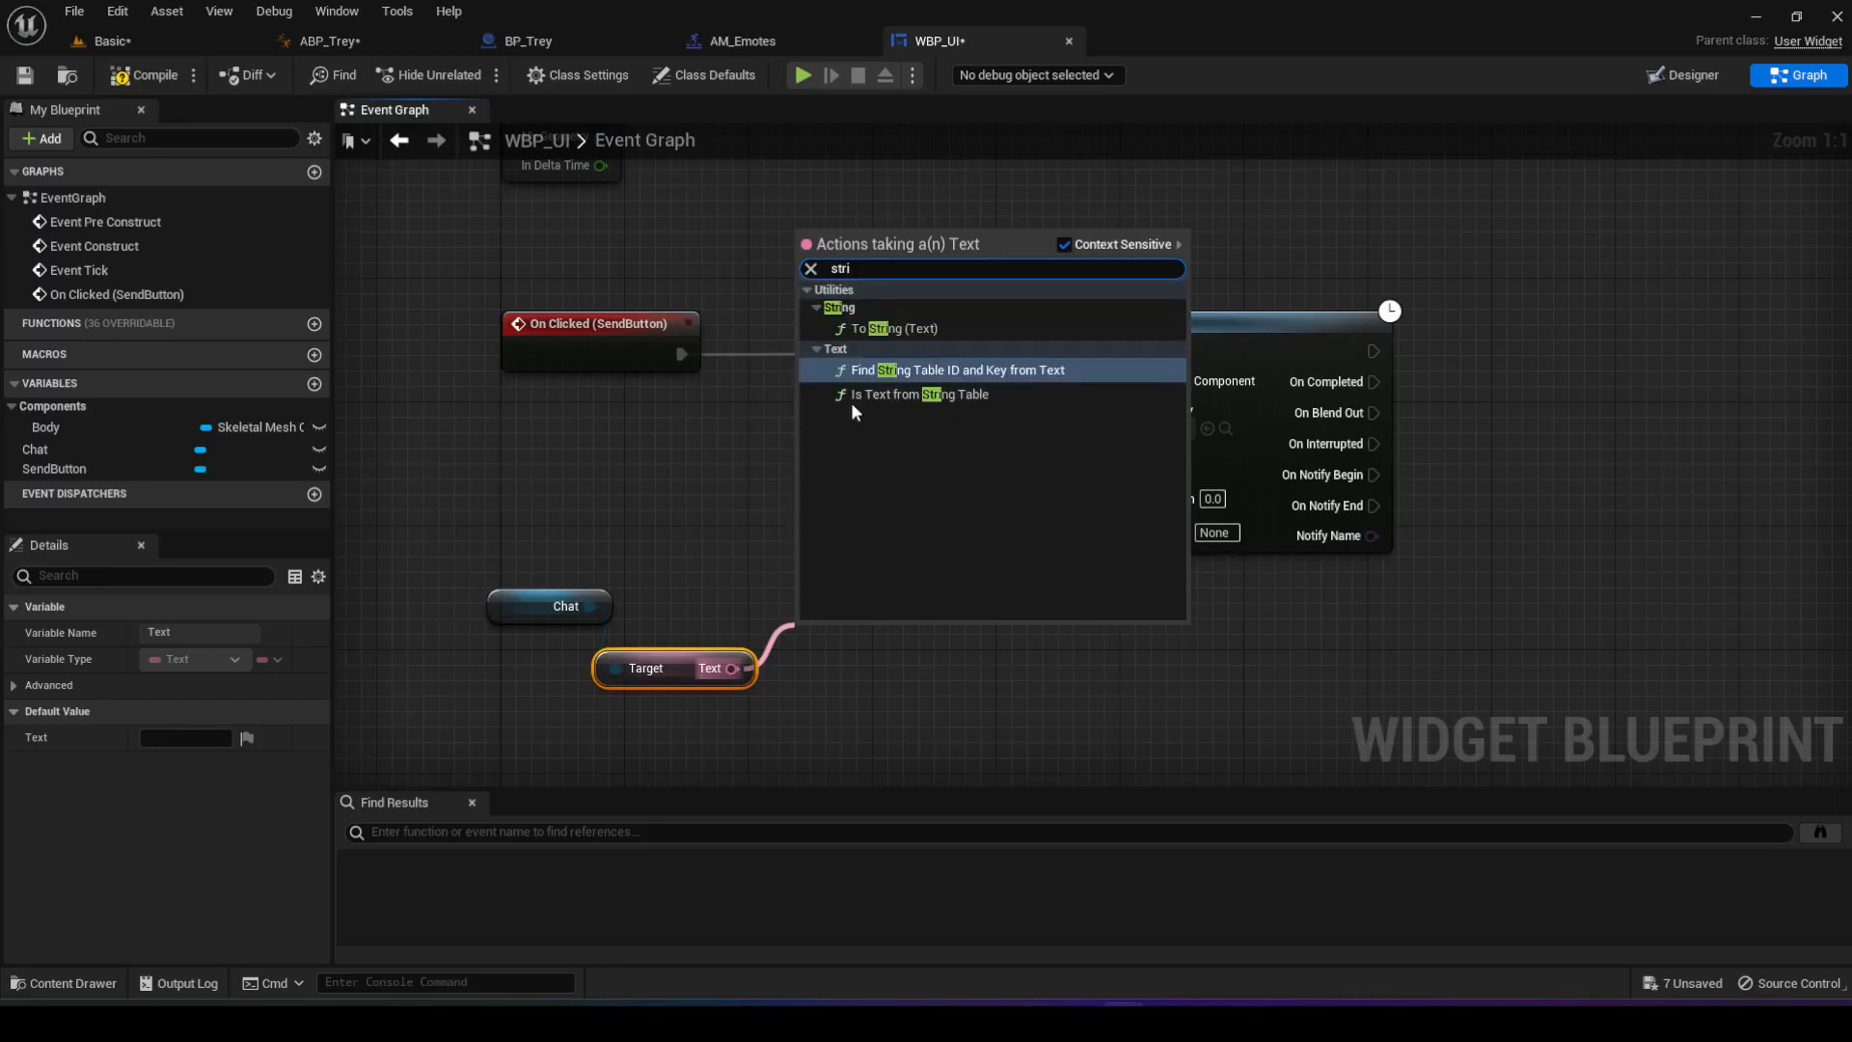
click(893, 330)
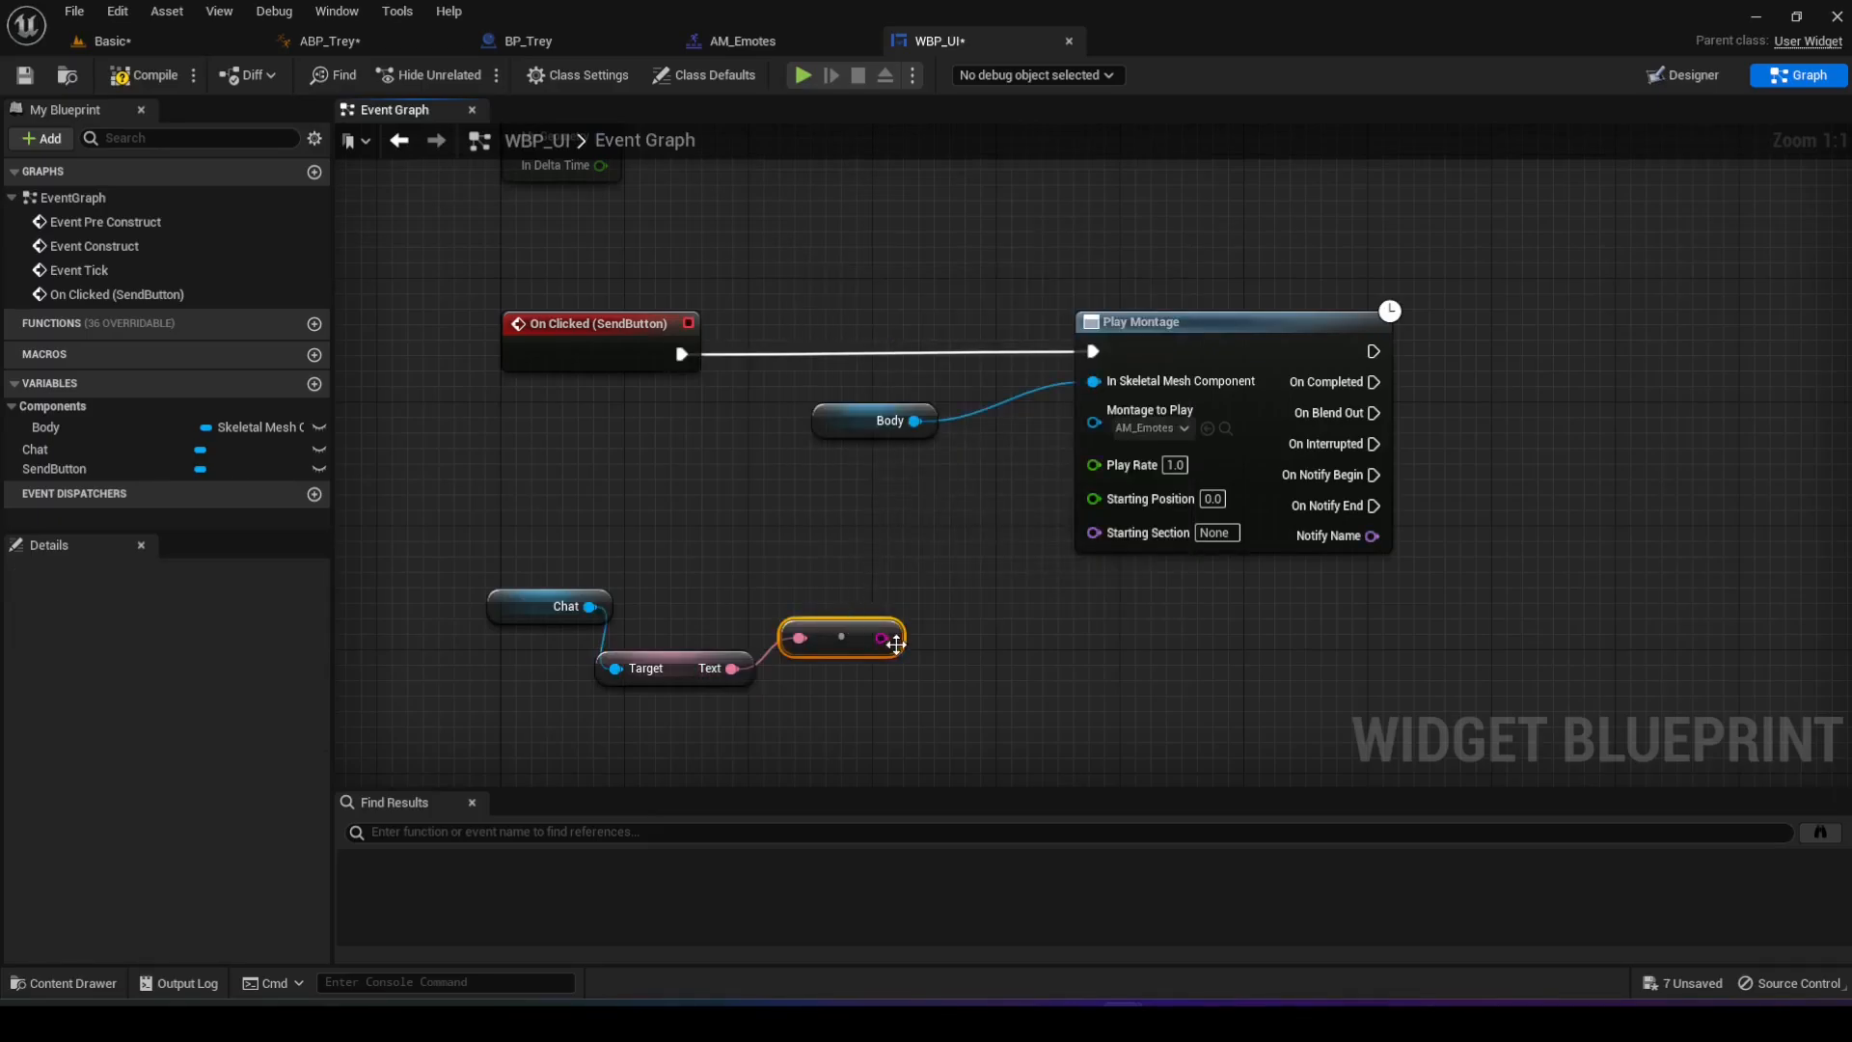
drag(892, 641, 1097, 534)
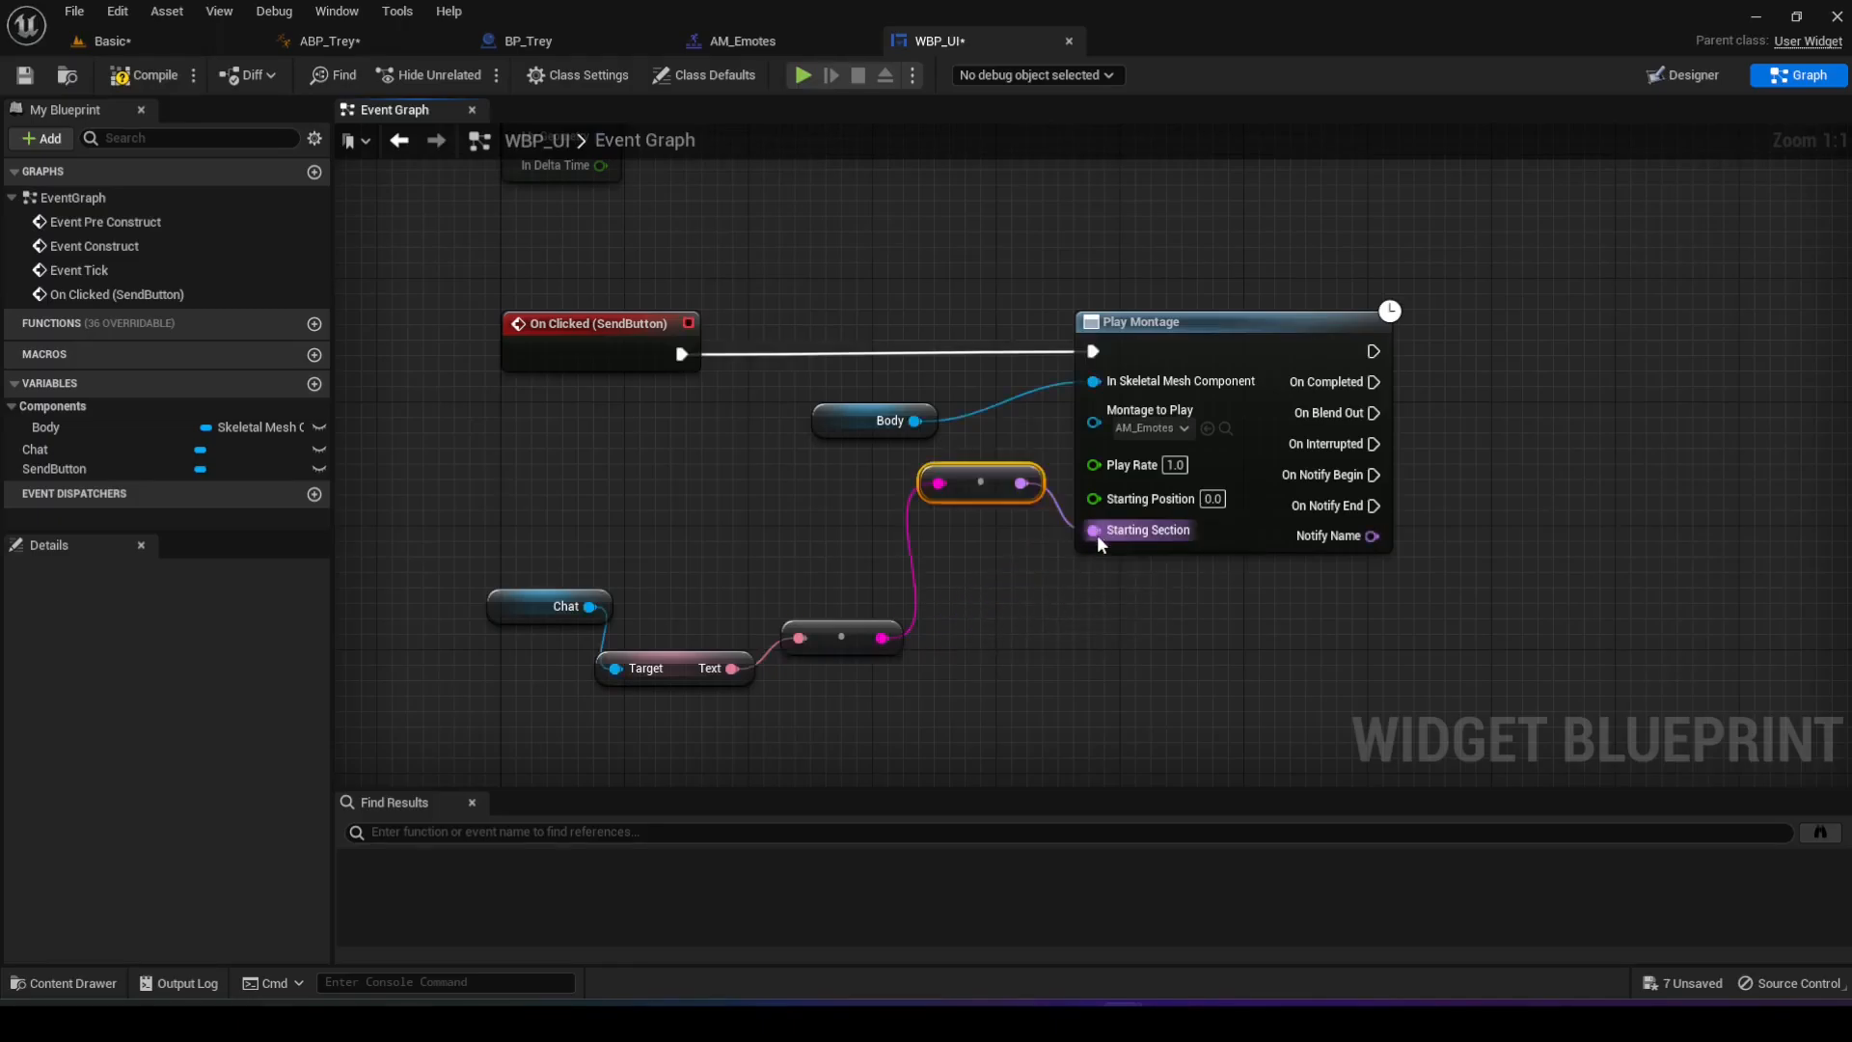
drag(967, 483, 1013, 656)
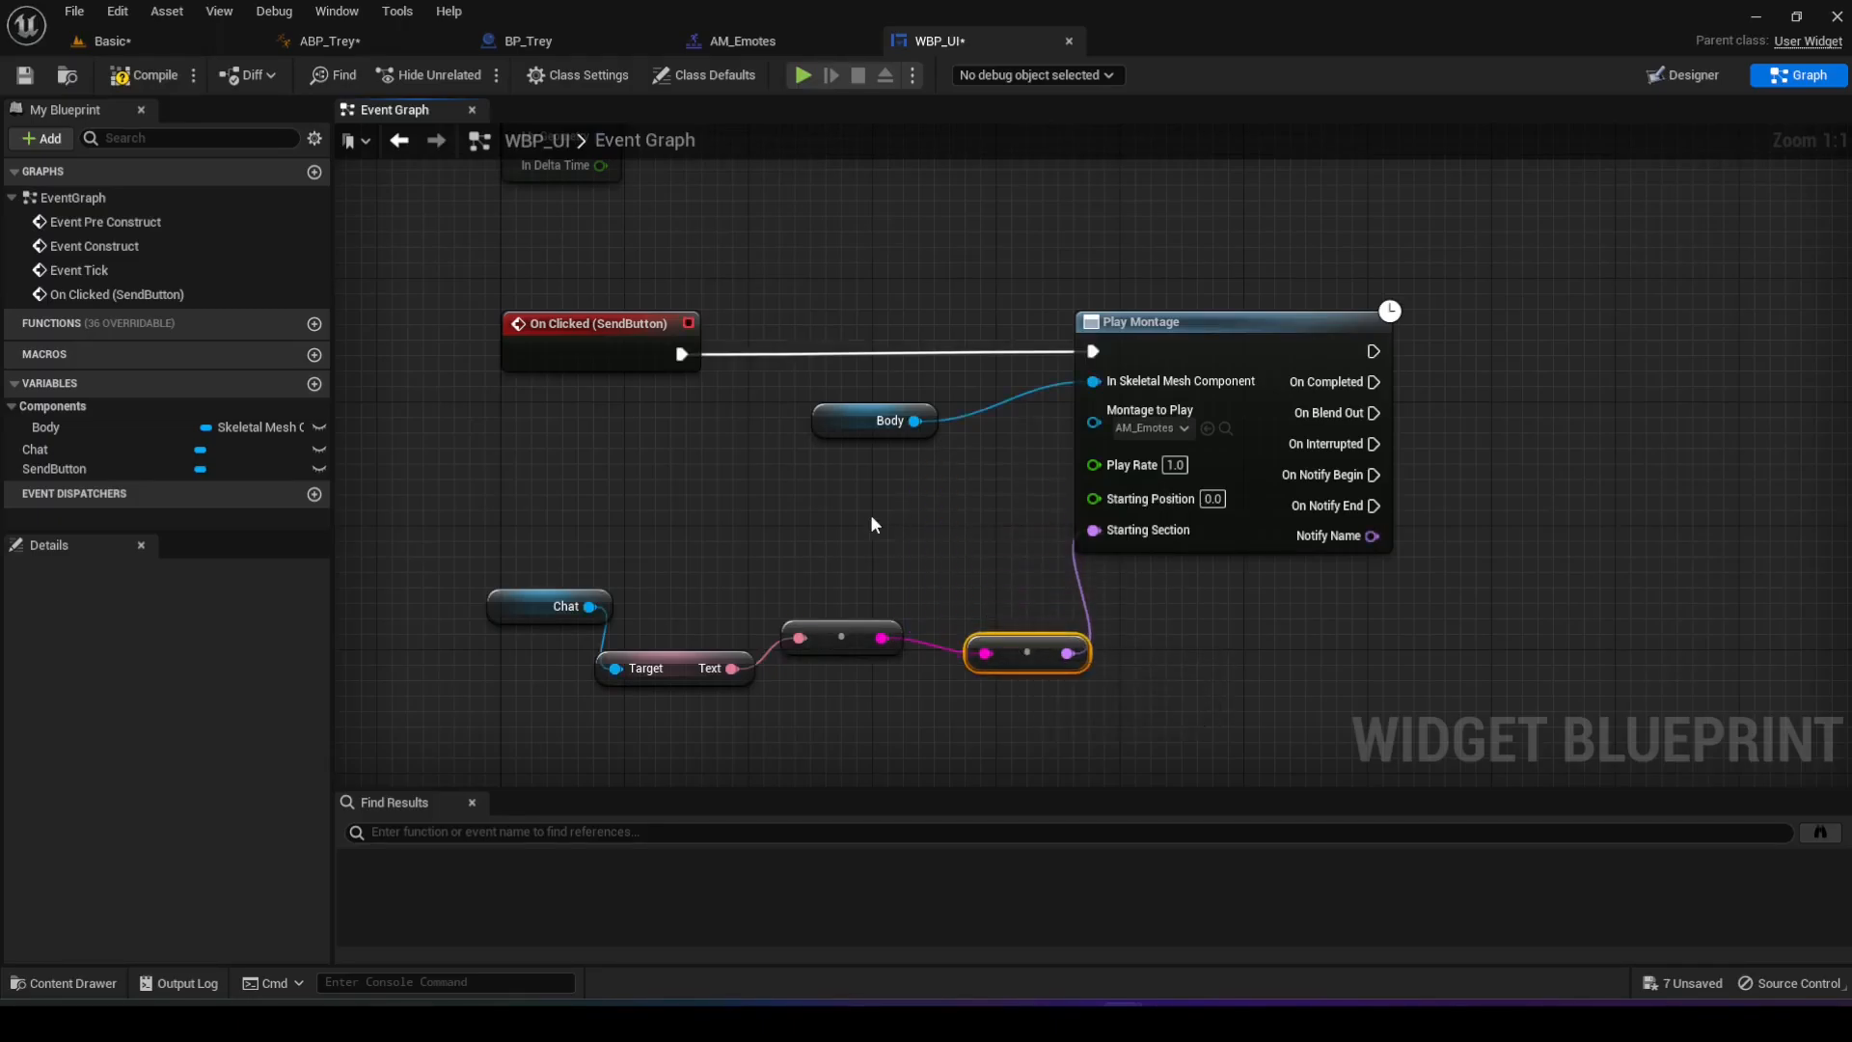
- Review the Event Construct and On Clicked node chains, and compile and save WBP_UI
scroll(872, 519, down, 1)
right_drag(903, 326, 880, 432)
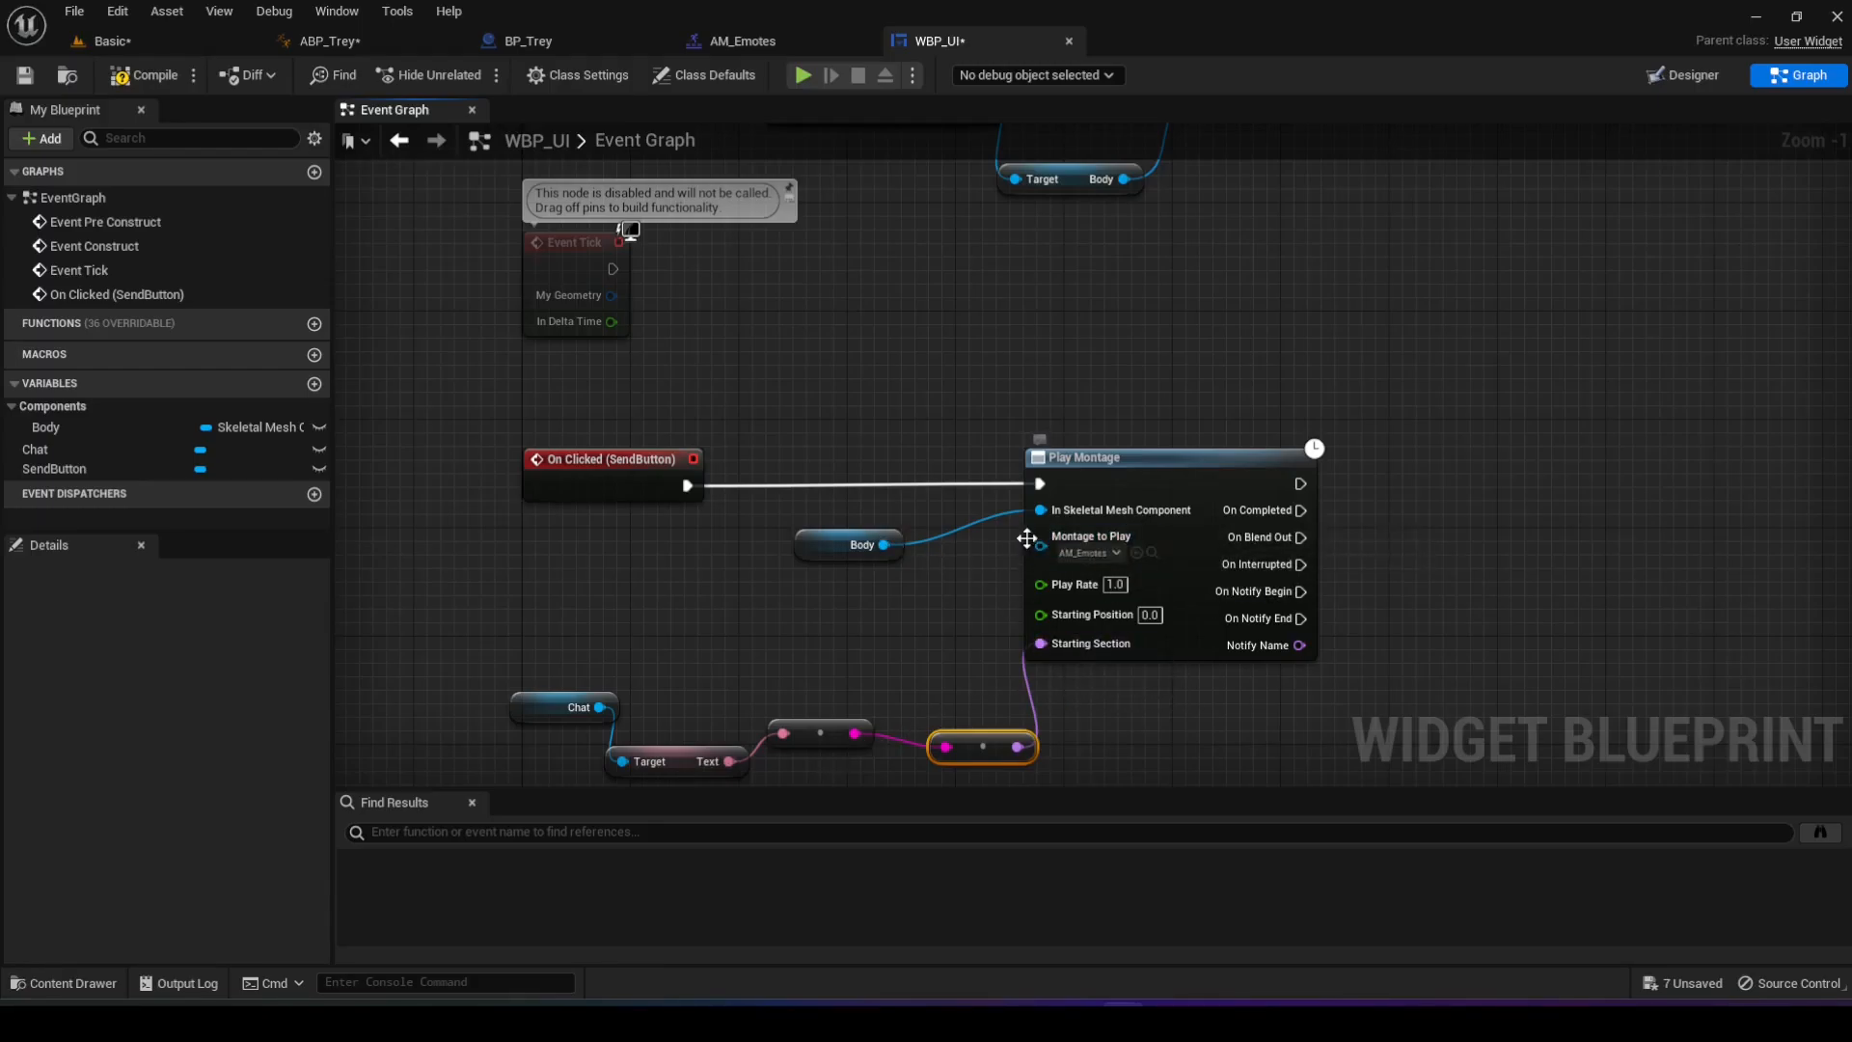
right_drag(887, 373, 921, 607)
click(140, 77)
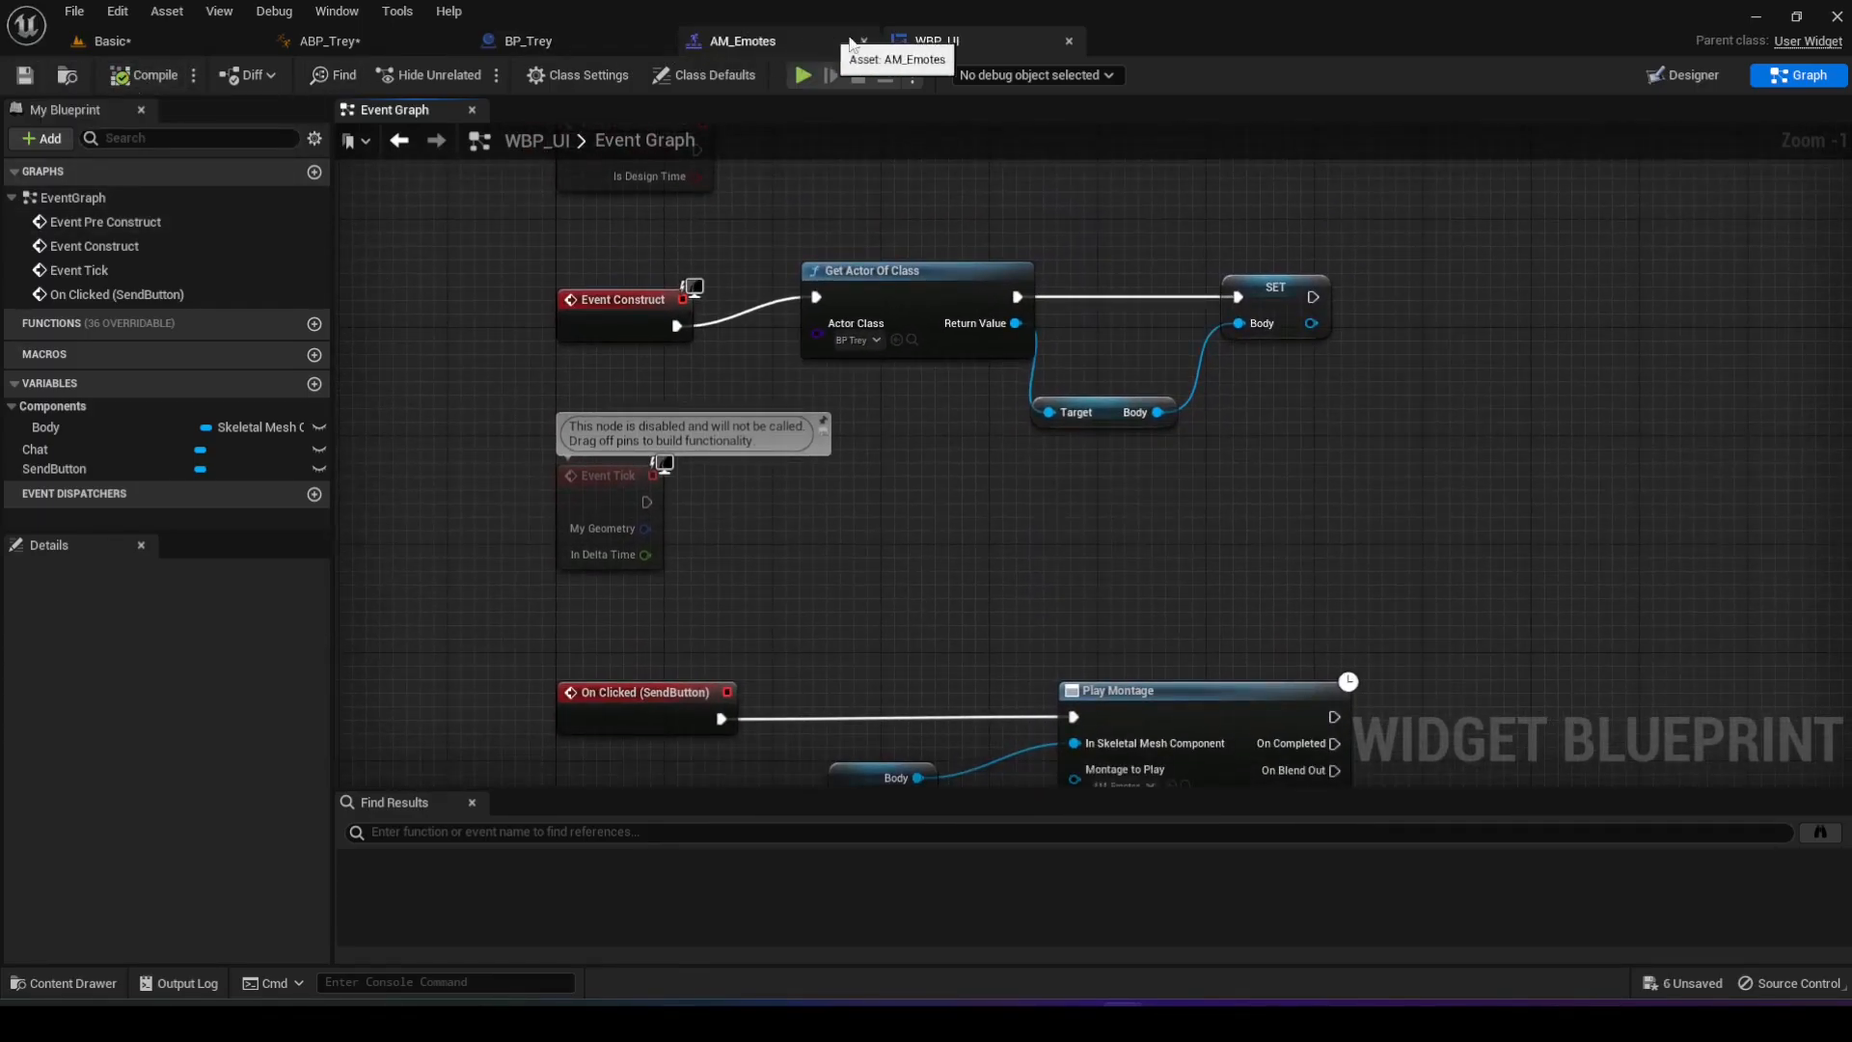
- Compile and save the ABP_Trey animation blueprint and return to the Basic level
click(403, 39)
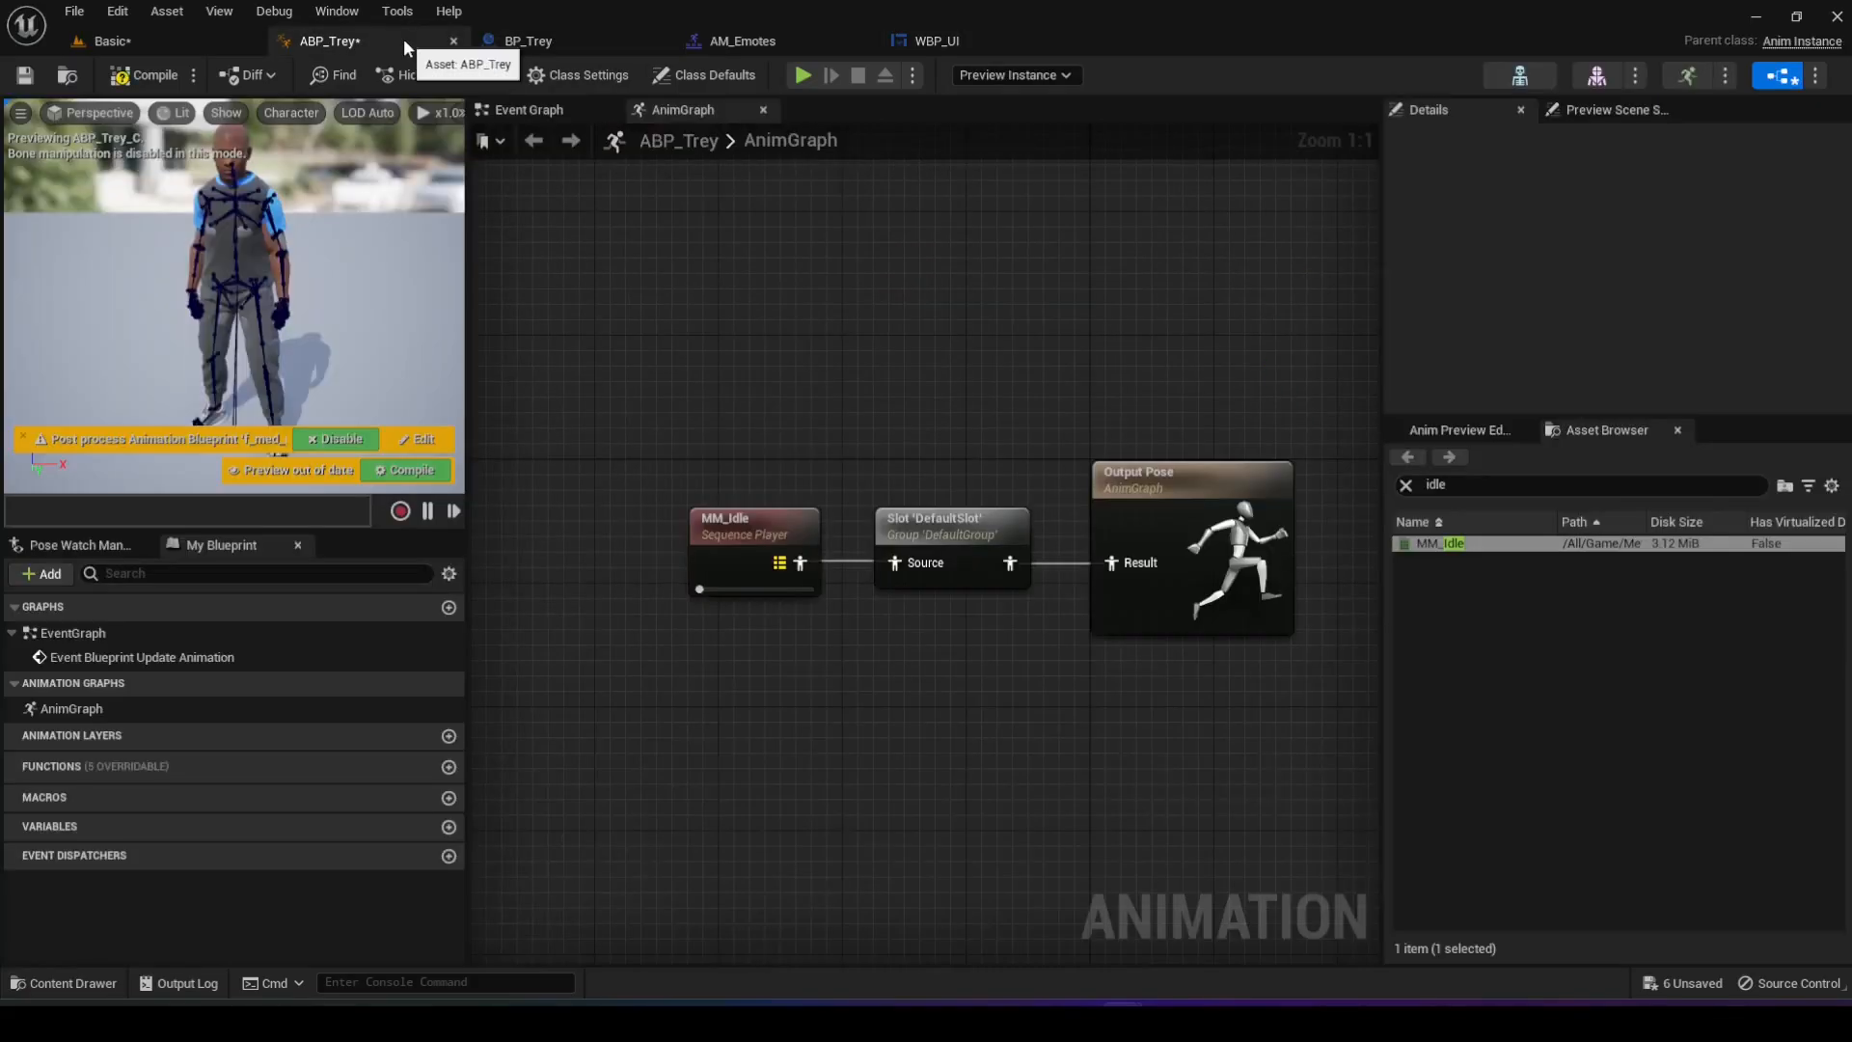
click(138, 78)
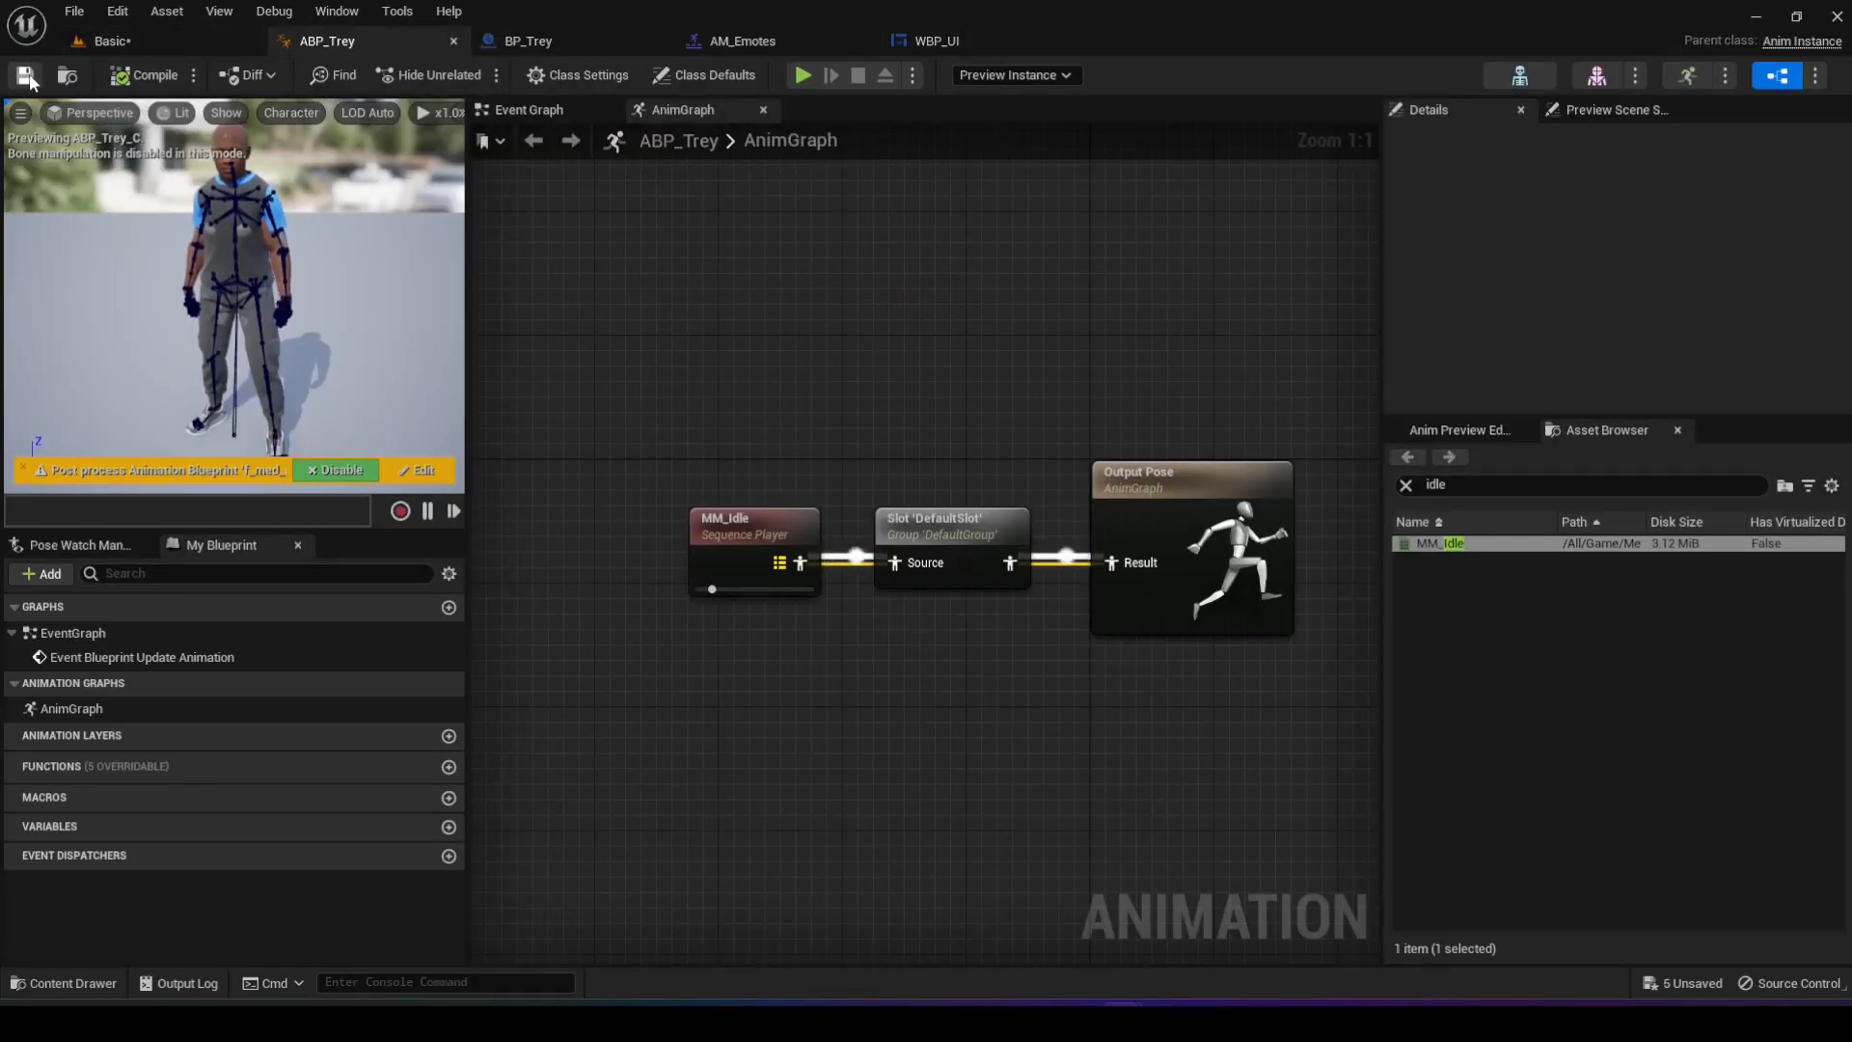
click(159, 48)
- Frame the Trey character in the viewport and briefly play-test the level to check his idle animation
scroll(518, 297, down, 3)
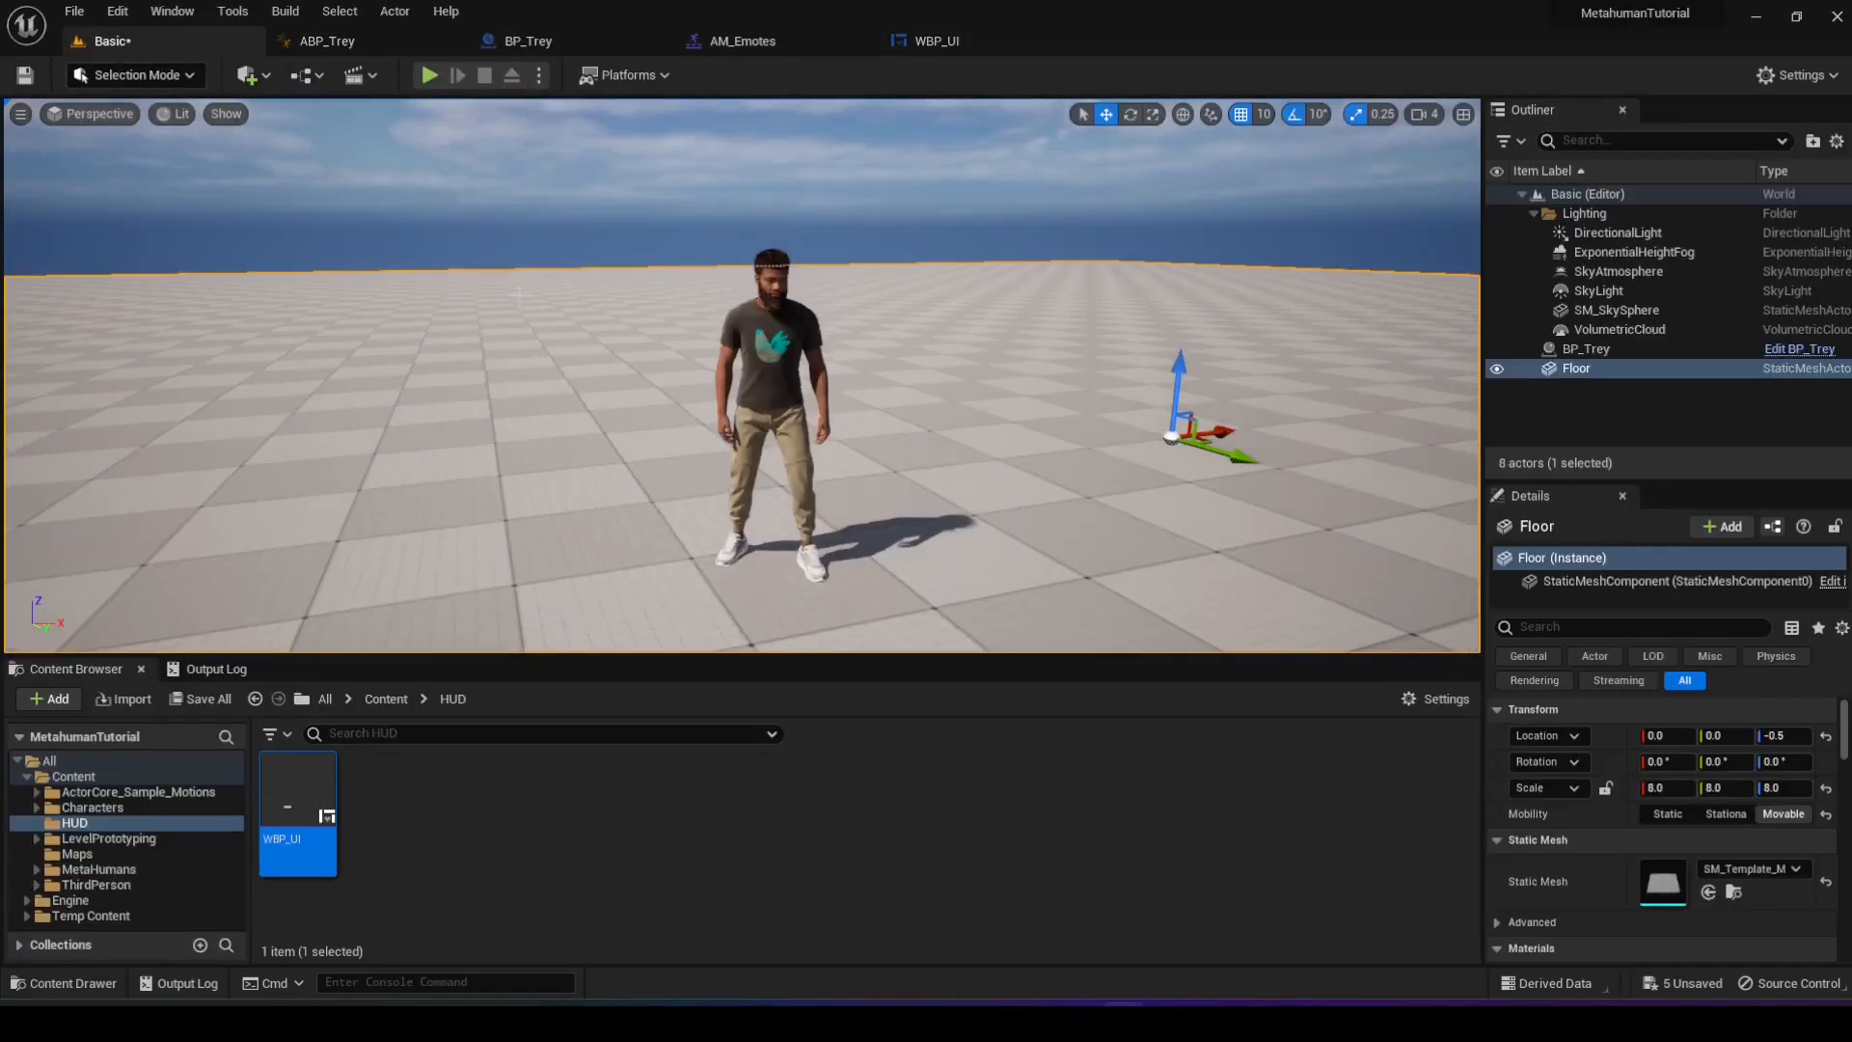
right_drag(521, 298, 473, 282)
key(d)
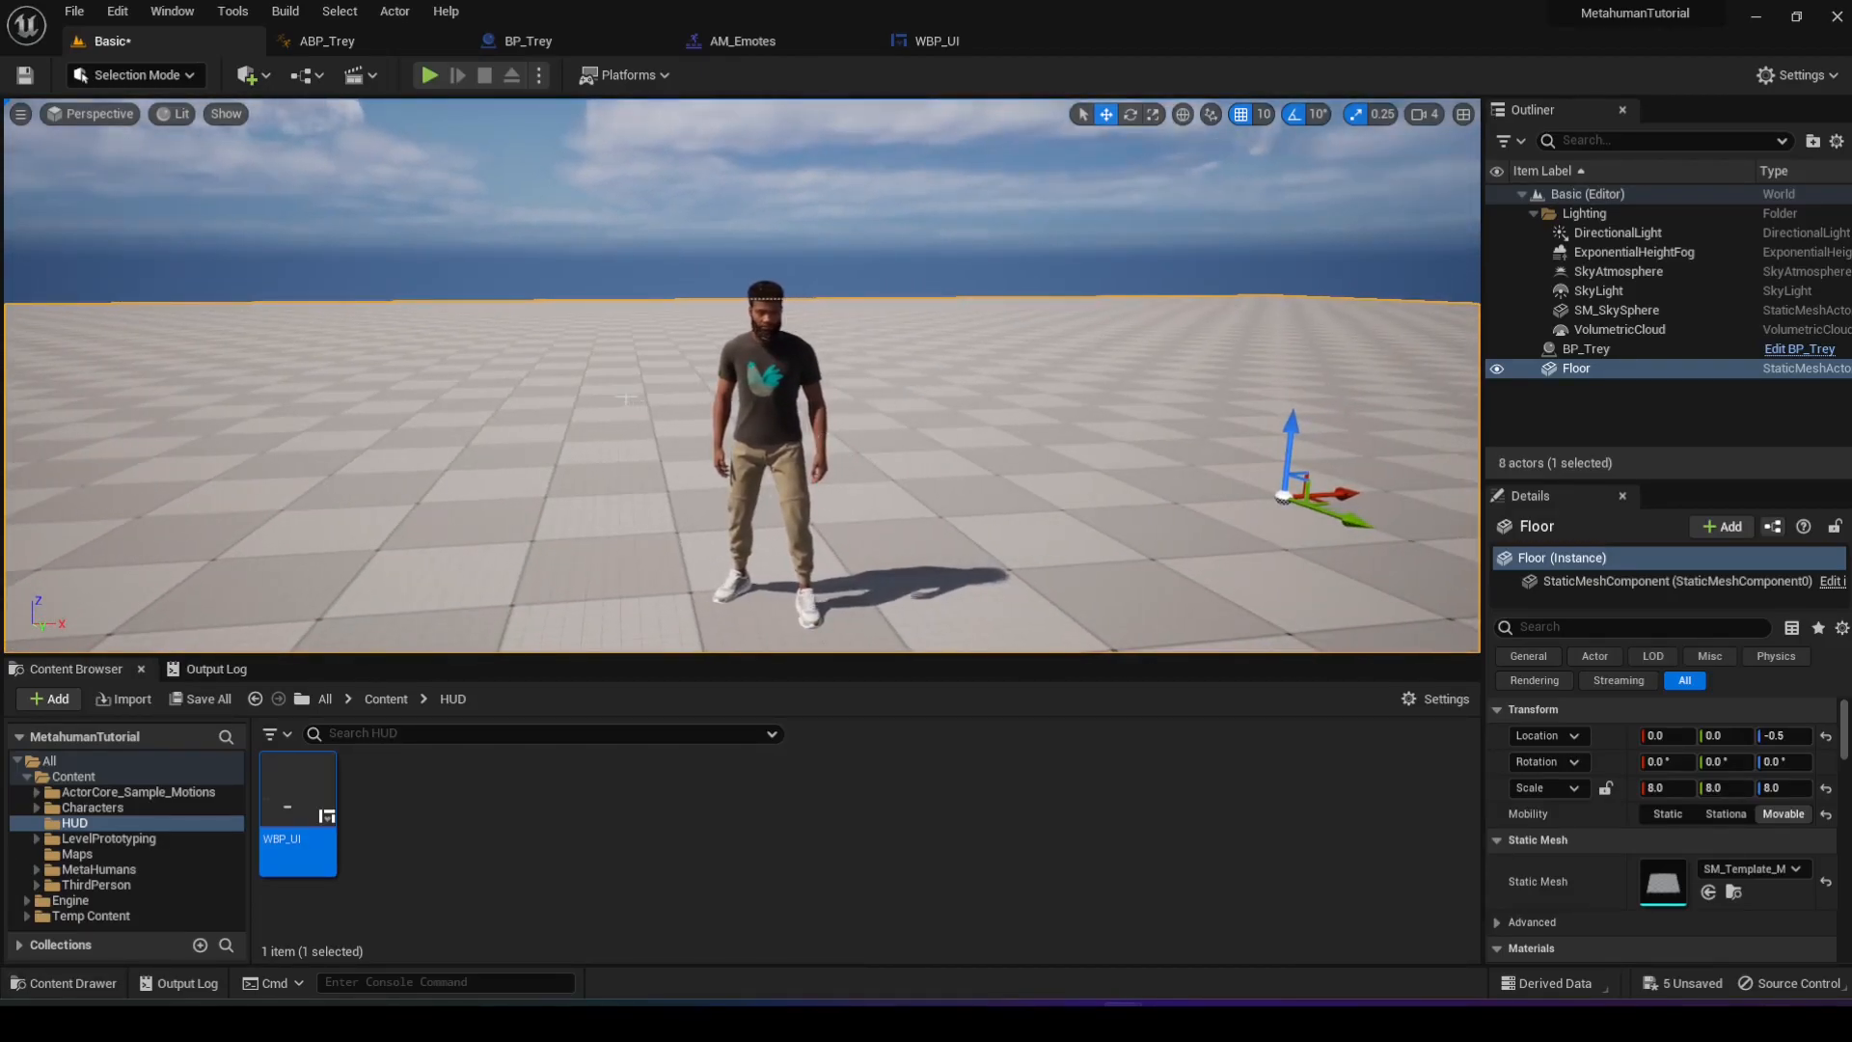
click(429, 76)
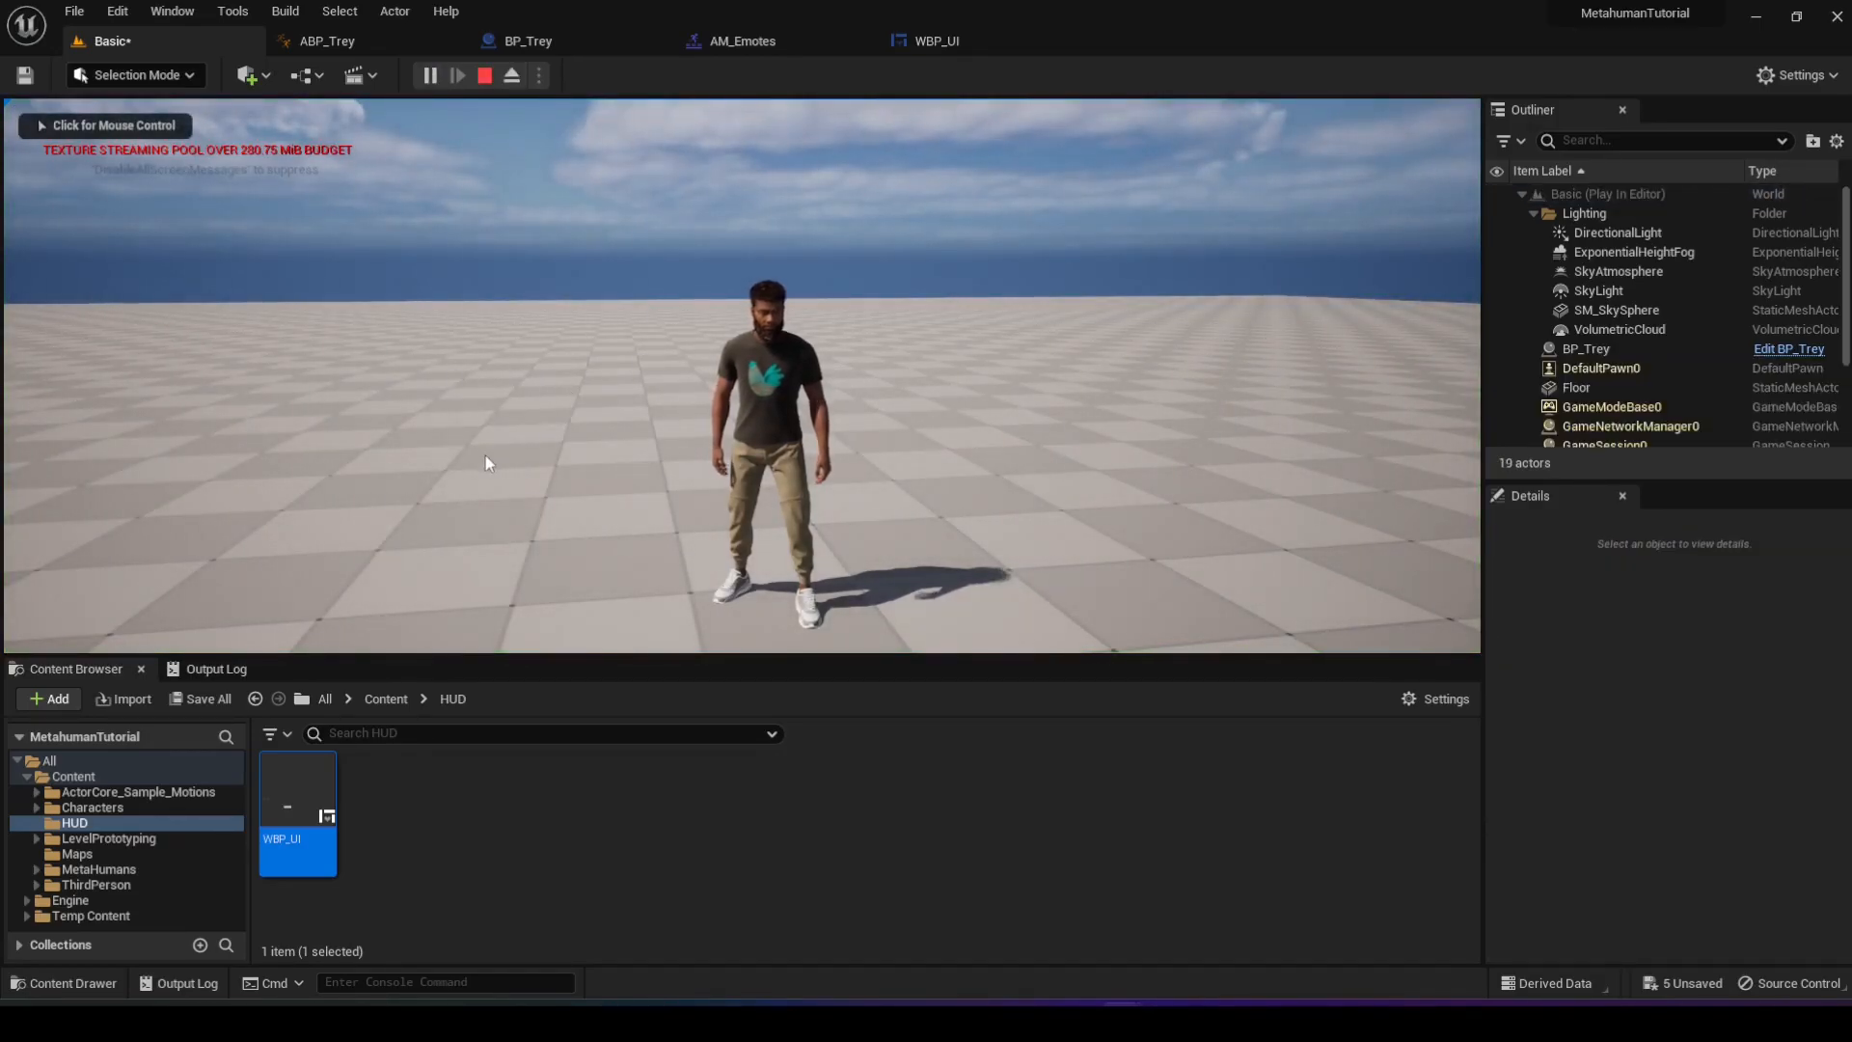
click(484, 75)
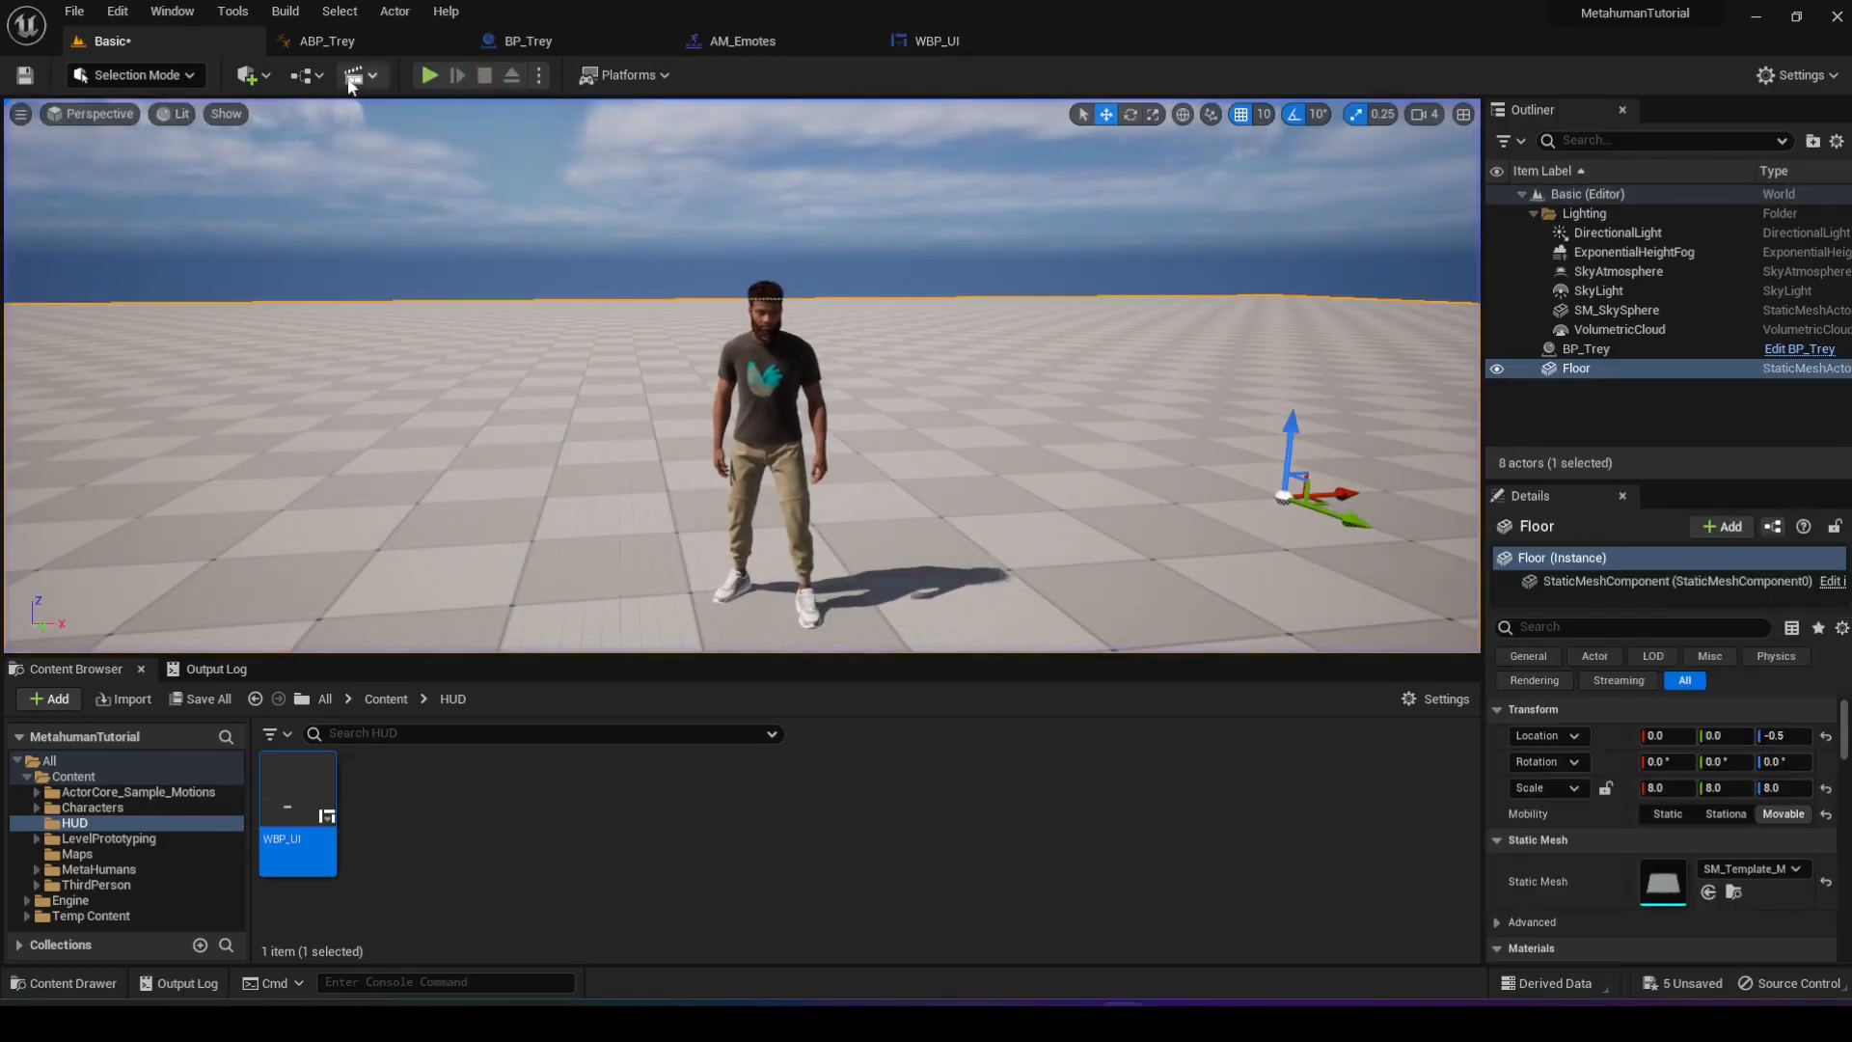
- Open the Basic level's Level Blueprint and make room beside Event BeginPlay in its event graph
click(324, 74)
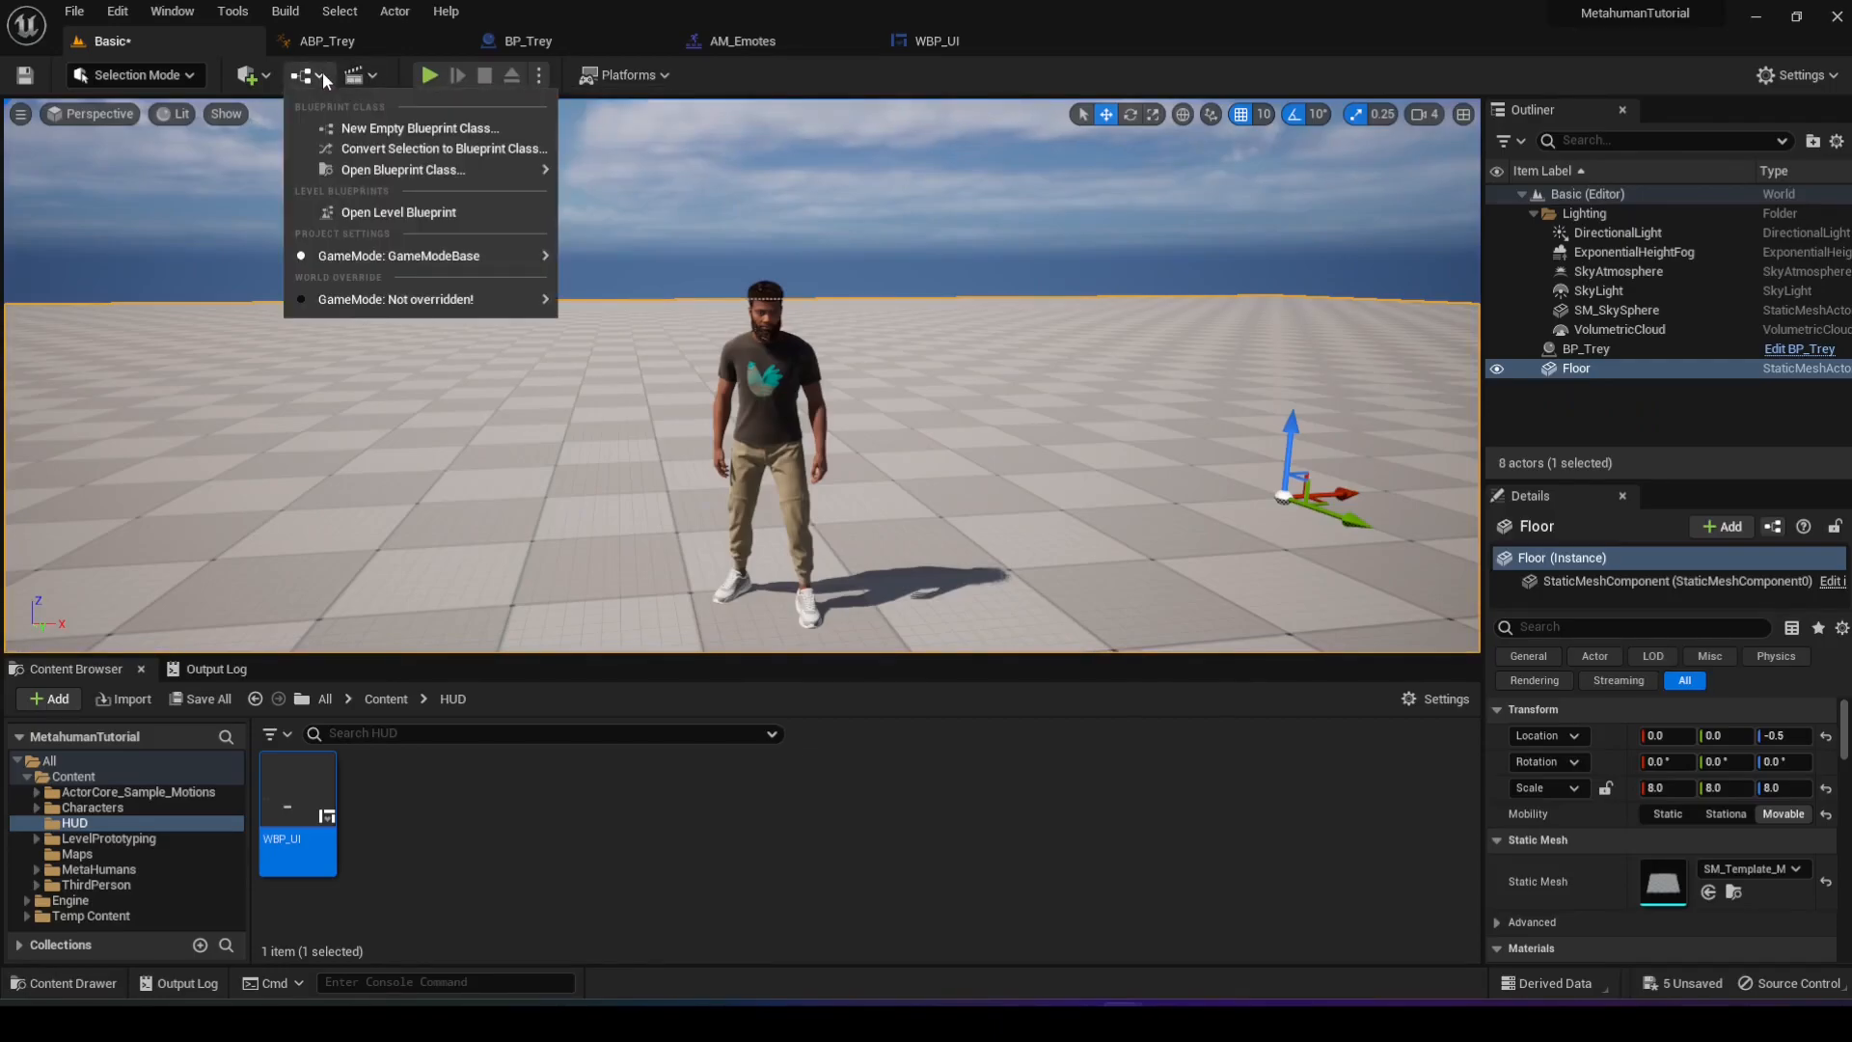
click(323, 73)
click(330, 76)
click(390, 214)
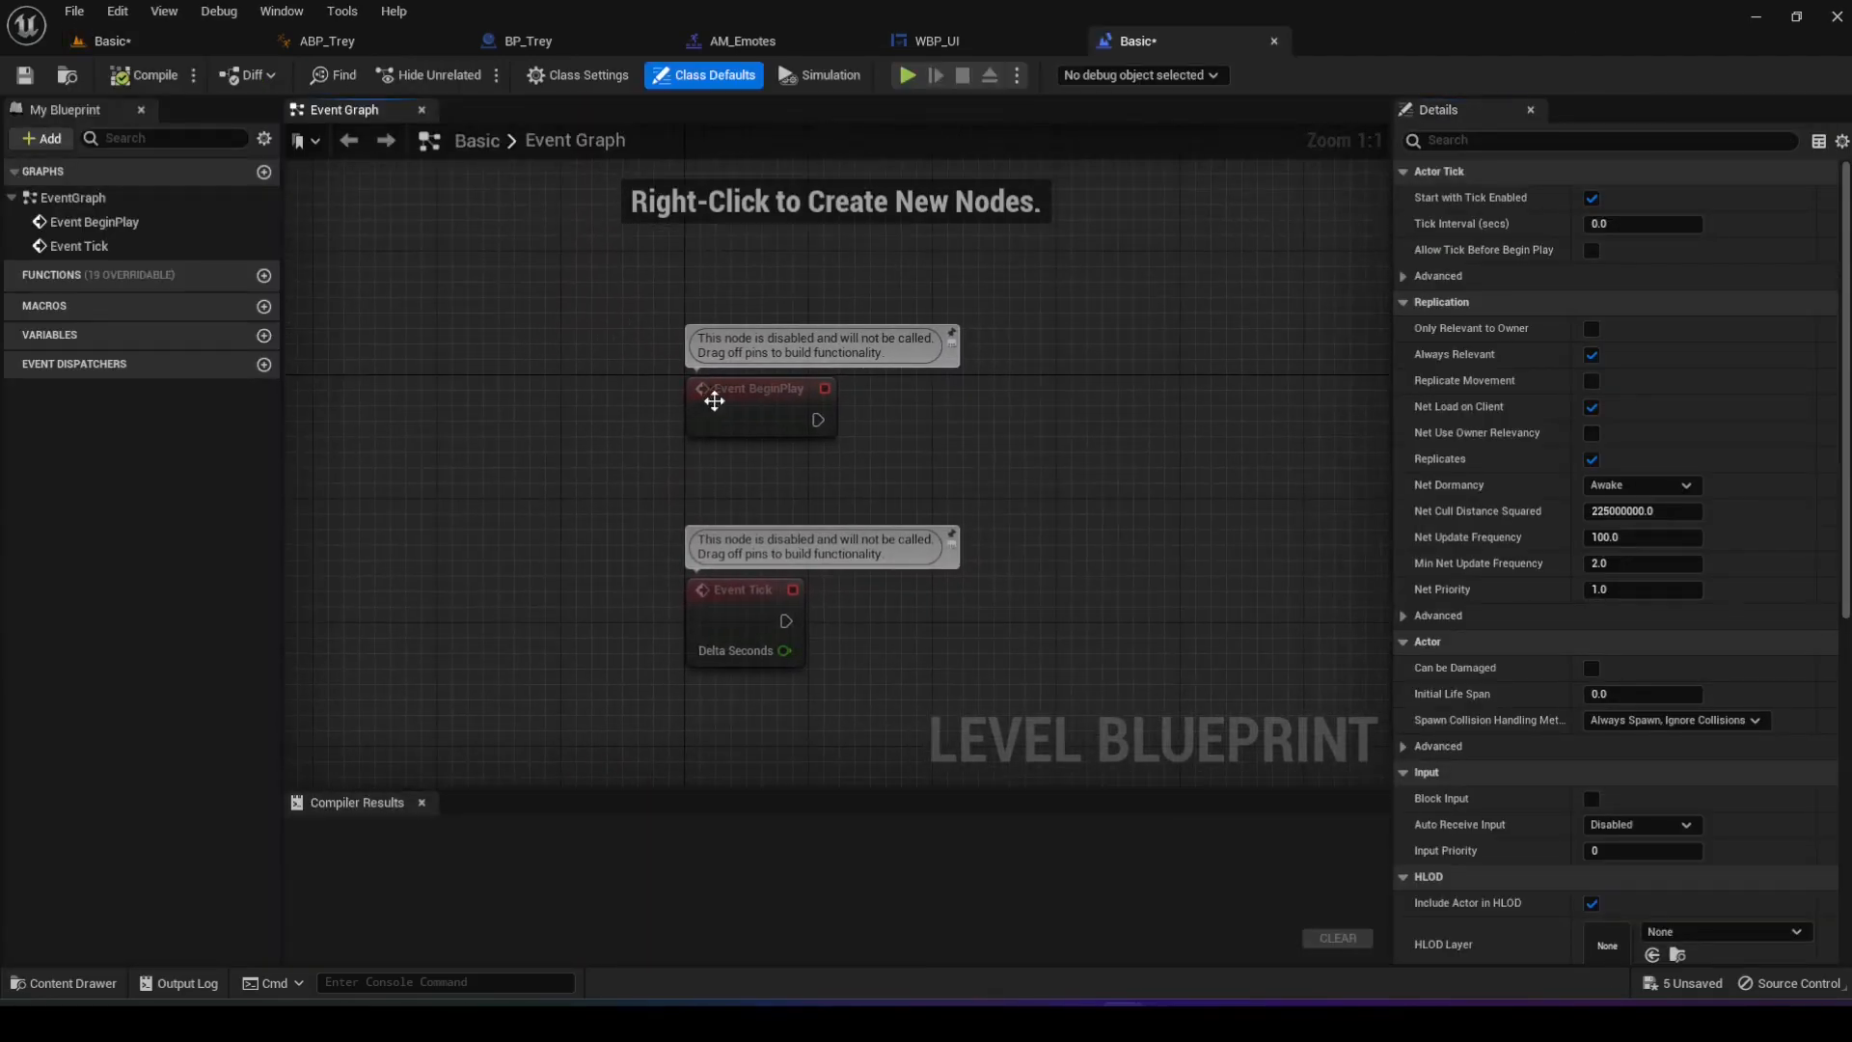
right_drag(891, 405, 702, 486)
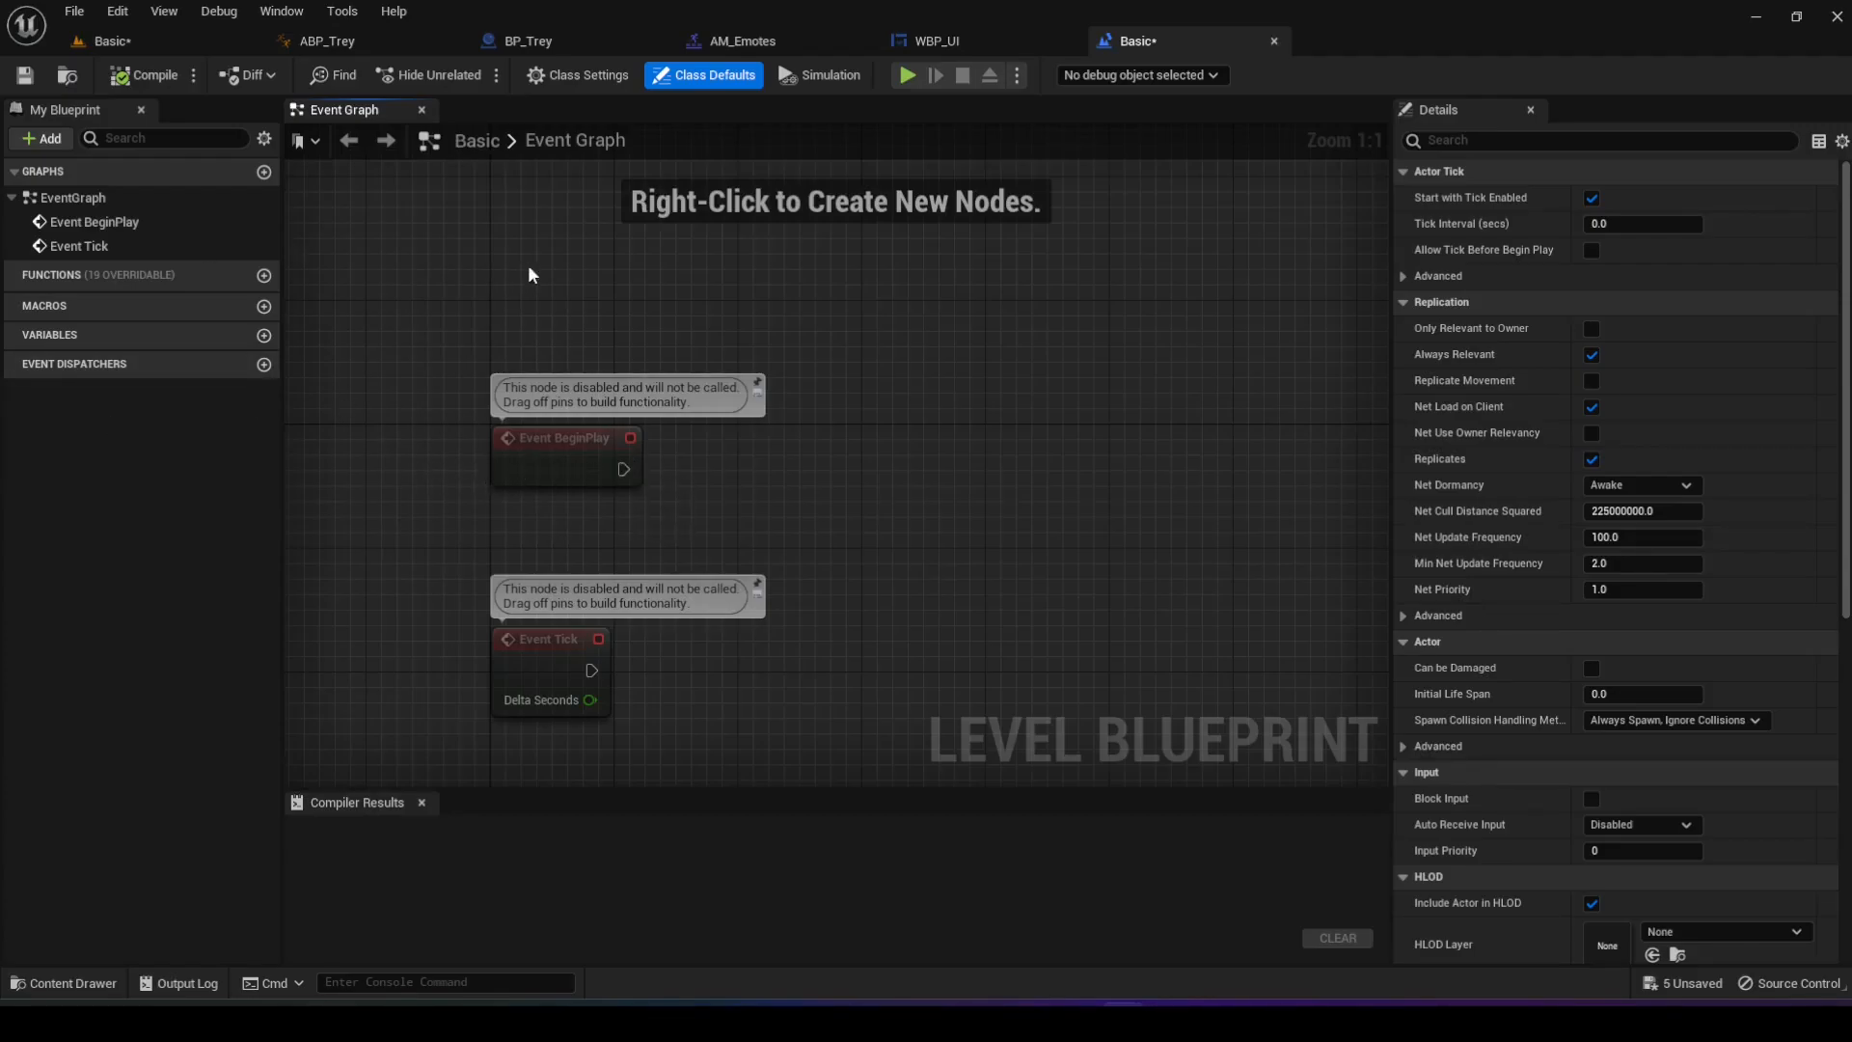
- Add a Create Widget node after Event BeginPlay and set its Class to WBP_UI
drag(622, 469, 779, 425)
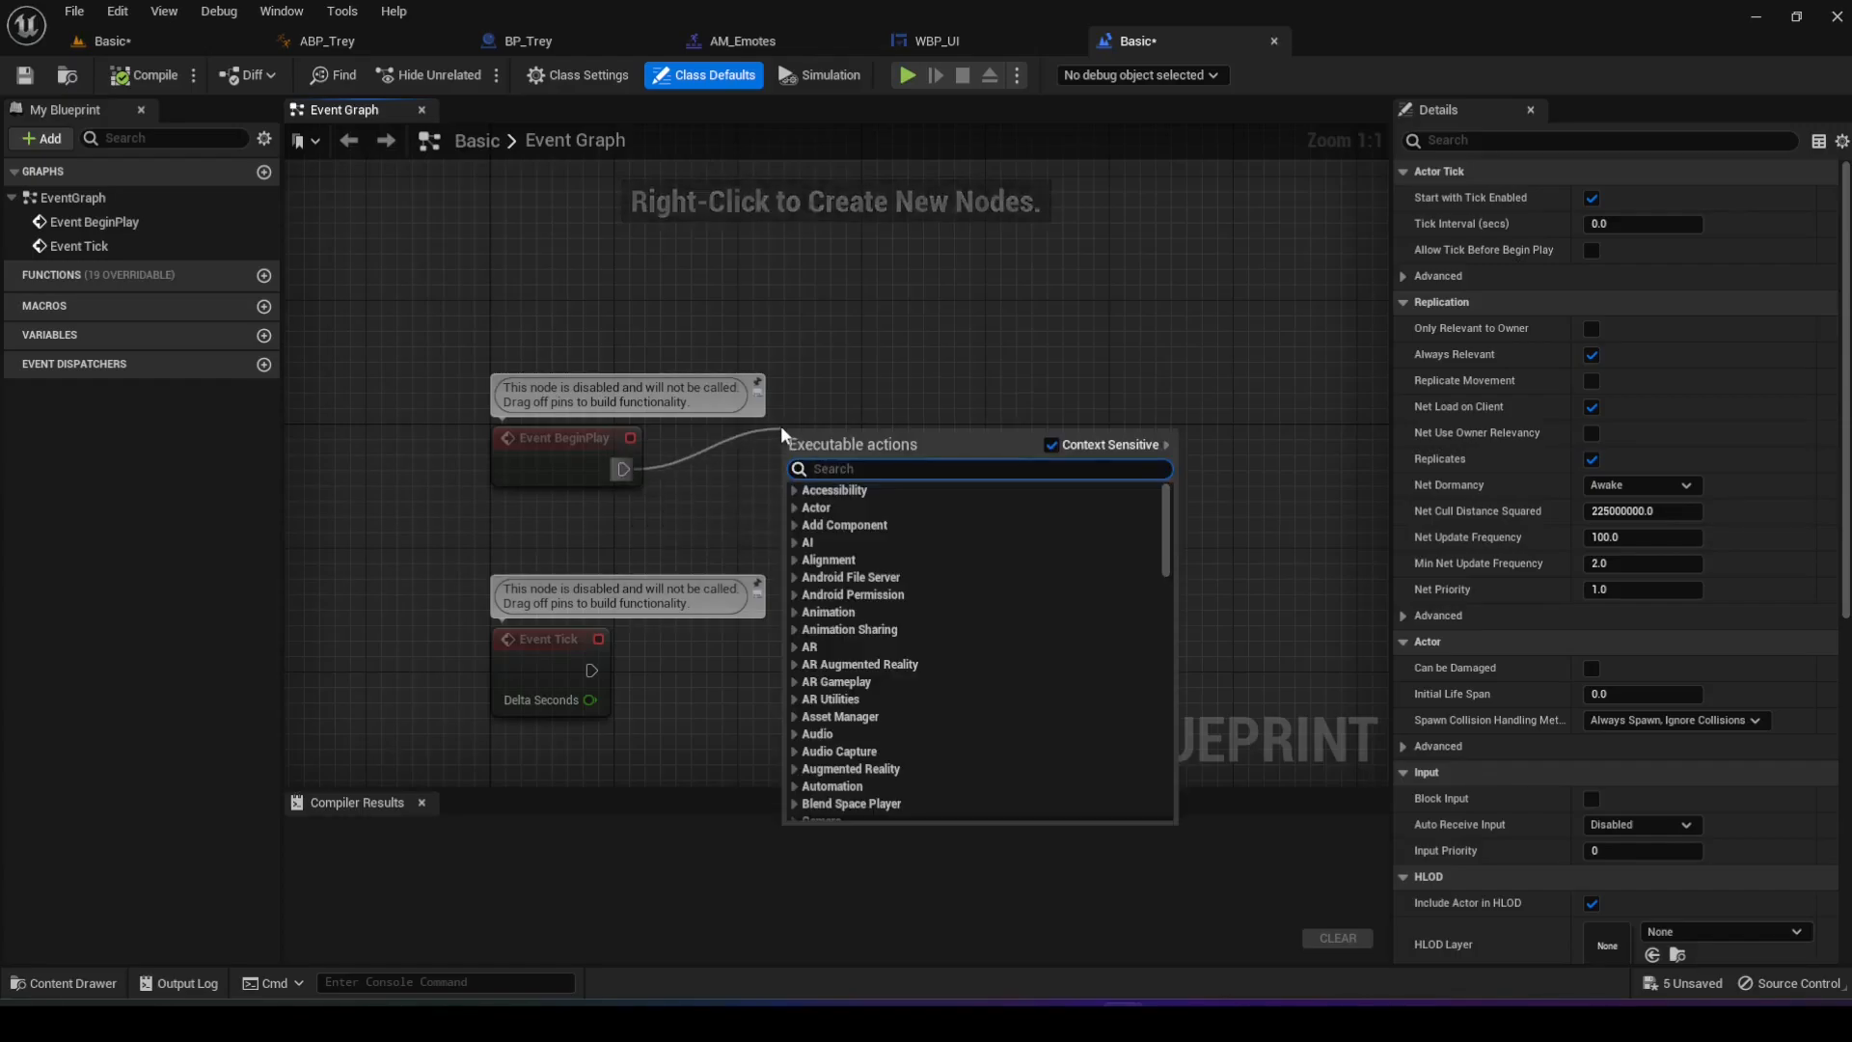
text(create wid)
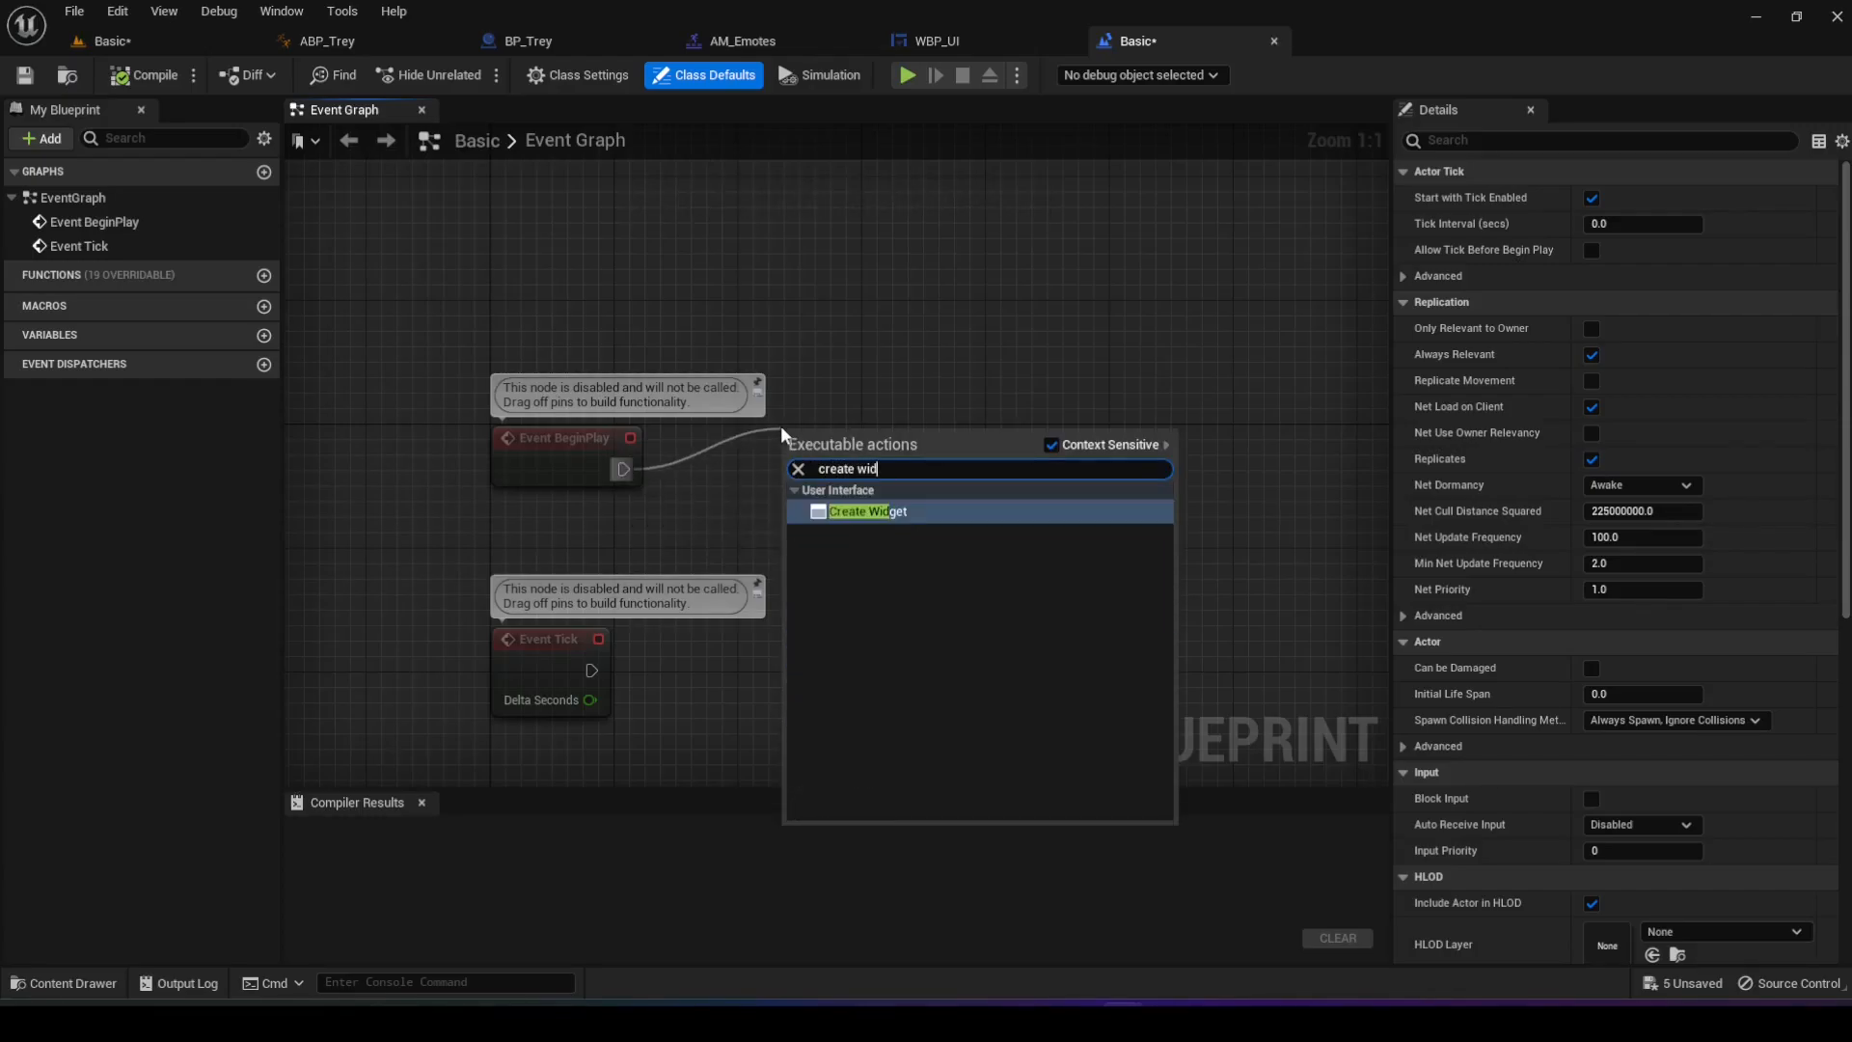
key(Return)
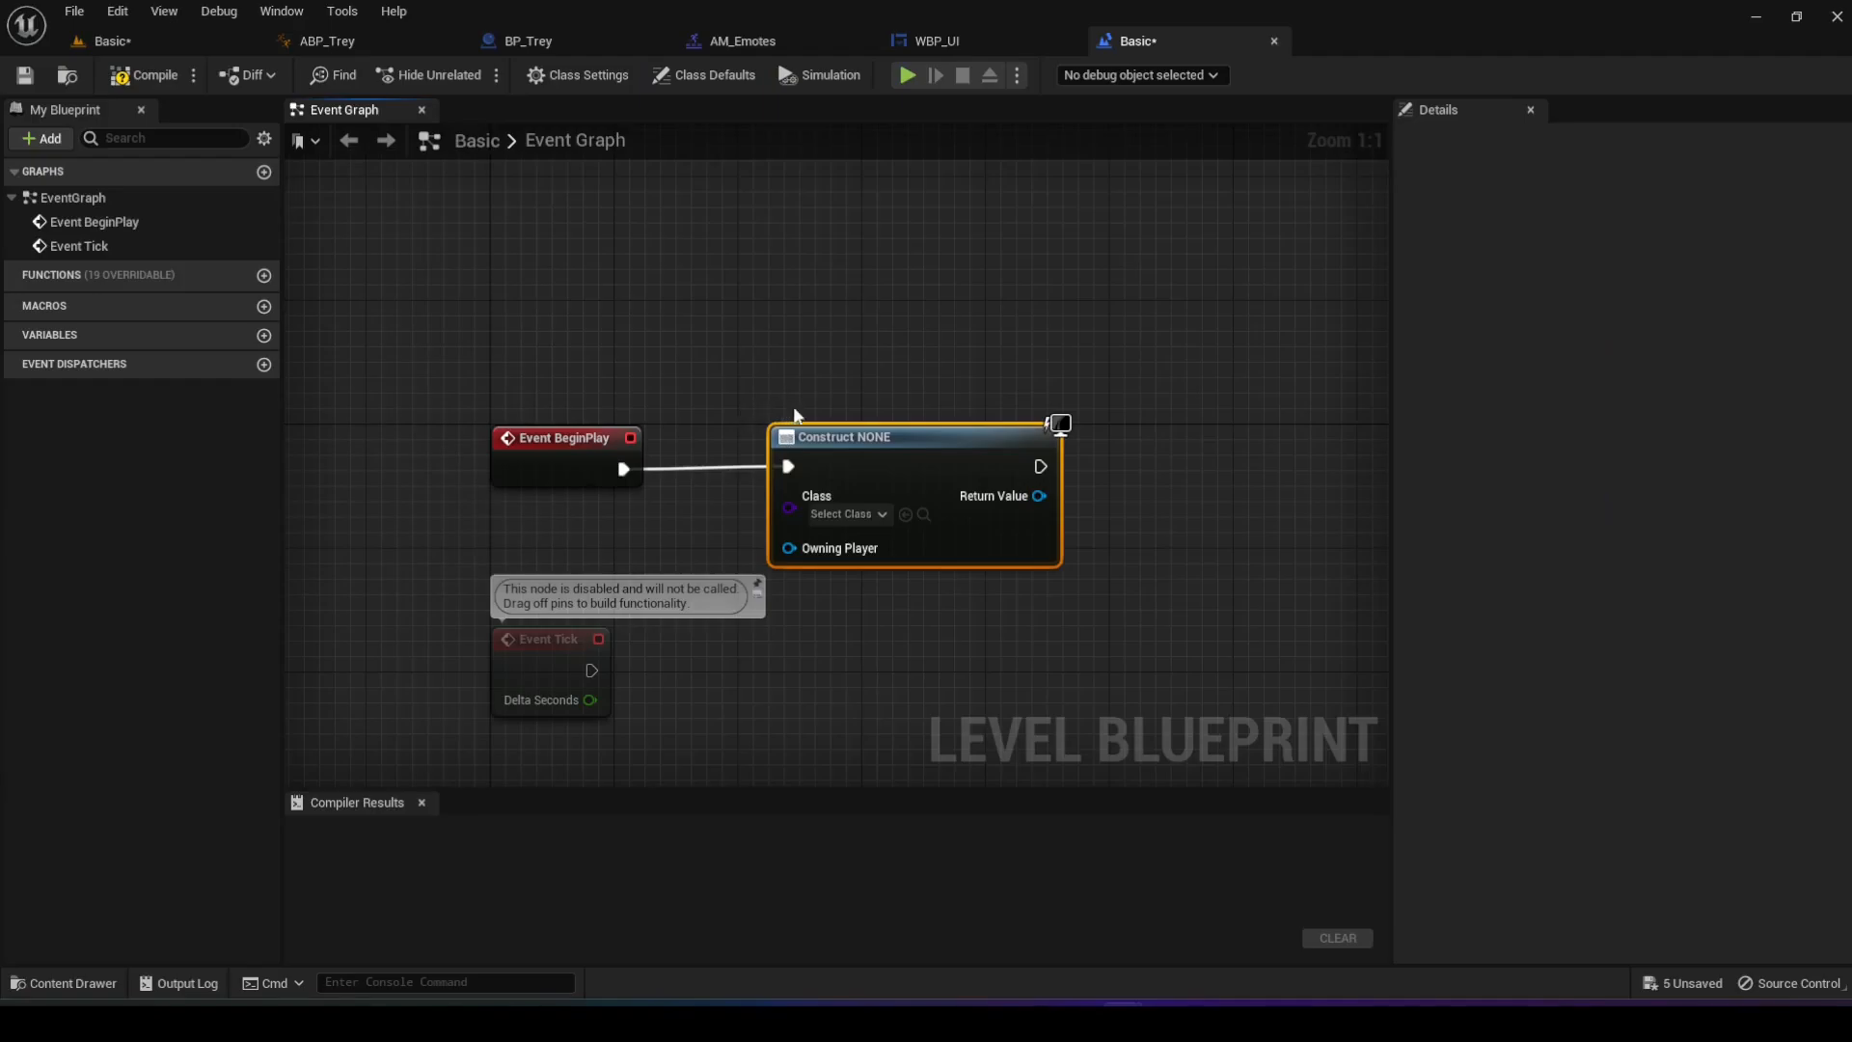
drag(822, 436, 822, 390)
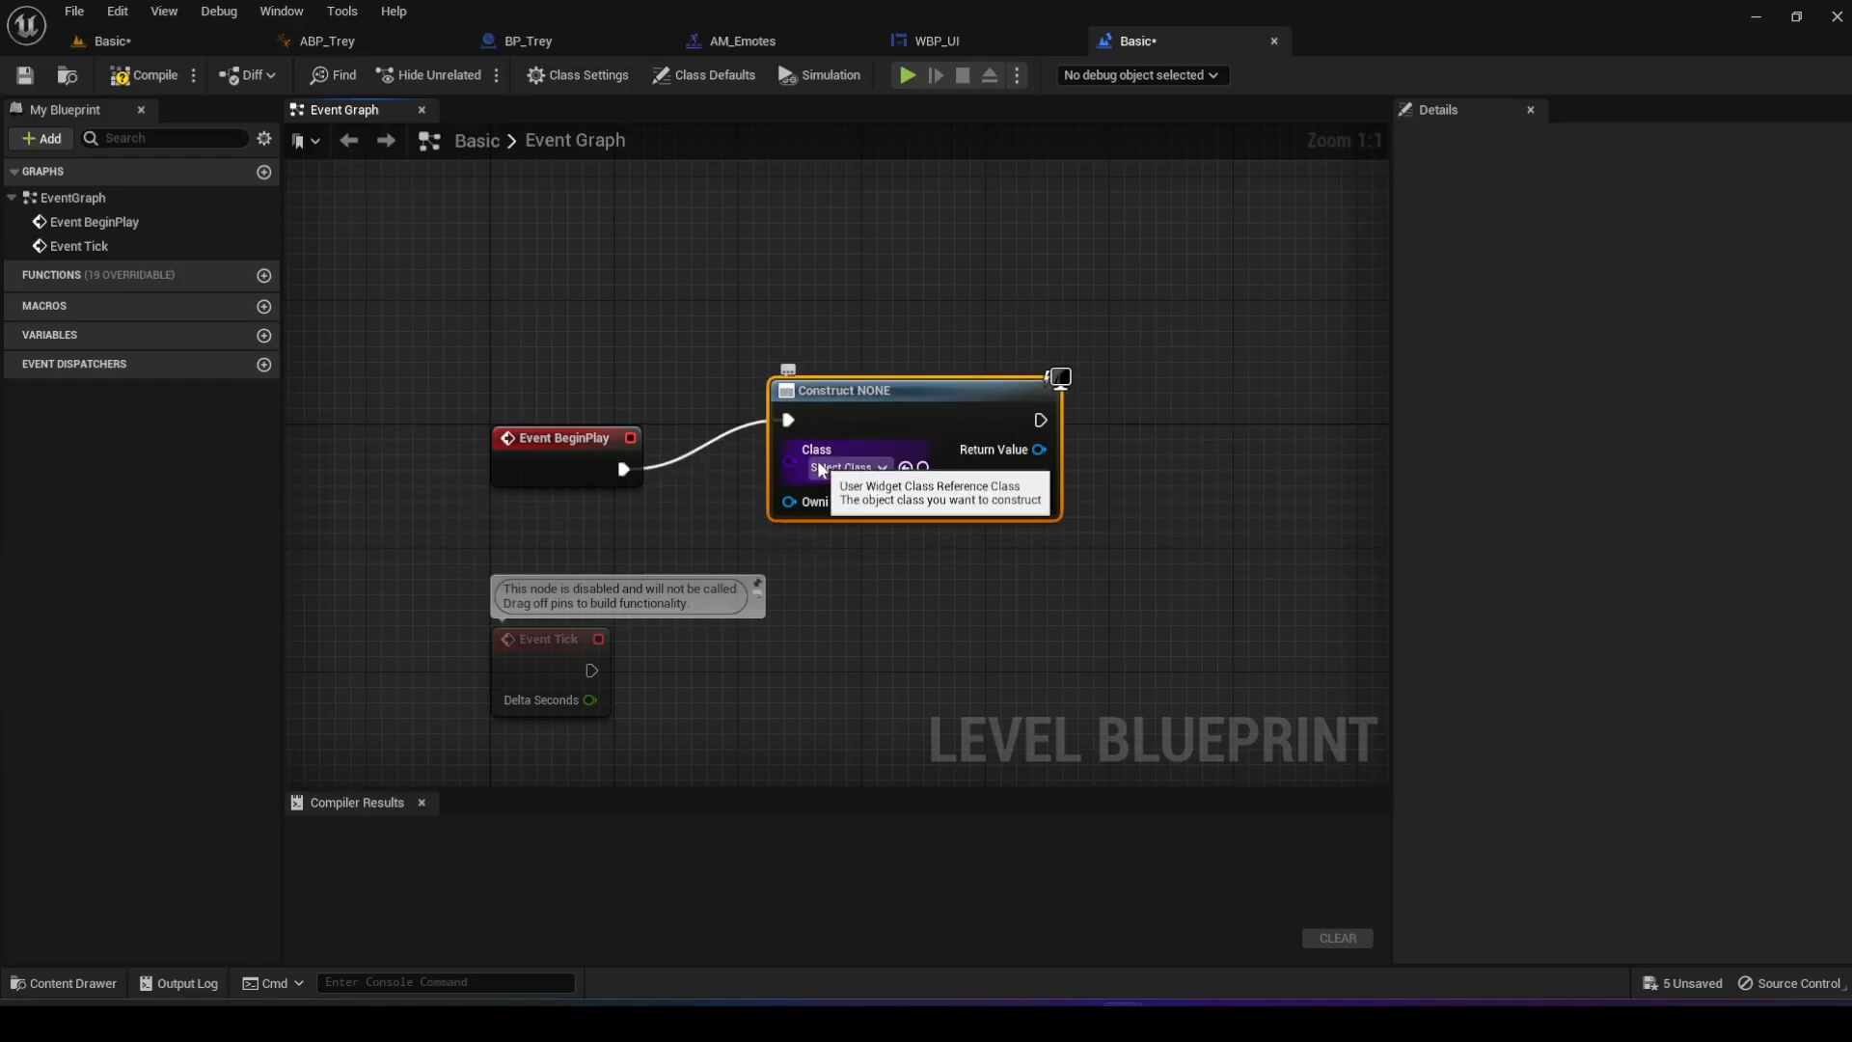
click(841, 469)
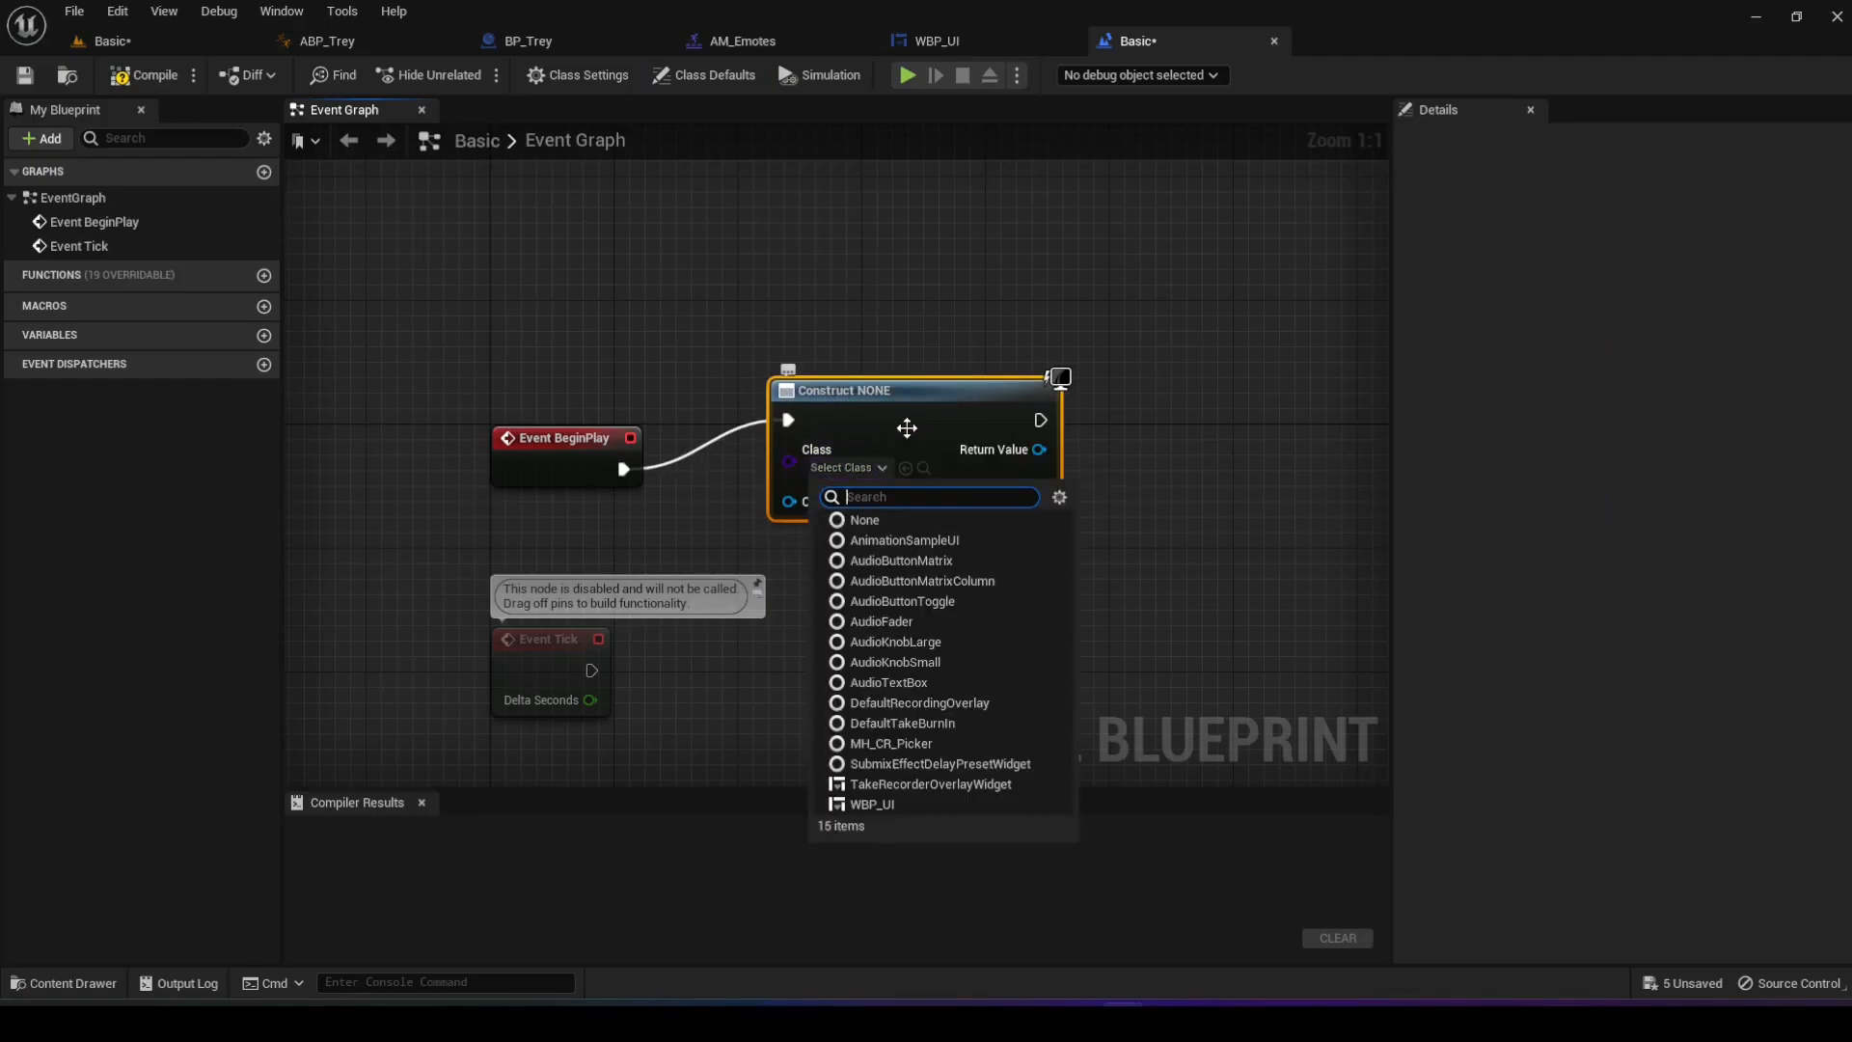
text(WBP)
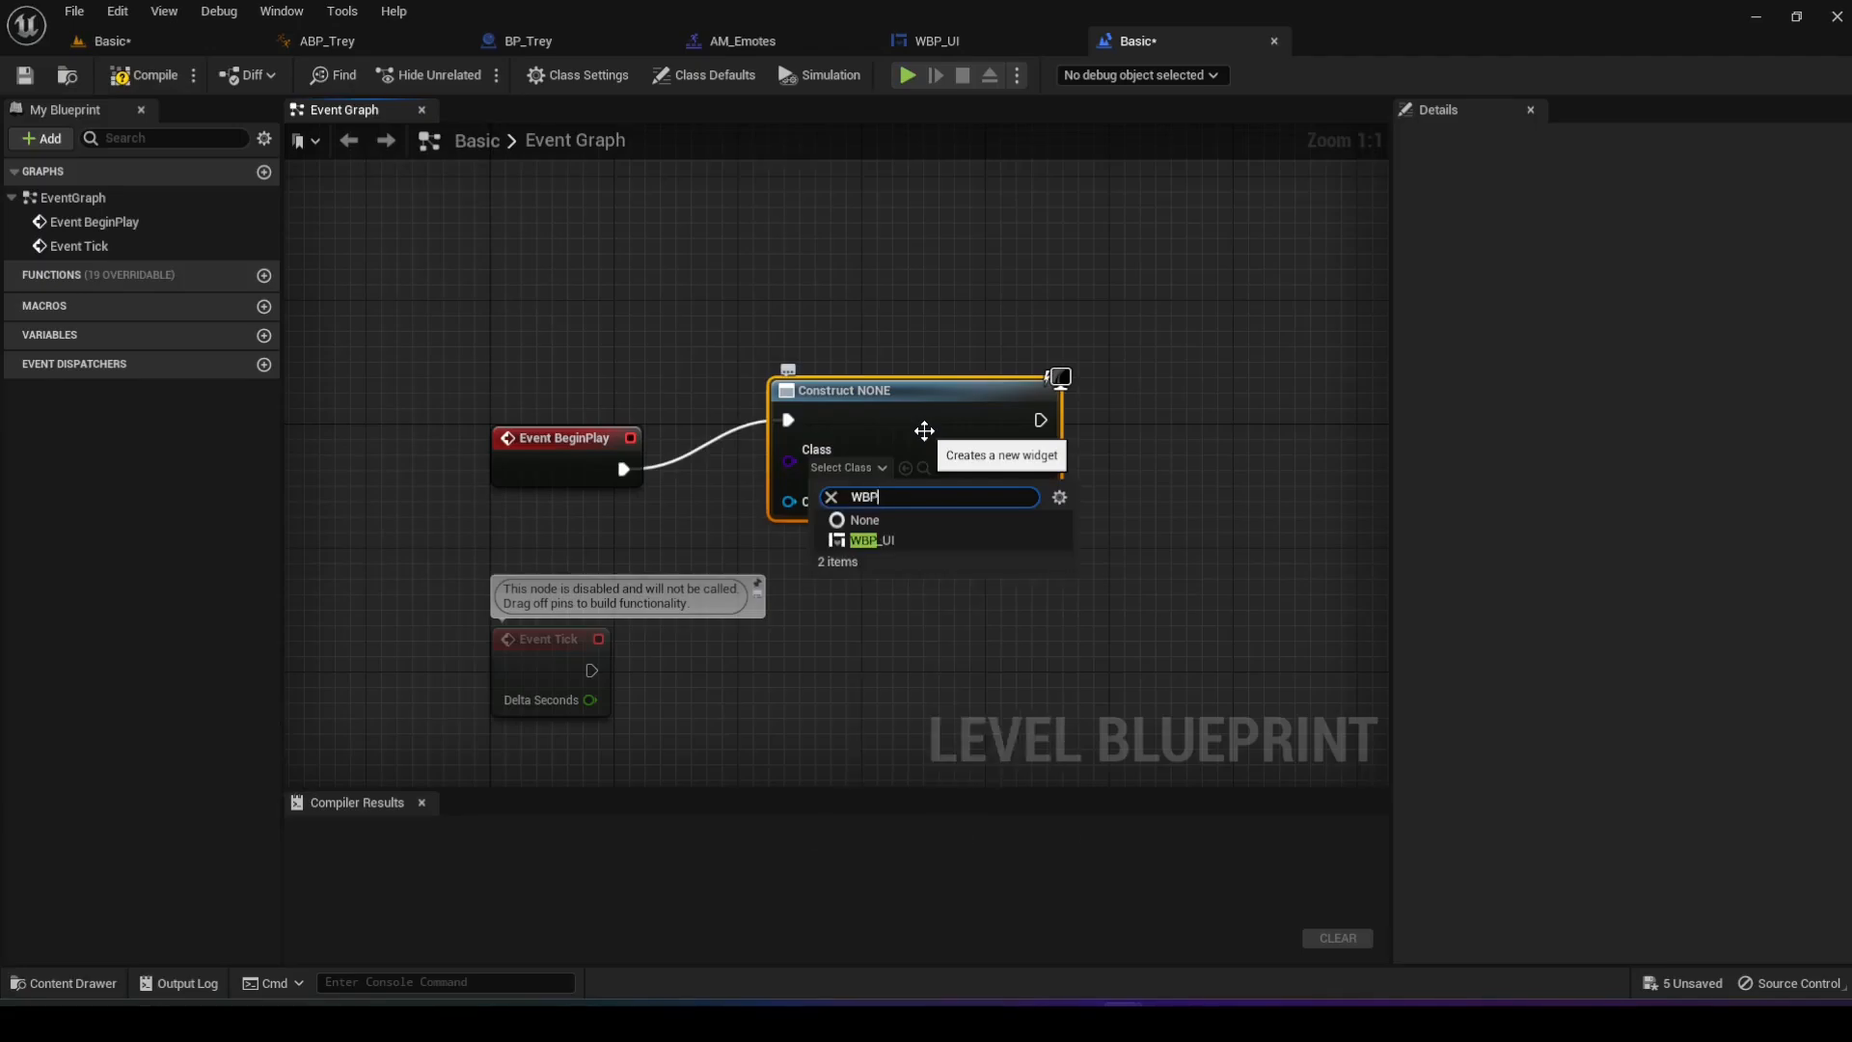
click(886, 541)
- Add an Add to Viewport node after Create WBP UI Widget, wire the widget's Return Value into Target, and compile the Level Blueprint
right_drag(1090, 429, 856, 418)
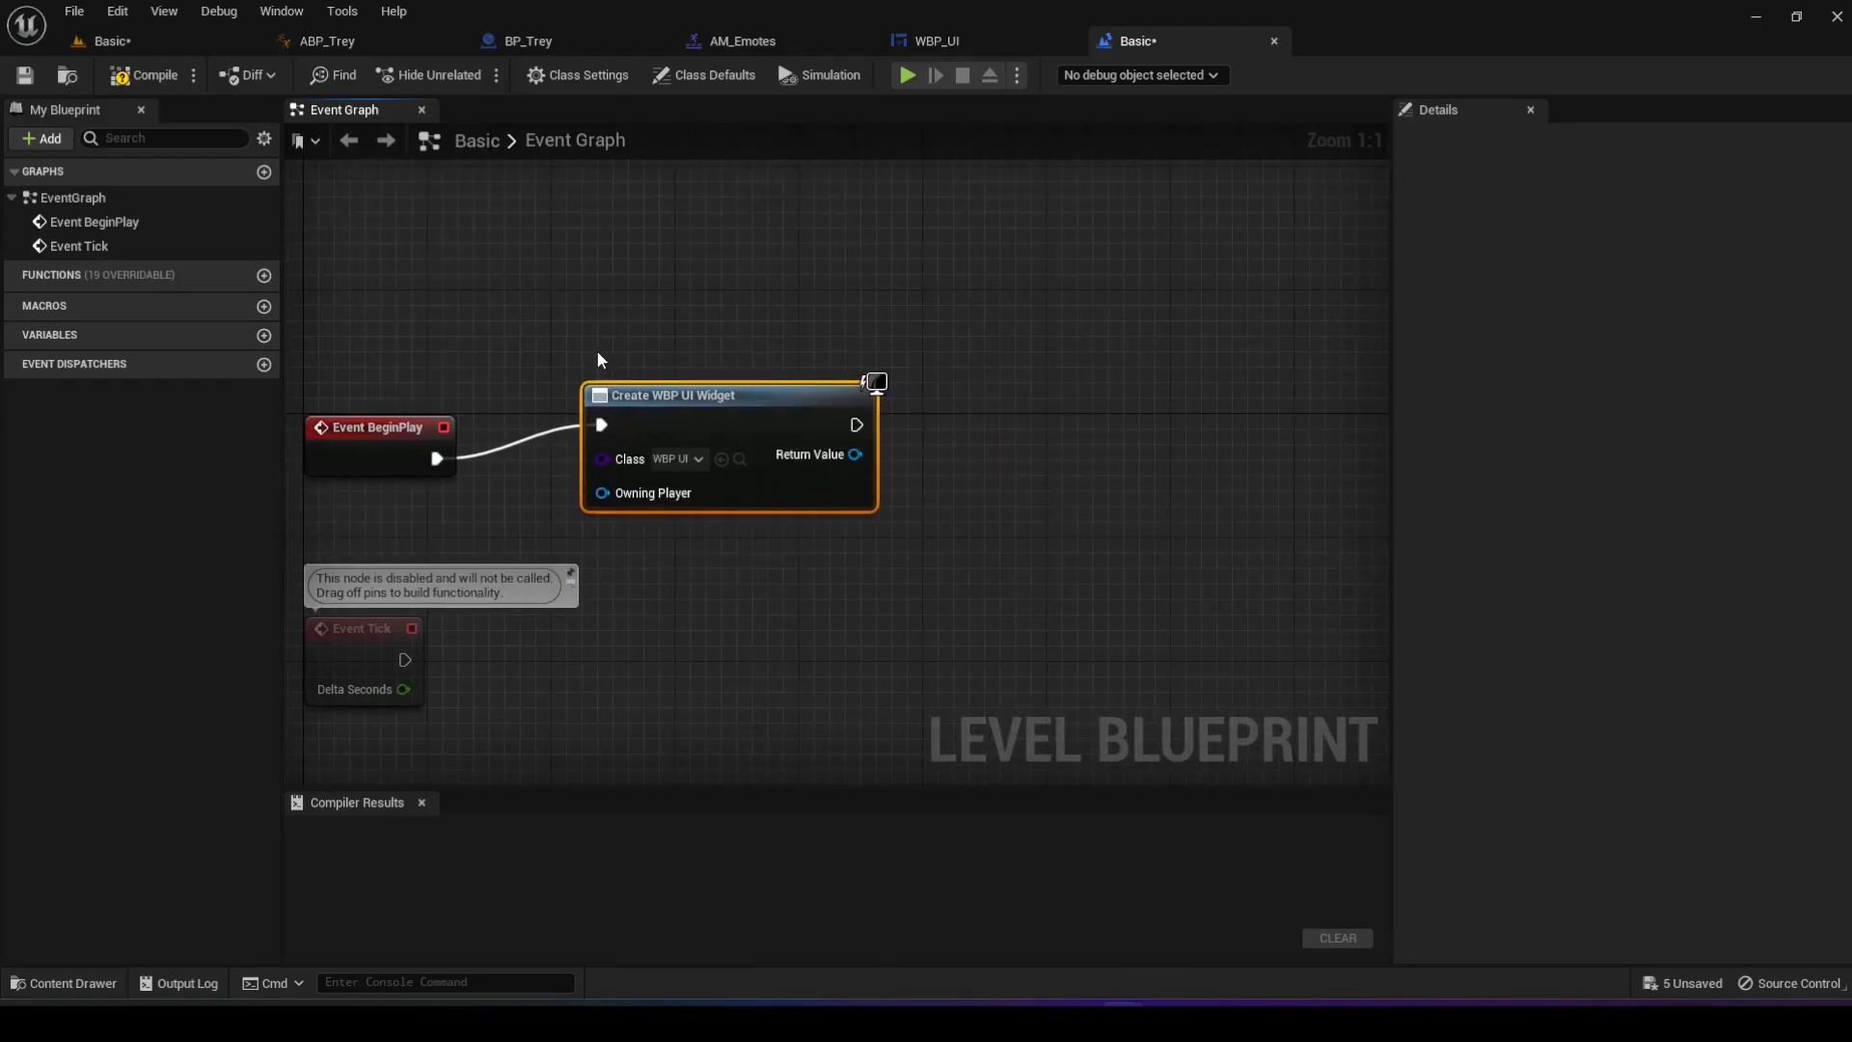
drag(854, 427, 1001, 417)
text(a)
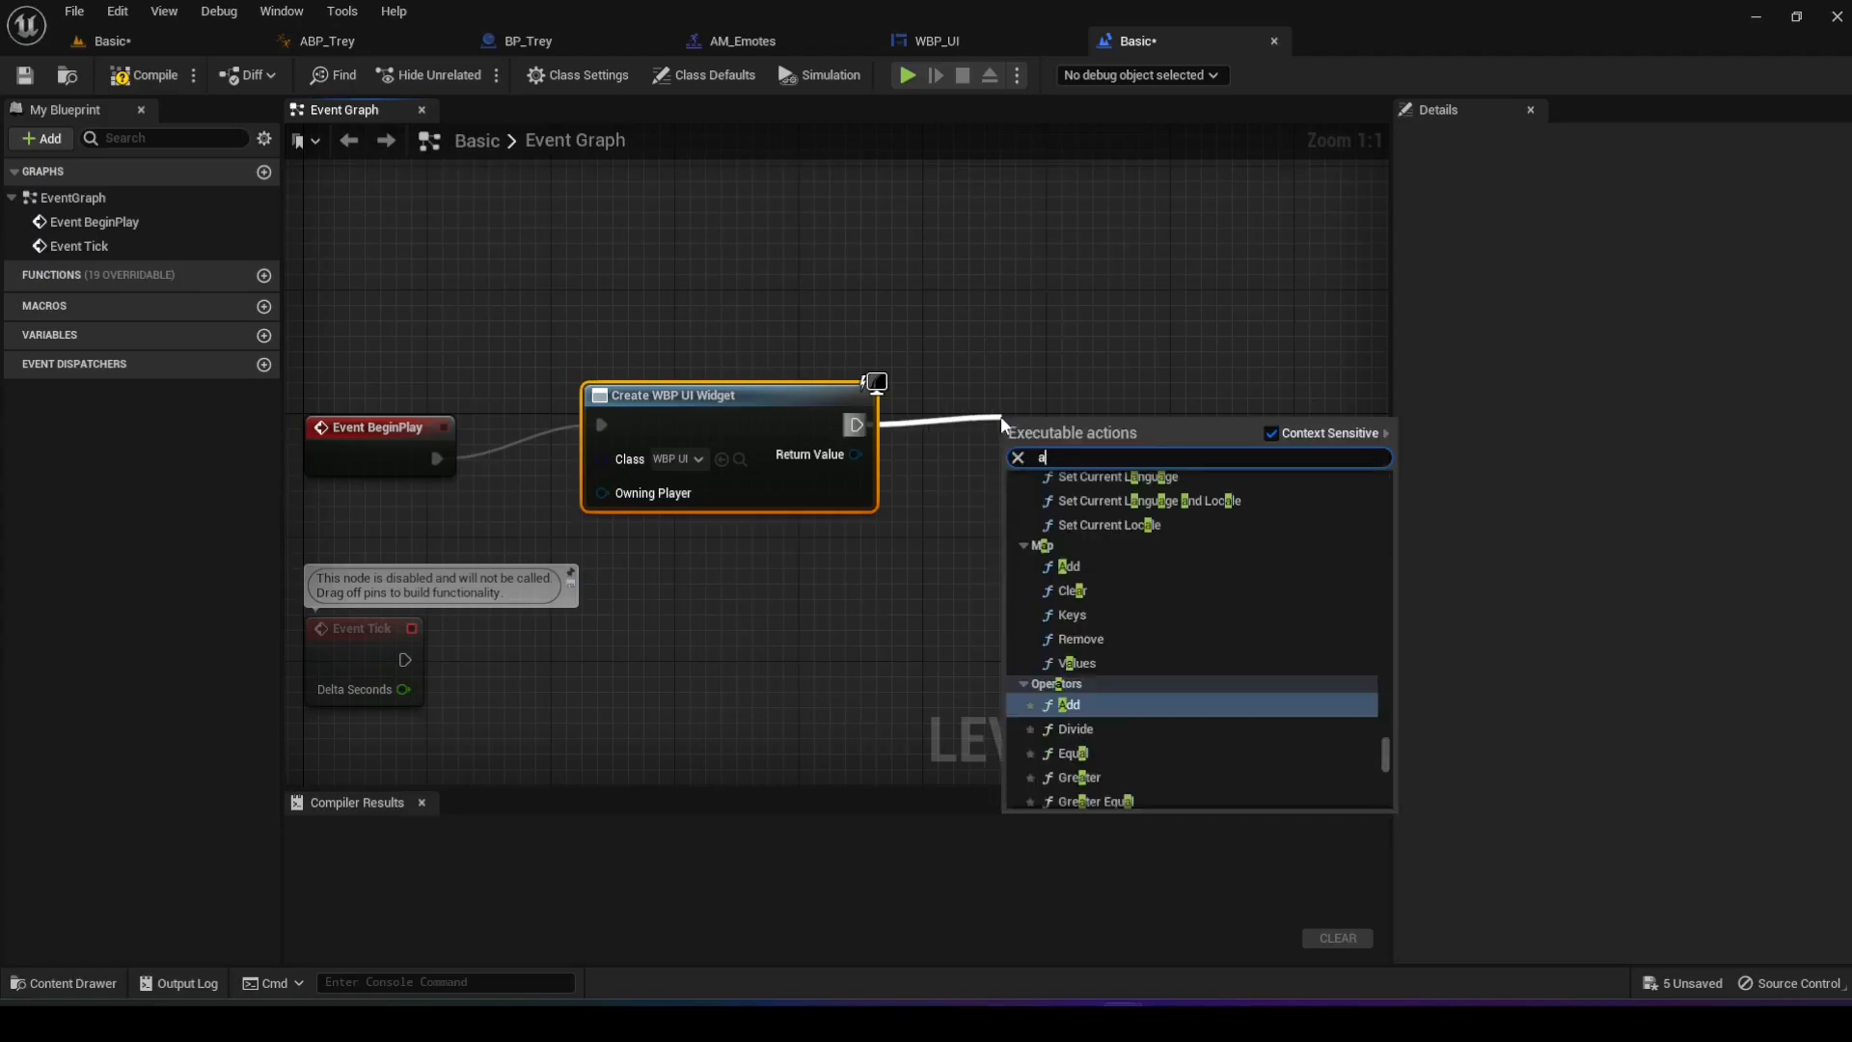
text(dd to view)
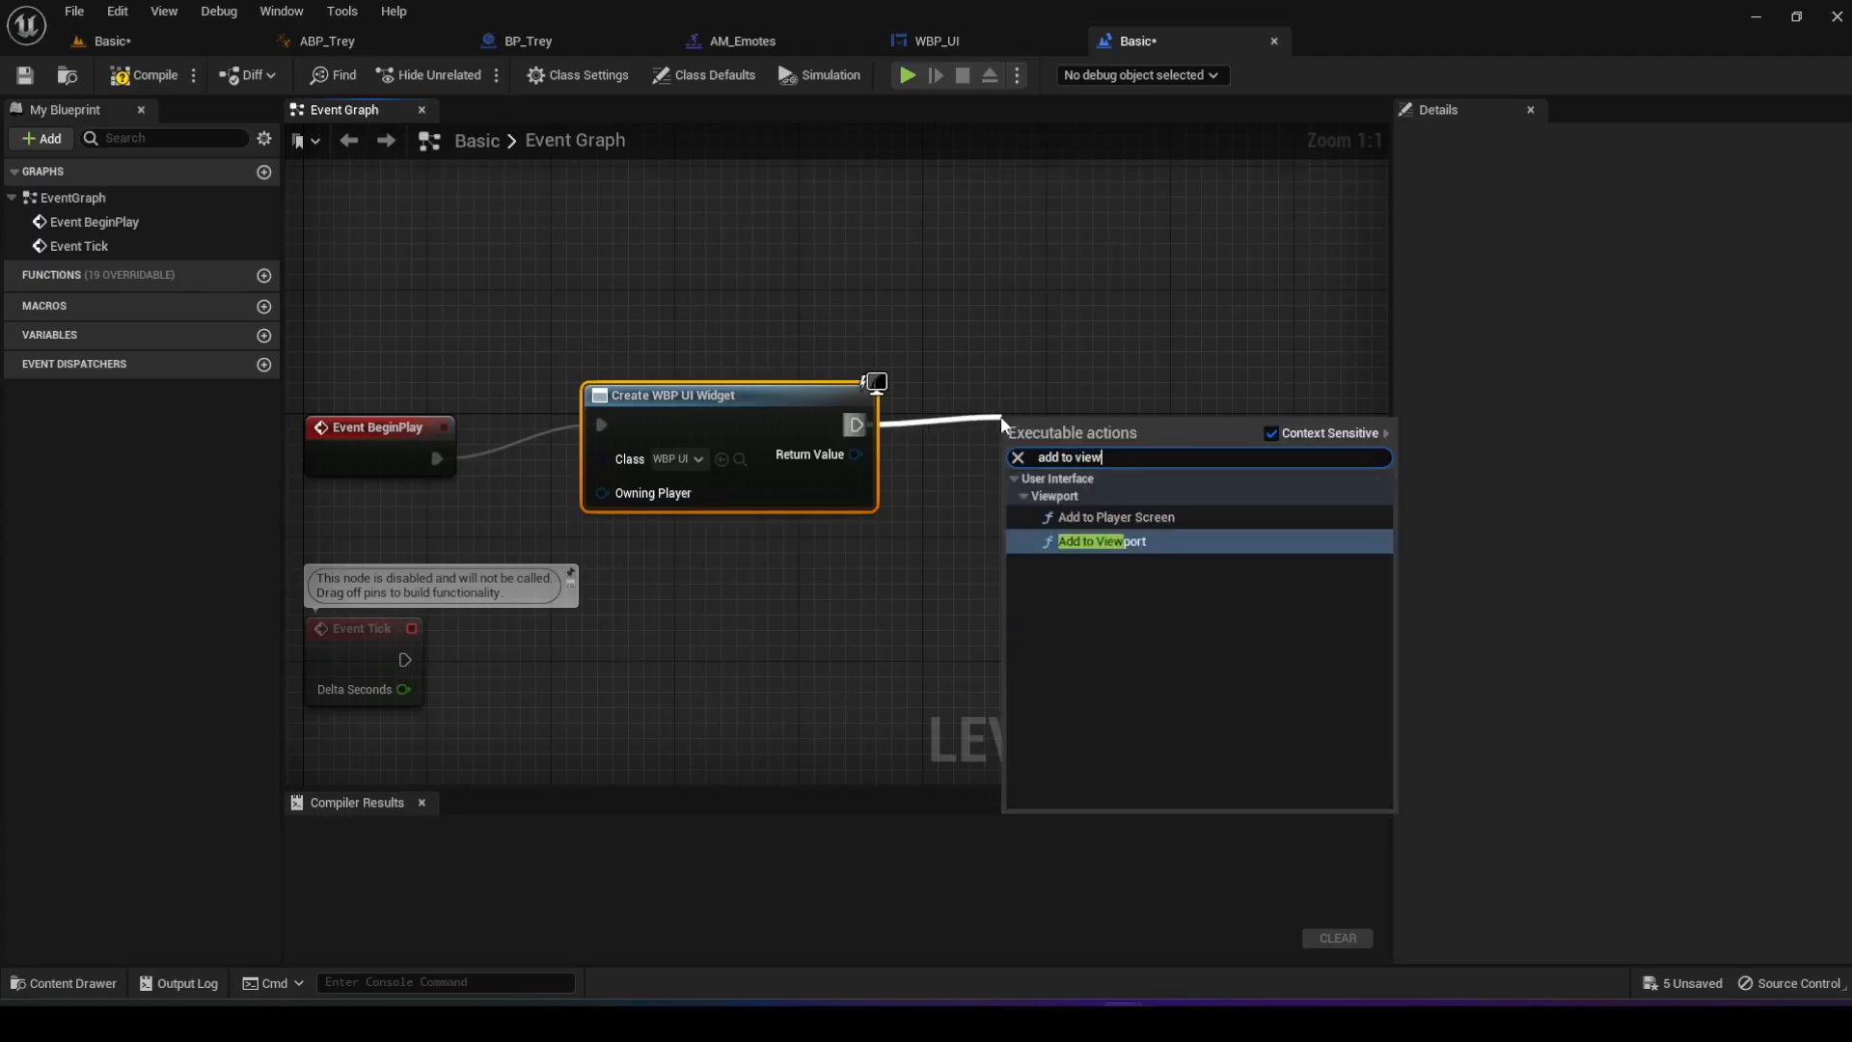
key(Return)
drag(1062, 429, 1055, 384)
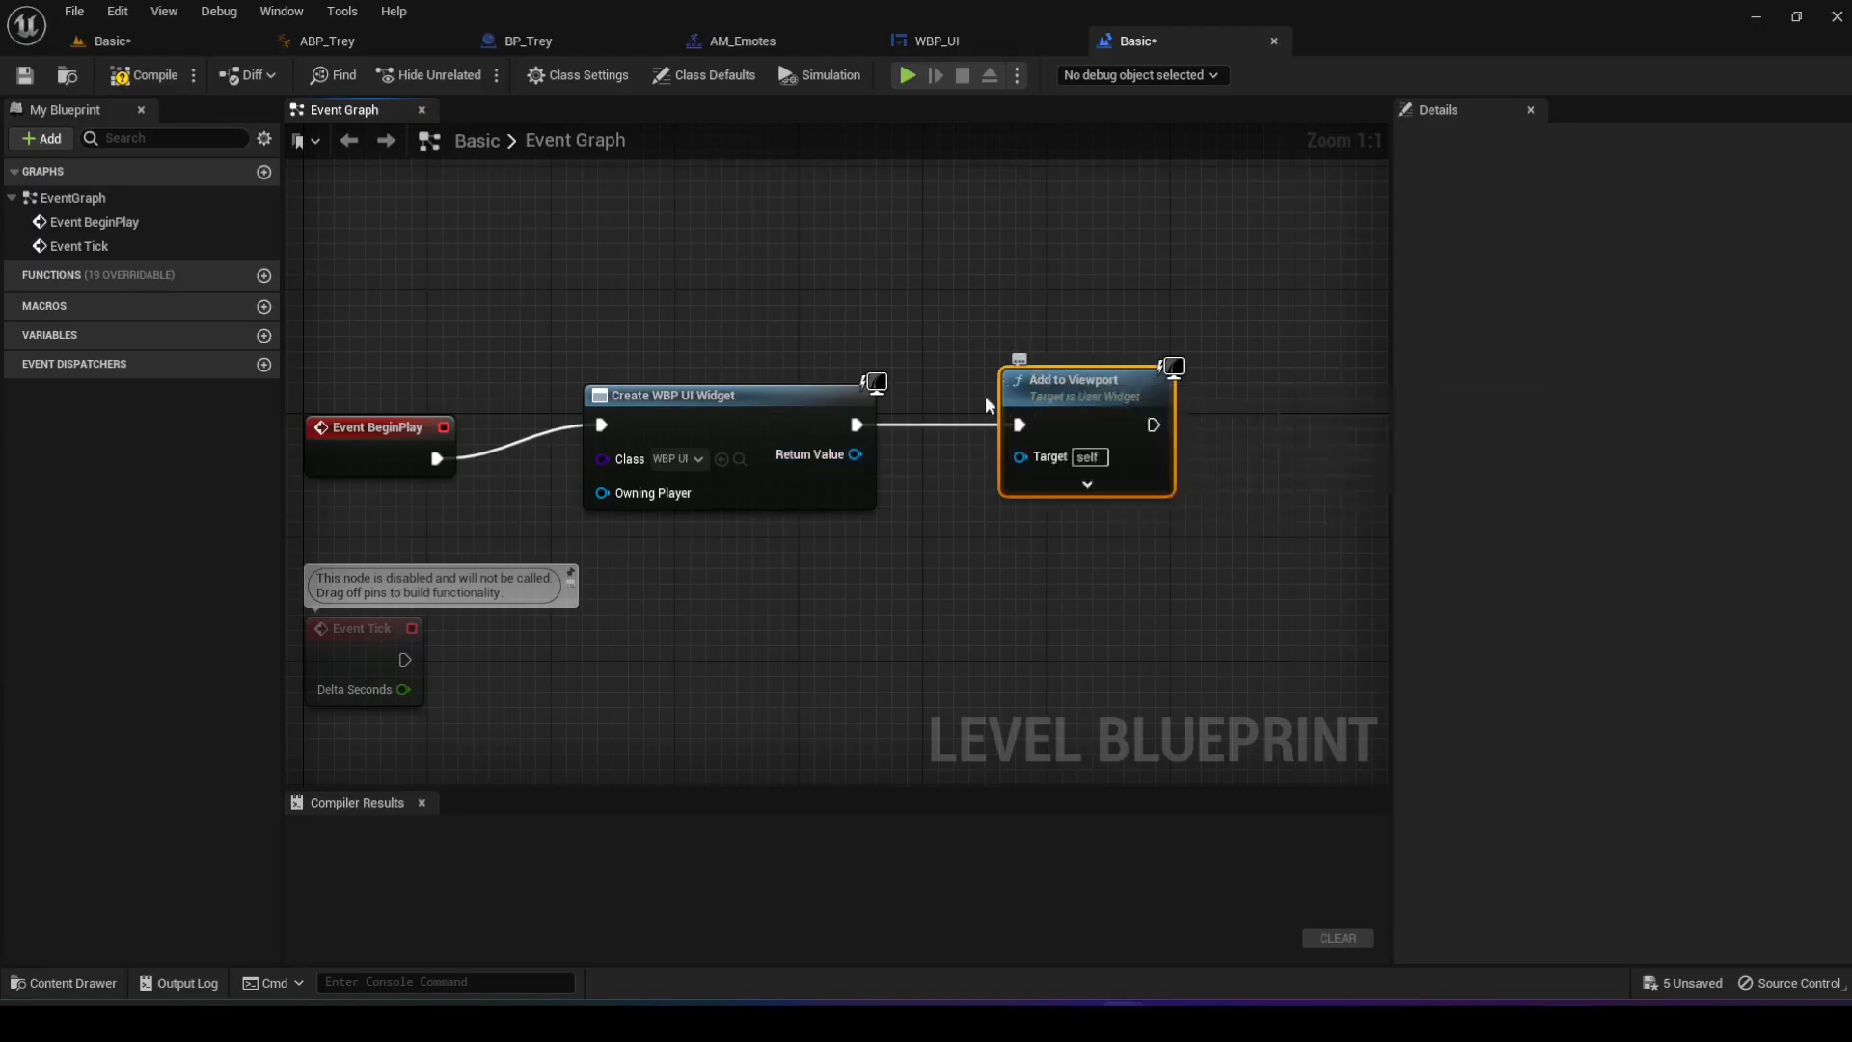
drag(861, 455, 1015, 455)
drag(1123, 399, 1093, 398)
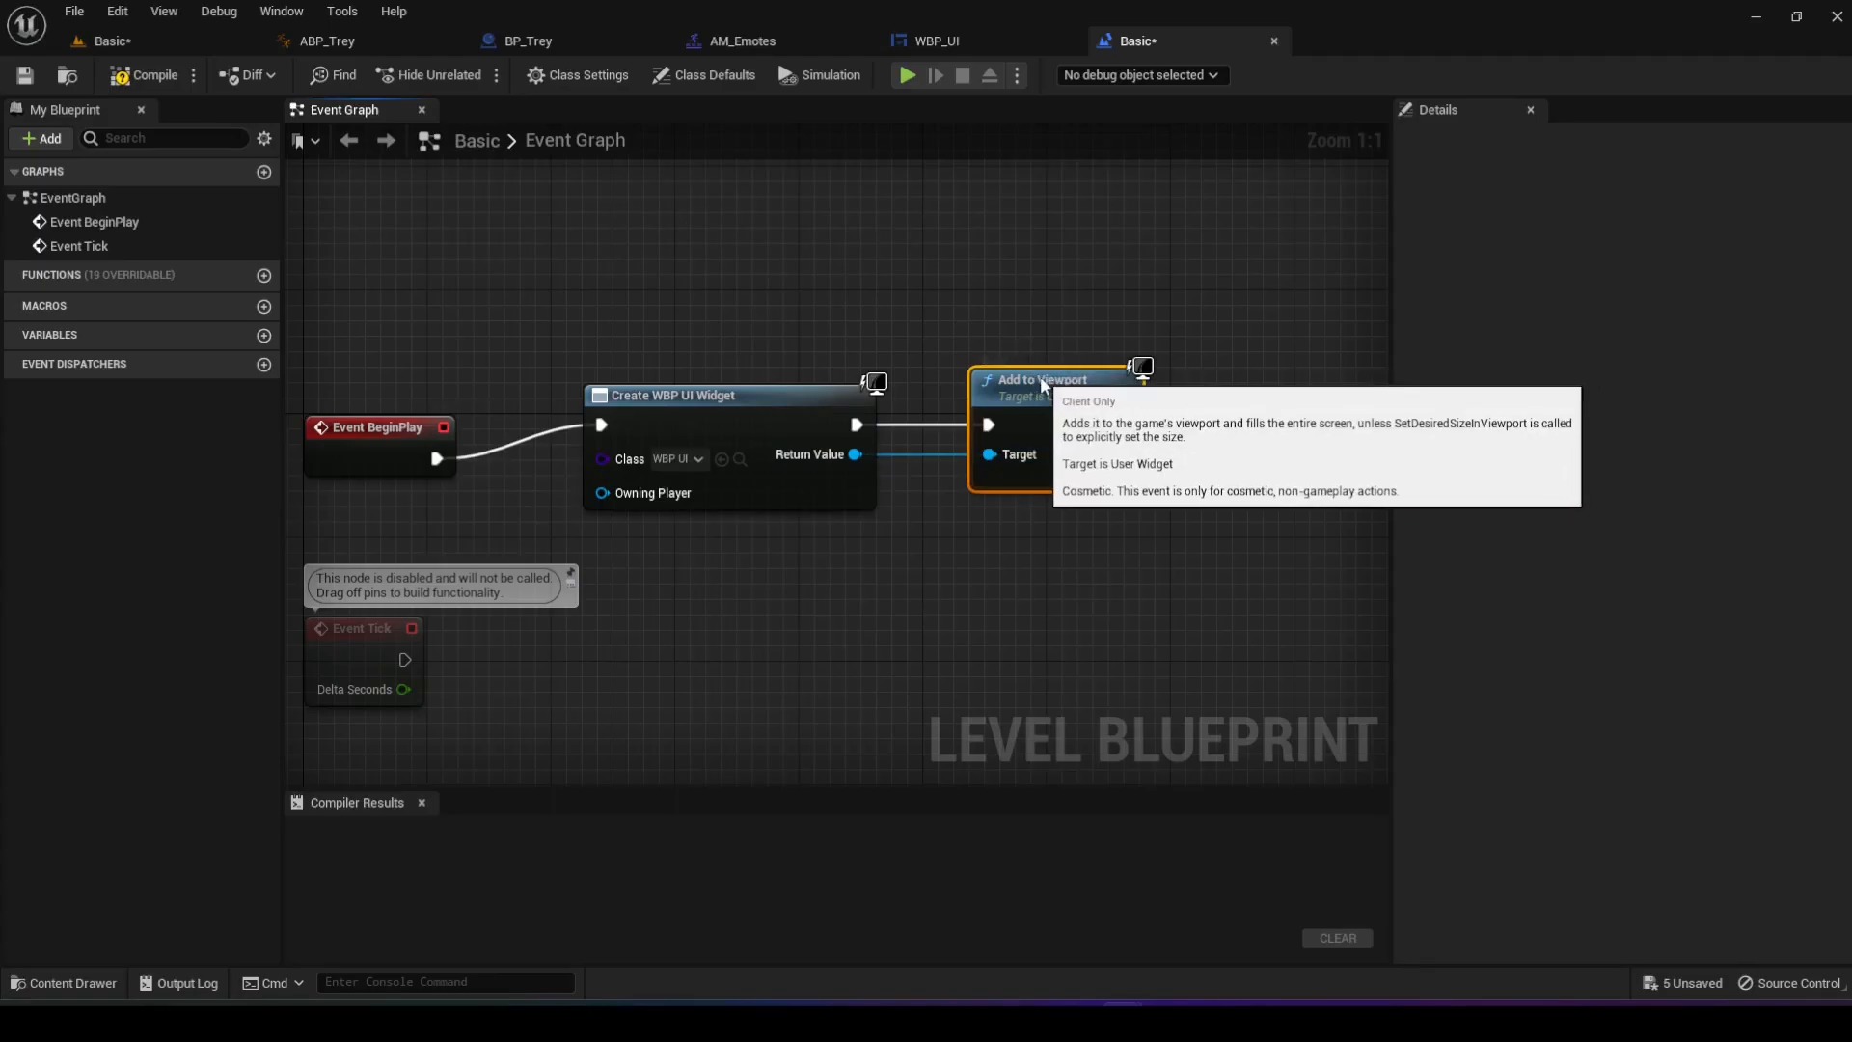
right_drag(1220, 447, 1014, 421)
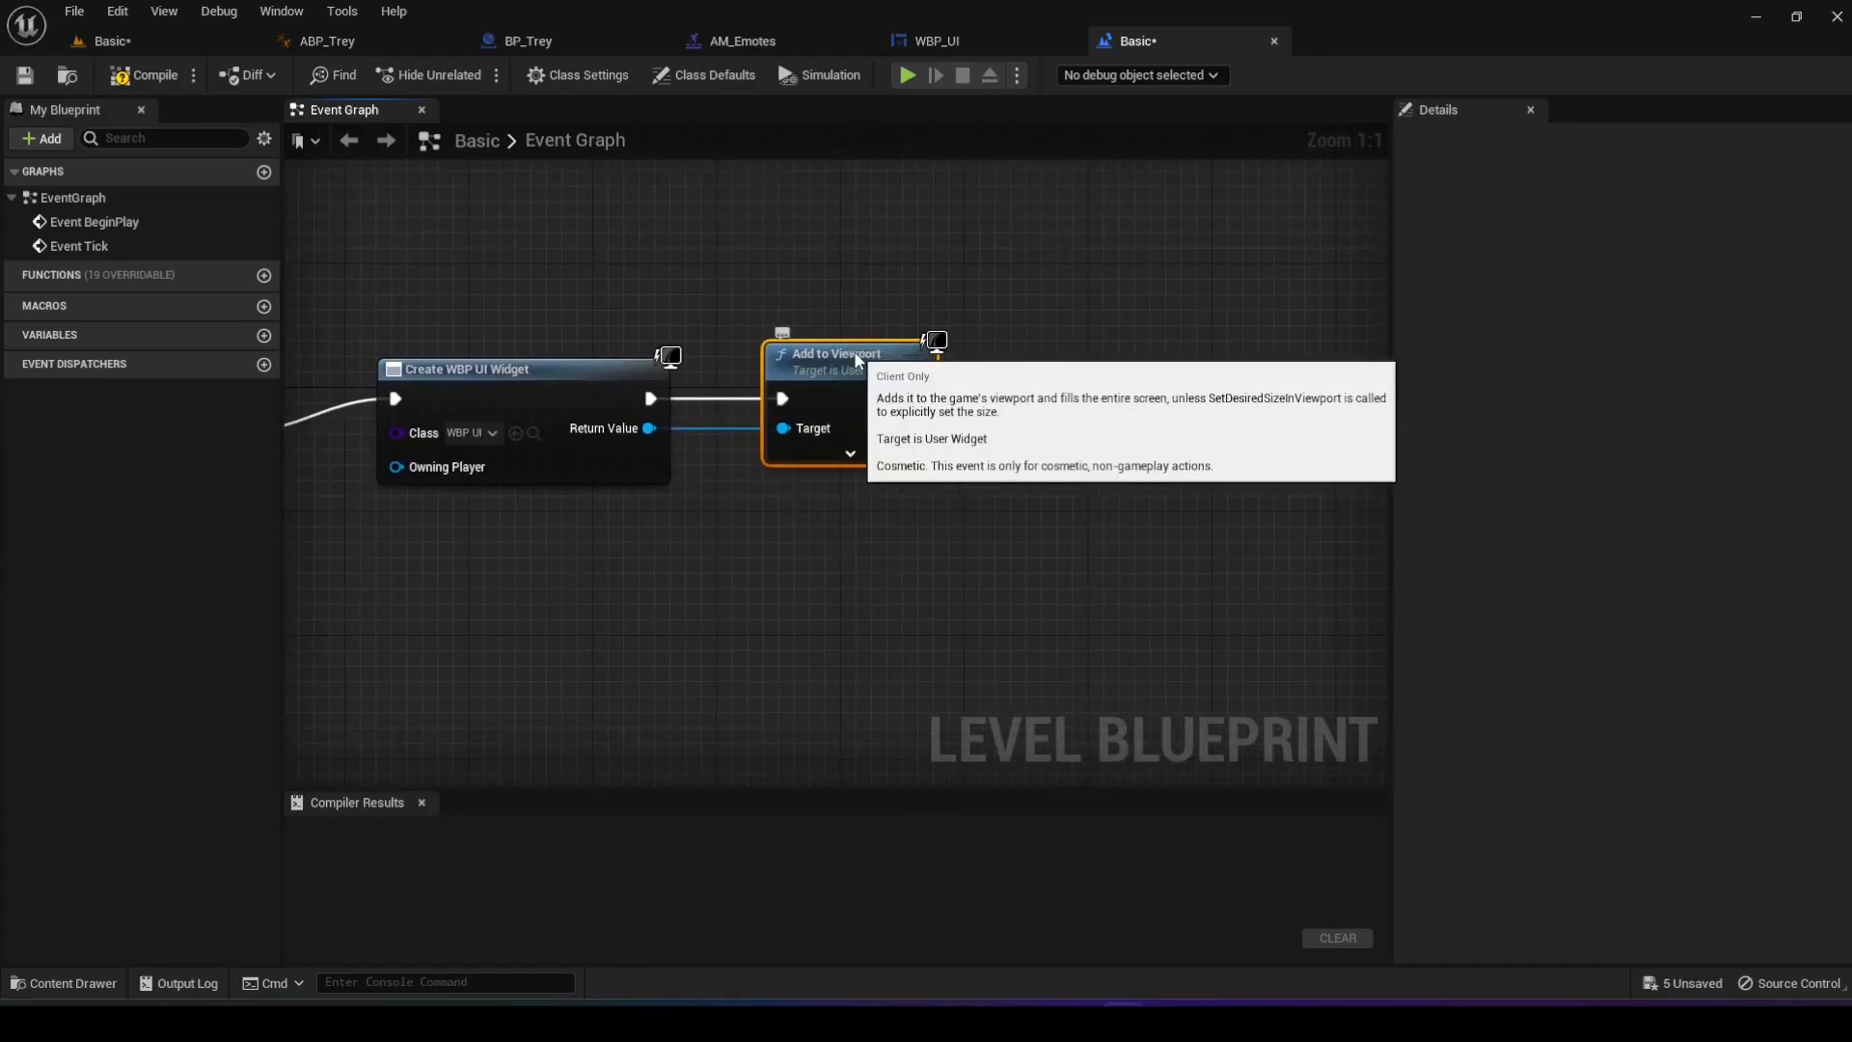
drag(859, 354, 861, 366)
click(144, 75)
- Play-test the Basic level to check the chat widget on screen, moving the camera around Trey before stopping
click(133, 44)
click(430, 75)
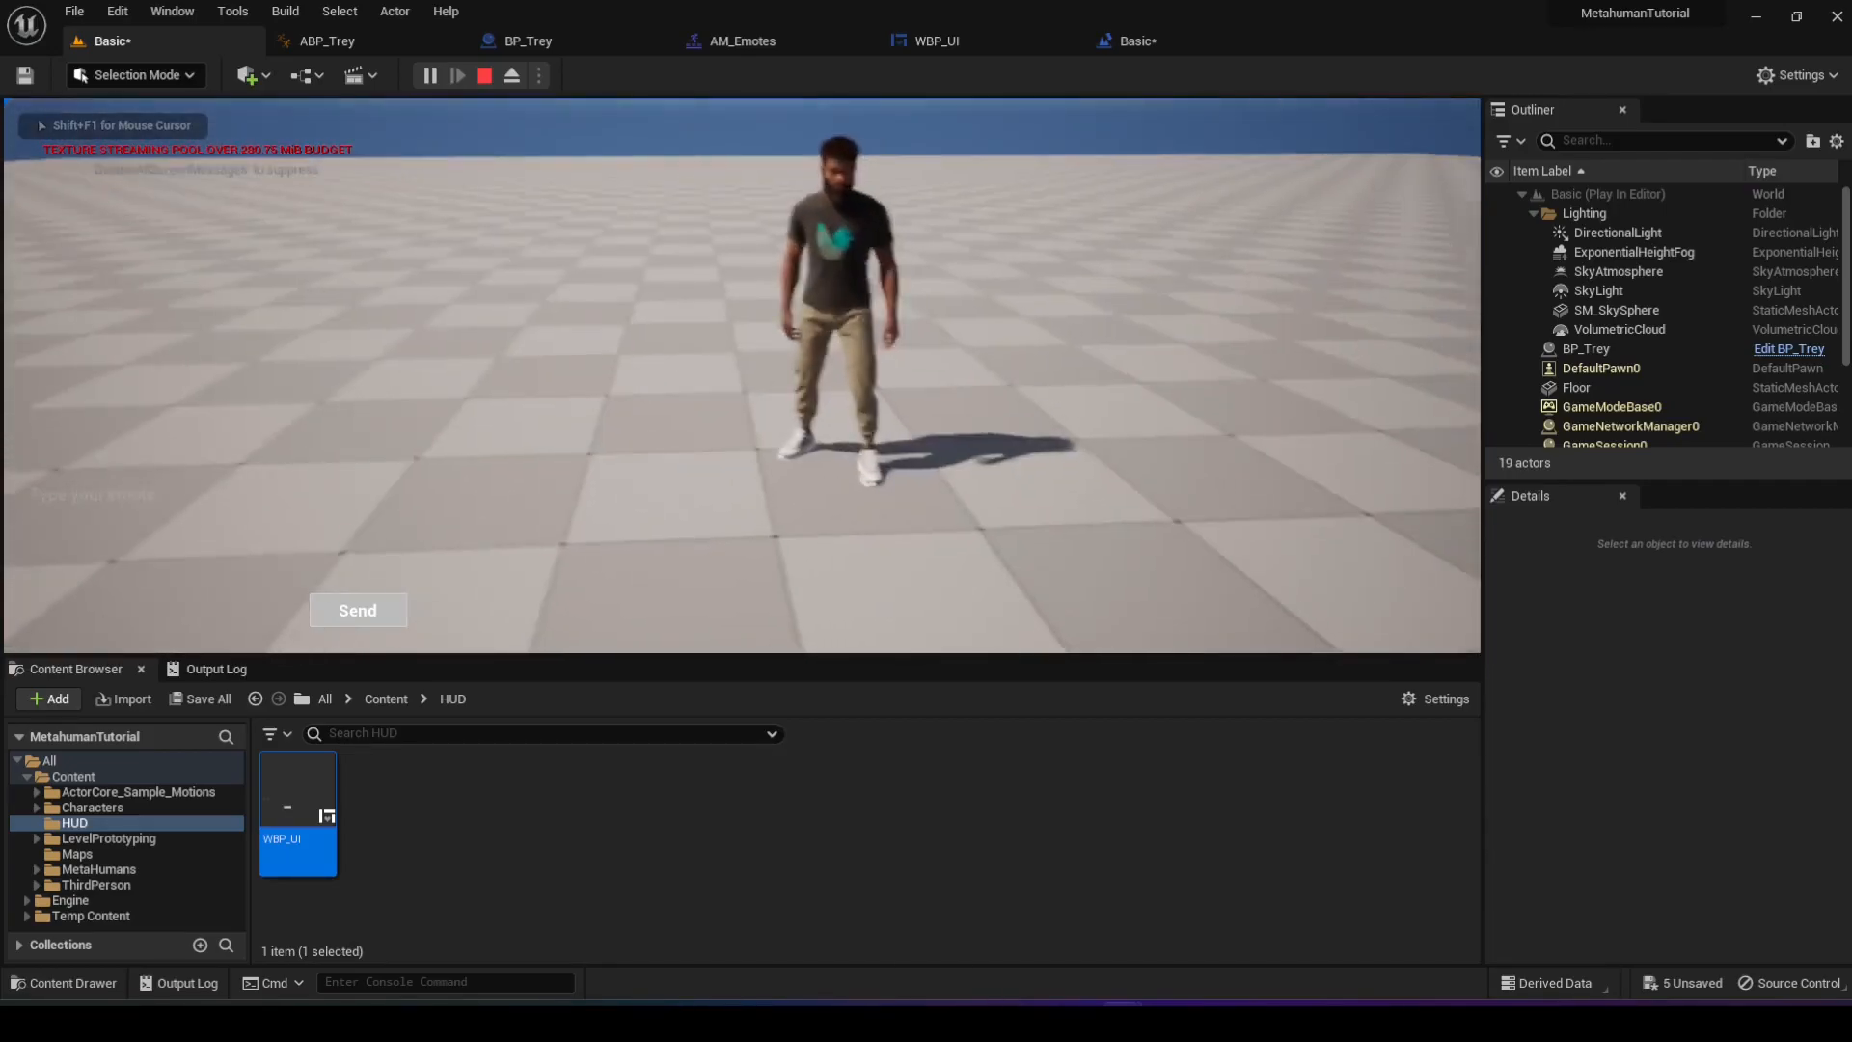
key(w)
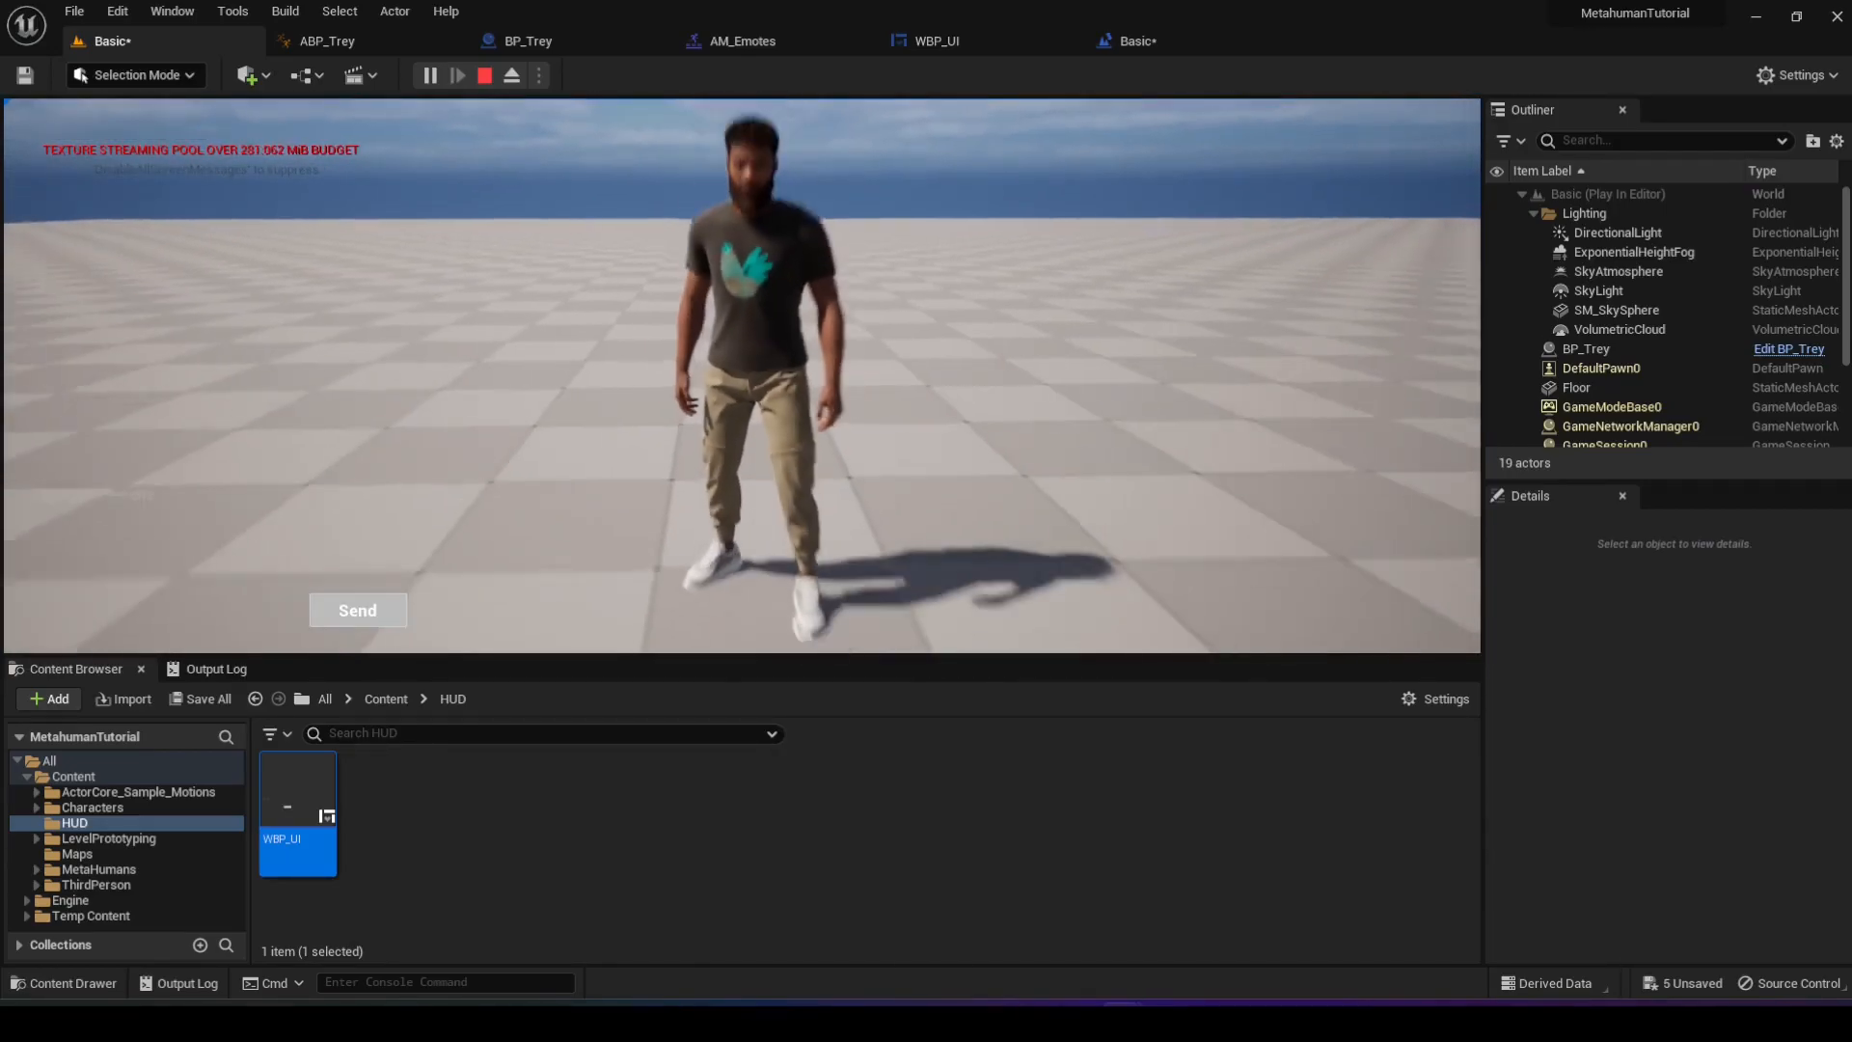
key(s)
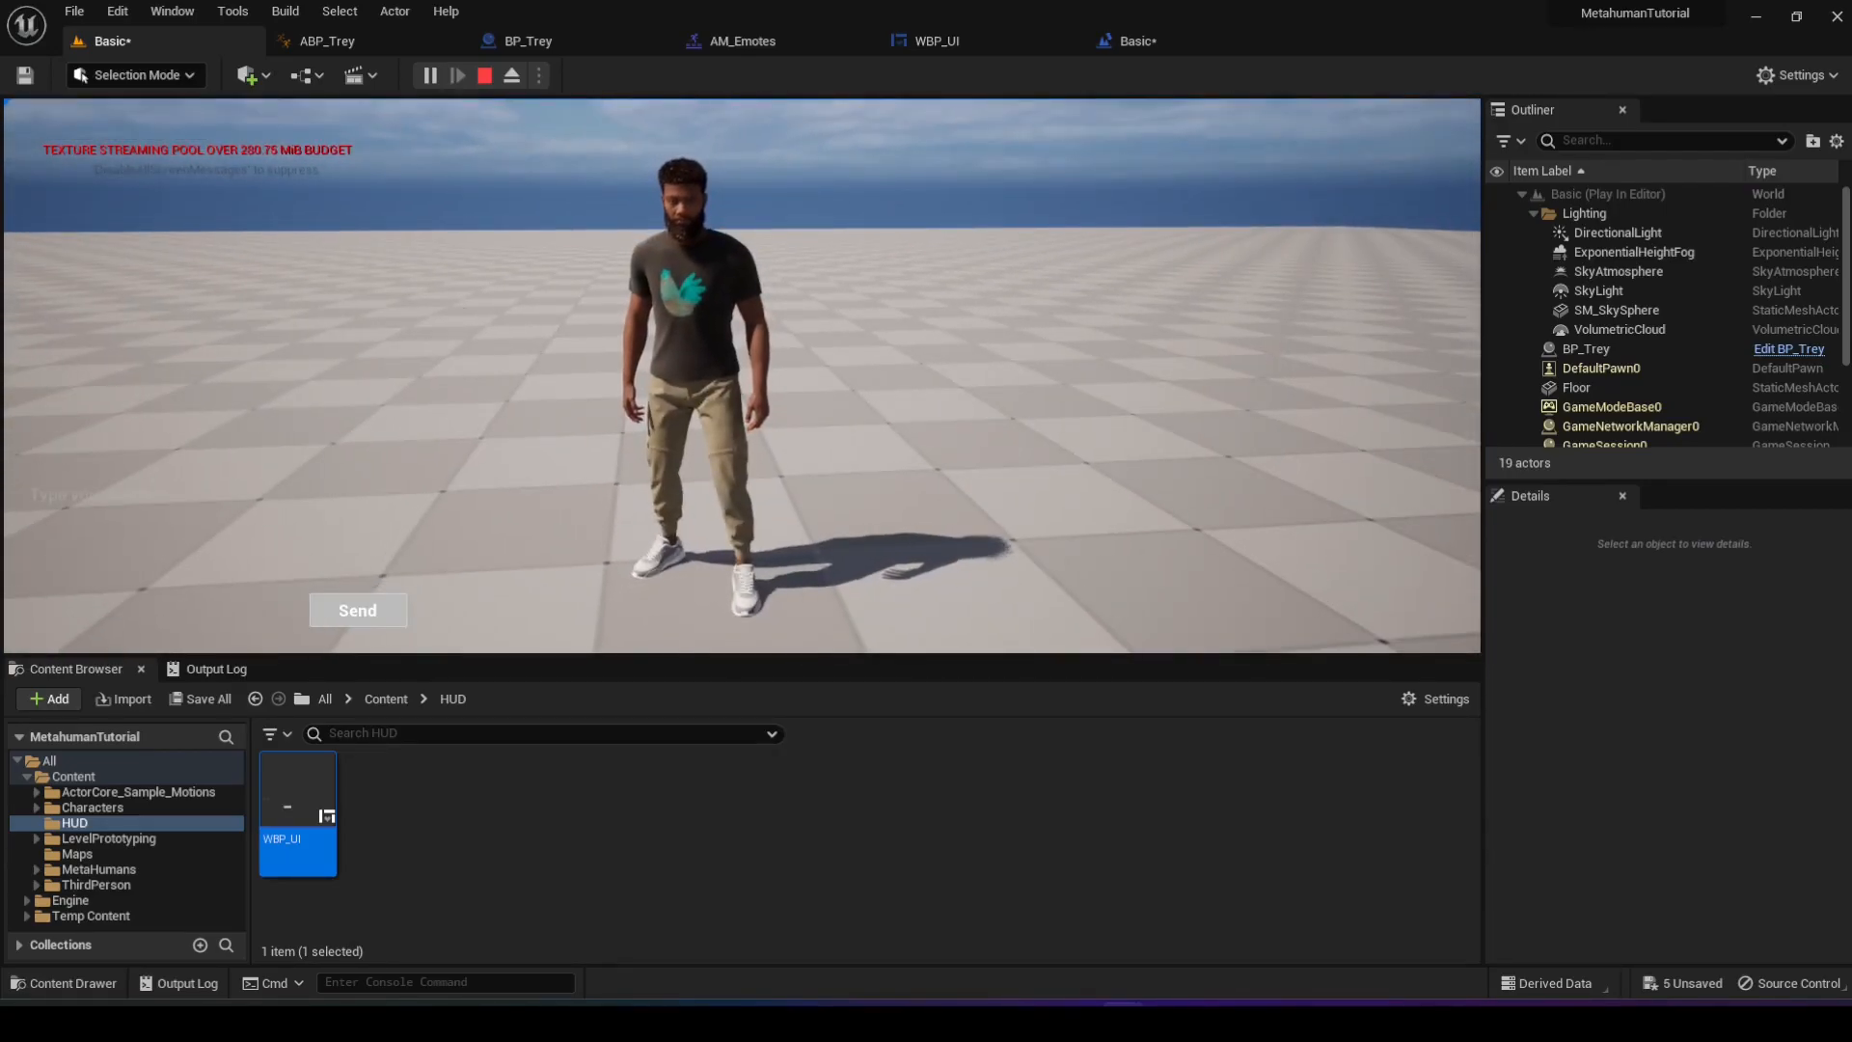
key(Escape)
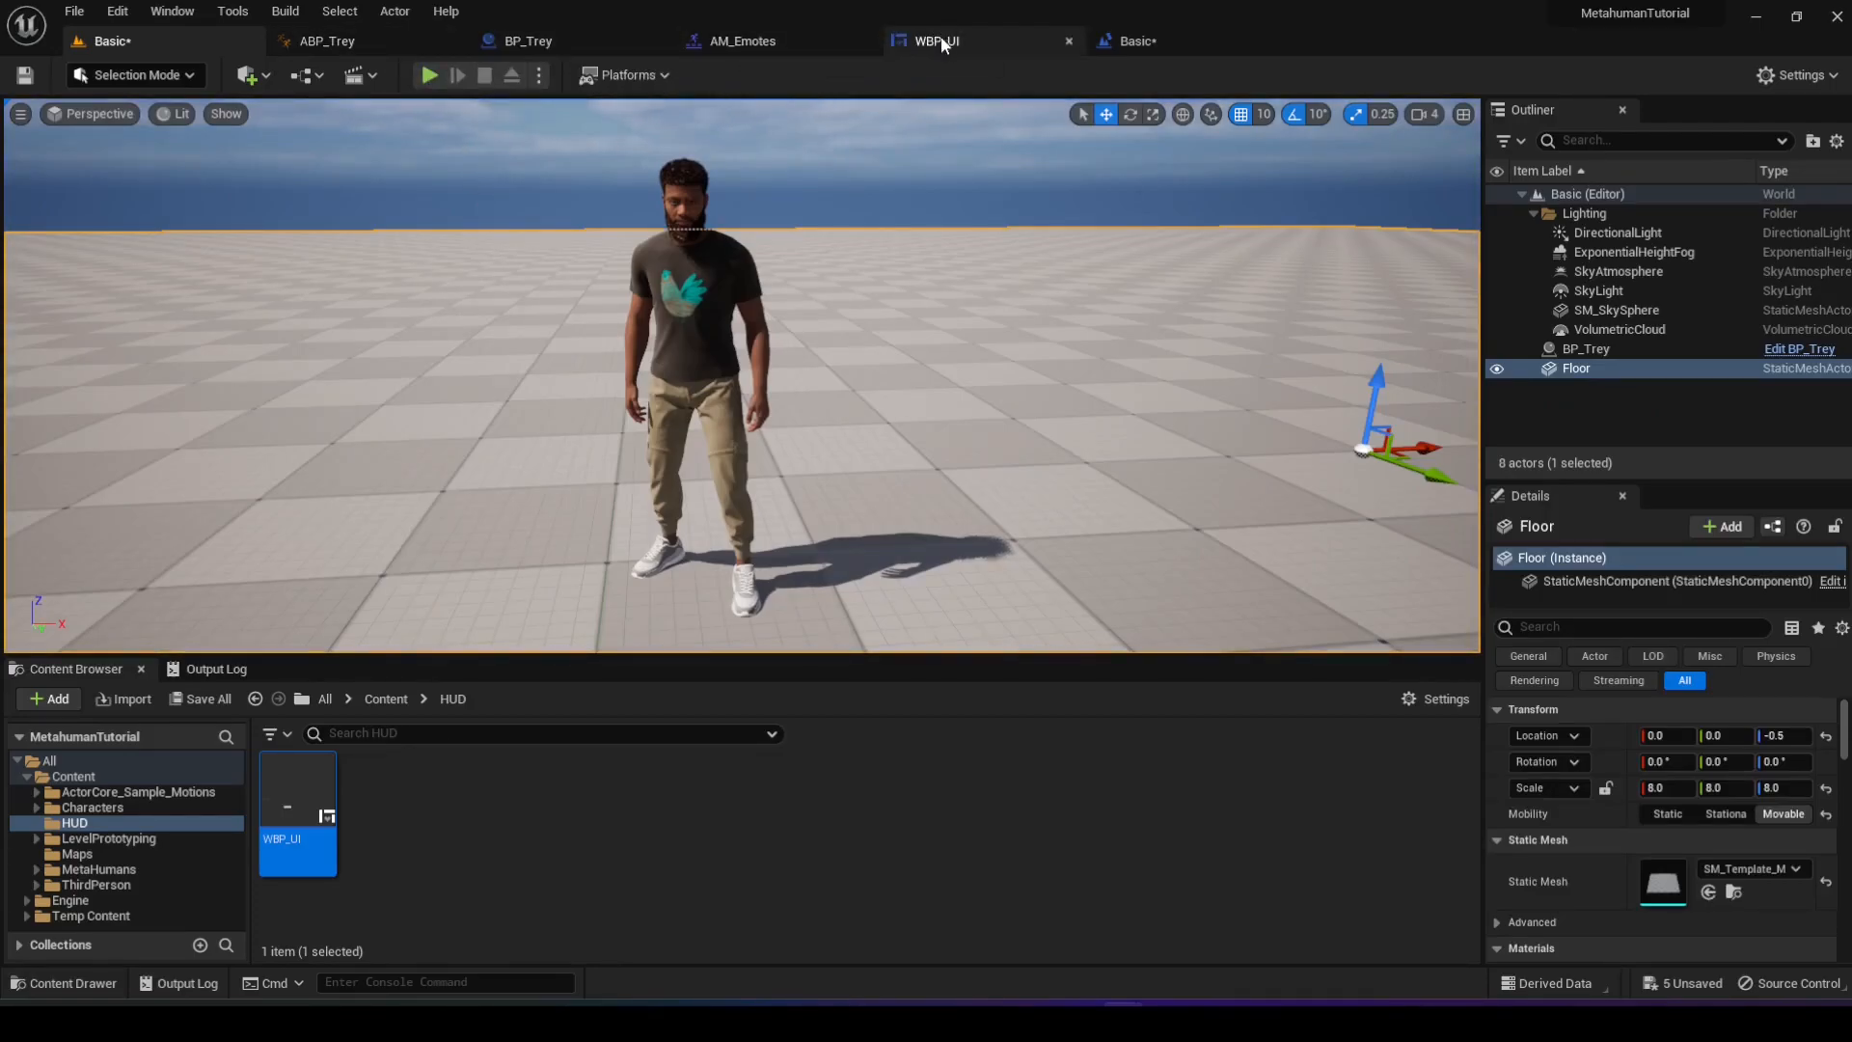
- Add a Get Player Controller node below Add to Viewport in the Level Blueprint
click(1104, 39)
scroll(784, 478, up, 1)
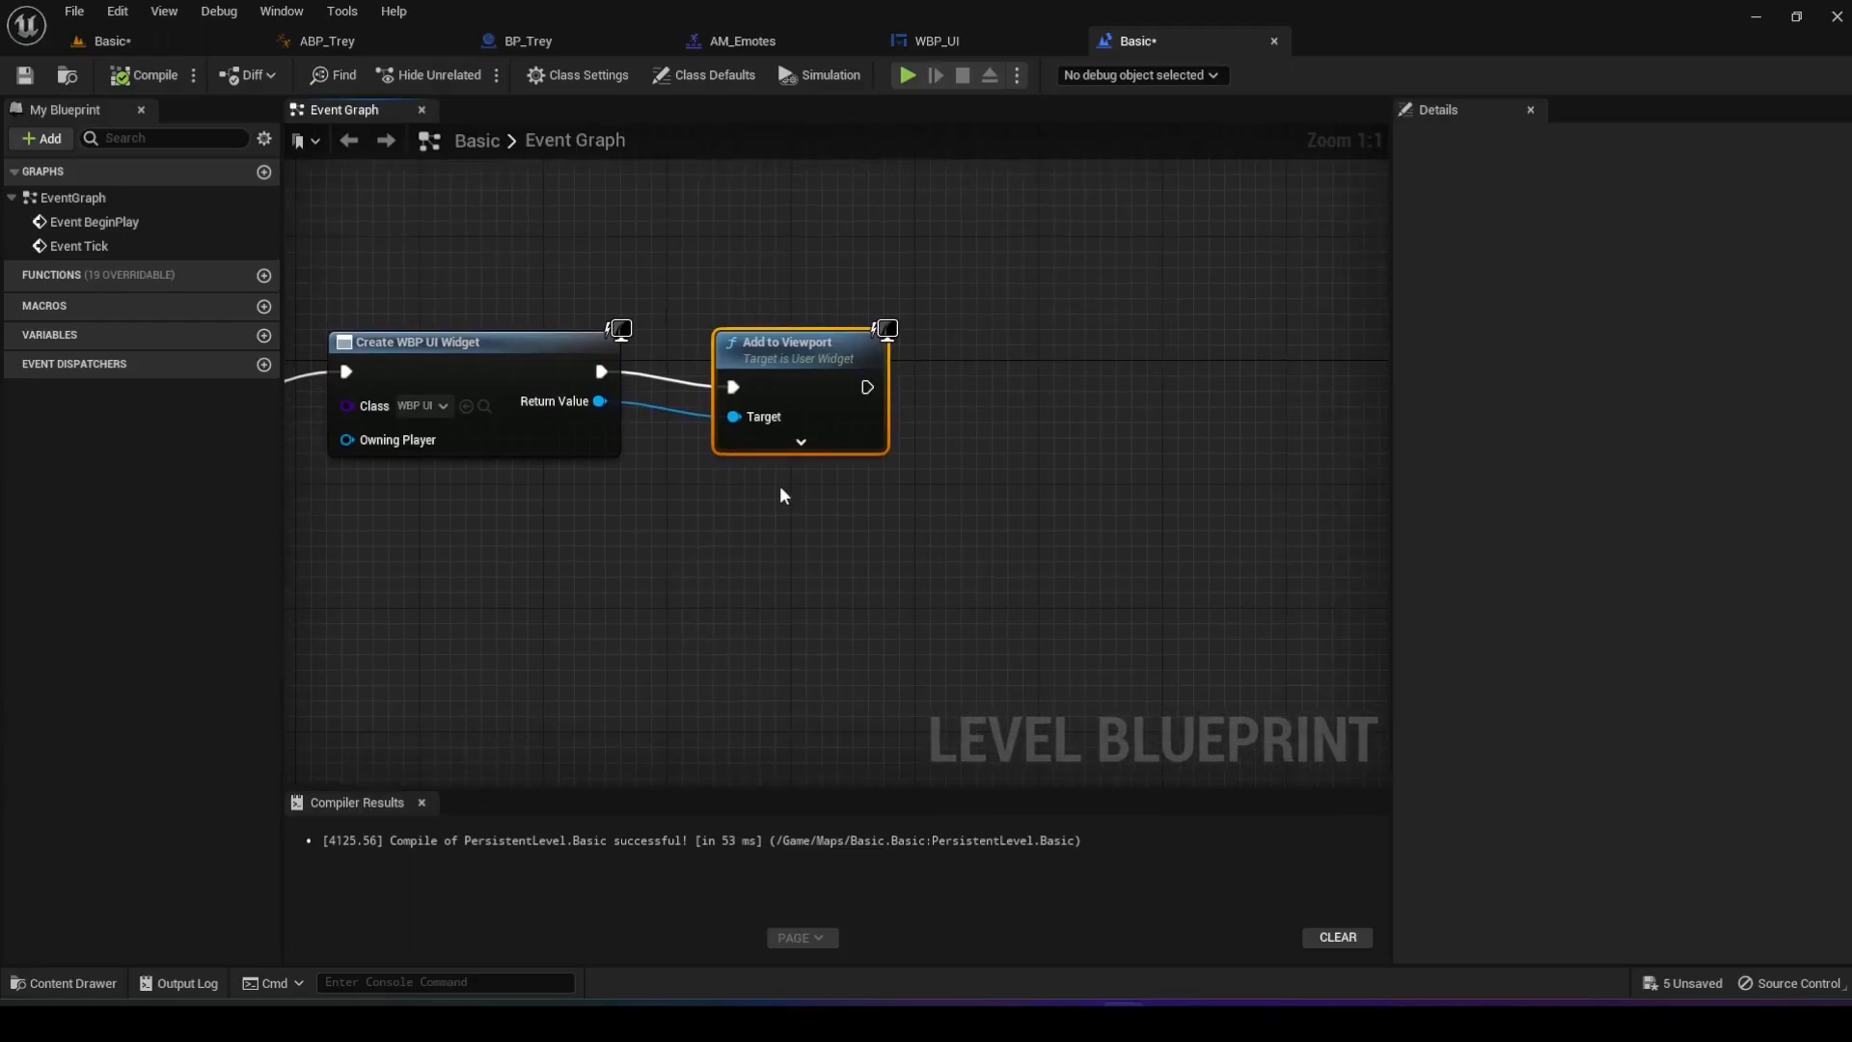
right_click(788, 551)
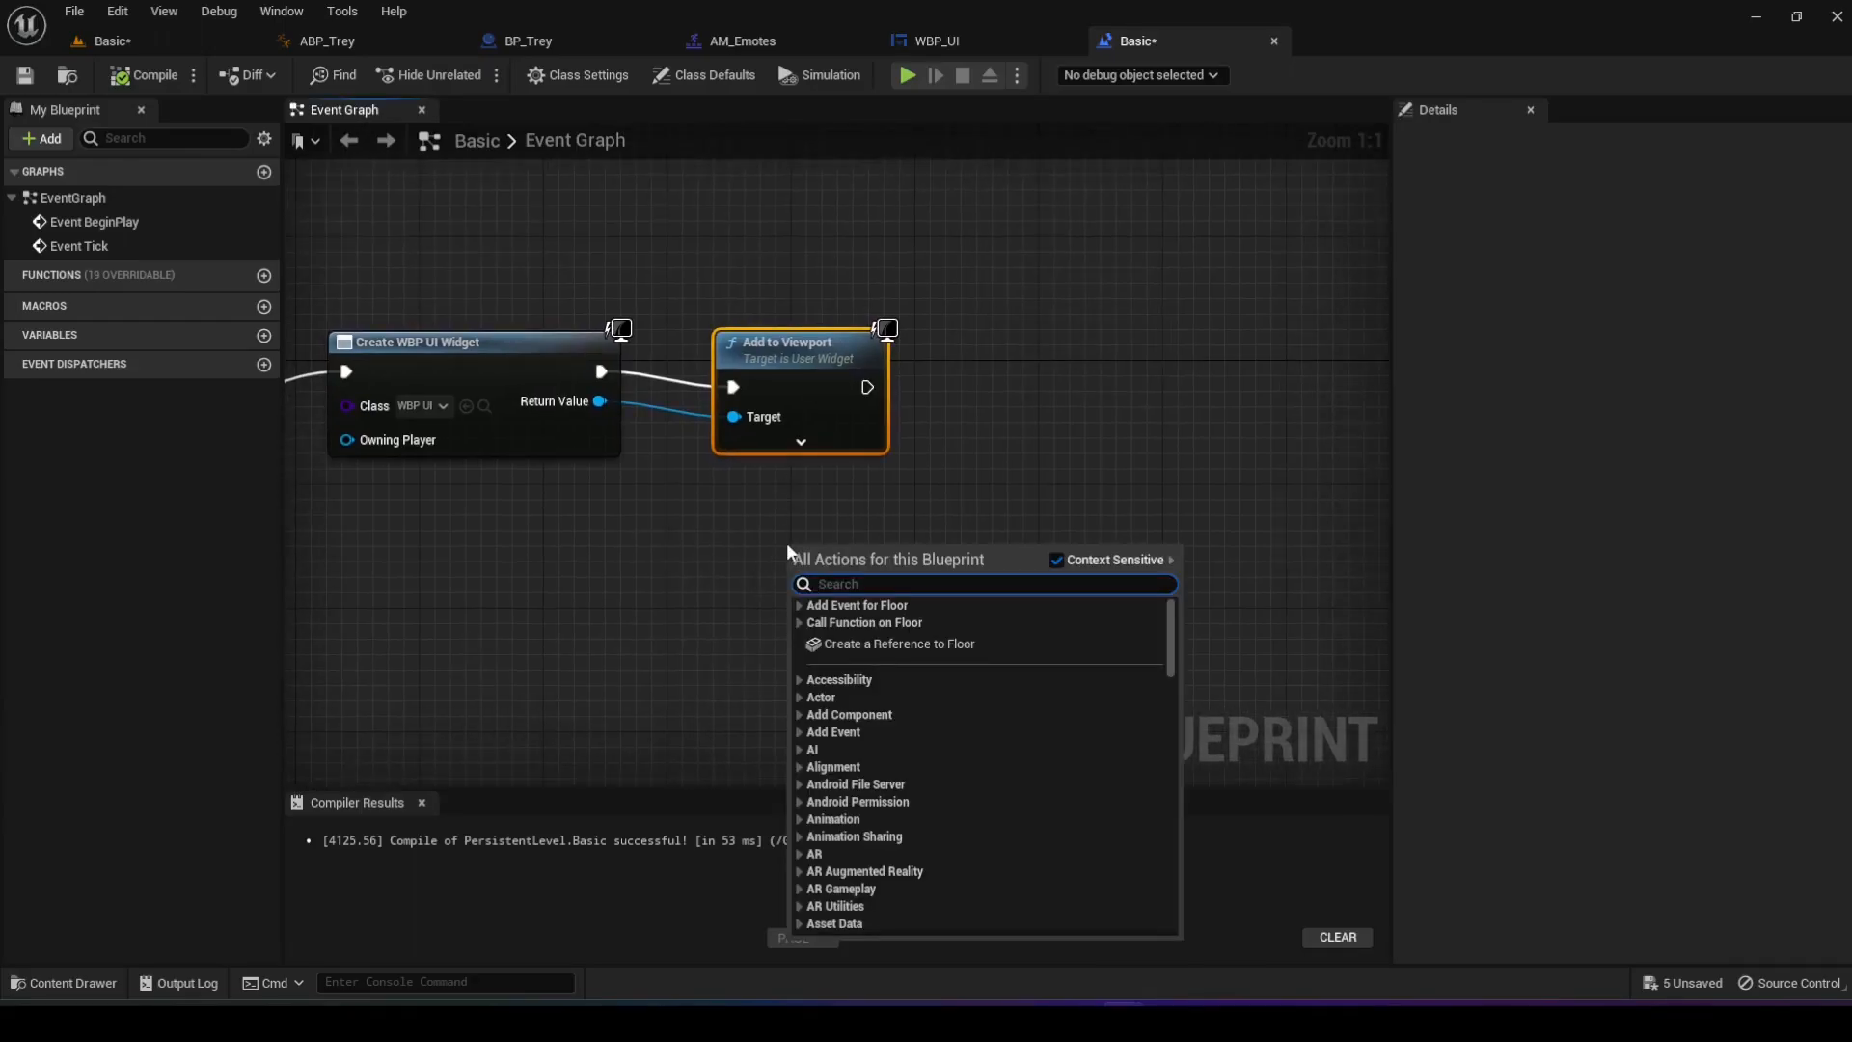
text(get pla)
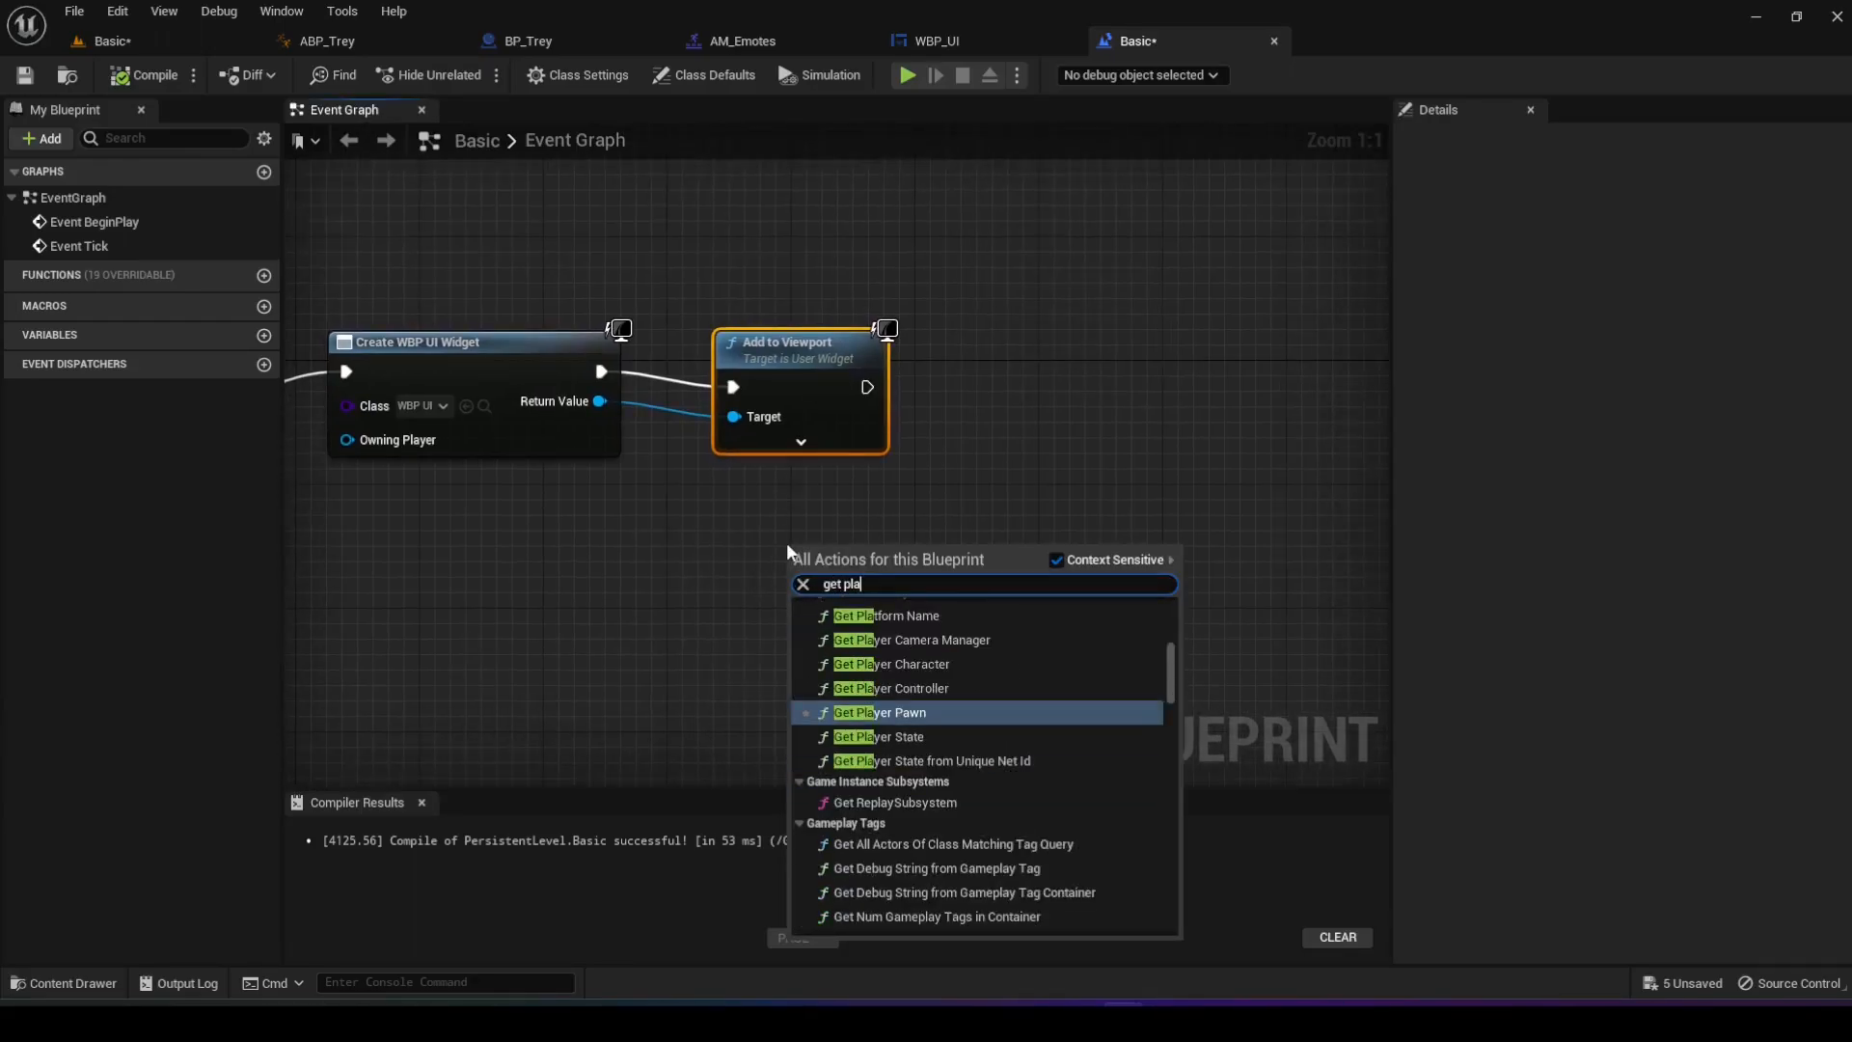
text(yer contro)
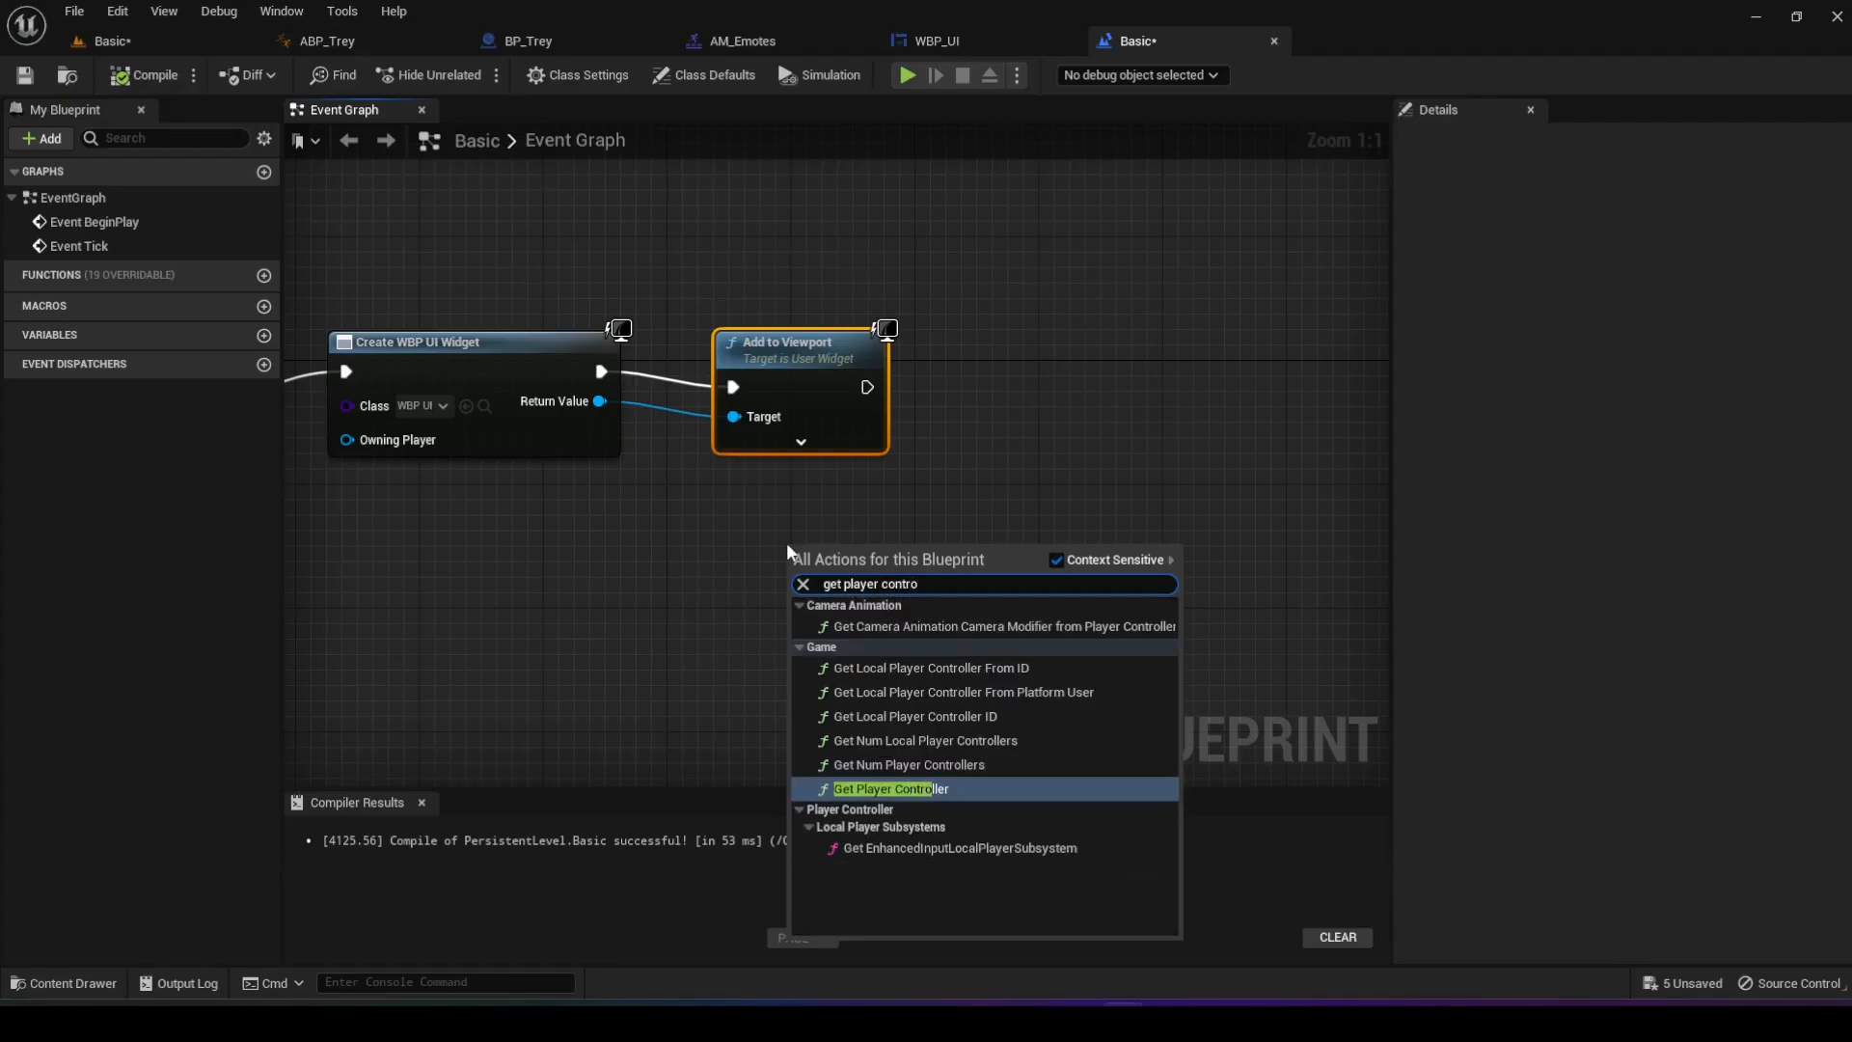
click(934, 789)
drag(901, 537, 1060, 410)
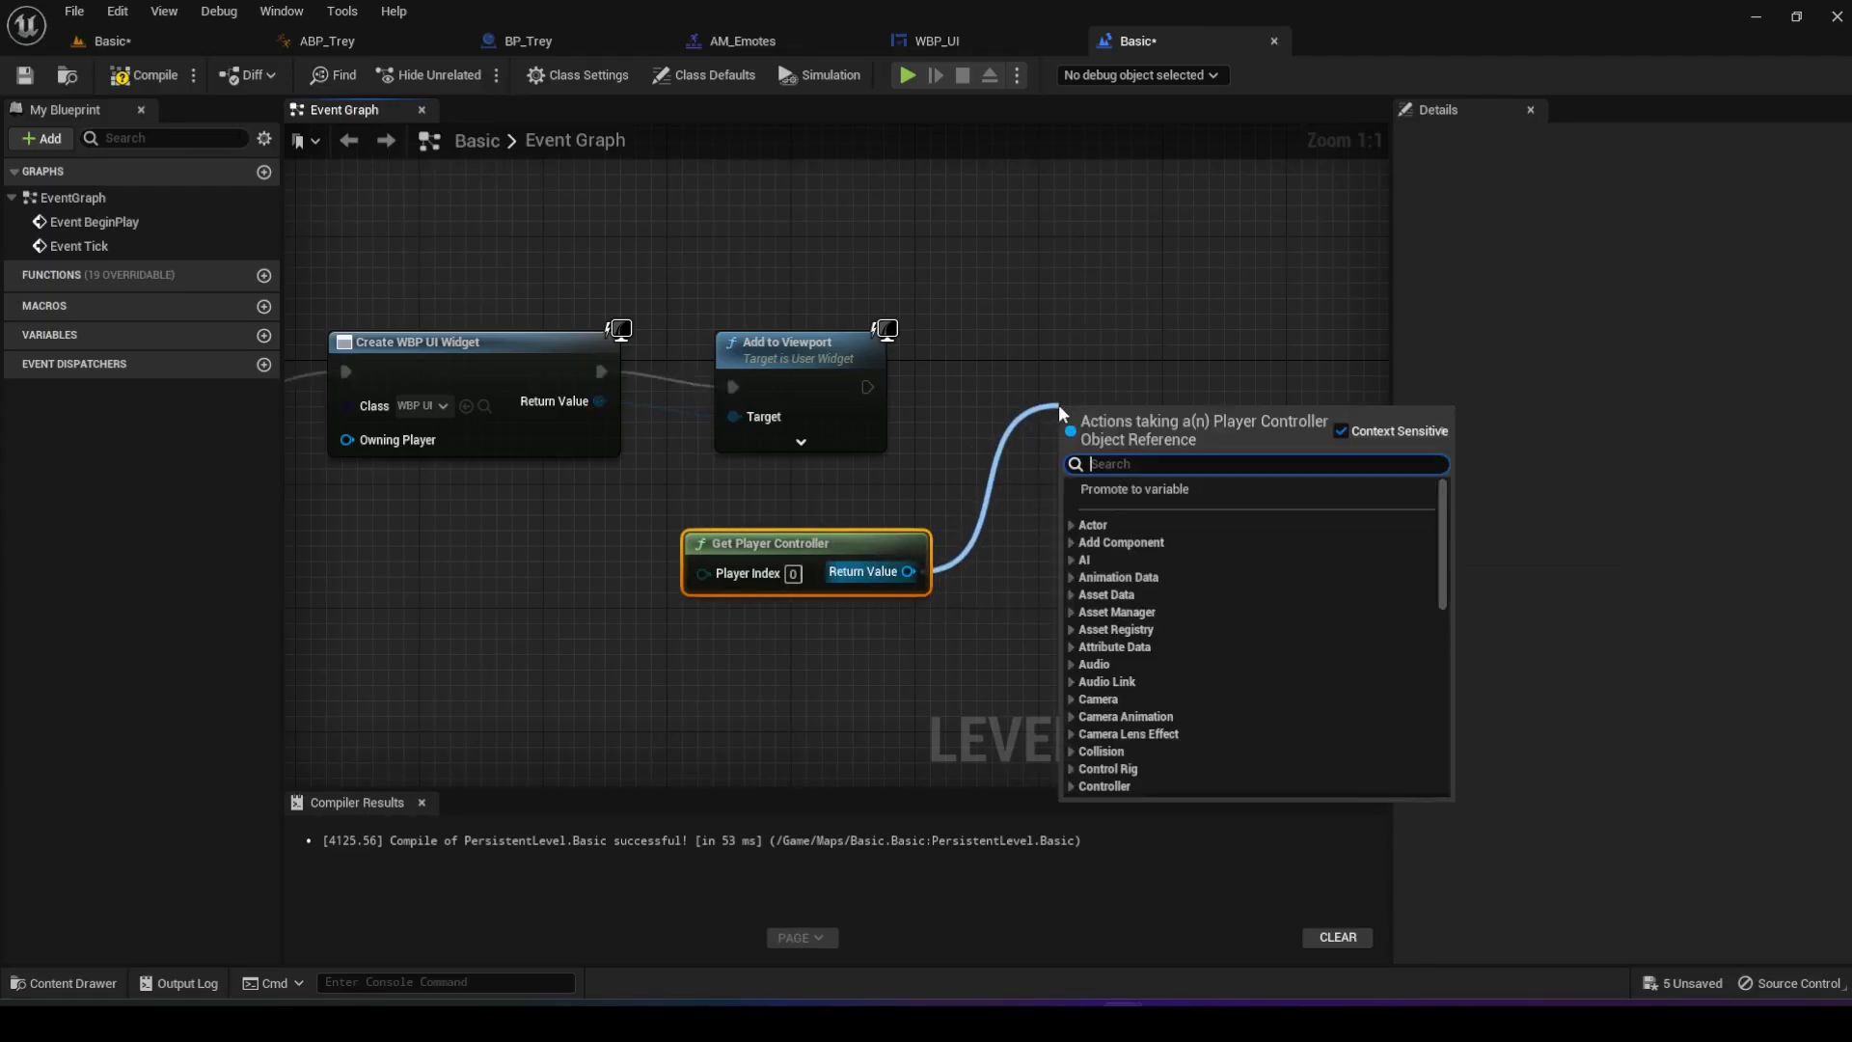
text(mouse cur)
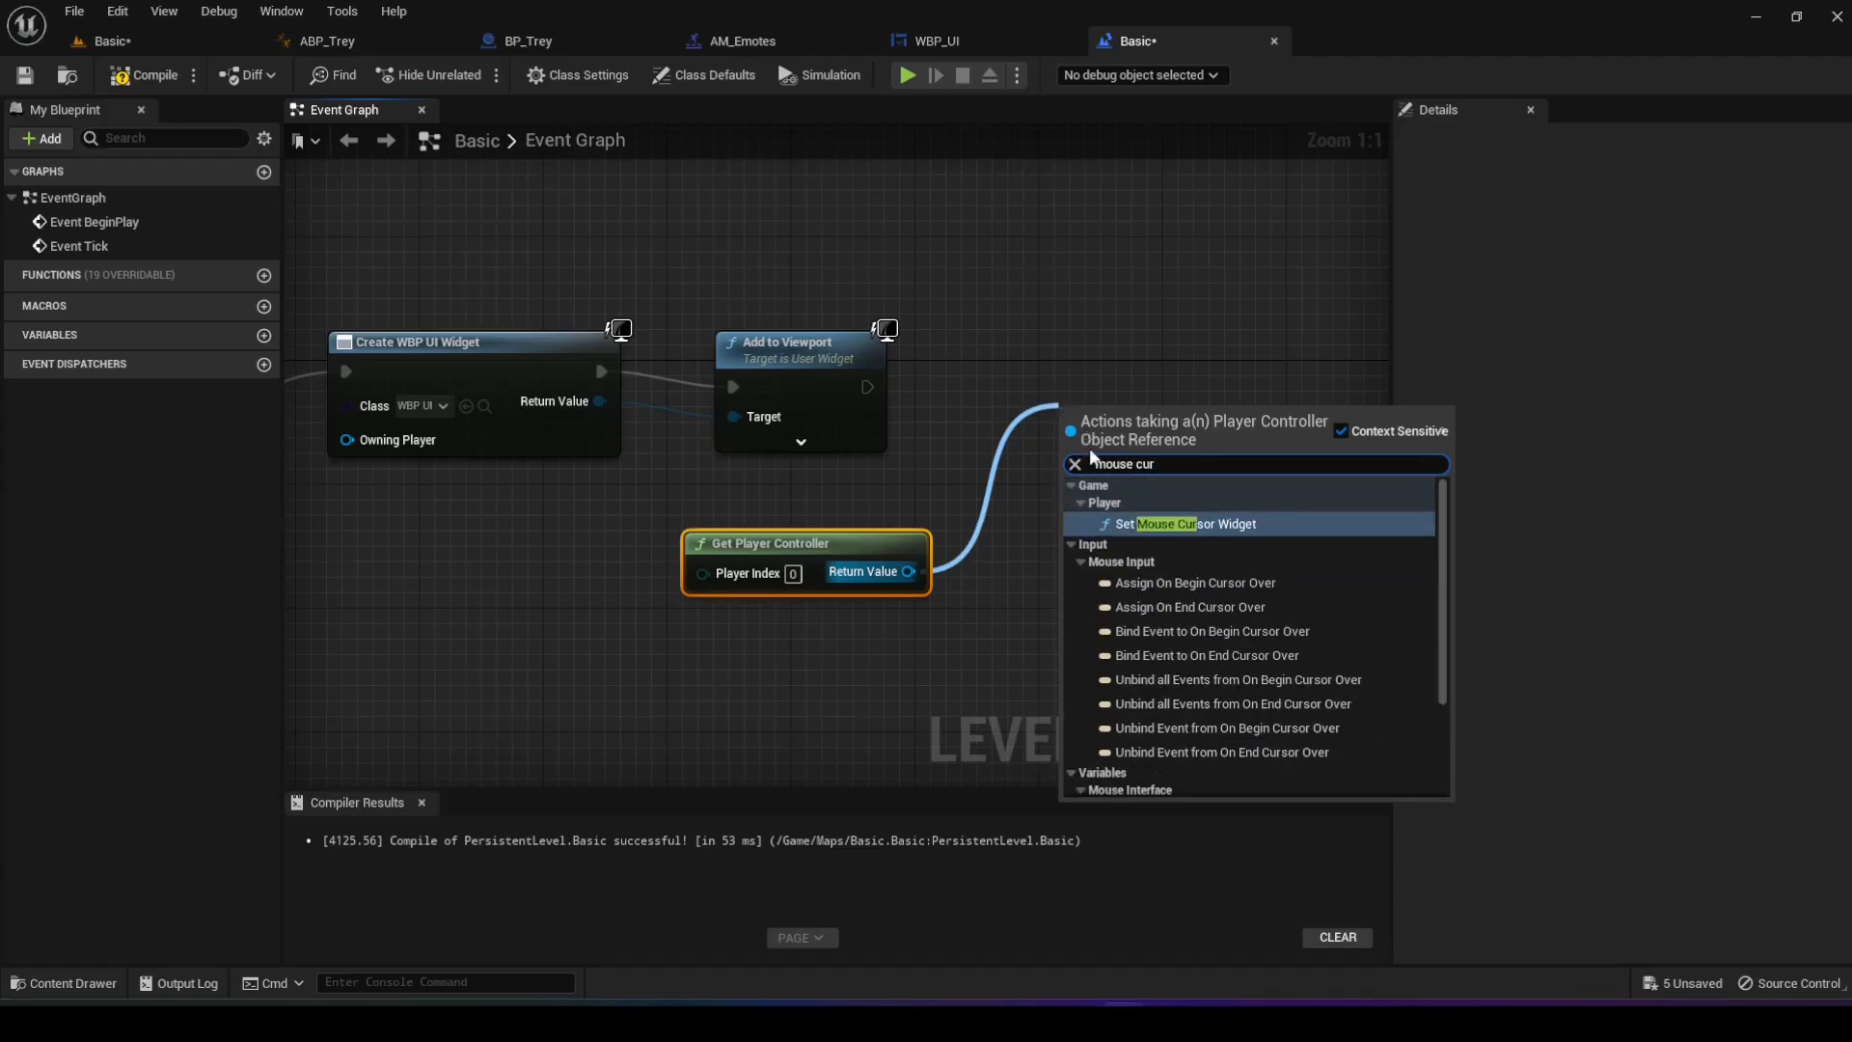
text(sor)
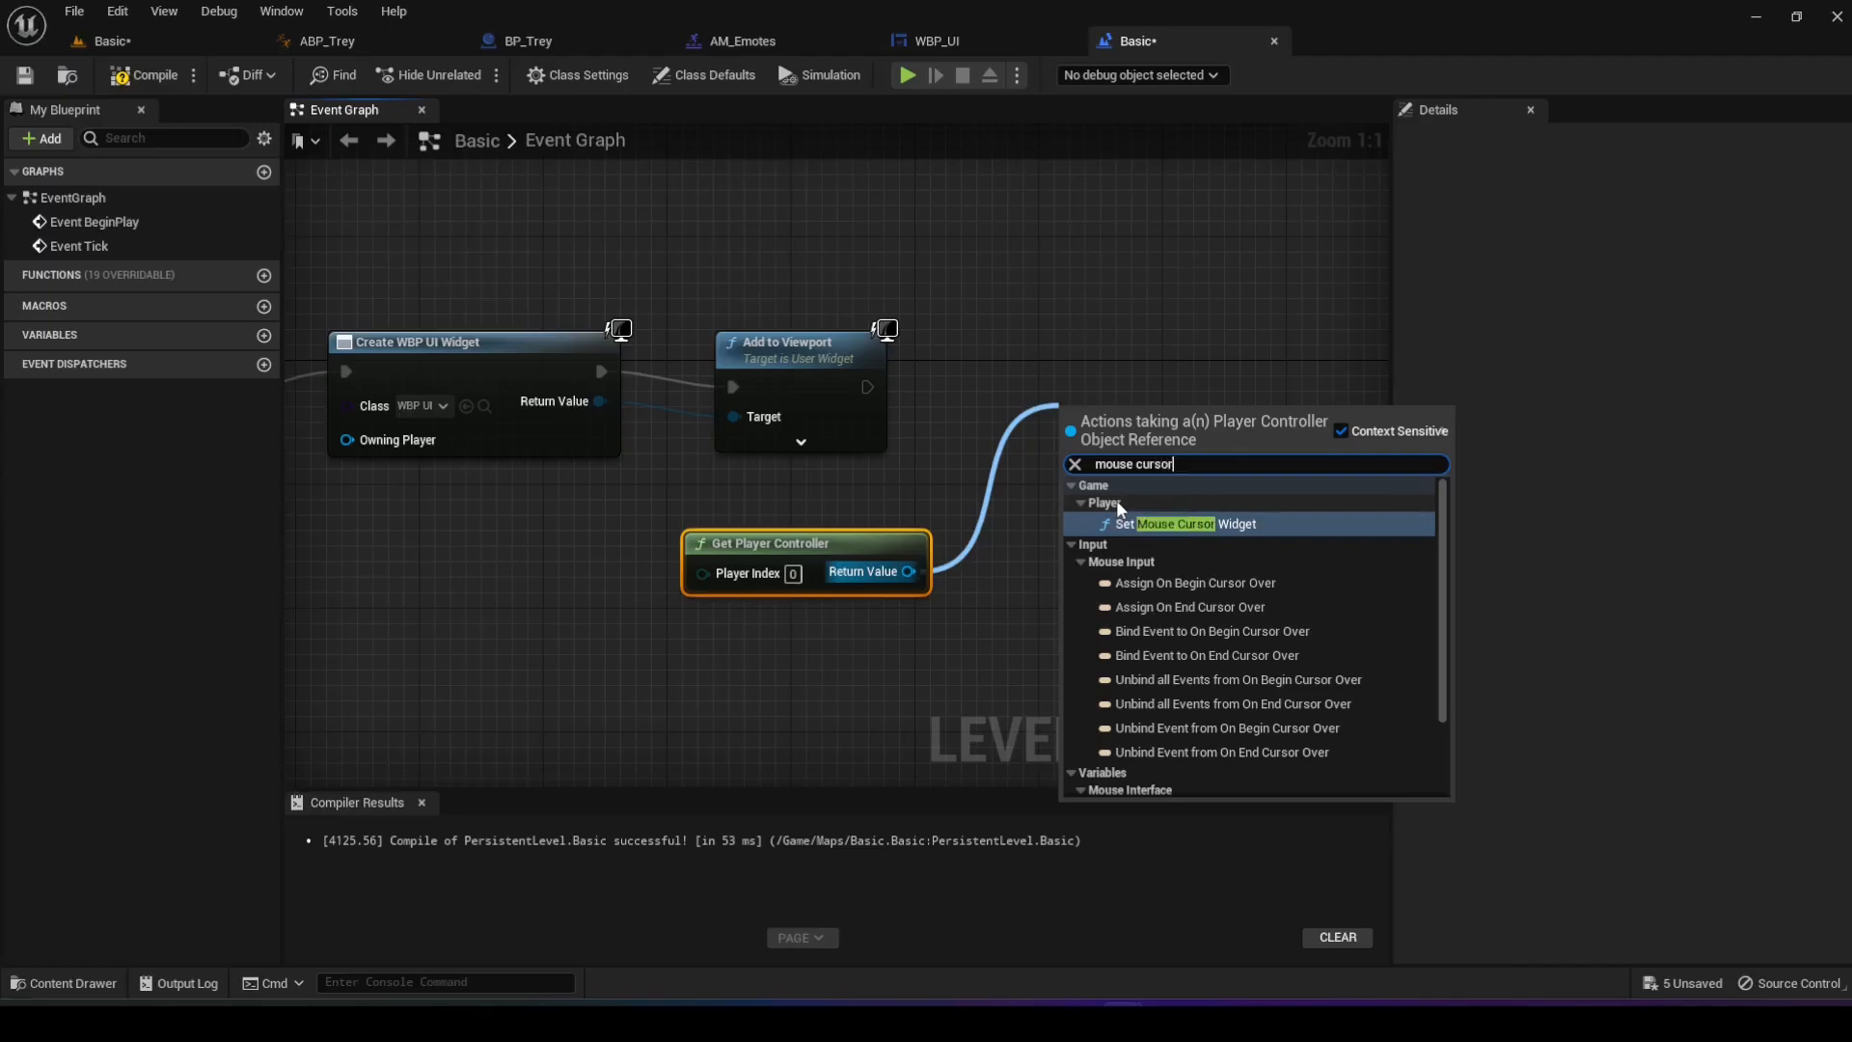
click(1150, 521)
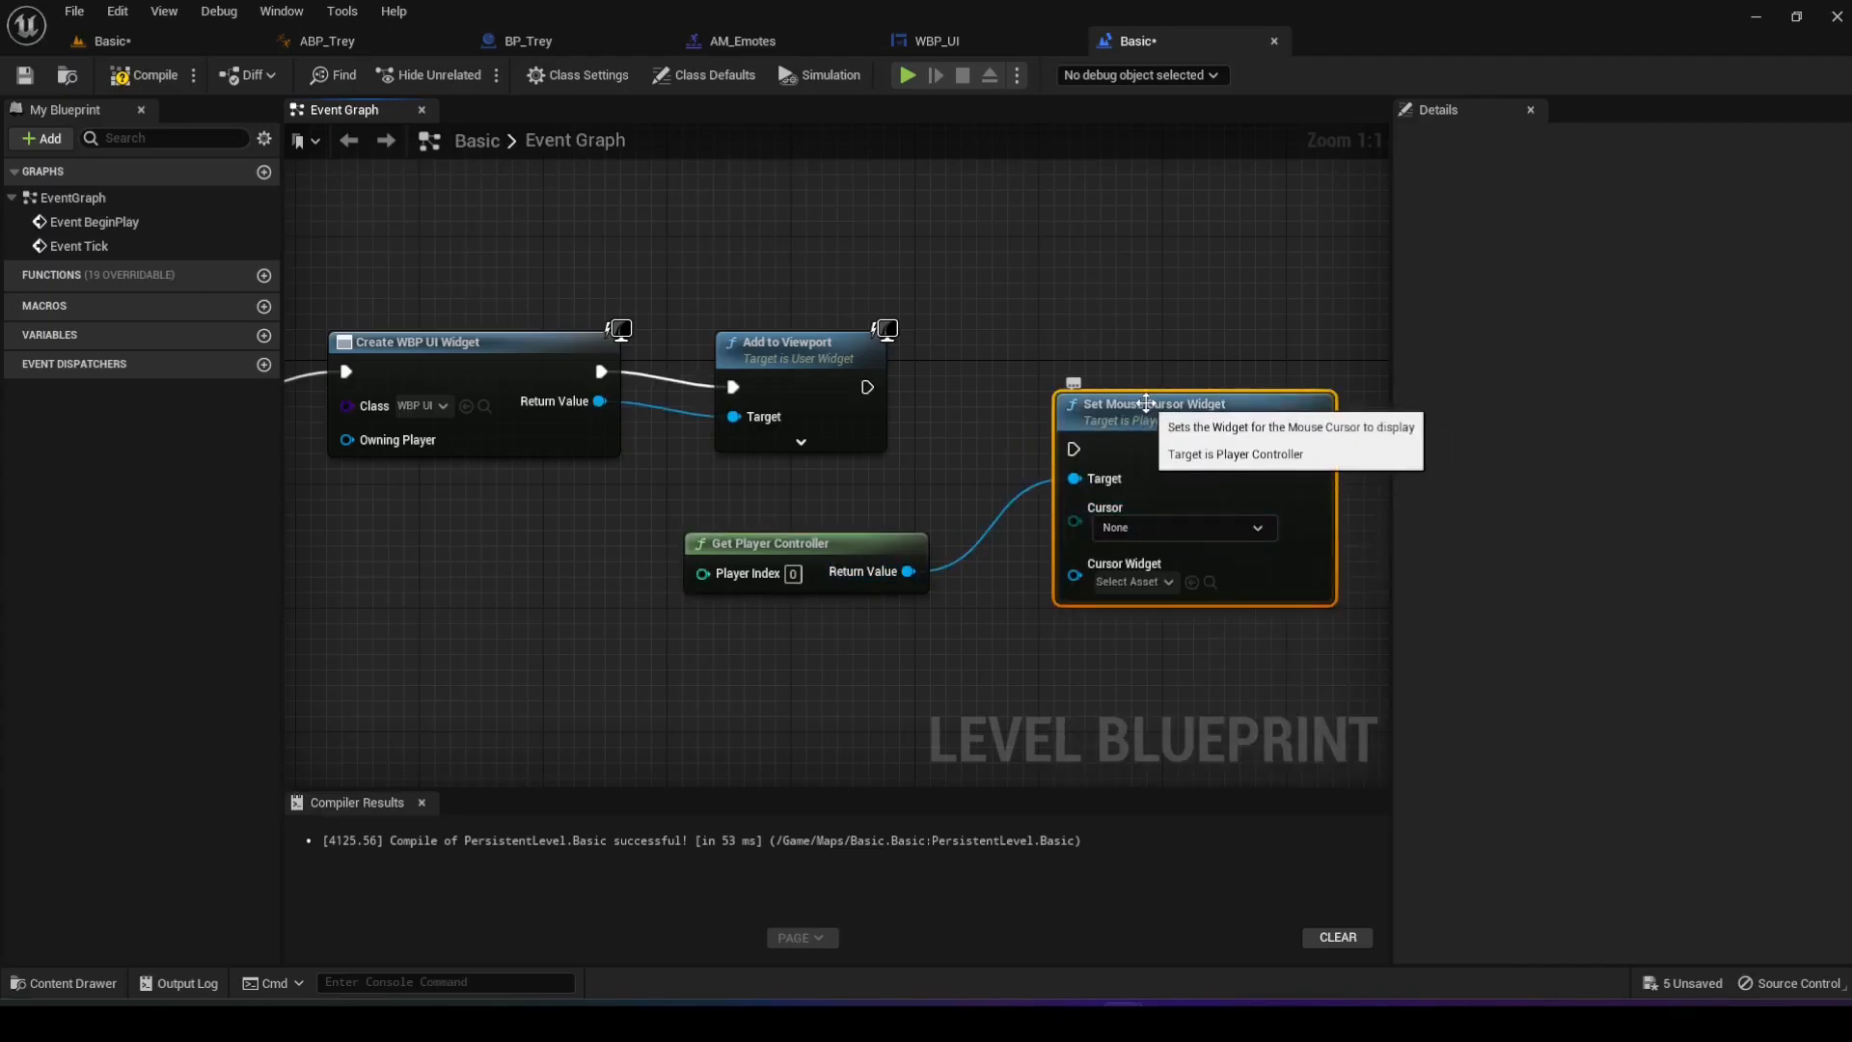
key(Delete)
- Add a Set Show Mouse Cursor node targeting the player controller, and connect its execution input to Add to Viewport
drag(907, 571, 1015, 432)
text(show mous)
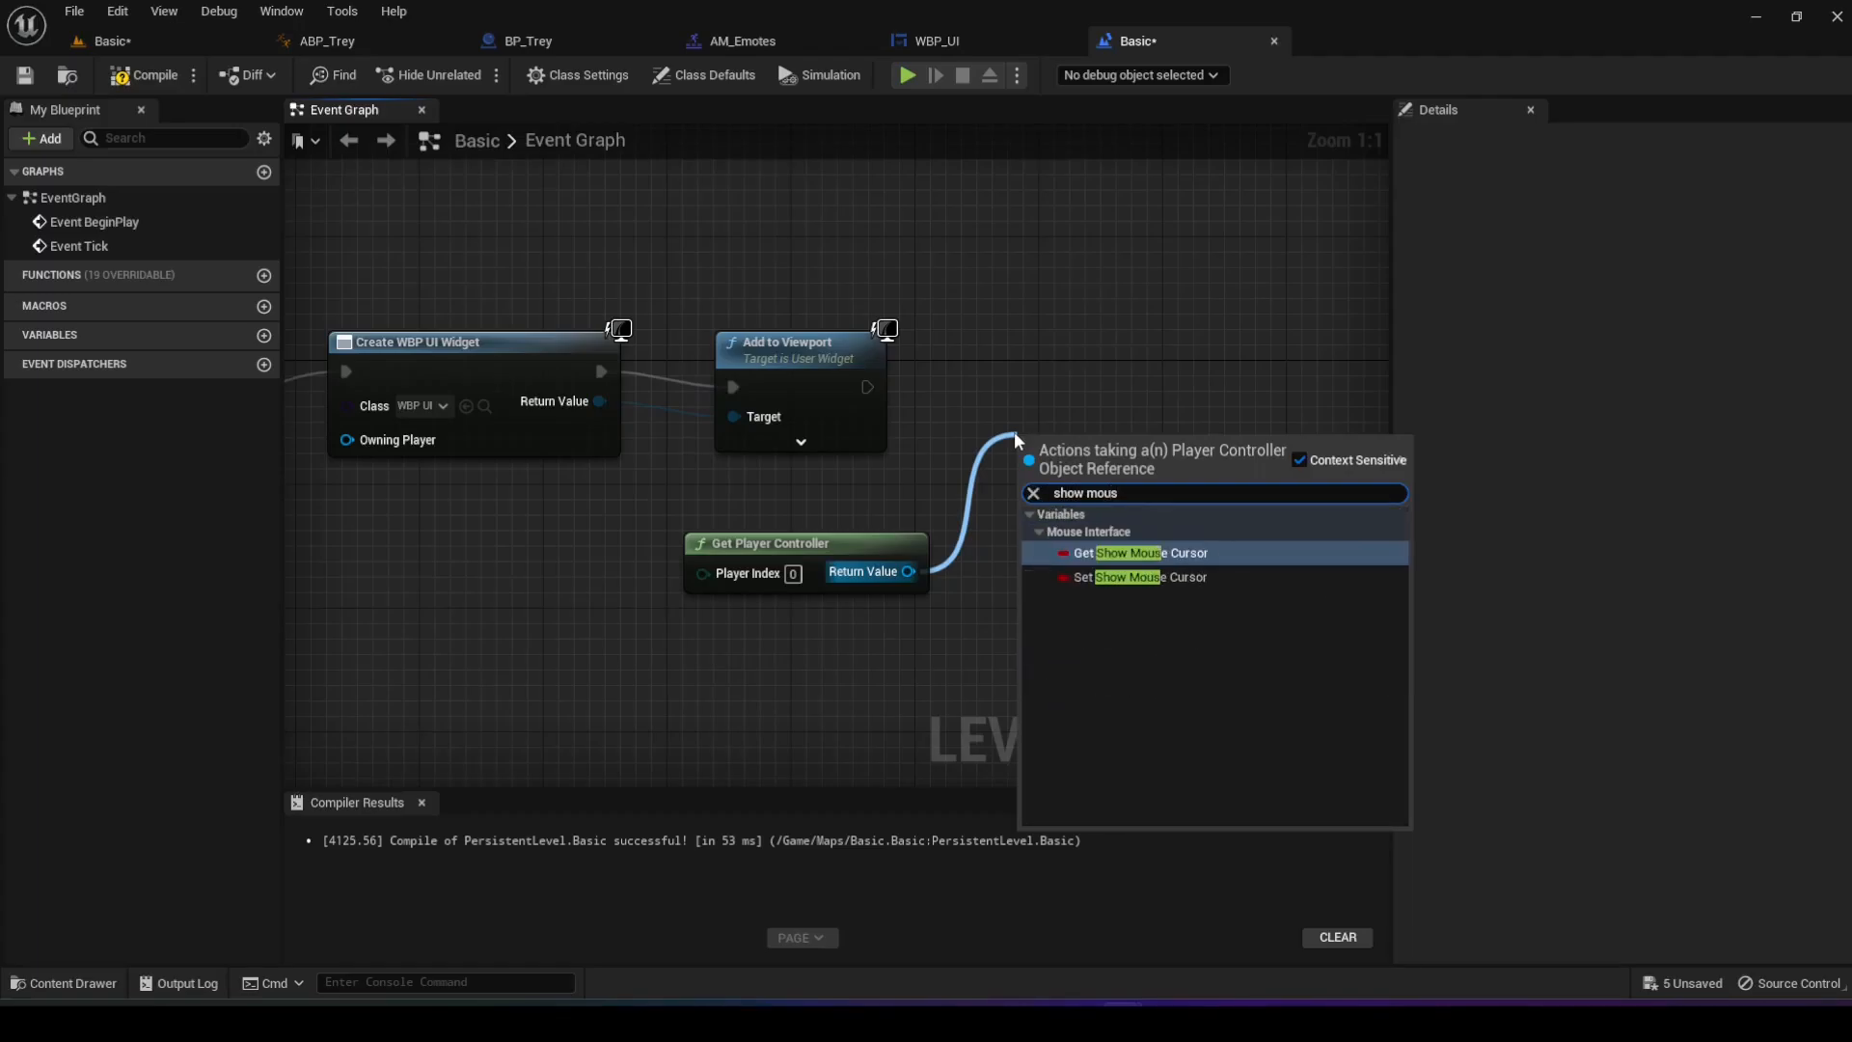
click(1128, 577)
drag(1079, 454, 1080, 377)
drag(867, 387, 1028, 373)
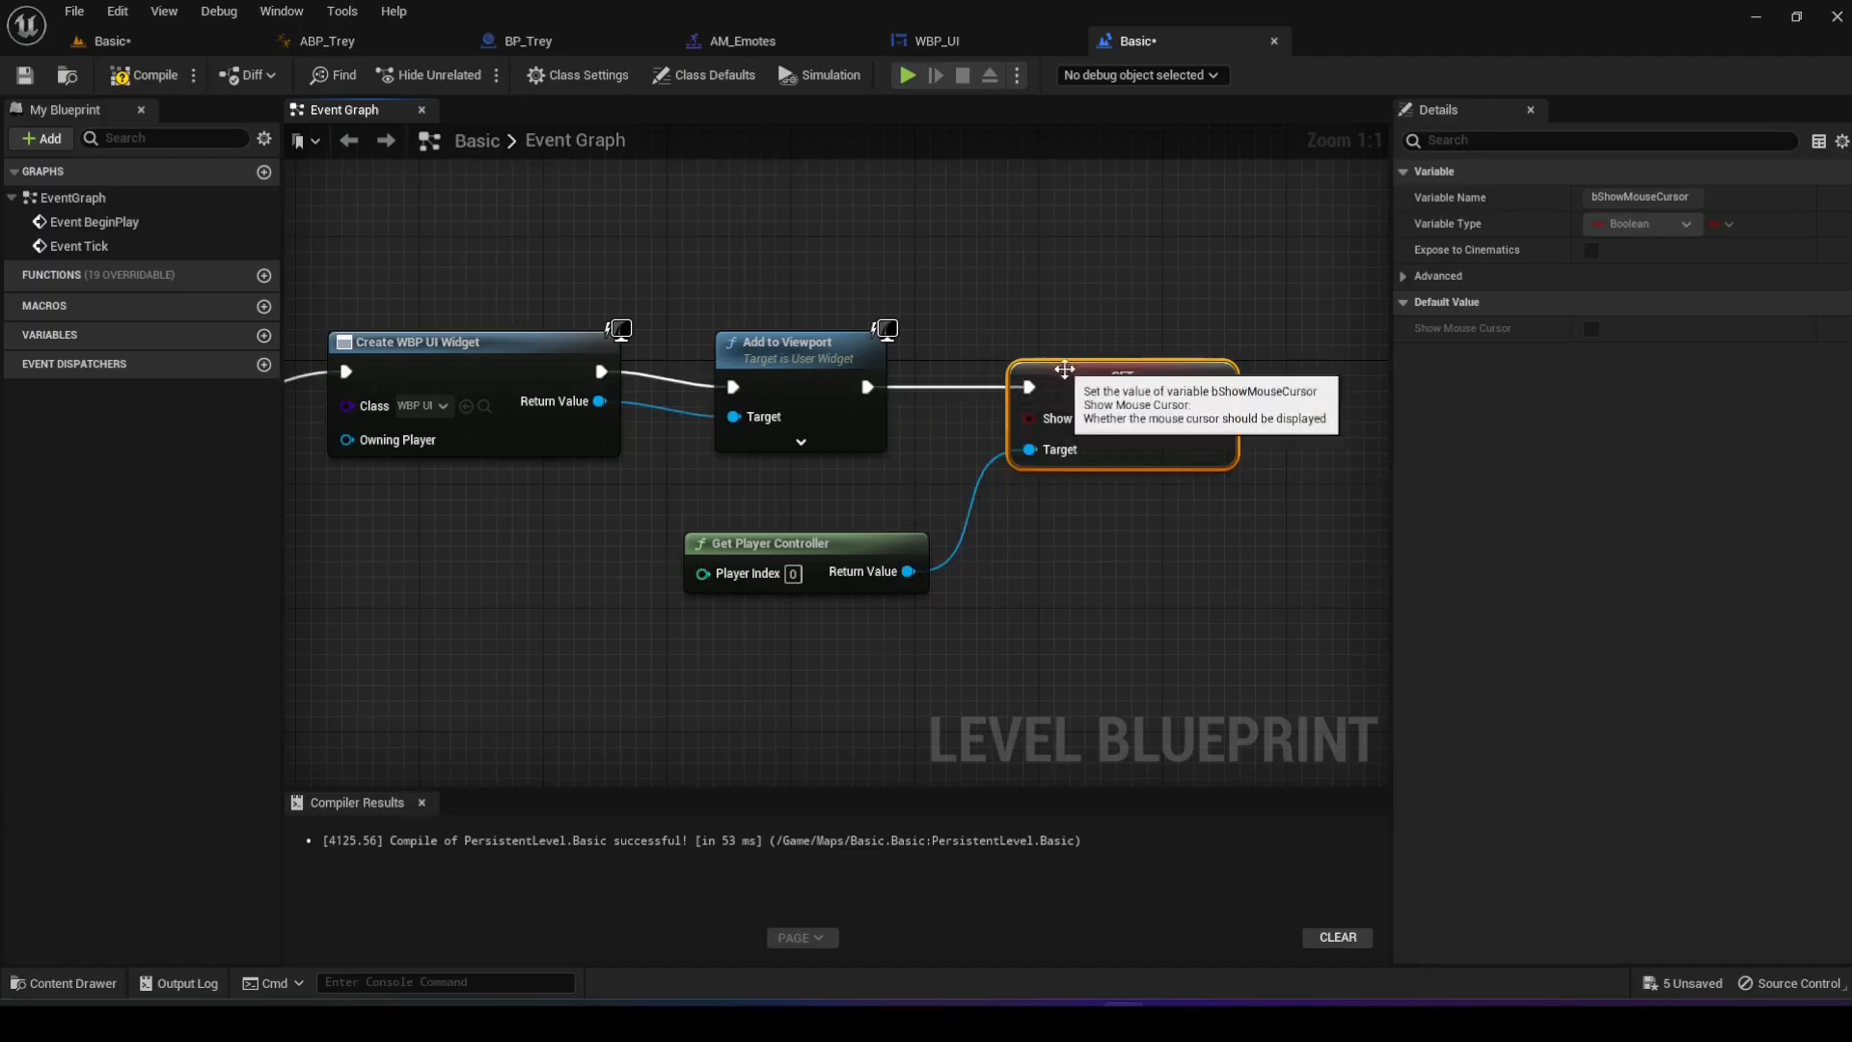
- Enable Show Mouse Cursor on the Set node and compile the Level Blueprint
click(1161, 419)
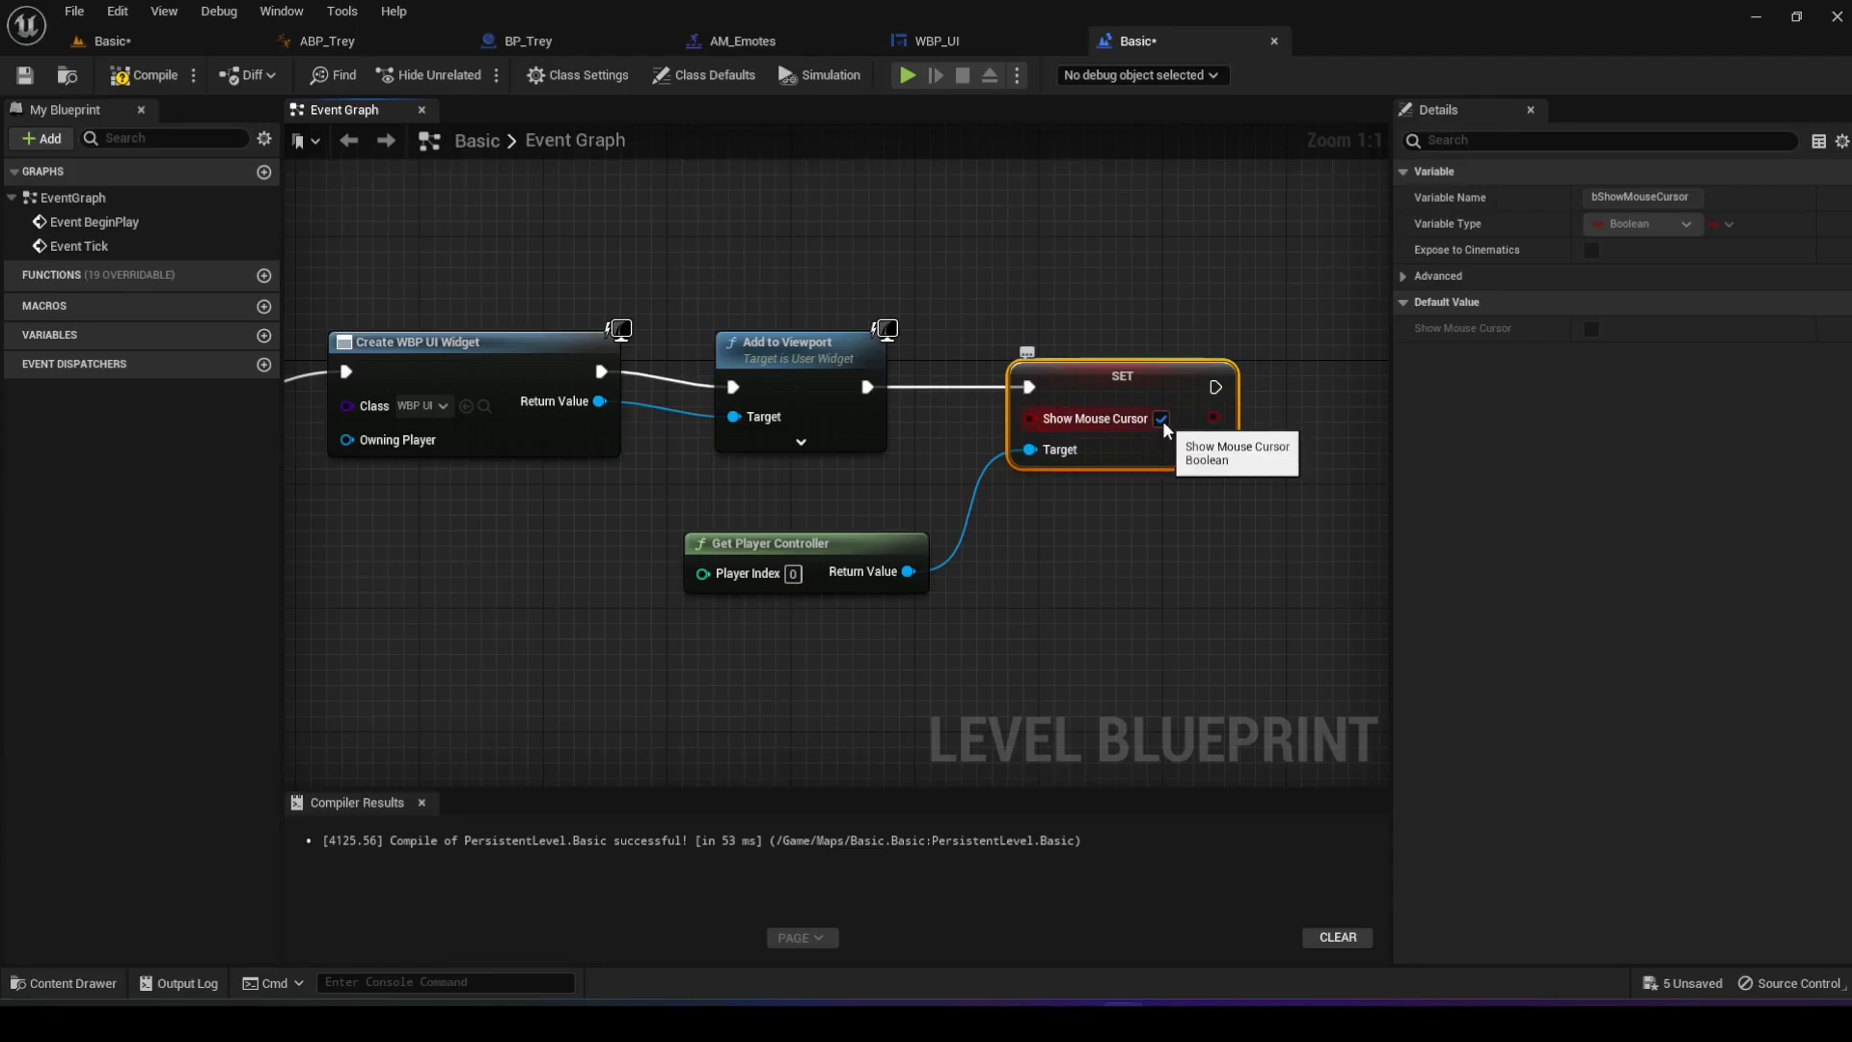
click(136, 81)
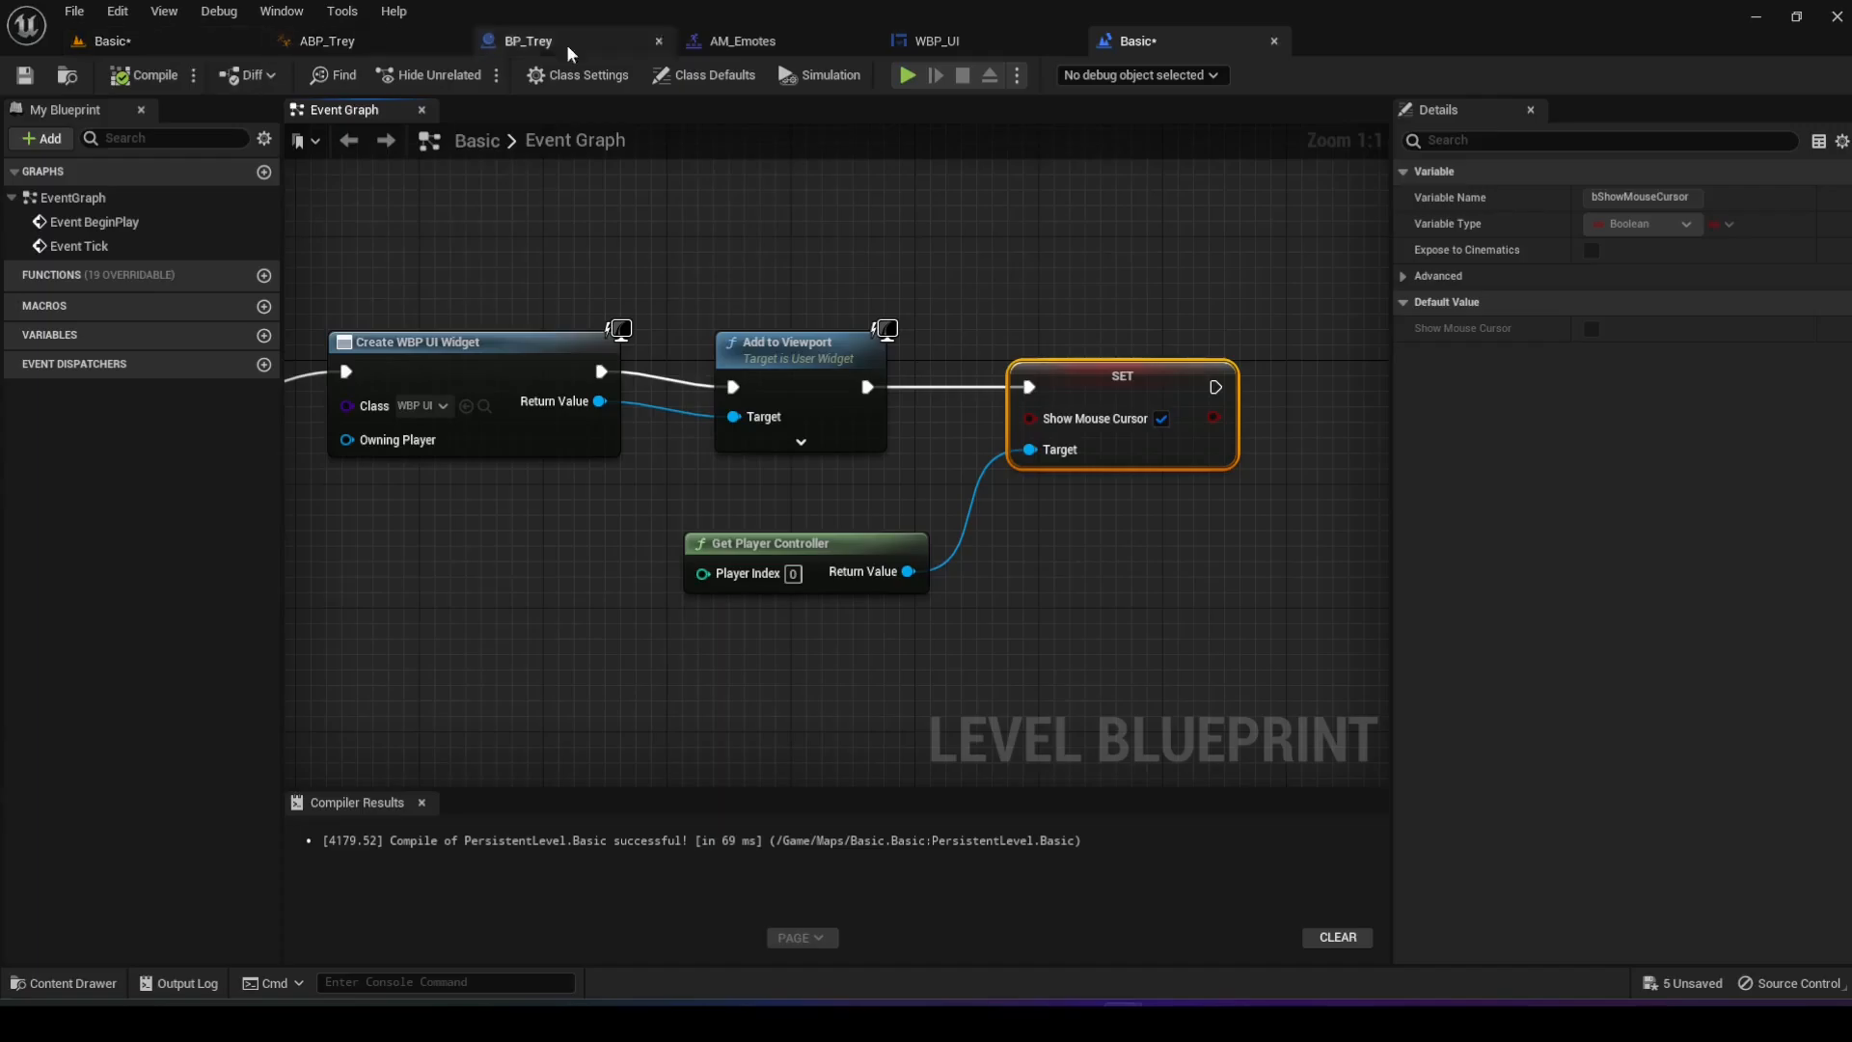
- Check the AM_Emotes section names, play-test the Basic level in an enlarged viewport, and send the emote "Aerobic" from the chat widget
click(733, 44)
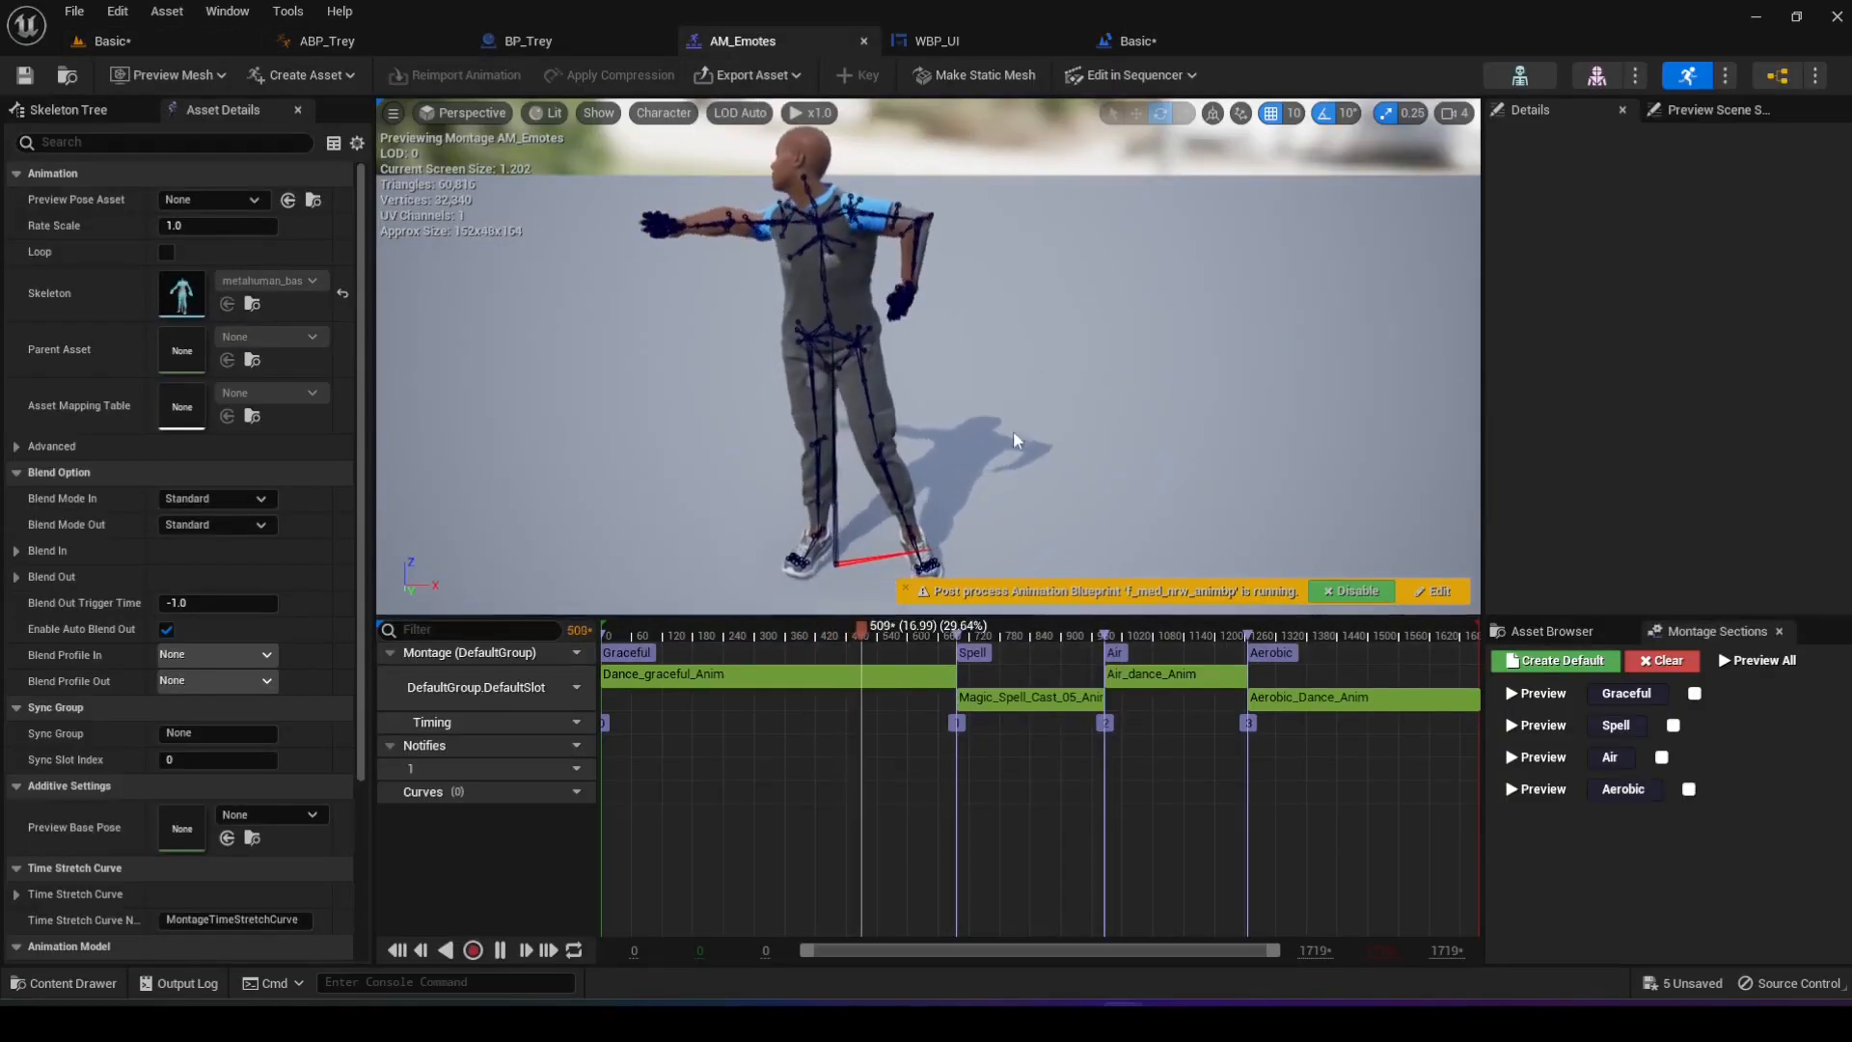
click(171, 41)
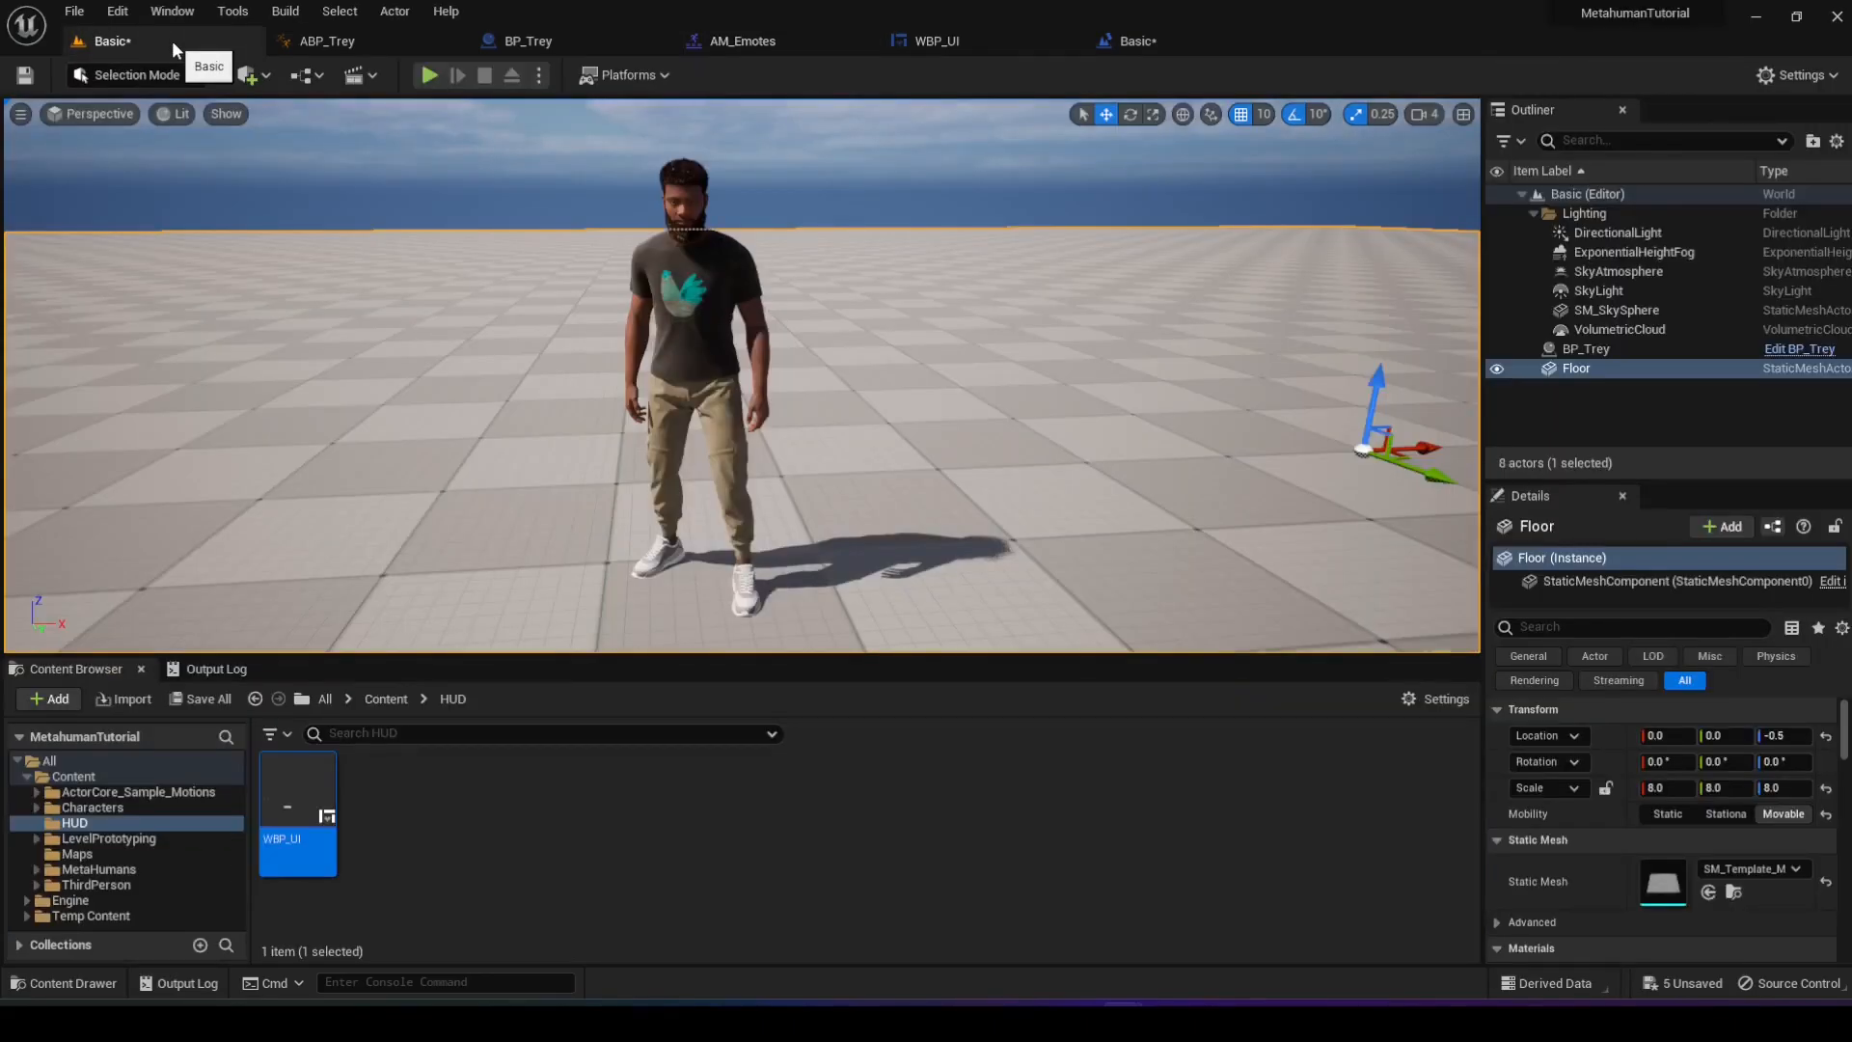
click(430, 75)
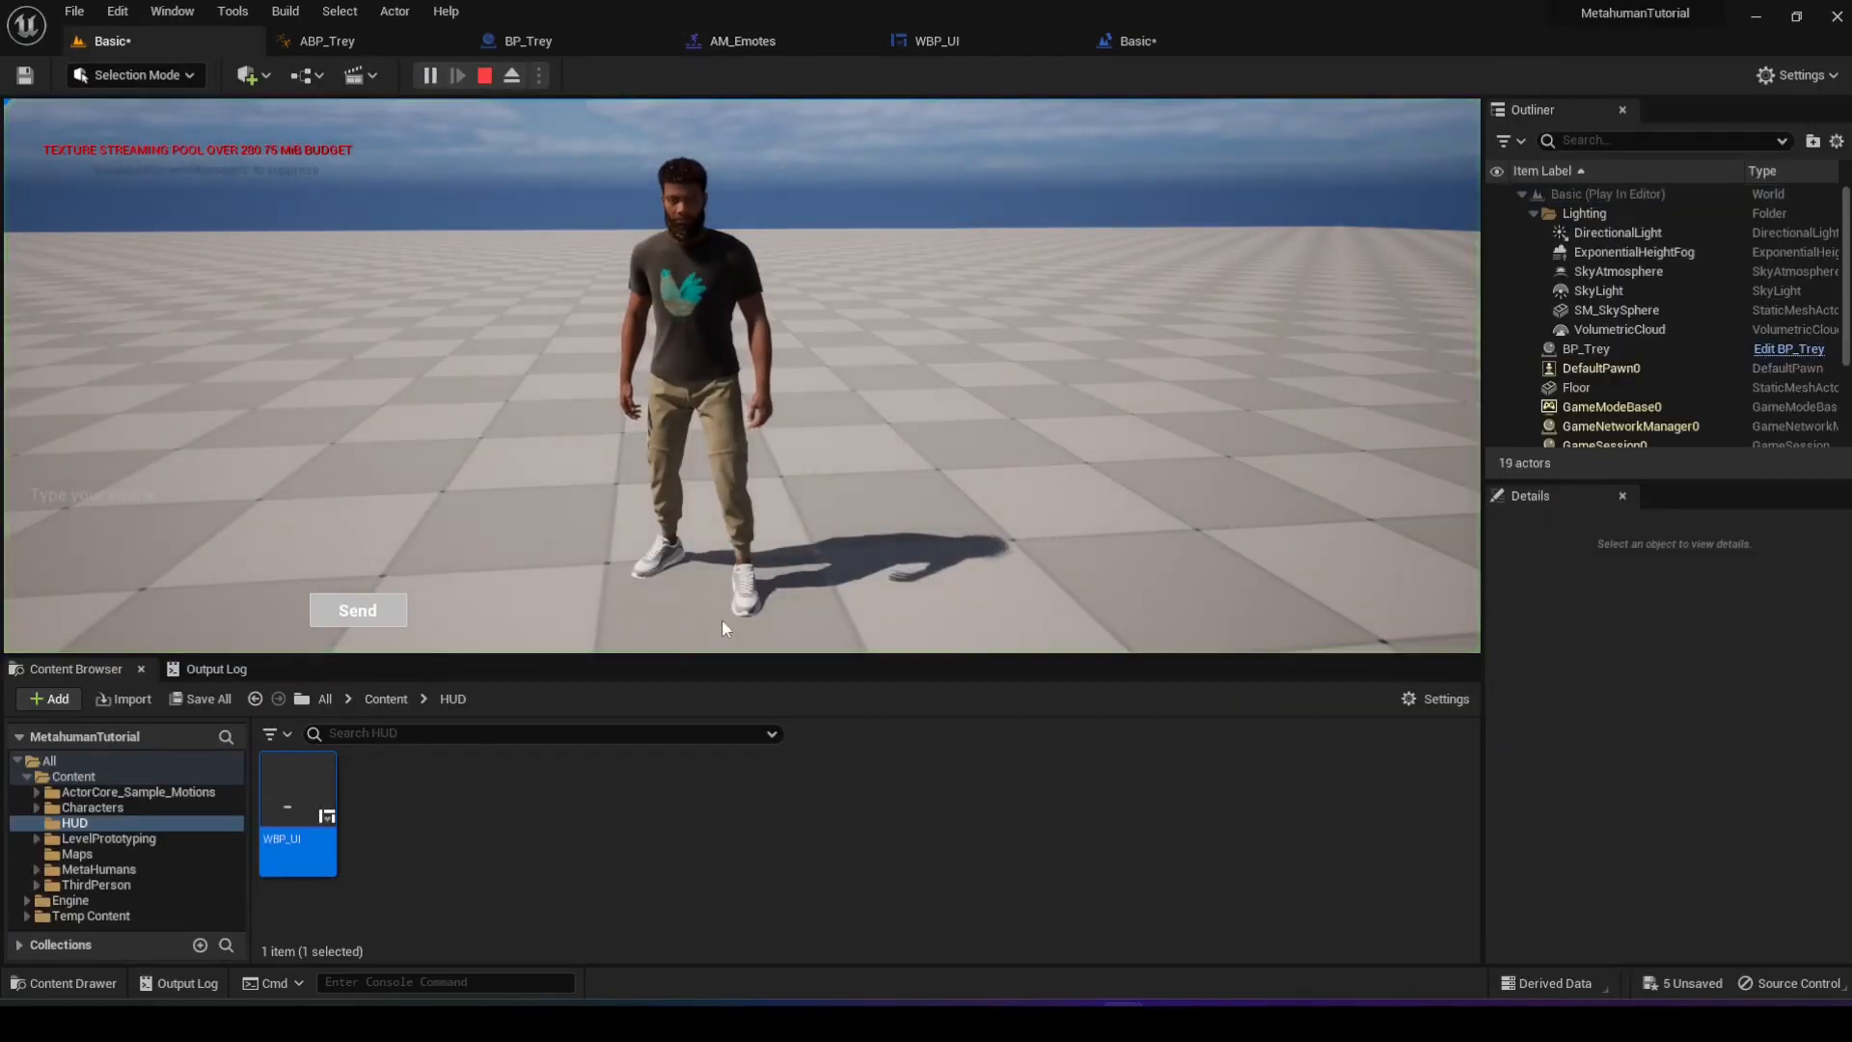
drag(747, 656, 777, 857)
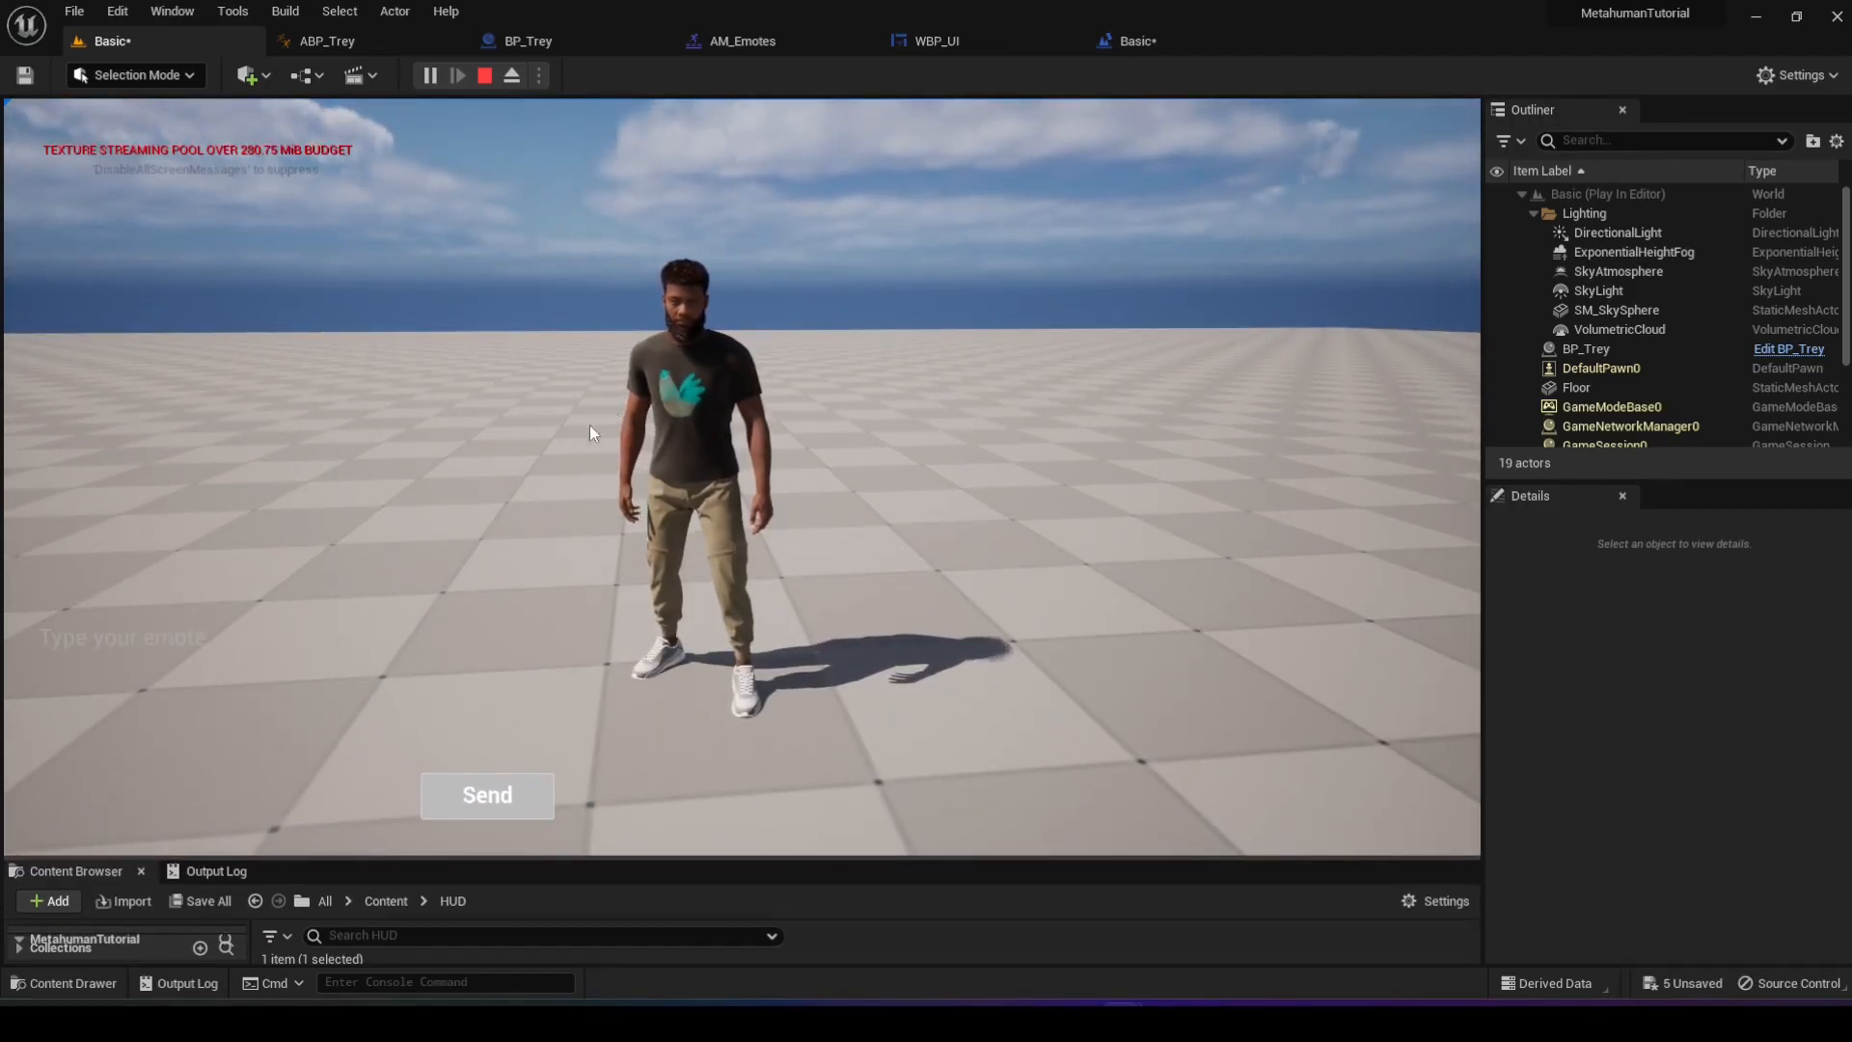
click(183, 637)
text(Aerobic)
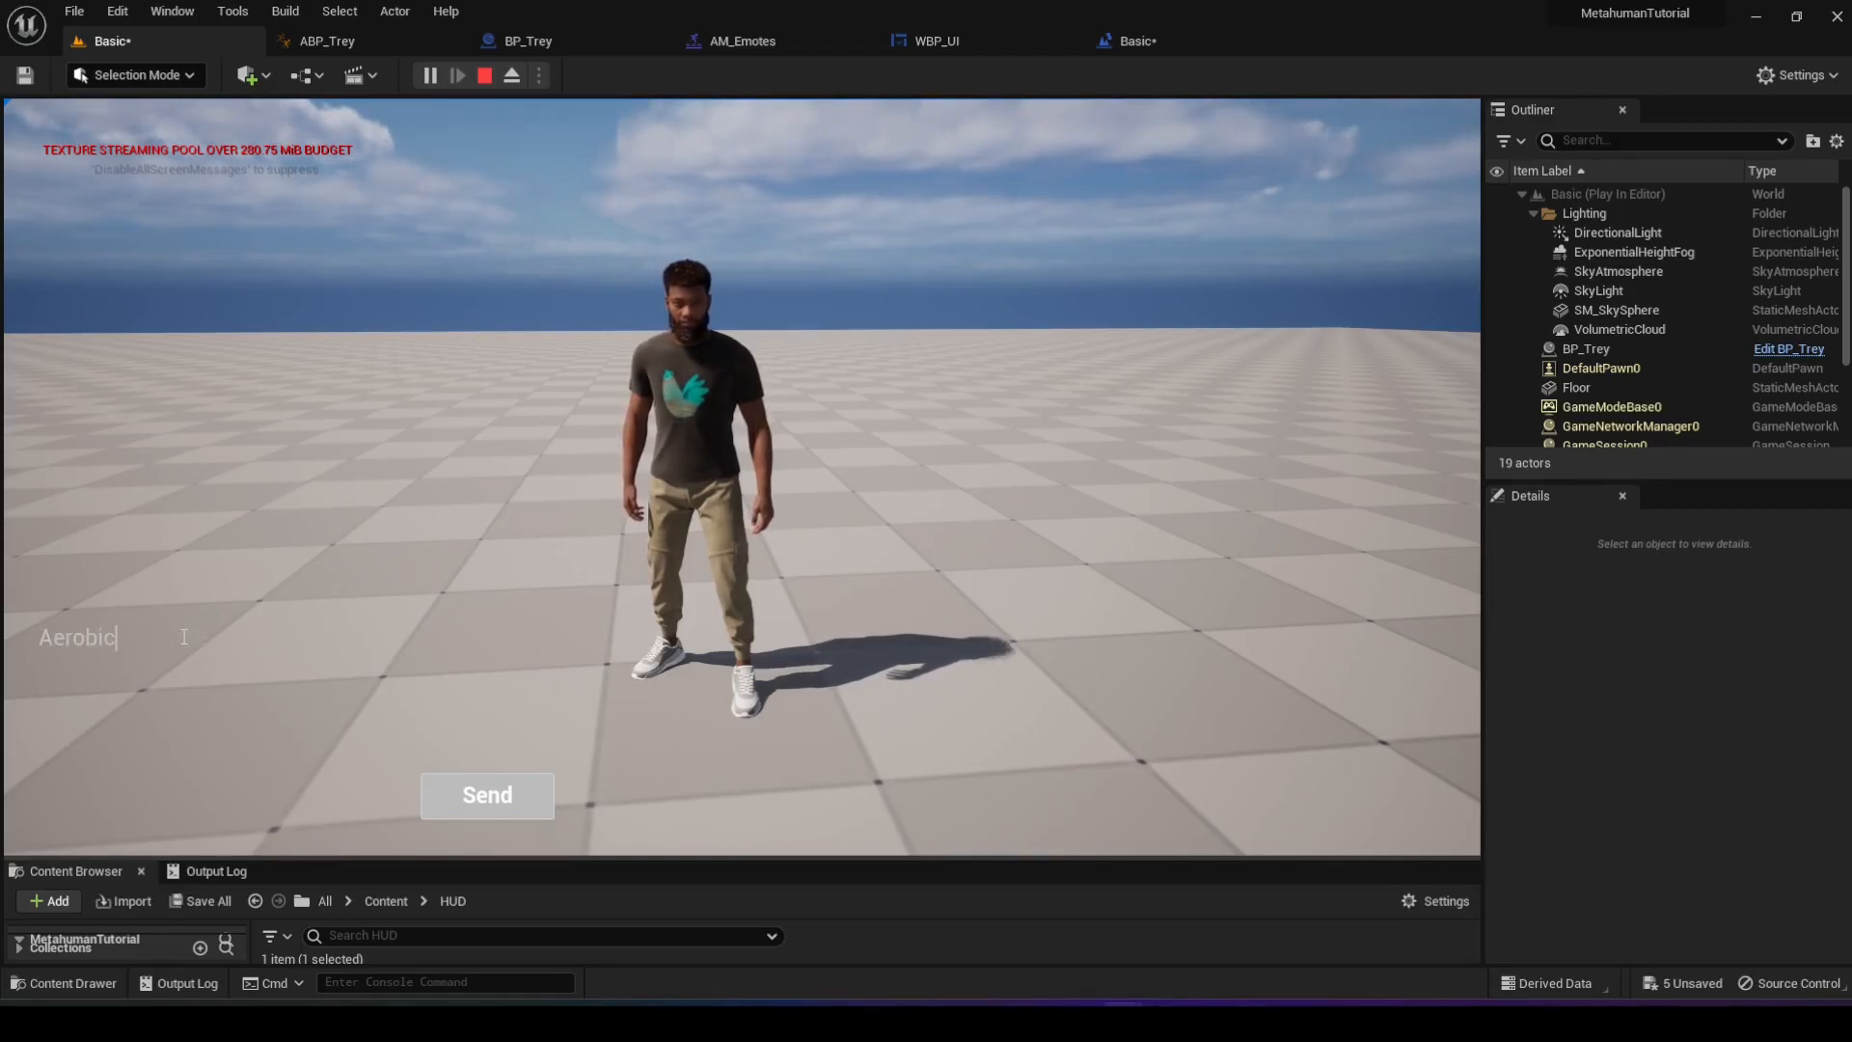
click(476, 801)
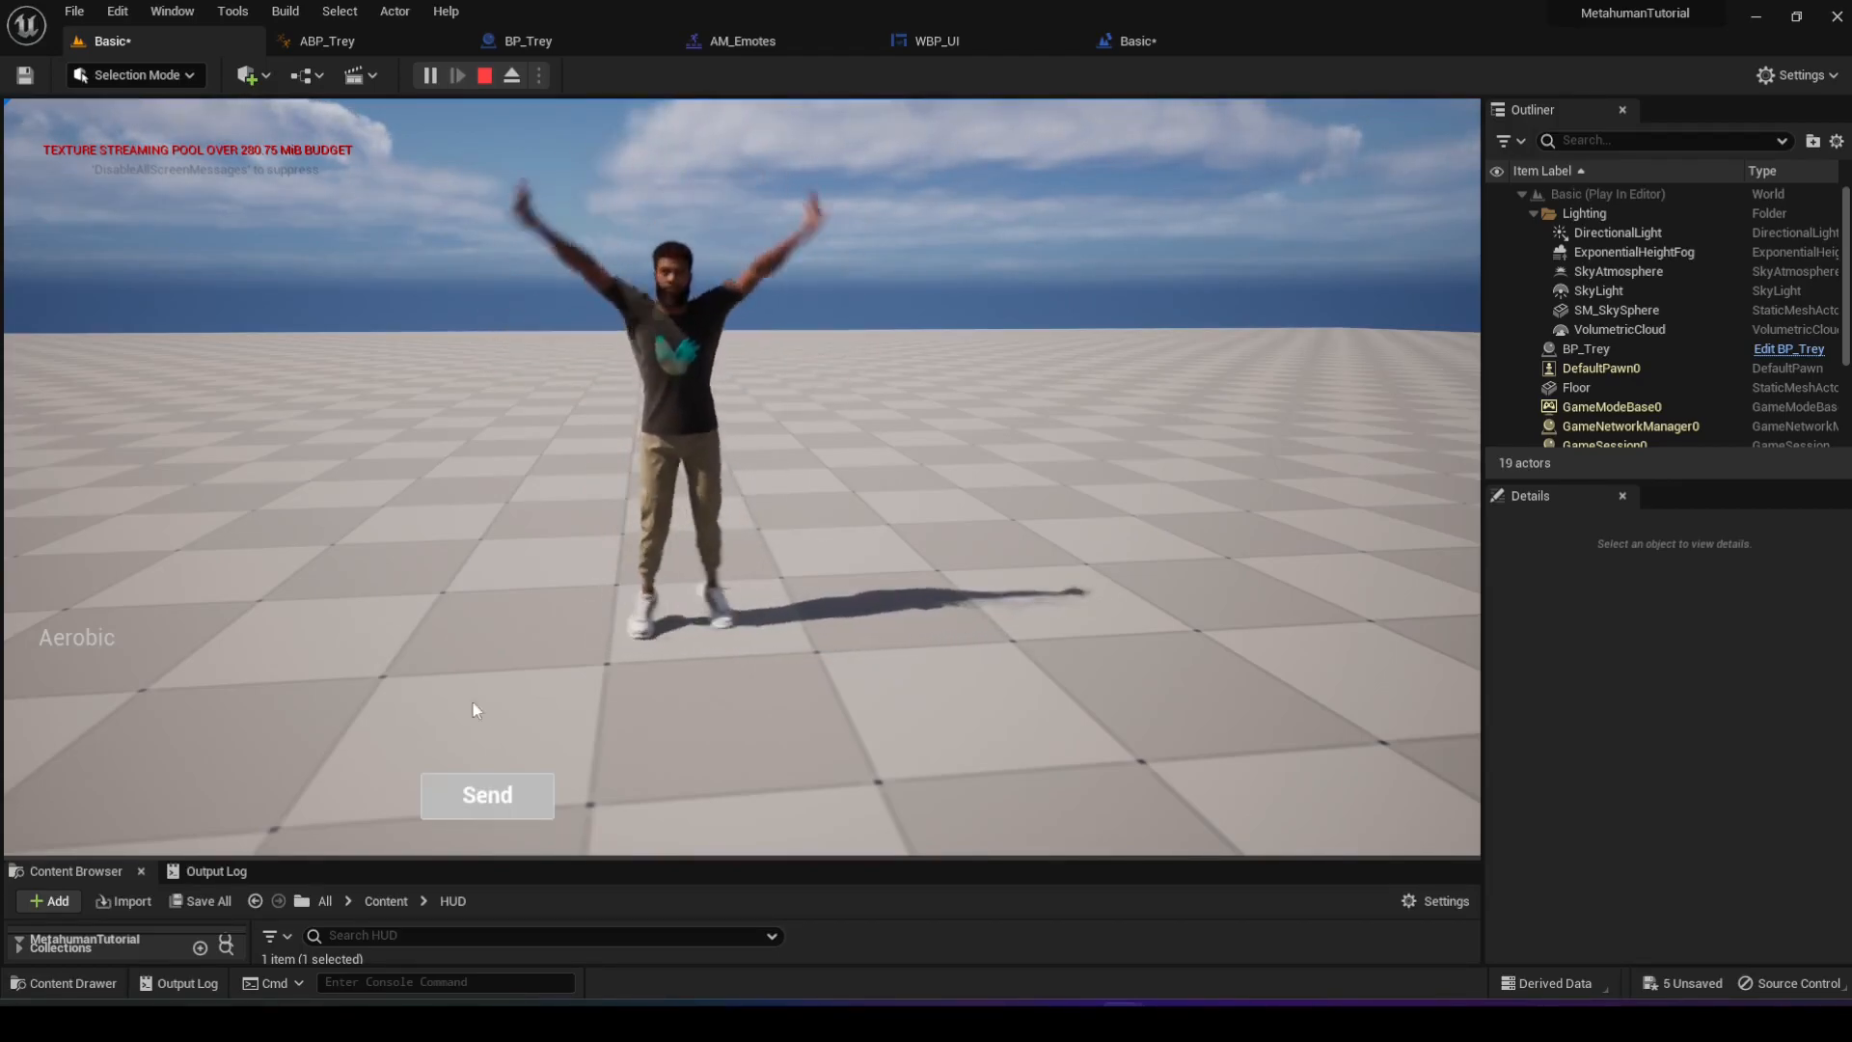
- Replace the chat text with "Spell", check it against the AM_Emotes section names, and send it in the running level
double_click(173, 644)
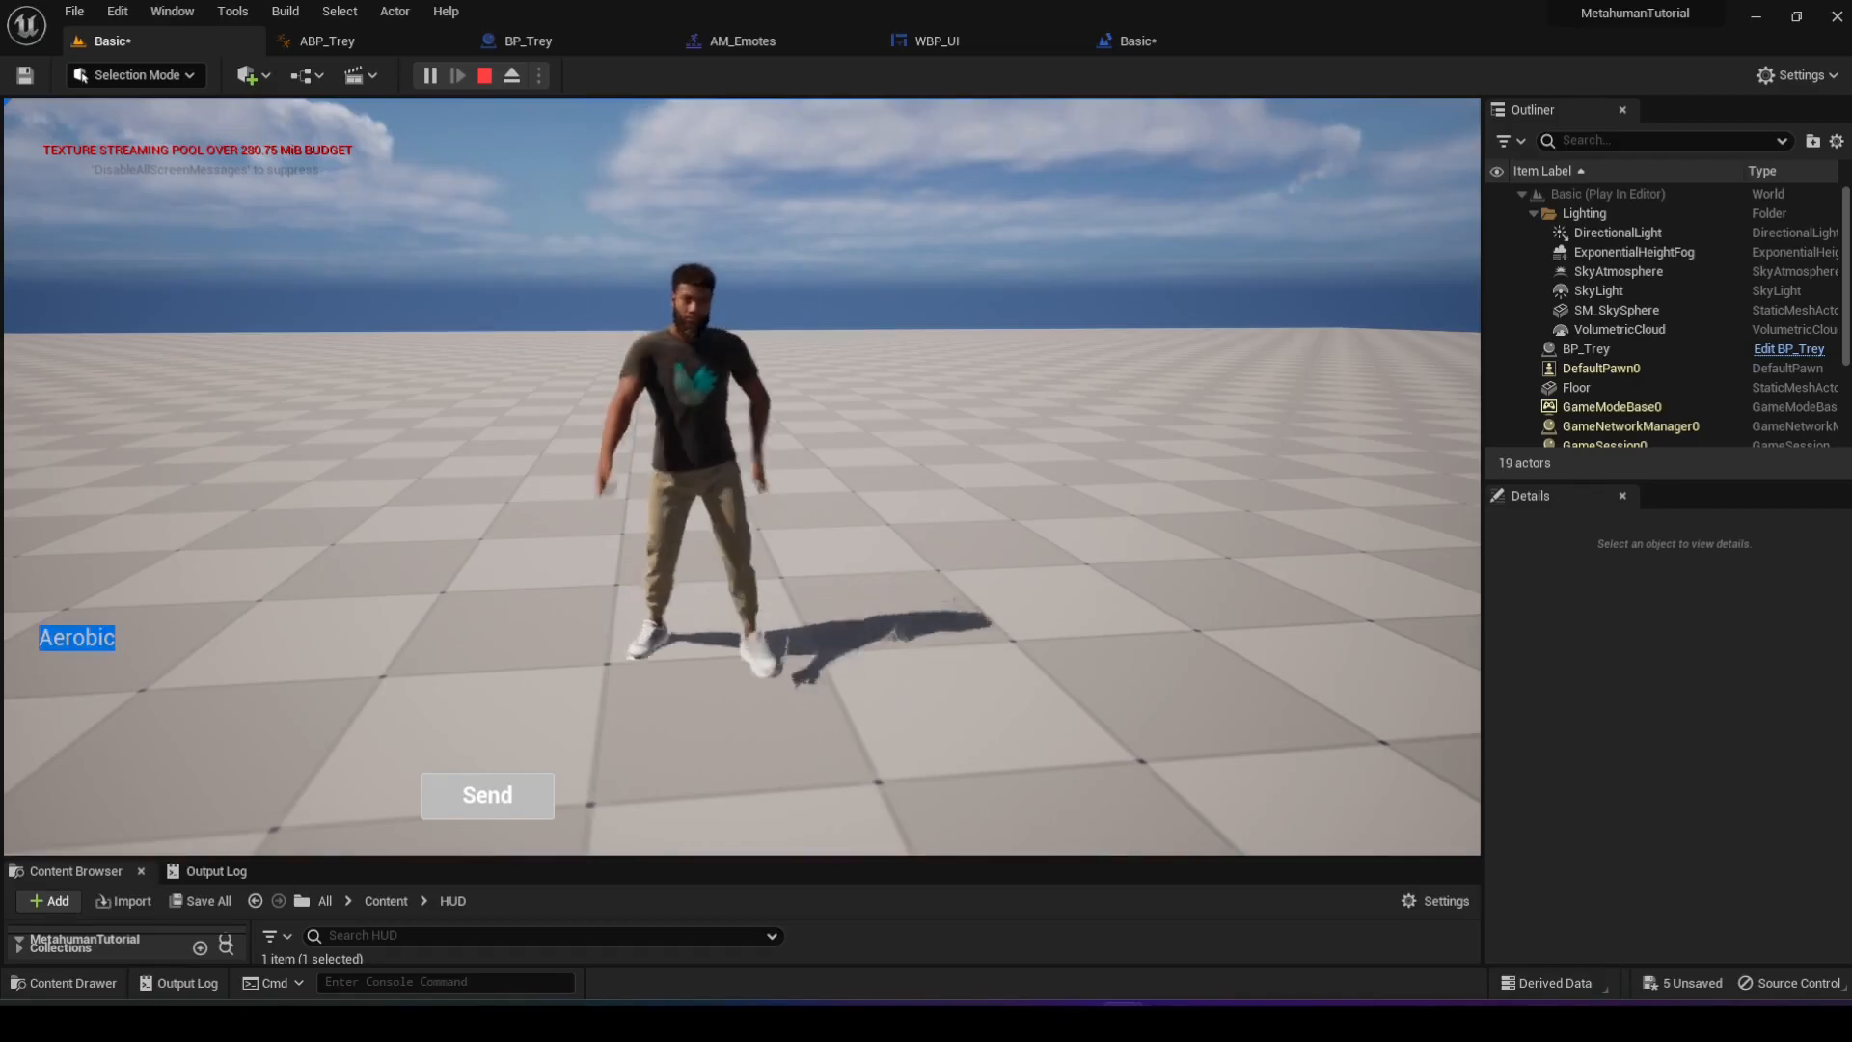
text(Spell)
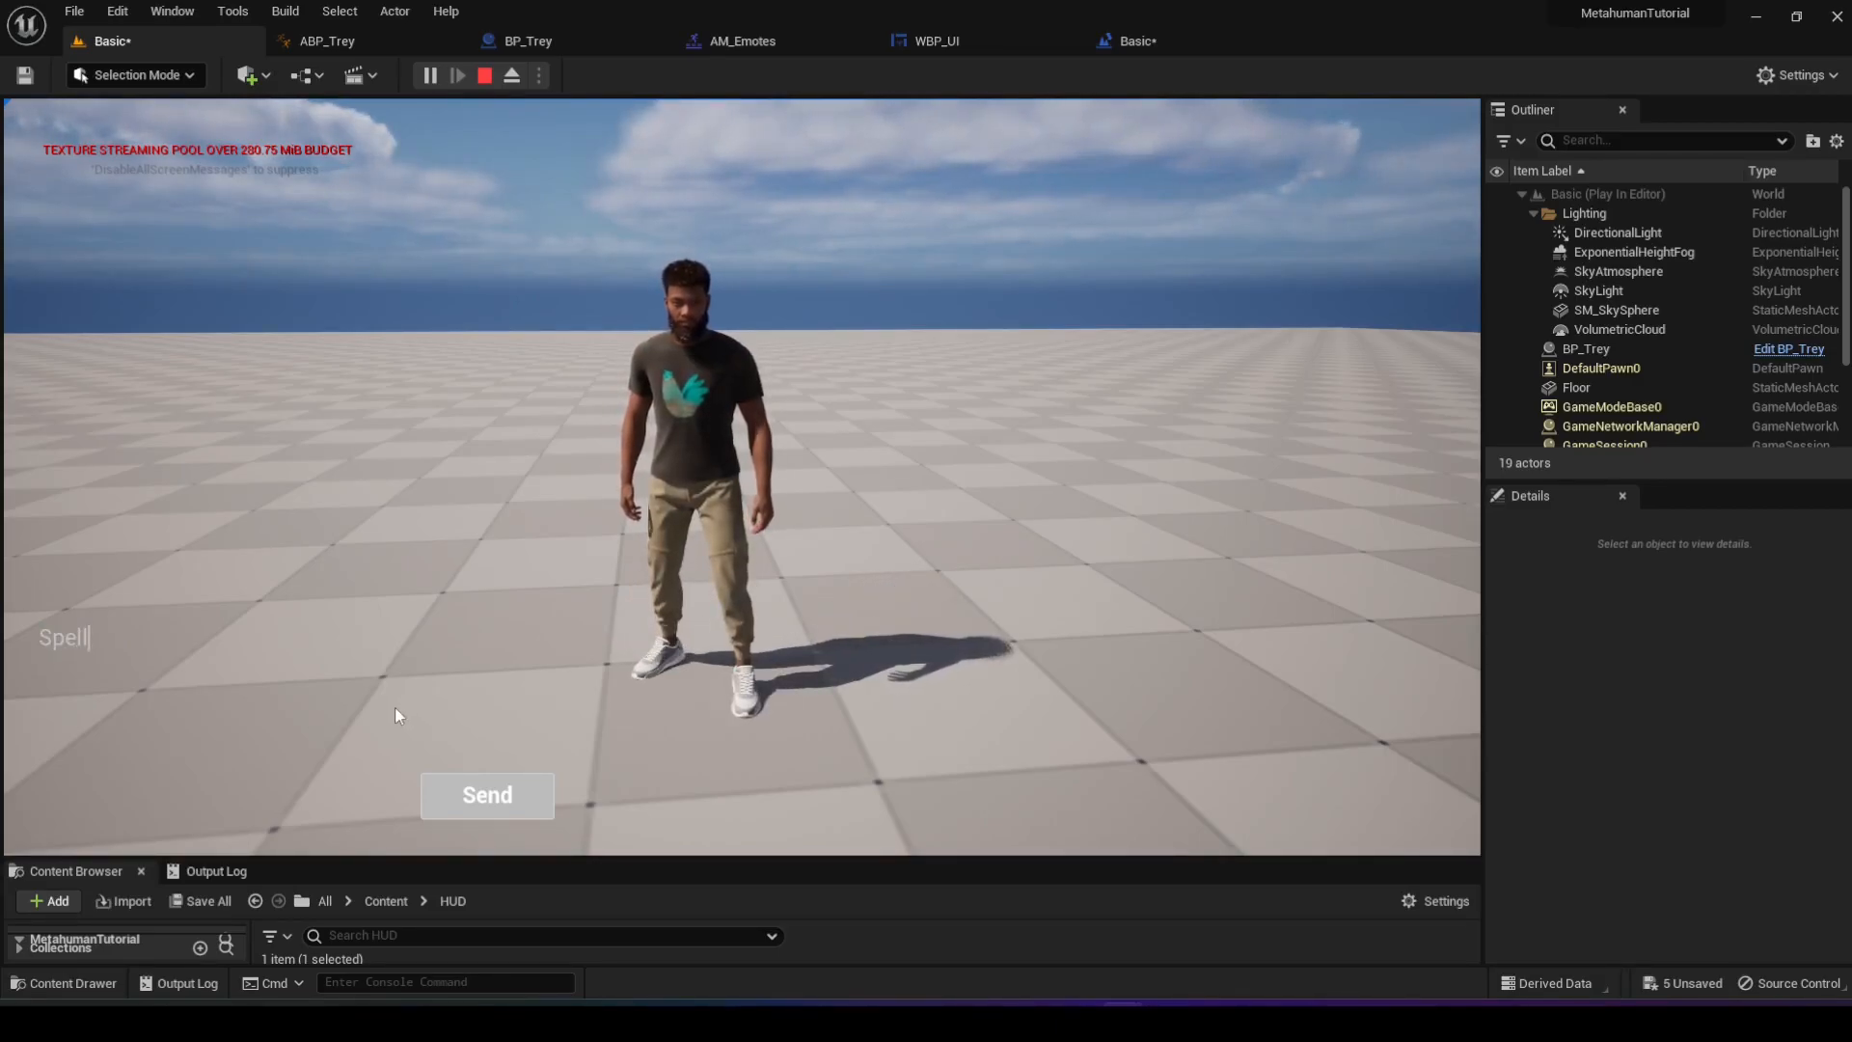
click(803, 44)
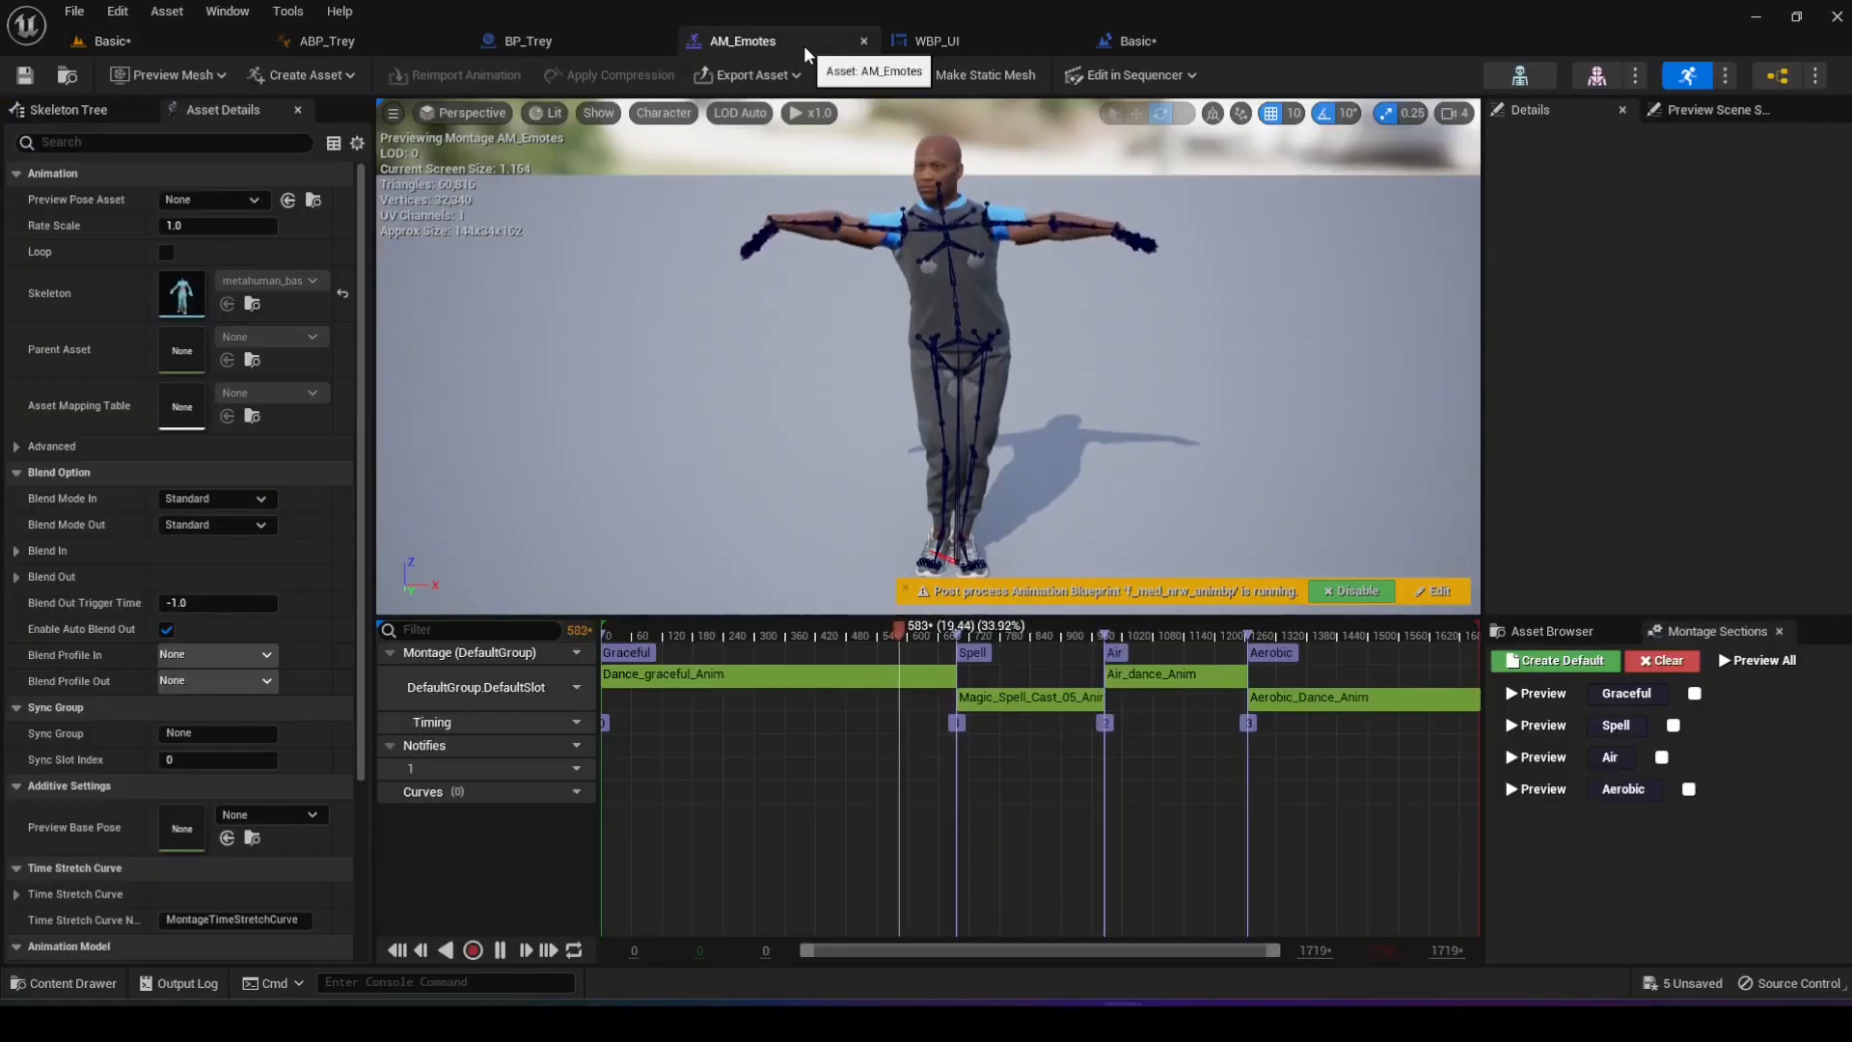
click(183, 45)
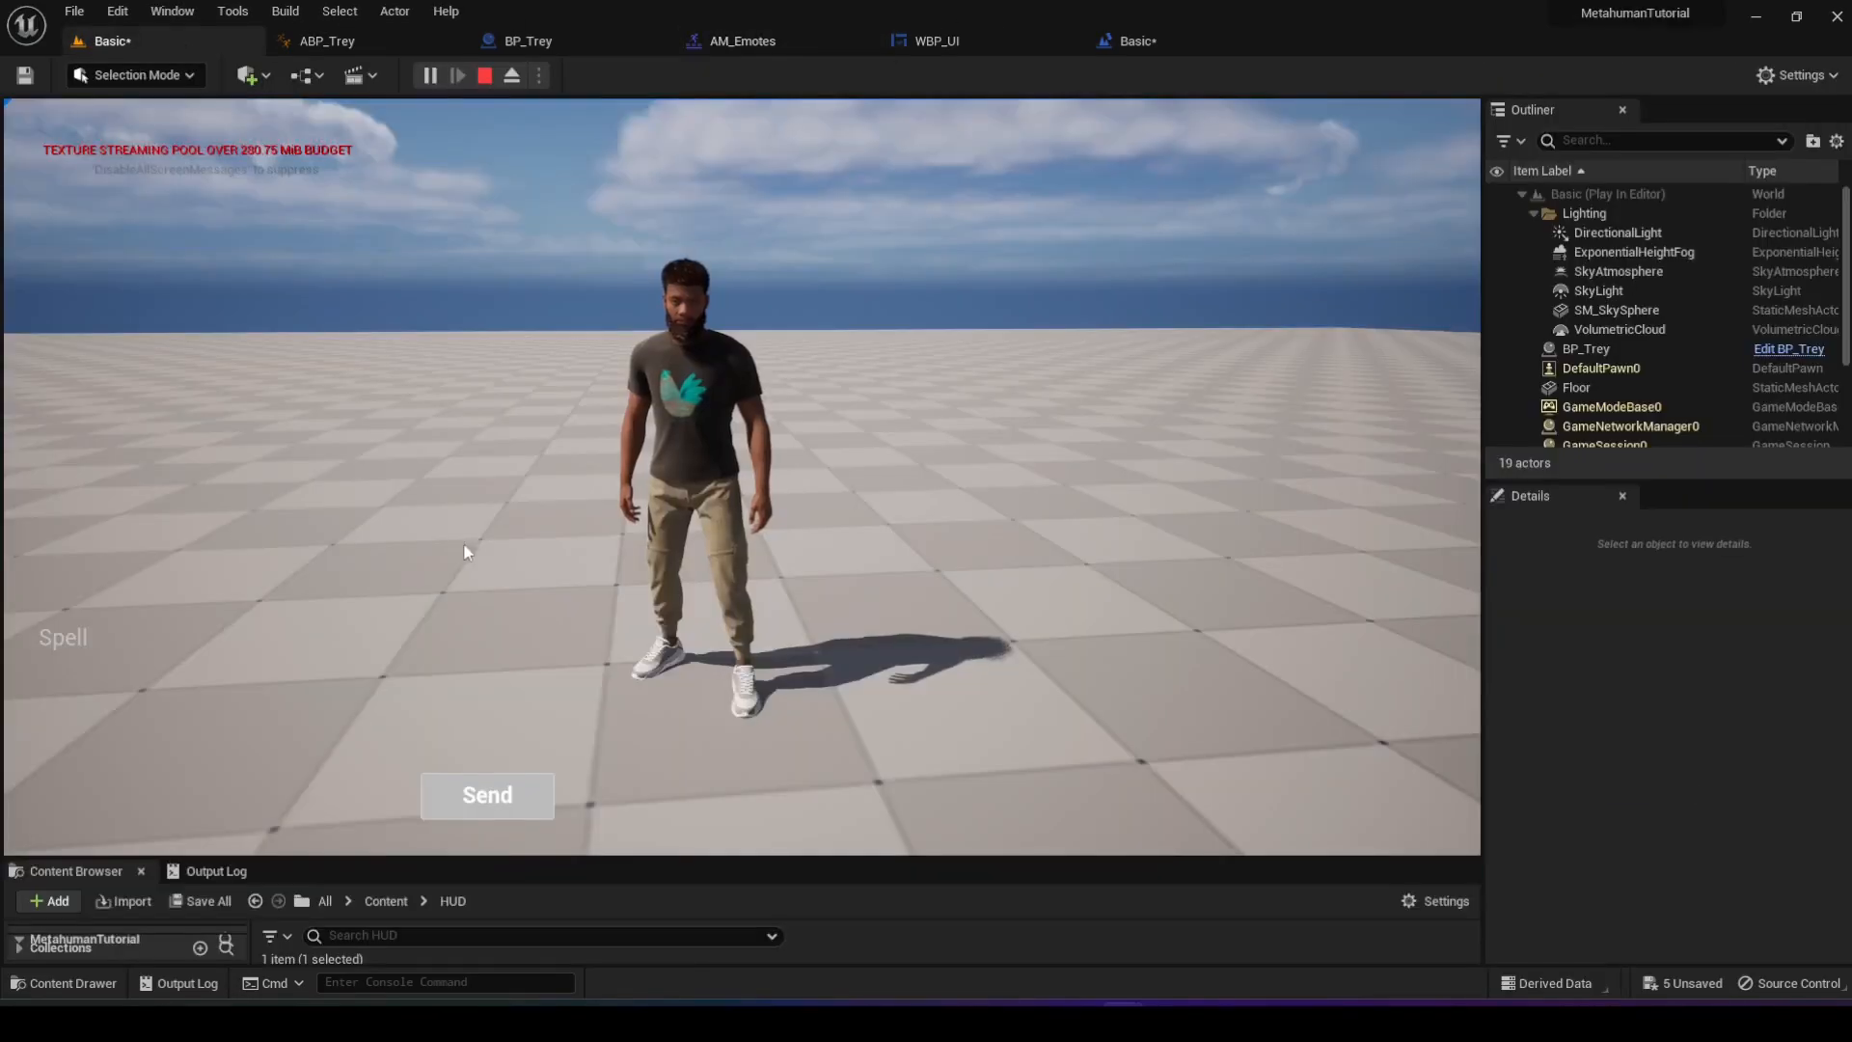
click(486, 795)
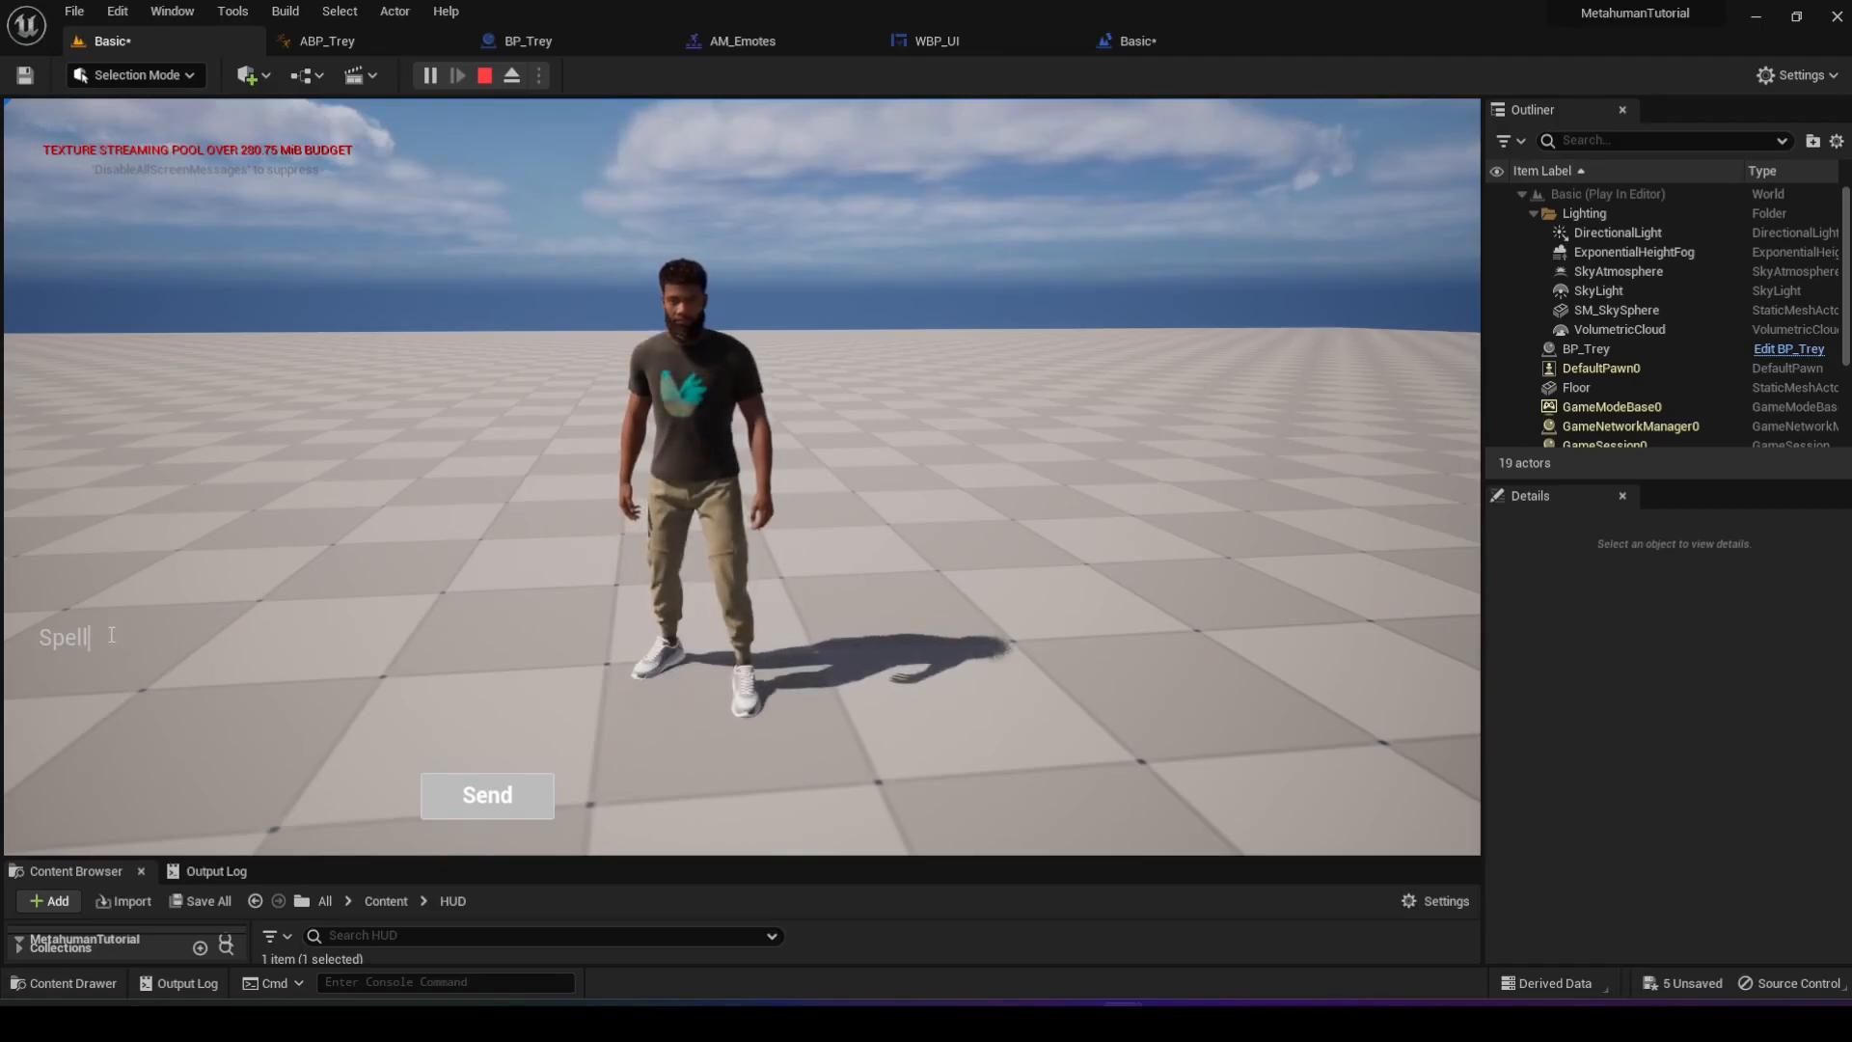
- Replace the chat text with "Air" and send it to test that emote on Trey
drag(118, 635, 24, 637)
text(Air)
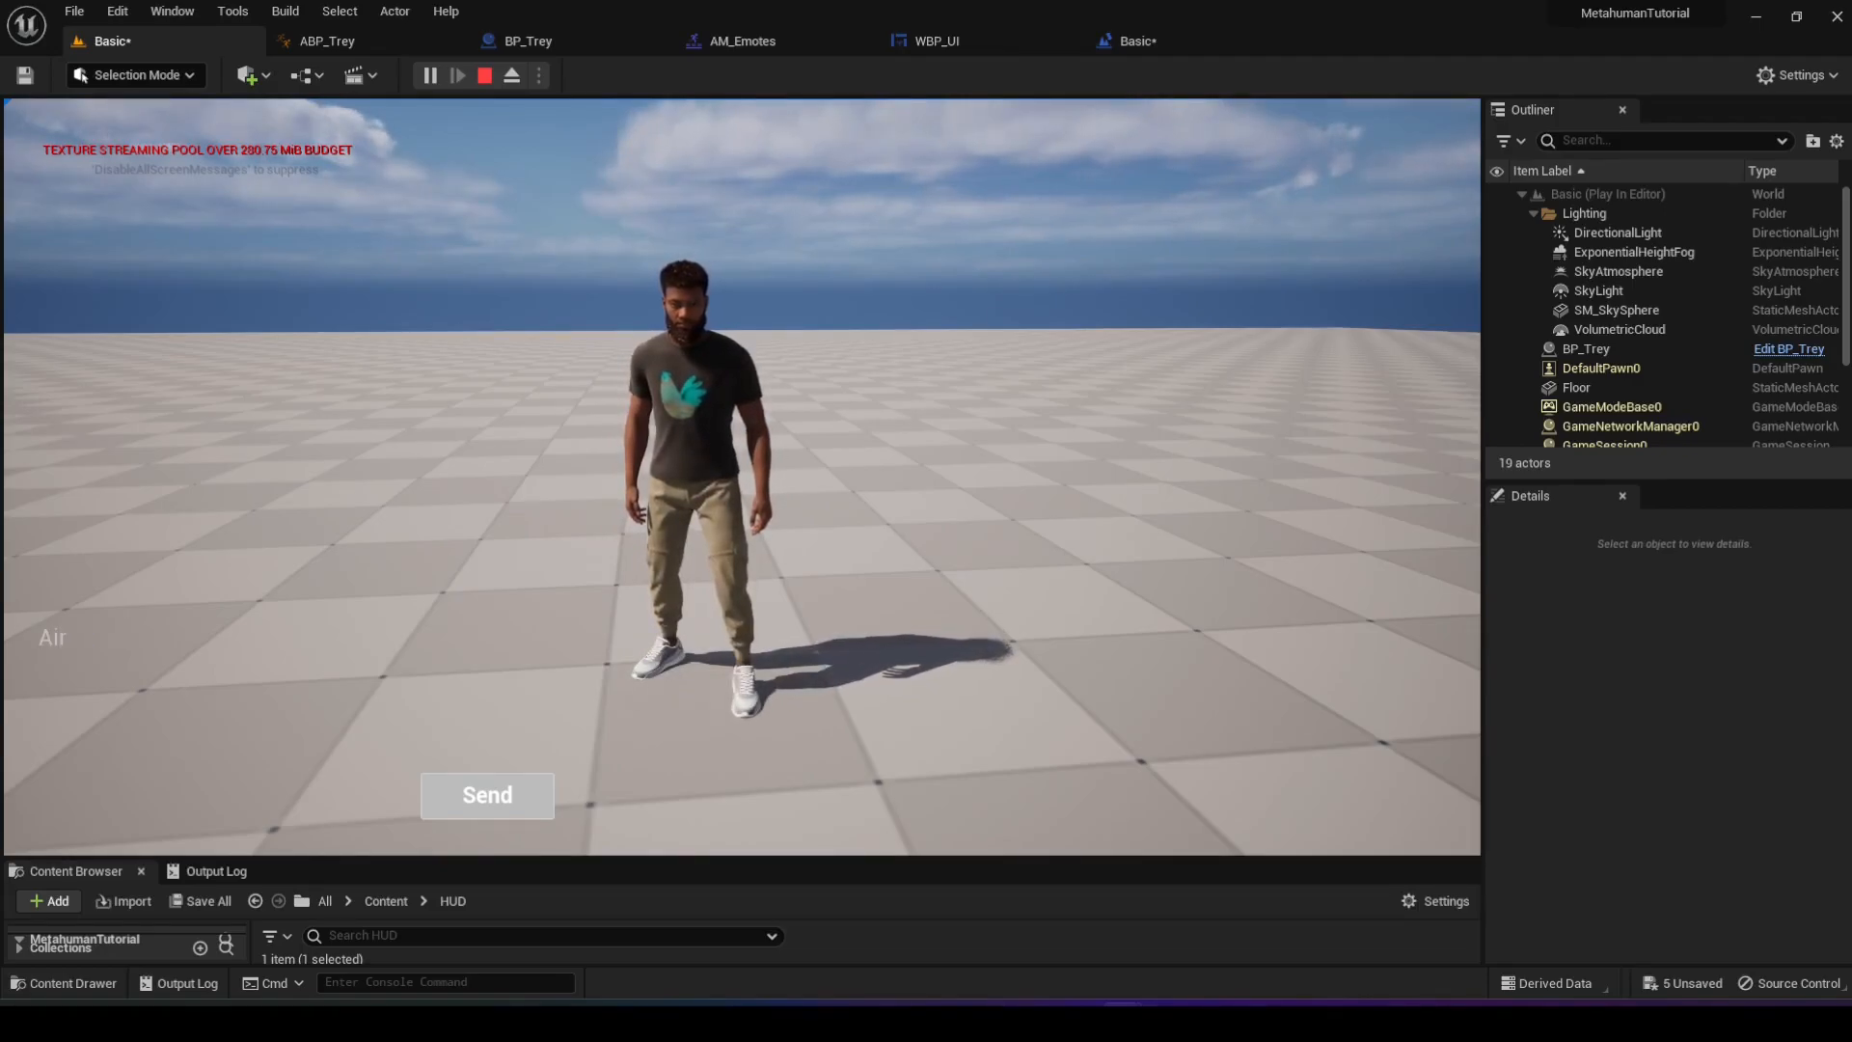
click(451, 800)
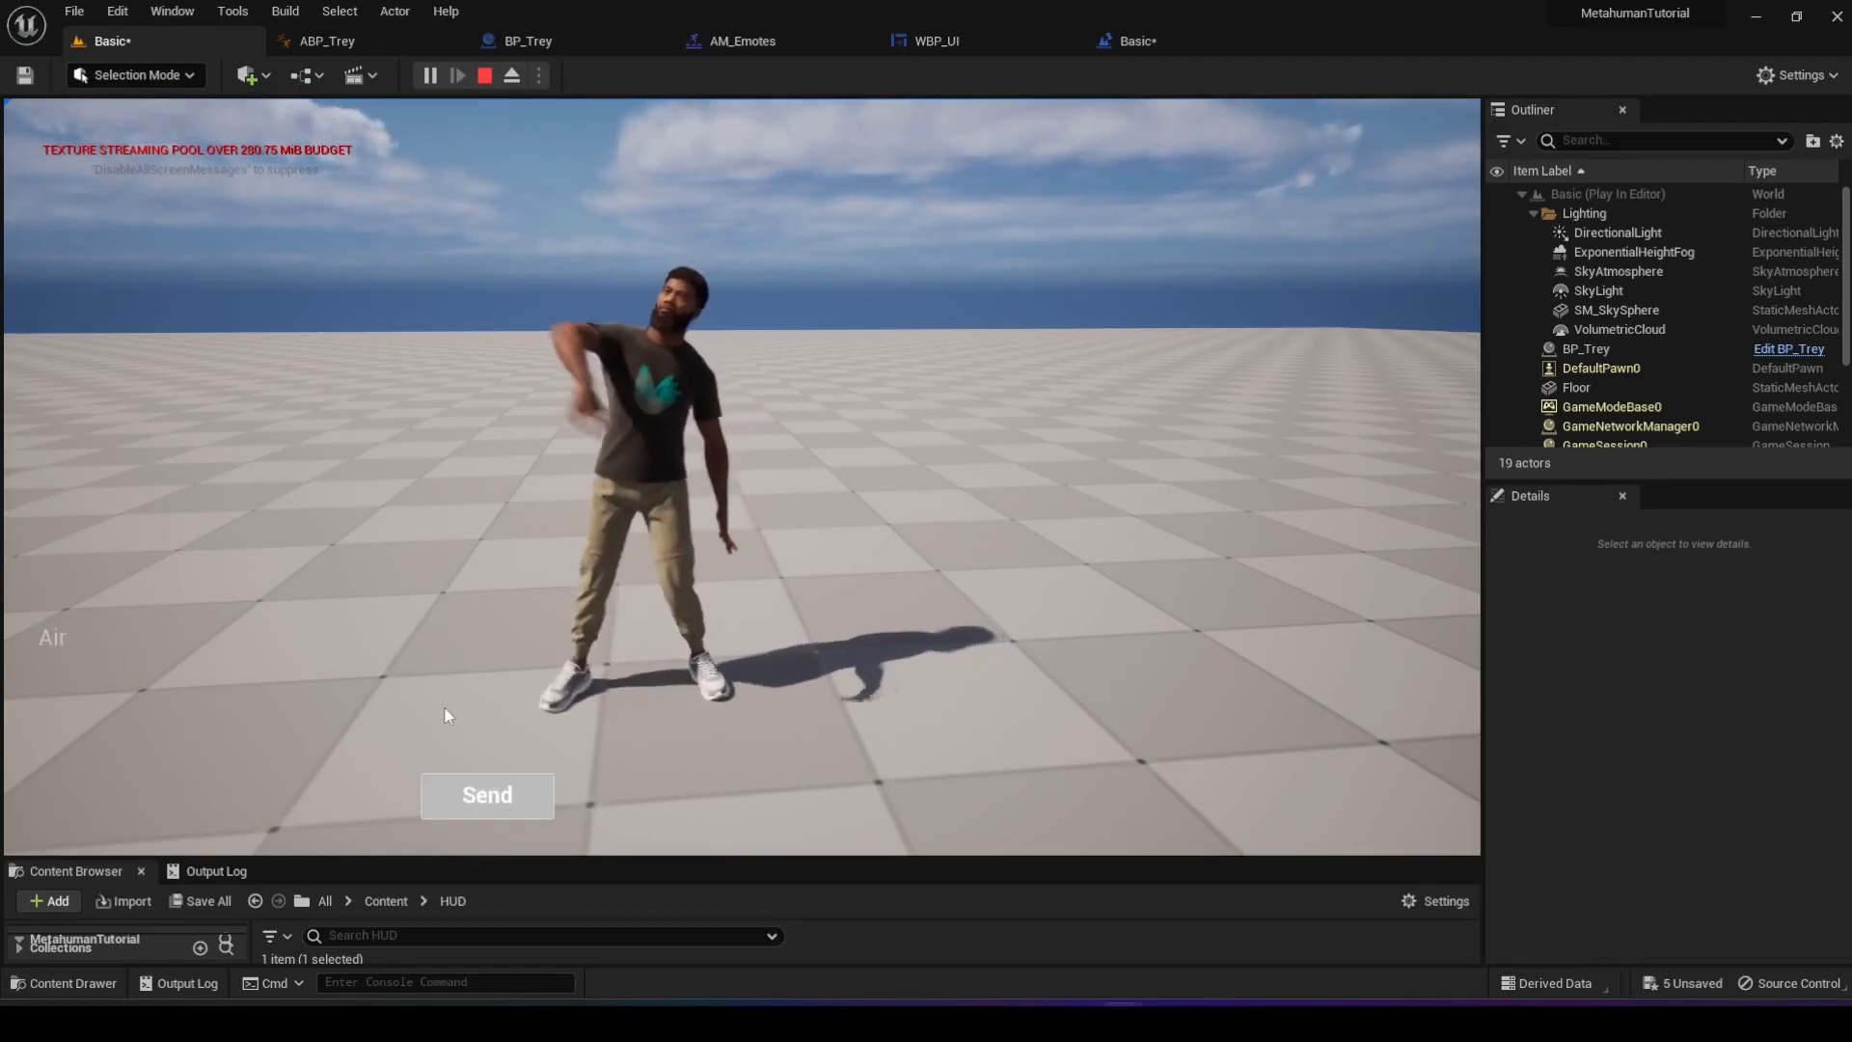